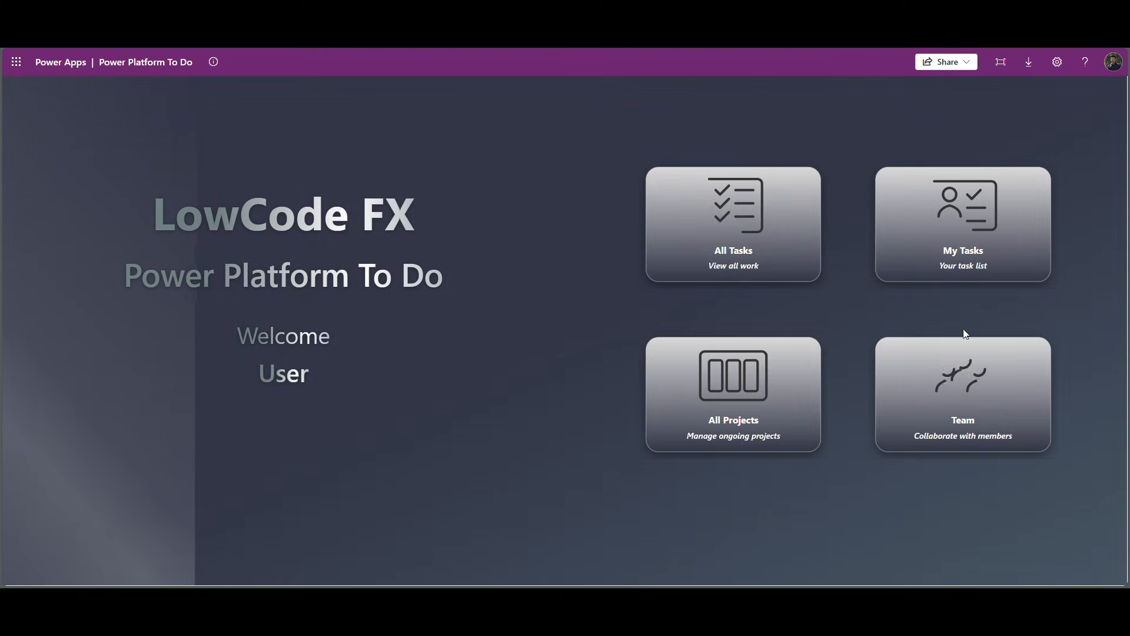
# Step: Open the Team page and expand the first resource's project sections to examine their task boards
pyautogui.click(969, 412)
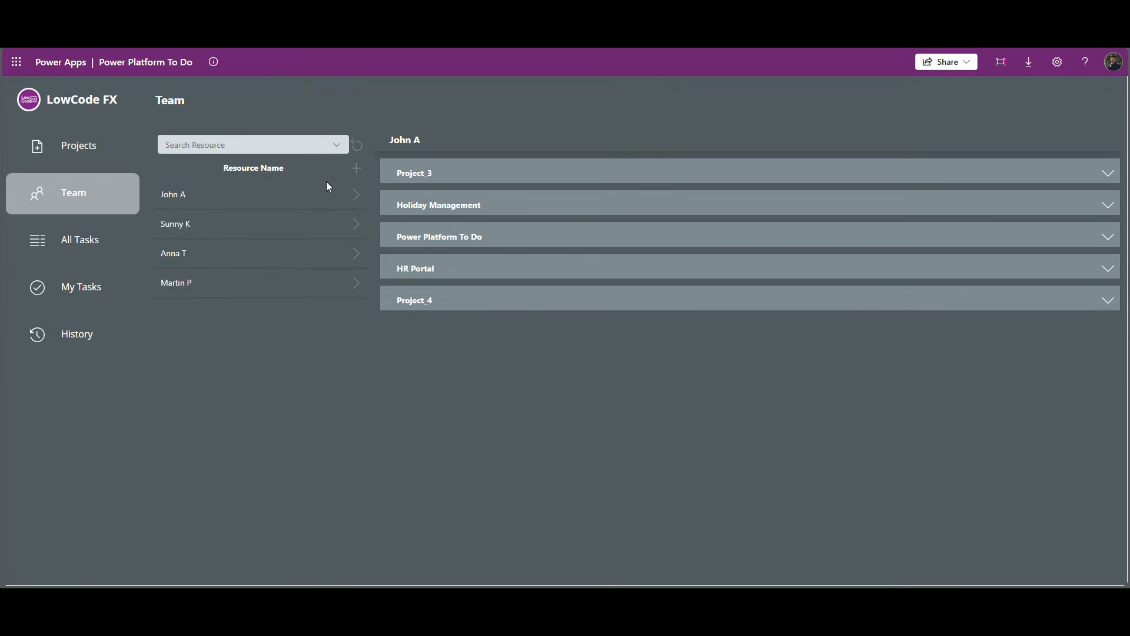
pyautogui.click(1111, 176)
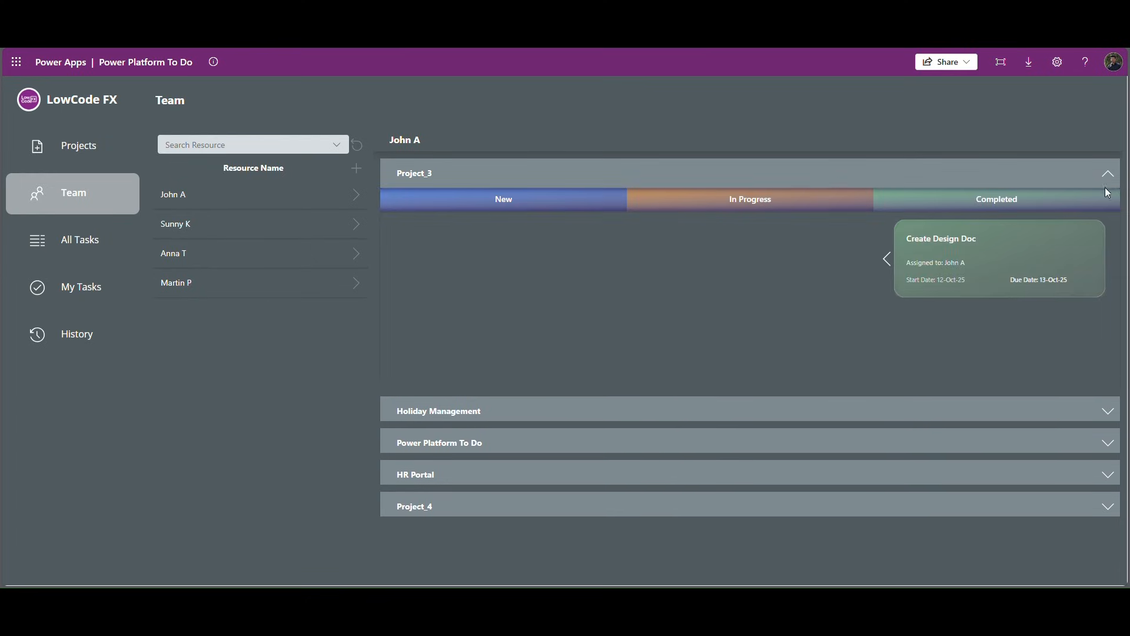
pyautogui.click(1111, 410)
pyautogui.click(1109, 443)
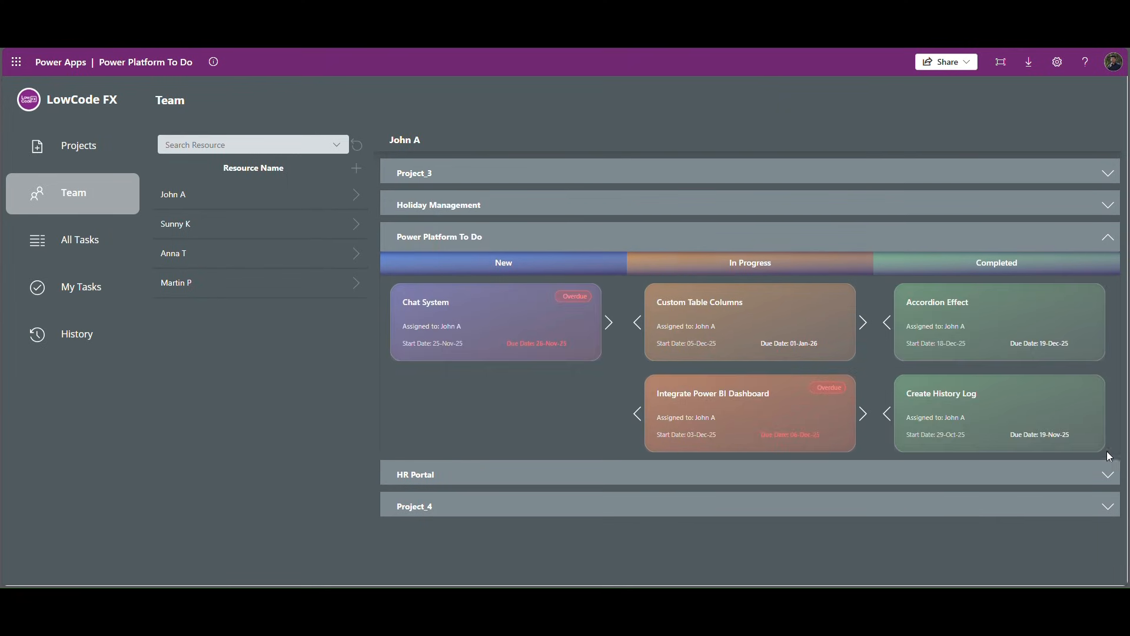
pyautogui.click(1109, 473)
pyautogui.click(1109, 507)
pyautogui.click(1107, 269)
pyautogui.click(1109, 237)
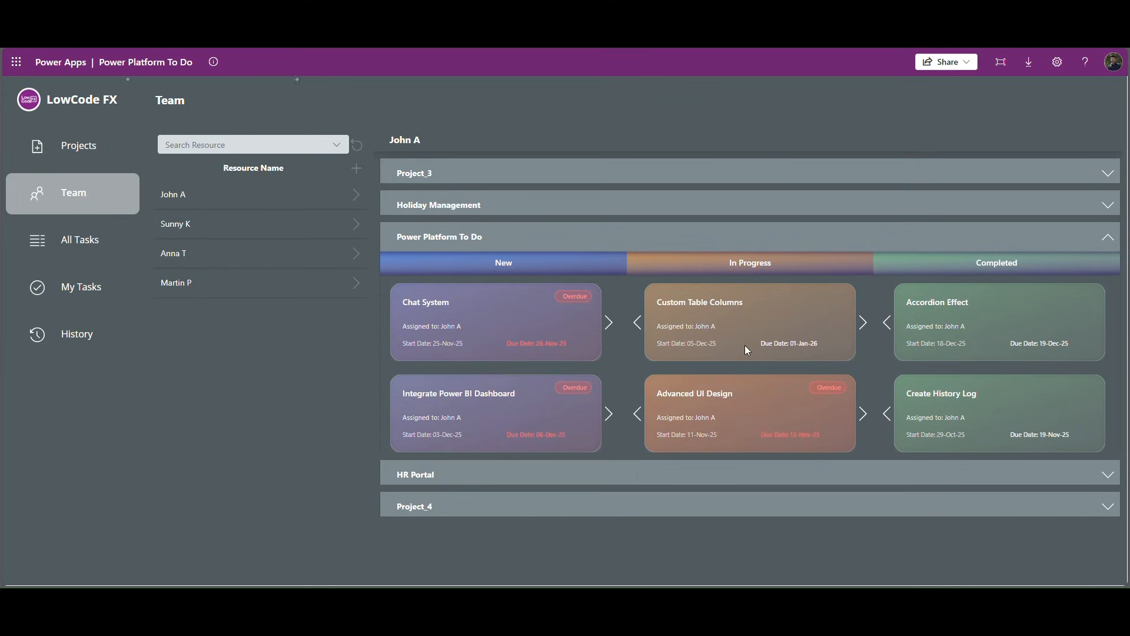
# Step: Open the Add Resource form, check its Employee_Name choices, and cancel it
pyautogui.click(358, 169)
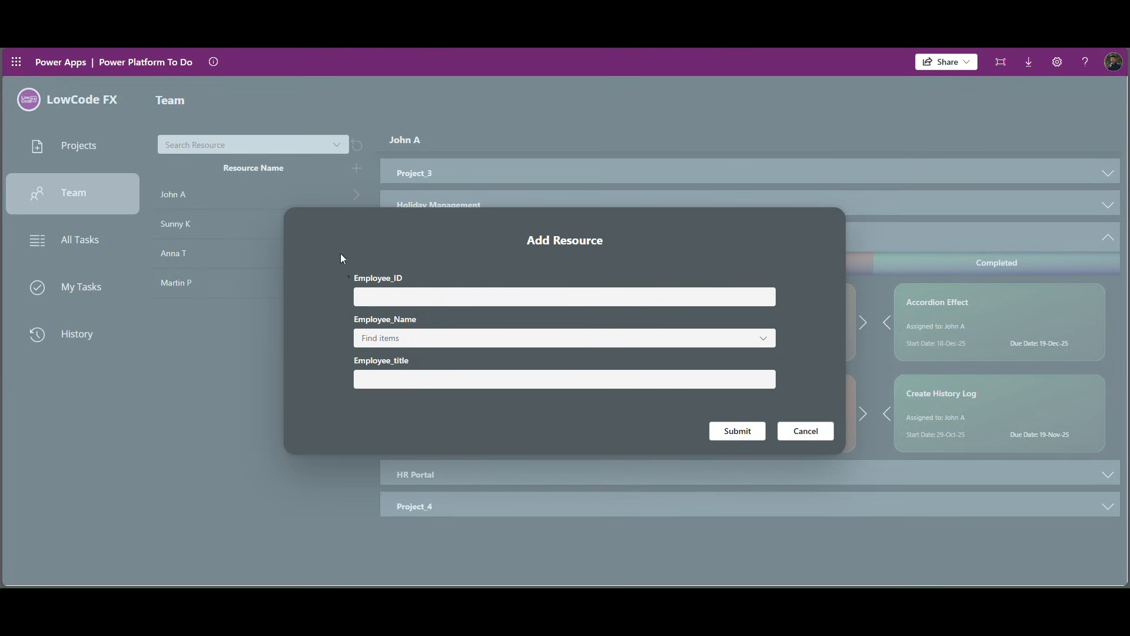
pyautogui.click(765, 339)
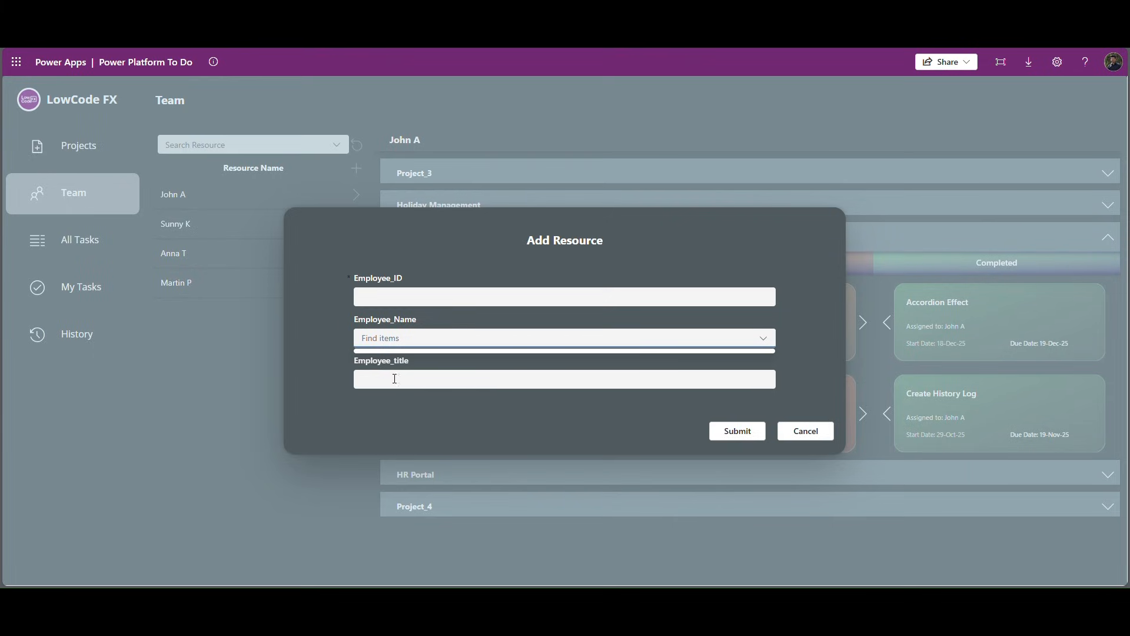
pyautogui.click(819, 432)
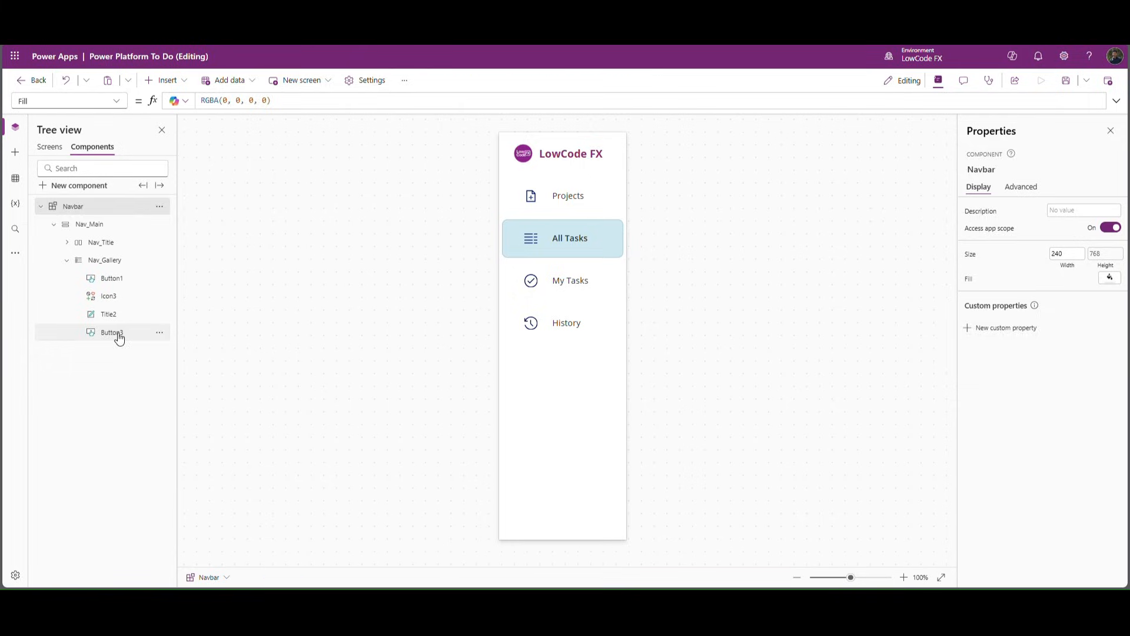
# Step: Set the border thickness of Button3 in the Navbar component's Nav_Gallery to 0
pyautogui.click(115, 333)
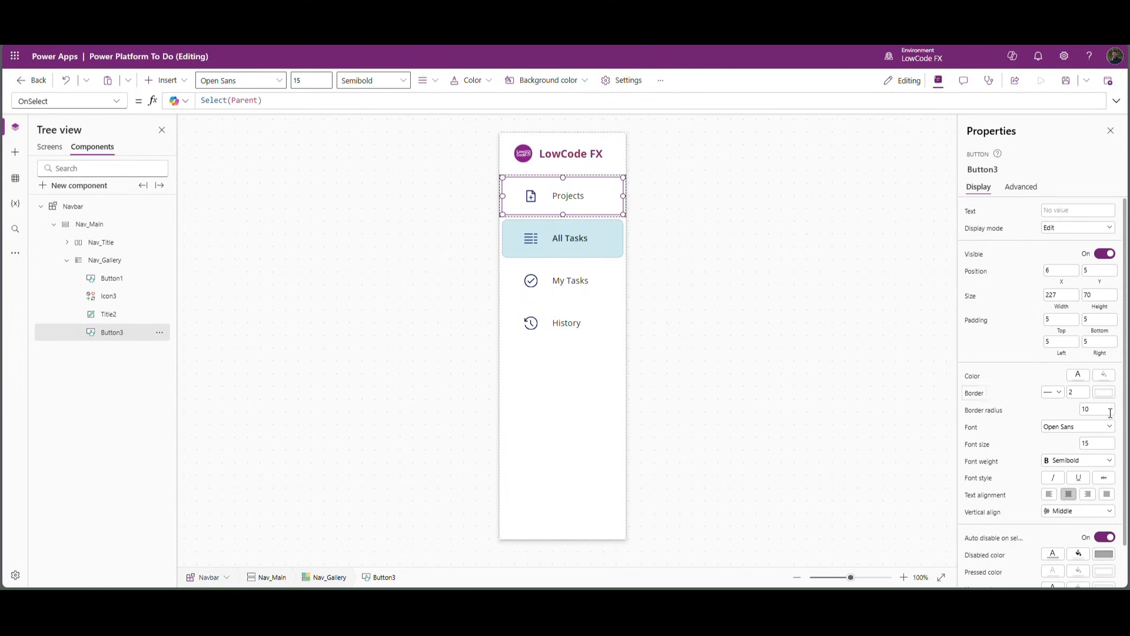
pyautogui.click(1077, 393)
pyautogui.write('0')
pyautogui.click(723, 258)
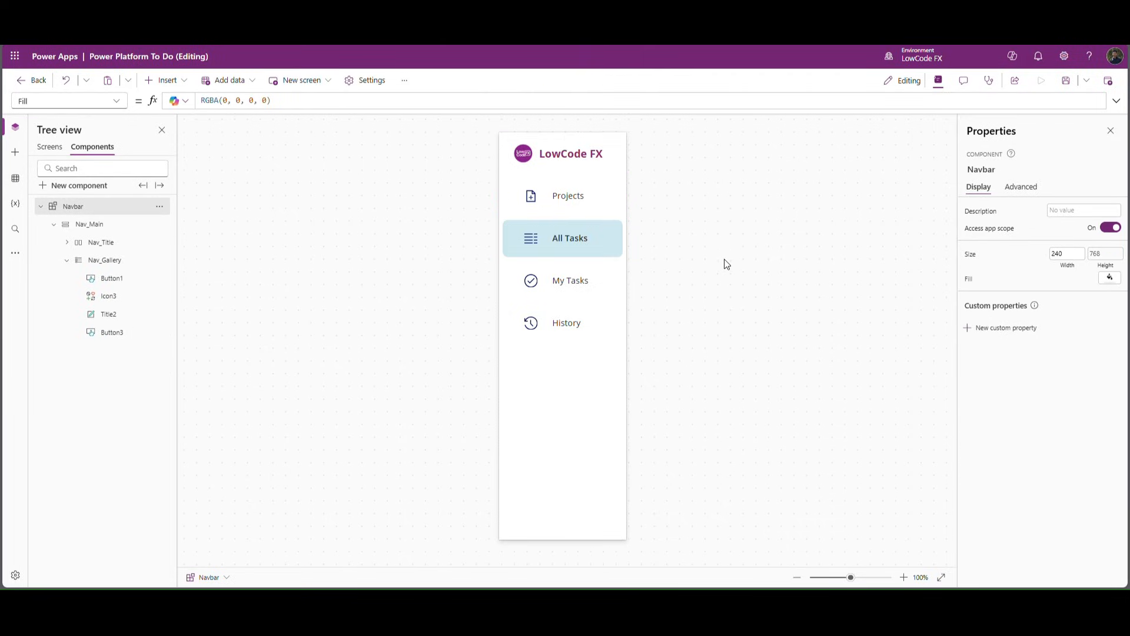
pyautogui.click(532, 207)
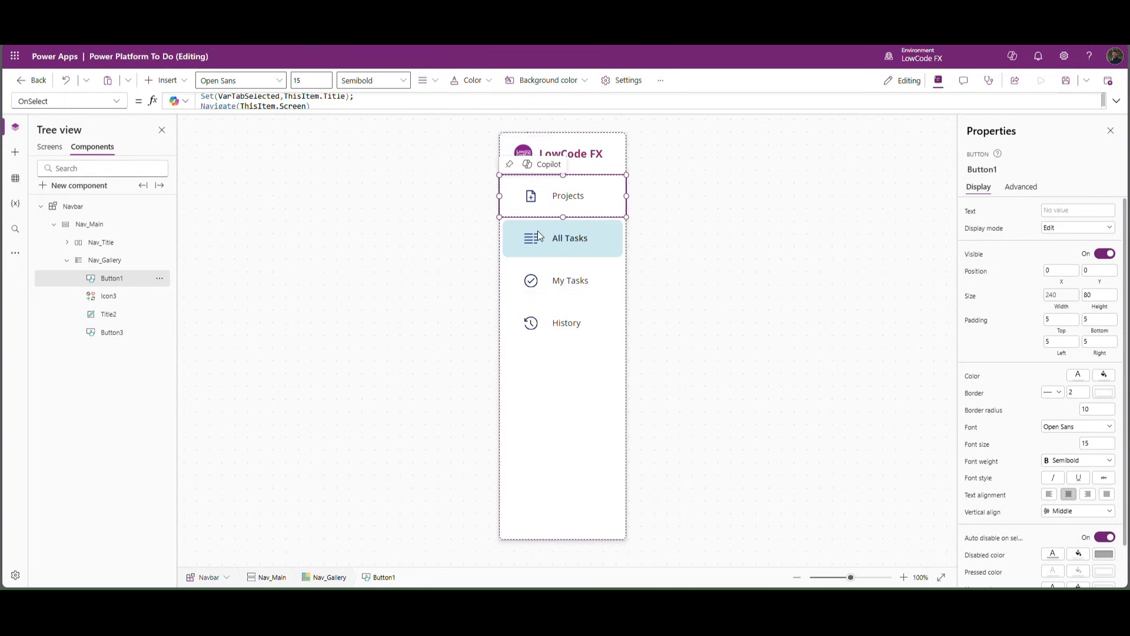
pyautogui.click(540, 264)
# Step: Look up the custom fill colour values of the AllTasks_Table_filter container on the All_Tasks screen
pyautogui.click(138, 332)
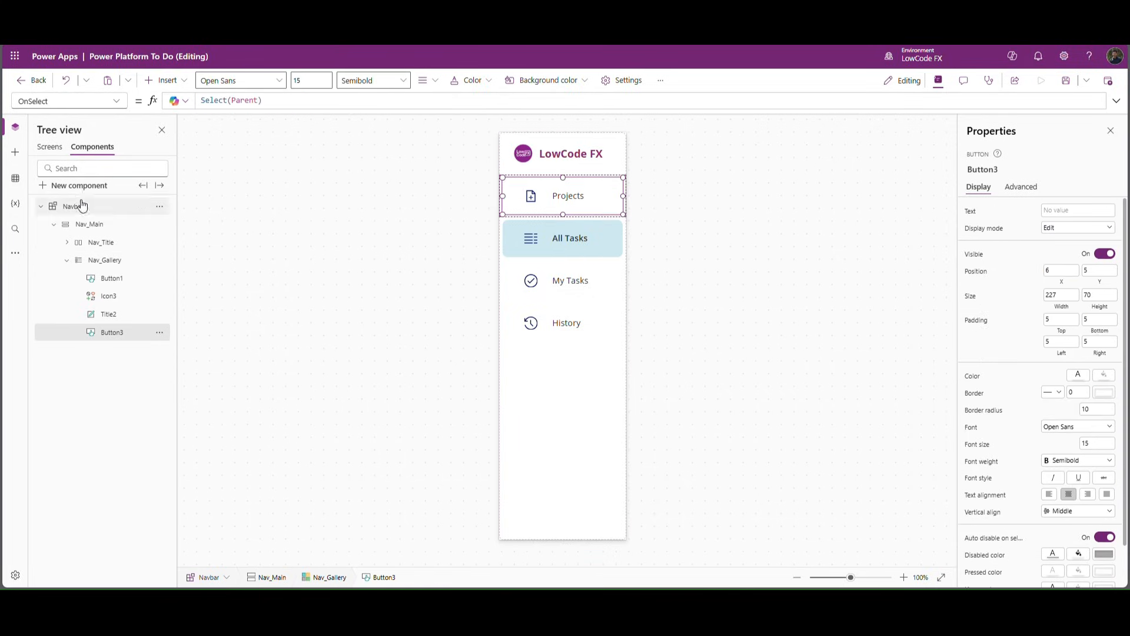
pyautogui.click(53, 150)
pyautogui.click(911, 206)
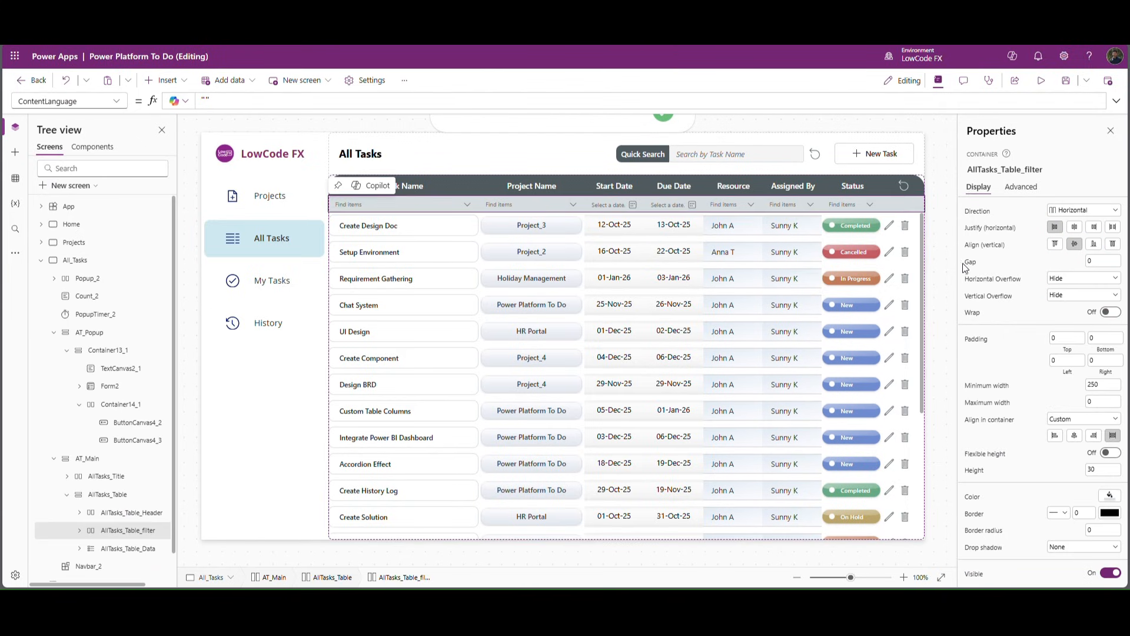
pyautogui.click(1110, 495)
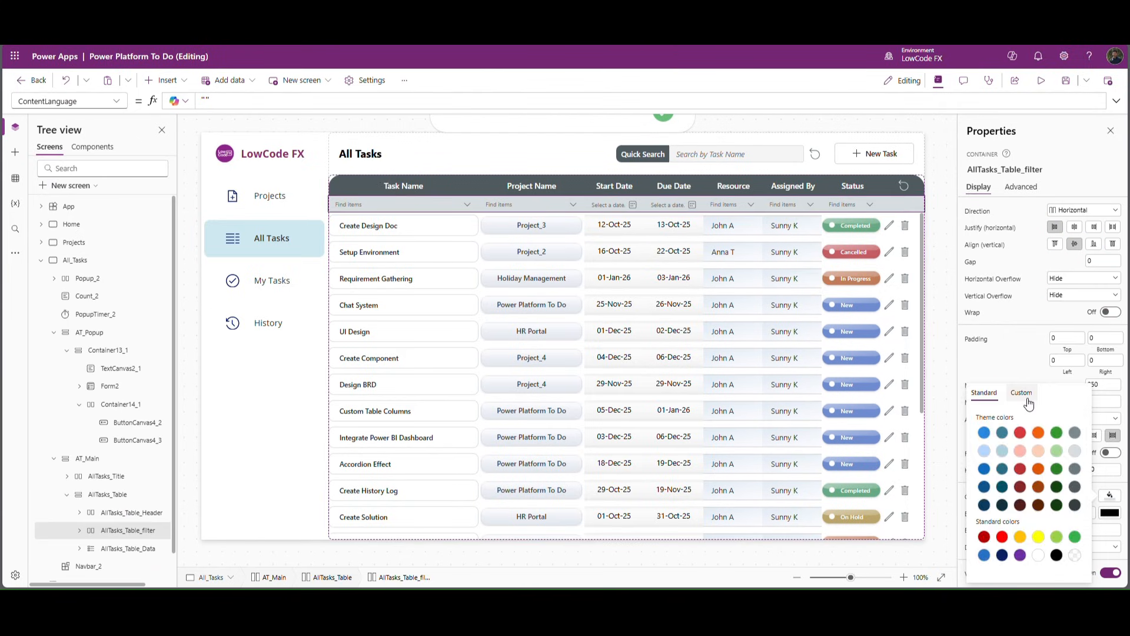
pyautogui.click(1023, 393)
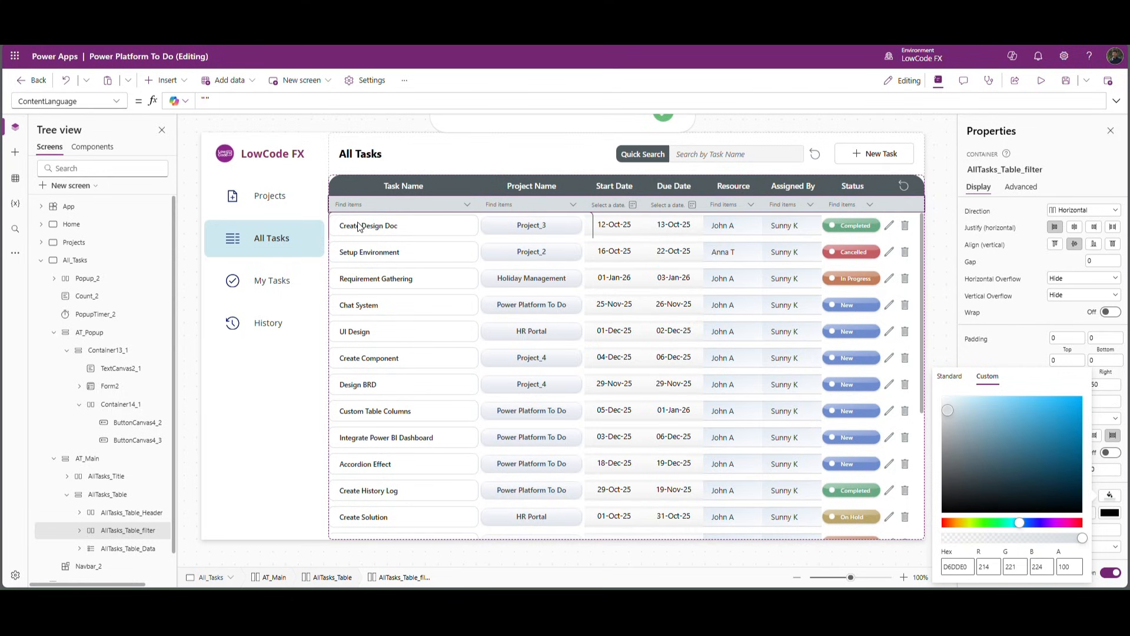
# Step: Change the selected-tab colour in the Fill formula of the Navbar's Button3 to RGBA(214, 221, 224, 0.6)
pyautogui.click(92, 147)
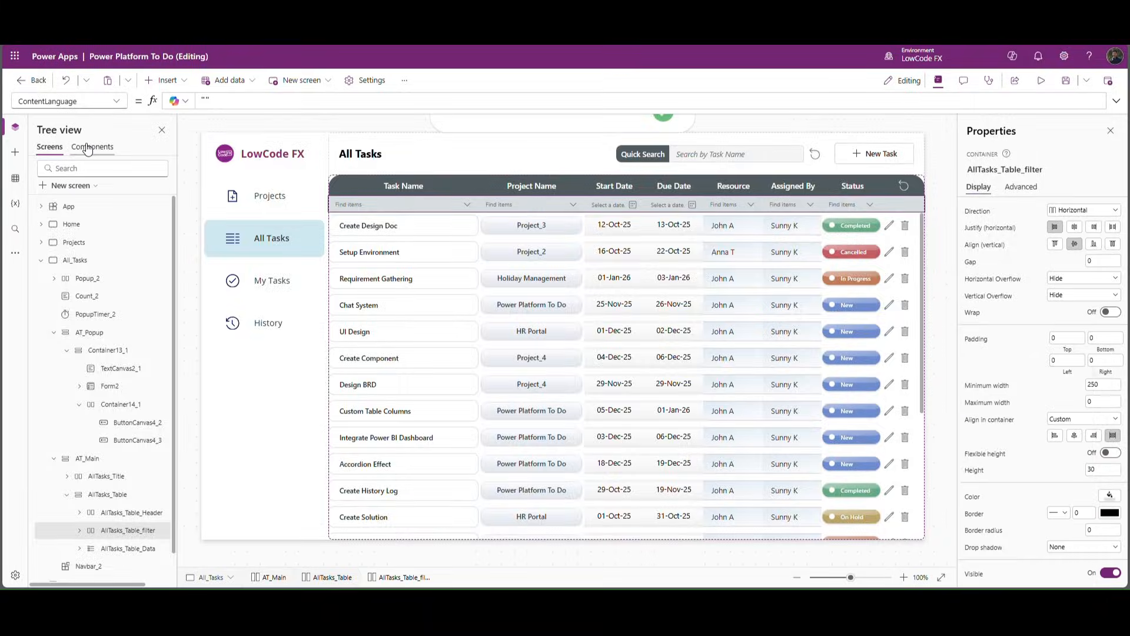
pyautogui.click(378, 101)
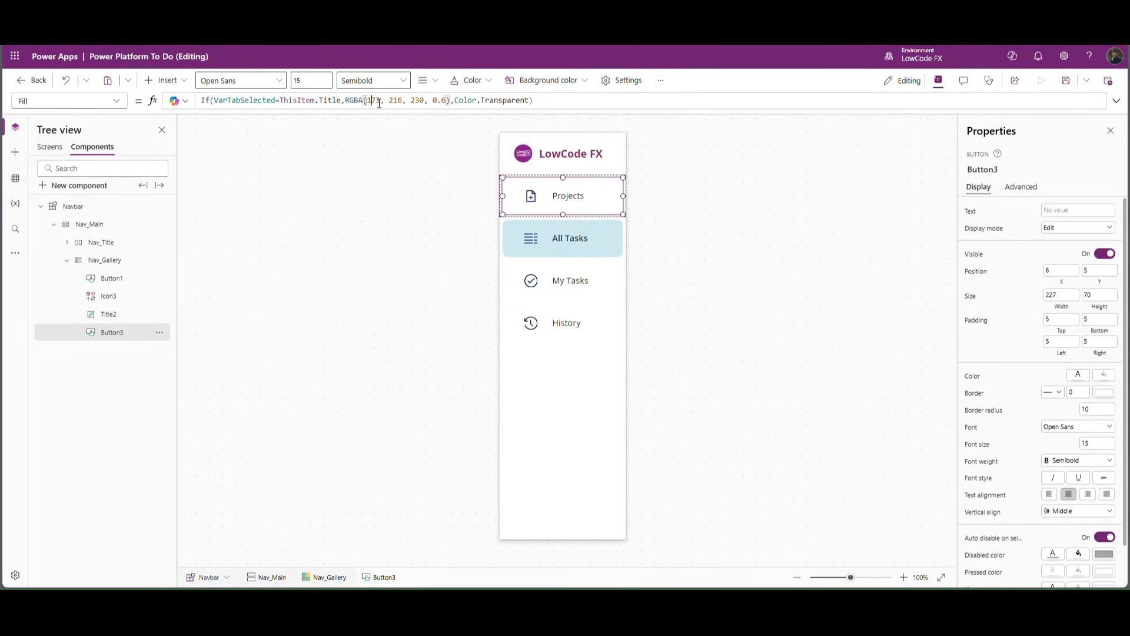
pyautogui.write('214')
pyautogui.doubleClick(398, 102)
pyautogui.write('221')
pyautogui.doubleClick(420, 104)
pyautogui.write('224')
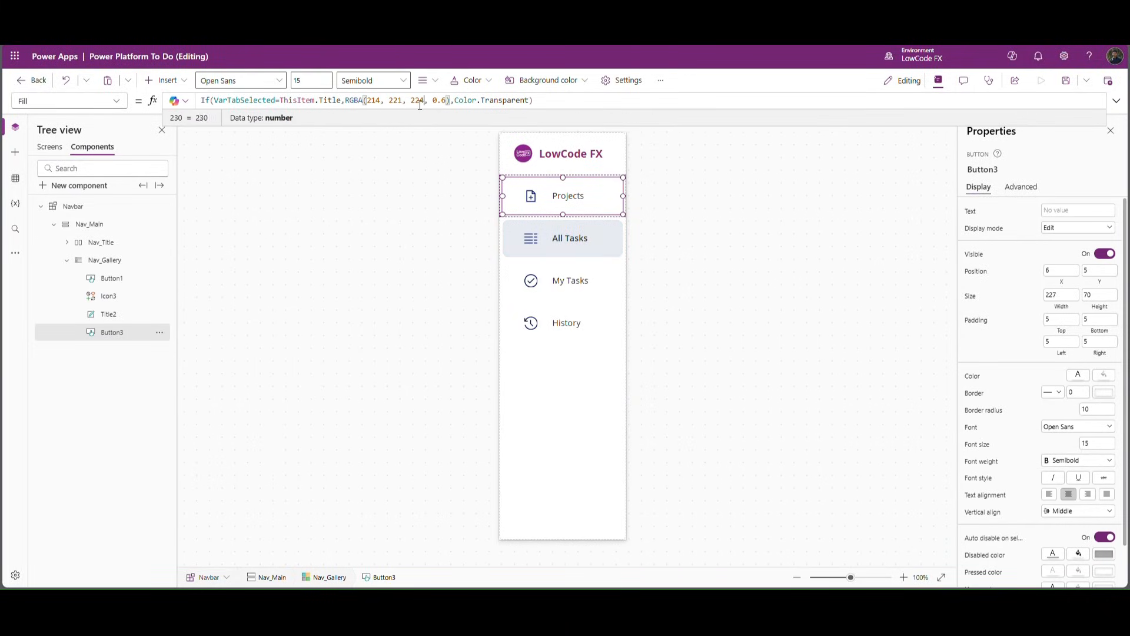
pyautogui.click(703, 225)
# Step: Change the fallback colour in the Color formula of the Navbar's Icon3 to RGBA(0, 0, 0, 1)
pyautogui.click(535, 209)
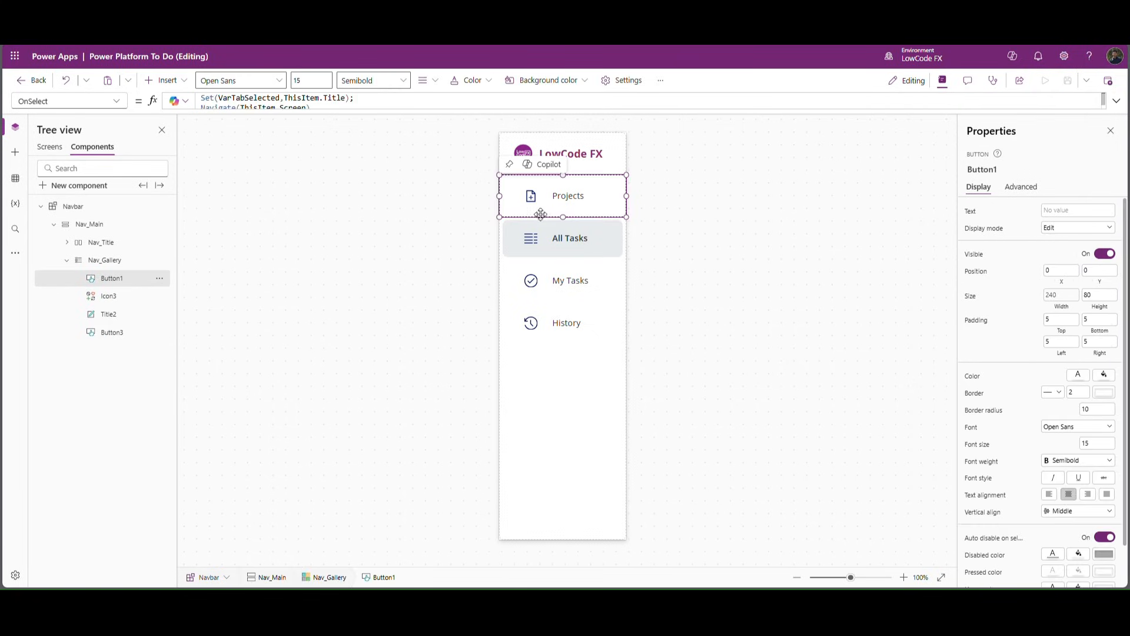
pyautogui.click(103, 295)
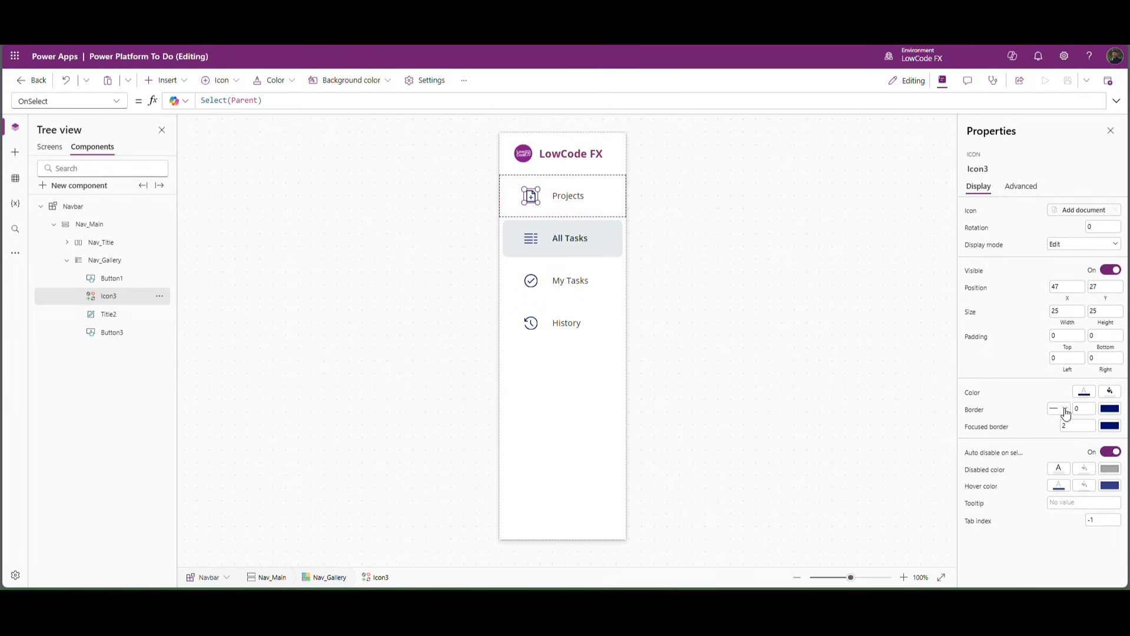
pyautogui.click(1084, 392)
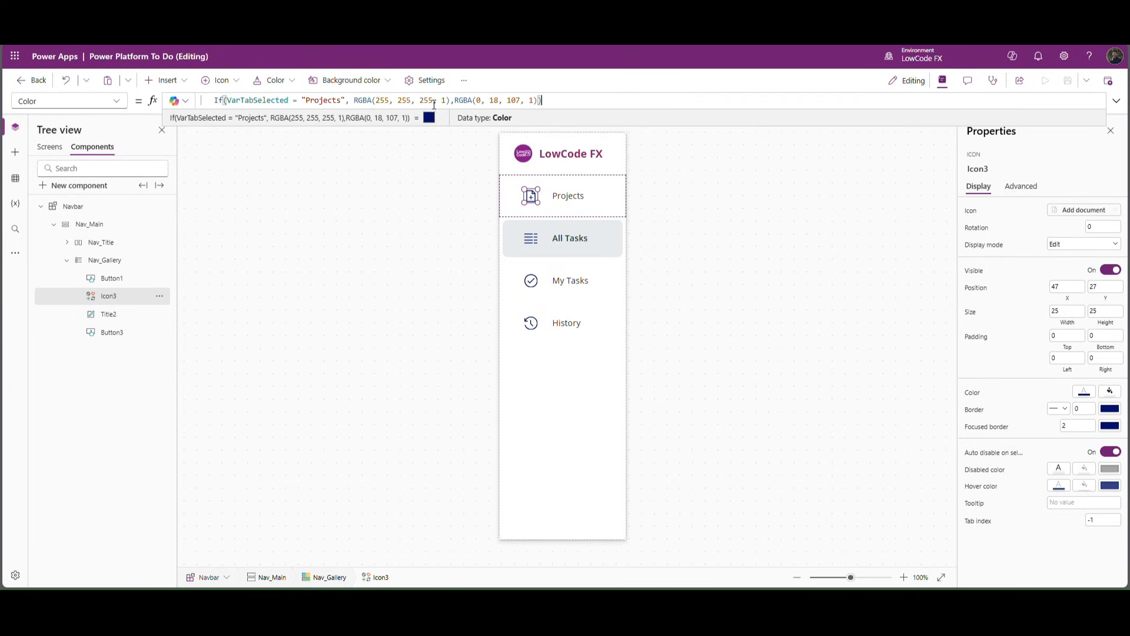
pyautogui.doubleClick(494, 100)
pyautogui.write('0')
pyautogui.doubleClick(511, 101)
pyautogui.write('0')
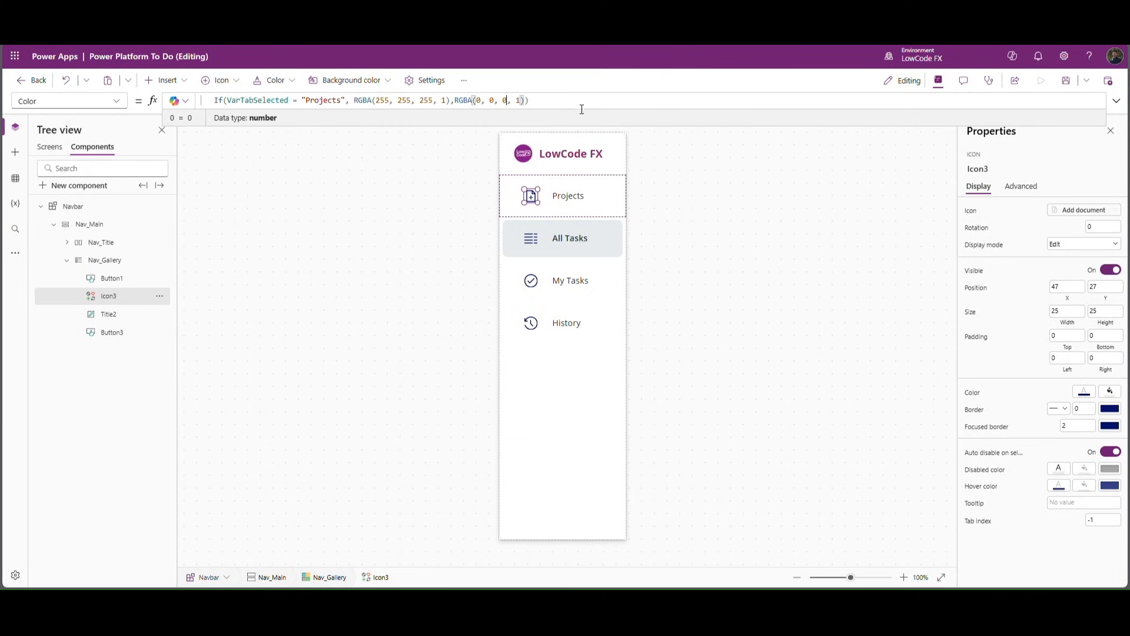
pyautogui.click(803, 175)
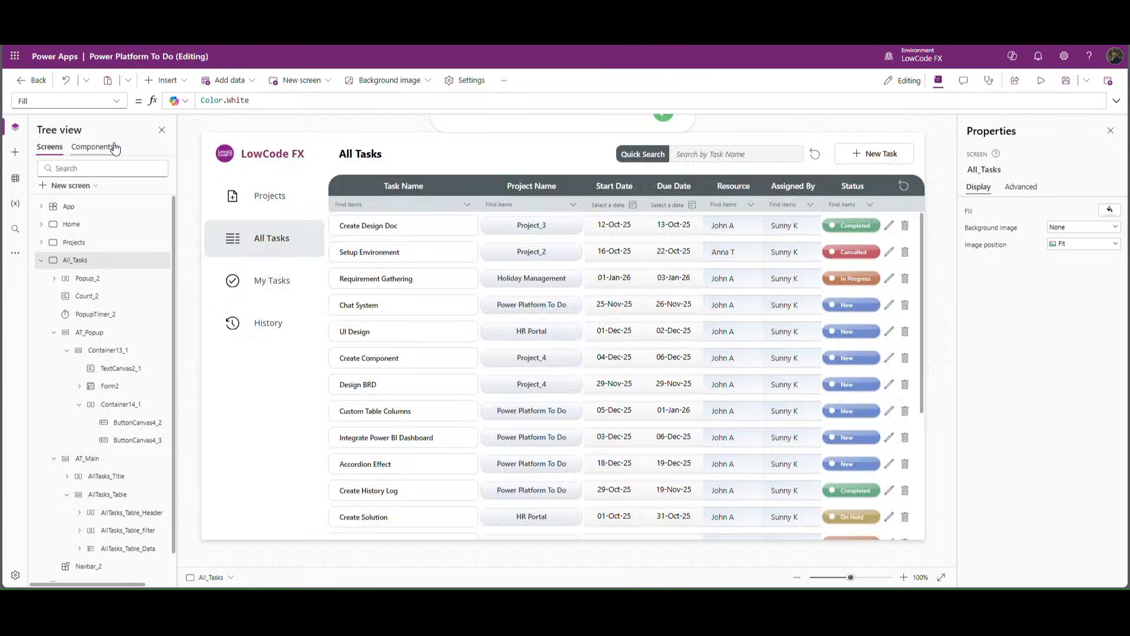
pyautogui.click(111, 147)
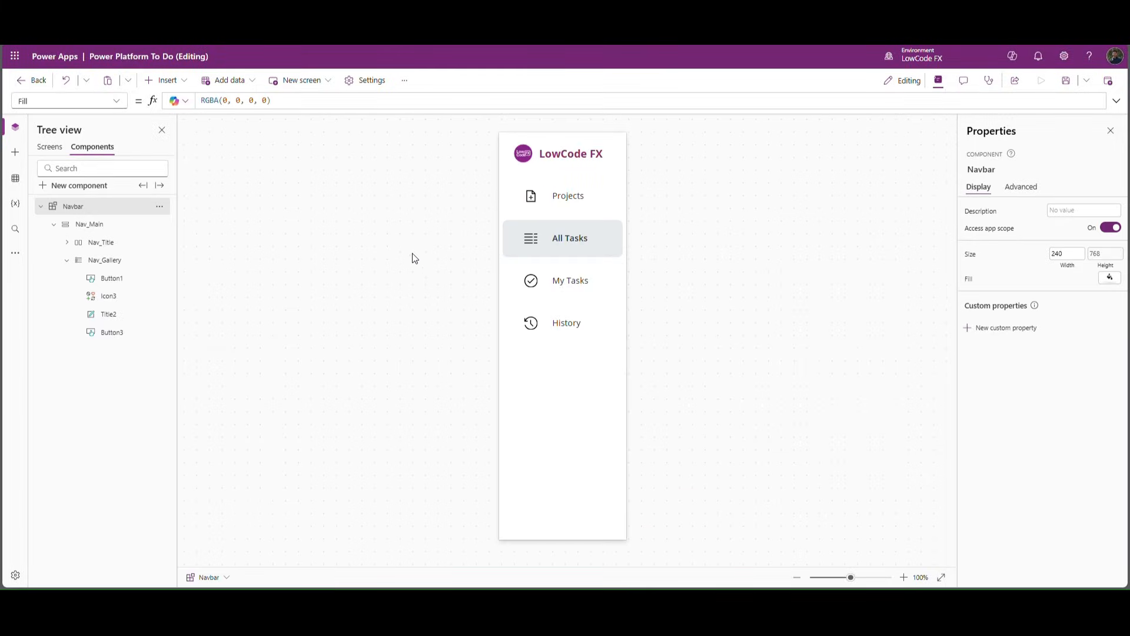
# Step: Open the App object's Formulas property in an enlarged formula editor
pyautogui.click(59, 148)
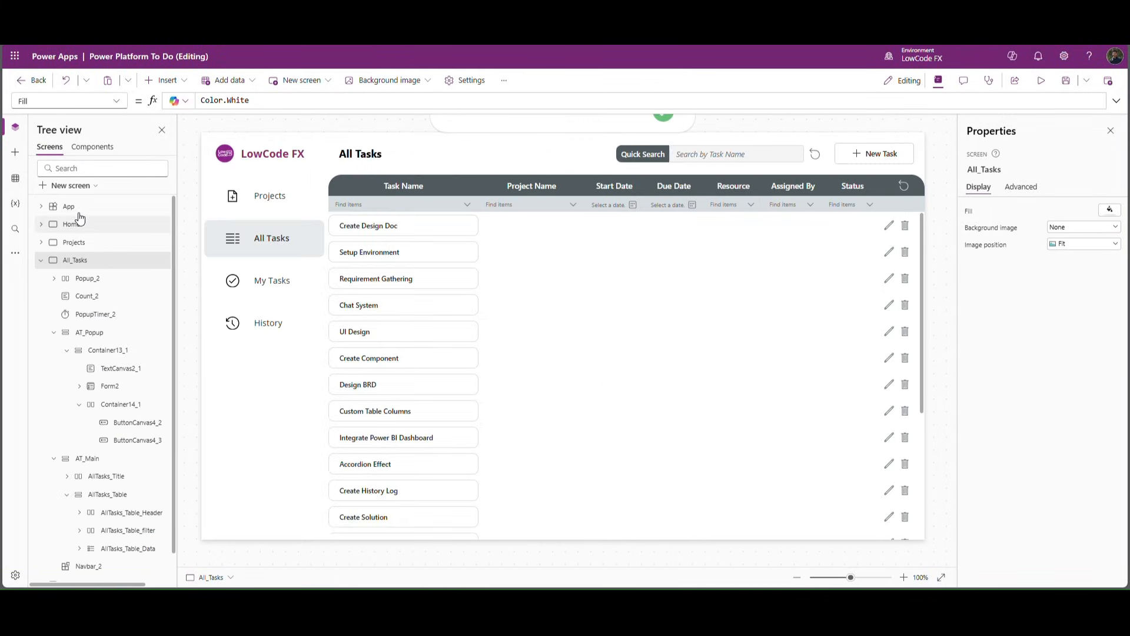
pyautogui.click(69, 206)
pyautogui.click(114, 103)
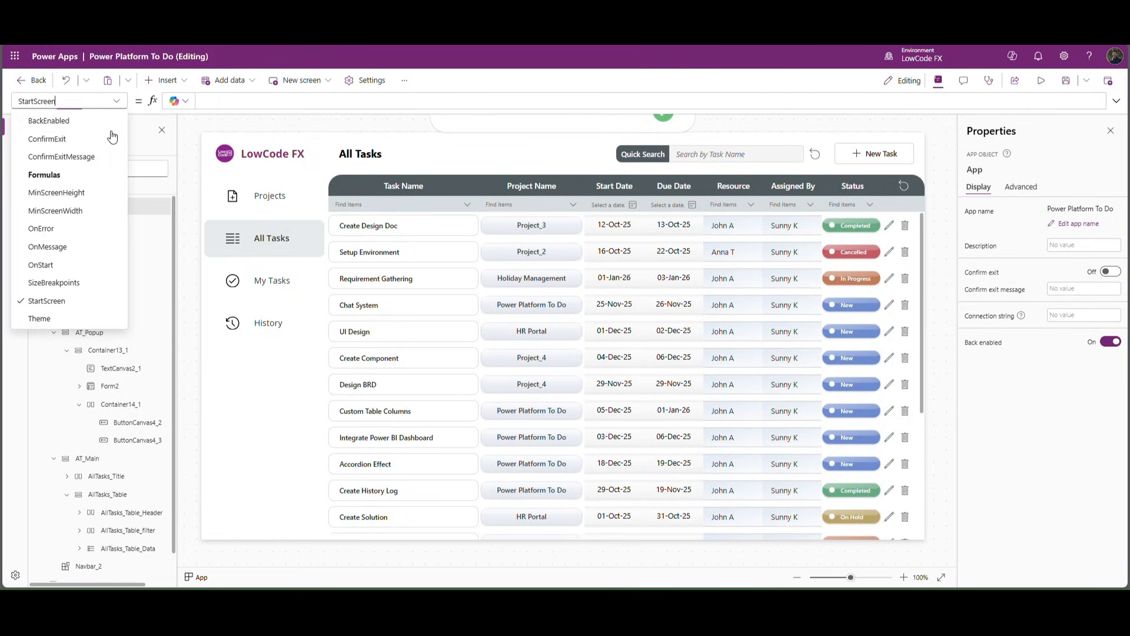
pyautogui.click(47, 171)
pyautogui.moveTo(223, 115); pyautogui.dragTo(195, 486)
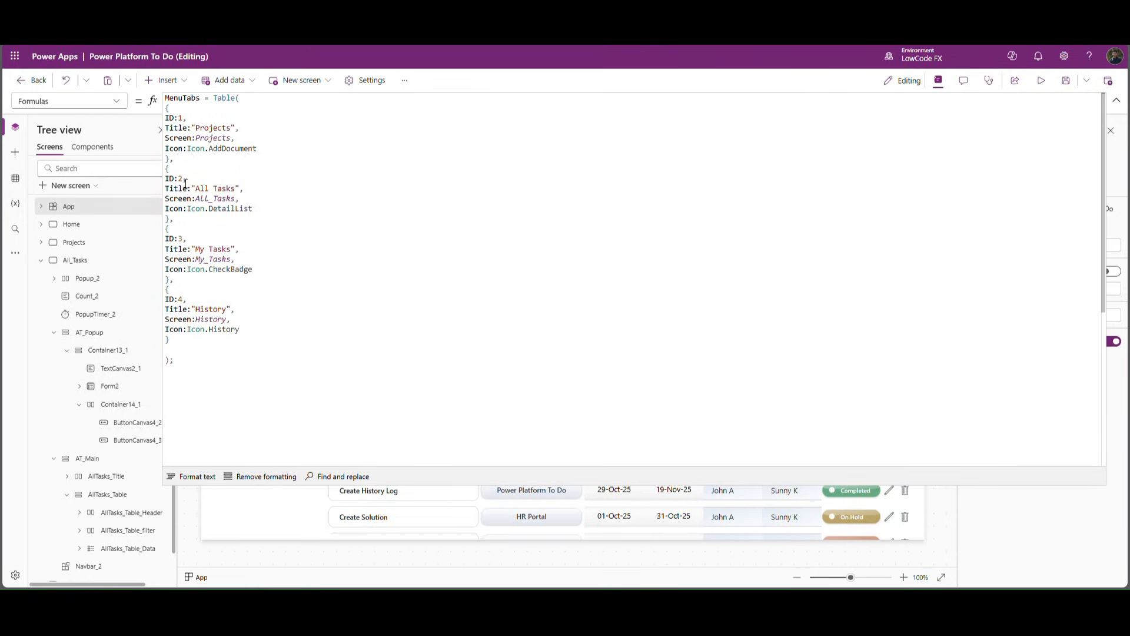
# Step: Duplicate the Projects record's lines from ID to the closing brace directly below it in the MenuTabs table
pyautogui.moveTo(219, 162); pyautogui.dragTo(162, 121)
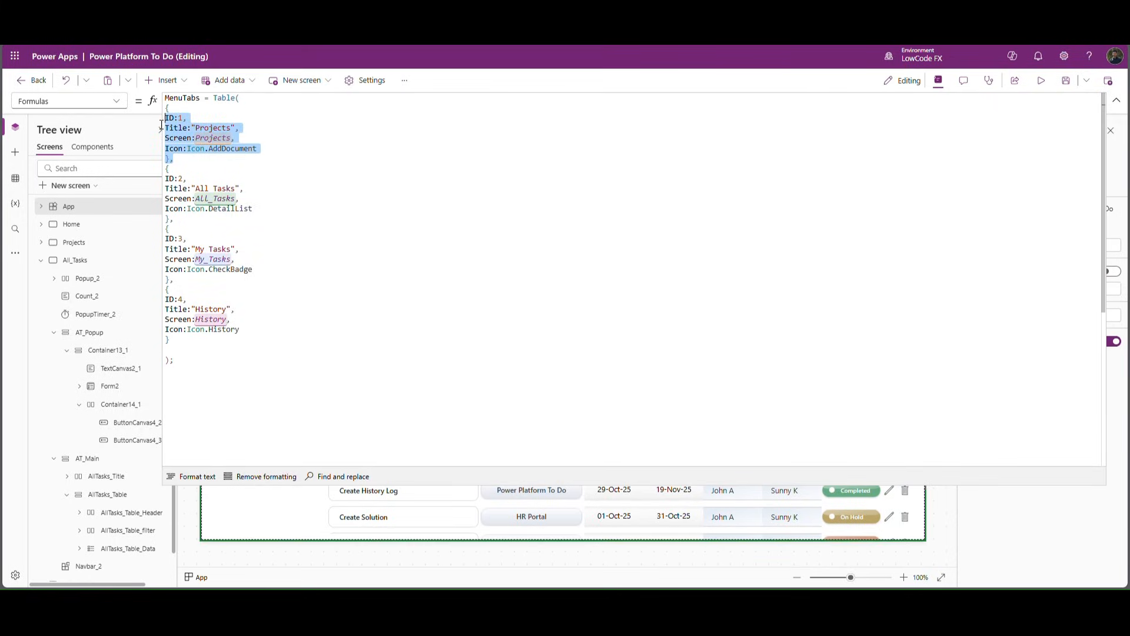
pyautogui.hotkey('ctrl', 'c')
pyautogui.press('Right')
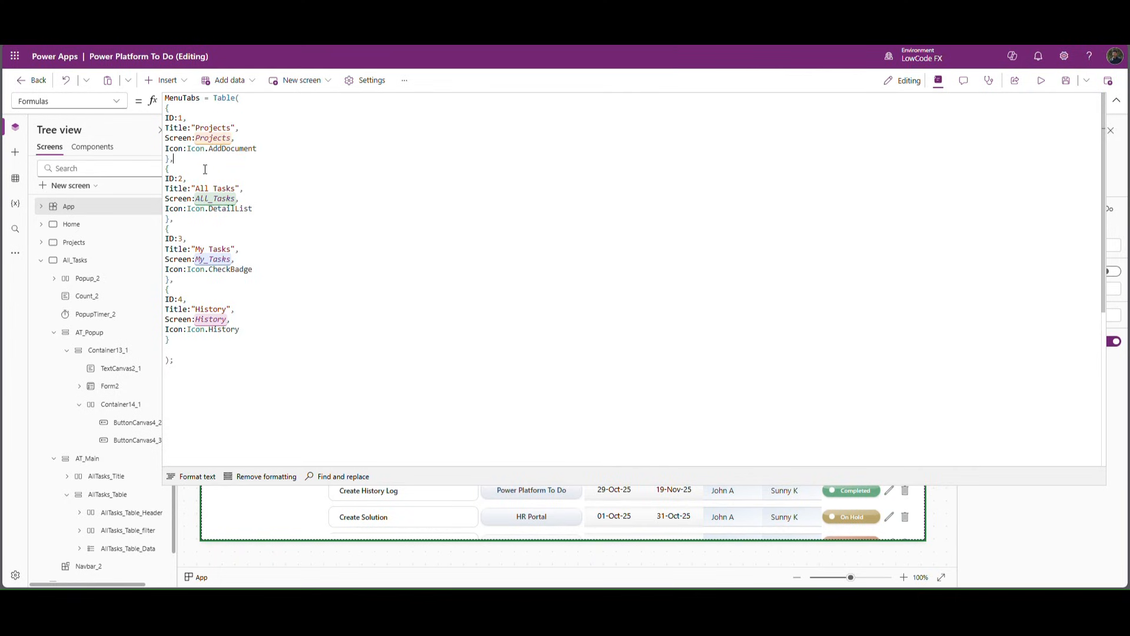
pyautogui.hotkey('ctrl', 'v')
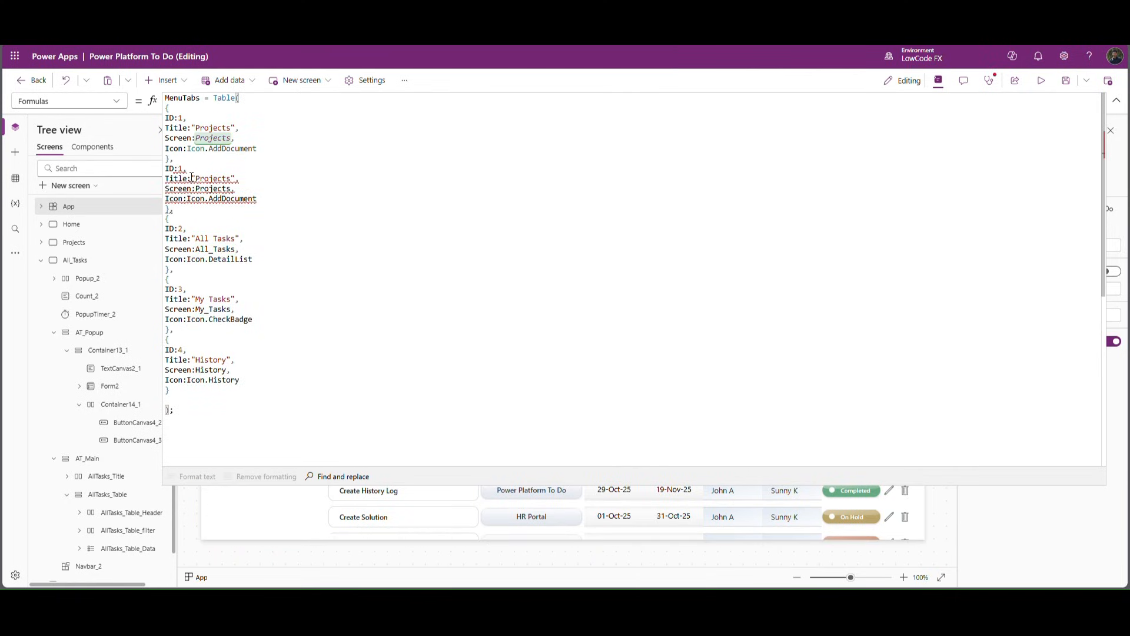
# Step: Renumber the MenuTabs IDs: 2 for the duplicated record, 3 for All Tasks, 4 for My Tasks and 5 for History
pyautogui.press('BackSpace')
pyautogui.write('2')
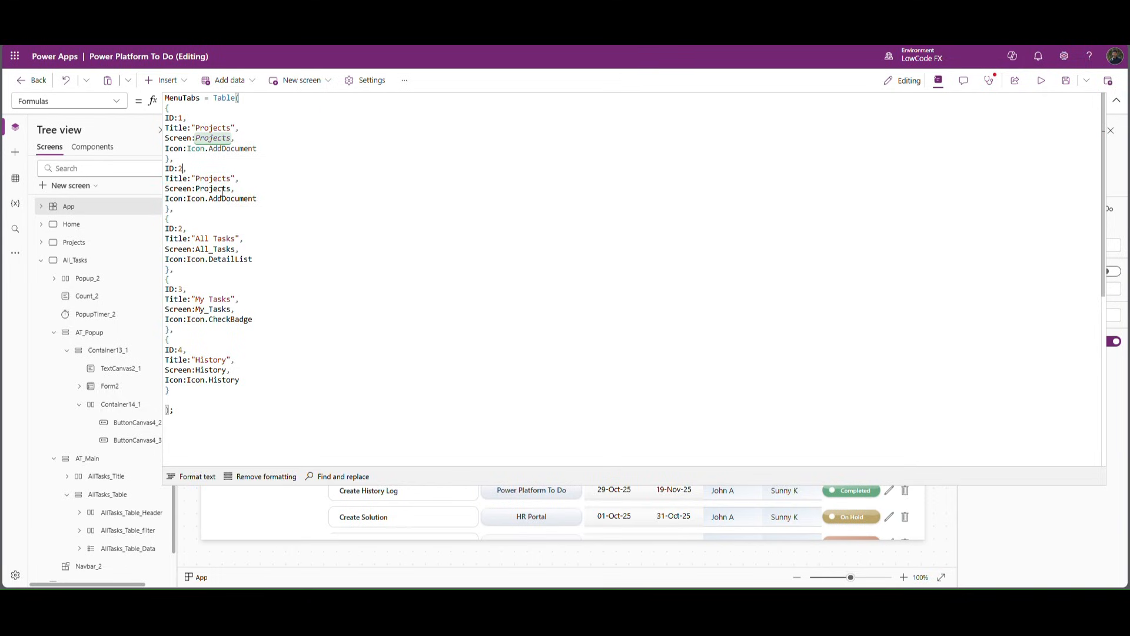
pyautogui.click(185, 229)
pyautogui.press('BackSpace')
pyautogui.write('3')
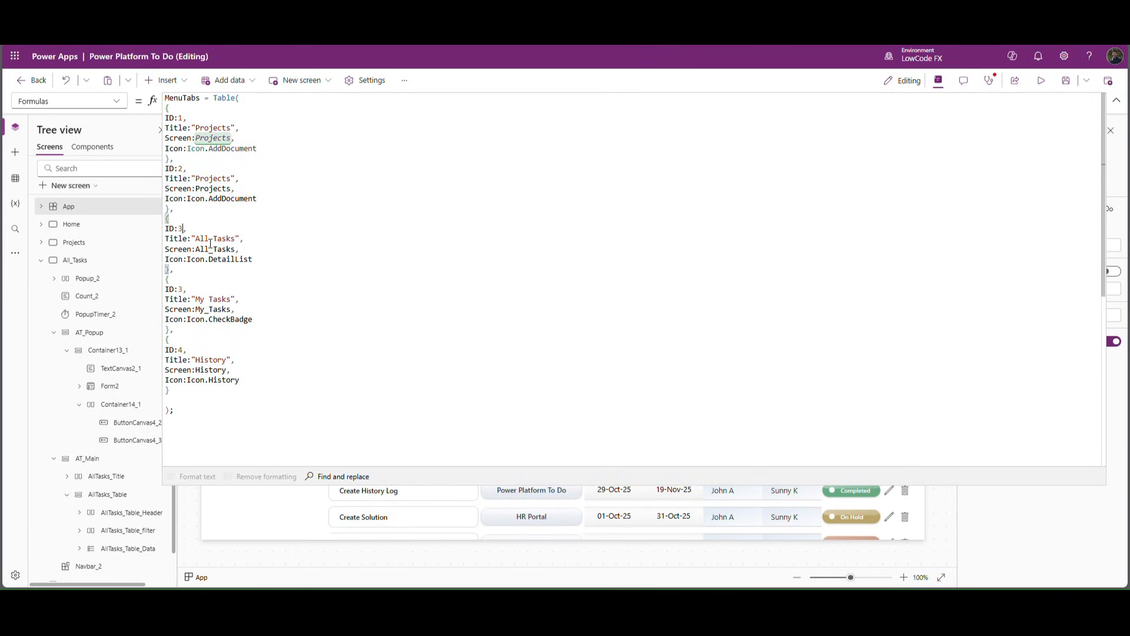
pyautogui.click(185, 289)
pyautogui.press('BackSpace')
pyautogui.write('4')
pyautogui.click(185, 352)
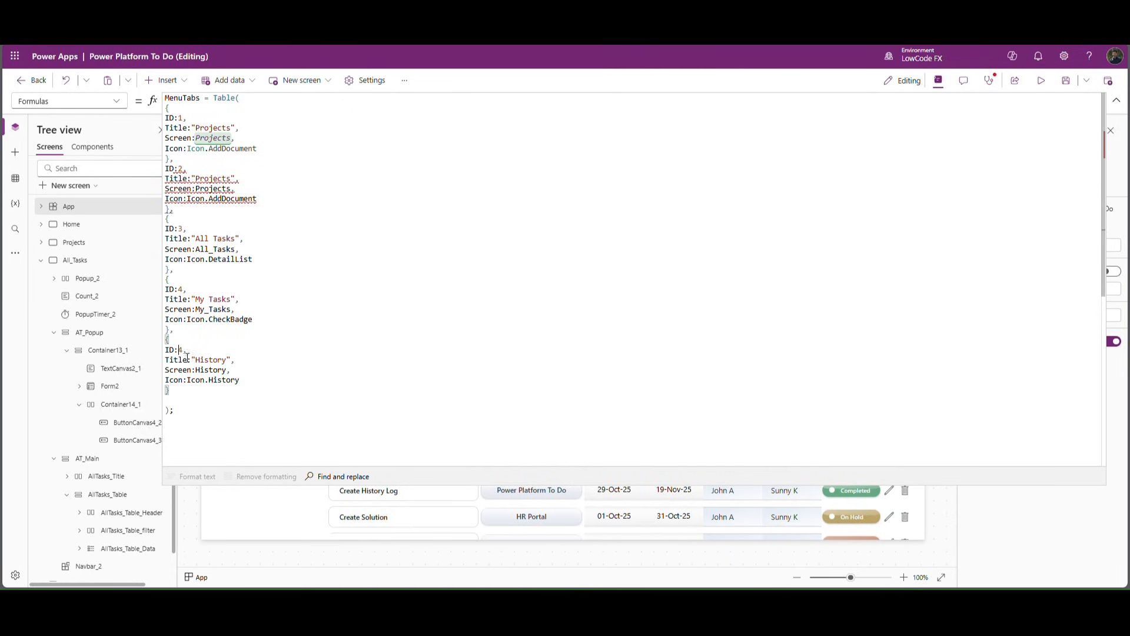
pyautogui.press('BackSpace')
pyautogui.write('5')
pyautogui.click(262, 319)
# Step: Change the duplicated MenuTabs record's Title to "Team"
pyautogui.doubleClick(213, 179)
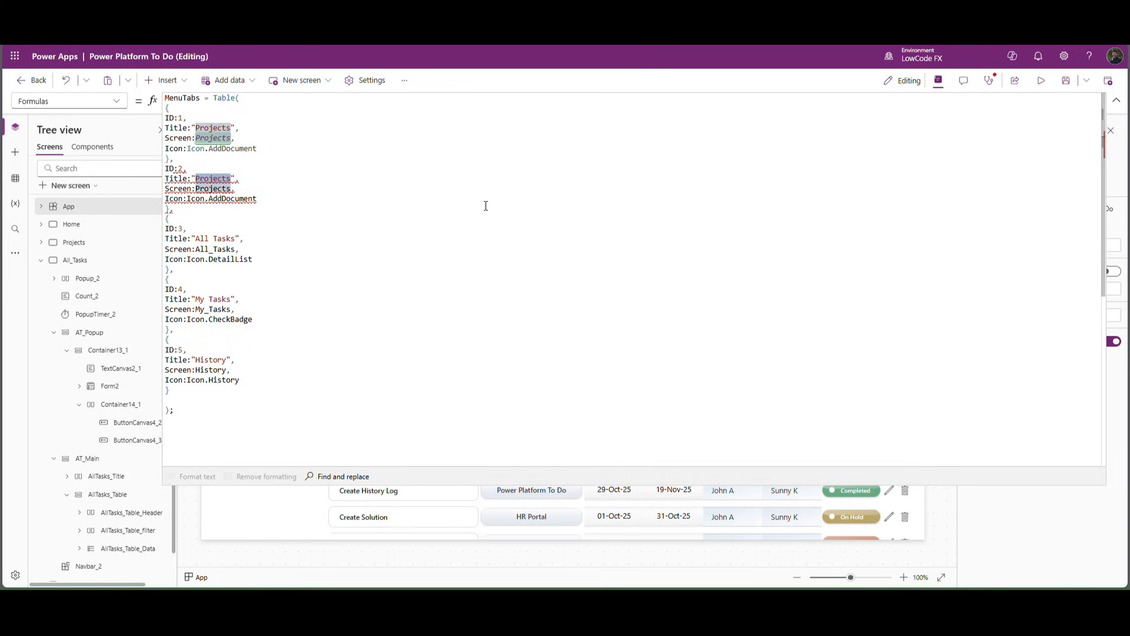
pyautogui.write('Team')
pyautogui.click(486, 206)
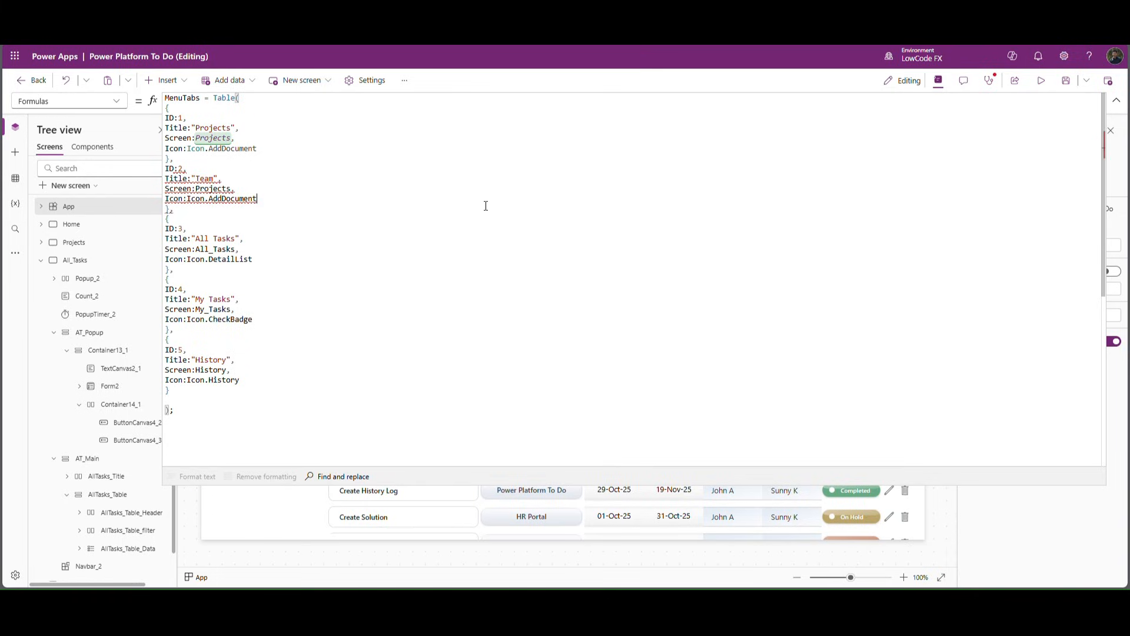
pyautogui.doubleClick(213, 189)
pyautogui.click(1090, 100)
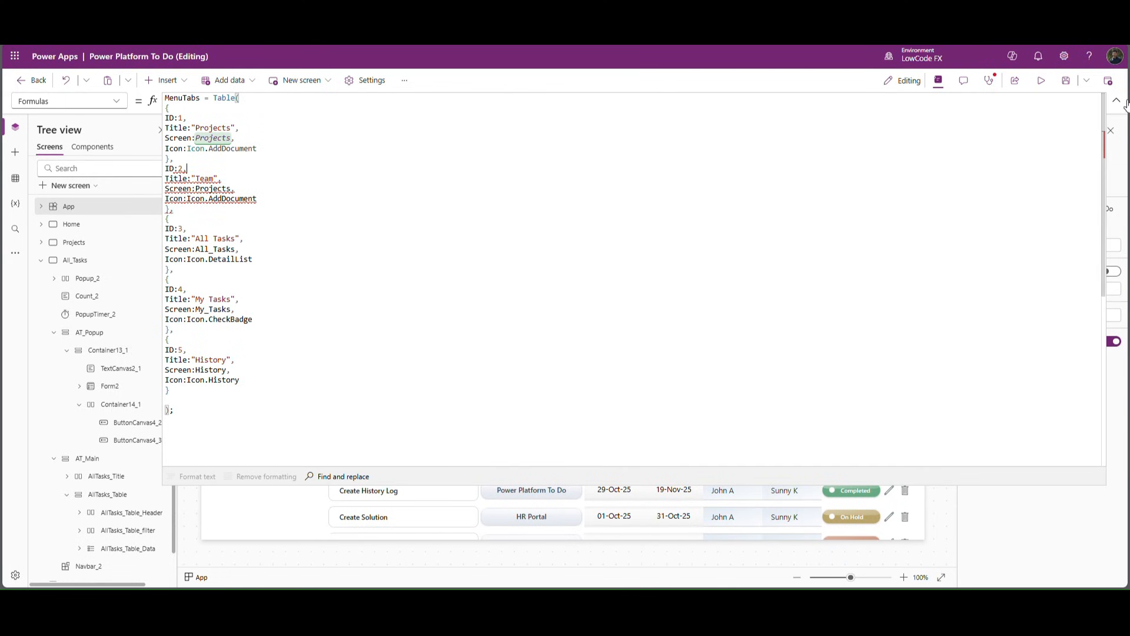
# Step: Add a new blank screen to the app and rename it PP_Team
pyautogui.click(1118, 101)
pyautogui.click(80, 186)
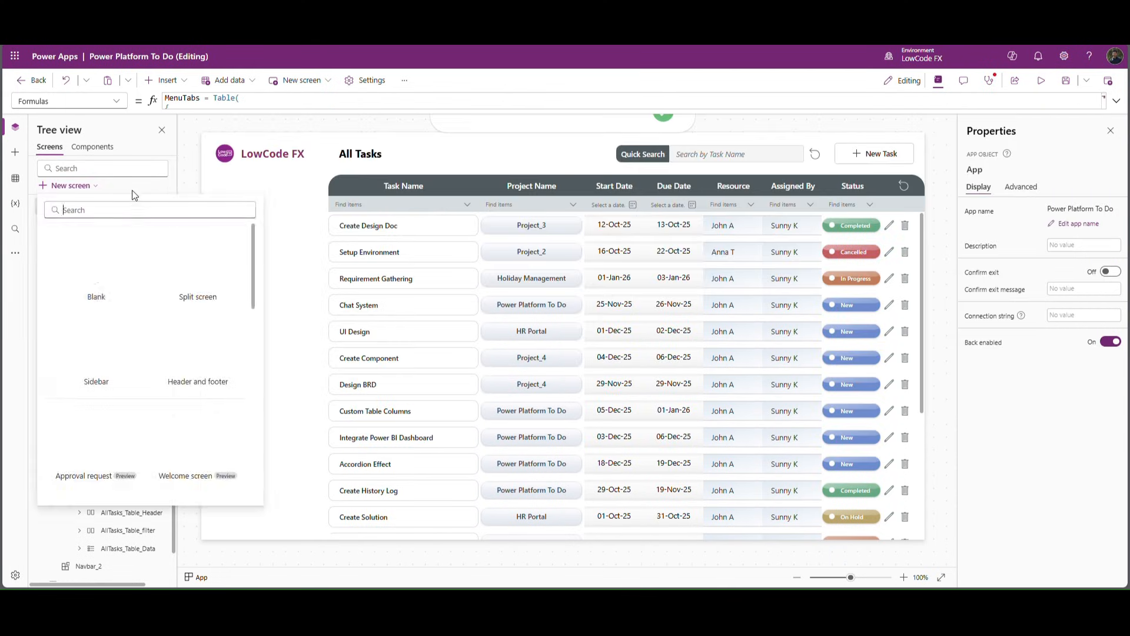
pyautogui.click(106, 277)
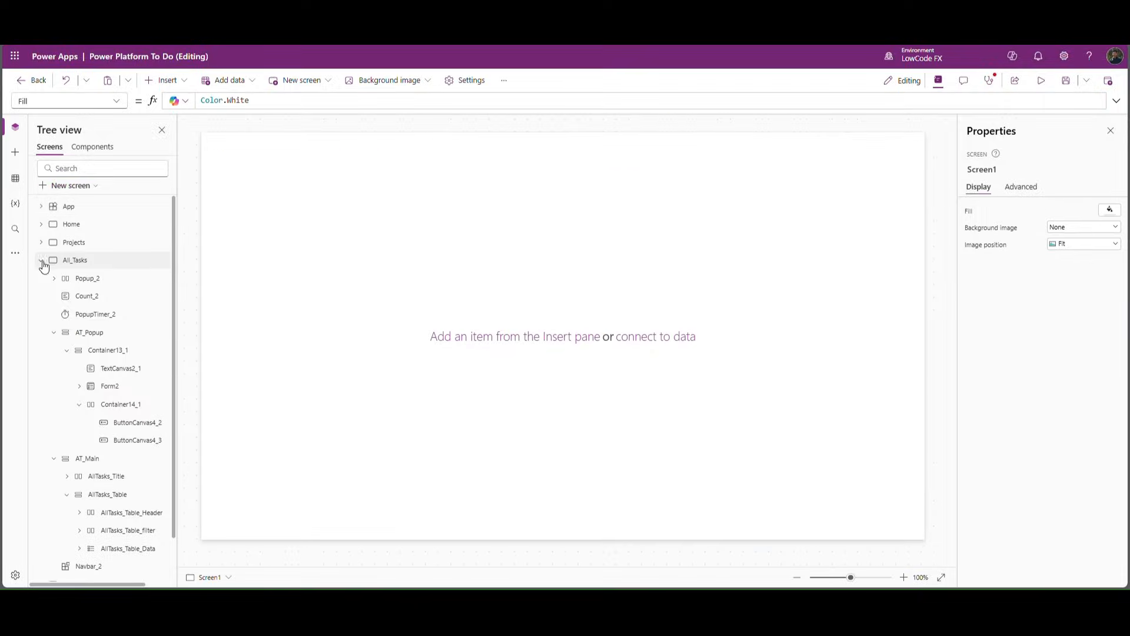
pyautogui.click(41, 260)
pyautogui.doubleClick(80, 316)
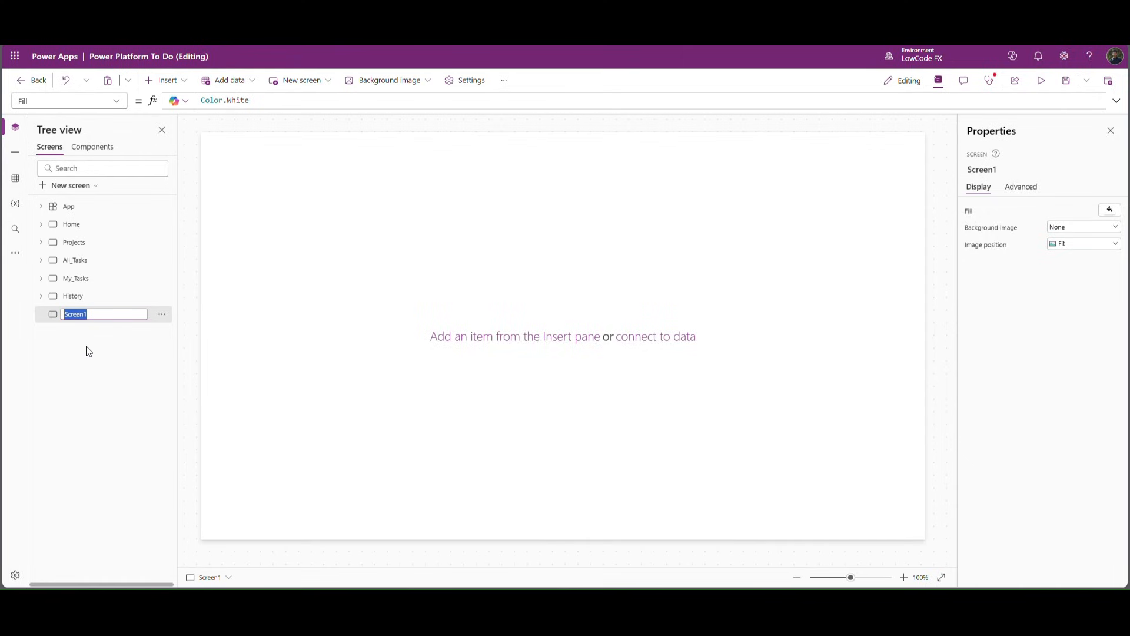
pyautogui.write('PP_Team')
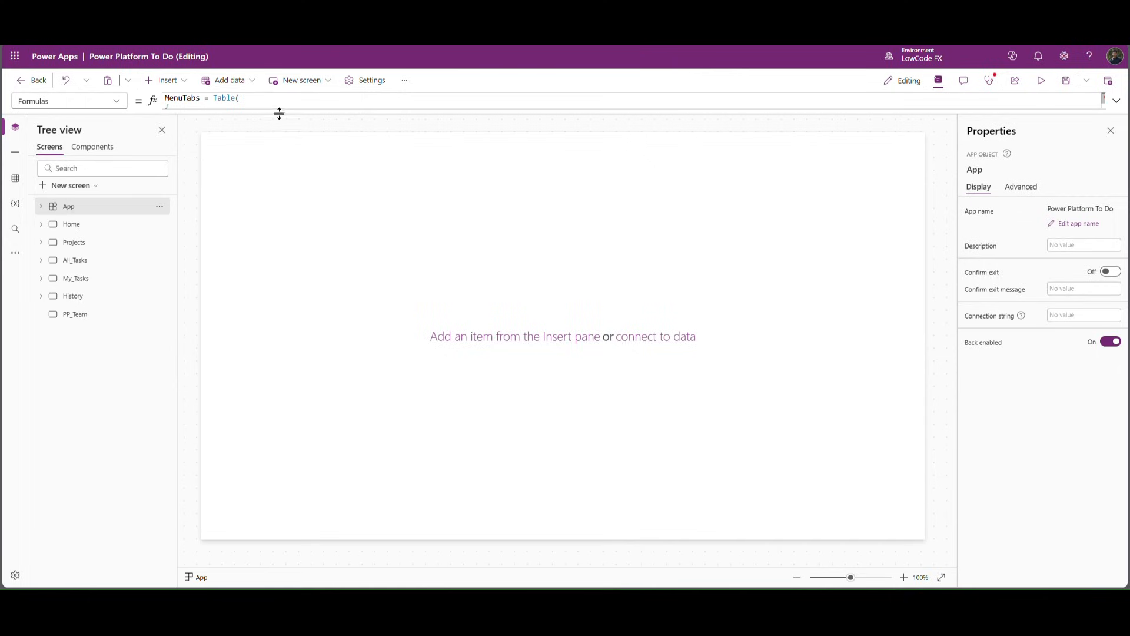
# Step: In the App's MenuTabs formula, set the Team record's Screen to PP_Team and add an opening brace before its ID line
pyautogui.moveTo(279, 114); pyautogui.dragTo(239, 369)
pyautogui.doubleClick(209, 190)
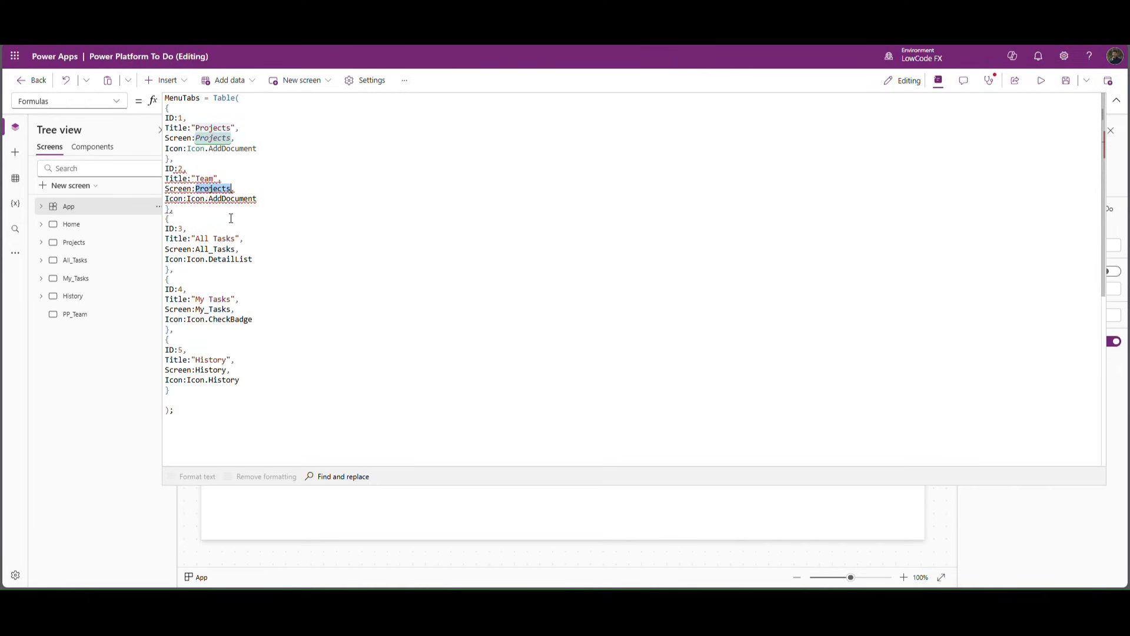
pyautogui.write('PP_')
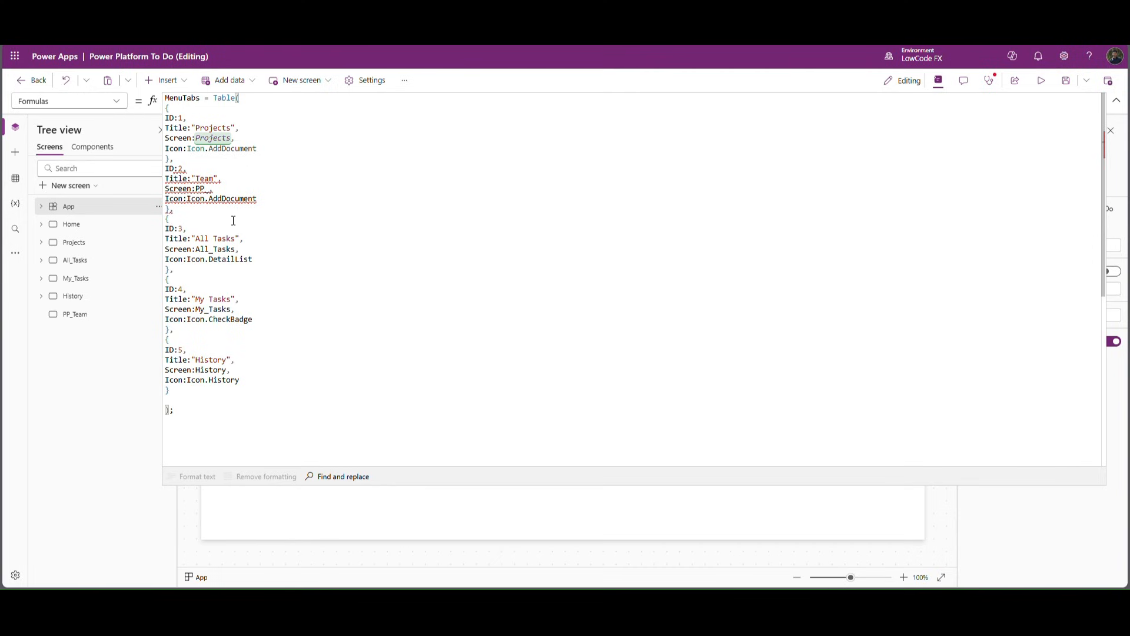
pyautogui.write('Team')
pyautogui.click(198, 168)
pyautogui.press('Return')
pyautogui.write('{')
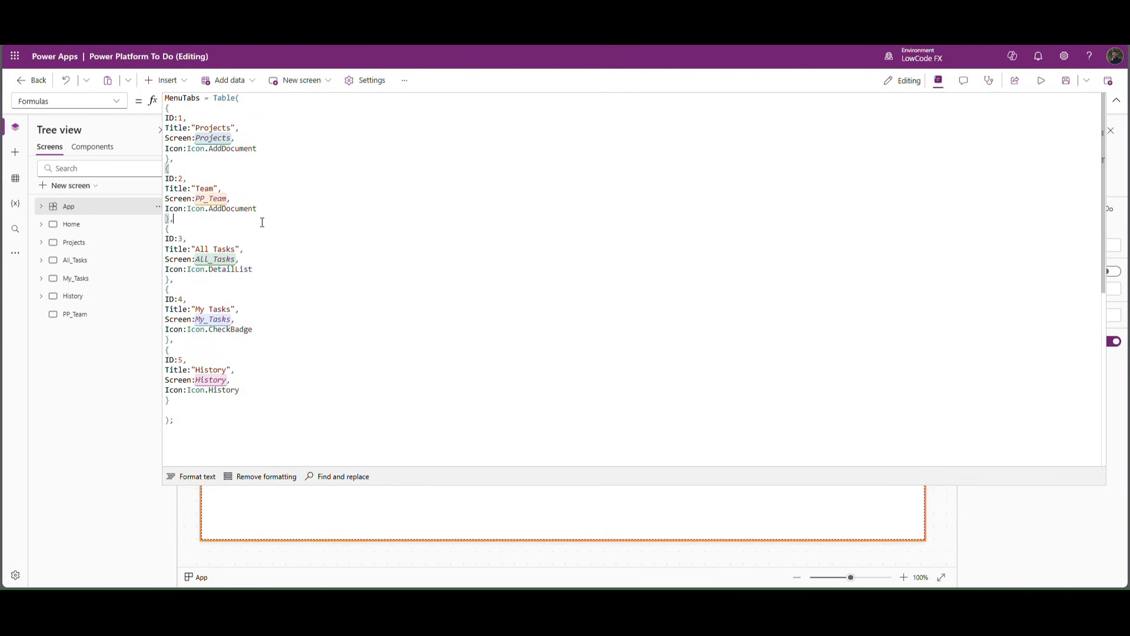
# Step: Set the Team record's Icon to Icon.People in the MenuTabs table and collapse the formula editor
pyautogui.doubleClick(232, 208)
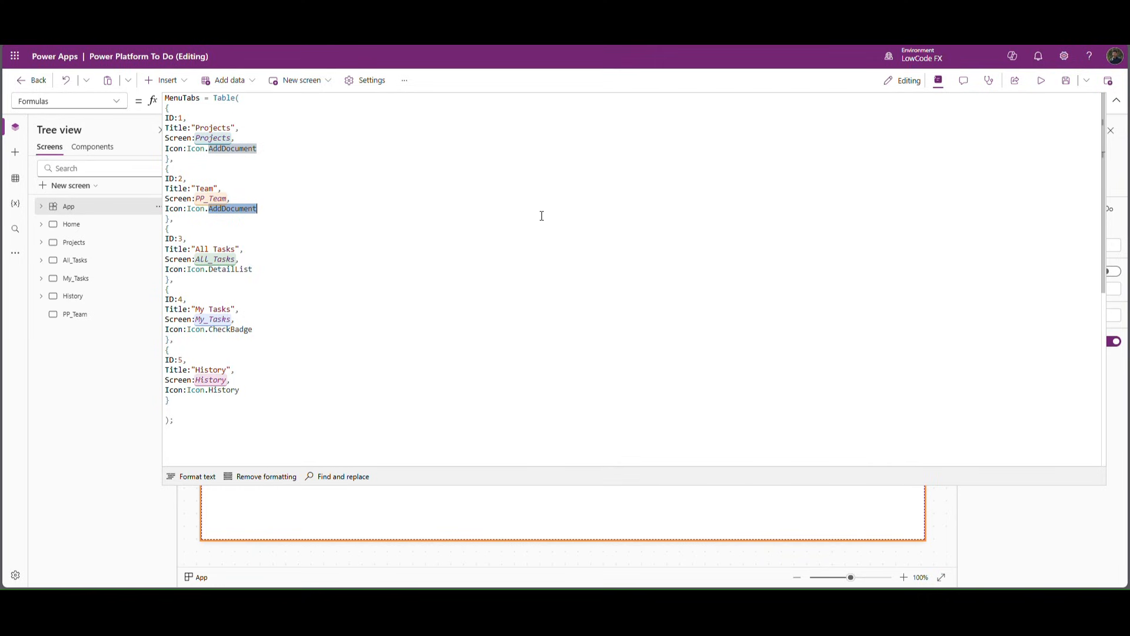
pyautogui.write('Peop')
pyautogui.press('Tab')
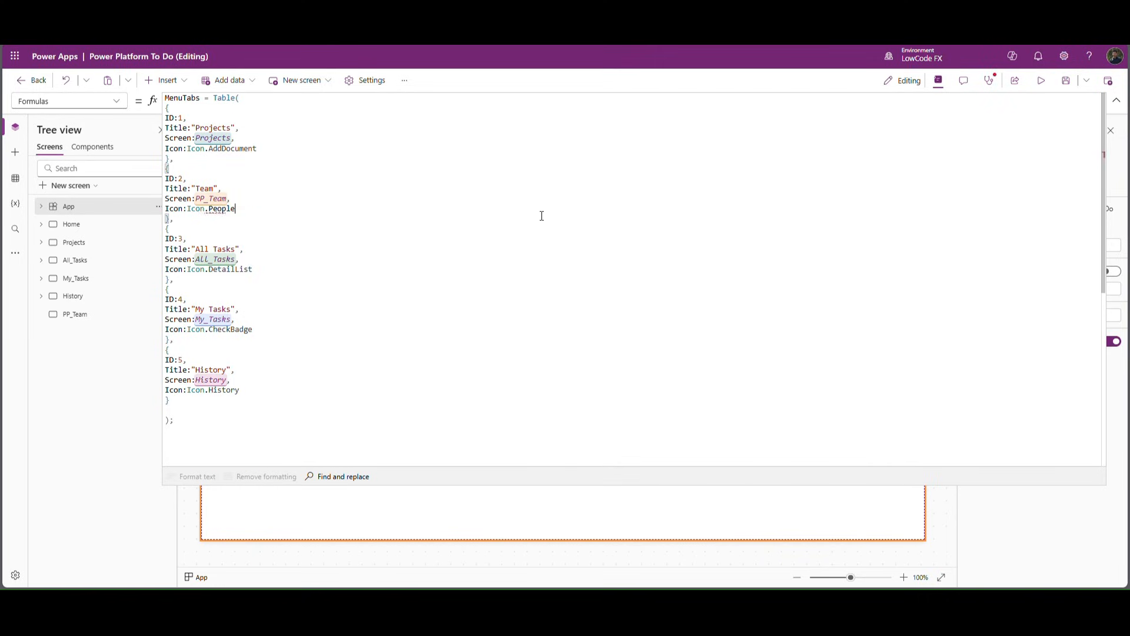
pyautogui.click(455, 261)
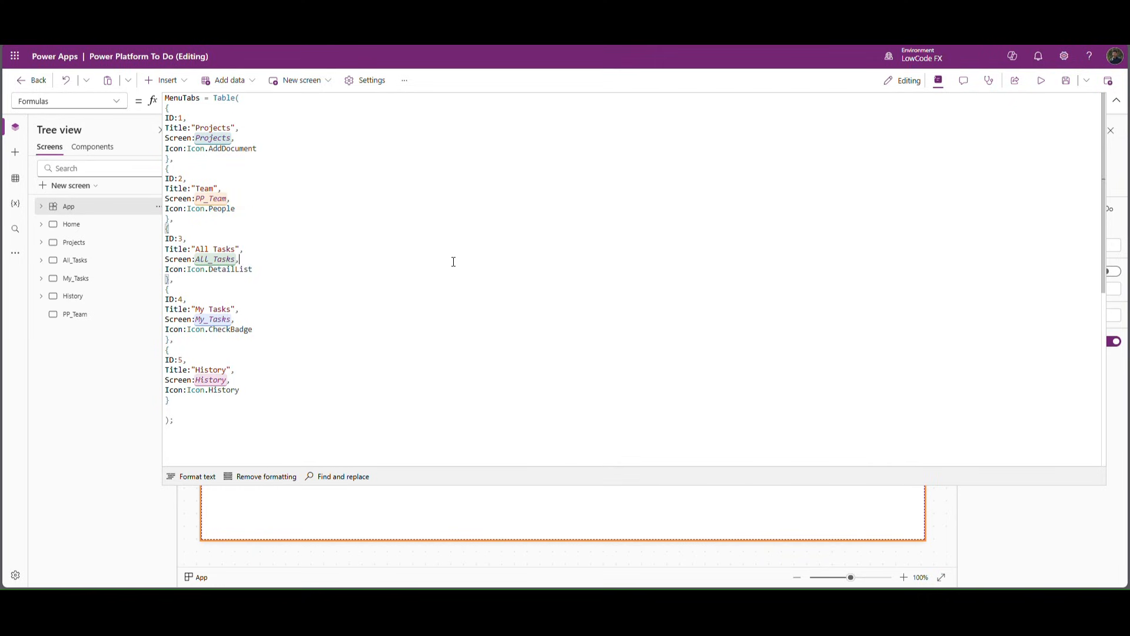
pyautogui.click(1117, 105)
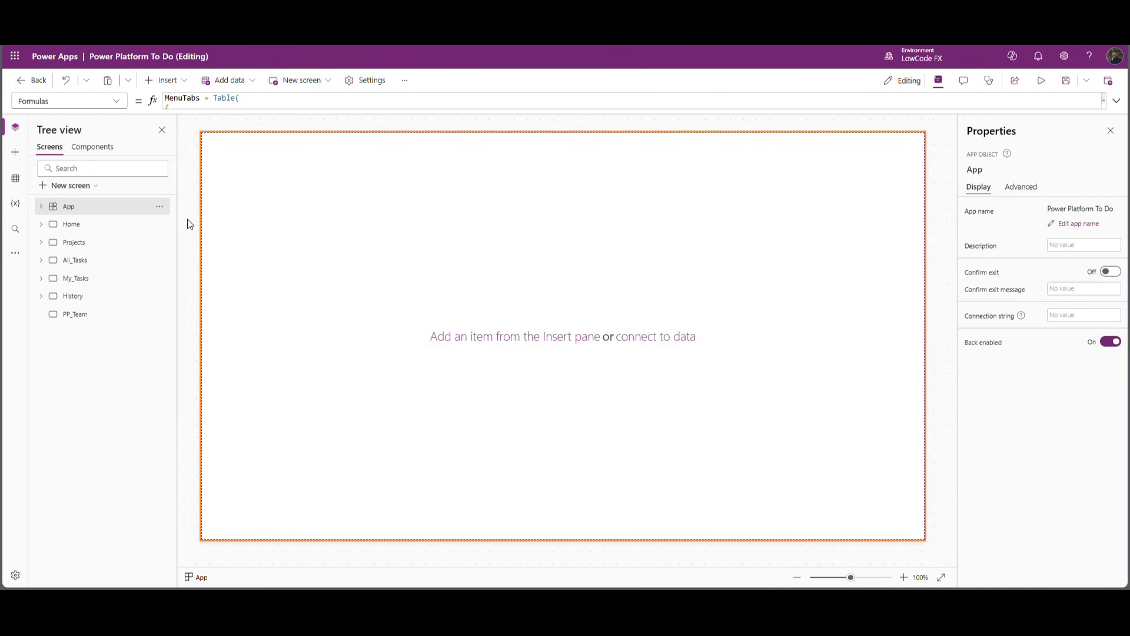
# Step: Run the app's OnStart and open the Projects screen to check its navigation bar
pyautogui.click(160, 207)
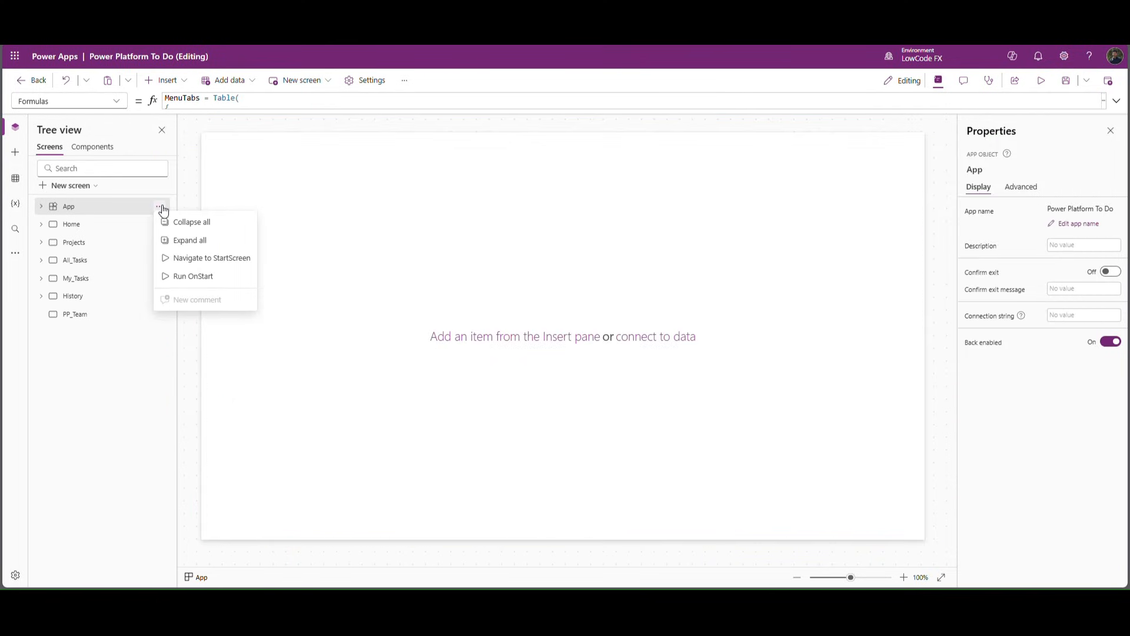
pyautogui.click(194, 276)
pyautogui.click(98, 226)
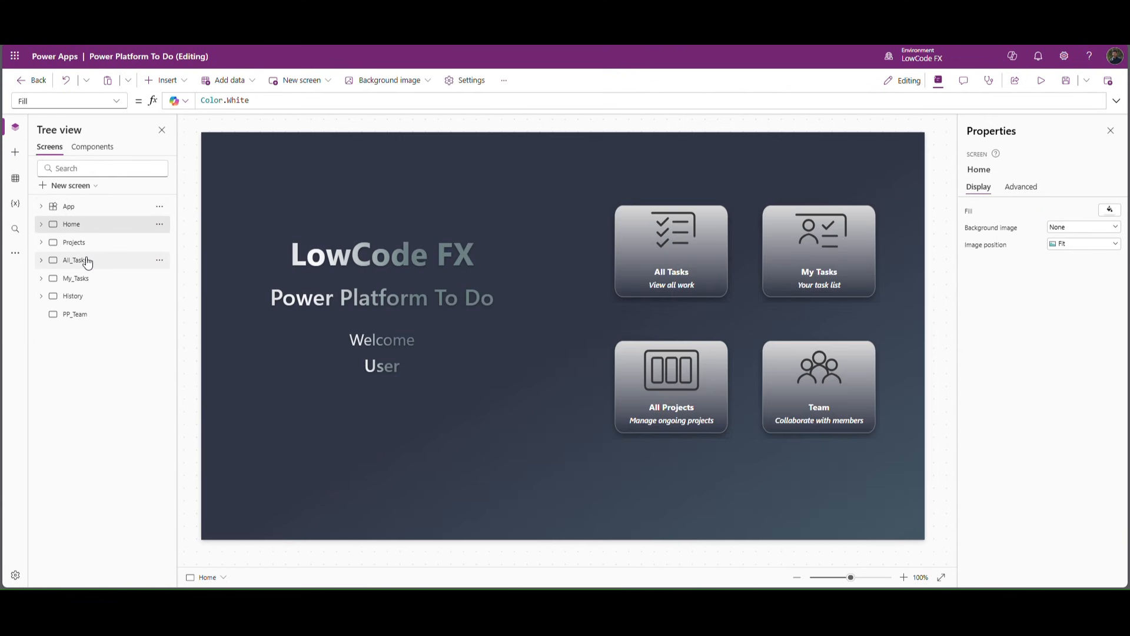
pyautogui.click(76, 243)
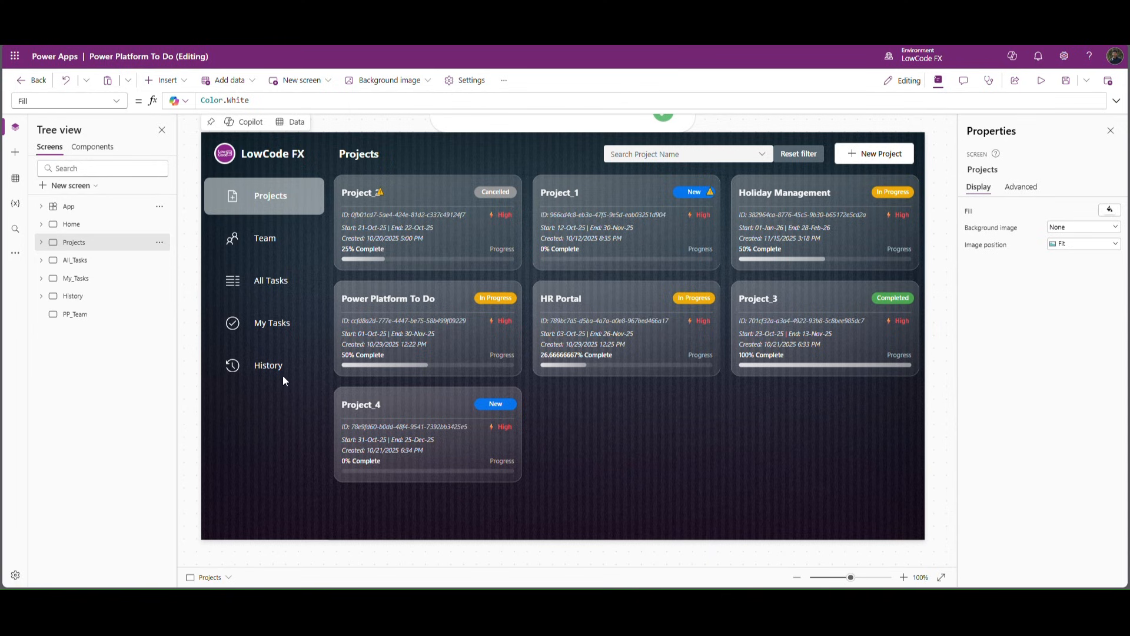
# Step: Preview the app, follow the Team entry in the navigation bar, and close the preview
pyautogui.click(1041, 81)
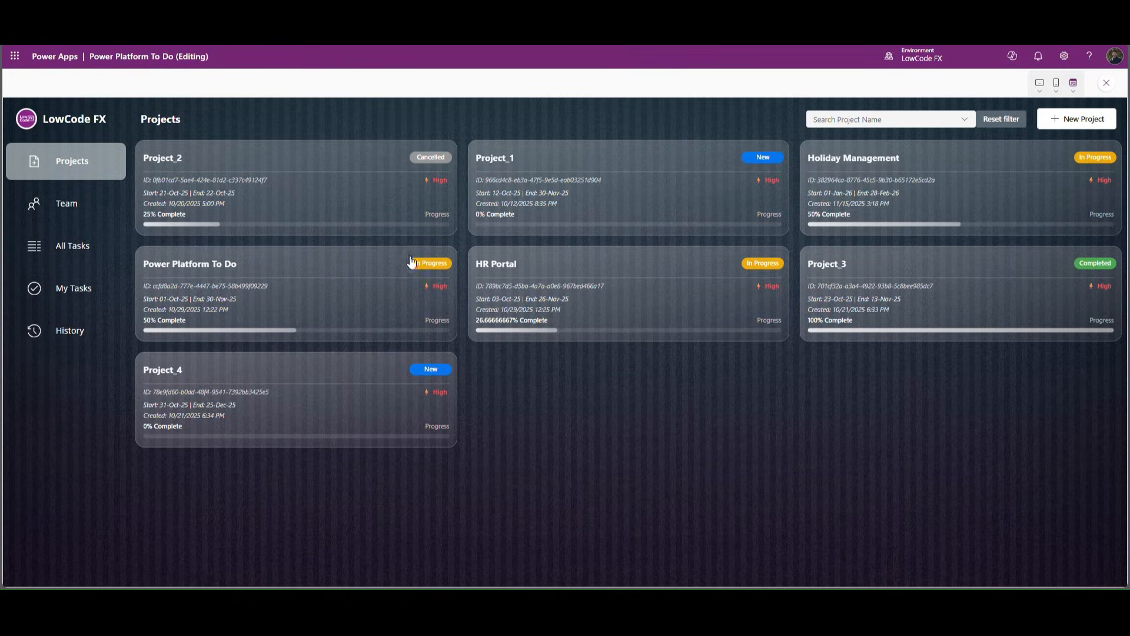
pyautogui.click(66, 202)
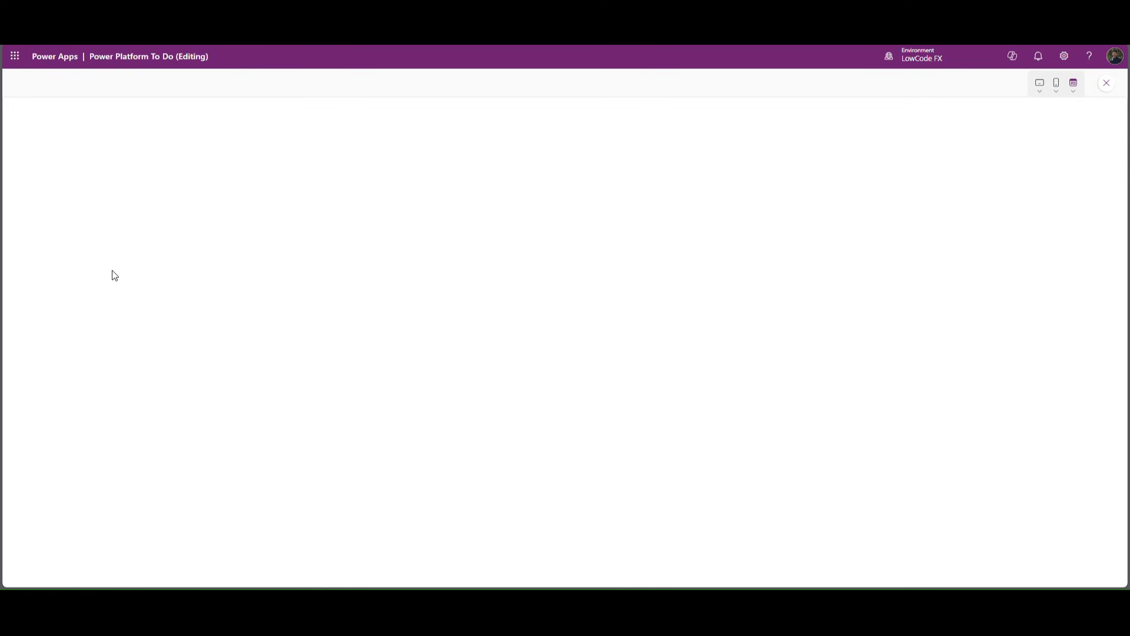
pyautogui.click(1106, 83)
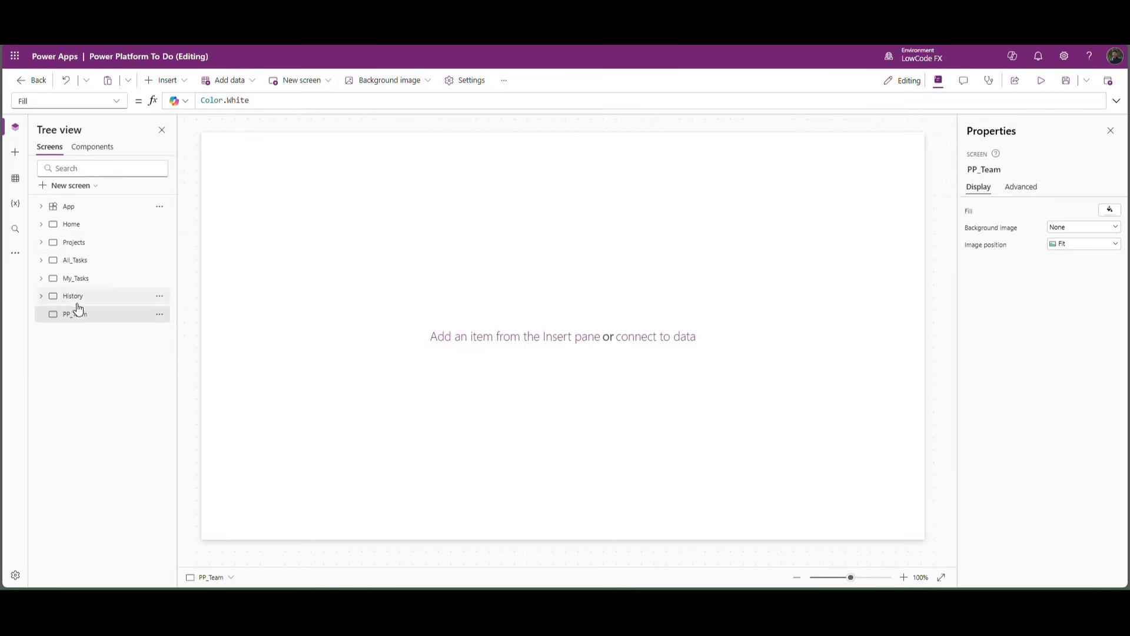
# Step: Copy the navigation bar component from the History screen onto the PP_Team screen
pyautogui.click(41, 296)
pyautogui.click(95, 332)
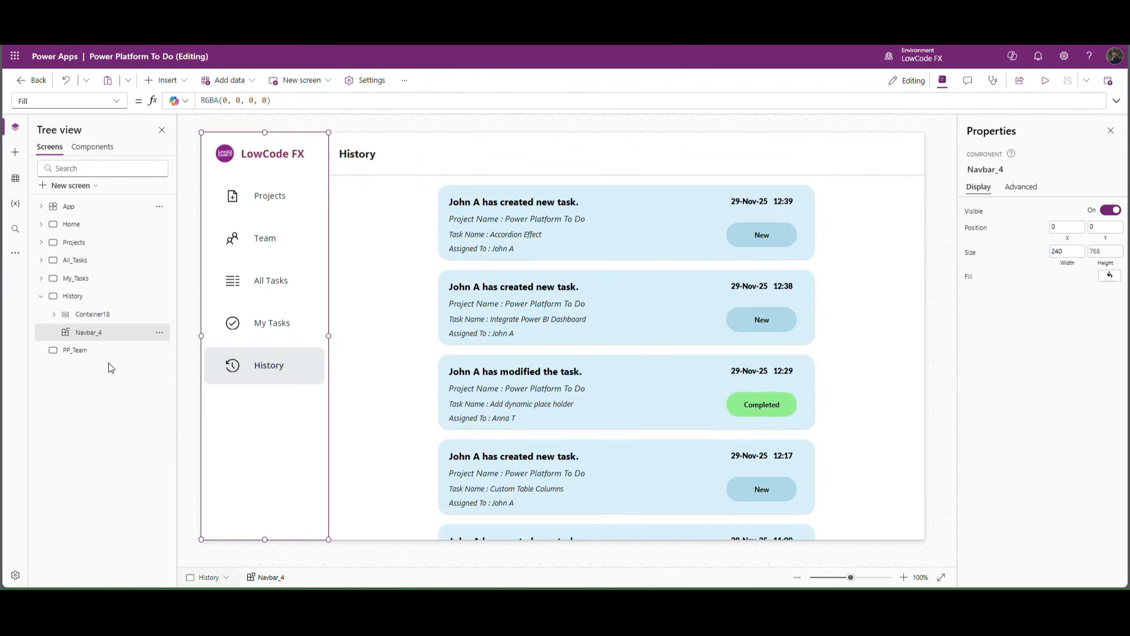
pyautogui.click(80, 351)
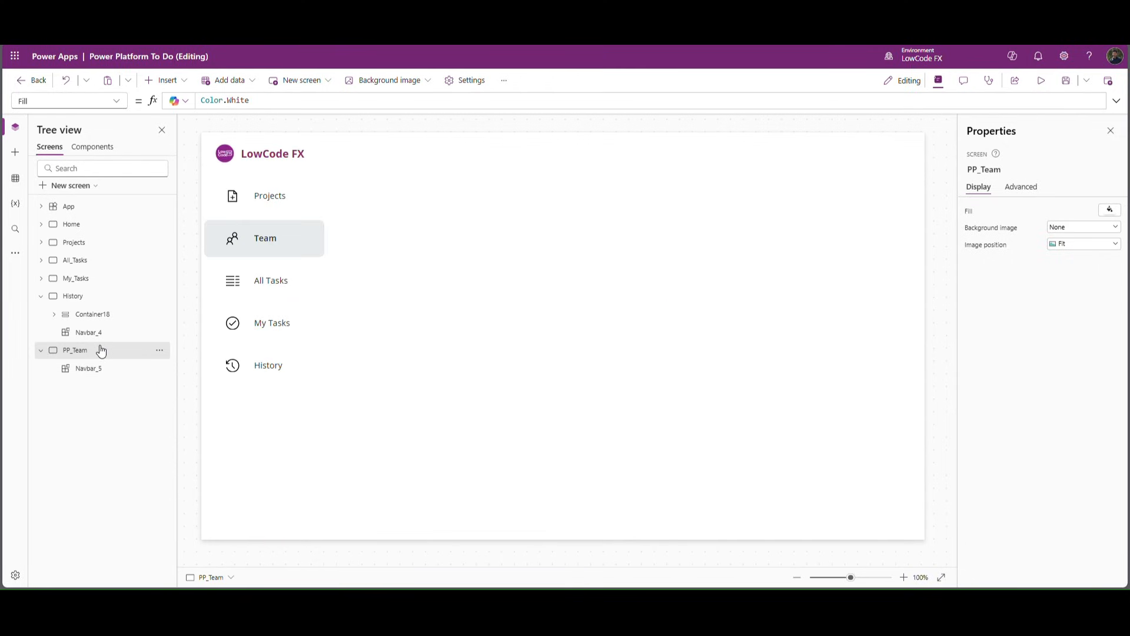
# Step: Insert a vertical container on the PP_Team screen
pyautogui.click(168, 81)
pyautogui.write('vert')
pyautogui.click(190, 147)
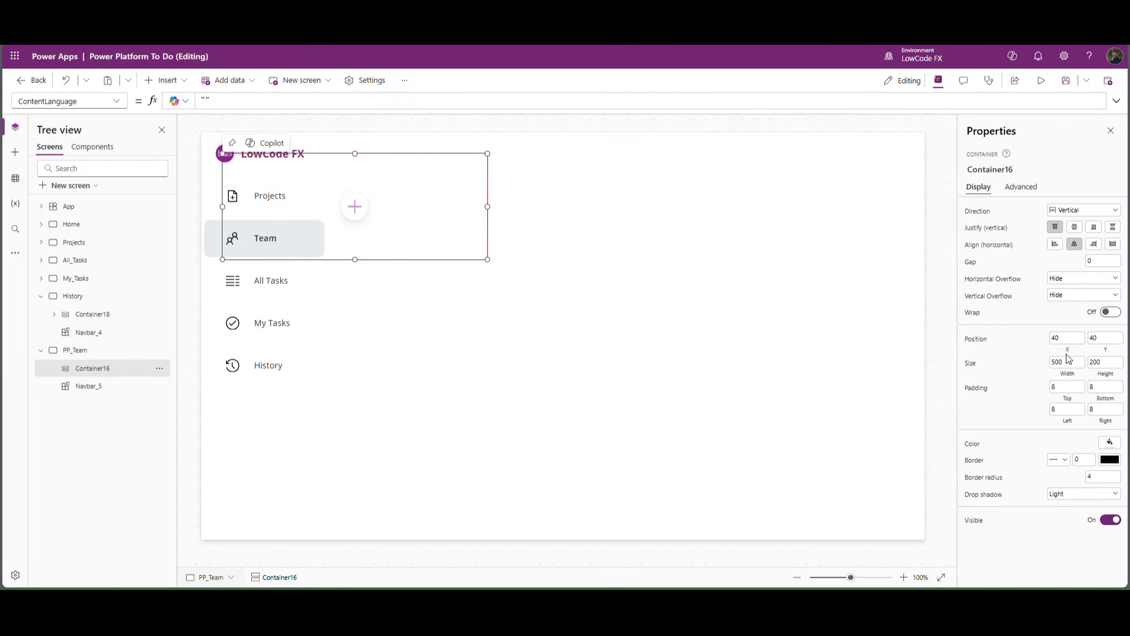
# Step: Set the vertical container's X position to Navbar_5.Width and its Y position to 0
pyautogui.doubleClick(94, 386)
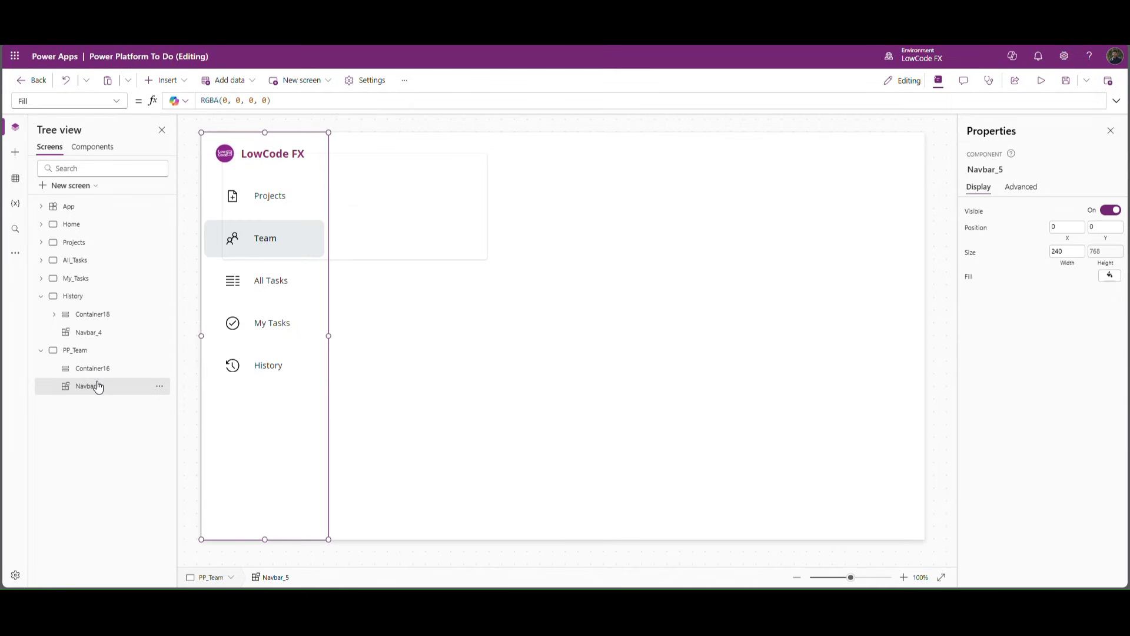
pyautogui.click(93, 408)
pyautogui.click(92, 370)
pyautogui.click(1067, 338)
pyautogui.doubleClick(198, 107)
pyautogui.write('Navbar_5')
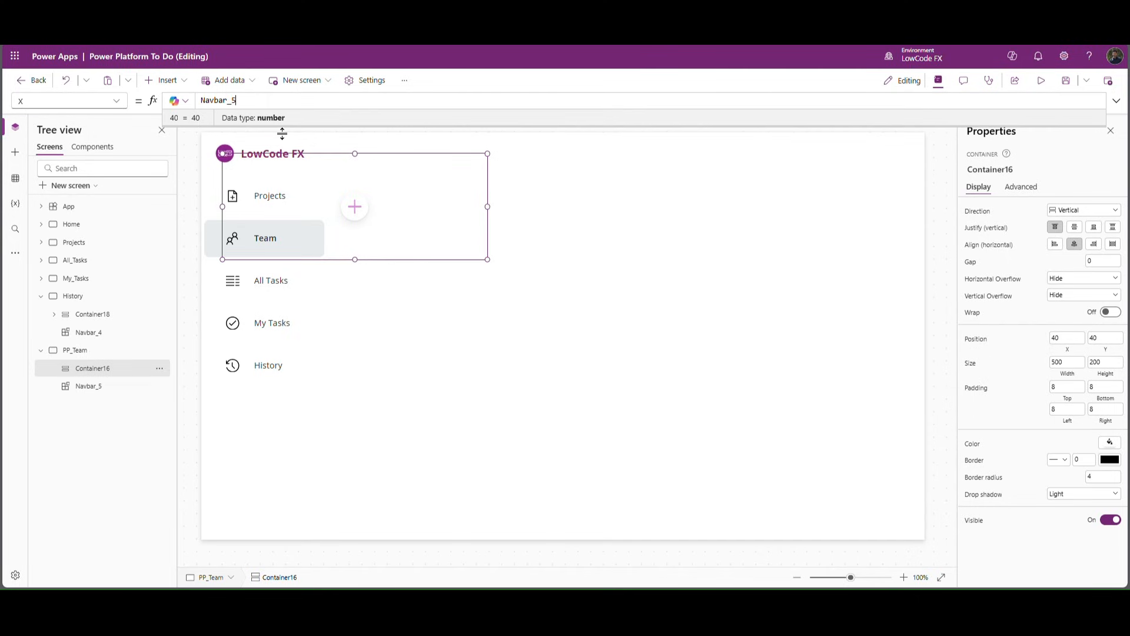
pyautogui.write('.Width')
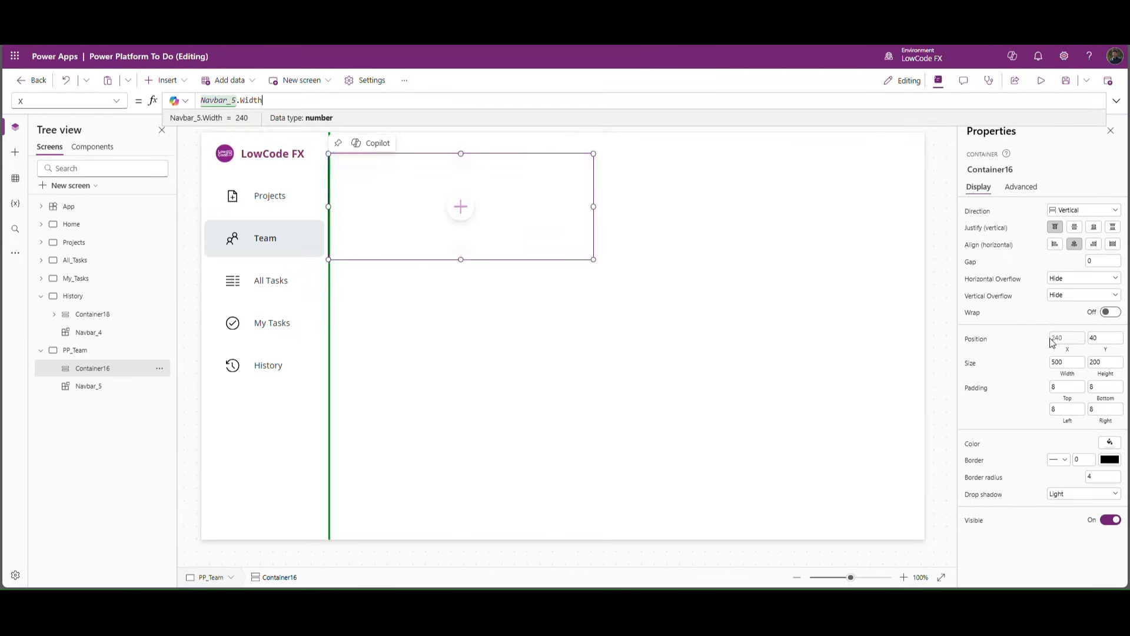
pyautogui.click(1105, 339)
pyautogui.click(1044, 341)
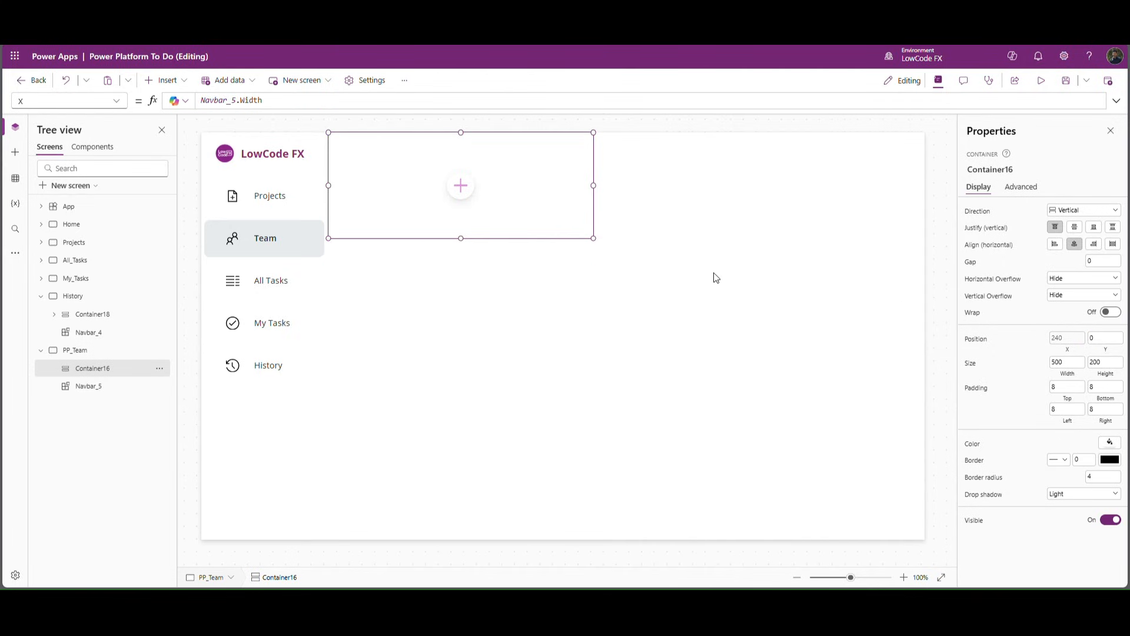
# Step: Set the vertical container's Width to Parent.Width - Navbar_5.Width
pyautogui.click(1067, 362)
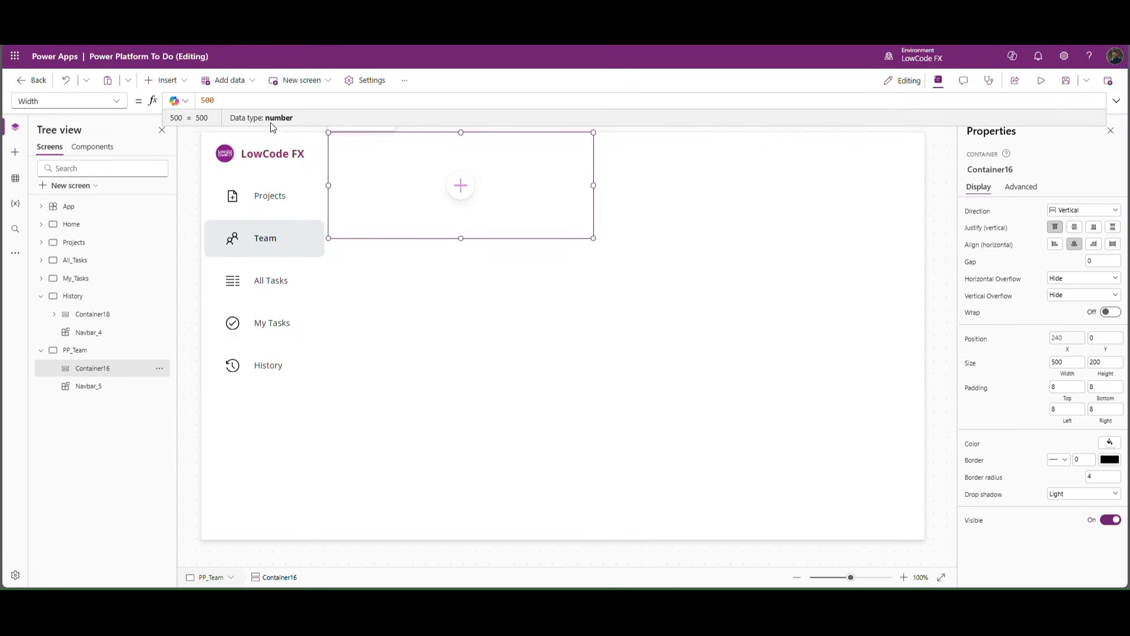
pyautogui.hotkey('ctrl', 'a')
pyautogui.press('BackSpace')
pyautogui.write('Parent.Width')
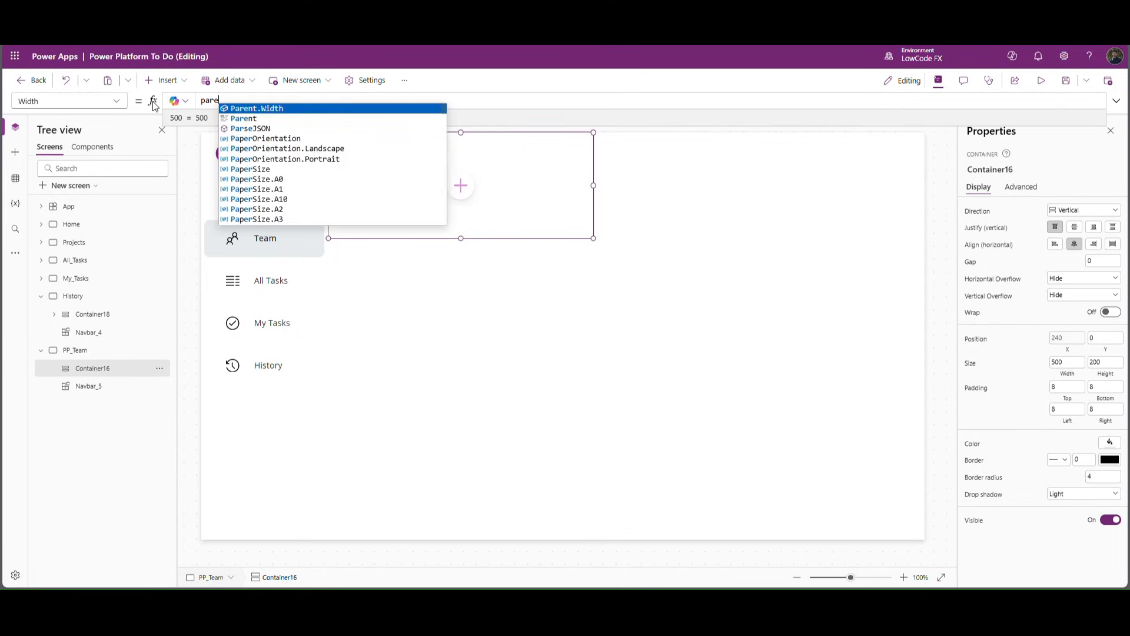
pyautogui.write(' - ')
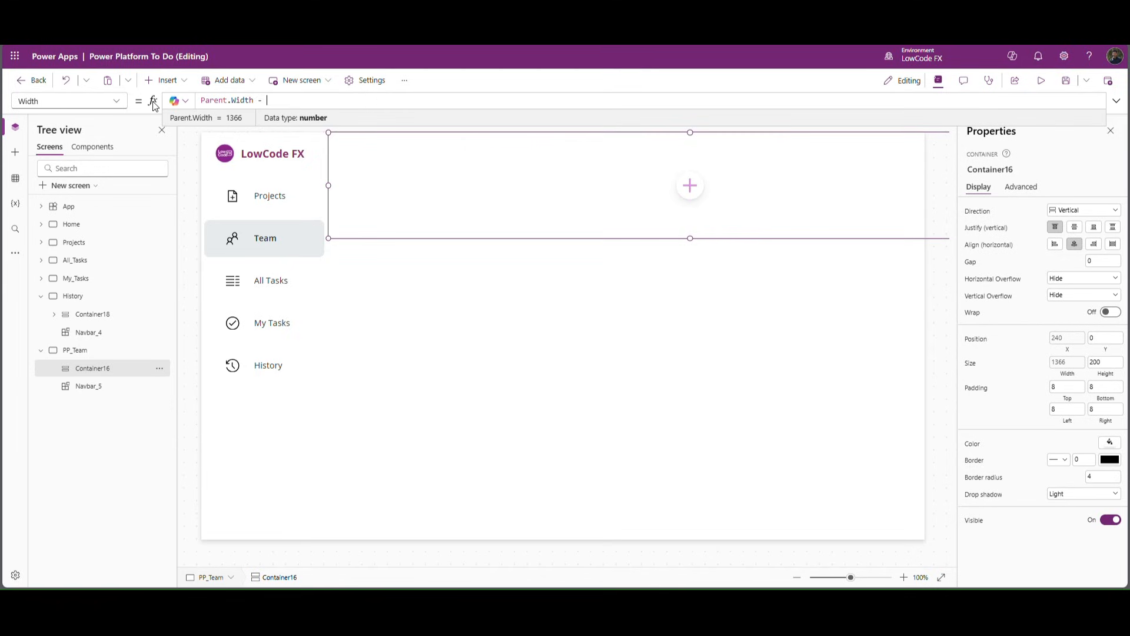
pyautogui.write('Navbar_5.Width')
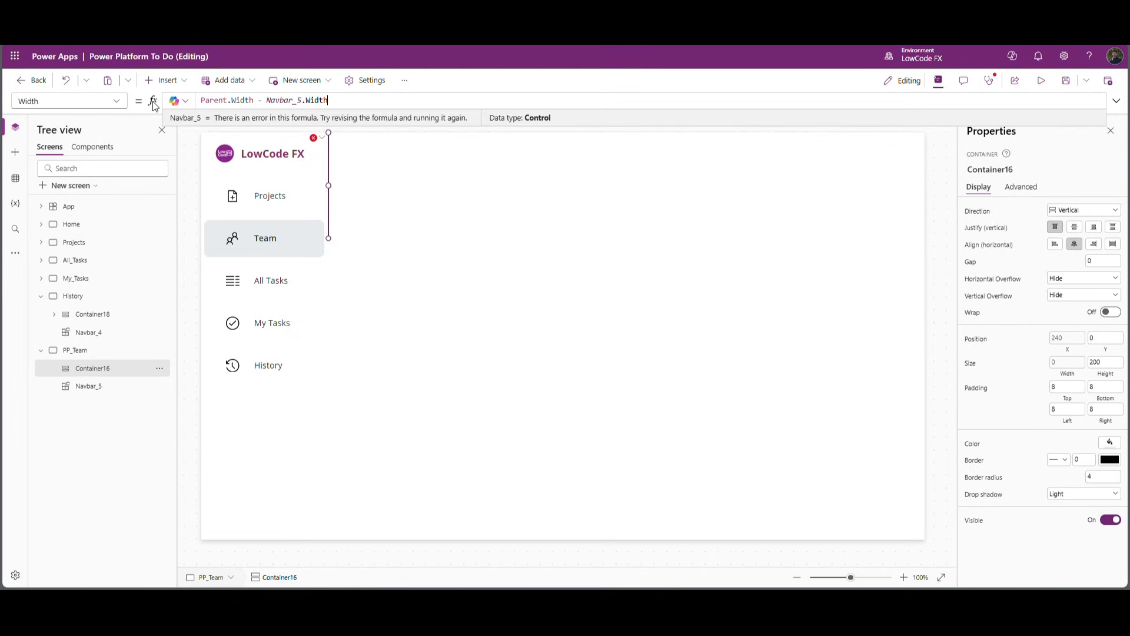
# Step: Set the vertical container's Height to Parent.Height
pyautogui.click(1106, 363)
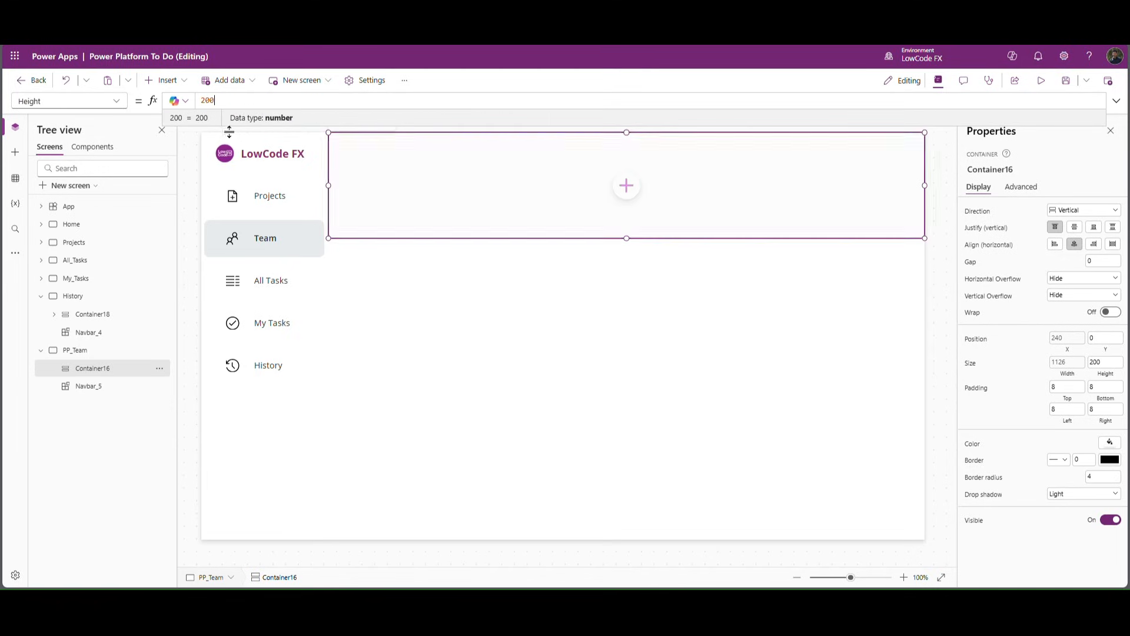
pyautogui.moveTo(229, 112); pyautogui.dragTo(180, 101)
pyautogui.write('Parent.Height')
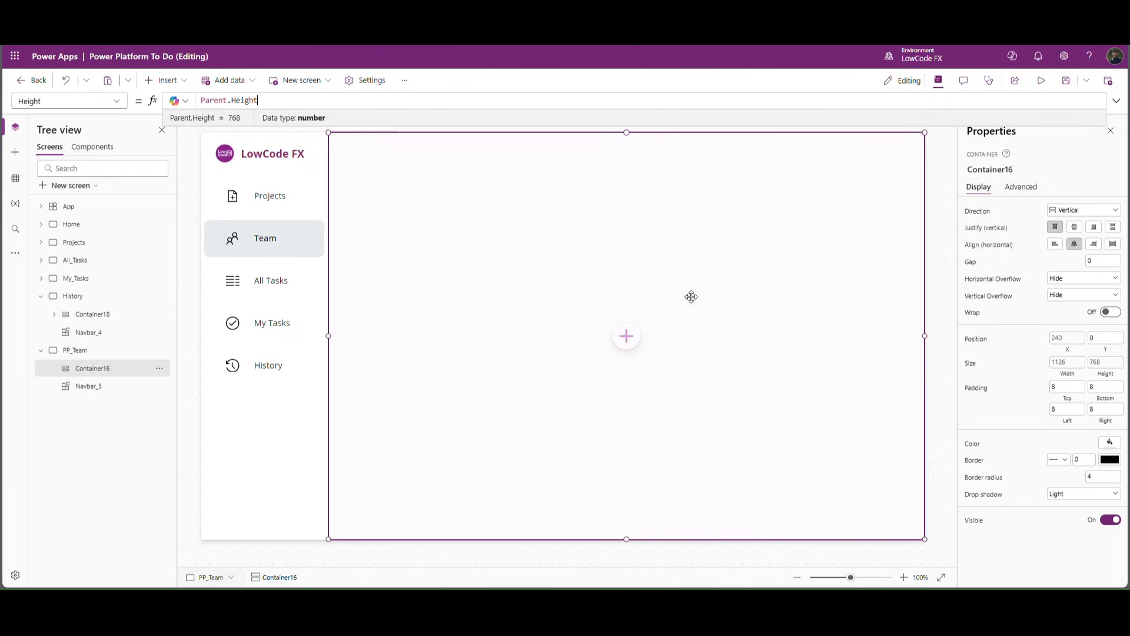
# Step: Insert a horizontal container inside the vertical container on the PP_Team screen
pyautogui.click(627, 337)
pyautogui.write('hor')
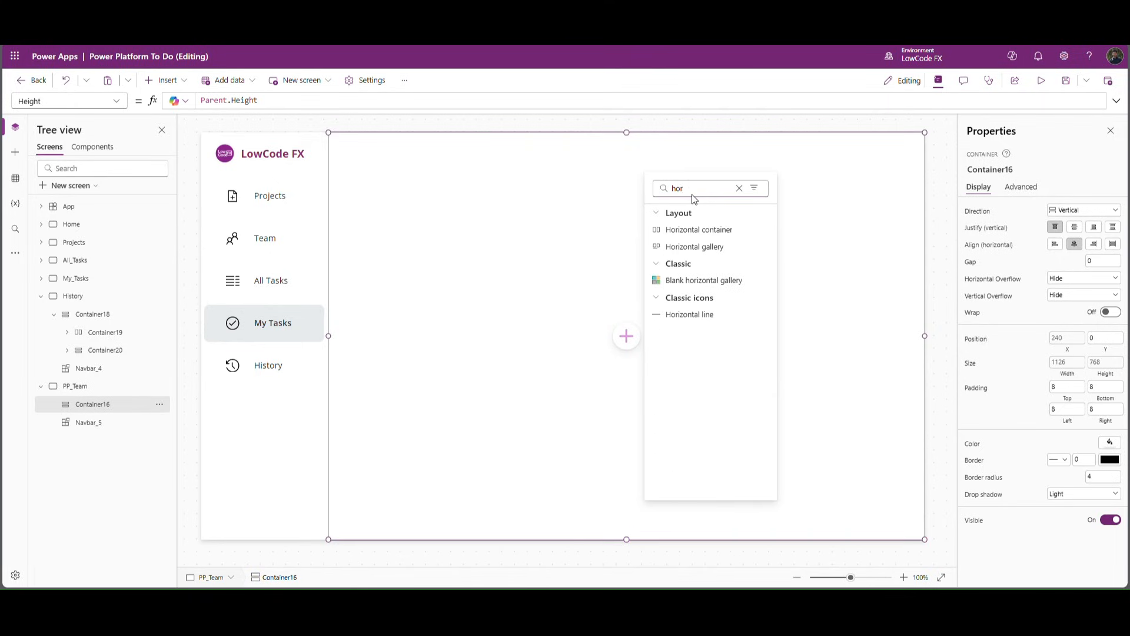
pyautogui.click(710, 231)
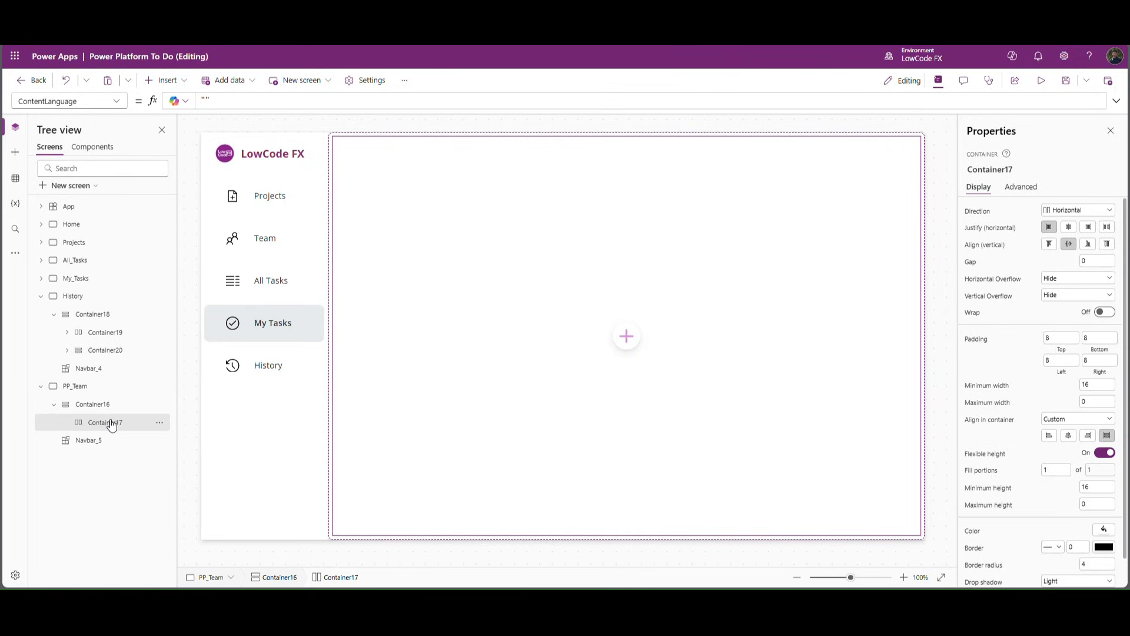
# Step: Add a second horizontal container to the vertical container, below the first one
pyautogui.click(92, 404)
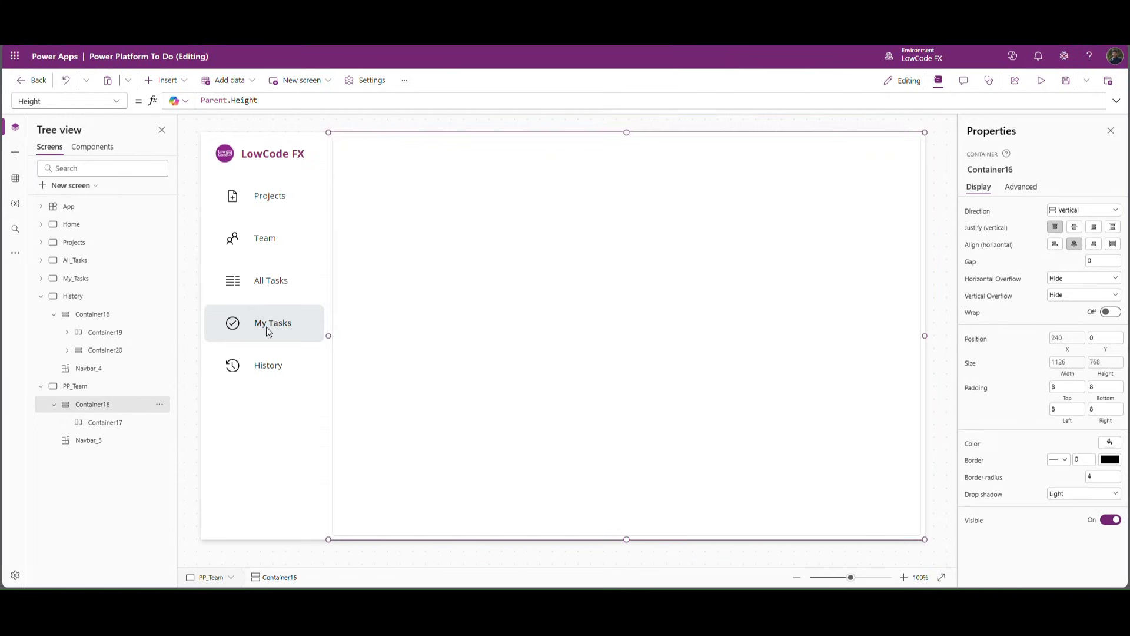
pyautogui.click(189, 81)
pyautogui.write('hori')
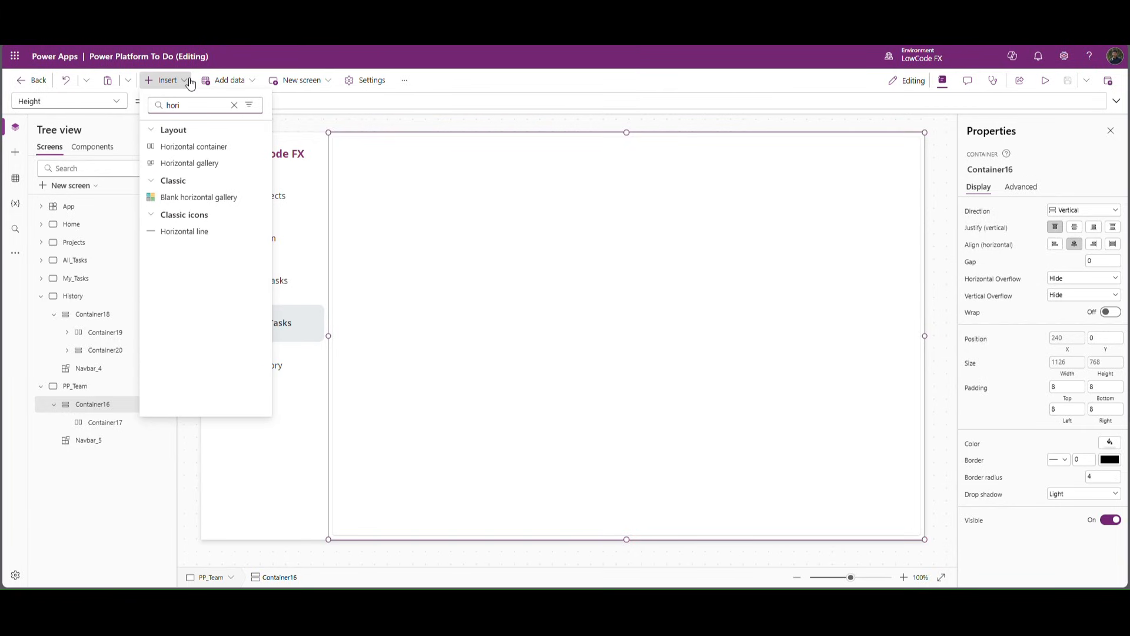
pyautogui.click(184, 146)
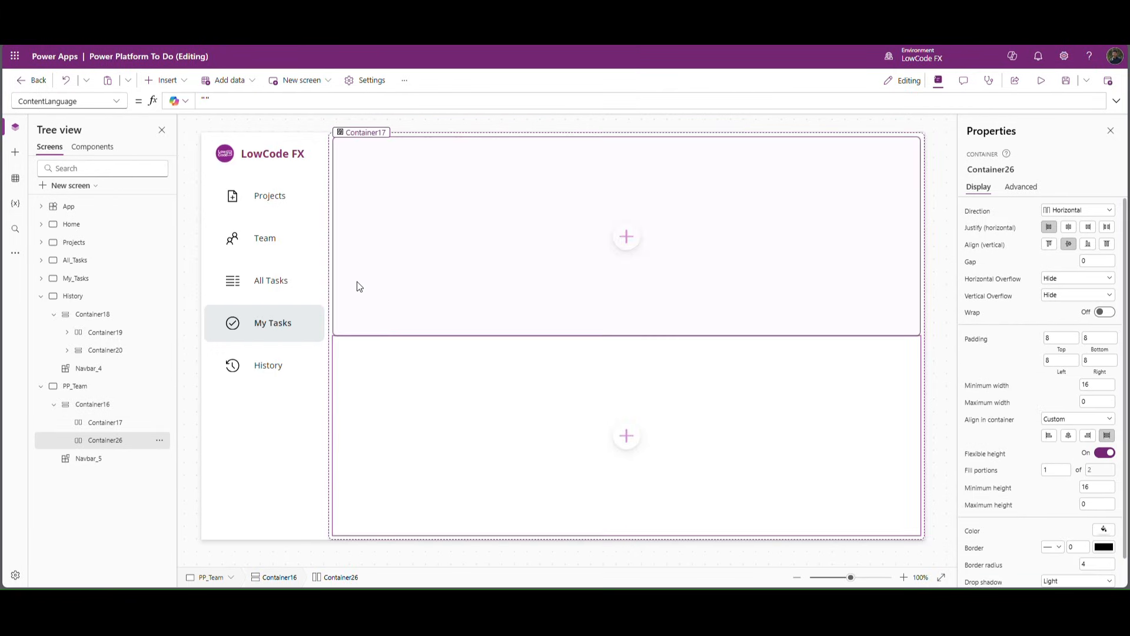
# Step: Turn off flexible height for the upper horizontal container on PP_Team and set its height to 80
pyautogui.click(100, 427)
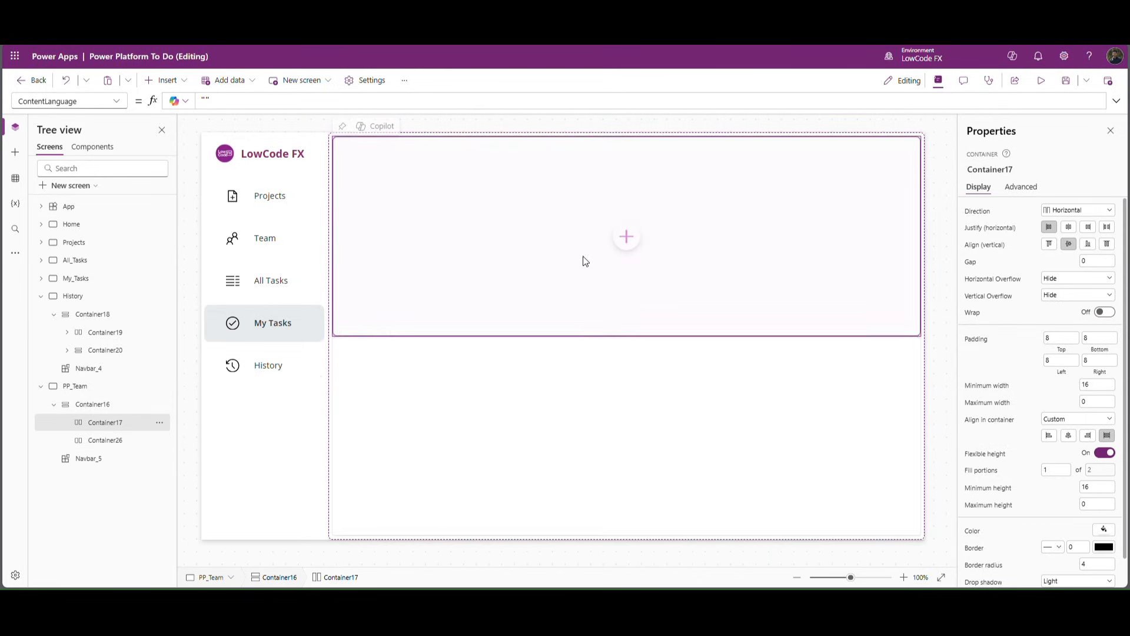
pyautogui.click(1105, 452)
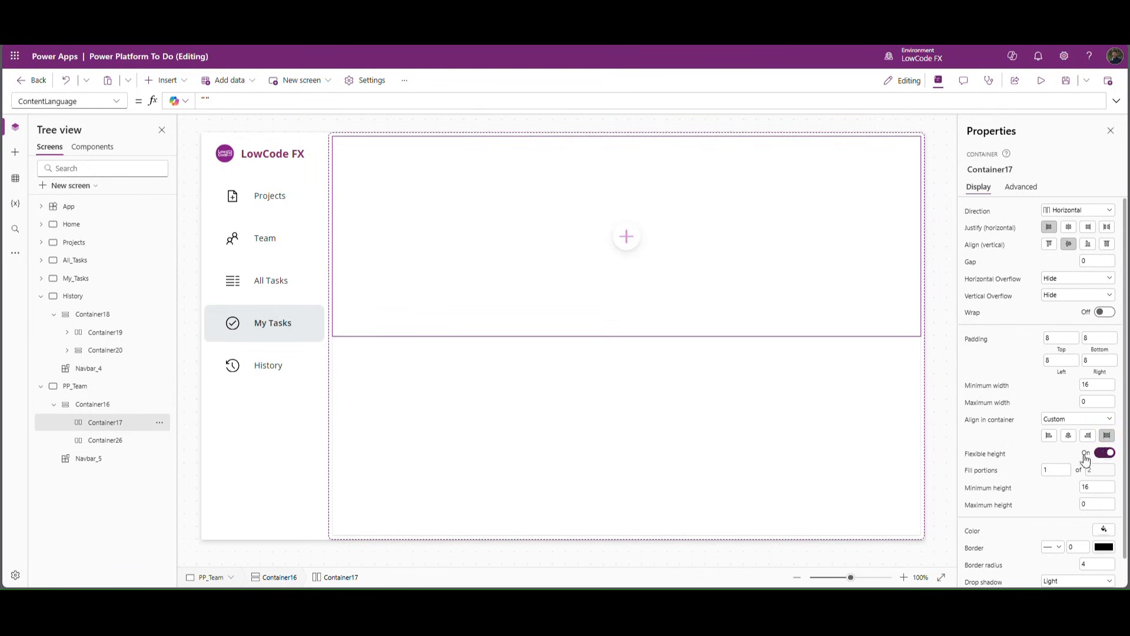
pyautogui.doubleClick(1102, 469)
pyautogui.write('80')
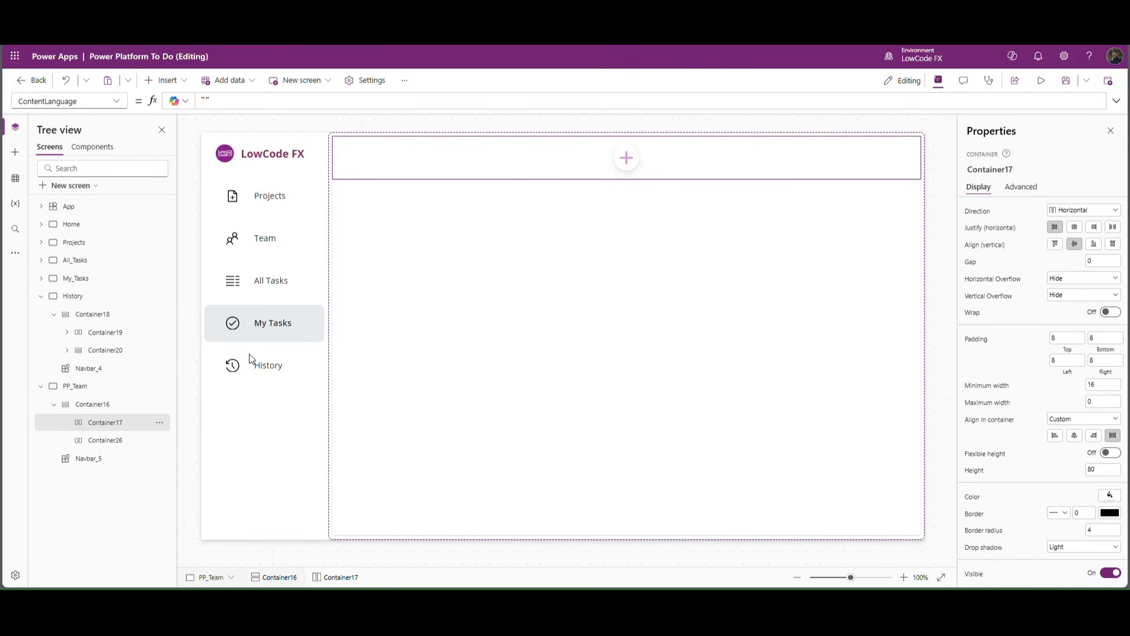
# Step: Copy the title text from the My_Tasks screen's header into the upper horizontal container on the PP_Team screen
pyautogui.click(257, 301)
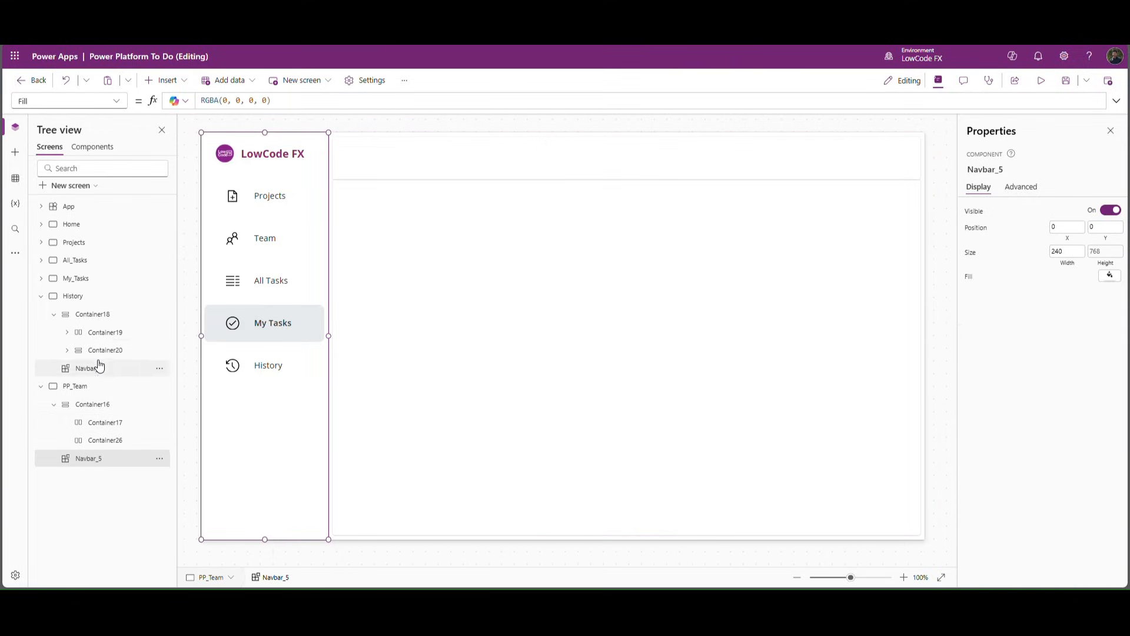
pyautogui.click(75, 279)
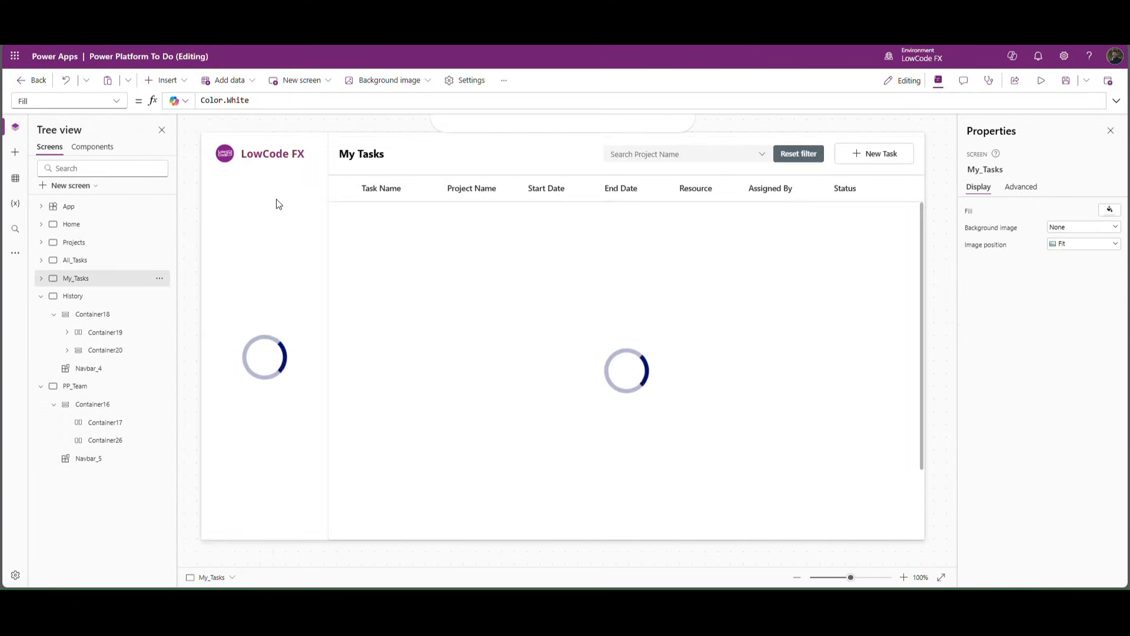
pyautogui.click(387, 157)
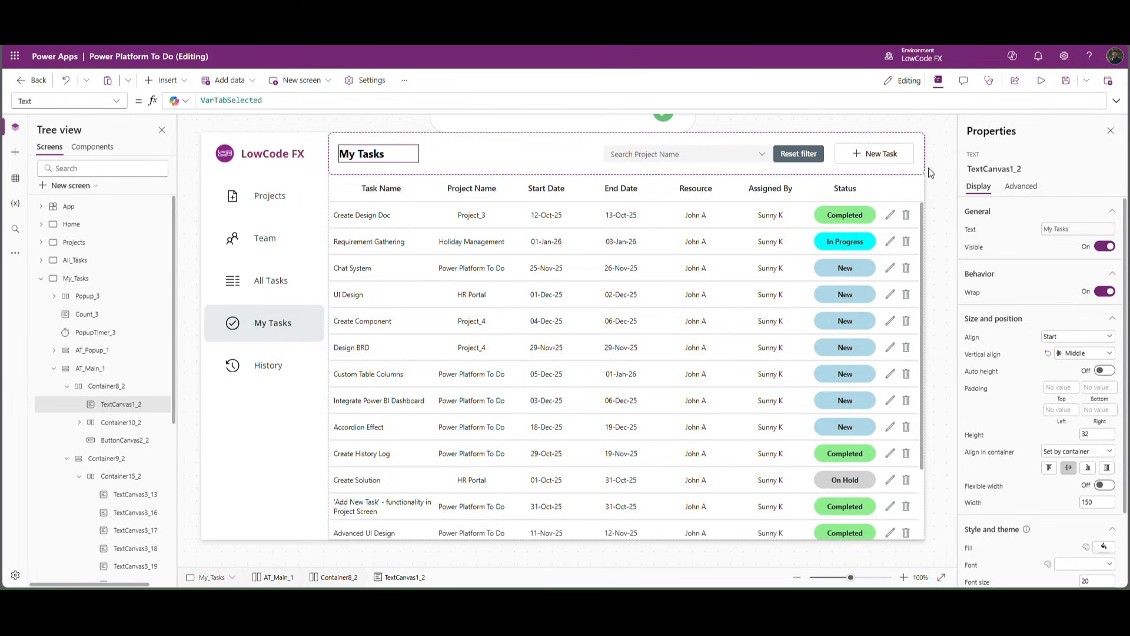
pyautogui.click(55, 369)
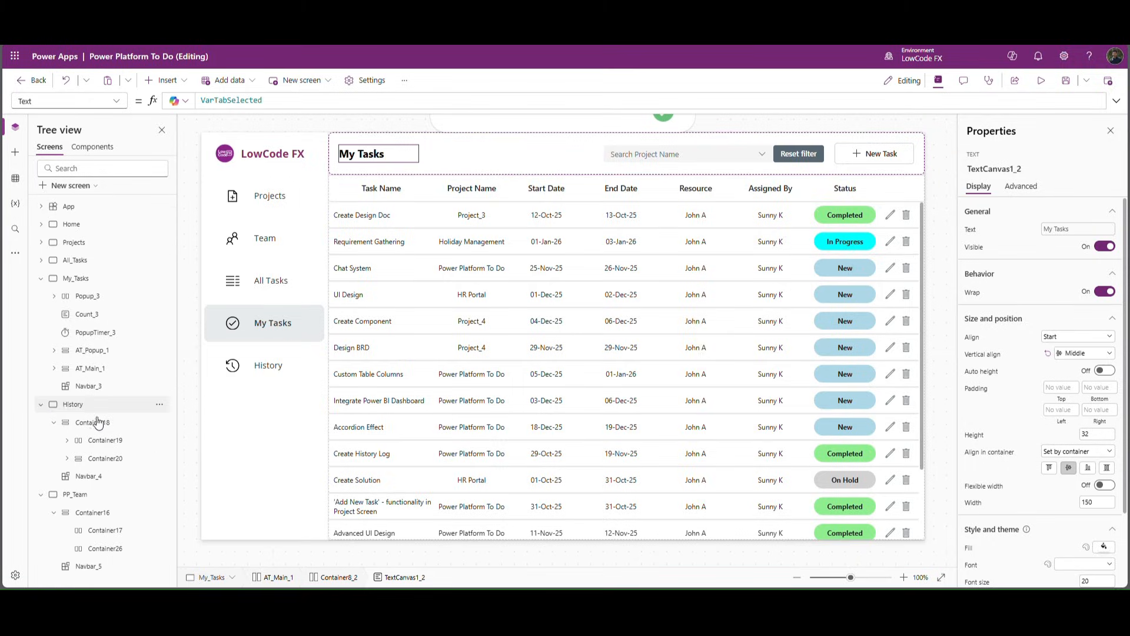
pyautogui.click(93, 496)
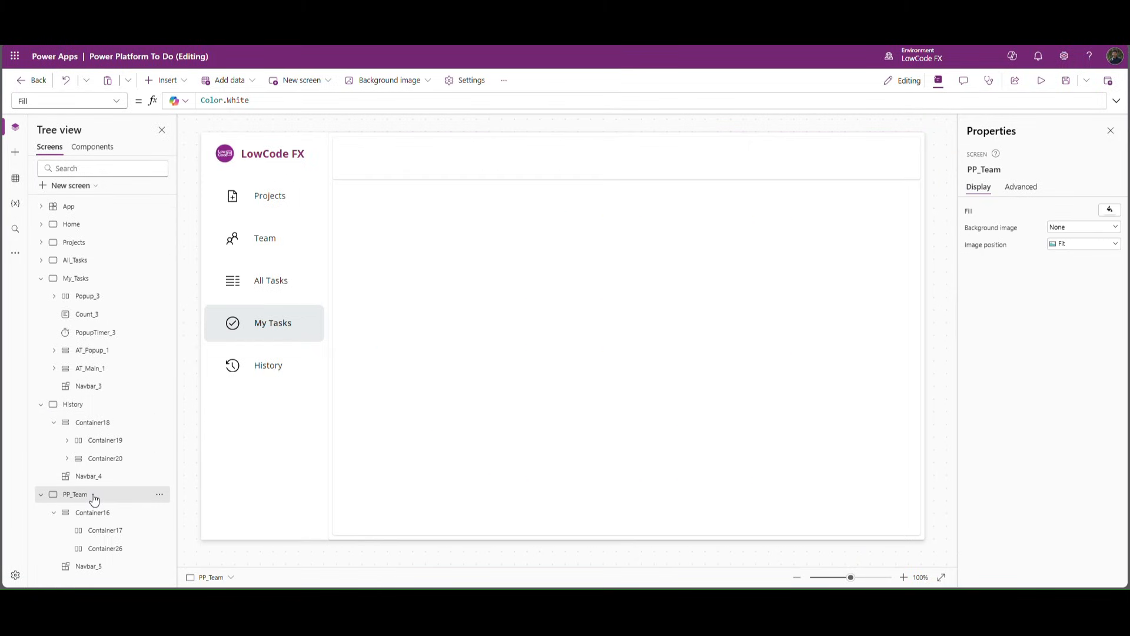
pyautogui.click(487, 165)
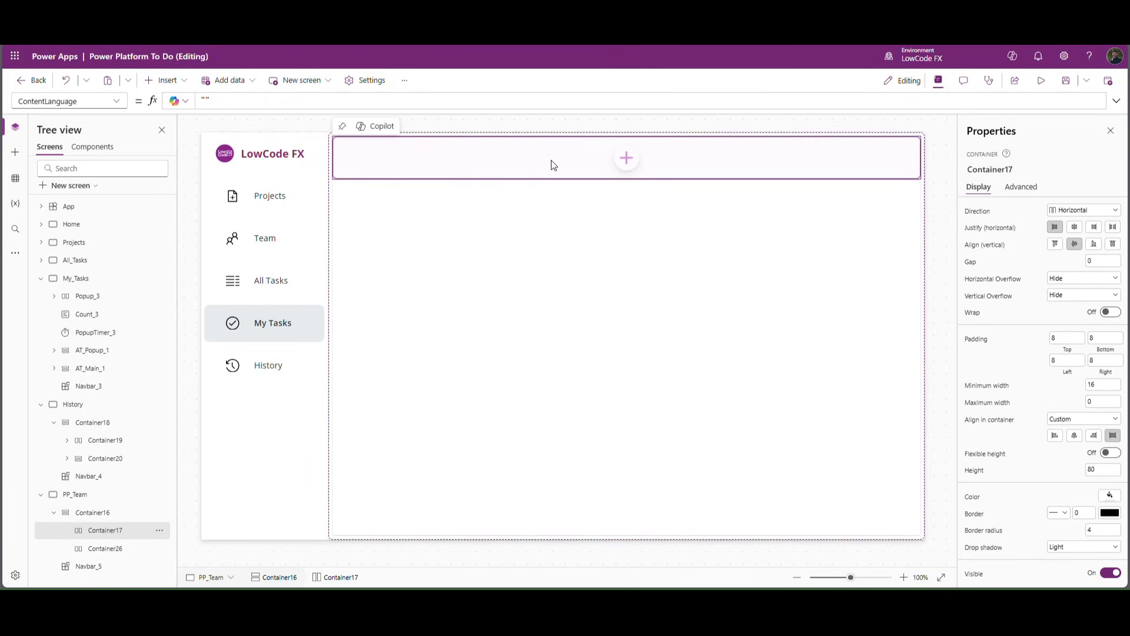
pyautogui.hotkey('ctrl', 'v')
# Step: Set the PP_Team screen's OnVisible to Set(VarTabSelected,"Team"); and run it by switching to the History screen and back
pyautogui.click(230, 117)
pyautogui.click(121, 103)
pyautogui.click(61, 270)
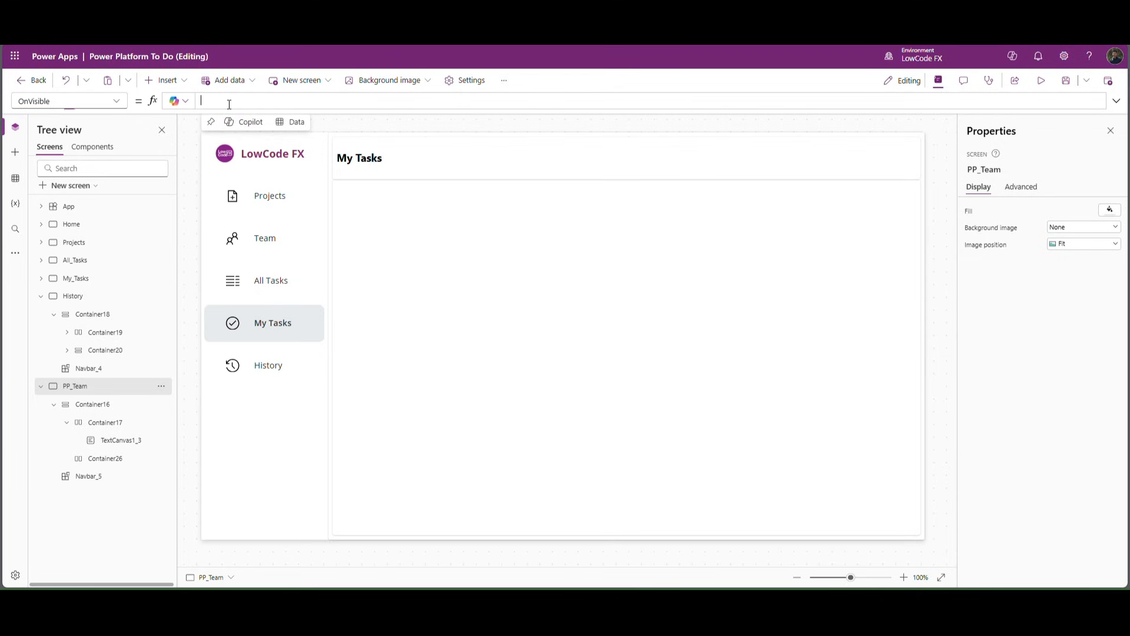
pyautogui.write('Set(VarTabSelected,"My Tasks");')
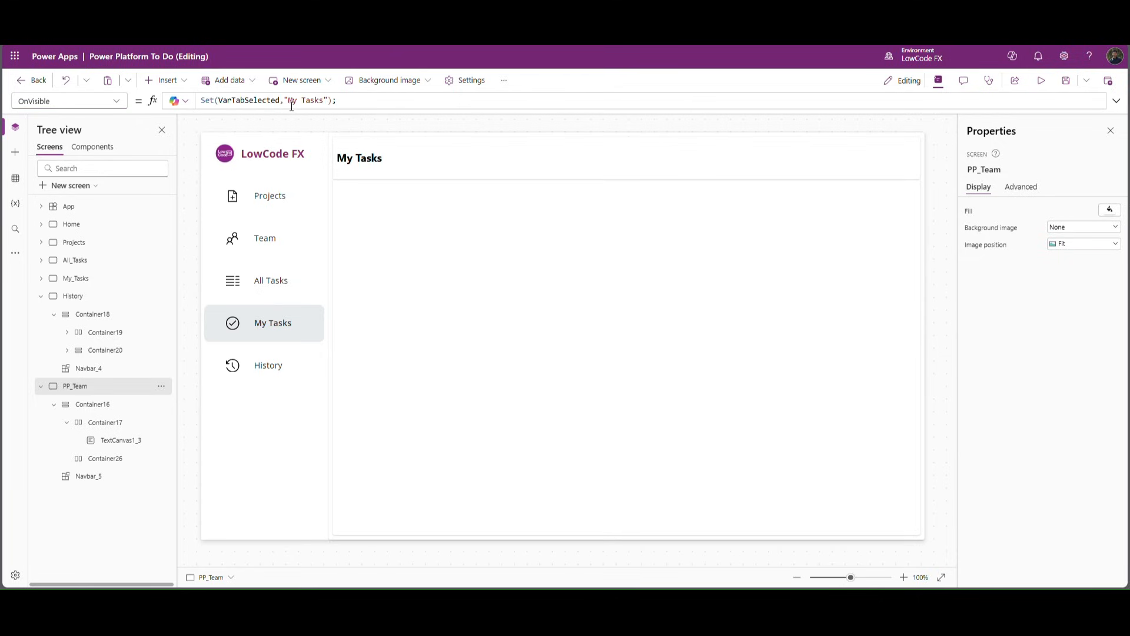
pyautogui.moveTo(288, 101); pyautogui.dragTo(323, 101)
pyautogui.write('Team')
pyautogui.click(337, 103)
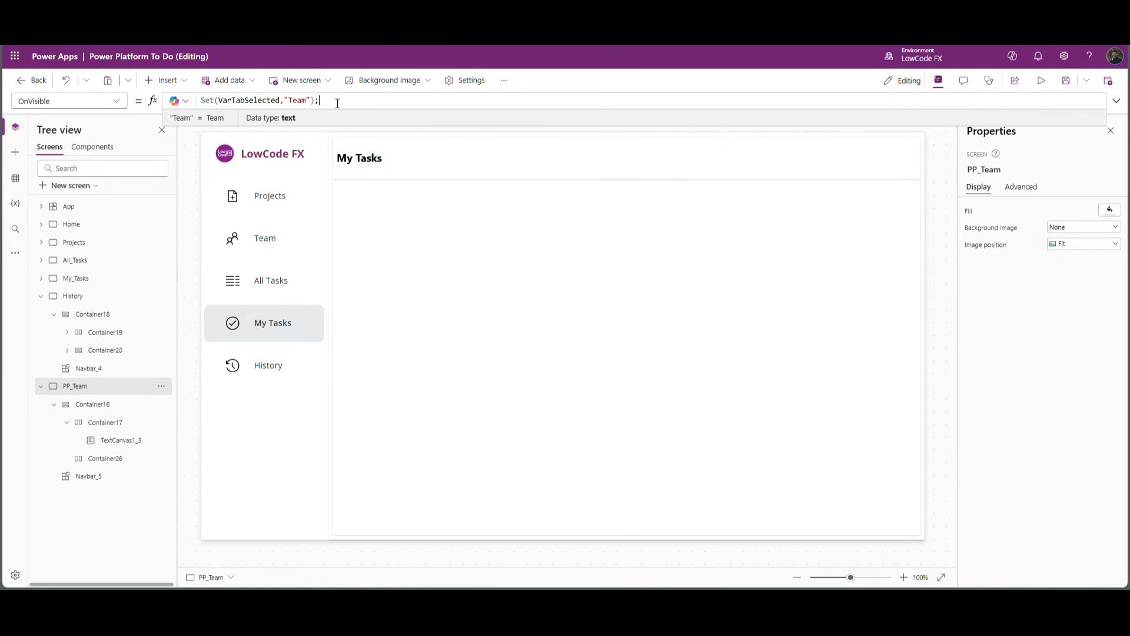
pyautogui.click(74, 297)
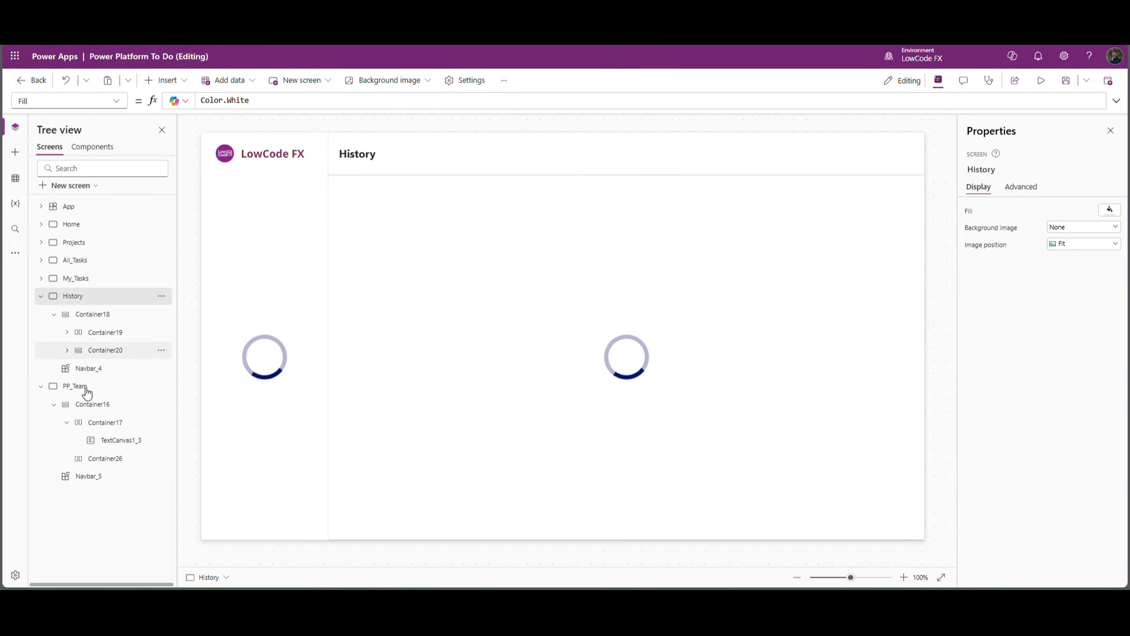
pyautogui.click(87, 390)
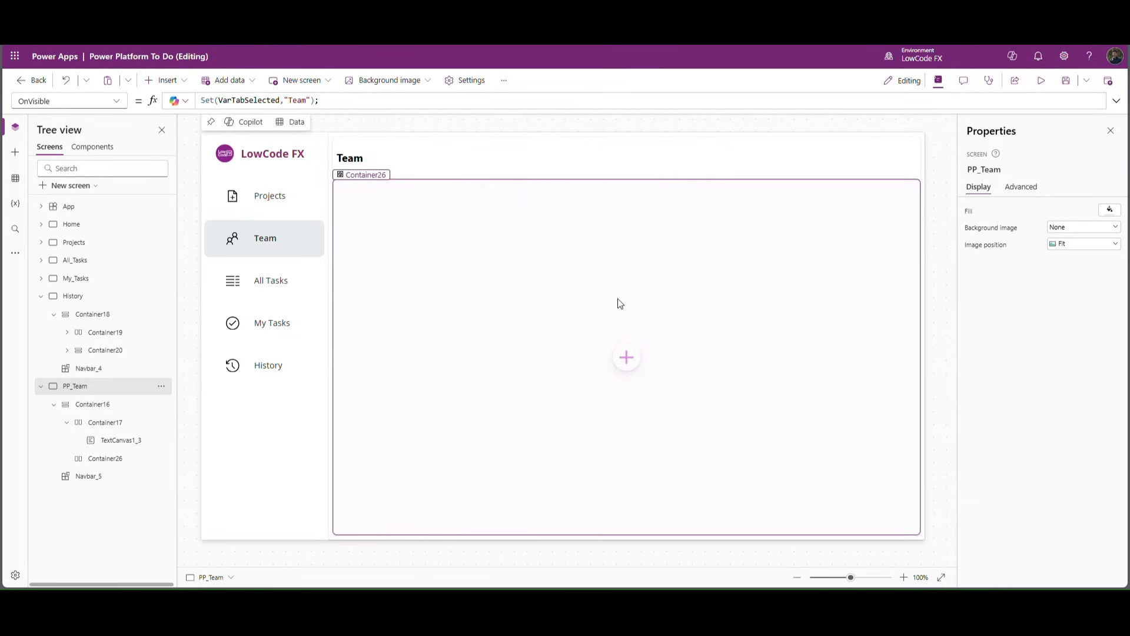
# Step: Insert two vertical containers side by side inside the lower horizontal container on the PP_Team screen
pyautogui.click(627, 359)
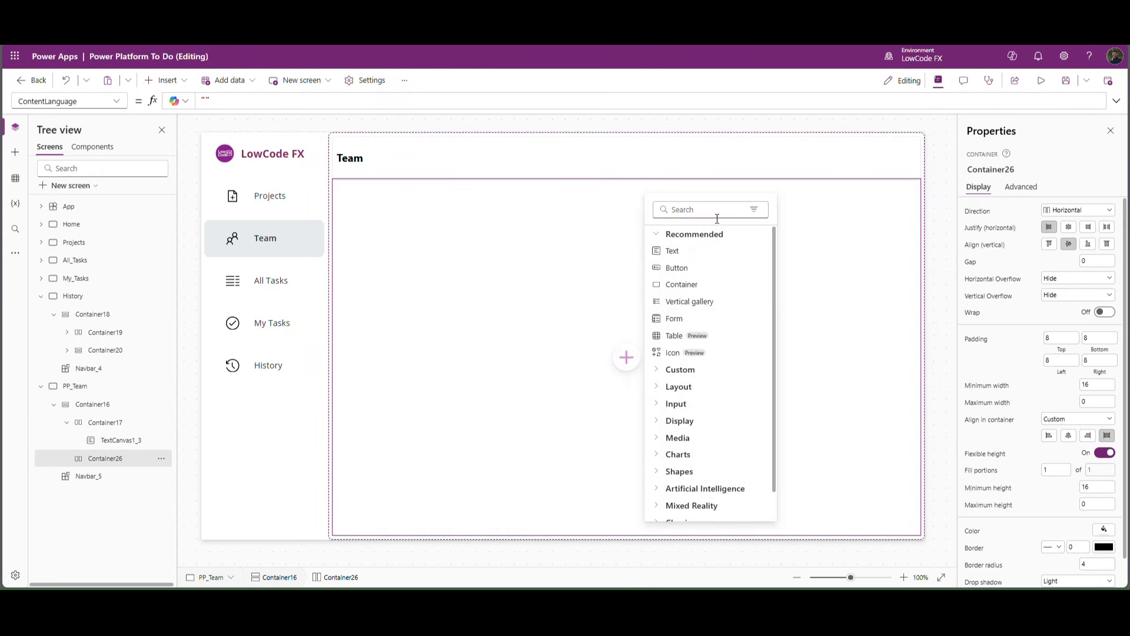
pyautogui.write('vert')
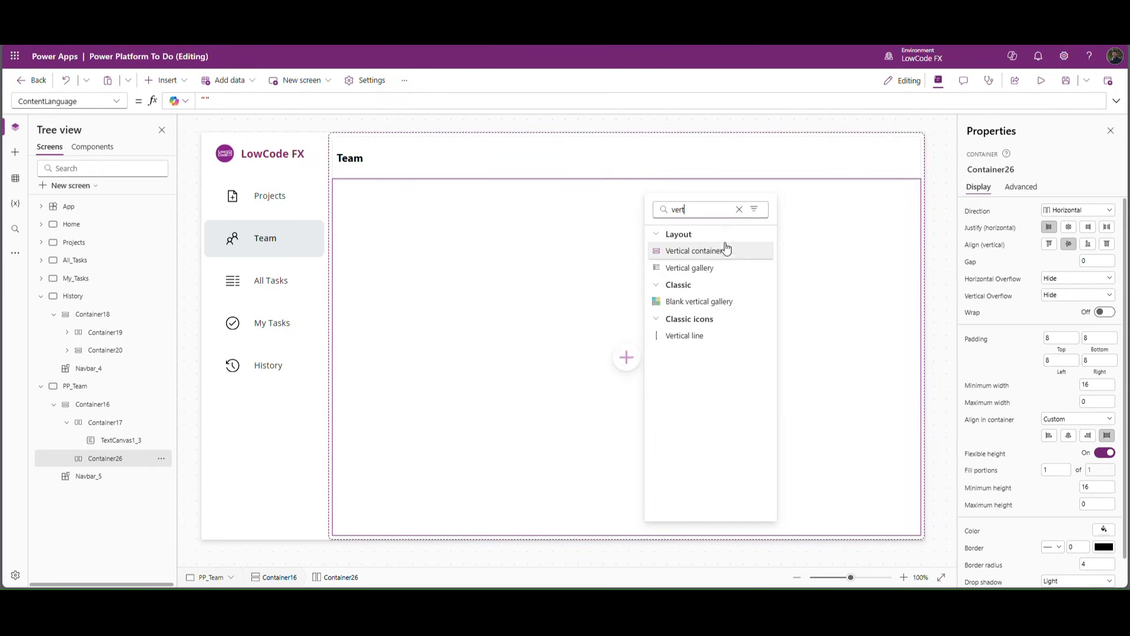
pyautogui.click(726, 246)
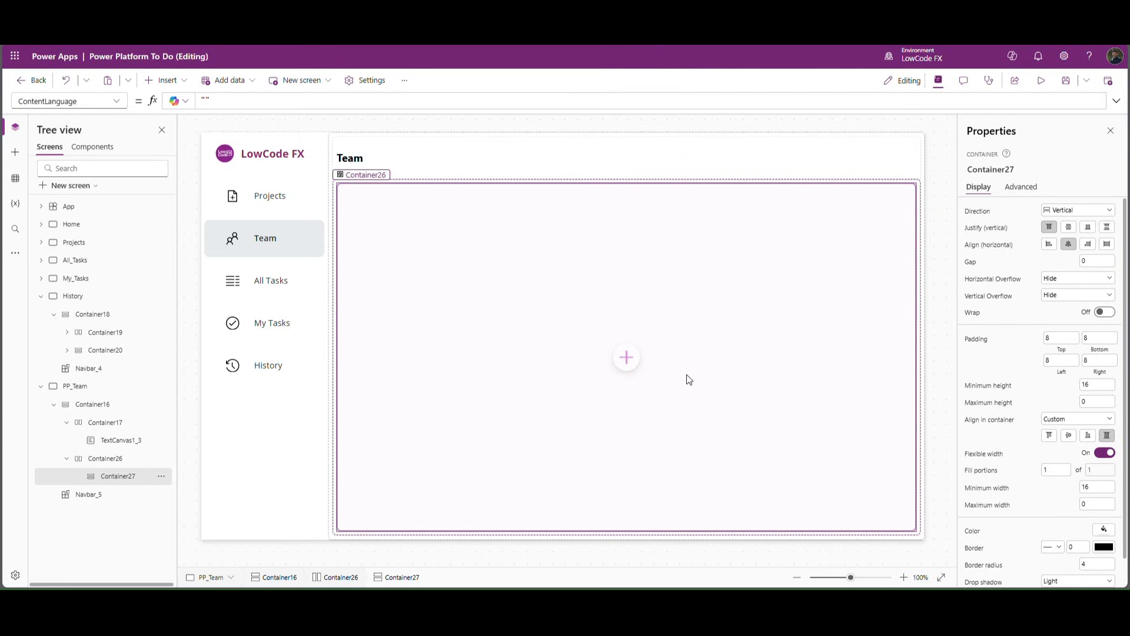
pyautogui.click(114, 464)
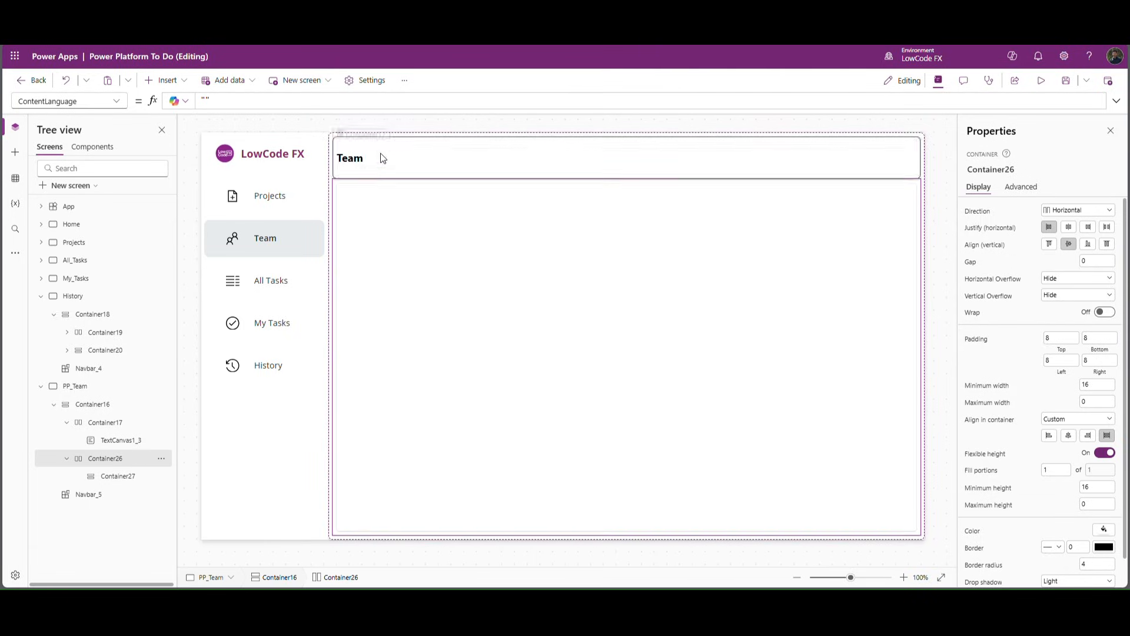
pyautogui.click(167, 80)
pyautogui.write('vert')
pyautogui.click(215, 152)
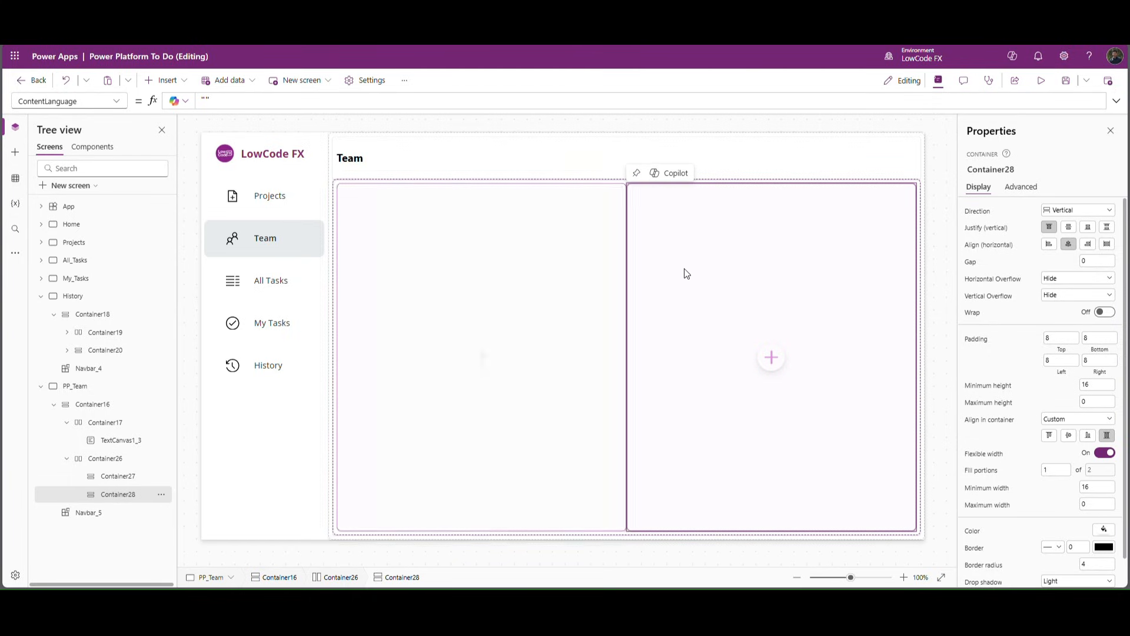
# Step: Narrow the left vertical container, trying fill portions of 0.5 and settling on 0.3
pyautogui.click(496, 465)
pyautogui.click(1056, 469)
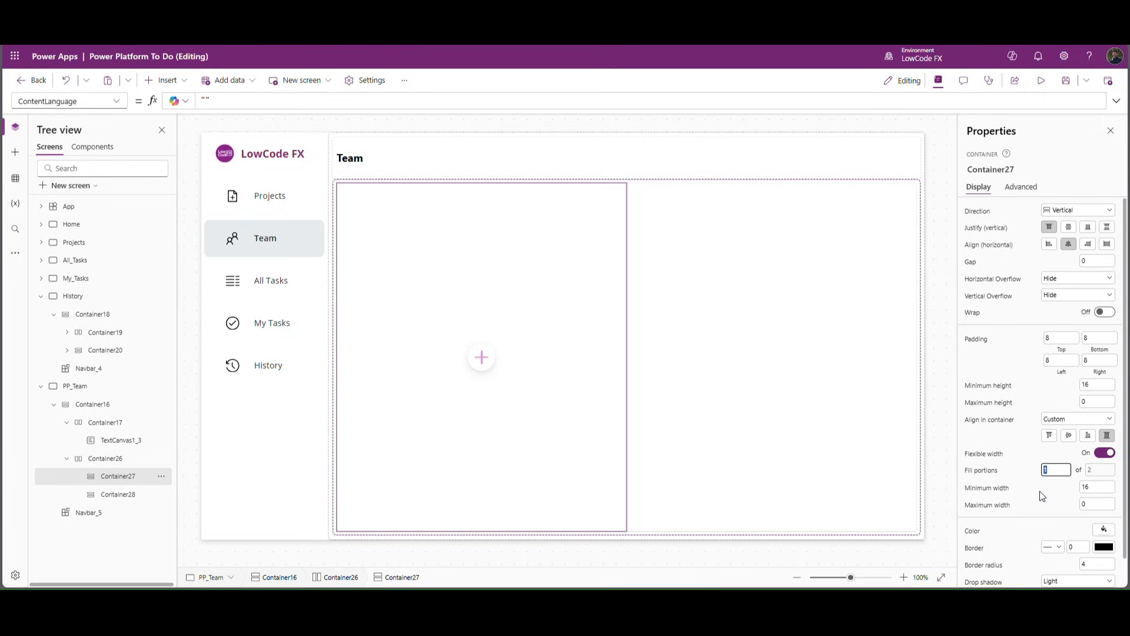
pyautogui.write('0.5')
pyautogui.press('Return')
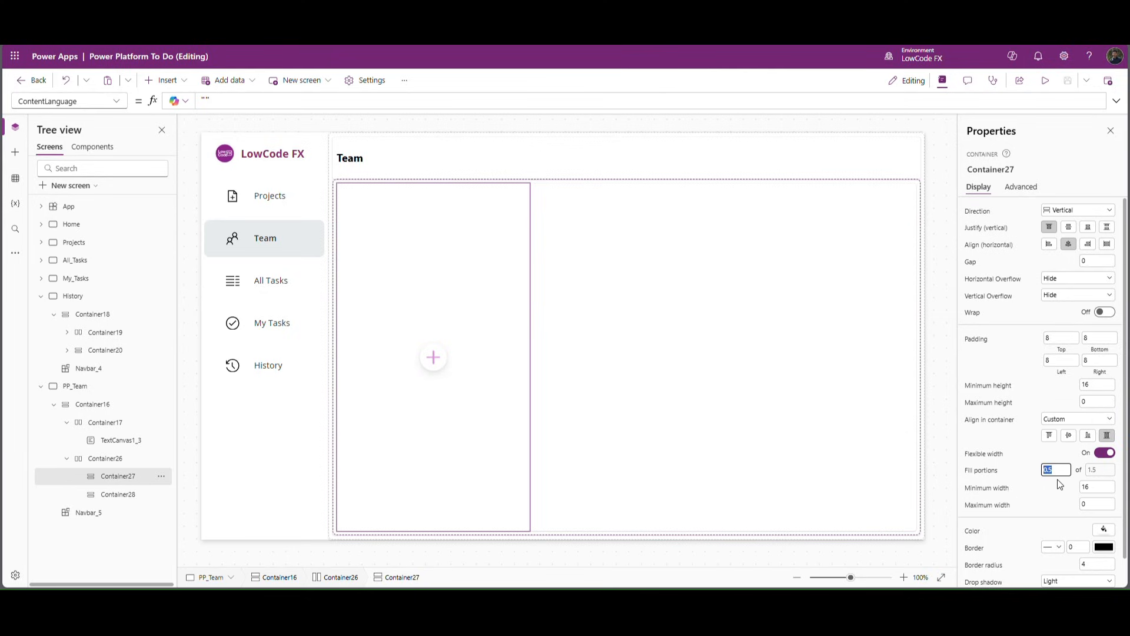
pyautogui.click(1065, 473)
pyautogui.click(1067, 502)
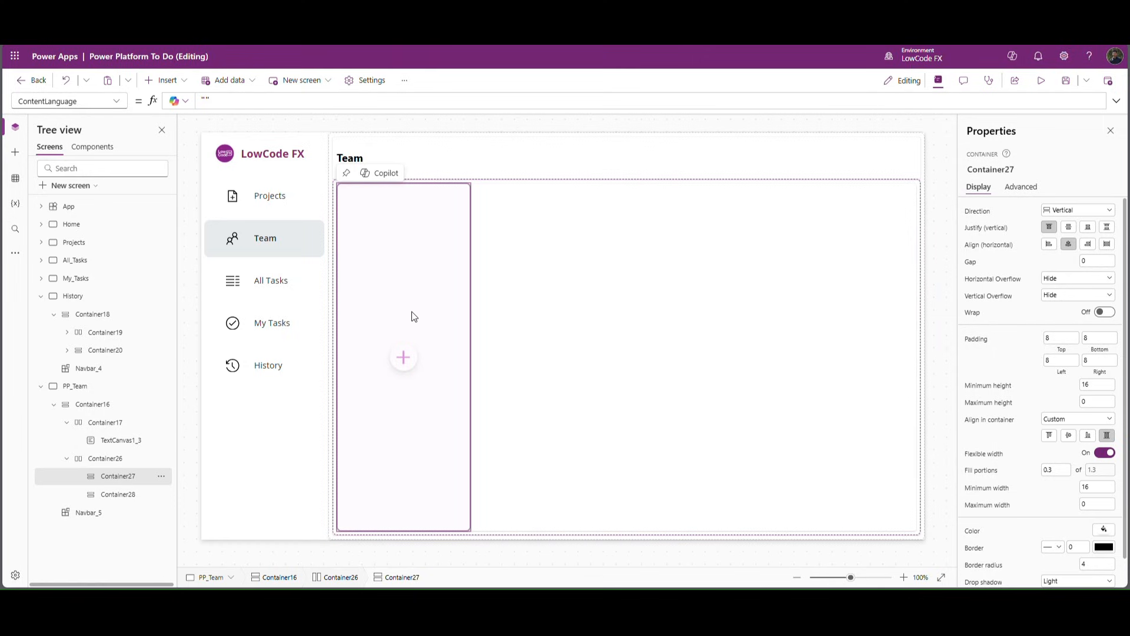
# Step: Insert a horizontal container inside the left vertical container and a vertical gallery below it
pyautogui.click(403, 357)
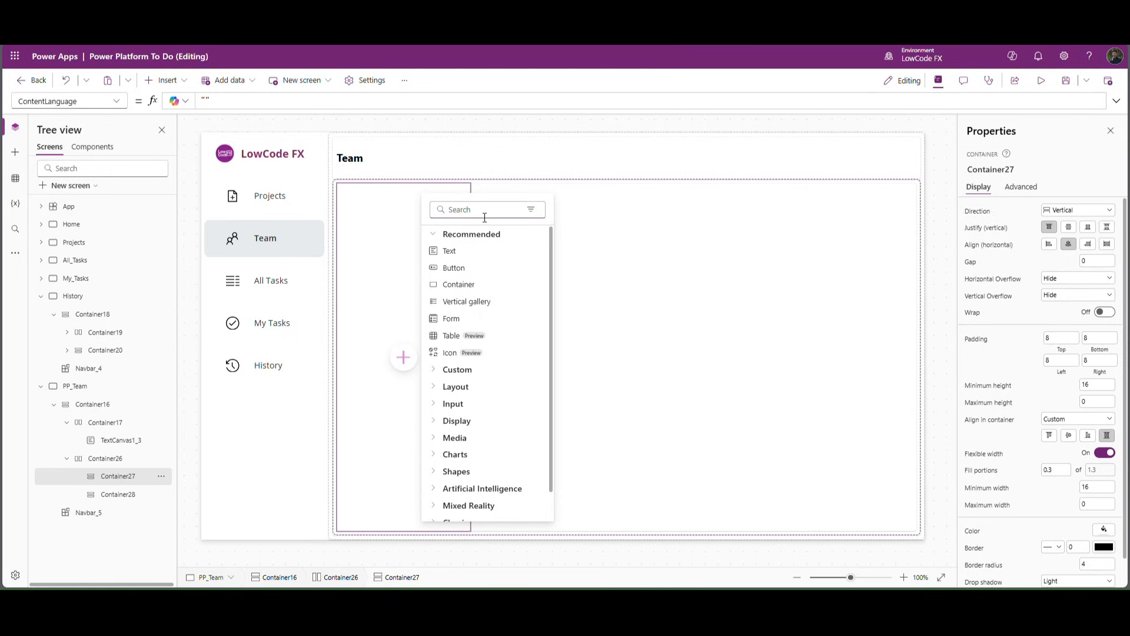
pyautogui.write('ver')
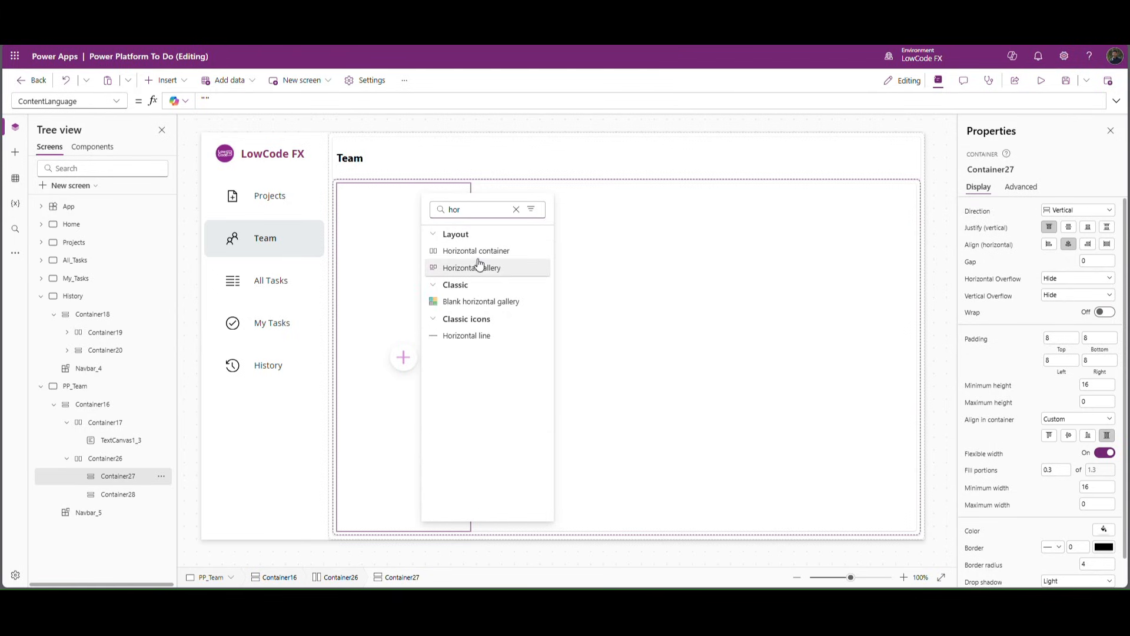
pyautogui.click(479, 265)
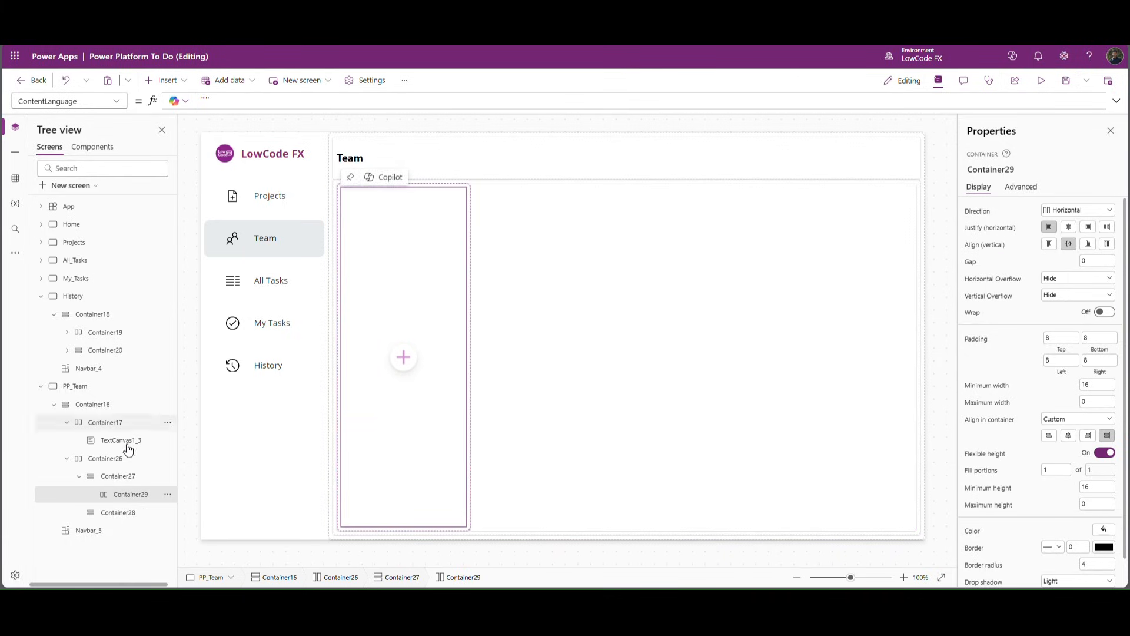
pyautogui.click(120, 476)
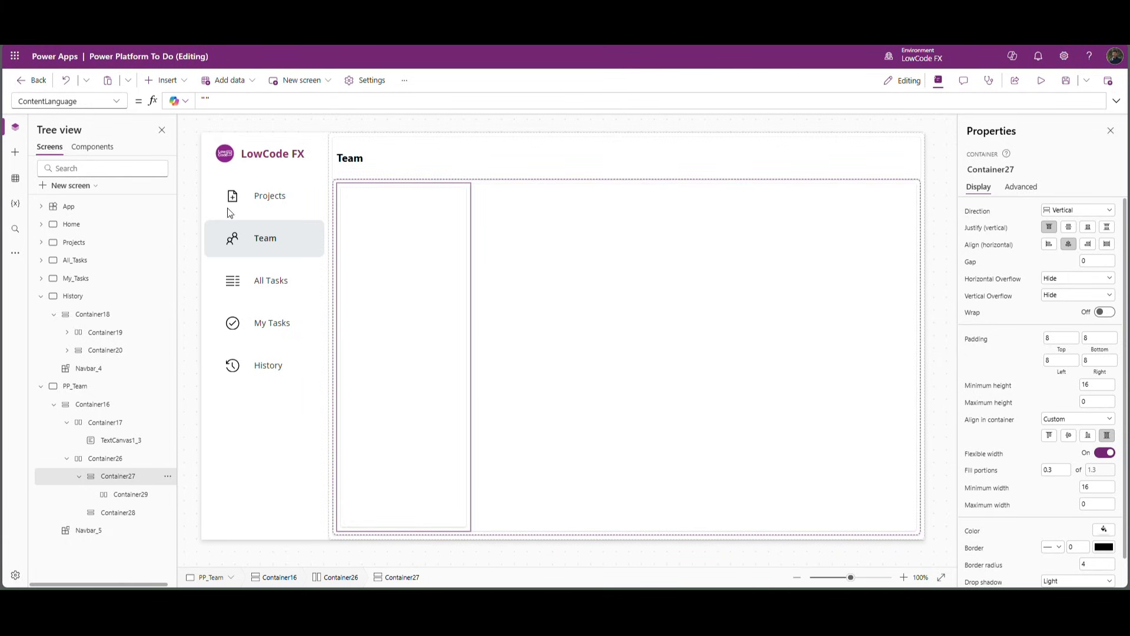
pyautogui.click(177, 82)
pyautogui.write('vert')
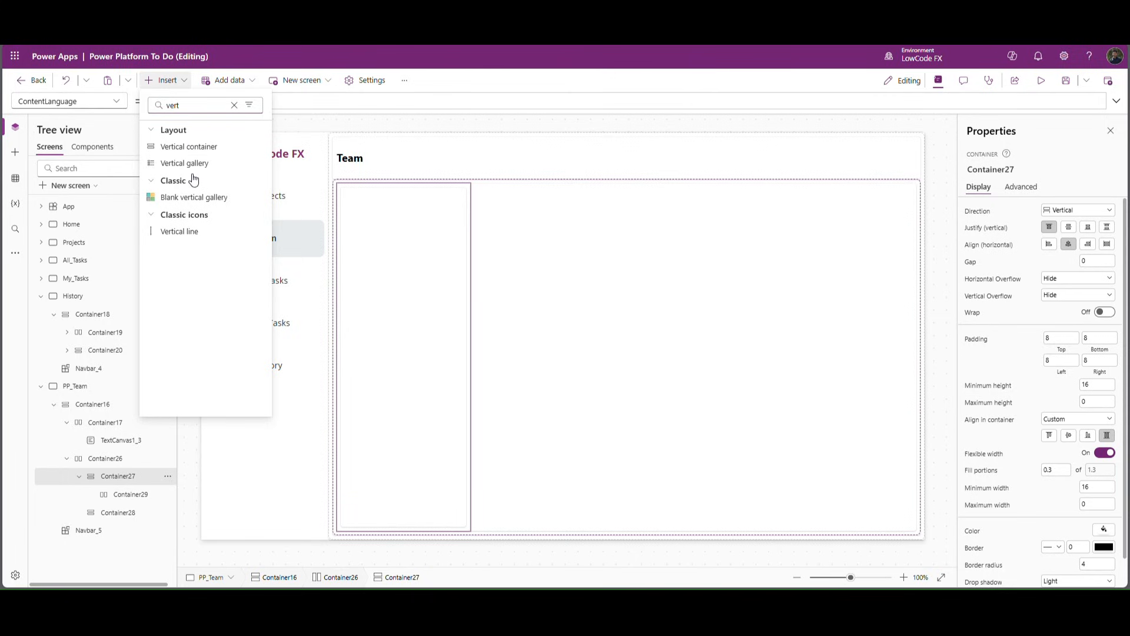
pyautogui.click(183, 164)
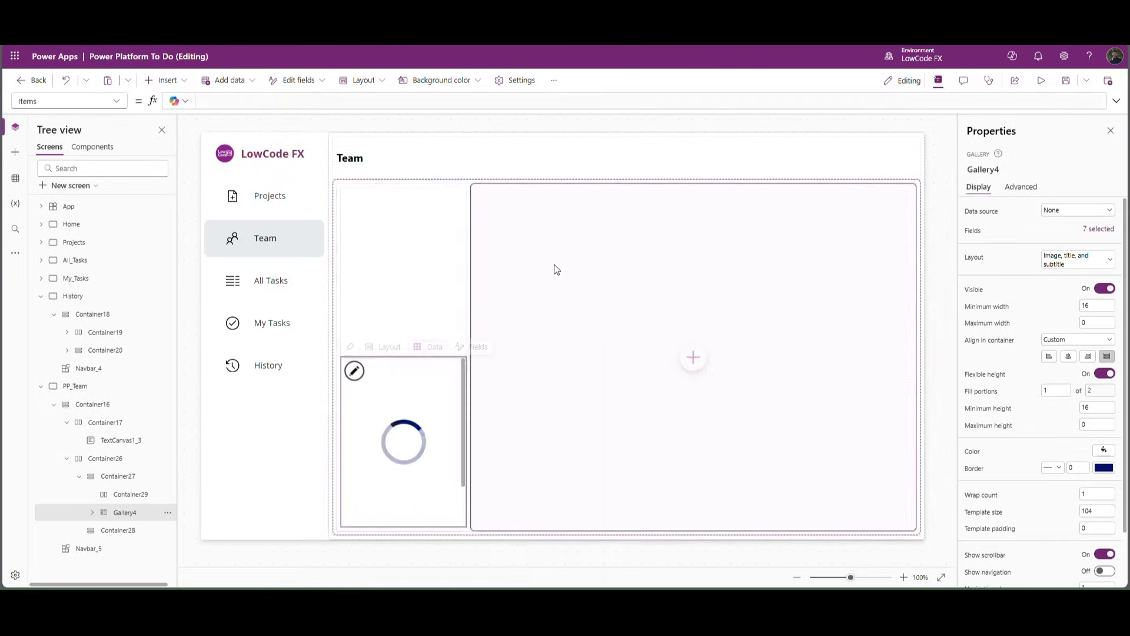
# Step: Turn off flexible height for the horizontal container above the gallery and set its height to 40
pyautogui.click(151, 498)
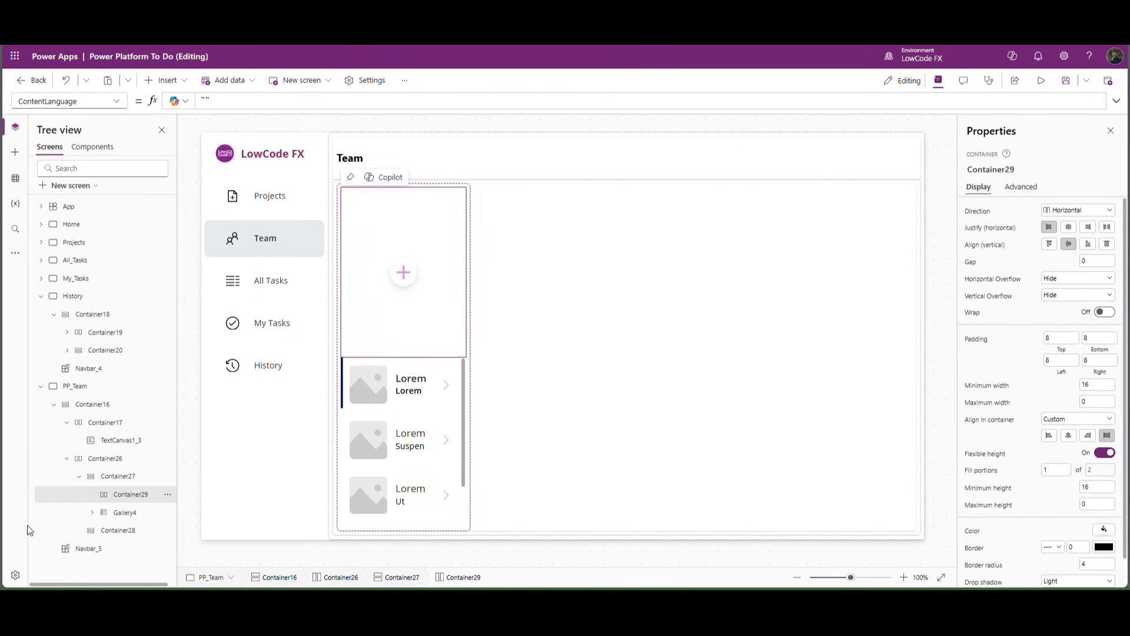
pyautogui.click(1104, 452)
pyautogui.click(1103, 469)
pyautogui.write('40')
pyautogui.press('Return')
# Step: Insert a Combobox and a Reset icon into the horizontal container above the gallery
pyautogui.click(404, 198)
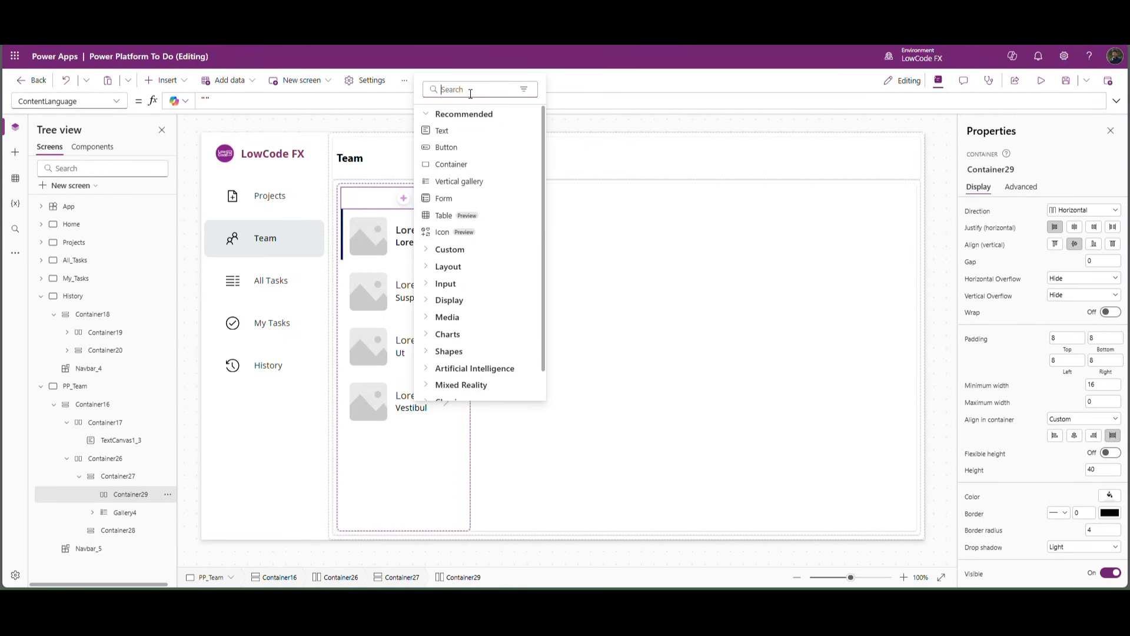
pyautogui.write('comb')
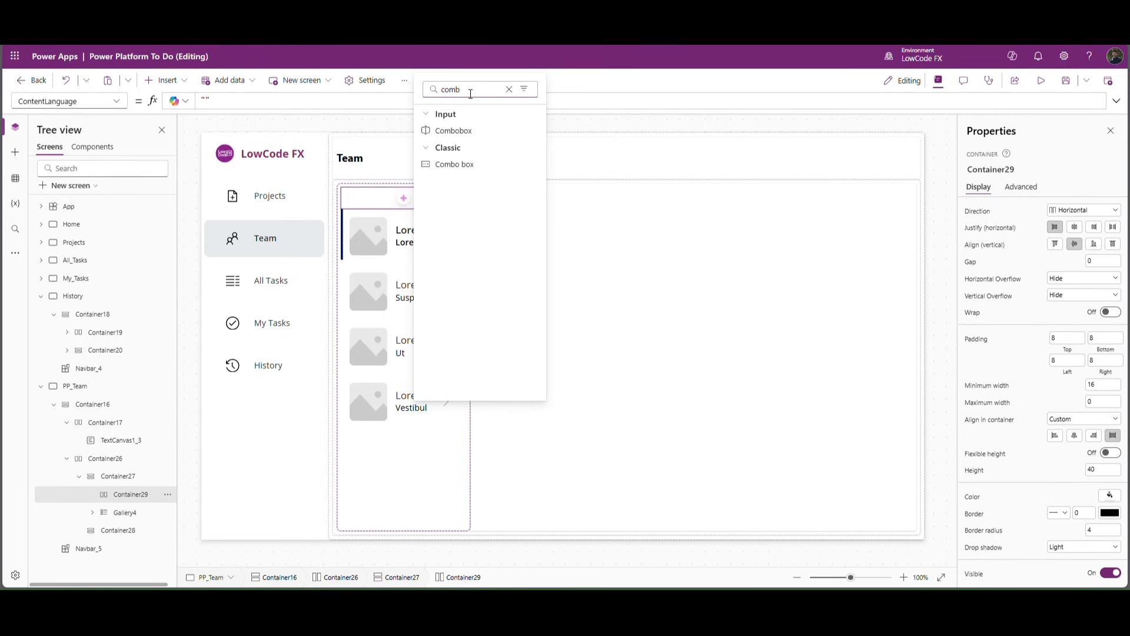
pyautogui.click(488, 133)
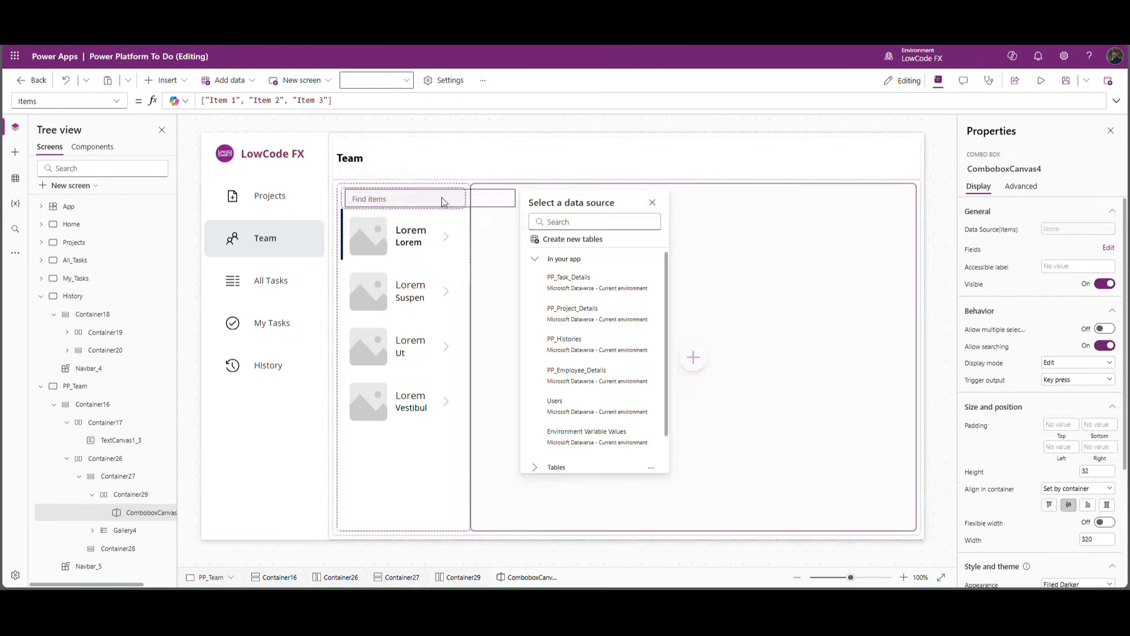
pyautogui.click(139, 496)
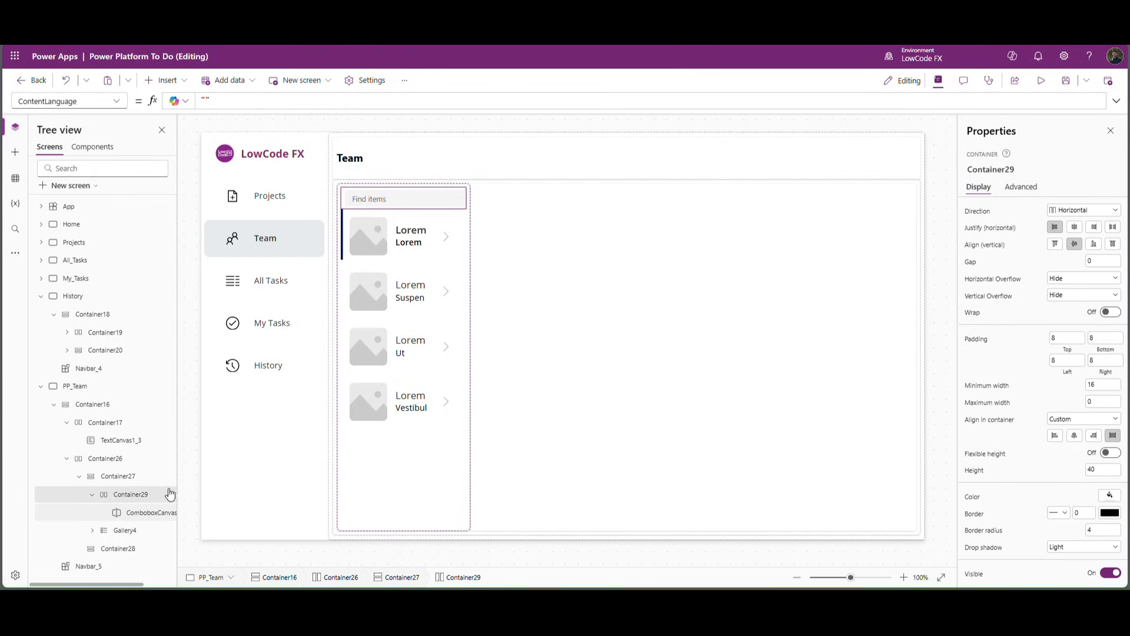
pyautogui.click(183, 83)
pyautogui.write('reset')
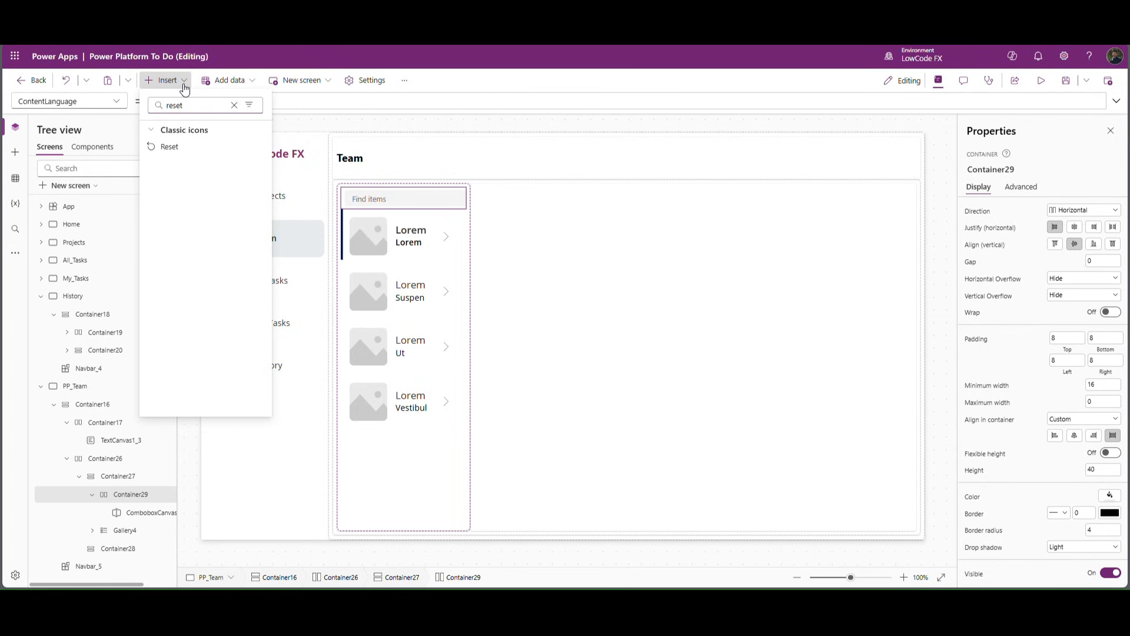
pyautogui.click(177, 152)
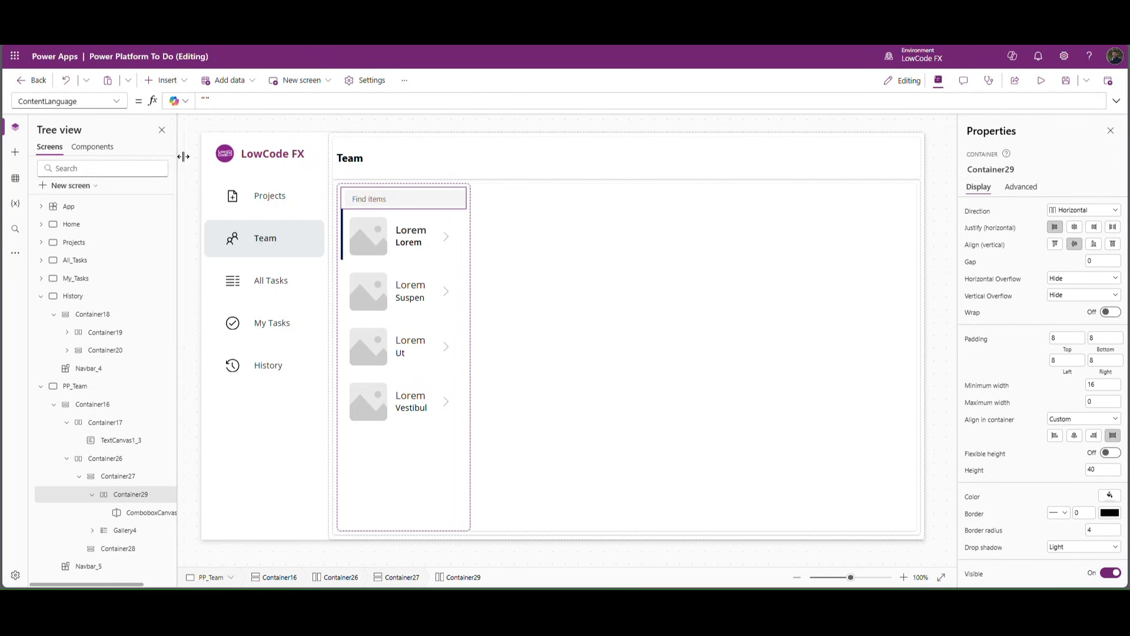
# Step: Turn on flexible width for the combobox above the gallery and set the Reset icon's width and height to 25
pyautogui.click(443, 197)
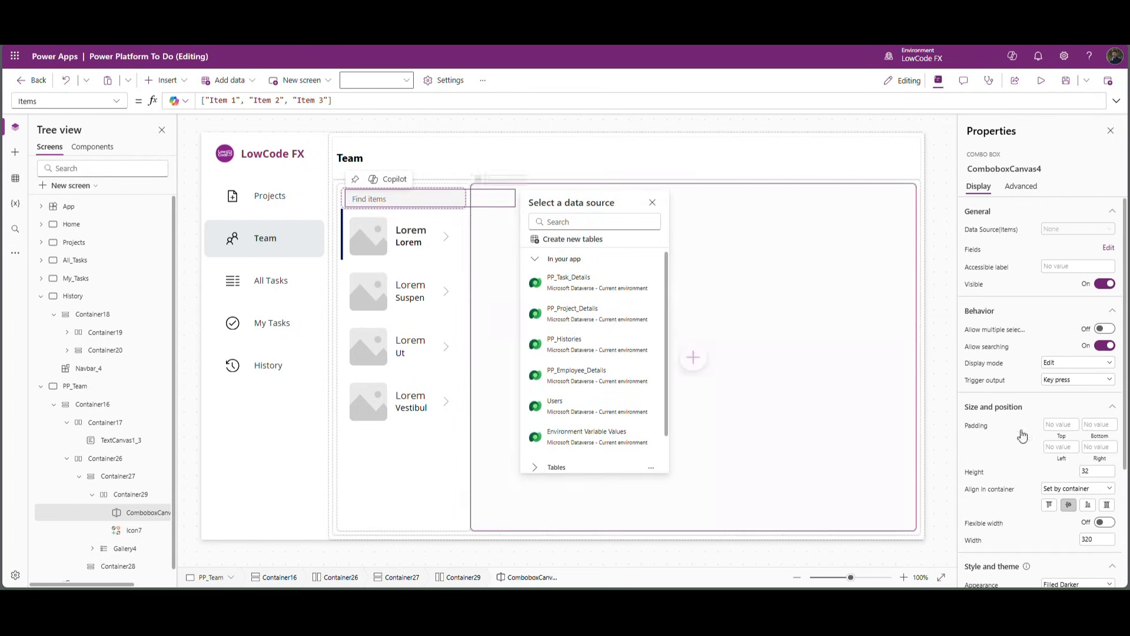
pyautogui.click(1098, 522)
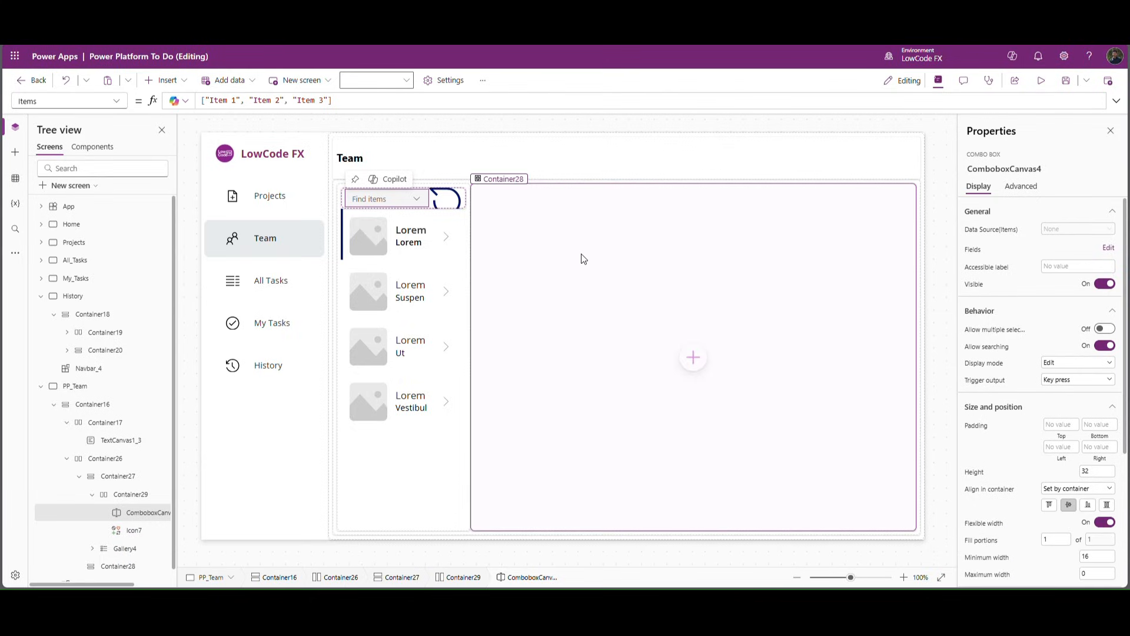
pyautogui.click(442, 198)
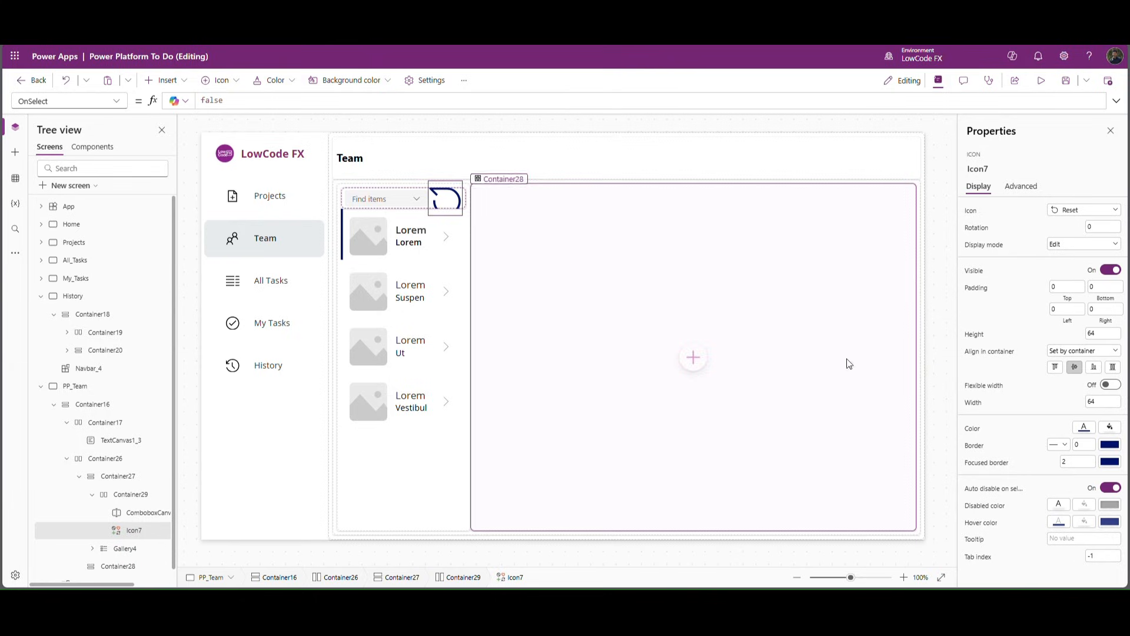
pyautogui.doubleClick(1105, 403)
pyautogui.write('25')
pyautogui.hotkey('shift', 'Tab')
pyautogui.hotkey('shift', 'Tab')
pyautogui.hotkey('shift', 'Tab')
pyautogui.hotkey('shift', 'Tab')
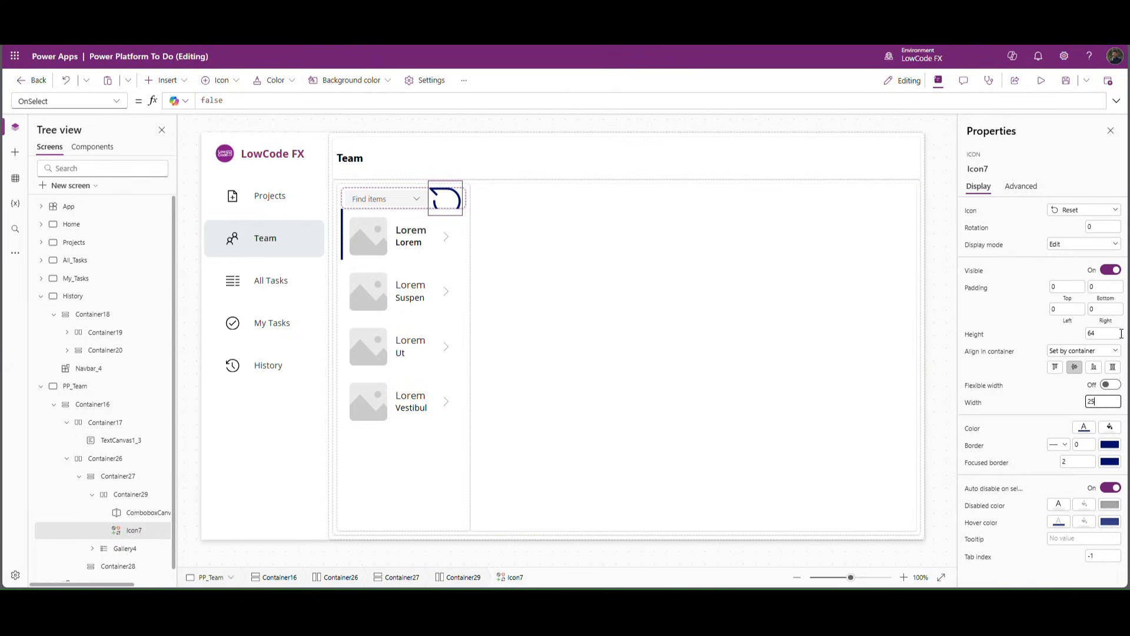
pyautogui.write('25')
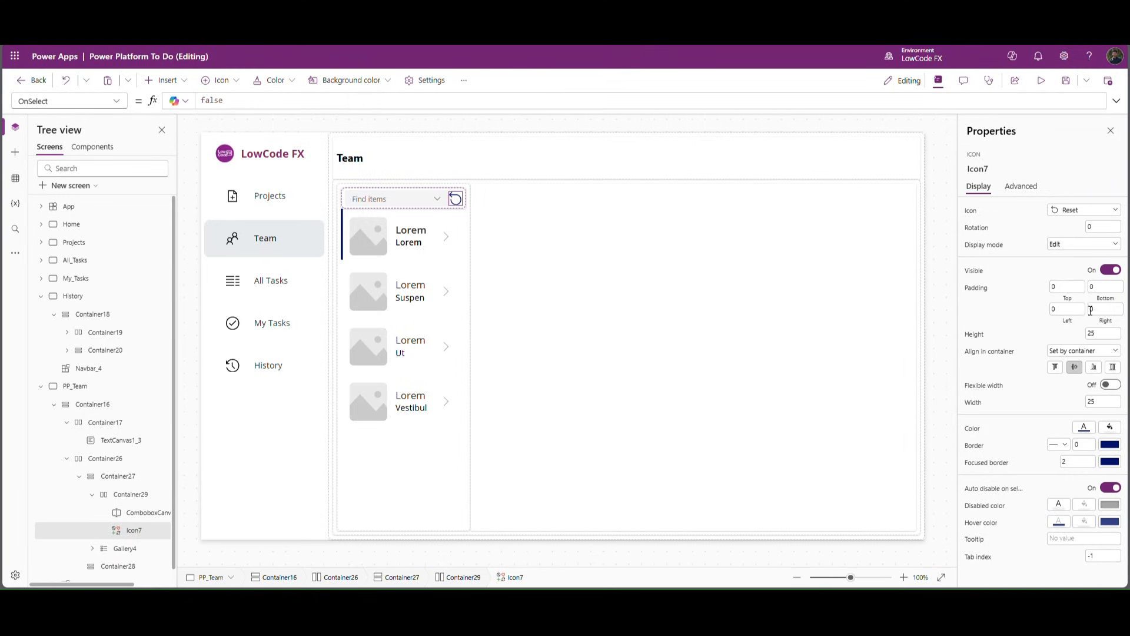
# Step: Set the Reset icon's padding to 2 on all four sides and change its color to grey
pyautogui.click(1079, 288)
pyautogui.write('2')
pyautogui.press('Tab')
pyautogui.press('Tab')
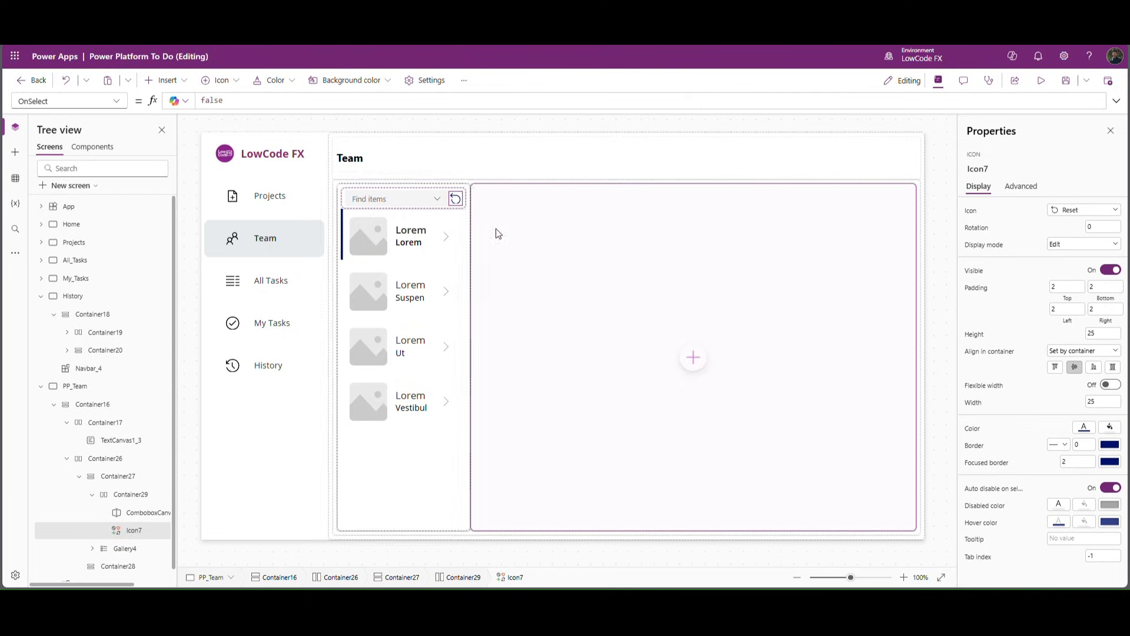
pyautogui.click(1093, 431)
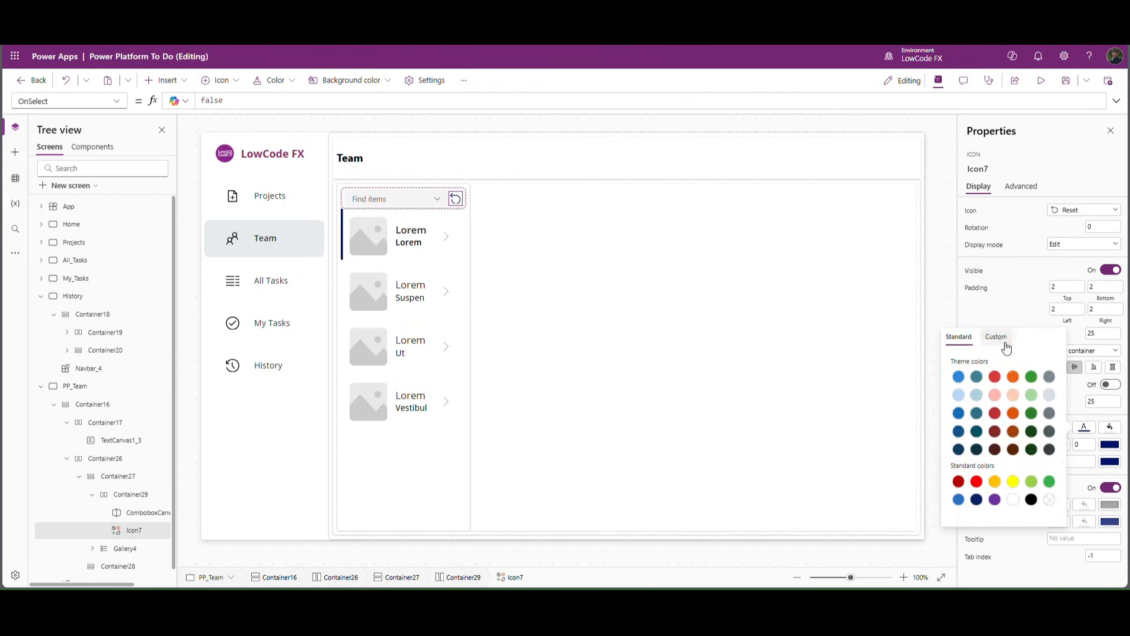
pyautogui.click(996, 334)
pyautogui.click(924, 329)
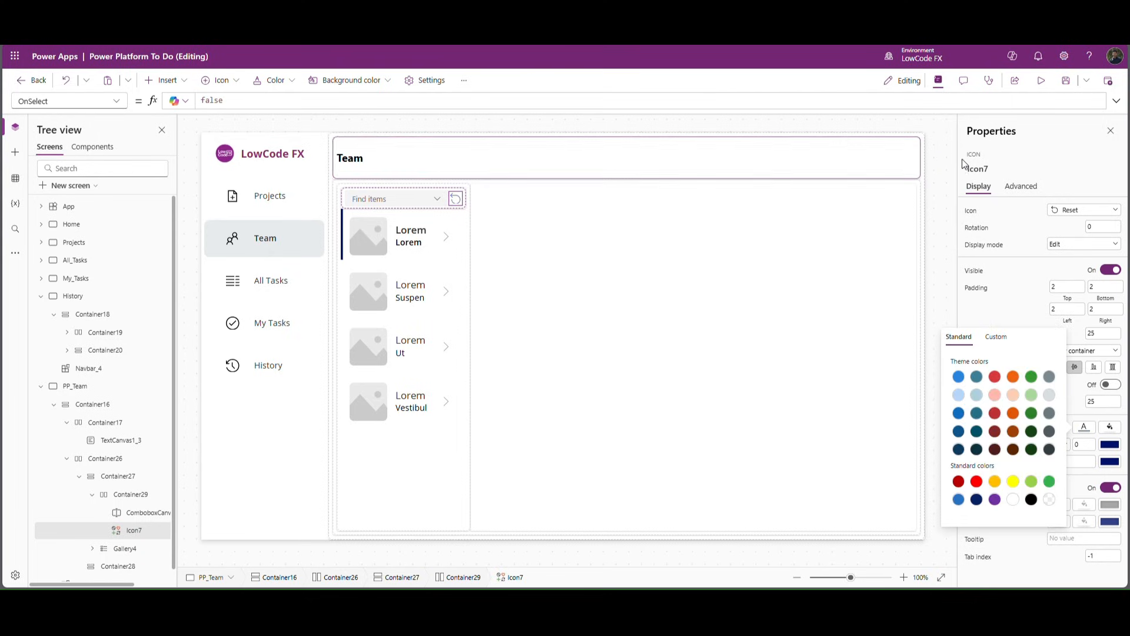
pyautogui.click(939, 168)
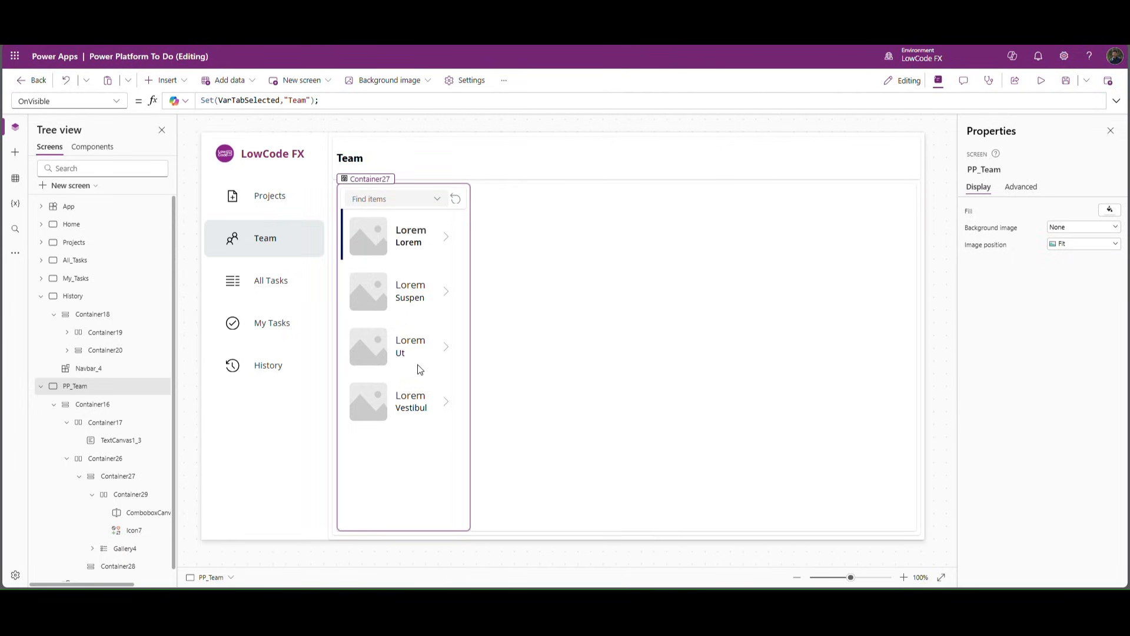
# Step: Delete all six default controls from the gallery: rectangle, separator, next arrow, subtitle, title and image
pyautogui.click(414, 449)
pyautogui.scroll(-1, 106, 411)
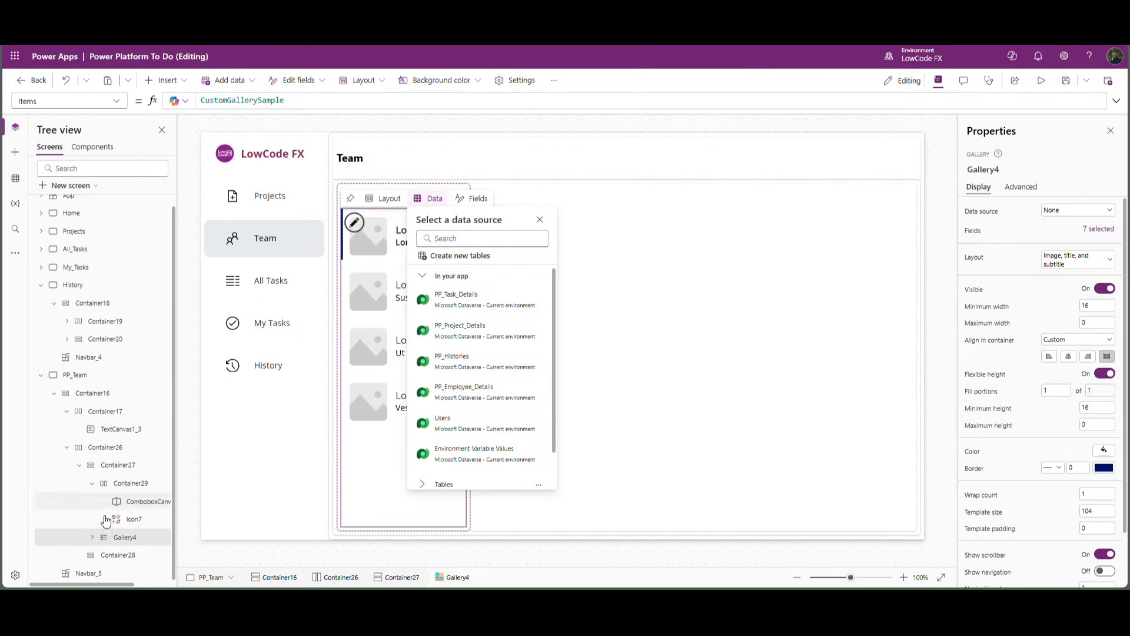
pyautogui.click(92, 537)
pyautogui.scroll(-2, 112, 495)
pyautogui.click(134, 449)
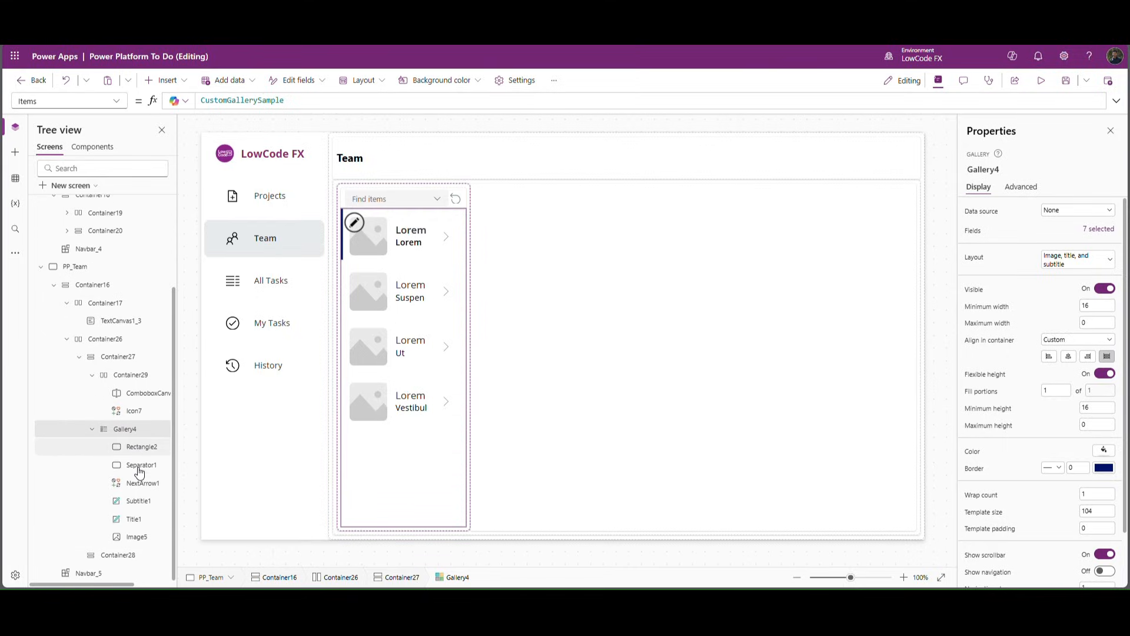
pyautogui.keyDown('ctrl'); pyautogui.click(135, 467); pyautogui.keyUp('ctrl')
pyautogui.keyDown('ctrl'); pyautogui.click(135, 484); pyautogui.keyUp('ctrl')
pyautogui.keyDown('ctrl'); pyautogui.click(134, 503); pyautogui.keyUp('ctrl')
pyautogui.keyDown('ctrl'); pyautogui.click(135, 519); pyautogui.keyUp('ctrl')
pyautogui.keyDown('ctrl'); pyautogui.click(139, 535); pyautogui.keyUp('ctrl')
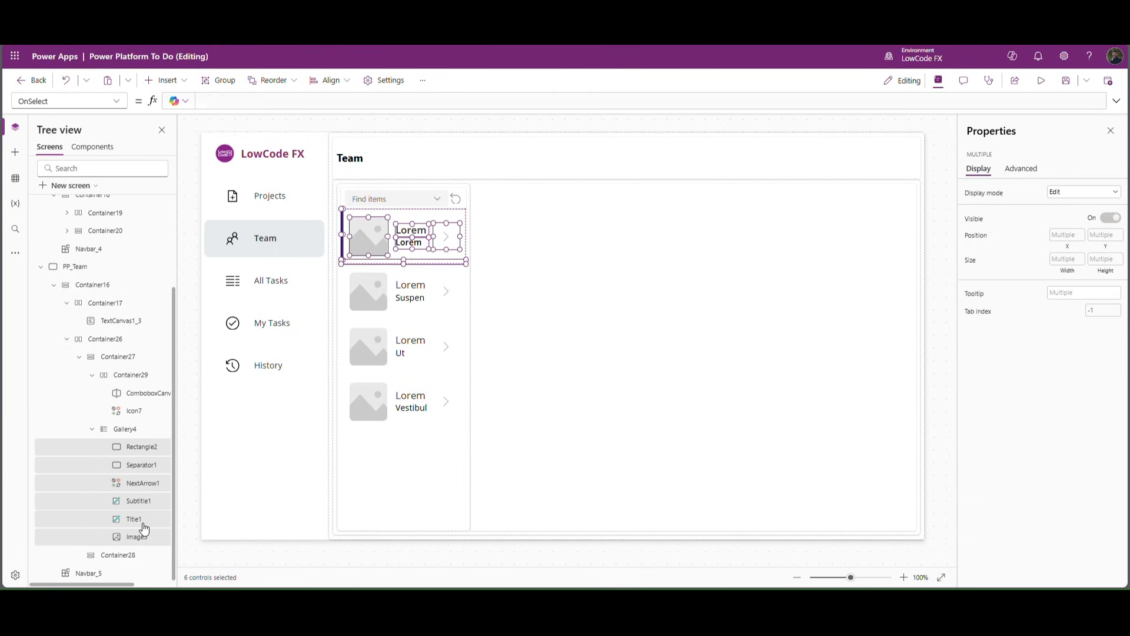
pyautogui.press('Delete')
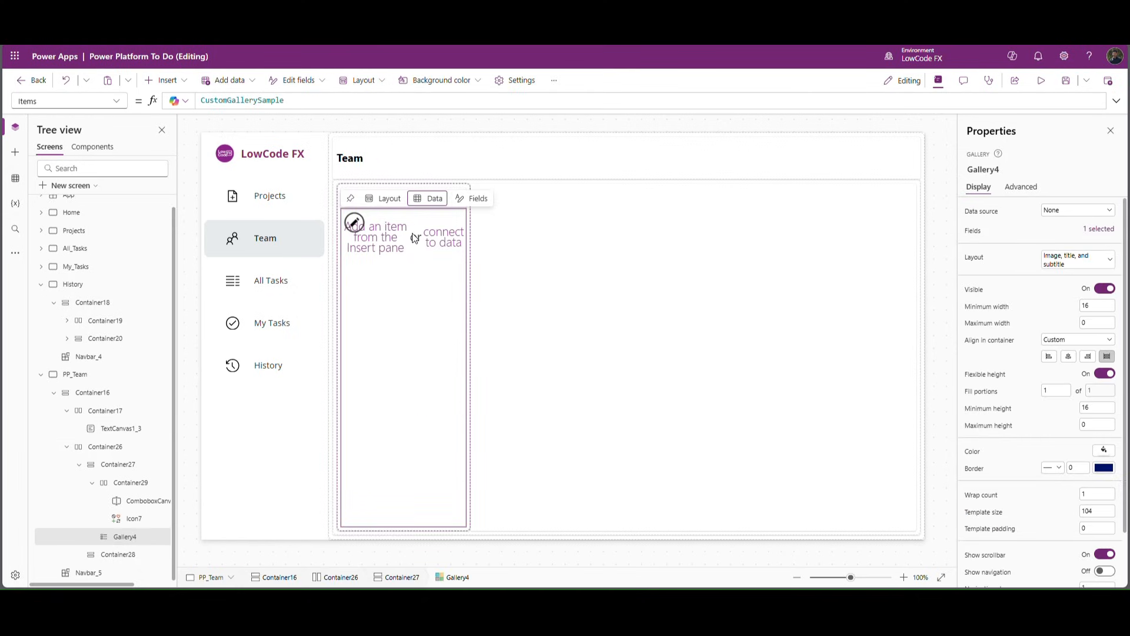
pyautogui.click(950, 197)
pyautogui.click(399, 235)
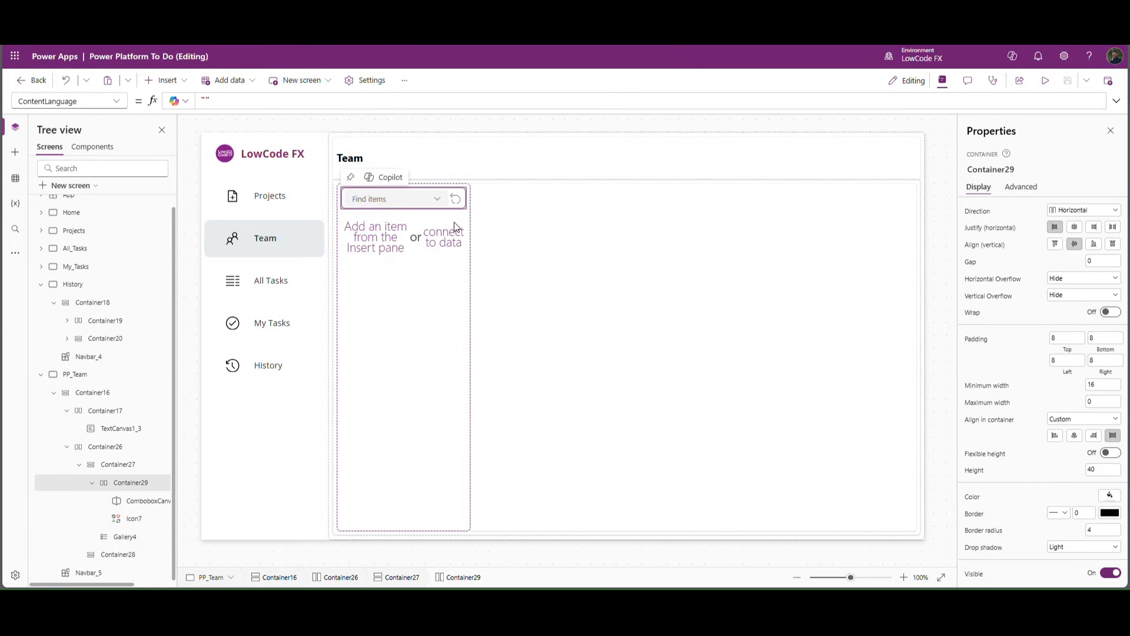
pyautogui.click(416, 283)
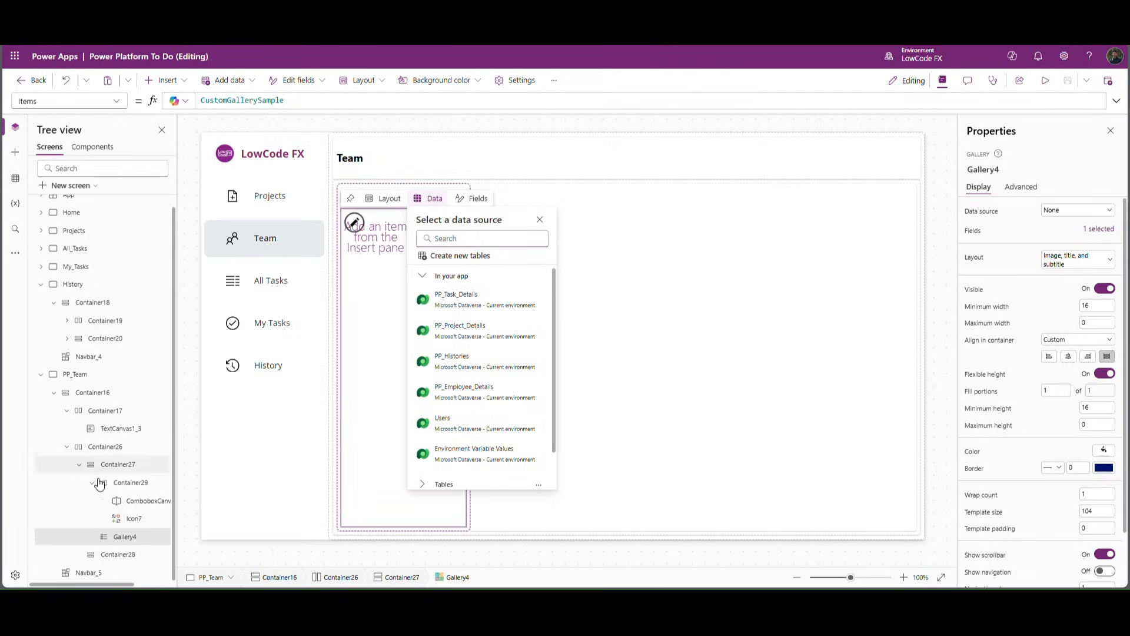
pyautogui.click(129, 501)
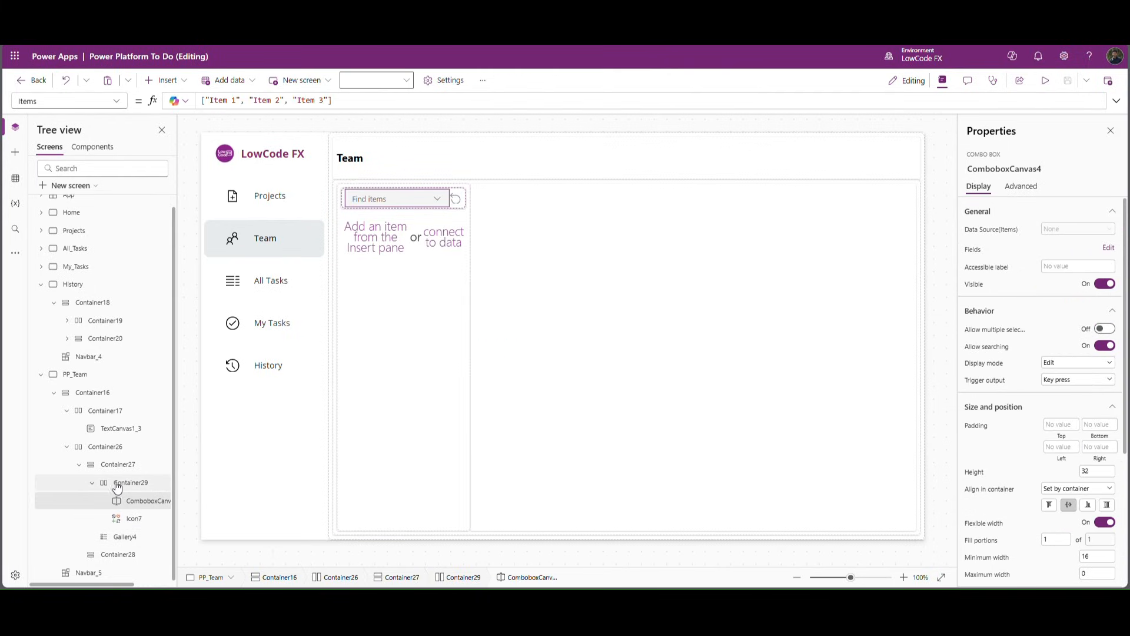
# Step: Insert another horizontal container in the left vertical container and move it up above the gallery
pyautogui.click(94, 484)
pyautogui.click(122, 480)
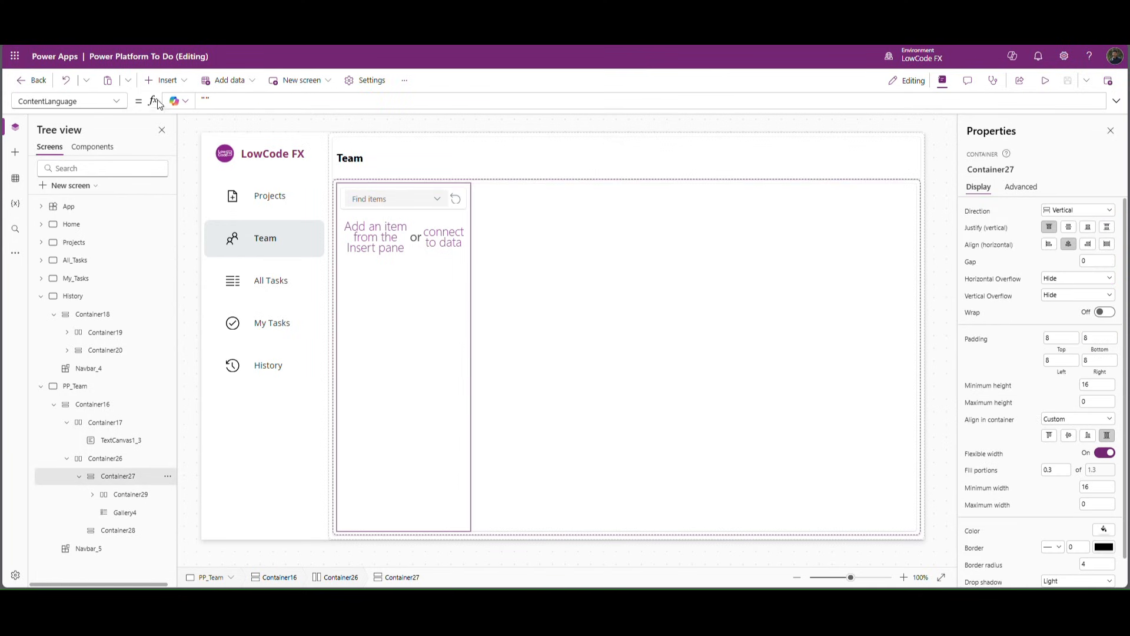
pyautogui.click(187, 79)
pyautogui.write('ho')
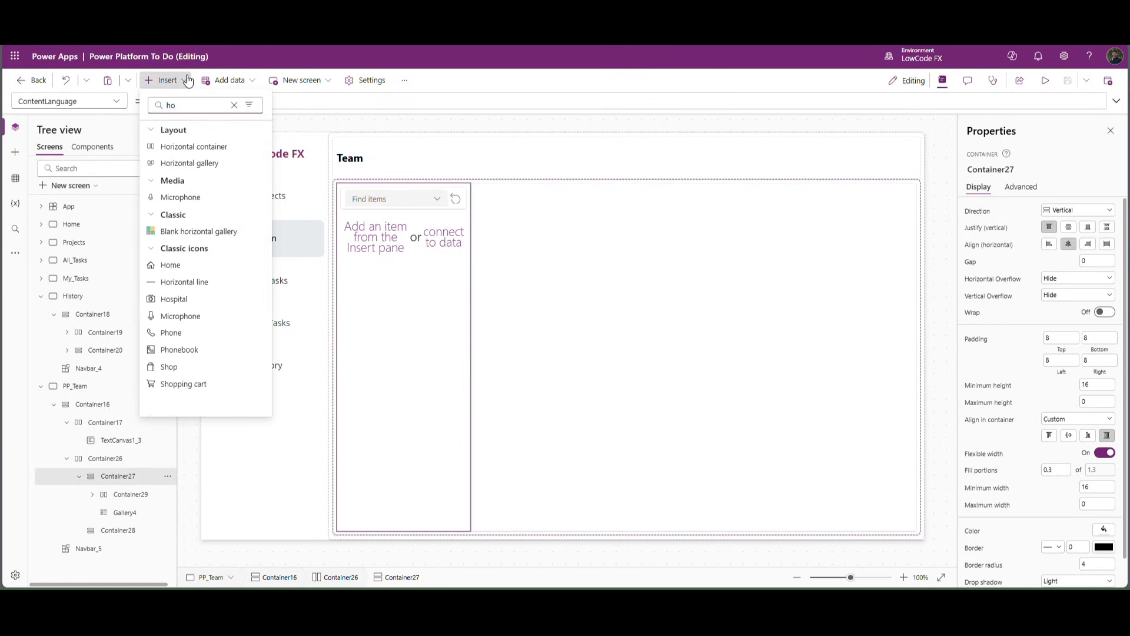
pyautogui.click(190, 146)
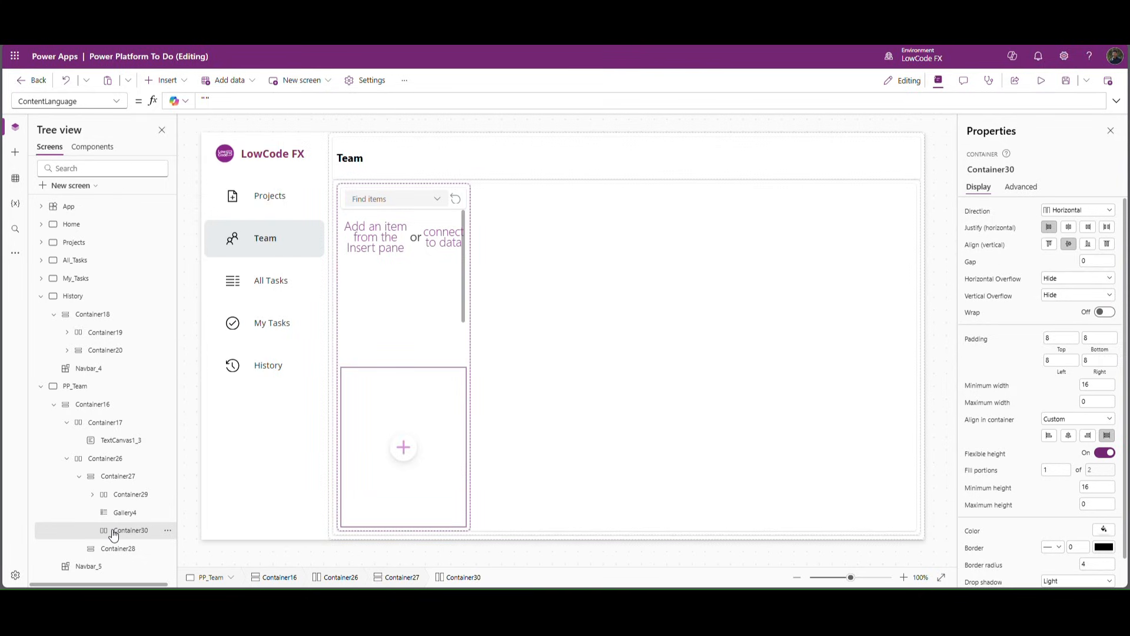
pyautogui.press('Up')
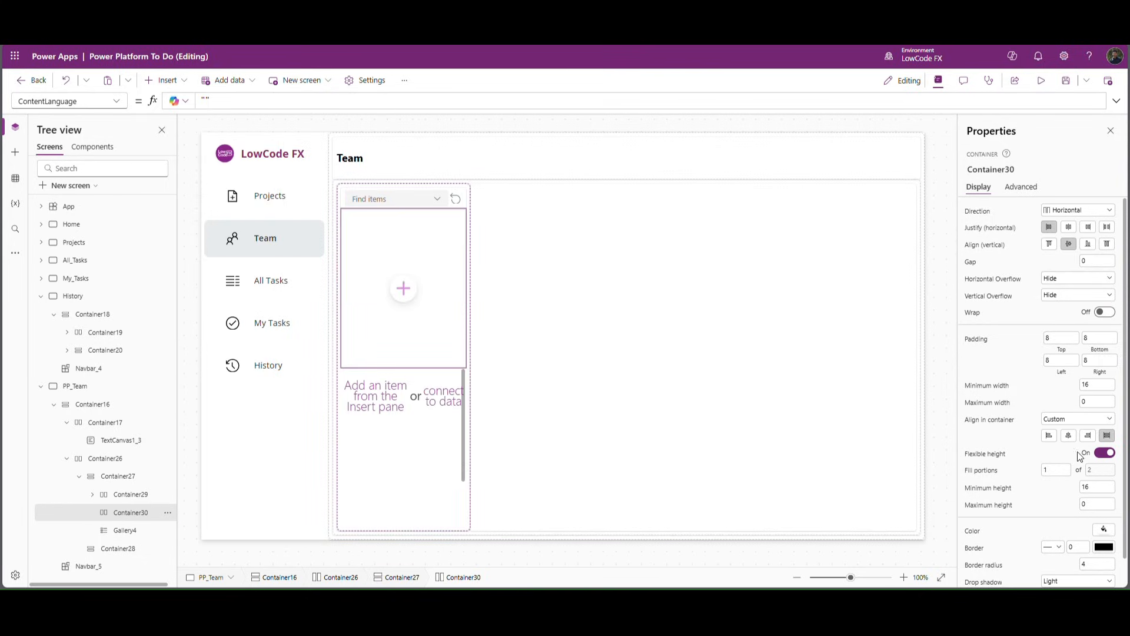
# Step: Turn off flexible height for the new horizontal container and set its height to 40
pyautogui.click(1105, 452)
pyautogui.click(1101, 470)
pyautogui.write('40')
pyautogui.click(1026, 468)
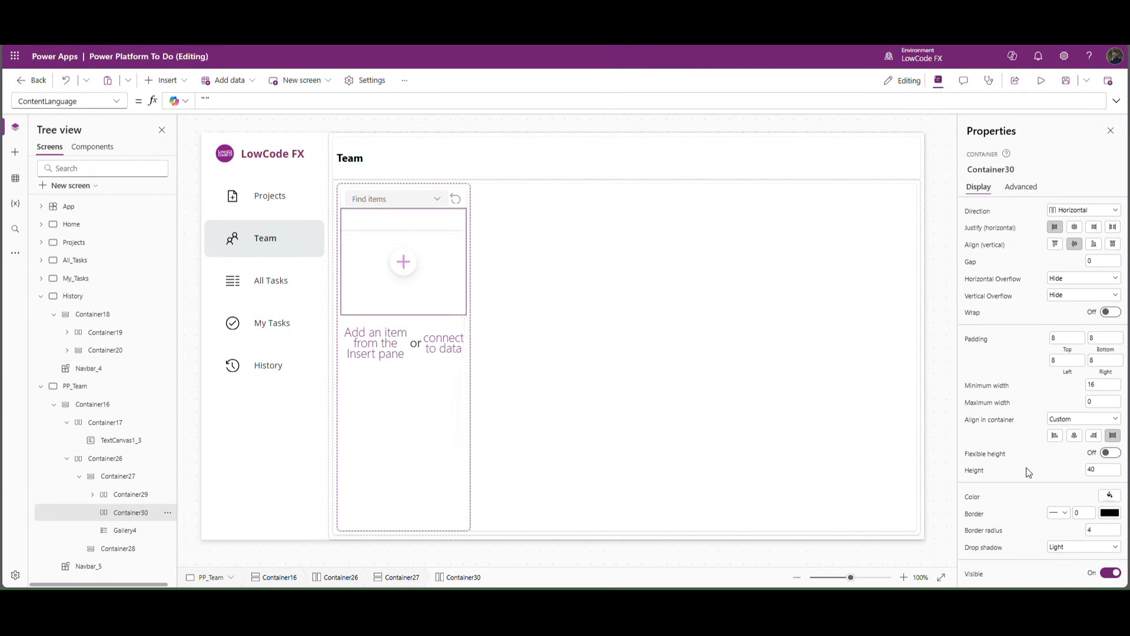
# Step: Insert a Text control into the empty horizontal container, with Center alignment and Middle vertical alignment
pyautogui.click(403, 219)
pyautogui.click(467, 138)
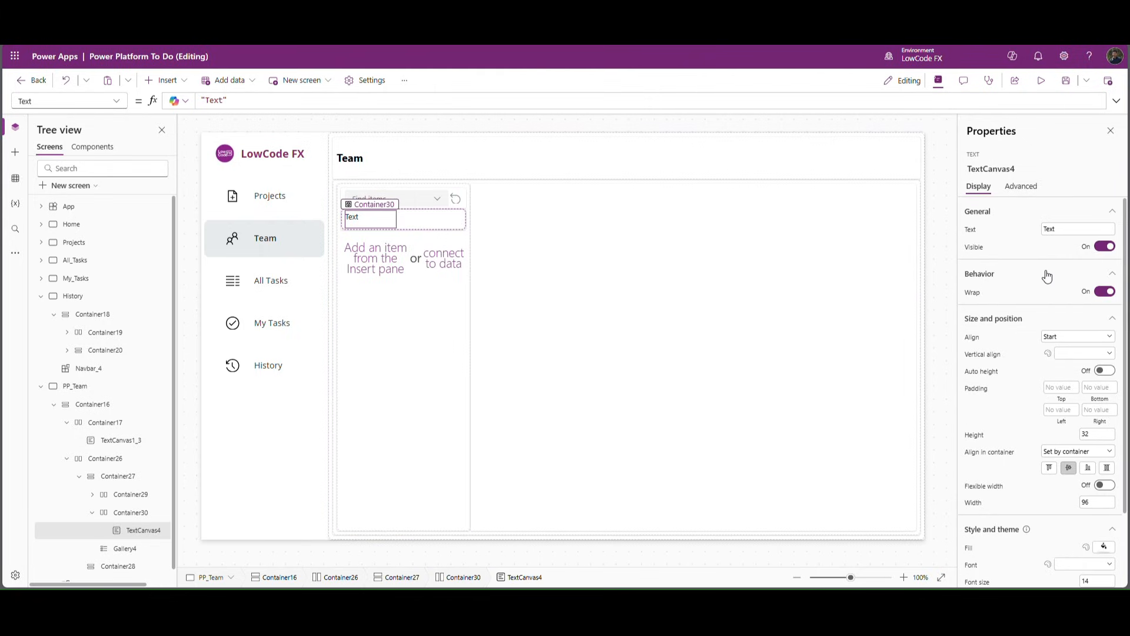
pyautogui.click(1066, 337)
pyautogui.click(1071, 360)
pyautogui.click(1072, 356)
pyautogui.click(1074, 376)
# Step: Set the new Text control's text to "Resource Name" and turn on its flexible width
pyautogui.click(1061, 238)
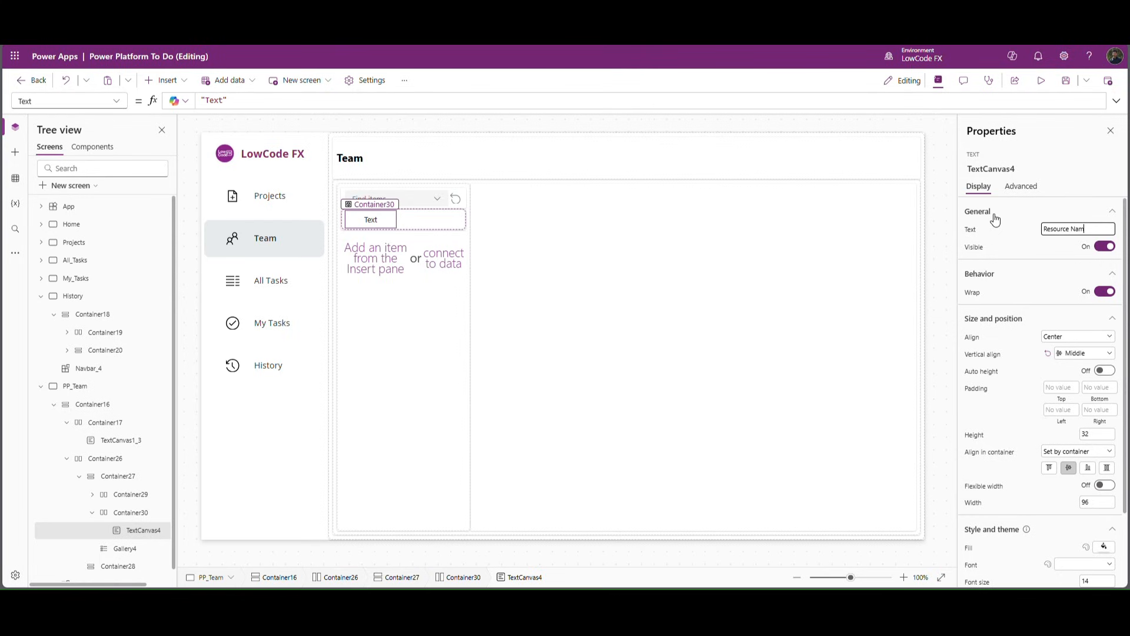
pyautogui.click(1012, 235)
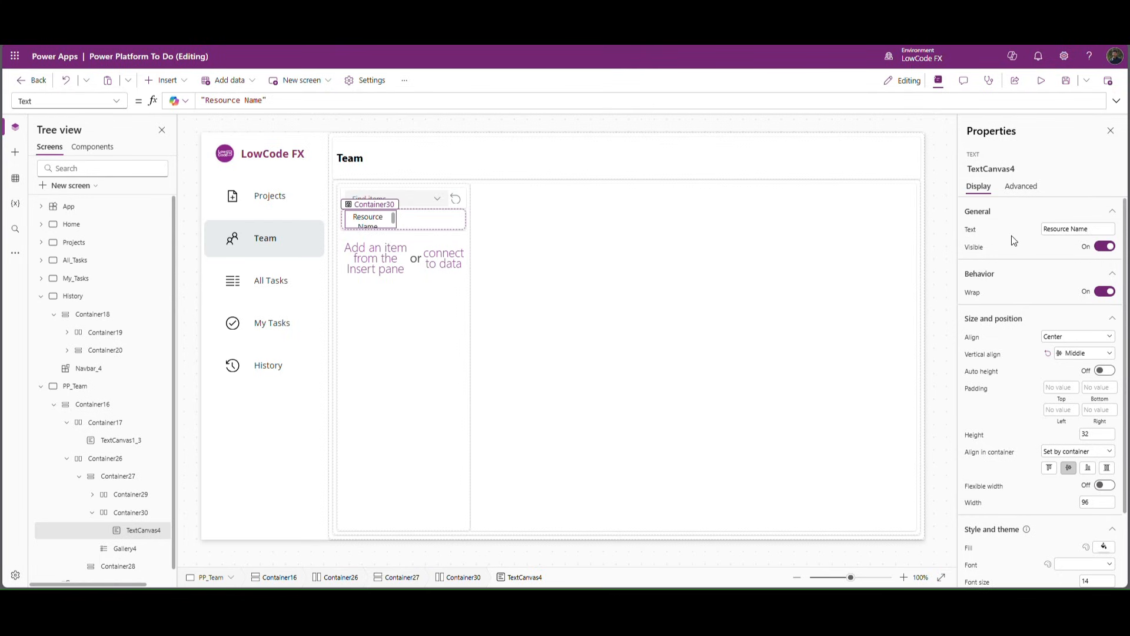
pyautogui.click(1105, 485)
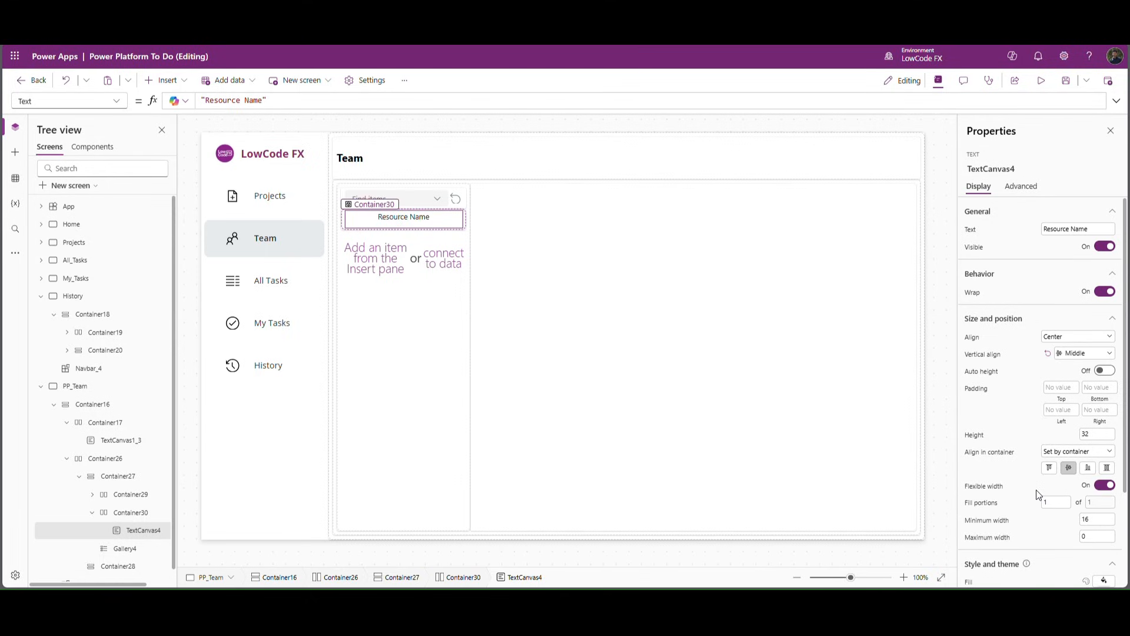
# Step: Insert a classic Add icon into the horizontal container holding the Resource Name text
pyautogui.click(141, 513)
pyautogui.click(169, 81)
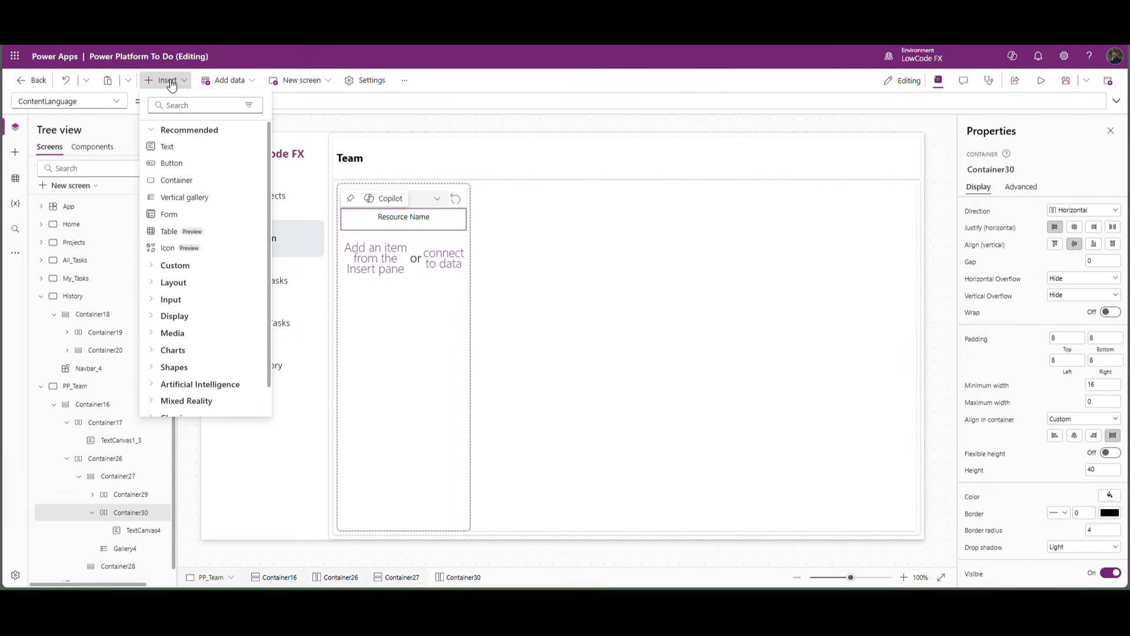
pyautogui.write('add')
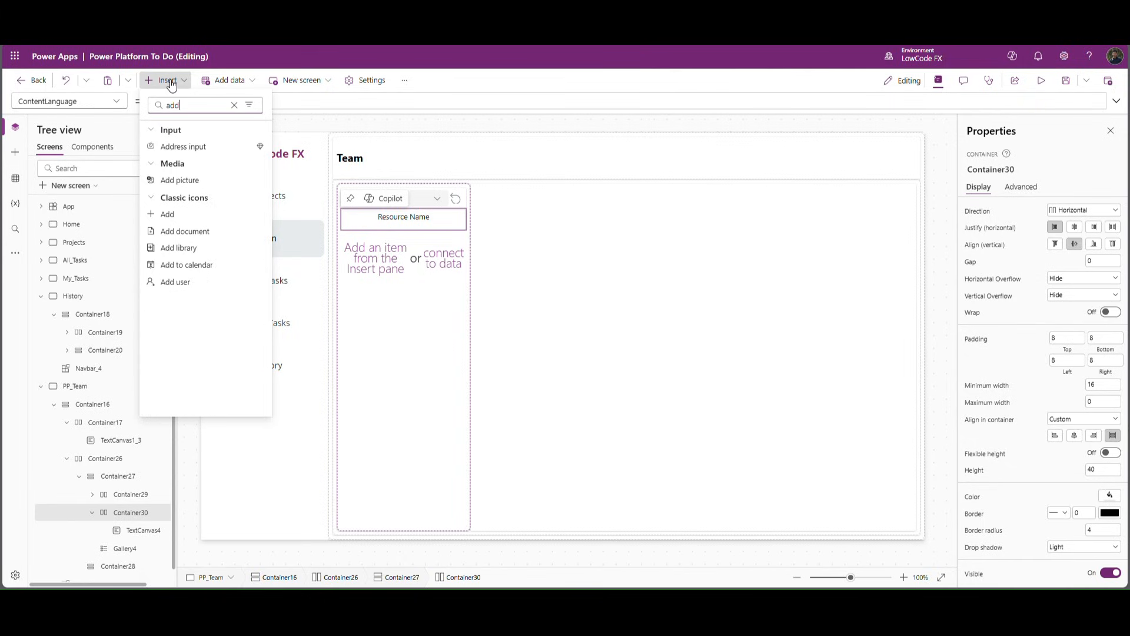
pyautogui.click(188, 217)
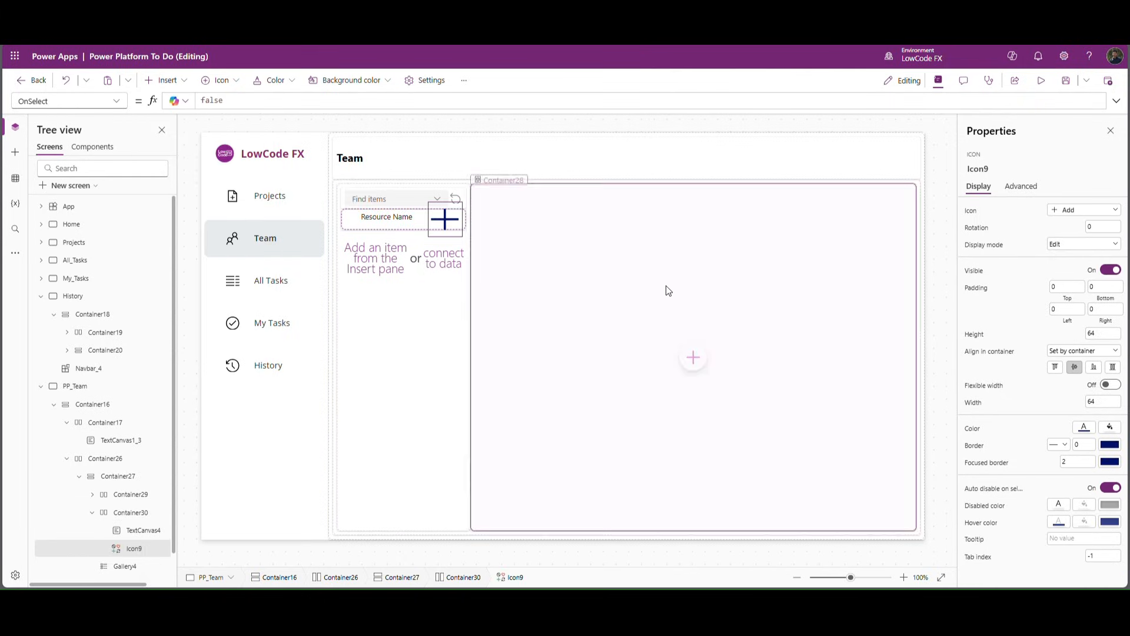
# Step: Set the Add icon's height and width to 25 and its padding to 2 on all four sides
pyautogui.click(1102, 334)
pyautogui.write('25')
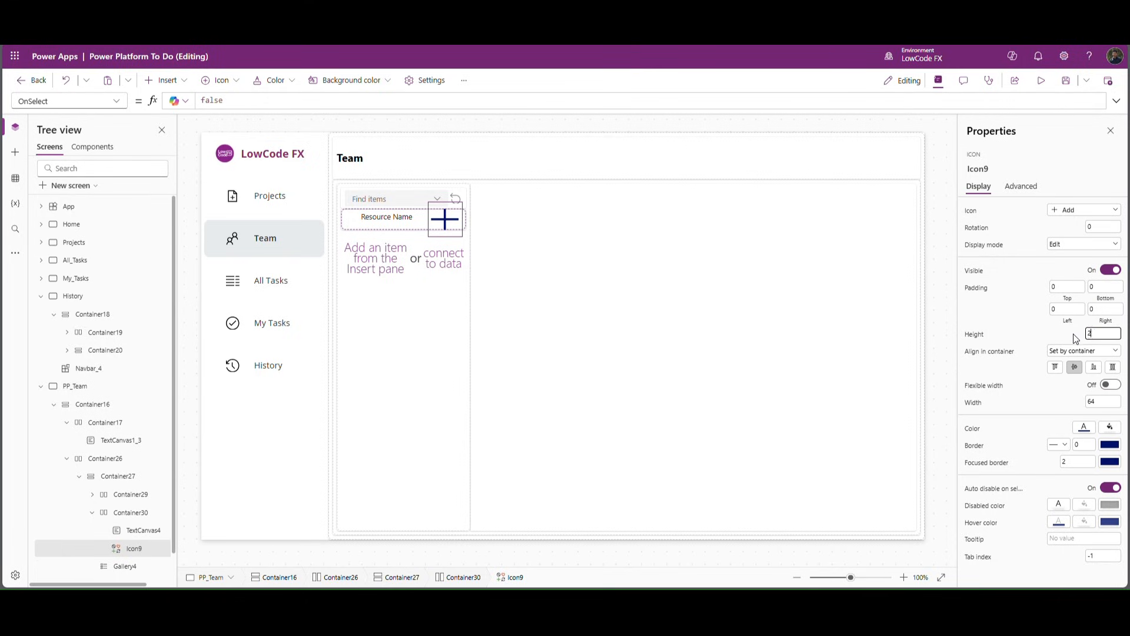
pyautogui.click(1103, 403)
pyautogui.write('25')
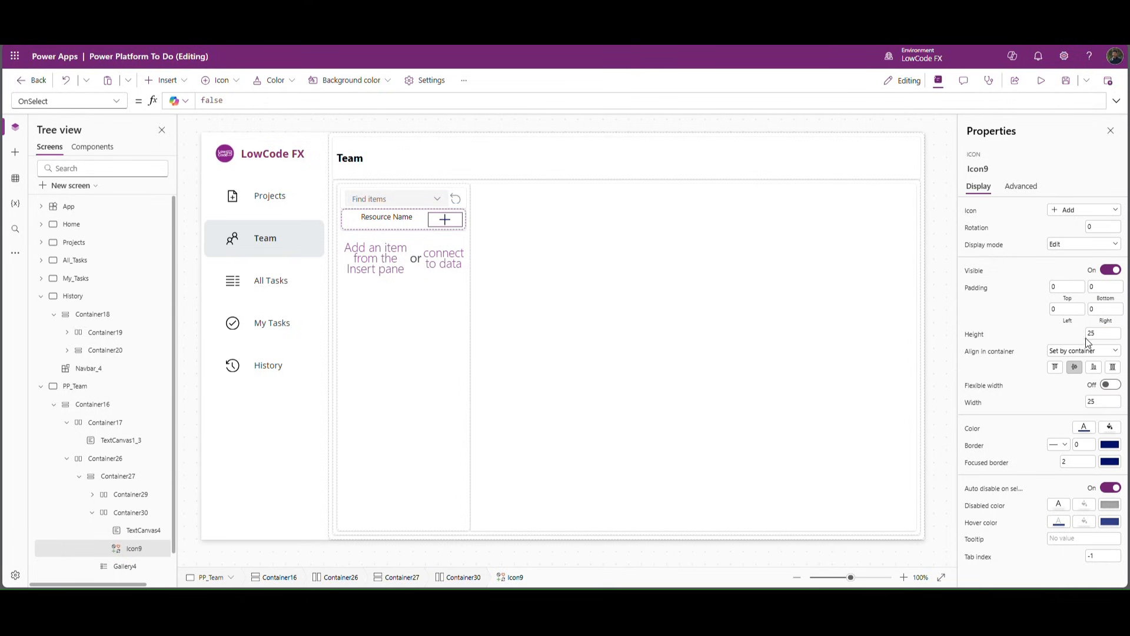
pyautogui.click(1067, 308)
pyautogui.write('2')
pyautogui.click(1057, 288)
pyautogui.write('2')
pyautogui.click(1119, 289)
pyautogui.write('2')
pyautogui.press('Tab')
# Step: Change the Add icon's color to grey, matching the Reset icon
pyautogui.click(1109, 433)
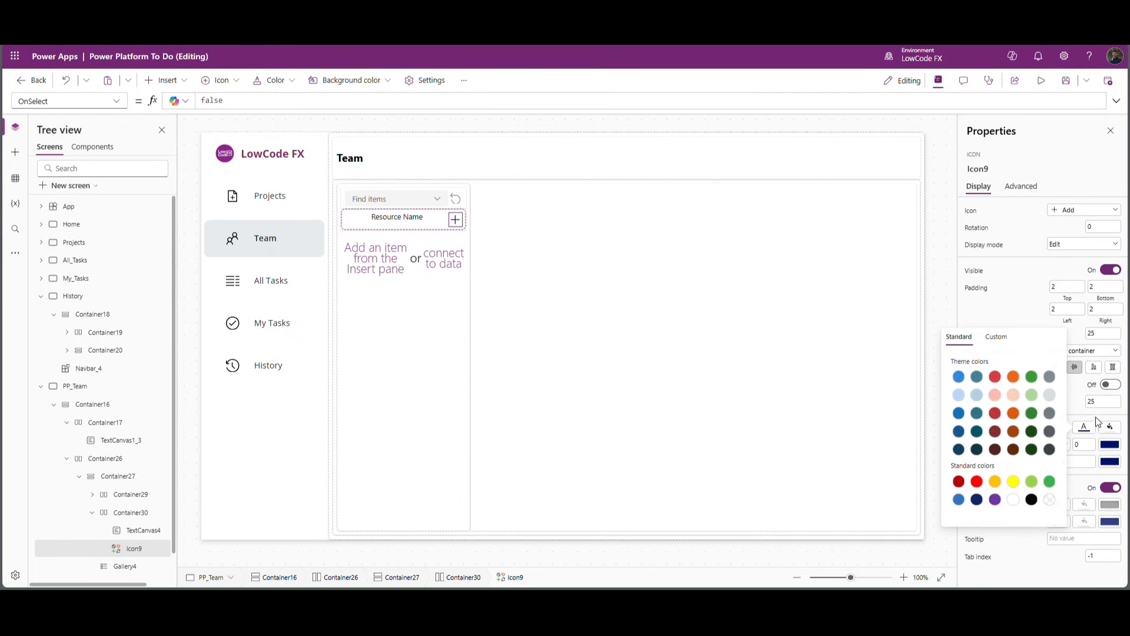
pyautogui.click(1016, 282)
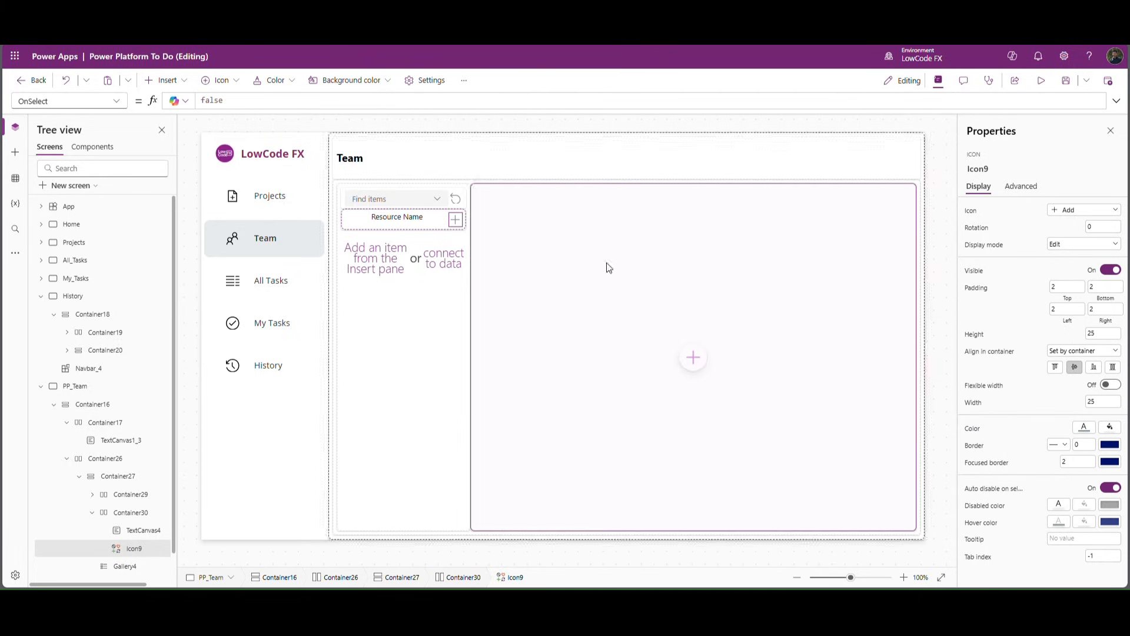
pyautogui.click(731, 301)
# Step: Set the Height property of the Resource Name text to the formula Parent.Height
pyautogui.click(408, 228)
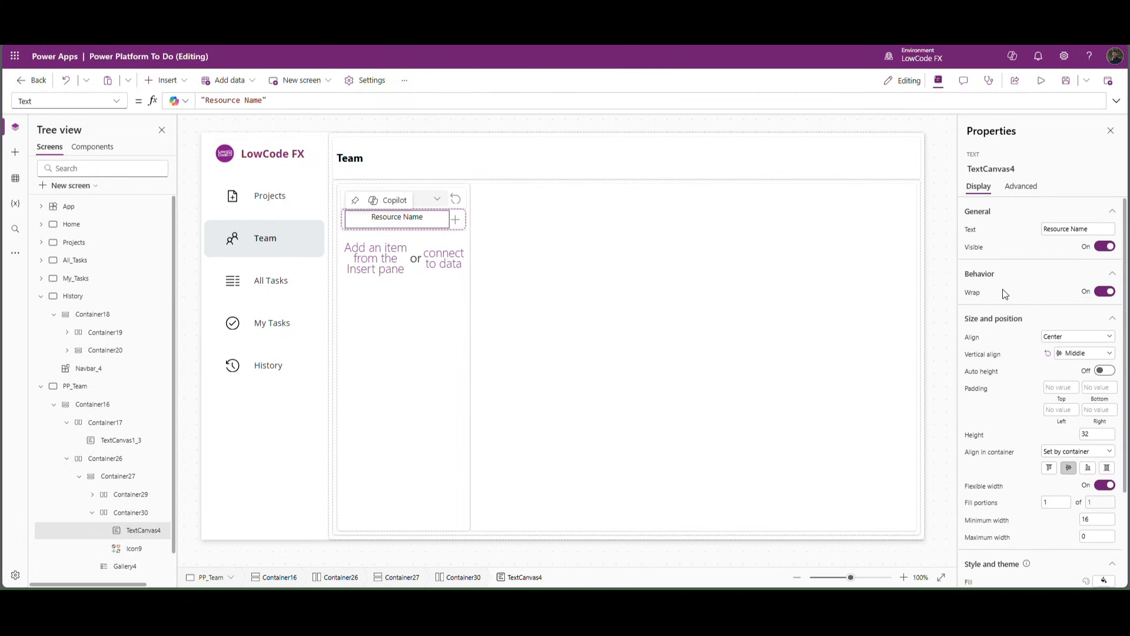
pyautogui.click(976, 439)
pyautogui.write('par')
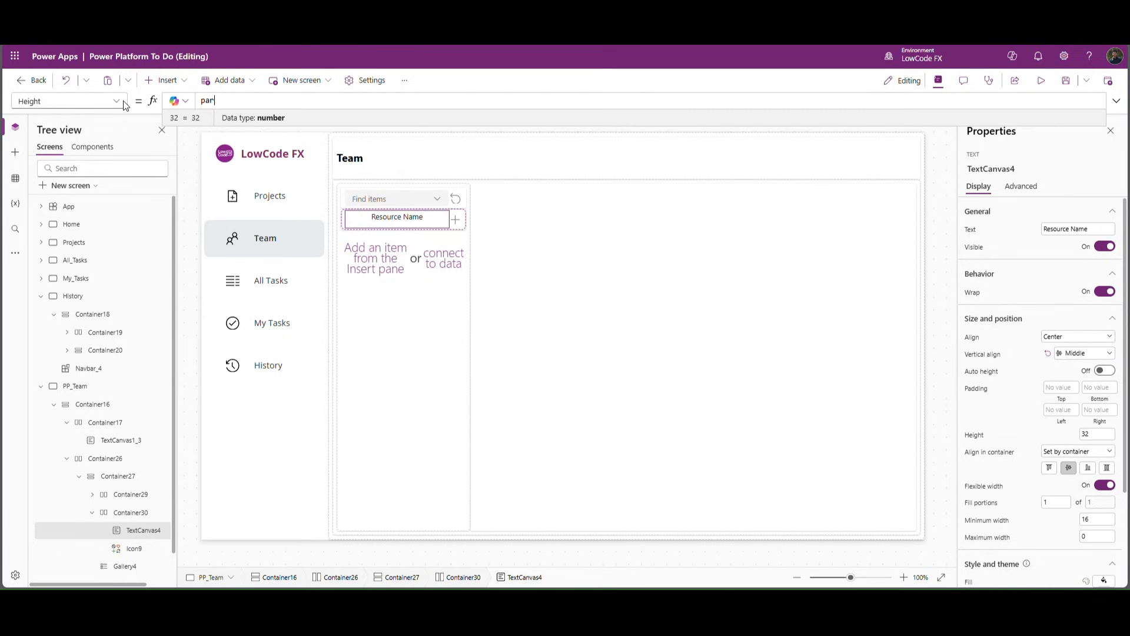
pyautogui.write('ent.Height')
pyautogui.press('Return')
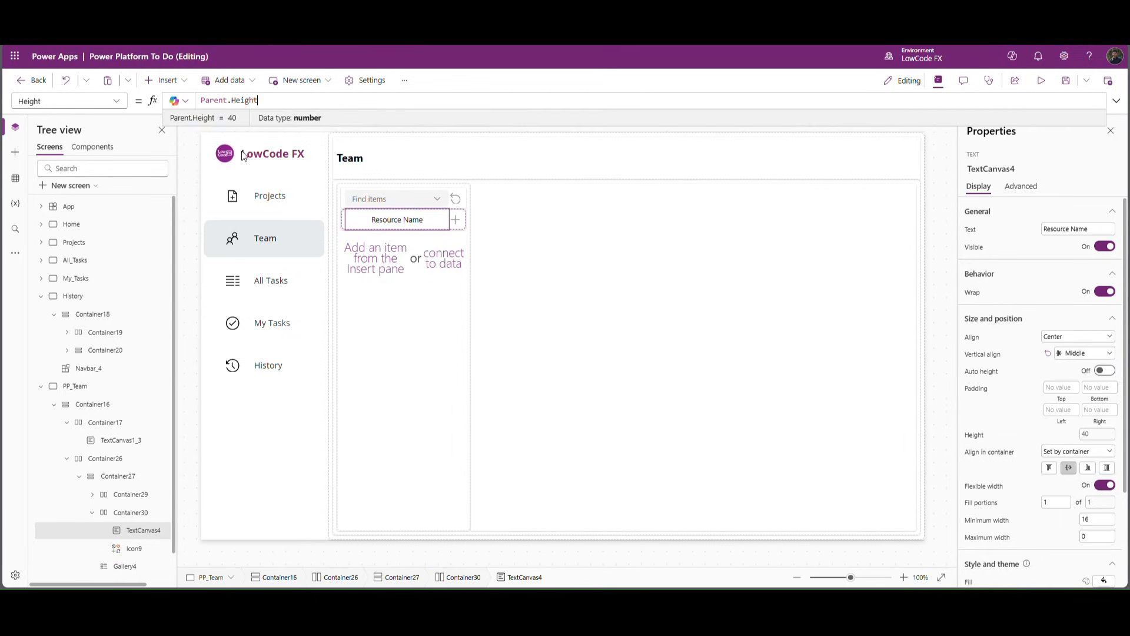
# Step: Set the font weight of the Resource Name text to Bold
pyautogui.scroll(-2, 1096, 520)
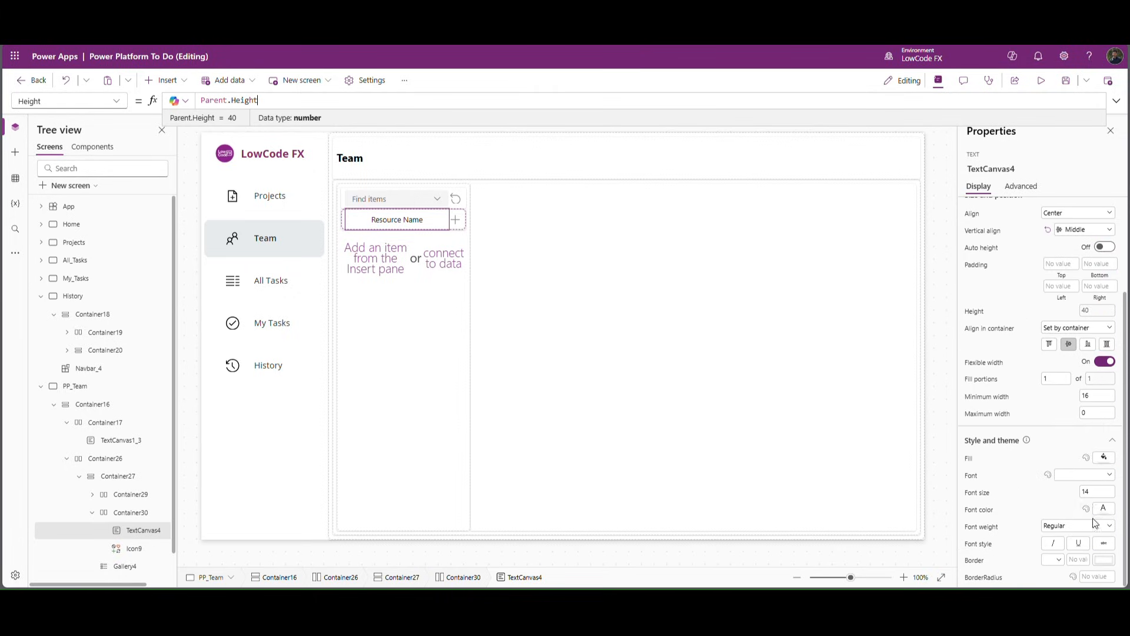
pyautogui.click(1076, 529)
pyautogui.click(1061, 512)
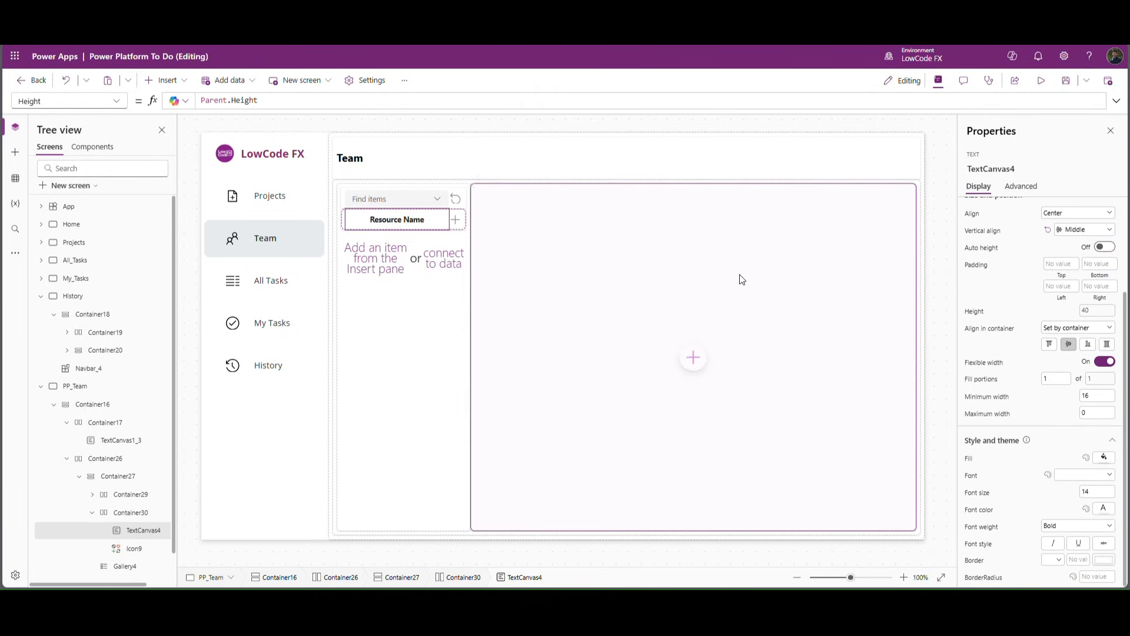
pyautogui.click(948, 176)
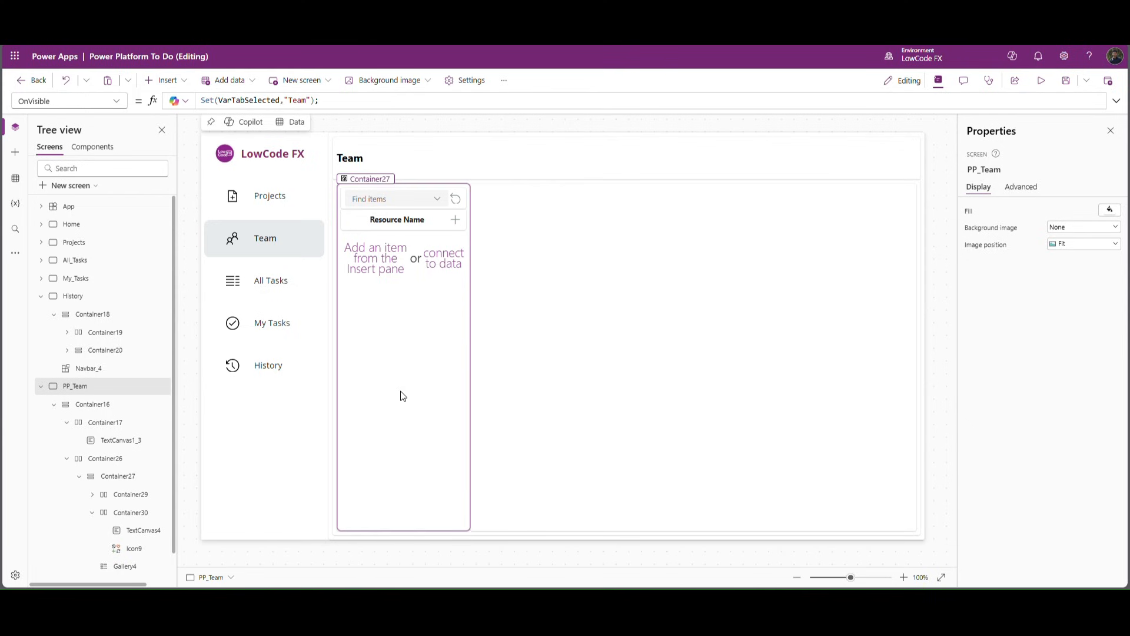
# Step: Set the combobox's InputTextPlaceholder property to "Search Resource"
pyautogui.click(407, 199)
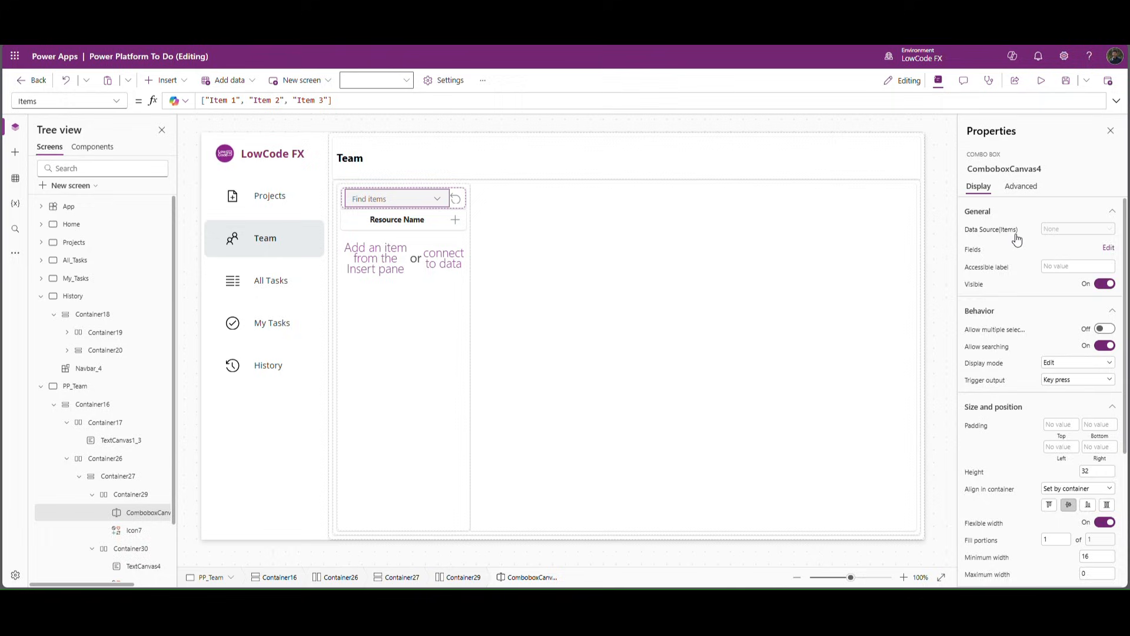
pyautogui.scroll(-4, 1012, 475)
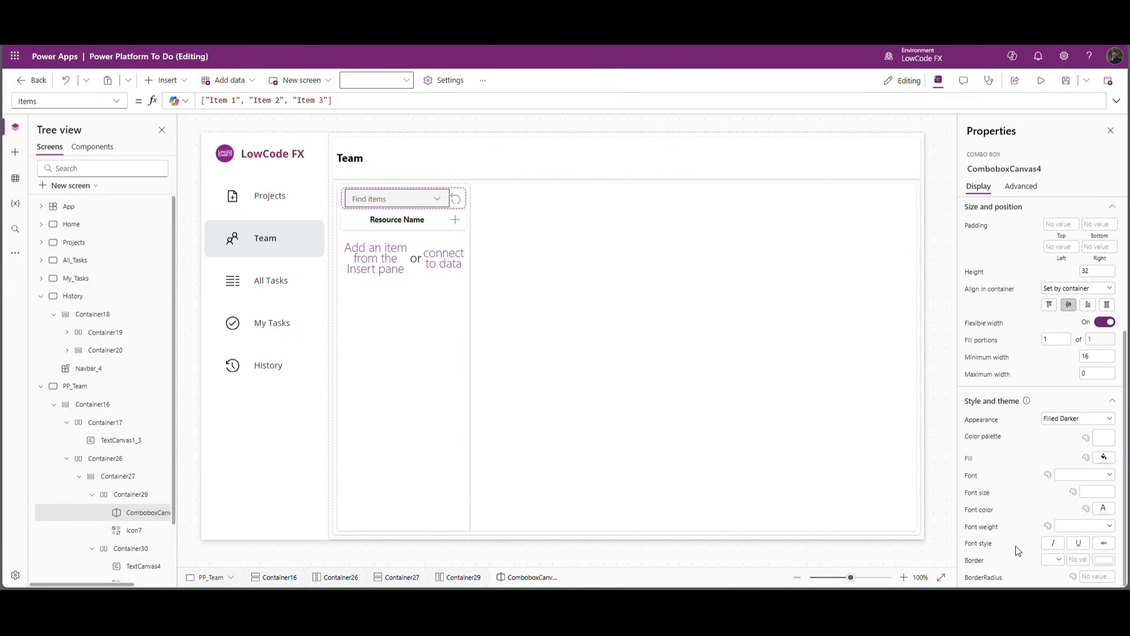
pyautogui.scroll(3, 1038, 321)
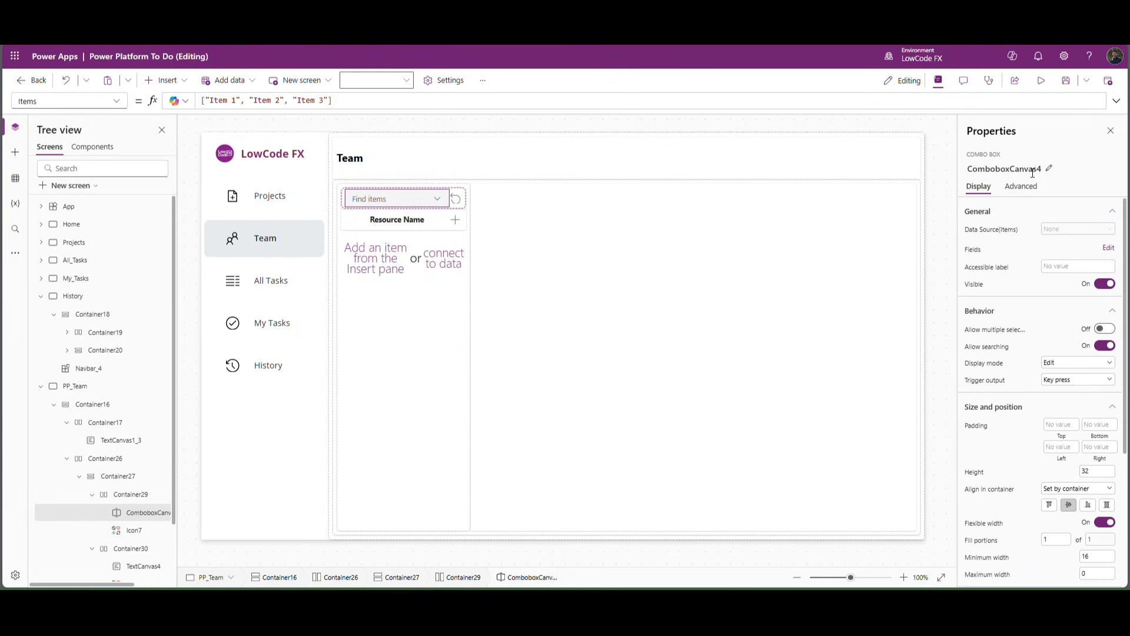
pyautogui.click(1021, 186)
pyautogui.click(1007, 212)
pyautogui.write('plac')
pyautogui.press('BackSpace')
pyautogui.click(1017, 311)
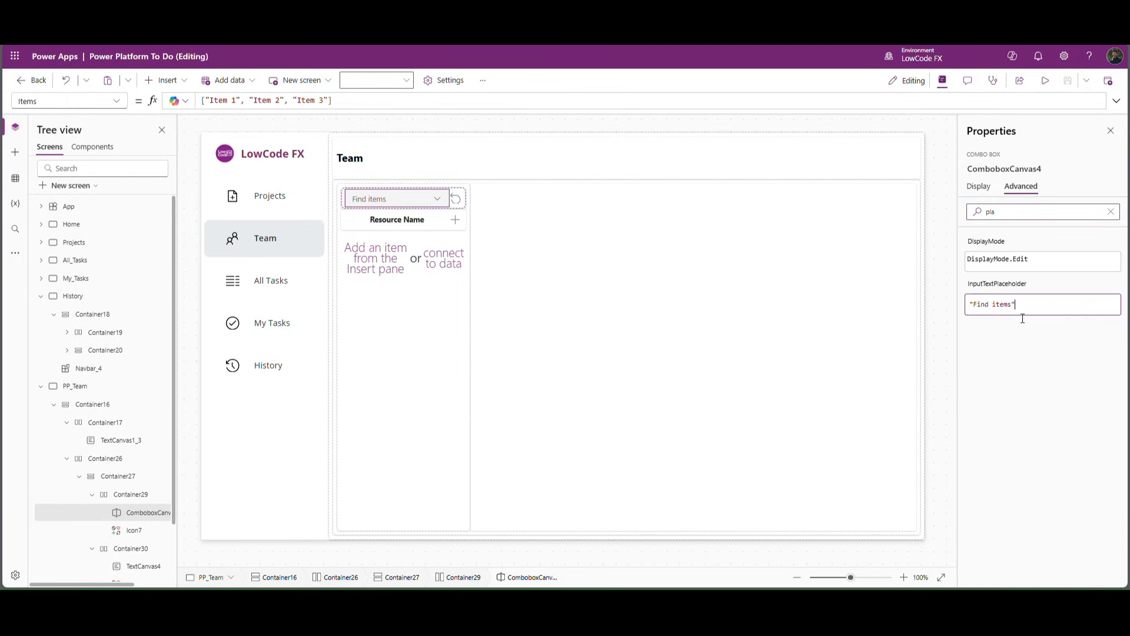
pyautogui.moveTo(1012, 305); pyautogui.dragTo(983, 308)
pyautogui.write('Search Res')
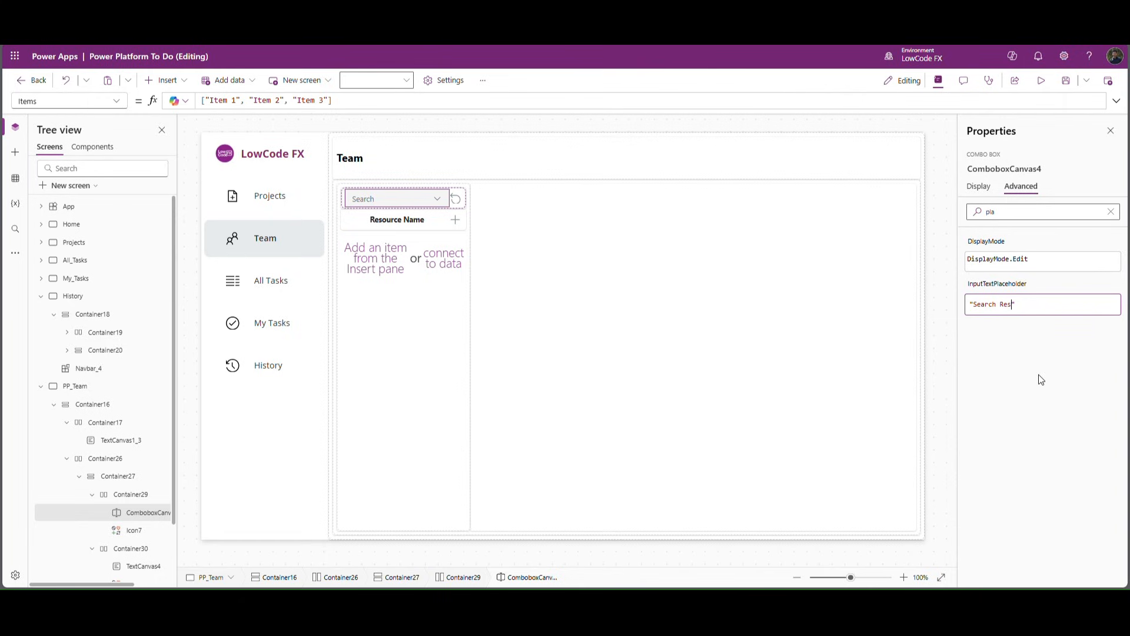
pyautogui.write('ou')
pyautogui.press('BackSpace')
pyautogui.press('BackSpace')
pyautogui.write('ource')
pyautogui.click(1041, 380)
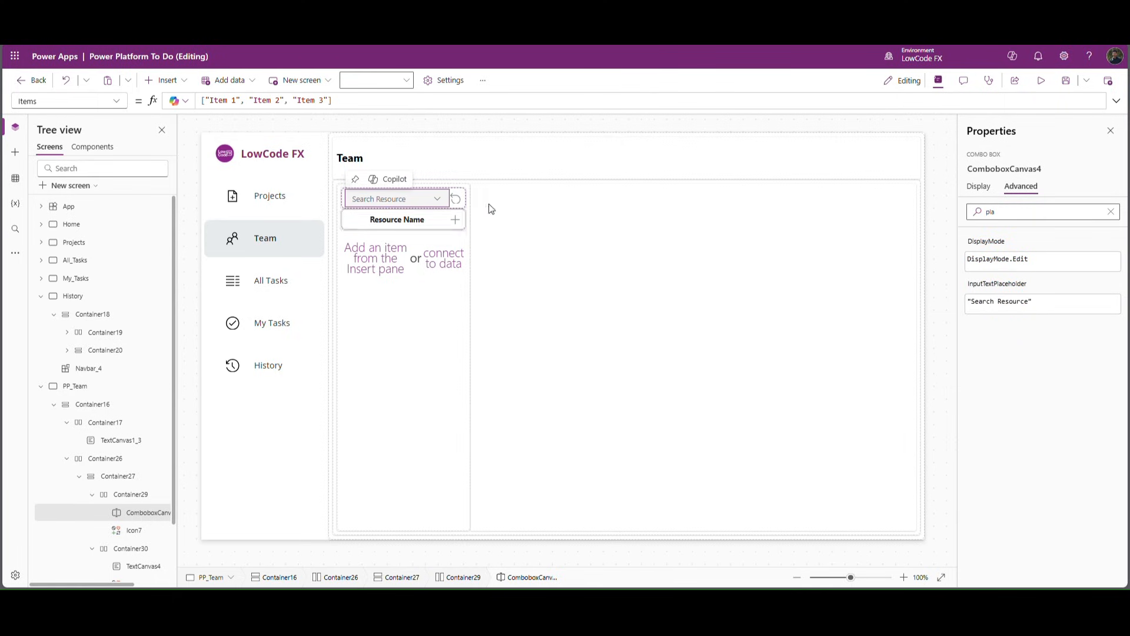
pyautogui.click(874, 522)
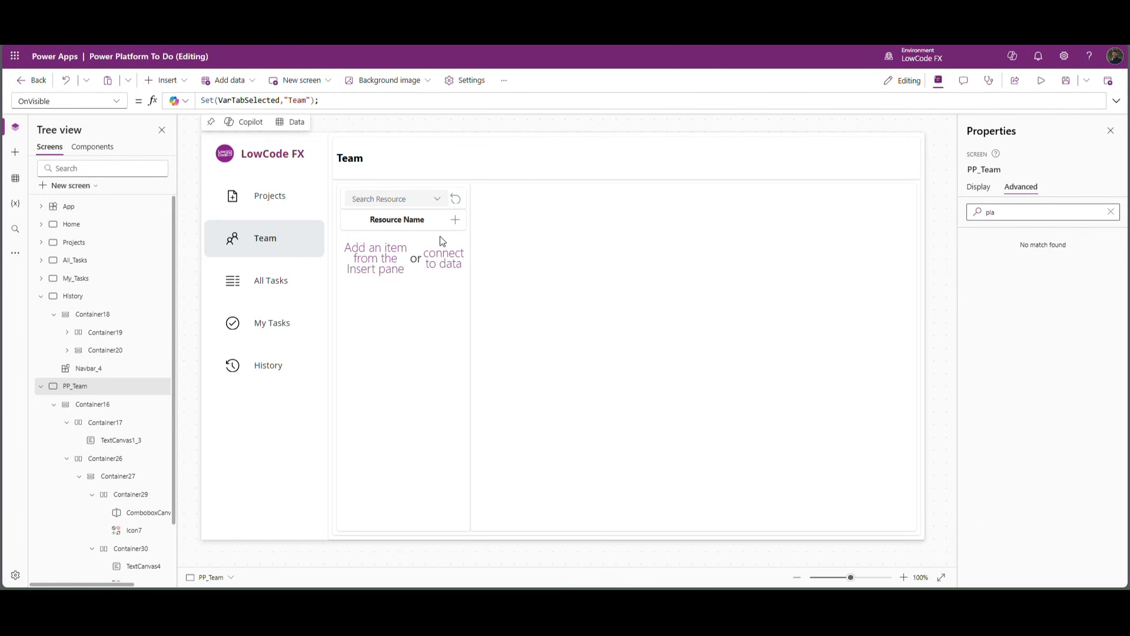
# Step: Connect the gallery below the Resource Name row to the PP_Employee_Details table and set its template size to 50
pyautogui.click(416, 330)
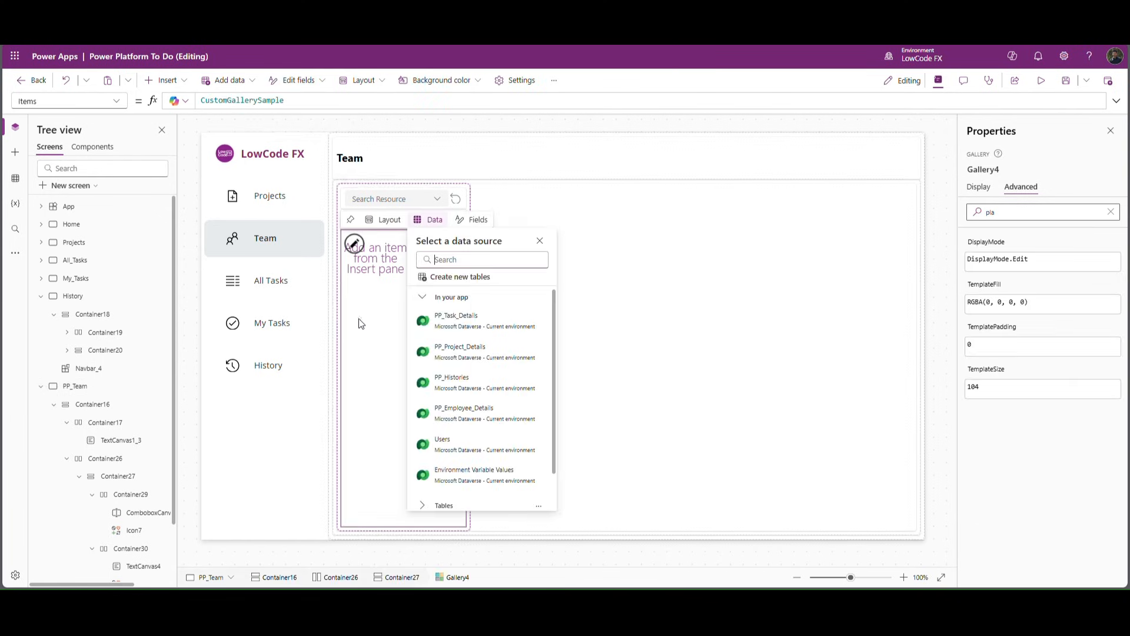
pyautogui.click(448, 412)
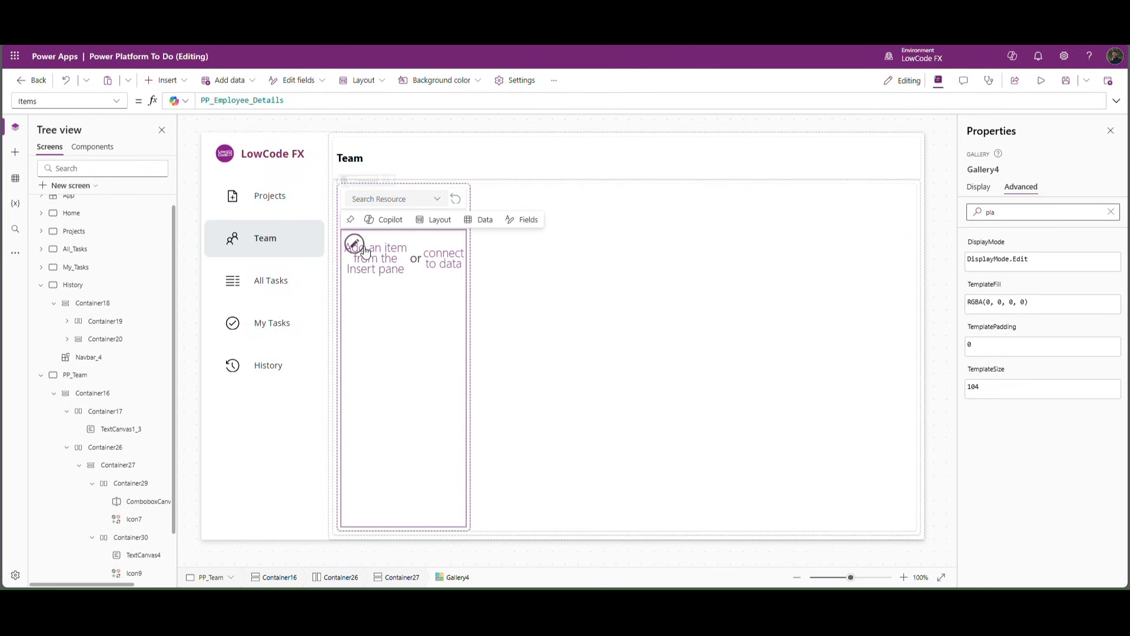
pyautogui.click(979, 187)
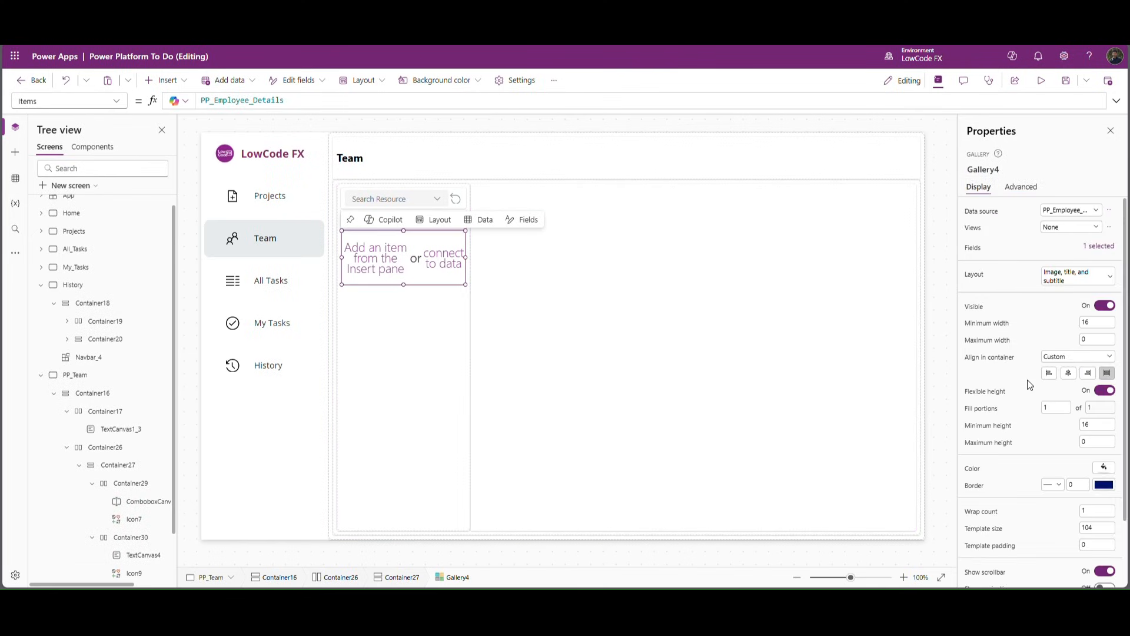
pyautogui.scroll(-2, 1022, 488)
pyautogui.moveTo(1103, 452); pyautogui.dragTo(1022, 440)
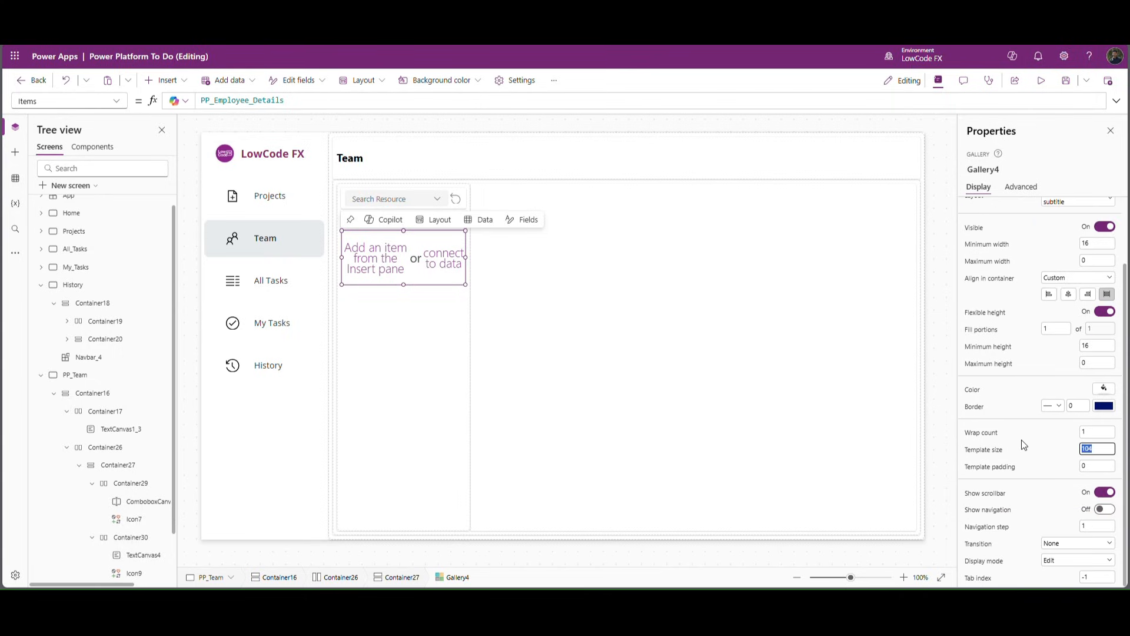
pyautogui.write('50')
pyautogui.press('Return')
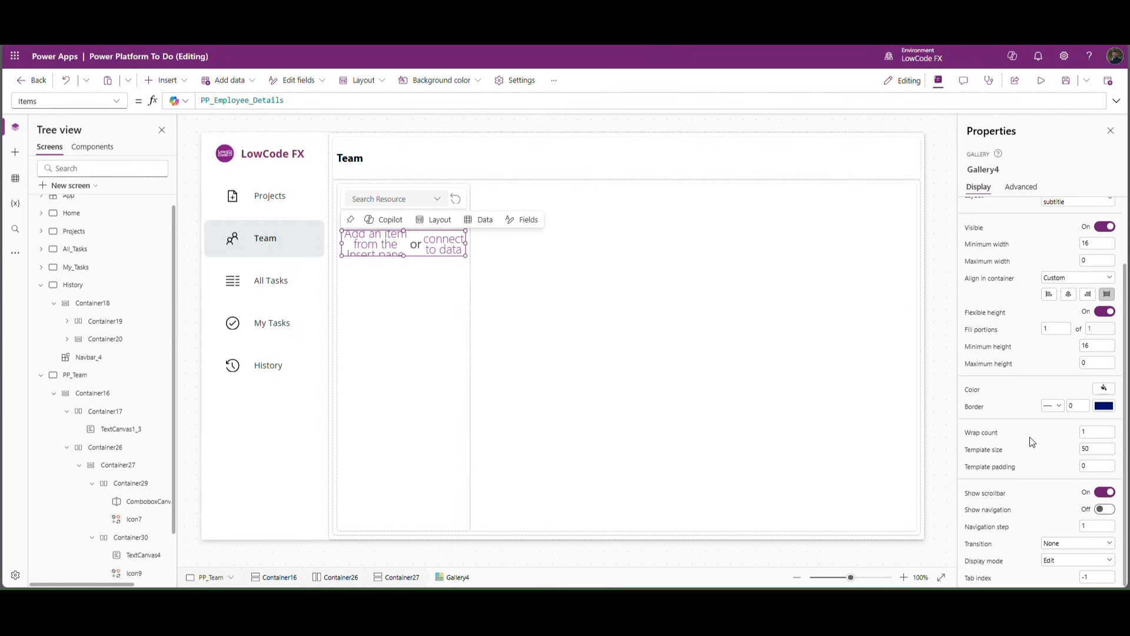
# Step: Insert a horizontal container into the gallery's item template
pyautogui.click(15, 152)
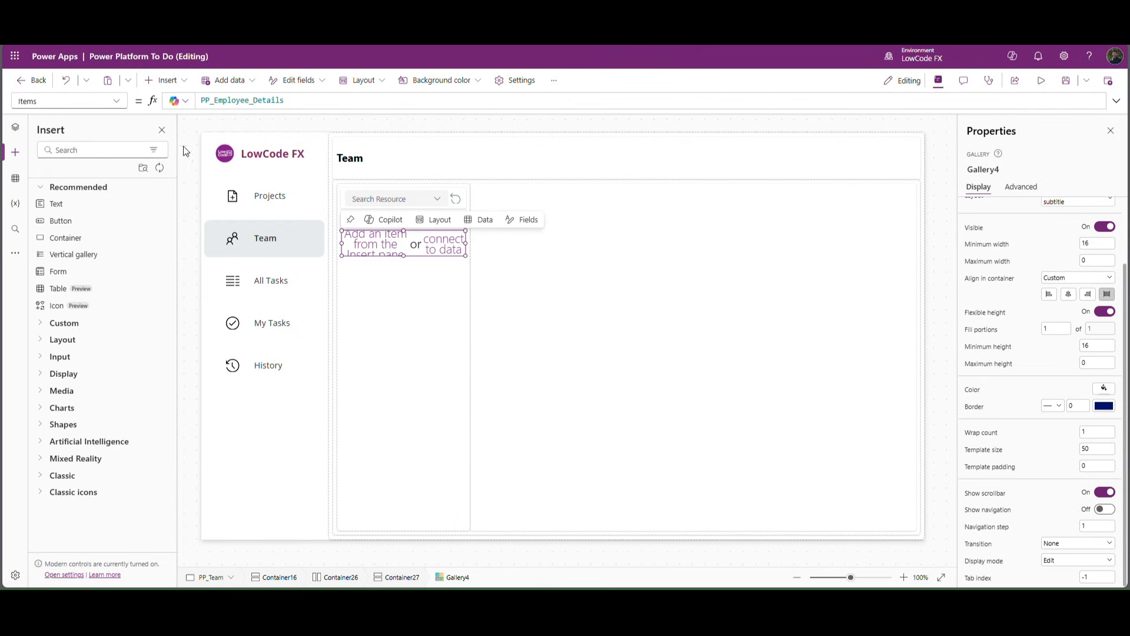
pyautogui.click(177, 80)
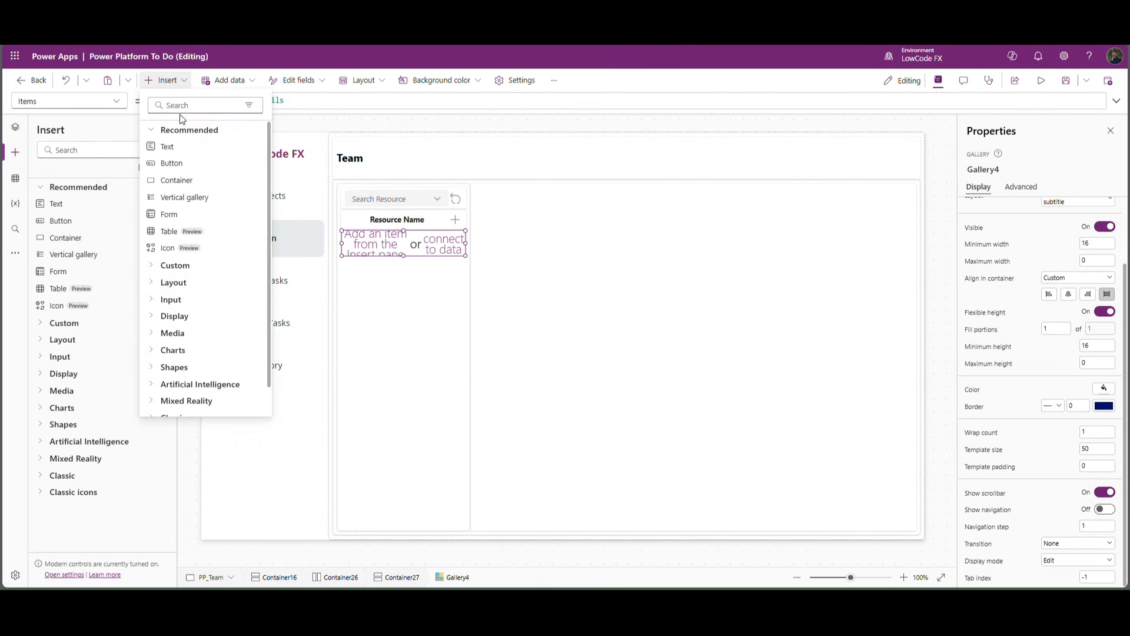
pyautogui.write('hor')
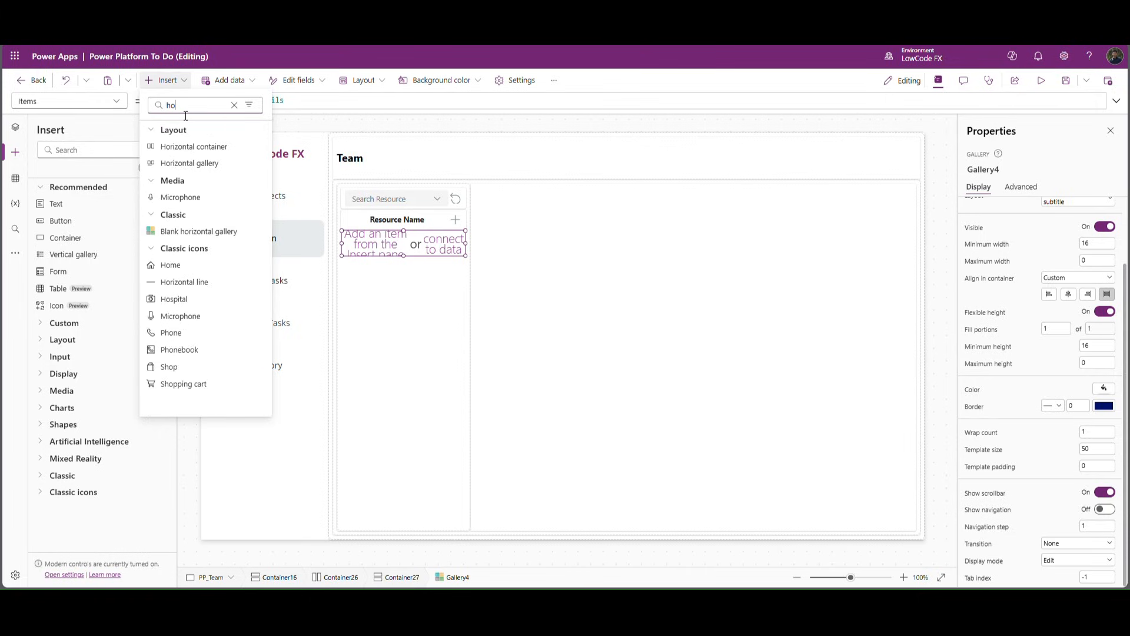
pyautogui.click(203, 150)
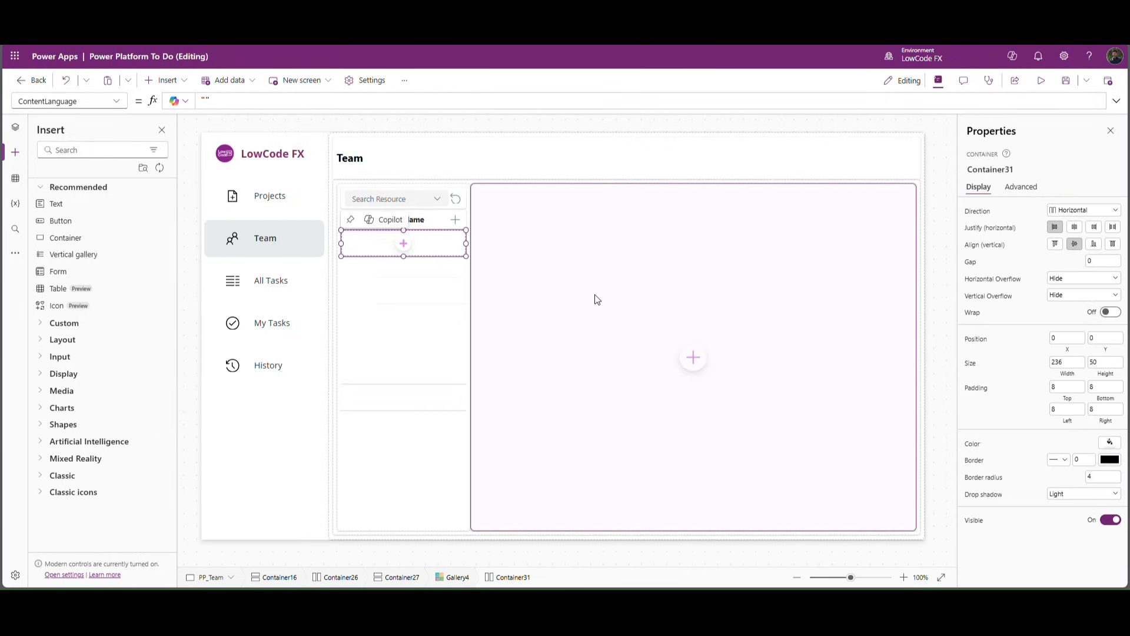
# Step: Add a Text control inside the gallery's horizontal container and turn on its flexible width
pyautogui.click(404, 245)
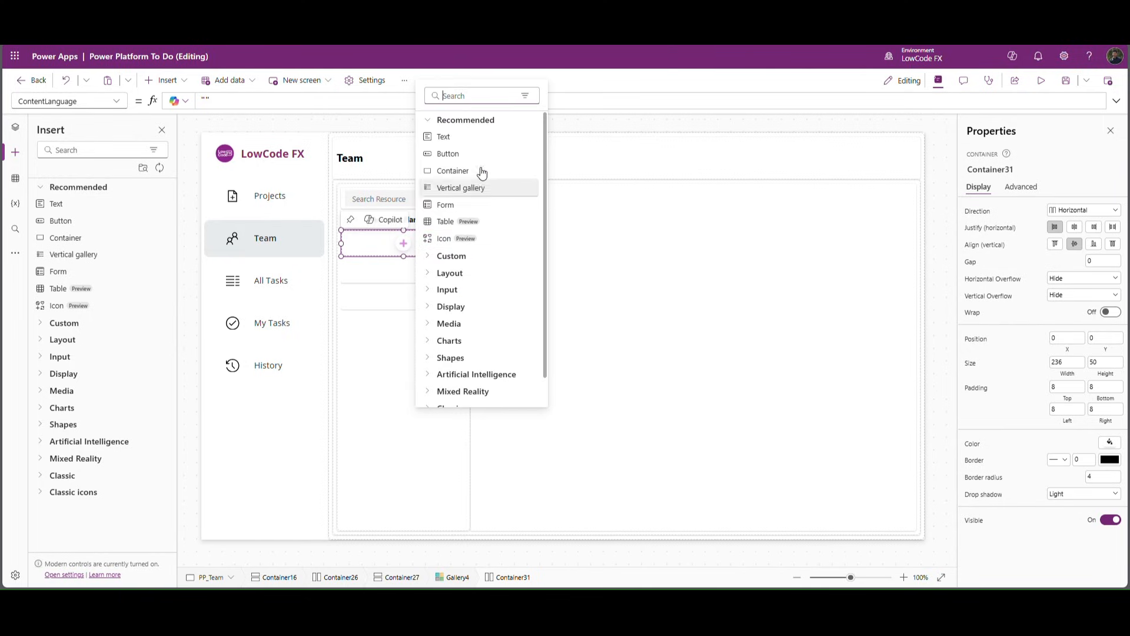
pyautogui.click(465, 137)
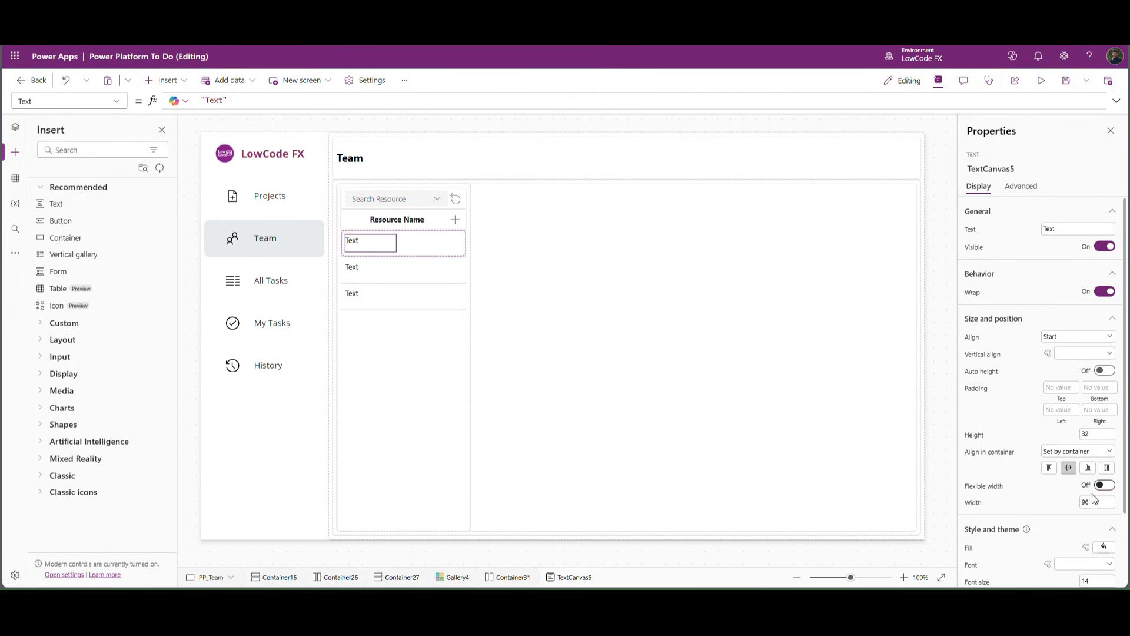
pyautogui.click(1101, 495)
# Step: Insert a classic Right icon into the gallery's horizontal container beside the text
pyautogui.click(438, 263)
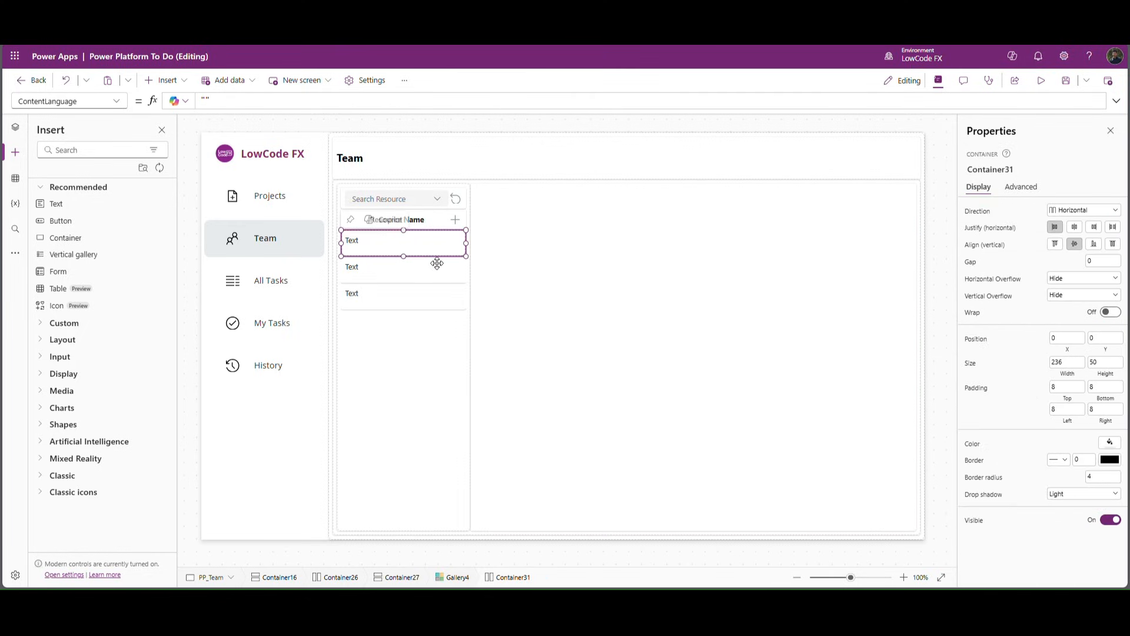
pyautogui.click(180, 82)
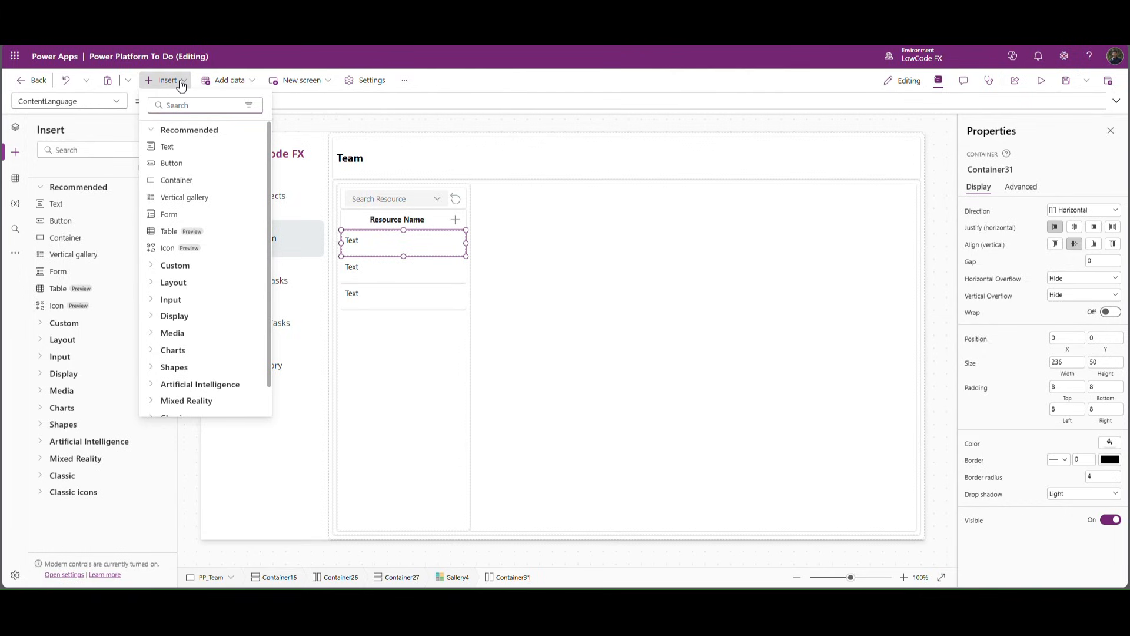
pyautogui.write('righ')
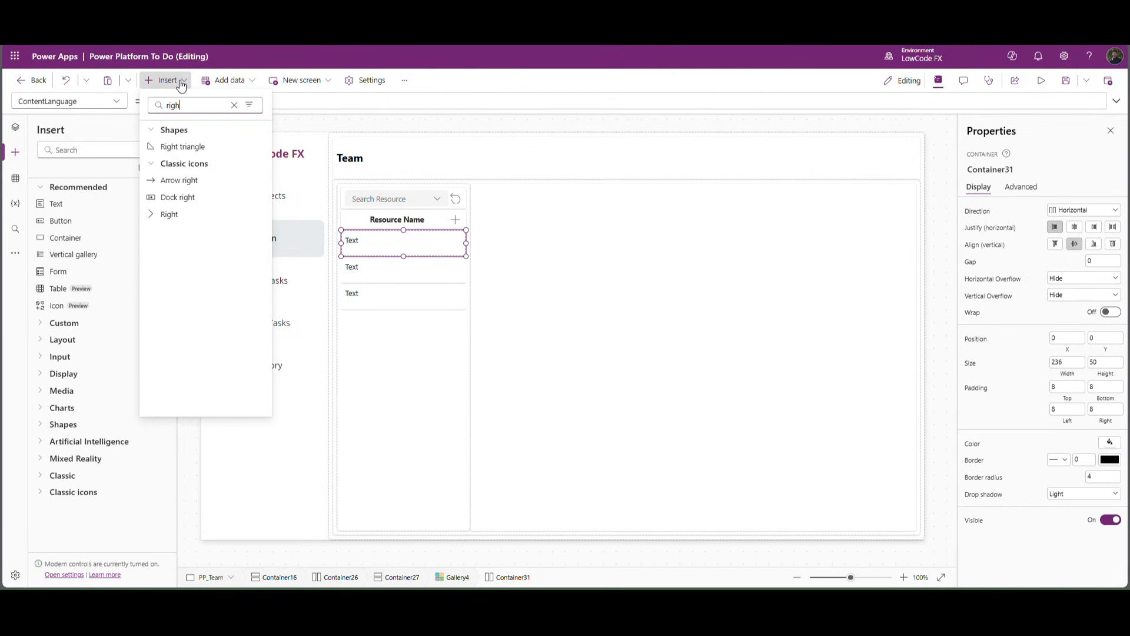
pyautogui.click(169, 215)
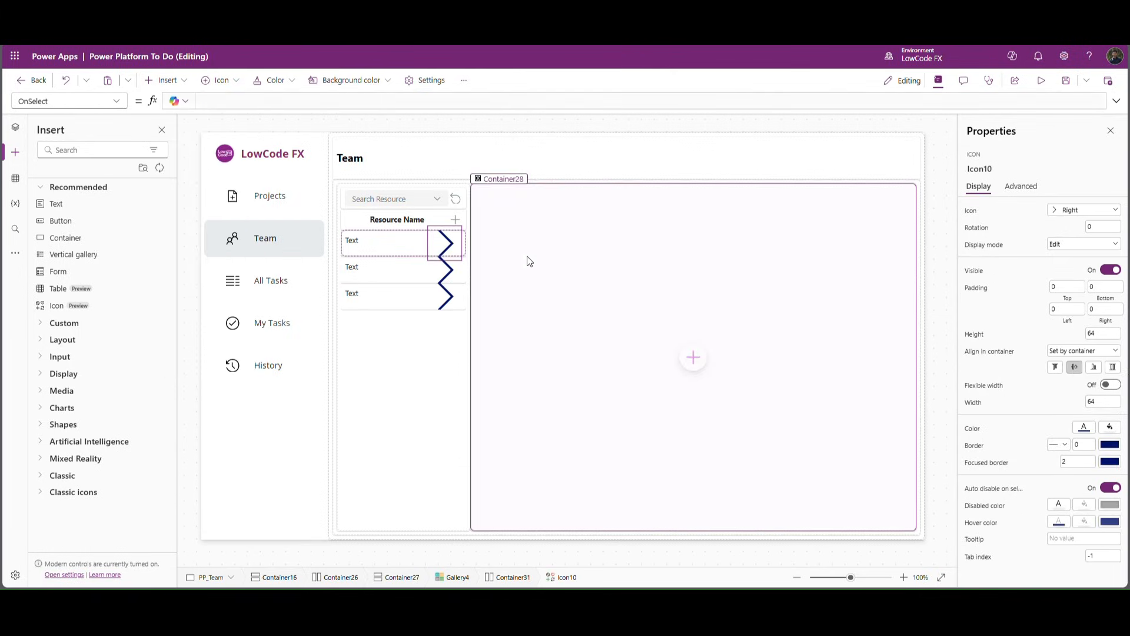
# Step: Set the Right icon's width and height to 25 and its padding to 2 on all four sides
pyautogui.click(1110, 402)
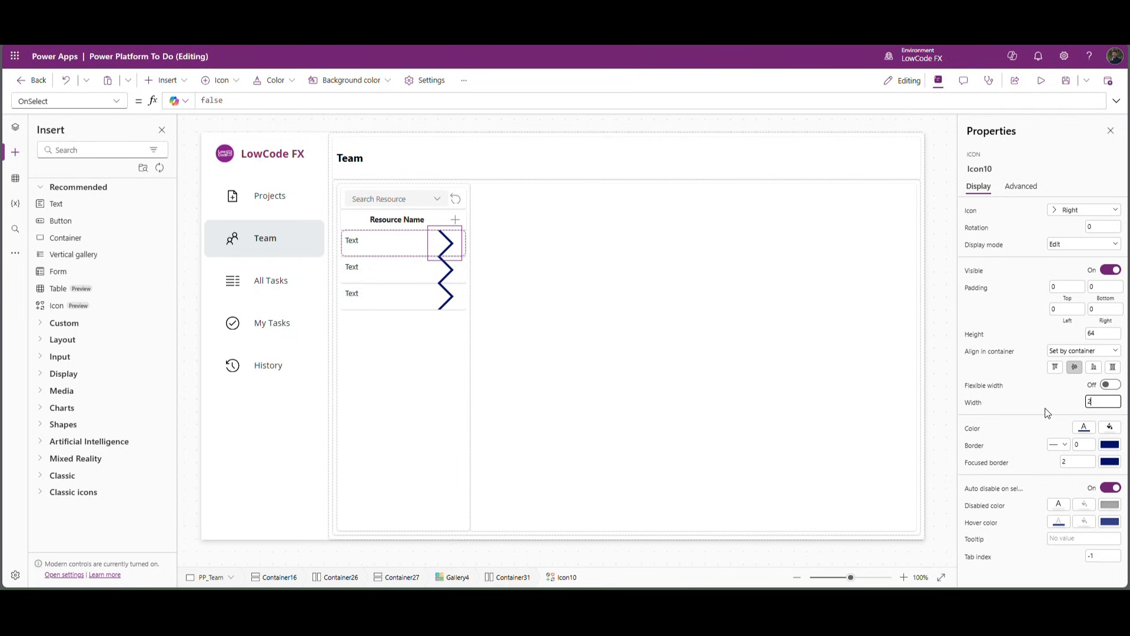
pyautogui.click(1102, 333)
pyautogui.write('25')
pyautogui.click(1071, 311)
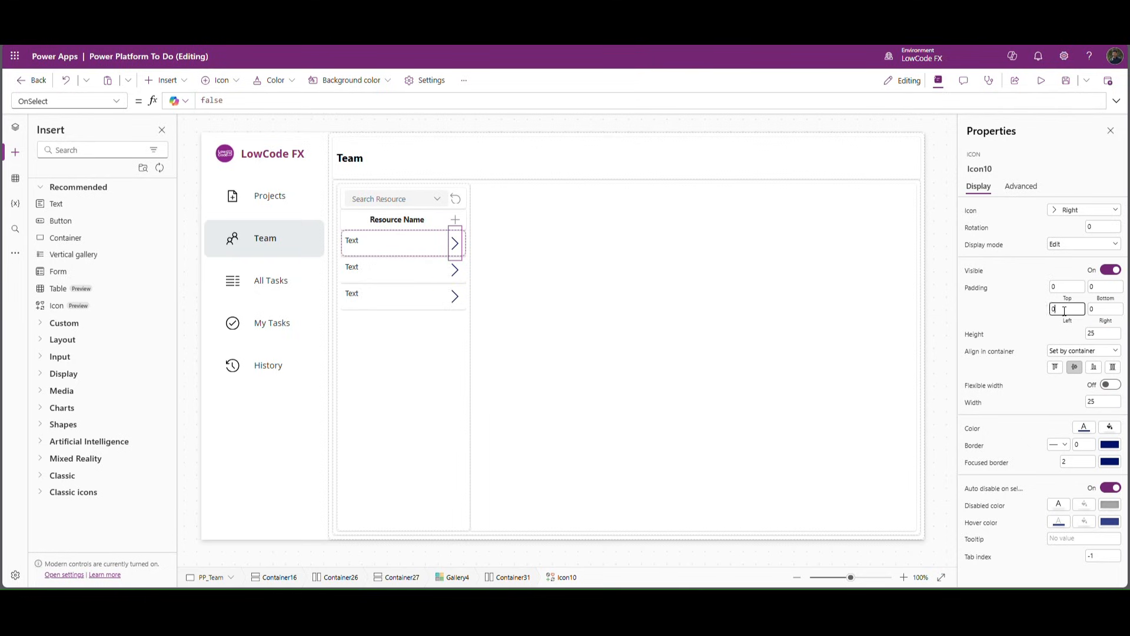
pyautogui.click(1073, 289)
pyautogui.write('2')
pyautogui.click(1103, 288)
pyautogui.write('2')
pyautogui.click(1110, 310)
pyautogui.write('2')
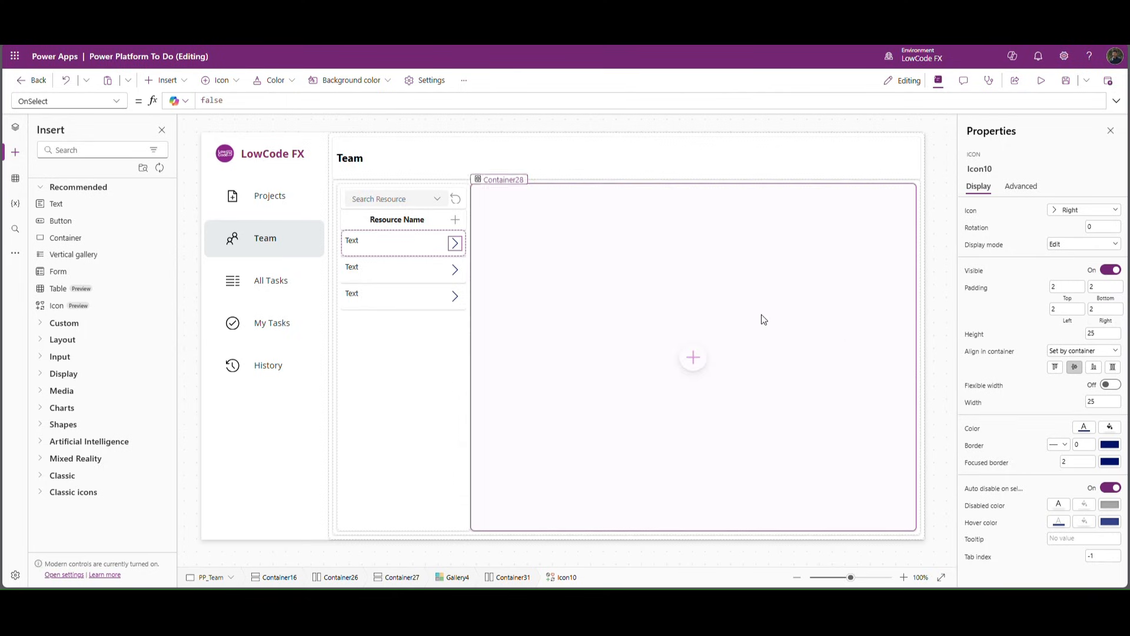
# Step: Change the Right icon's color to the grey theme color
pyautogui.click(1085, 428)
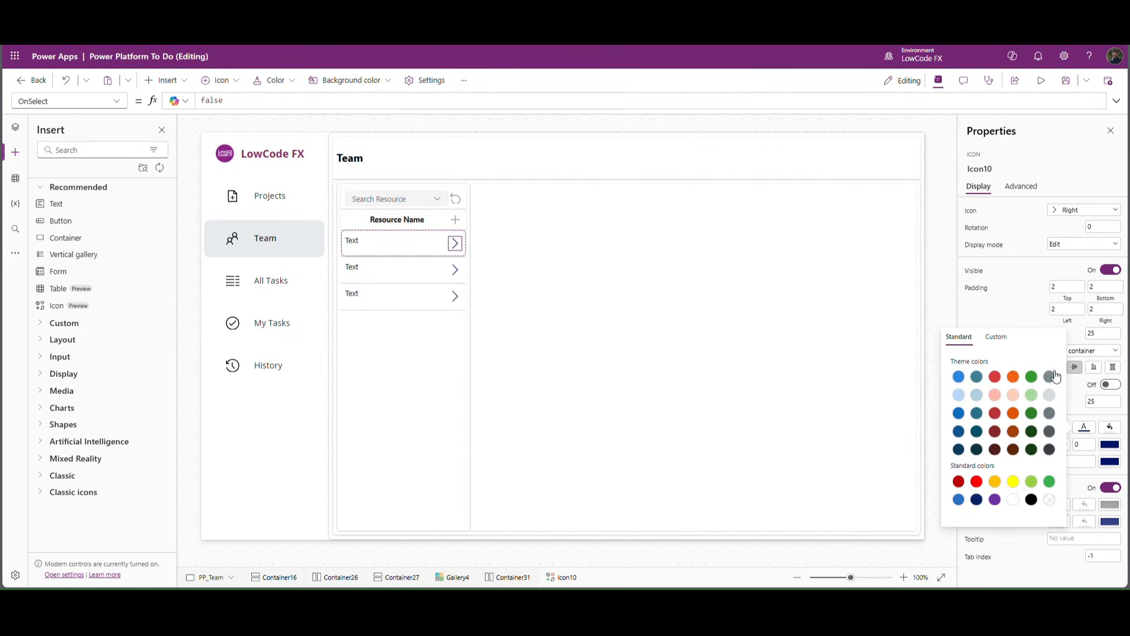
pyautogui.click(1022, 291)
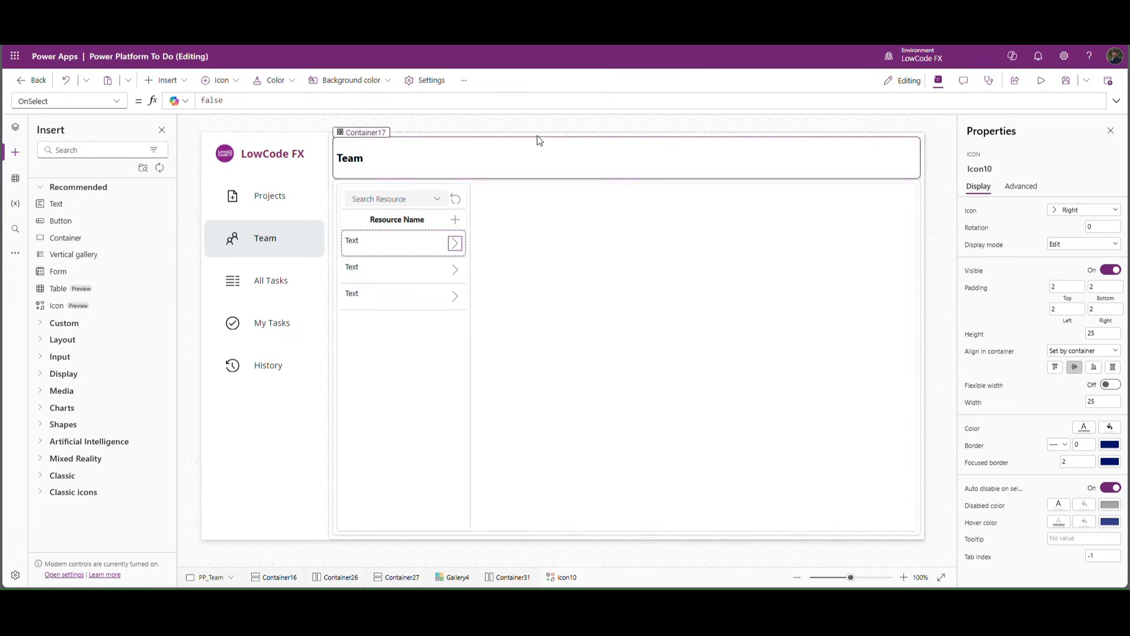
pyautogui.click(650, 204)
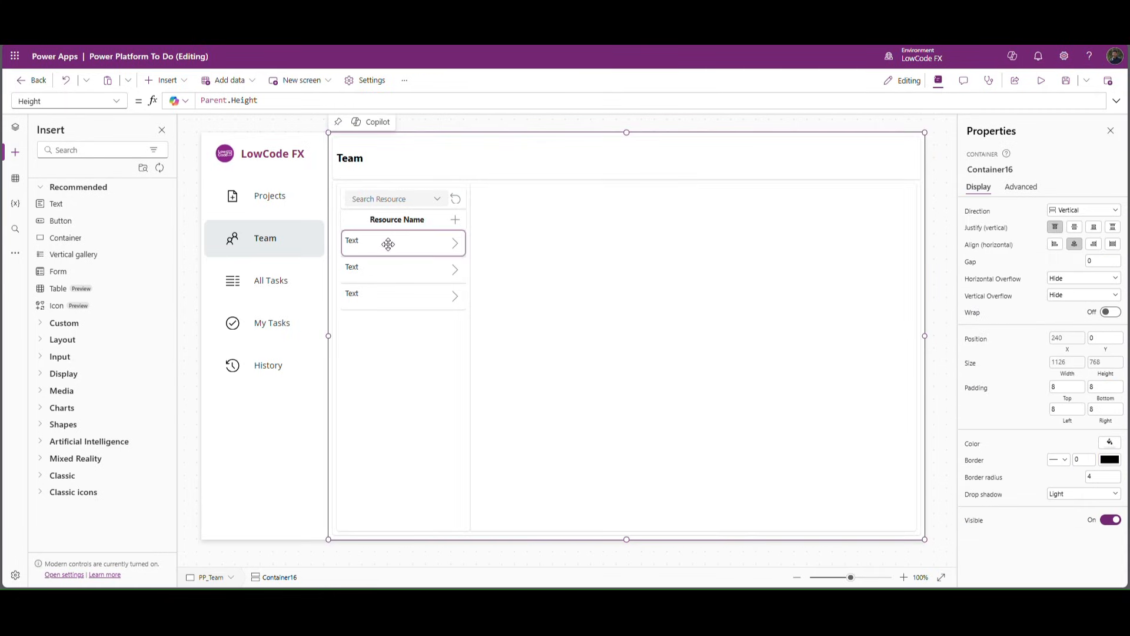
# Step: Set the vertical alignment of the gallery's text control to Middle
pyautogui.click(358, 247)
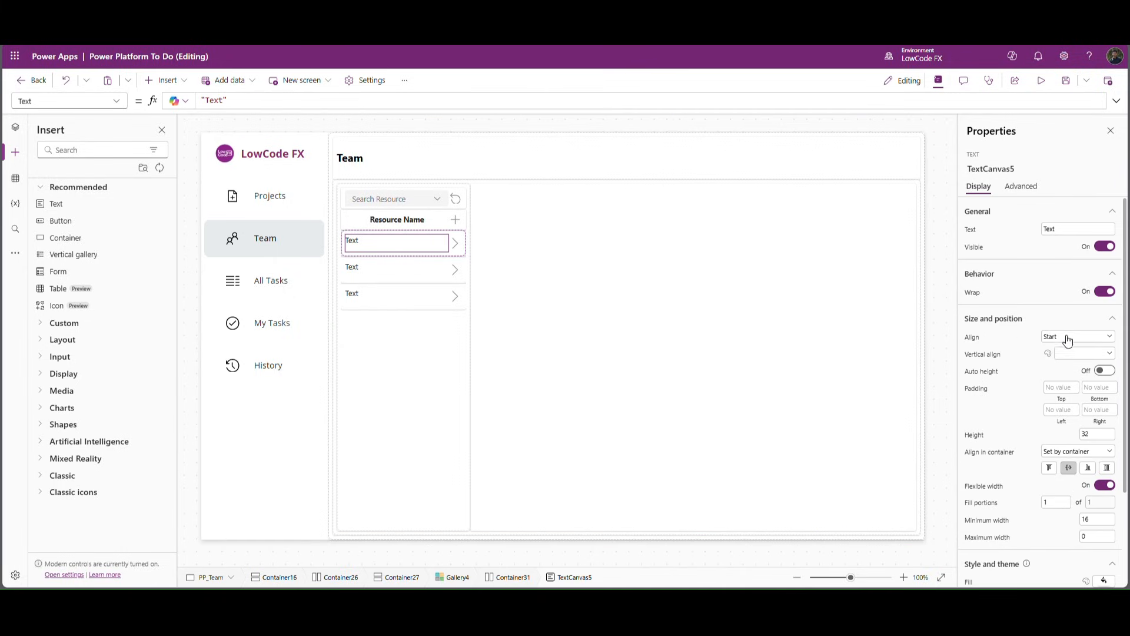
pyautogui.click(1074, 357)
pyautogui.click(1068, 380)
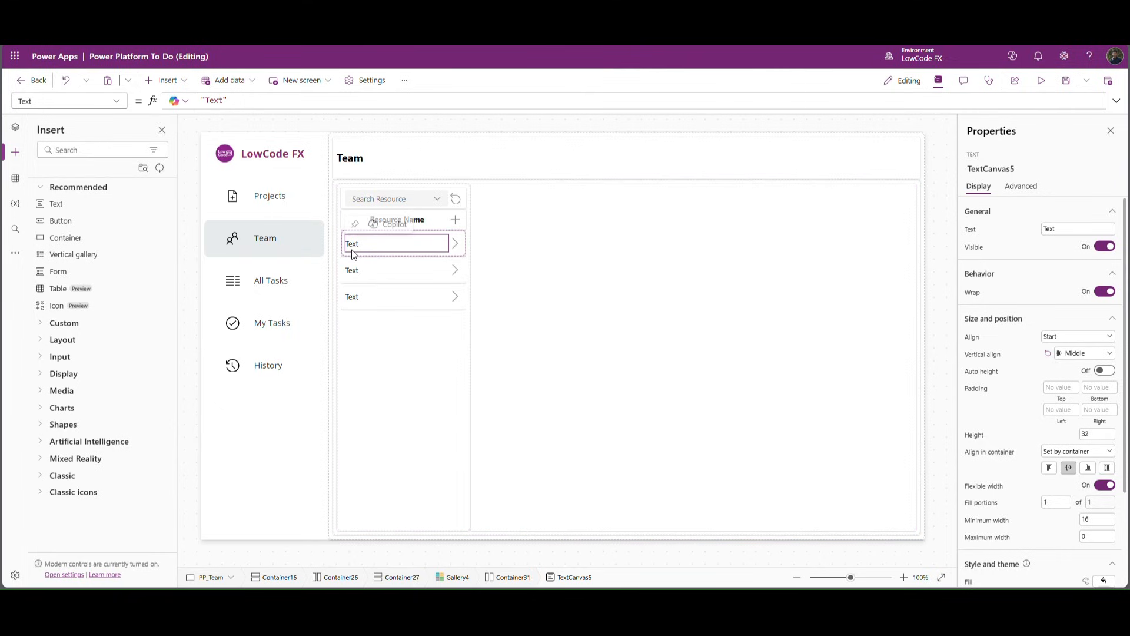
# Step: Set the gallery text control's Text to ThisItem.Employee_Name and its left padding to 5
pyautogui.moveTo(236, 101); pyautogui.dragTo(140, 103)
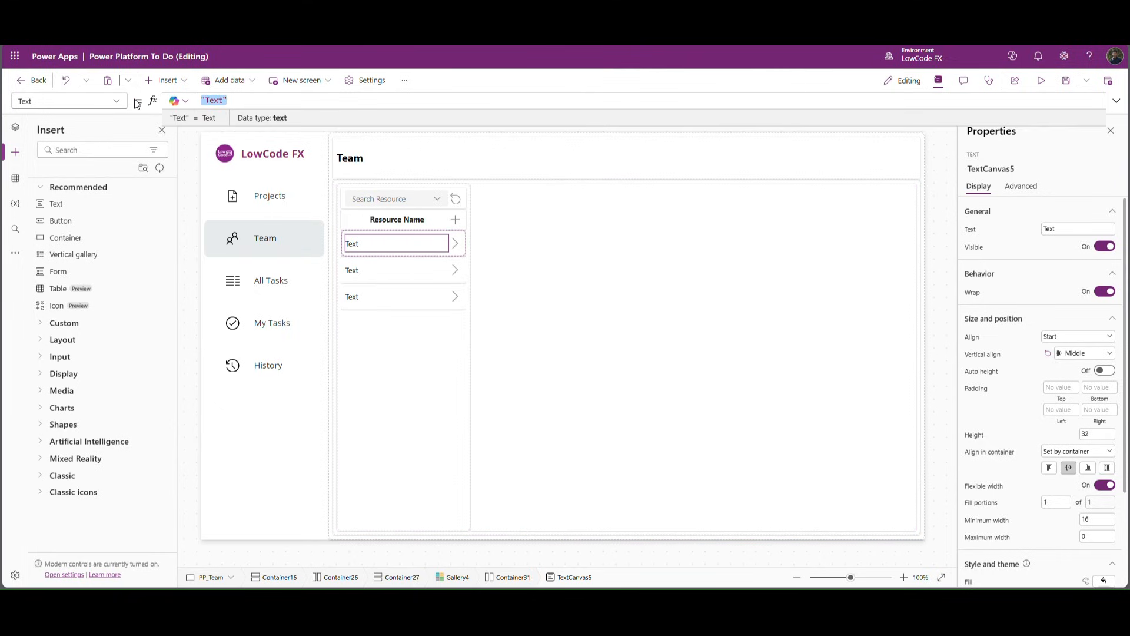
pyautogui.write('ThisItem')
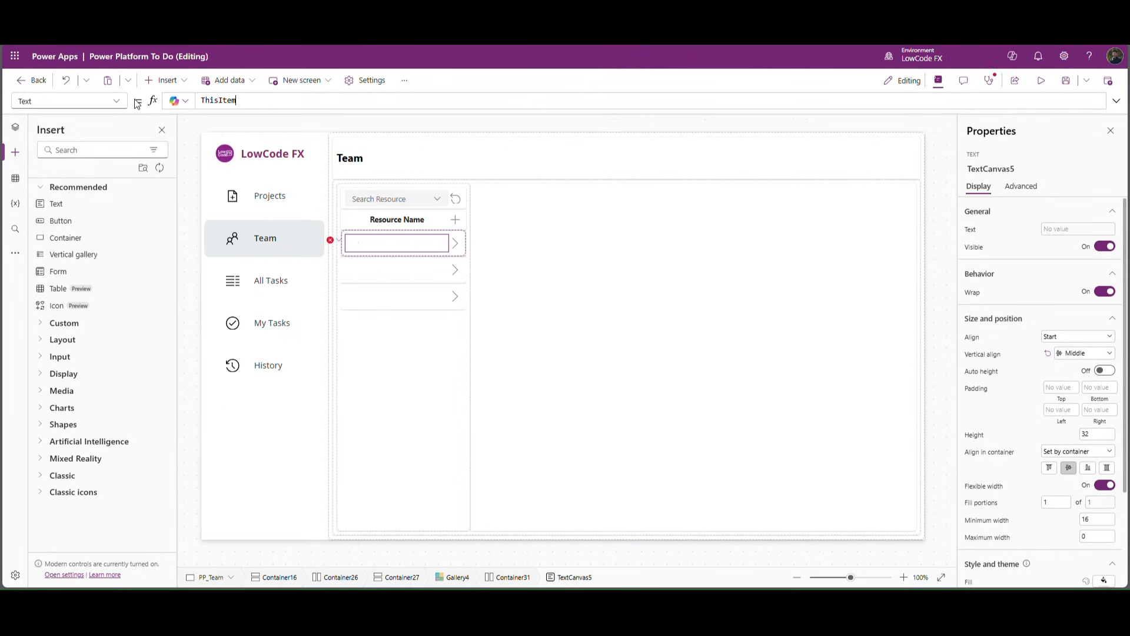
pyautogui.write('.')
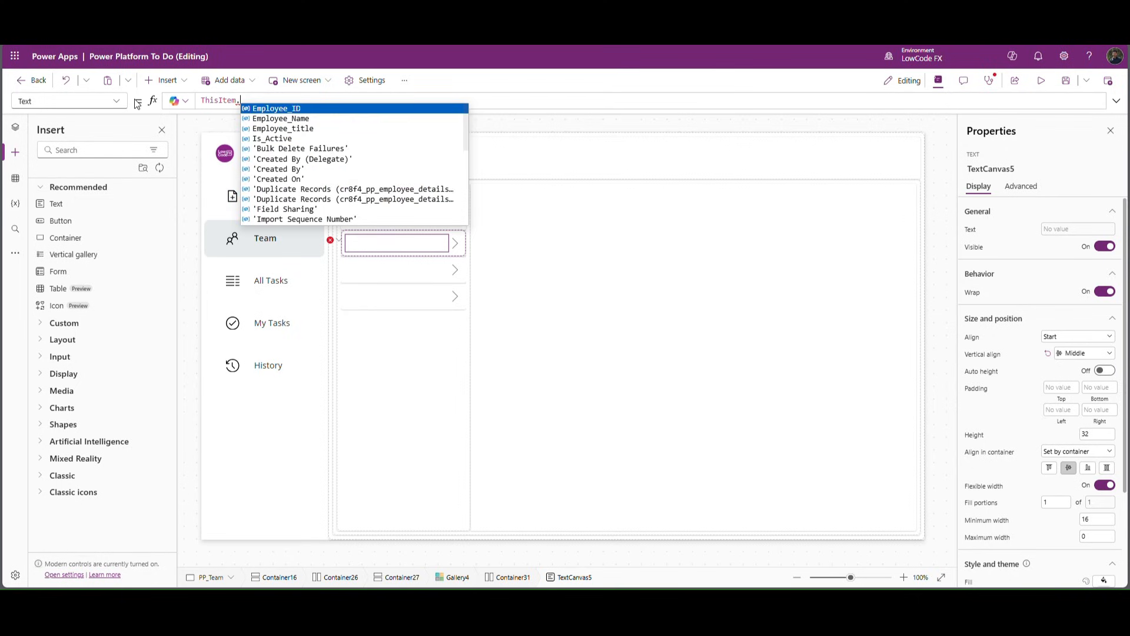
pyautogui.click(281, 119)
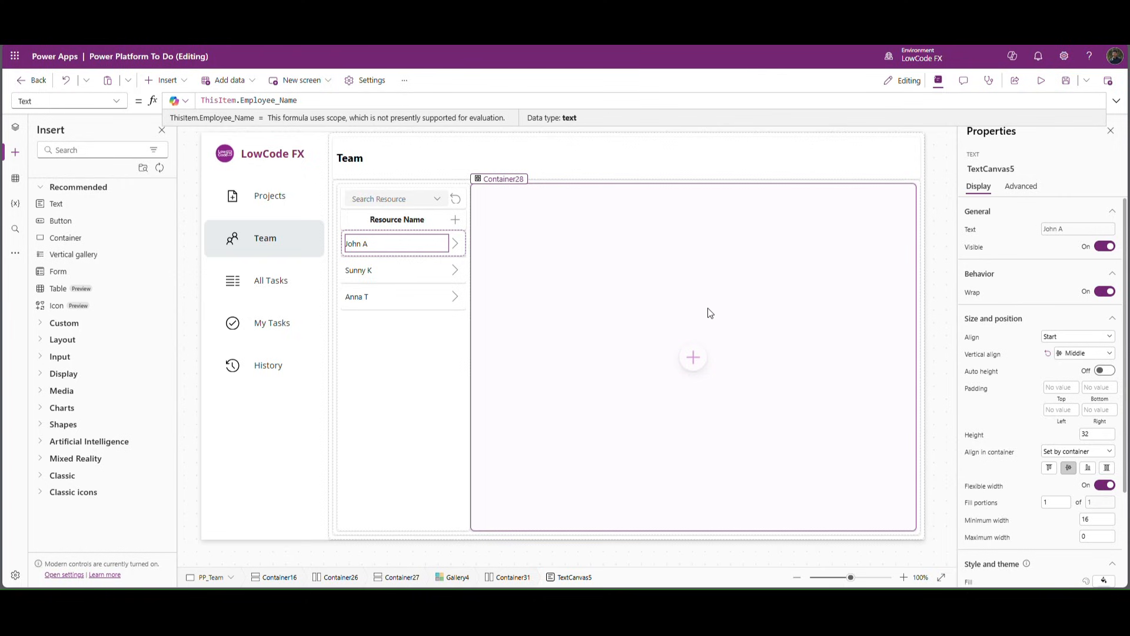
pyautogui.click(1070, 414)
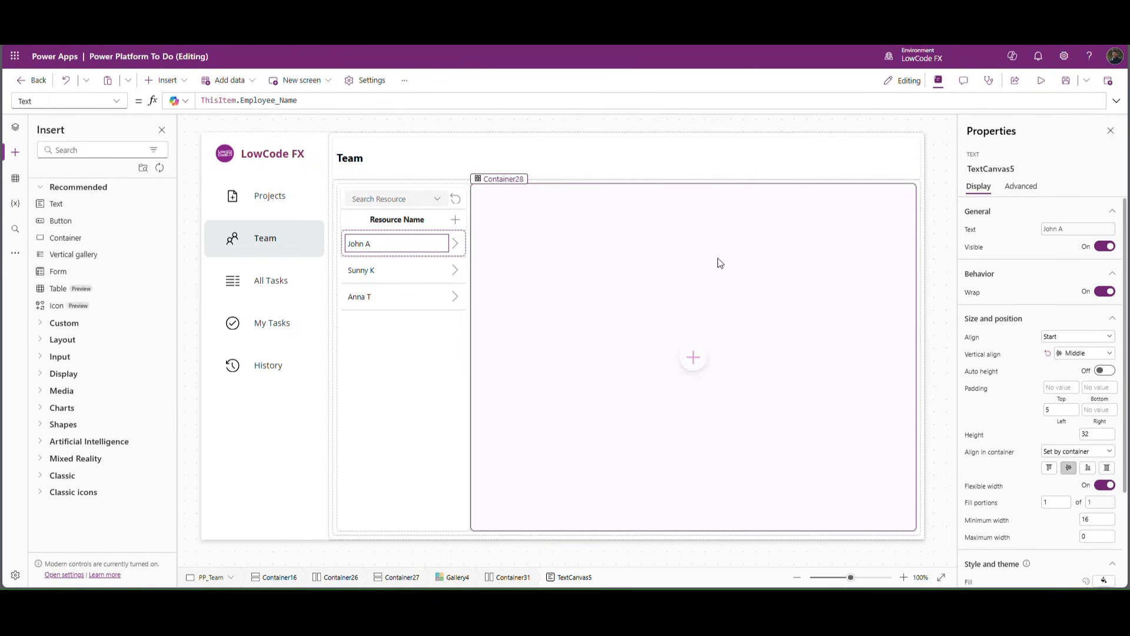
# Step: Preview the PP_Team screen to check how wide the gallery rows are at full size
pyautogui.click(935, 168)
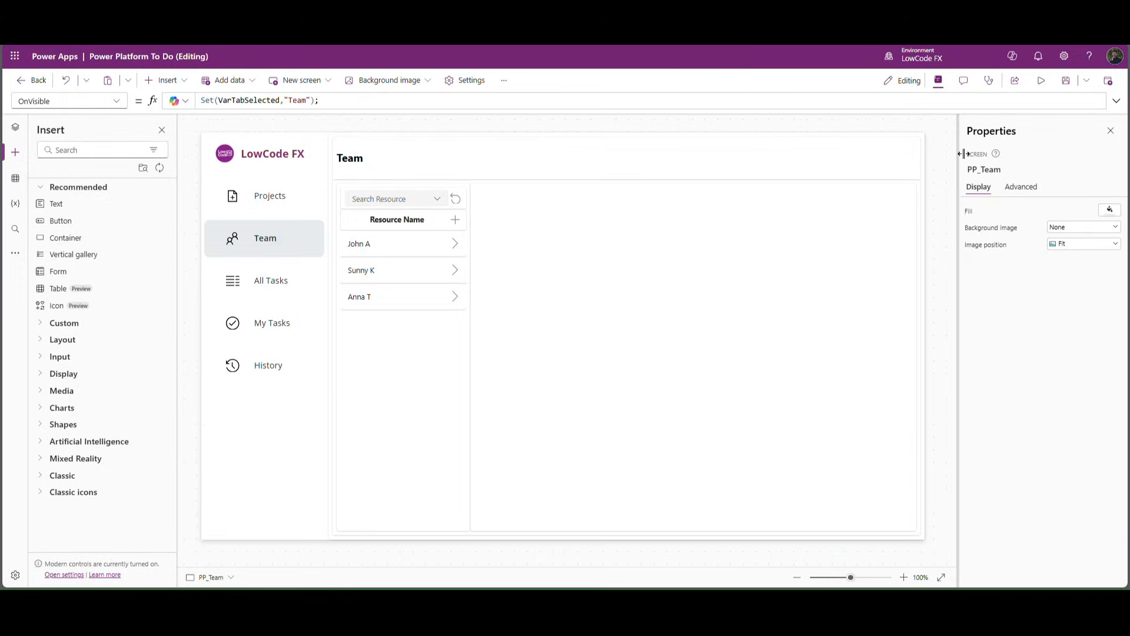
pyautogui.click(1043, 82)
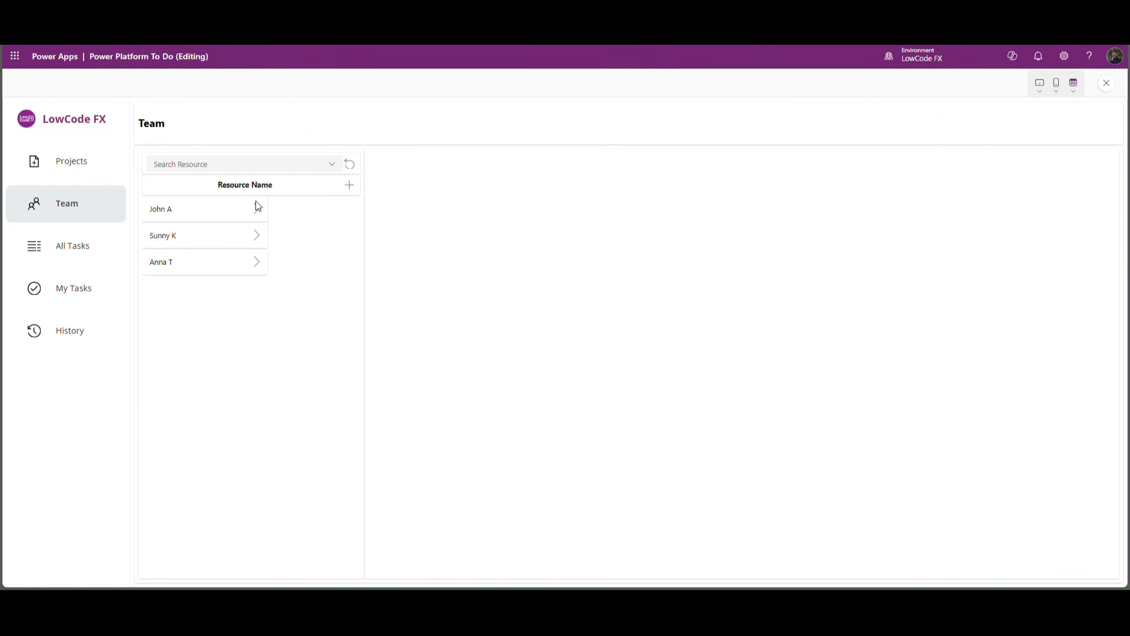
pyautogui.click(1107, 82)
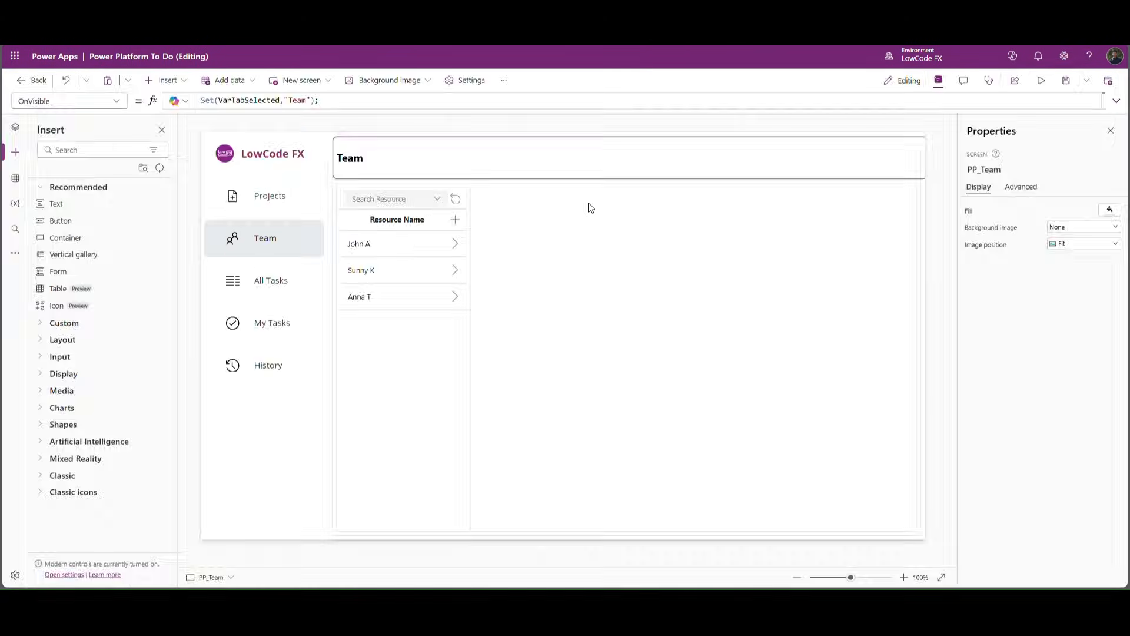
# Step: Set the Width of the horizontal container inside the resource gallery to Parent.Width
pyautogui.click(442, 254)
pyautogui.click(973, 363)
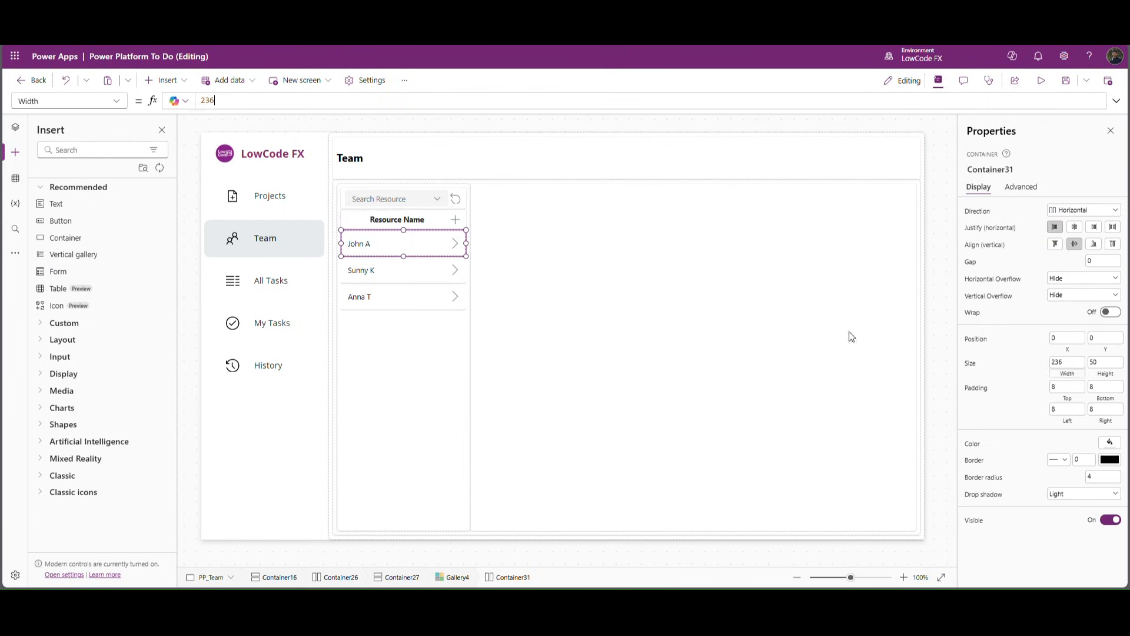
pyautogui.click(222, 102)
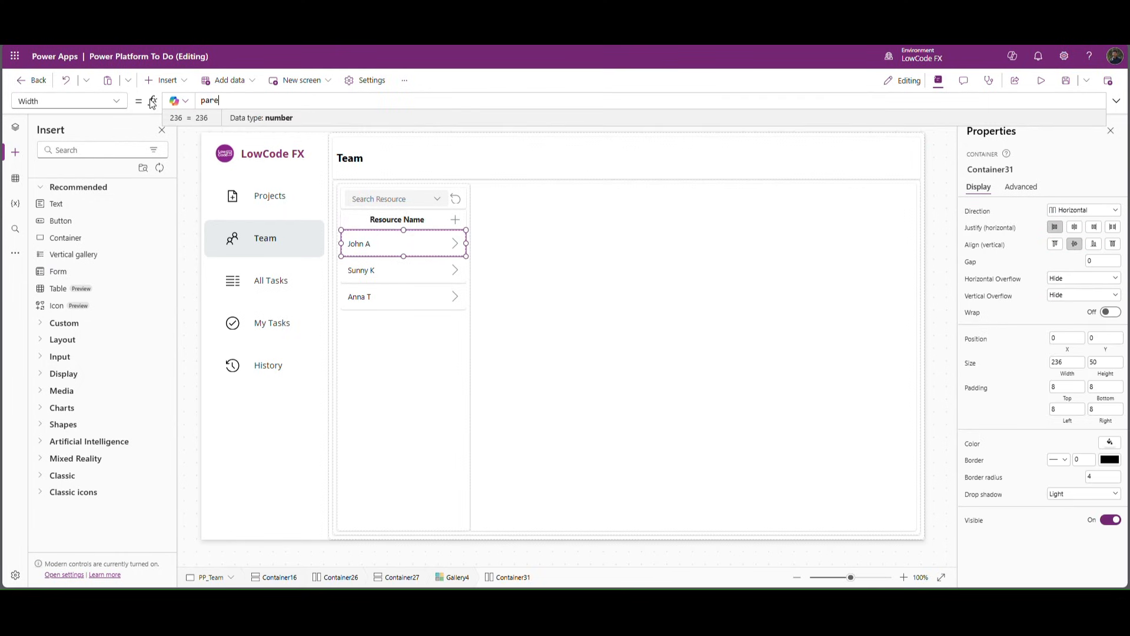
pyautogui.write('parent.Width')
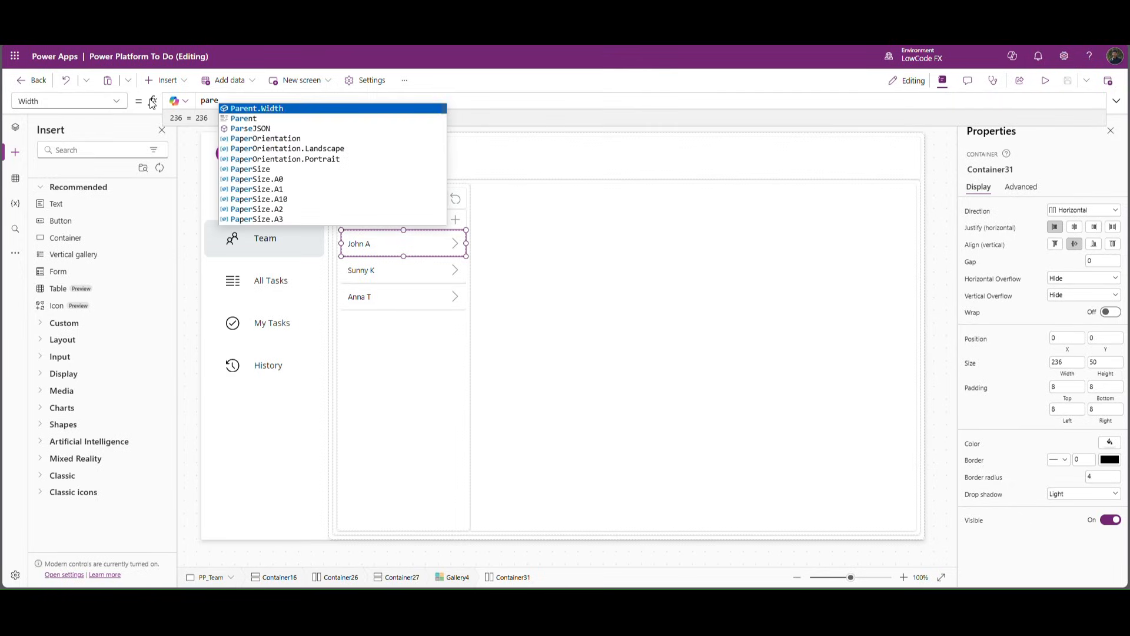
# Step: Preview the screen to check the gallery row width and try the Search Resource combo box
pyautogui.click(1040, 81)
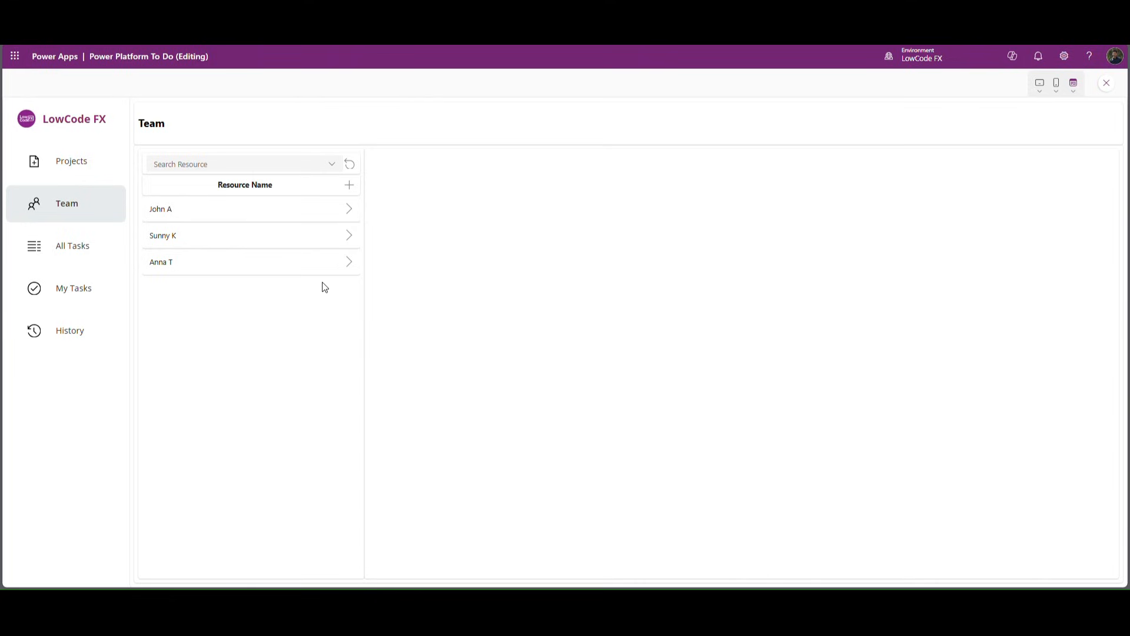
pyautogui.click(327, 167)
pyautogui.click(334, 170)
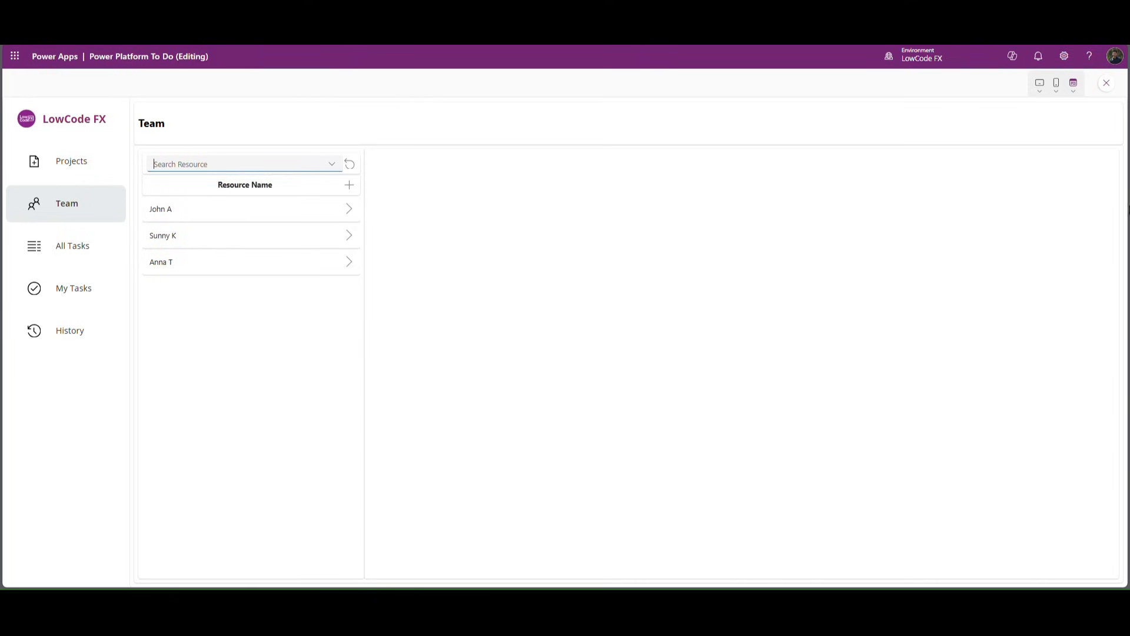
pyautogui.click(1106, 83)
# Step: Set the Search Resource combo box's Items to Distinct(PP_Employee_Details,Employee_Name)
pyautogui.click(412, 197)
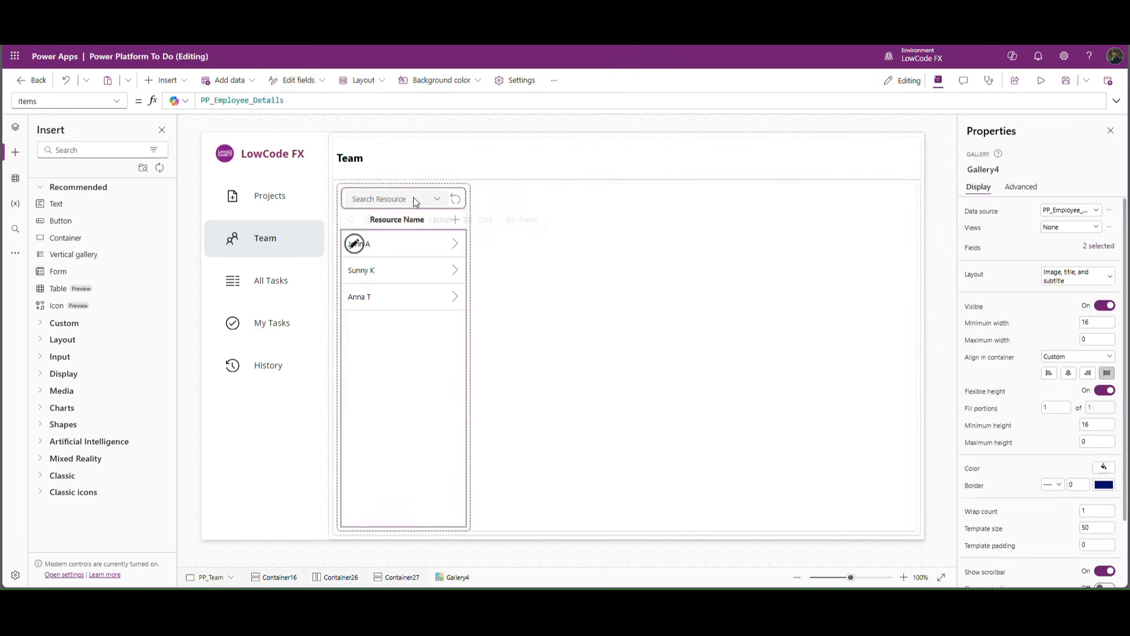
pyautogui.moveTo(351, 102); pyautogui.dragTo(164, 112)
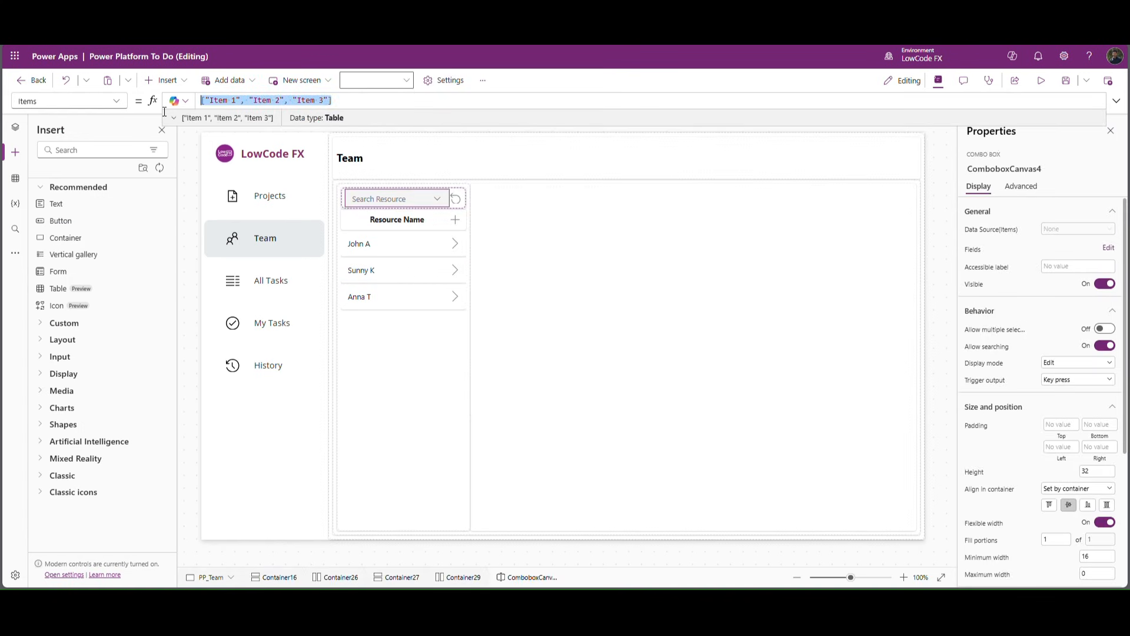
pyautogui.write('Distinct(')
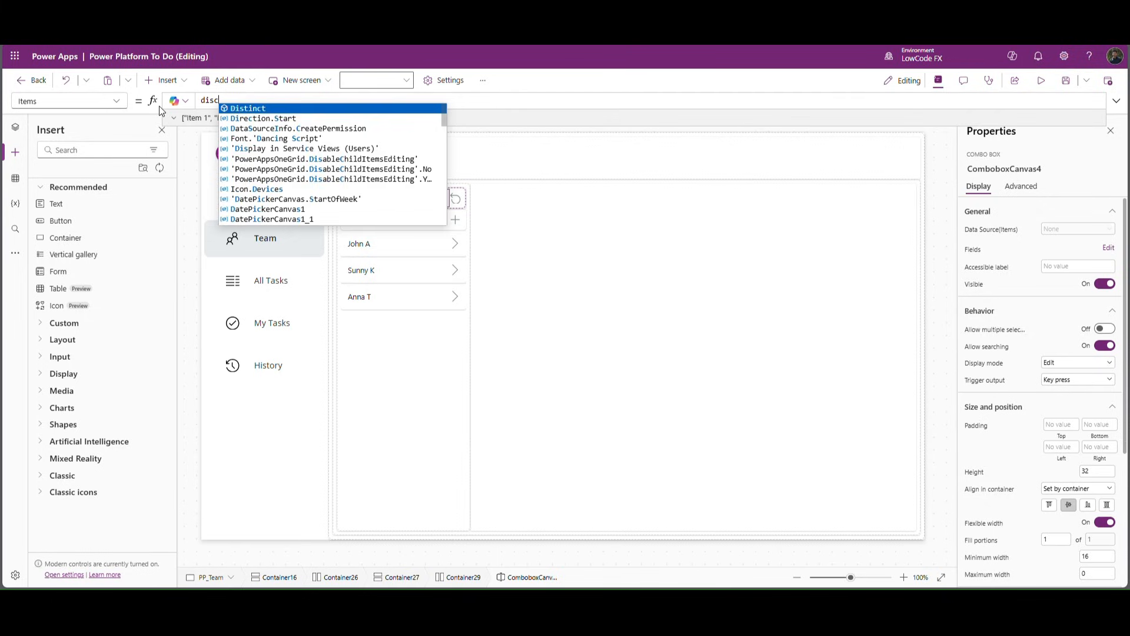
pyautogui.write('PP_Employee_Details,')
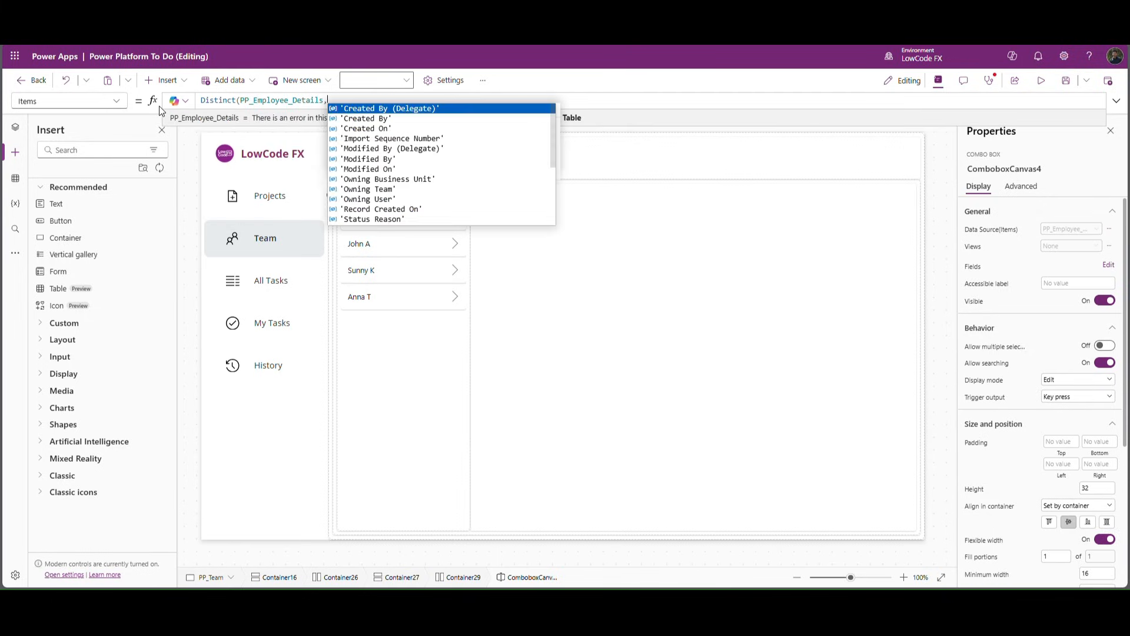
pyautogui.write('em')
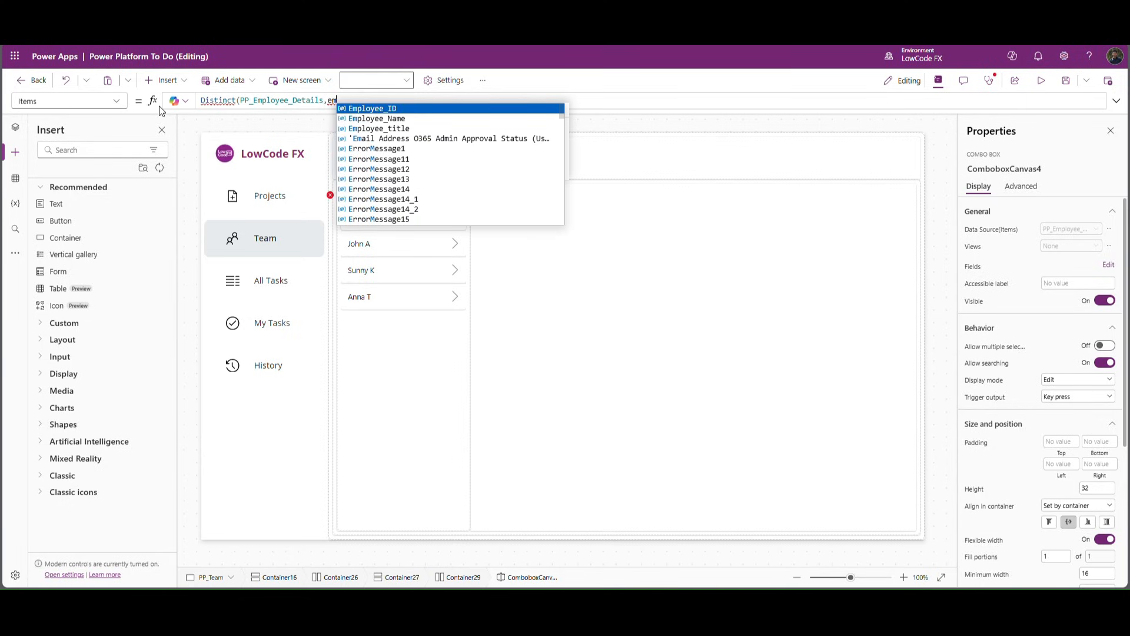
pyautogui.press('Down')
pyautogui.press('Tab')
pyautogui.write(')')
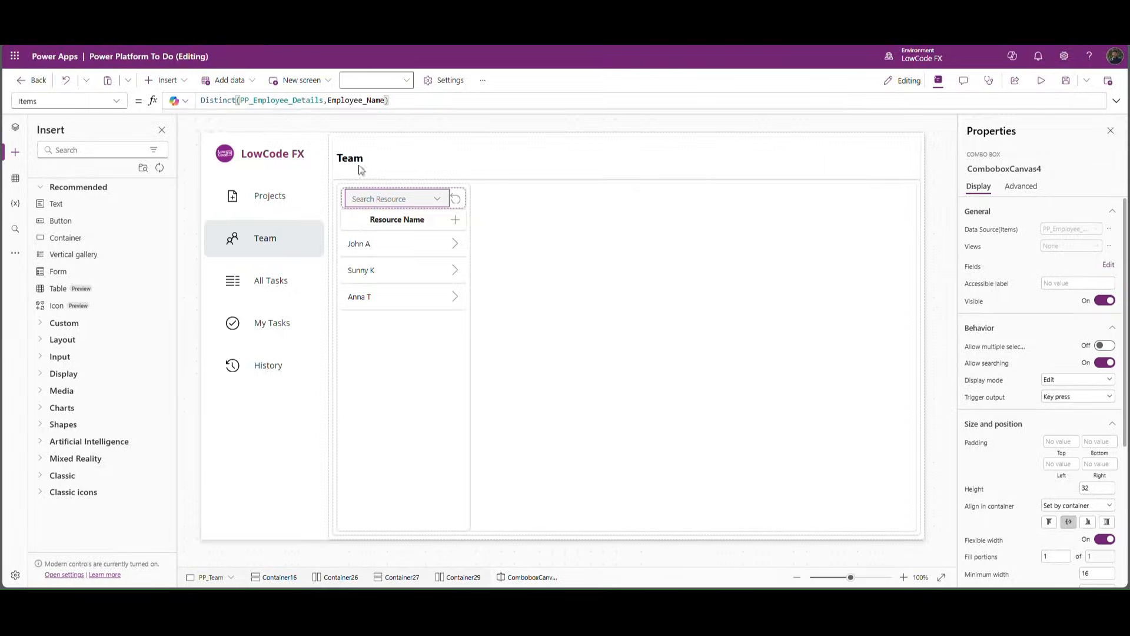
# Step: Preview the app and examine the choices offered by the Search Resource combo box
pyautogui.press('F5')
pyautogui.click(333, 164)
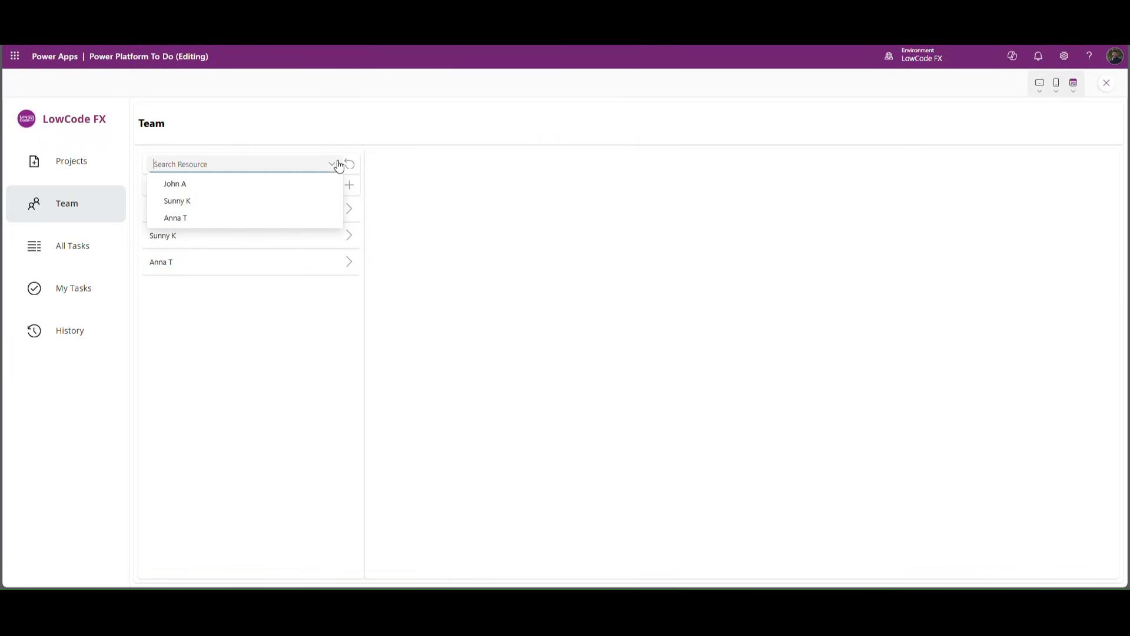
pyautogui.click(332, 166)
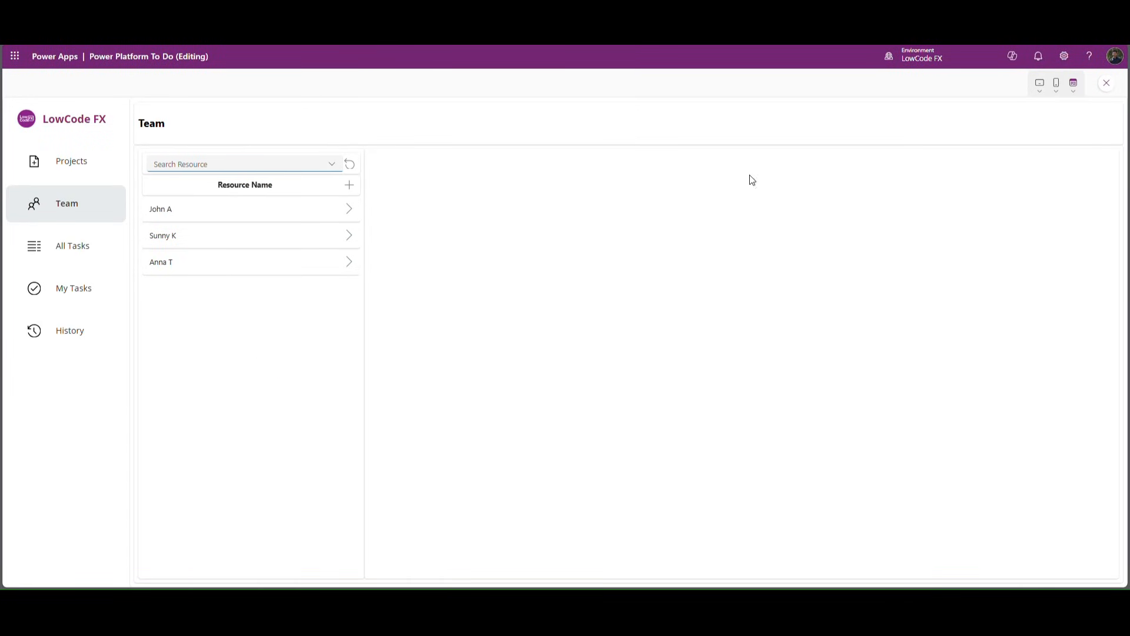
pyautogui.click(1107, 84)
# Step: Change the resource gallery's Items to Filter(PP_Employee_Details,Employee_Name=ComboboxCanvas4.Selected.Value), using the name of the Search Resource combo box
pyautogui.click(397, 356)
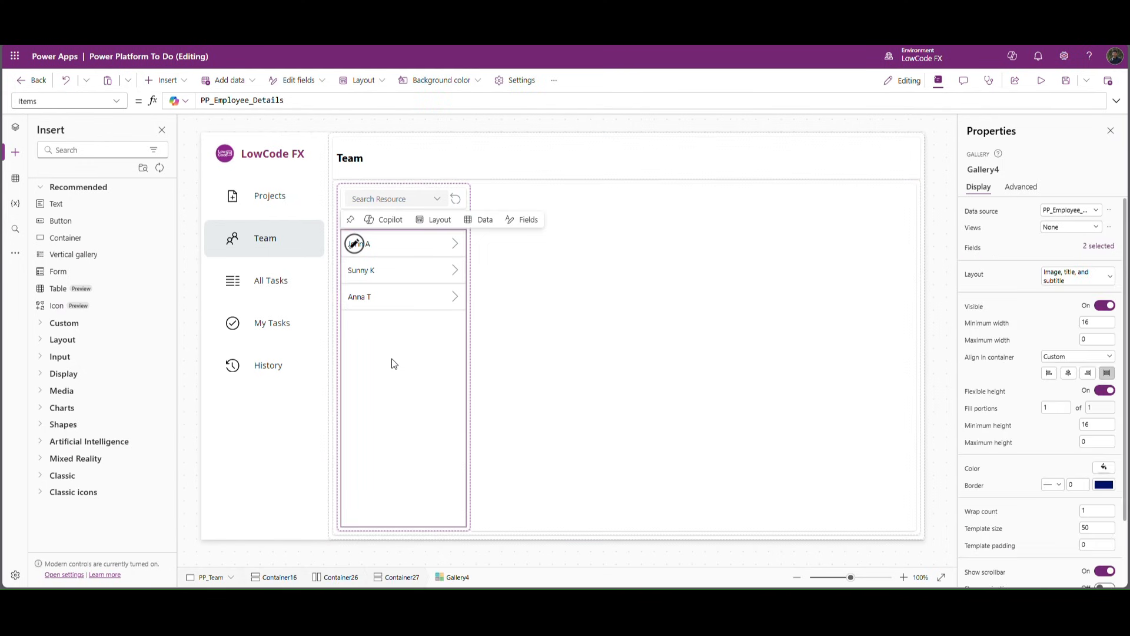
pyautogui.click(425, 201)
pyautogui.click(1003, 169)
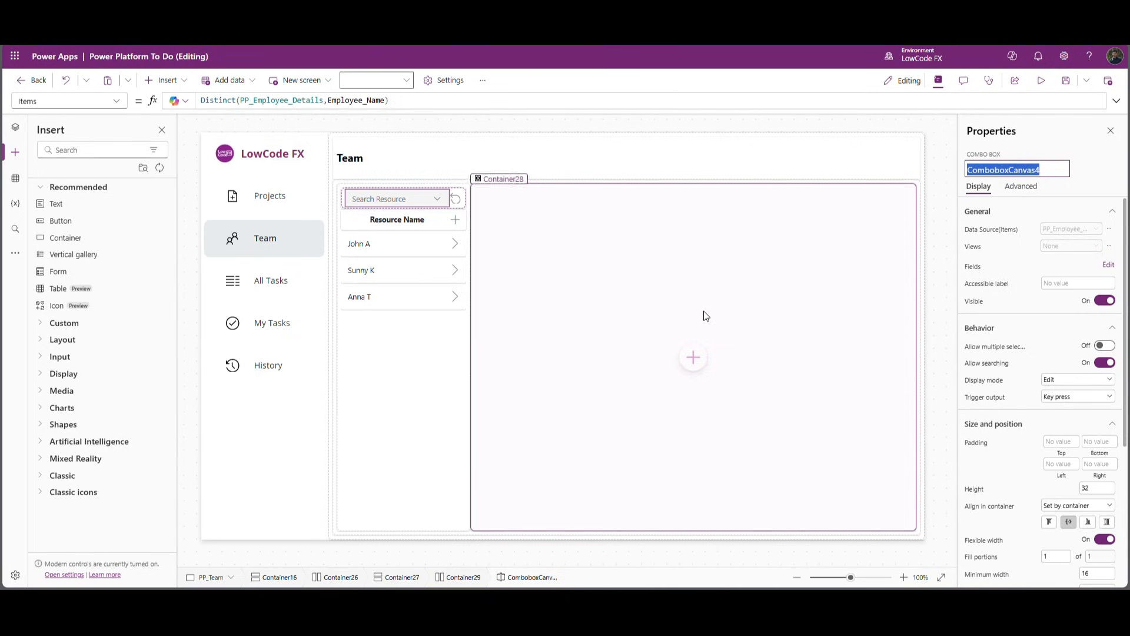
pyautogui.click(431, 395)
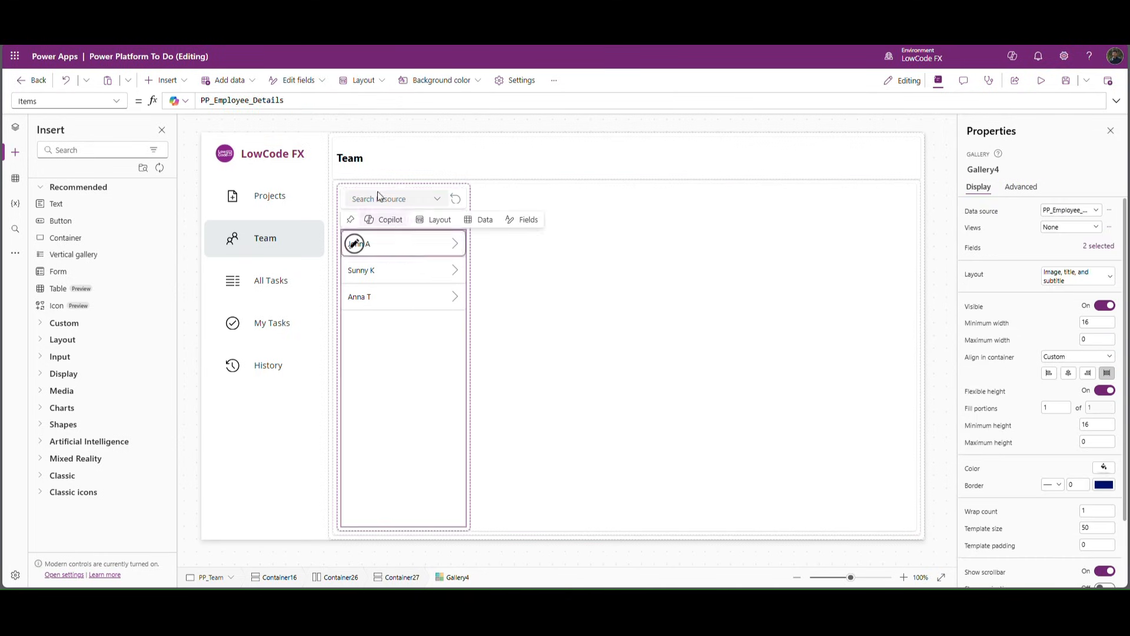
pyautogui.click(216, 101)
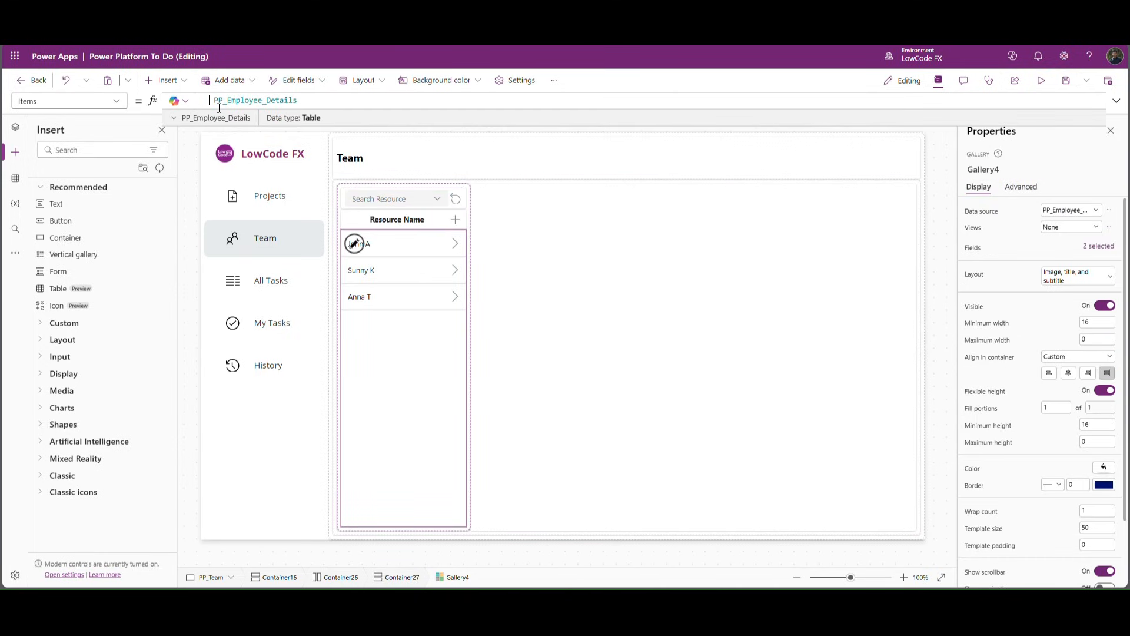
pyautogui.write('Filter(')
pyautogui.click(329, 102)
pyautogui.write(',')
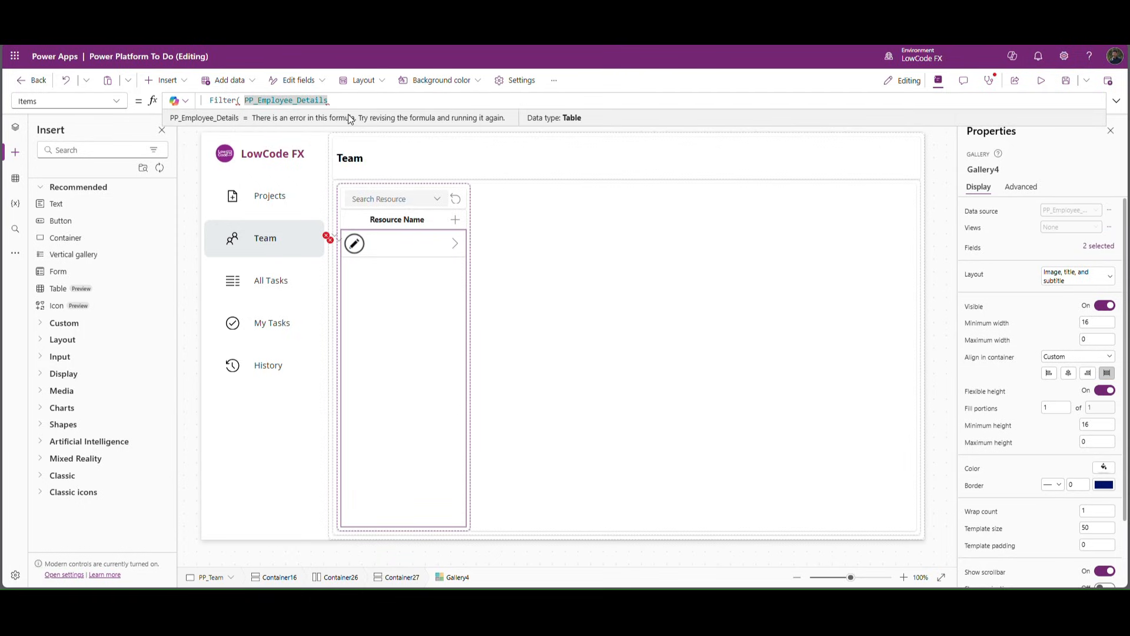
pyautogui.write('emp')
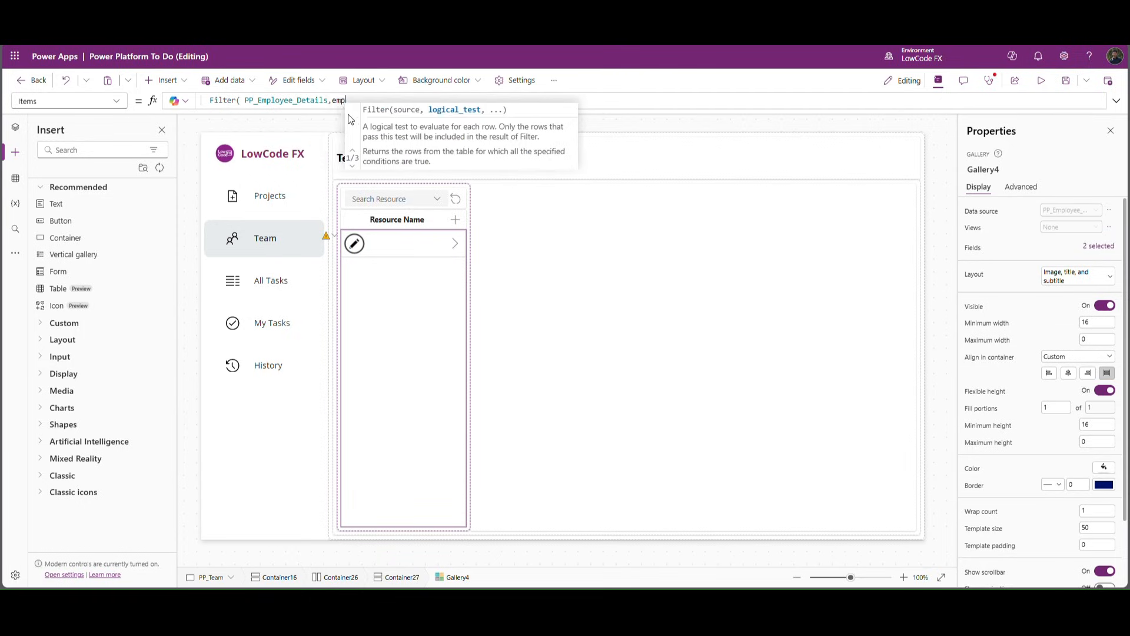
pyautogui.click(353, 118)
pyautogui.write('=')
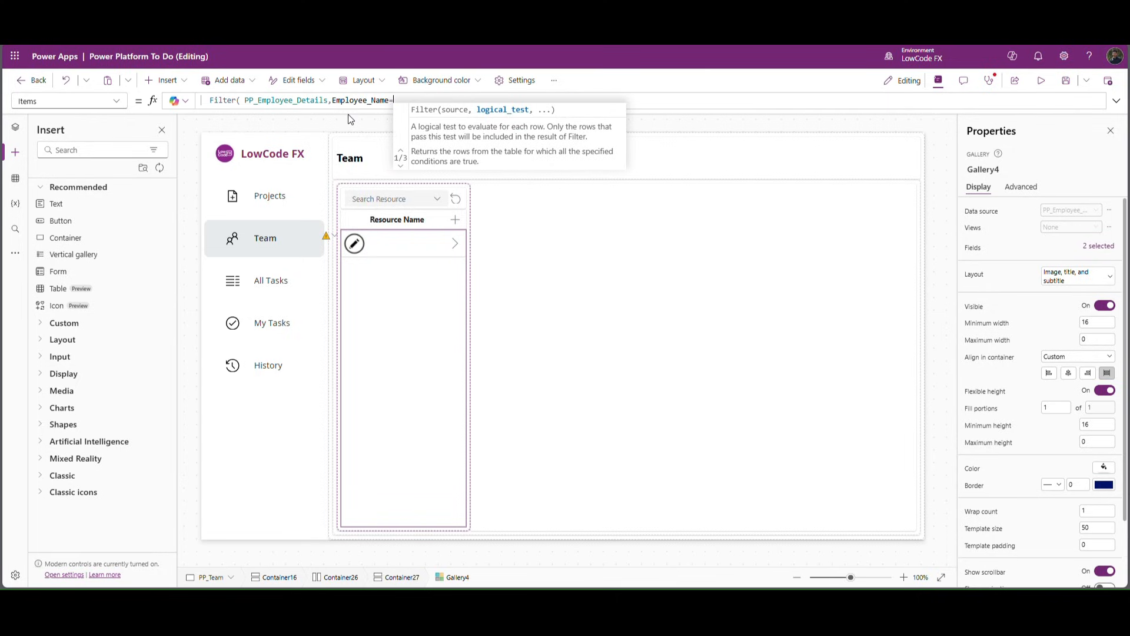
pyautogui.write('ComboboxCanvas4.Selected')
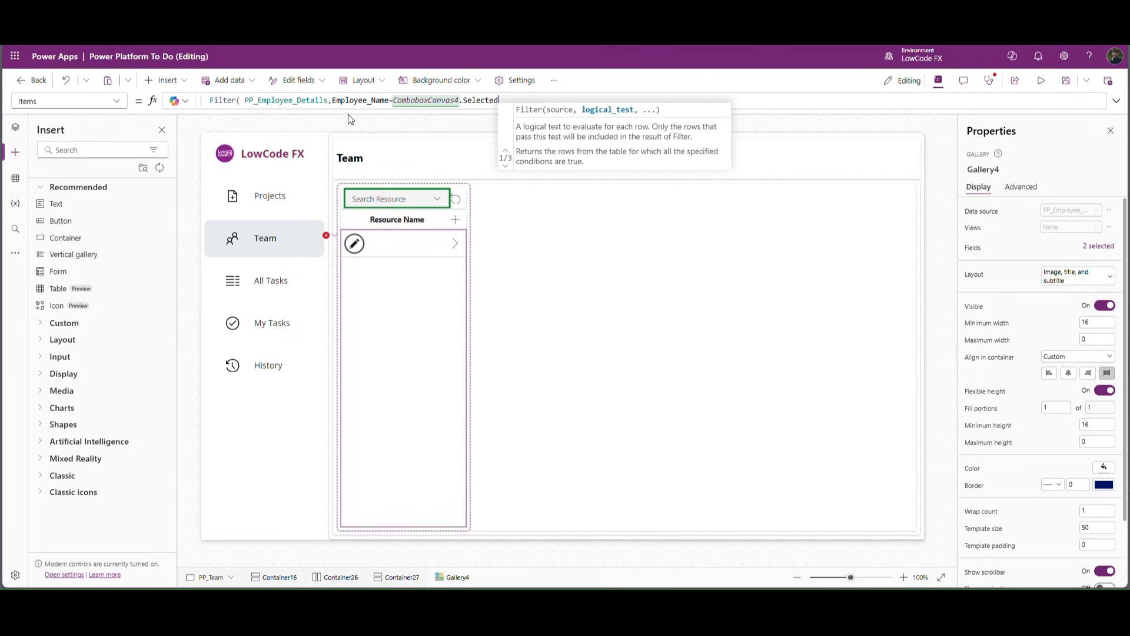
pyautogui.write('.Value')
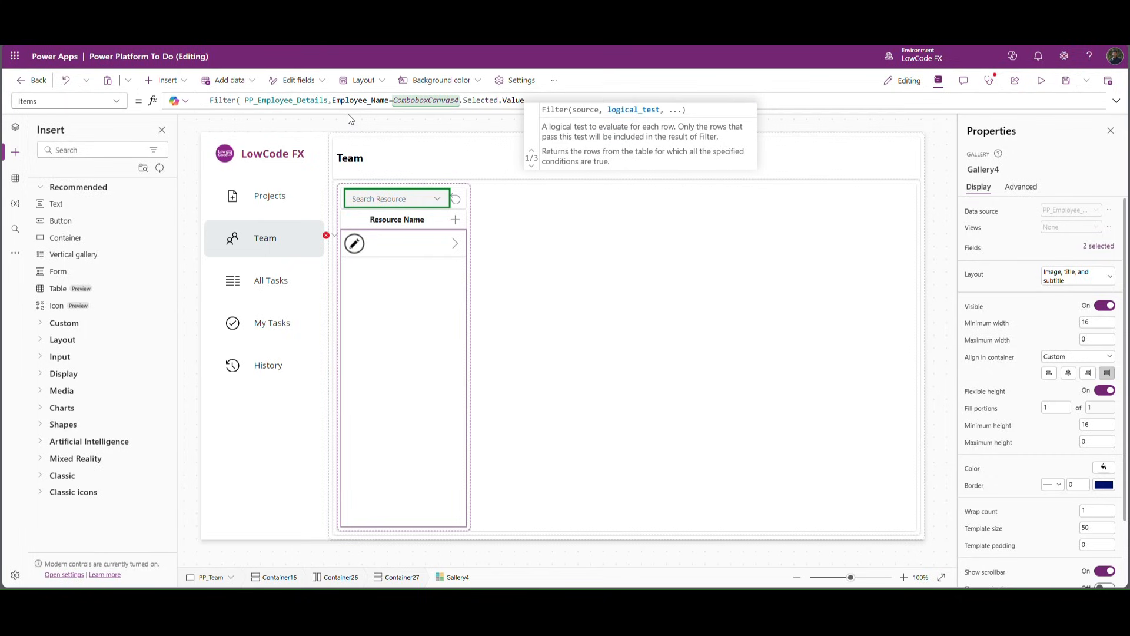
pyautogui.write(')')
# Step: Wrap the resource gallery's Items filter in an If with the condition IsBlank(ComboboxCanvas4.Selected.Value)
pyautogui.moveTo(393, 100); pyautogui.dragTo(524, 101)
pyautogui.hotkey('ctrl', 'c')
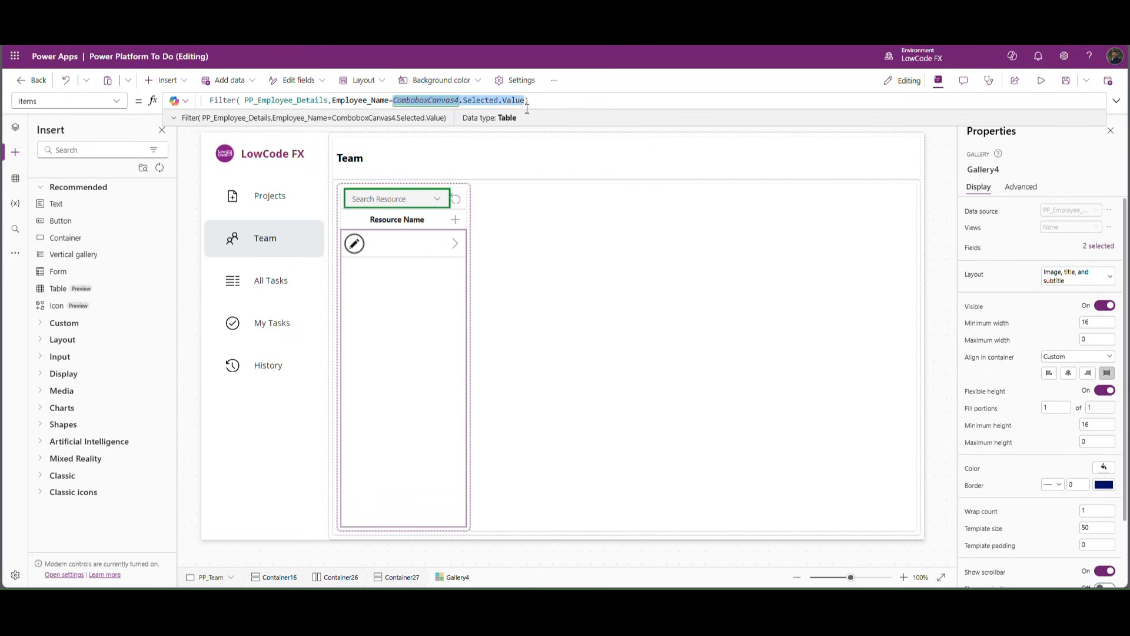
pyautogui.click(211, 104)
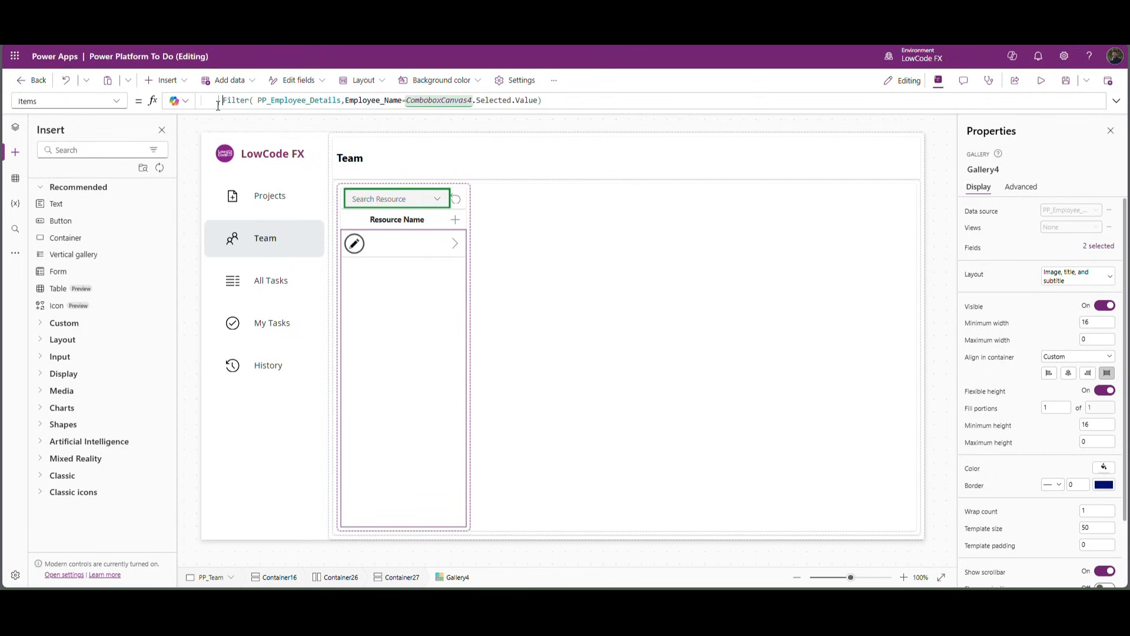
pyautogui.write('If( ')
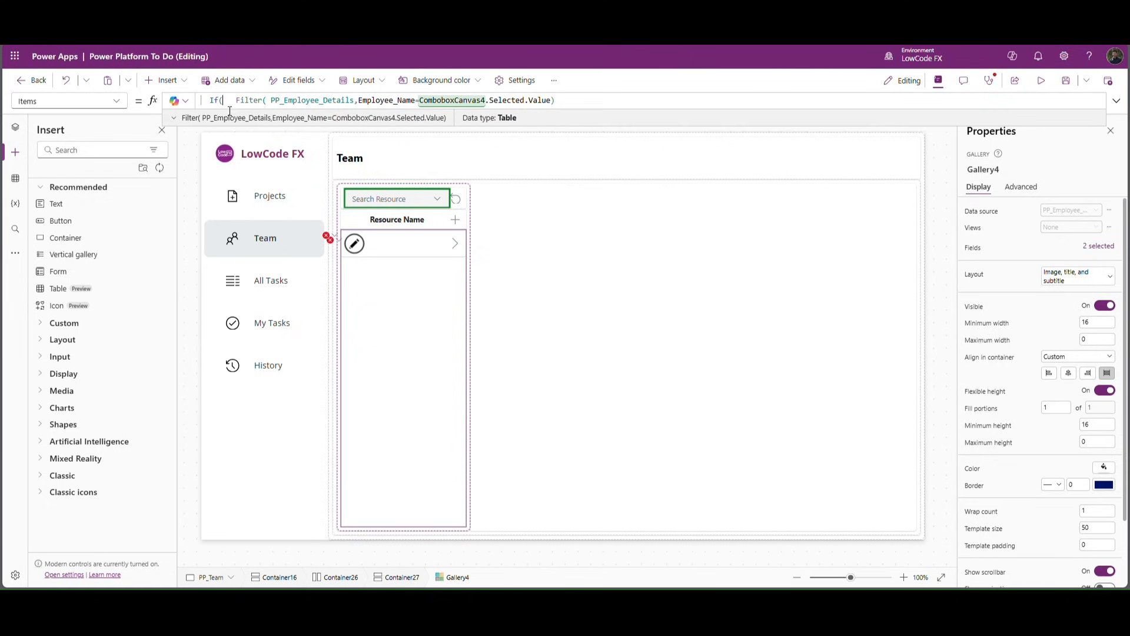
pyautogui.write('IsBlank(')
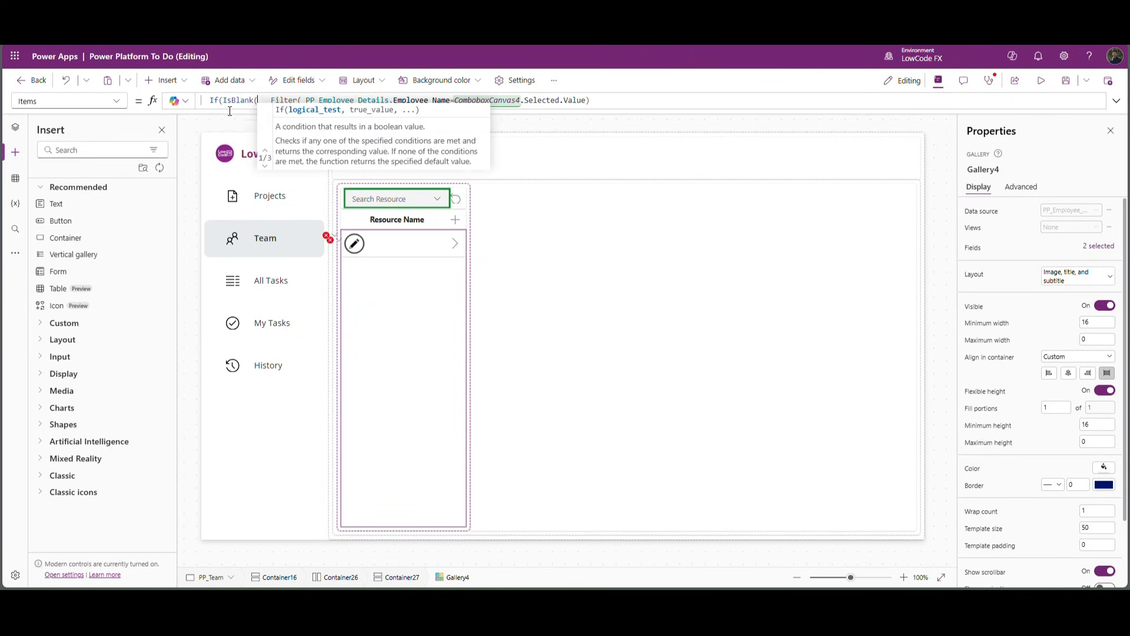
pyautogui.hotkey('ctrl', 'v')
pyautogui.write(')')
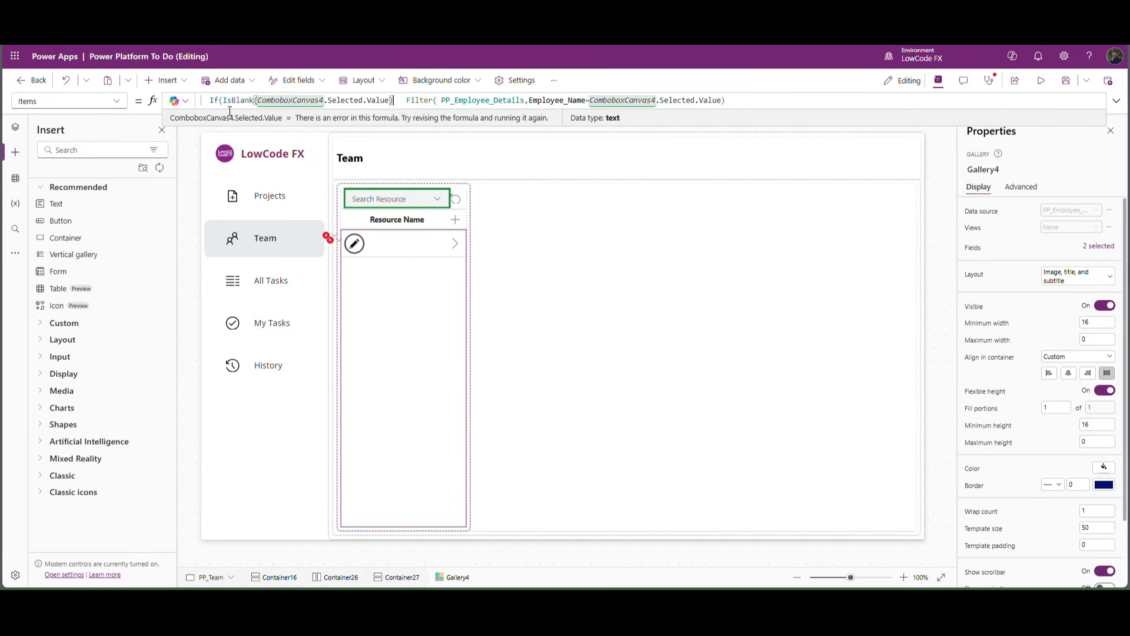
pyautogui.write(',')
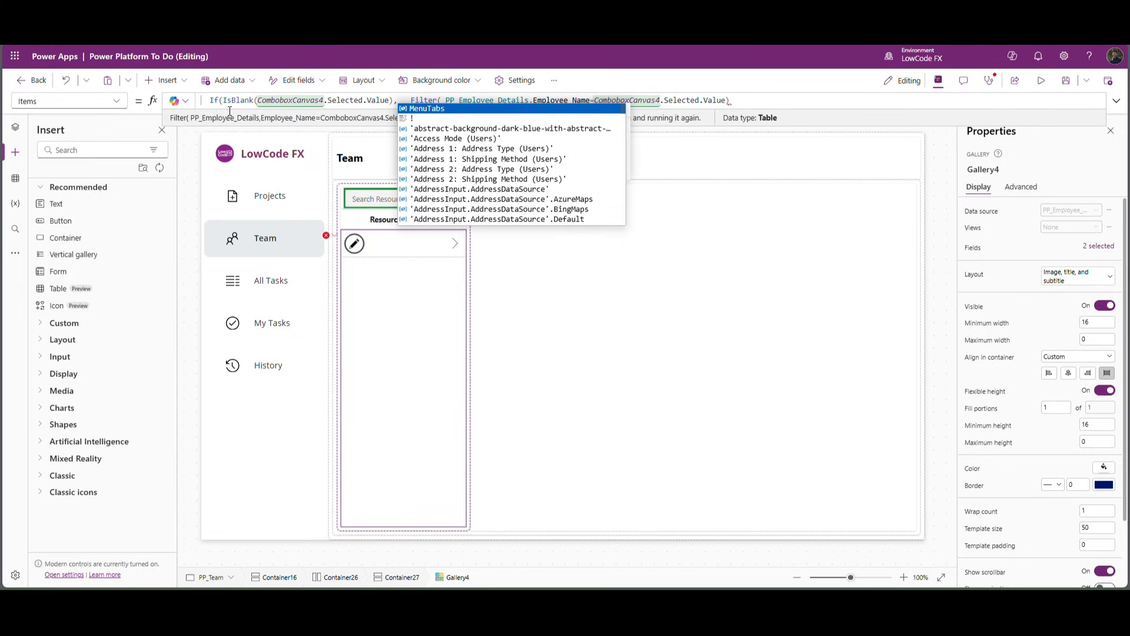
# Step: Make PP_Employee_Details the If's true result, keep the Filter as the else result, and close the formula
pyautogui.doubleClick(474, 102)
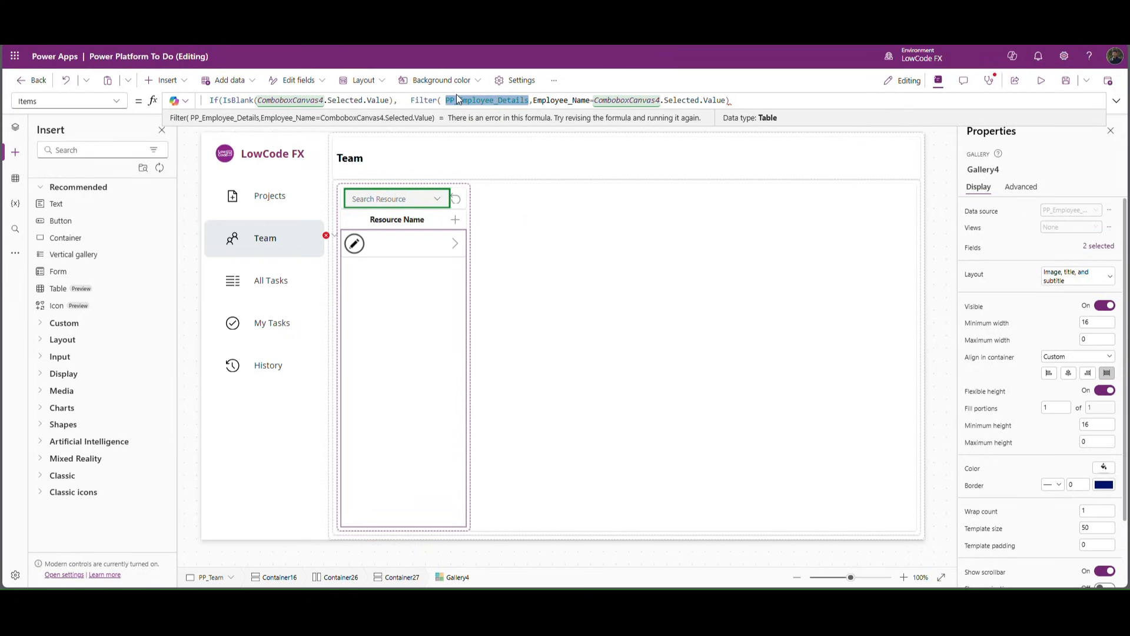
pyautogui.hotkey('ctrl', 'c')
pyautogui.click(412, 101)
pyautogui.hotkey('ctrl', 'v')
pyautogui.write(',')
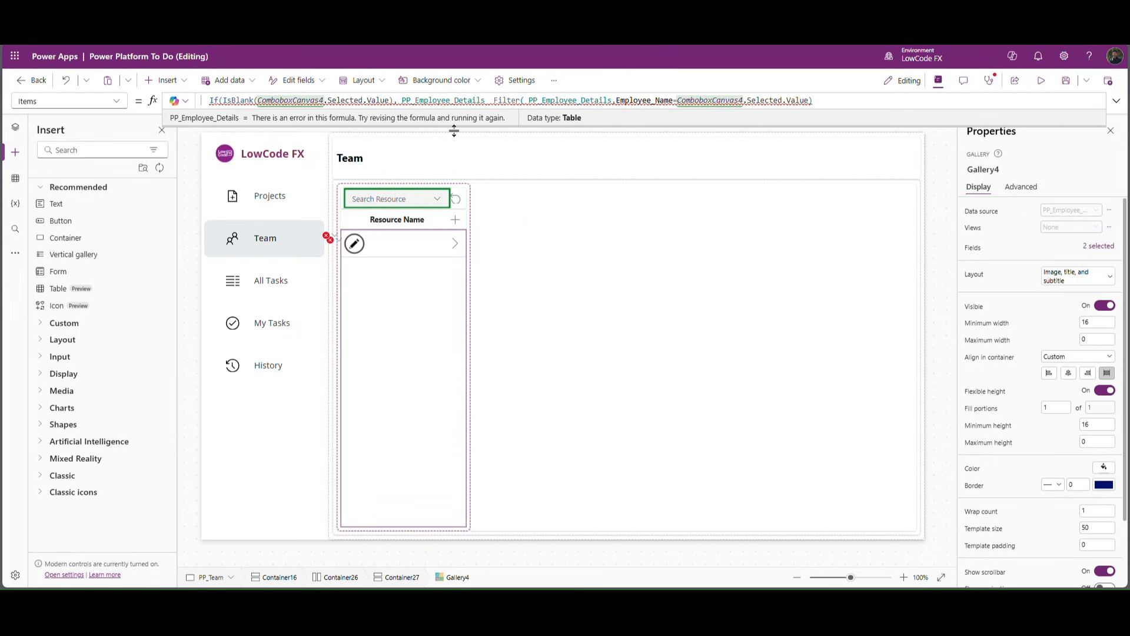
pyautogui.click(832, 106)
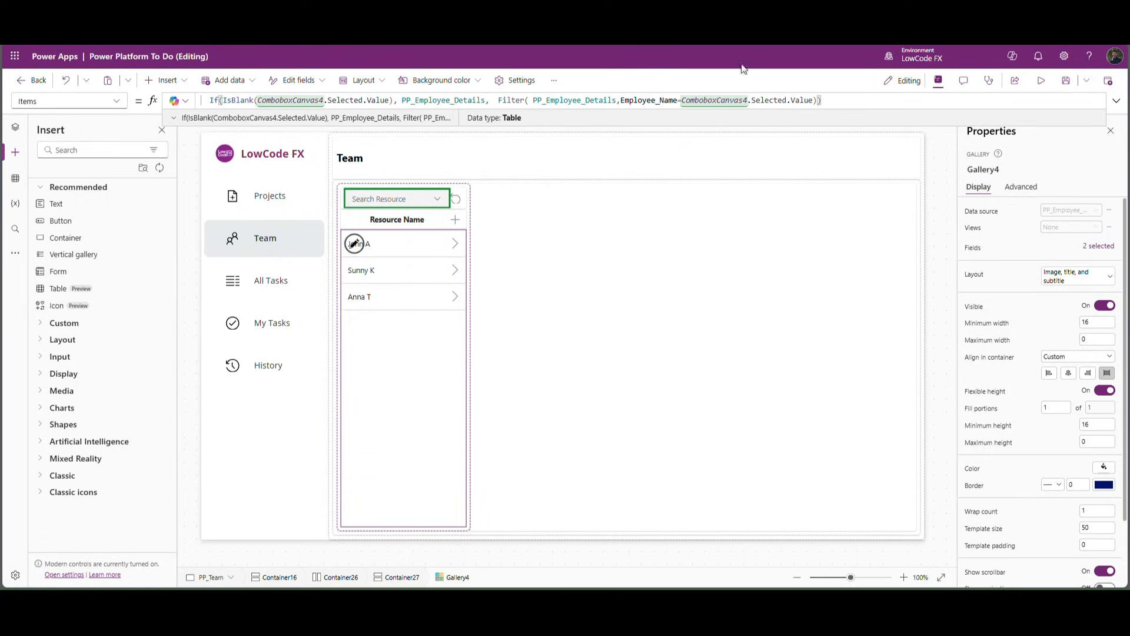
# Step: Preview the app and test the resource gallery's filter by choosing each of the names in the Search Resource combo box
pyautogui.click(1041, 81)
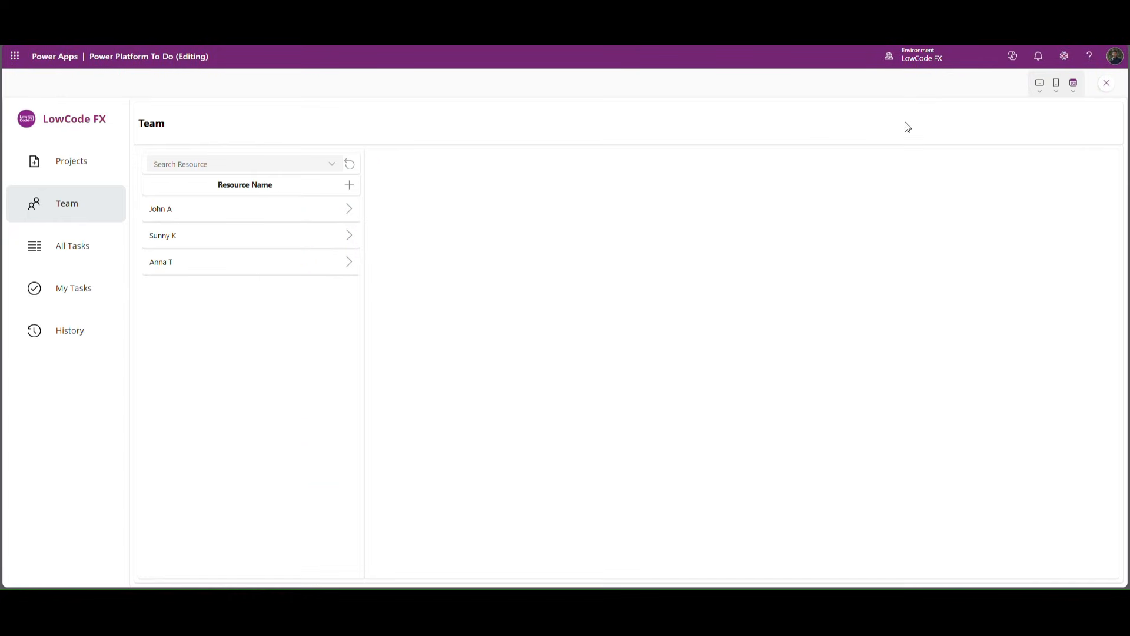
pyautogui.click(335, 170)
pyautogui.click(213, 183)
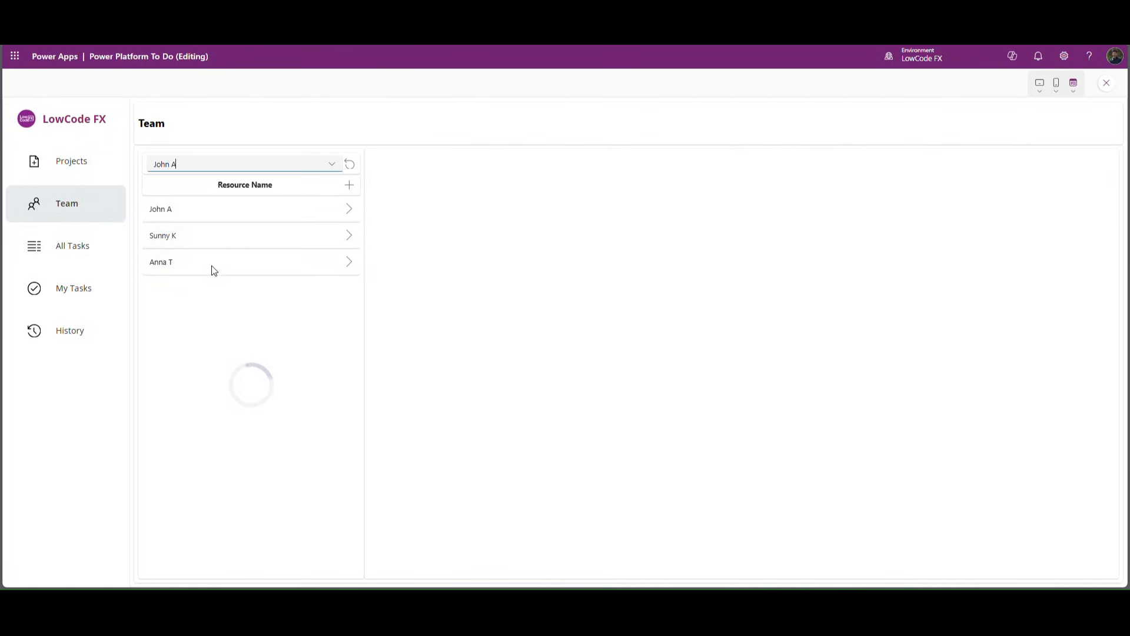
pyautogui.click(336, 164)
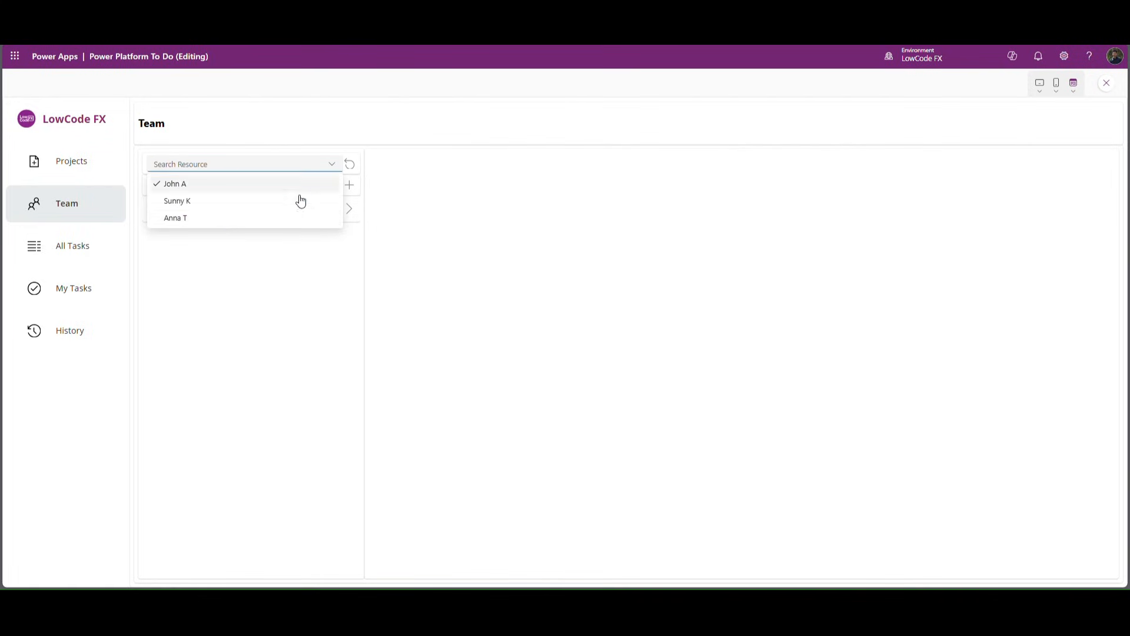
pyautogui.click(206, 202)
pyautogui.click(335, 169)
pyautogui.click(230, 214)
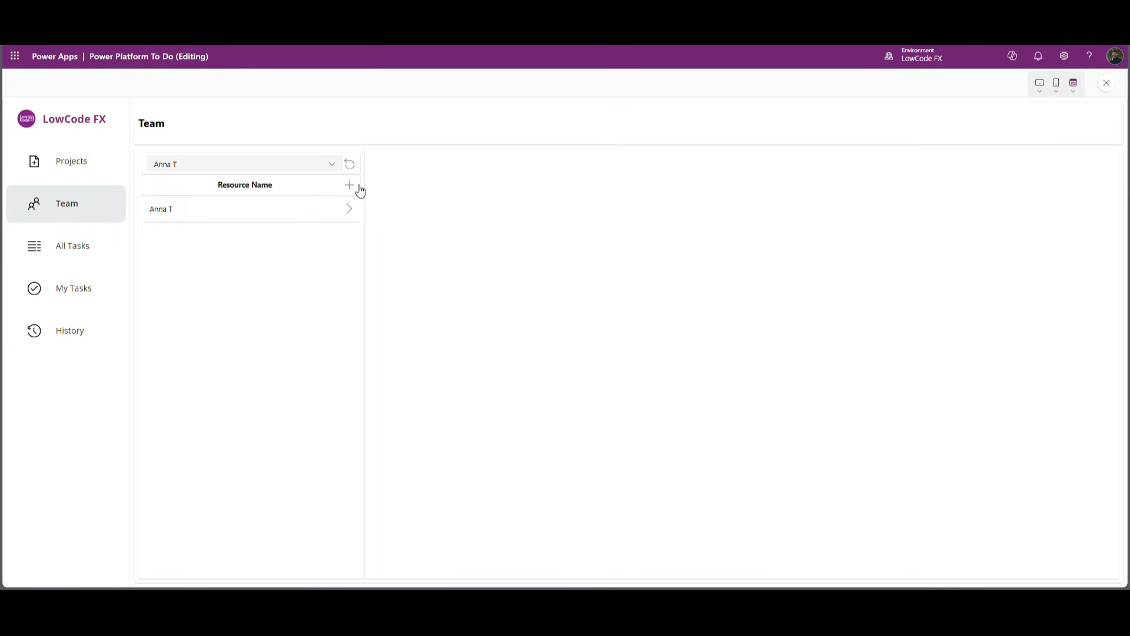
pyautogui.click(1104, 89)
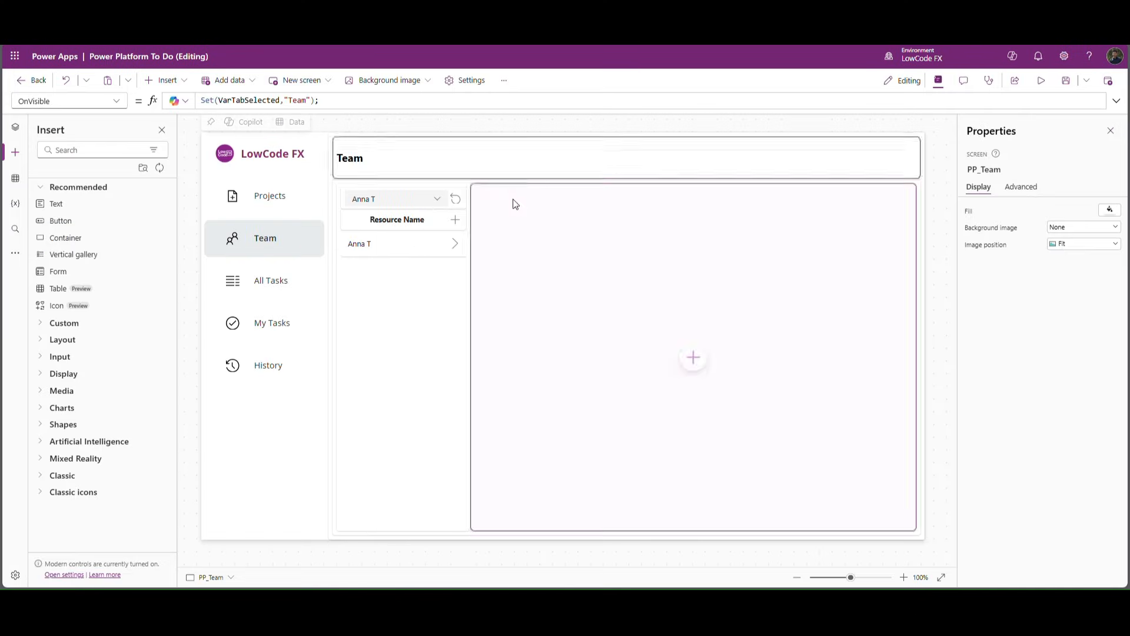
# Step: Set the OnSelect of the reset icon beside the Search Resource combo box to Reset(ComboboxCanvas4)
pyautogui.click(384, 197)
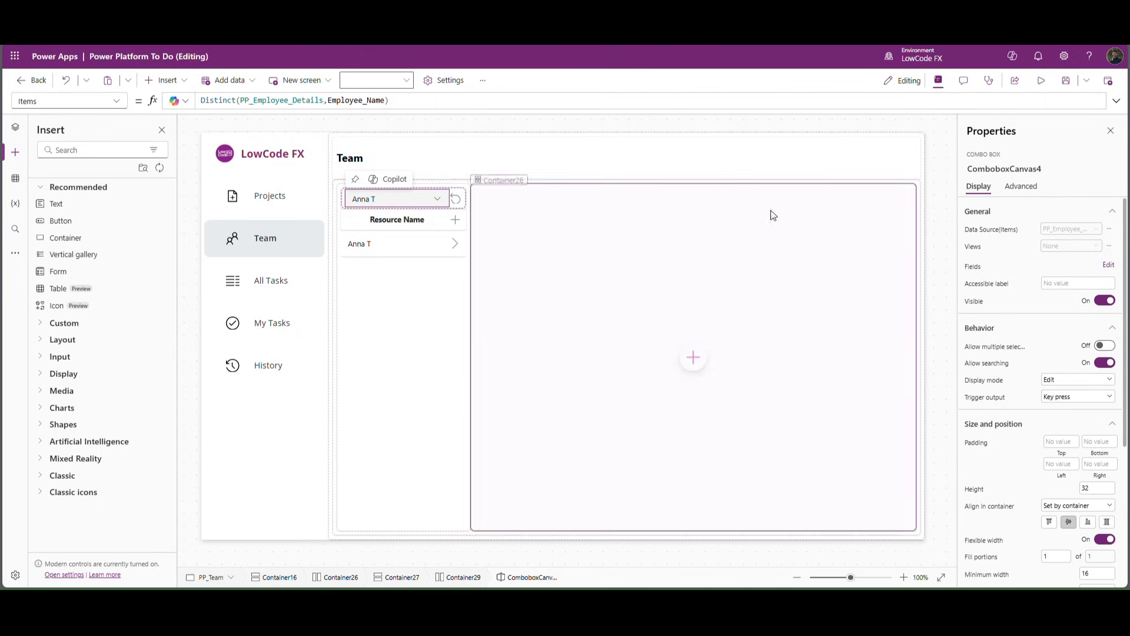
pyautogui.click(1012, 169)
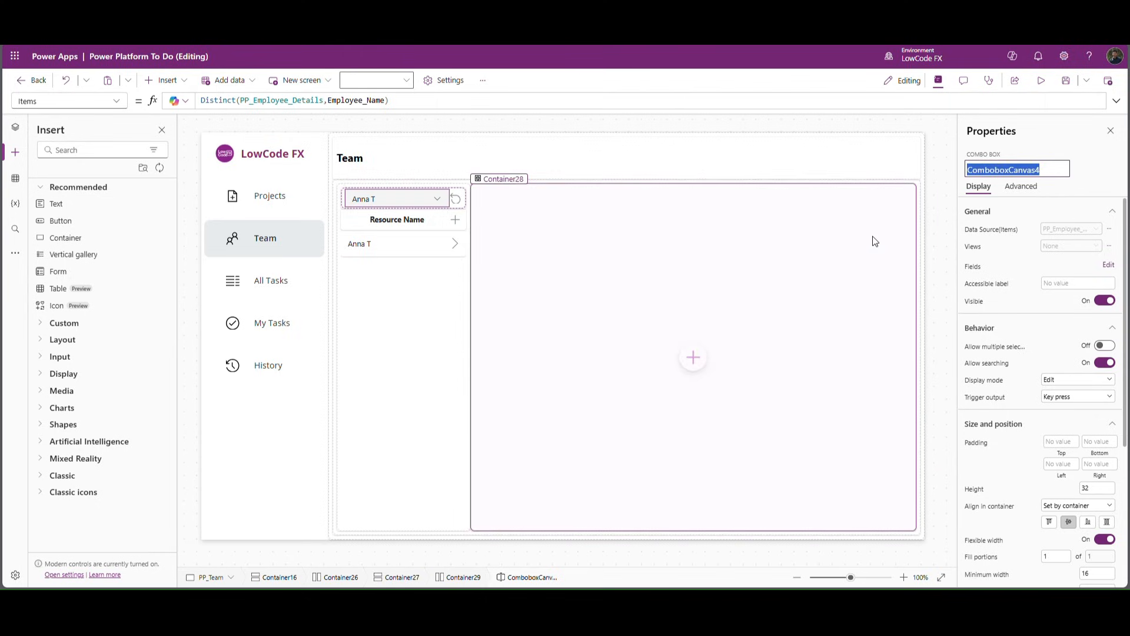
pyautogui.click(456, 199)
pyautogui.click(203, 100)
pyautogui.write('f')
pyautogui.write('ese')
pyautogui.press('Tab')
pyautogui.hotkey('ctrl', 'v')
pyautogui.write(')')
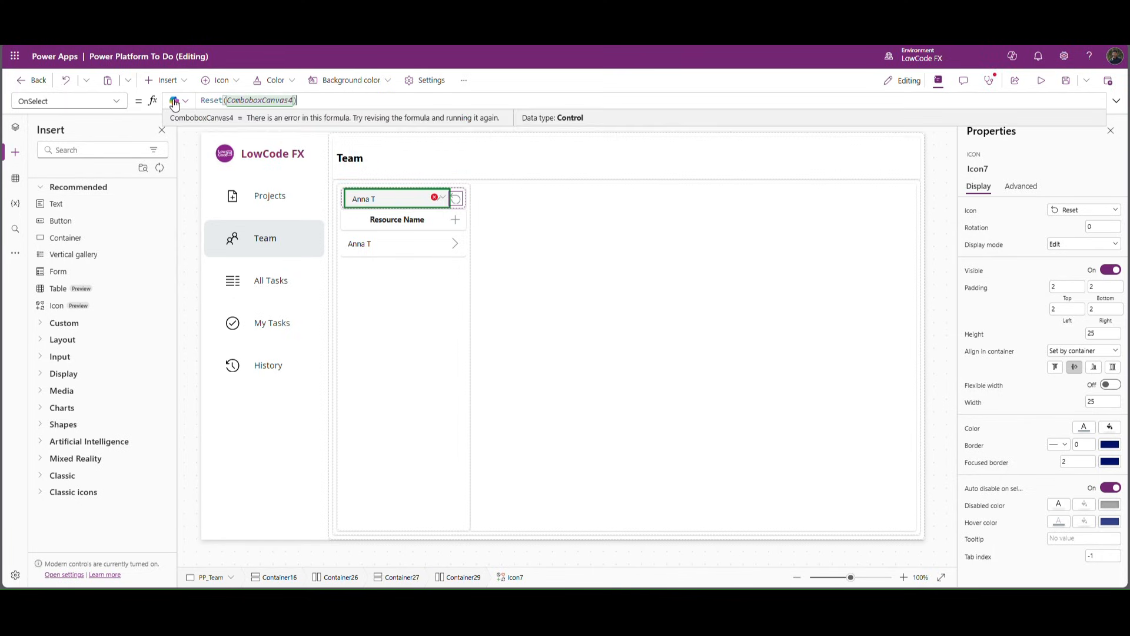
# Step: Preview the app and test the reset icon, choosing another resource and clearing the Search Resource combo box again
pyautogui.click(1041, 80)
pyautogui.click(349, 165)
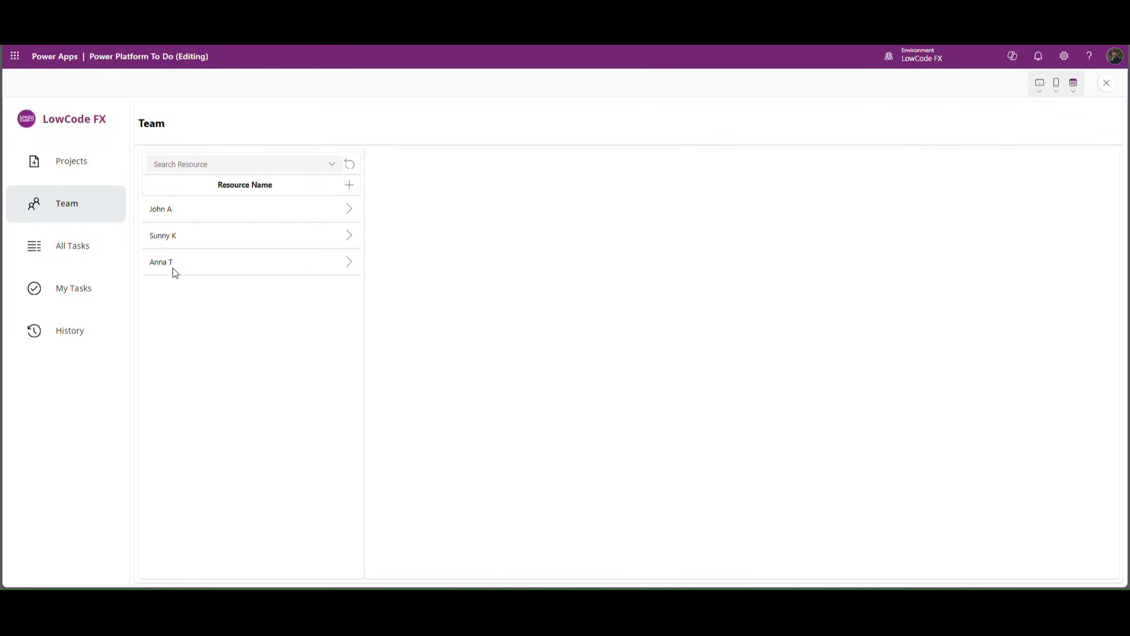
pyautogui.click(299, 173)
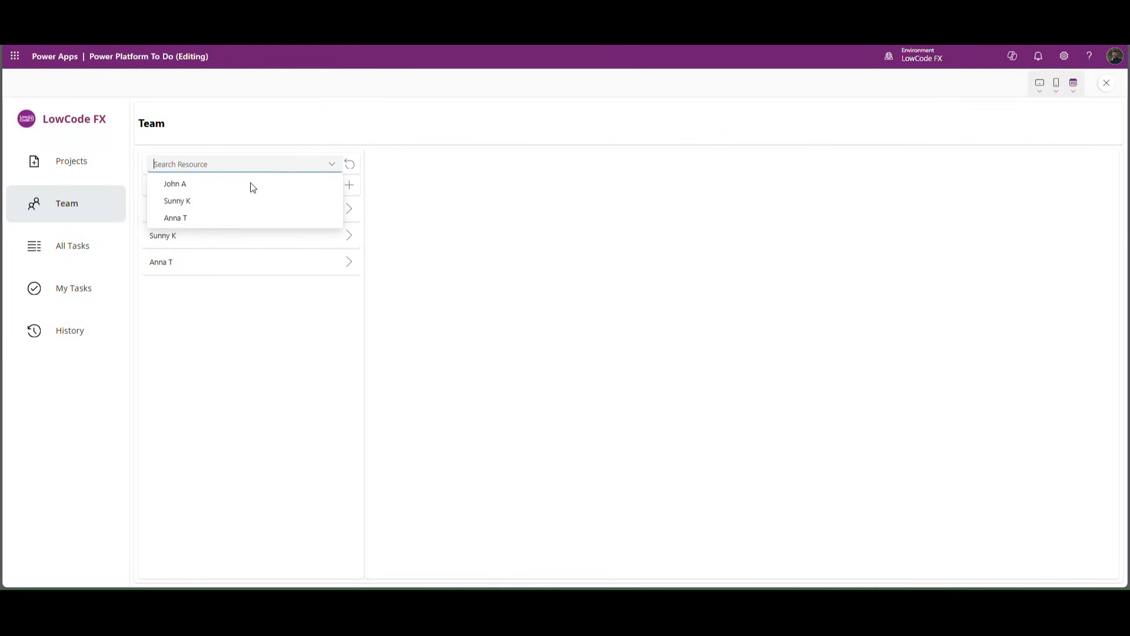
pyautogui.click(189, 201)
pyautogui.click(290, 286)
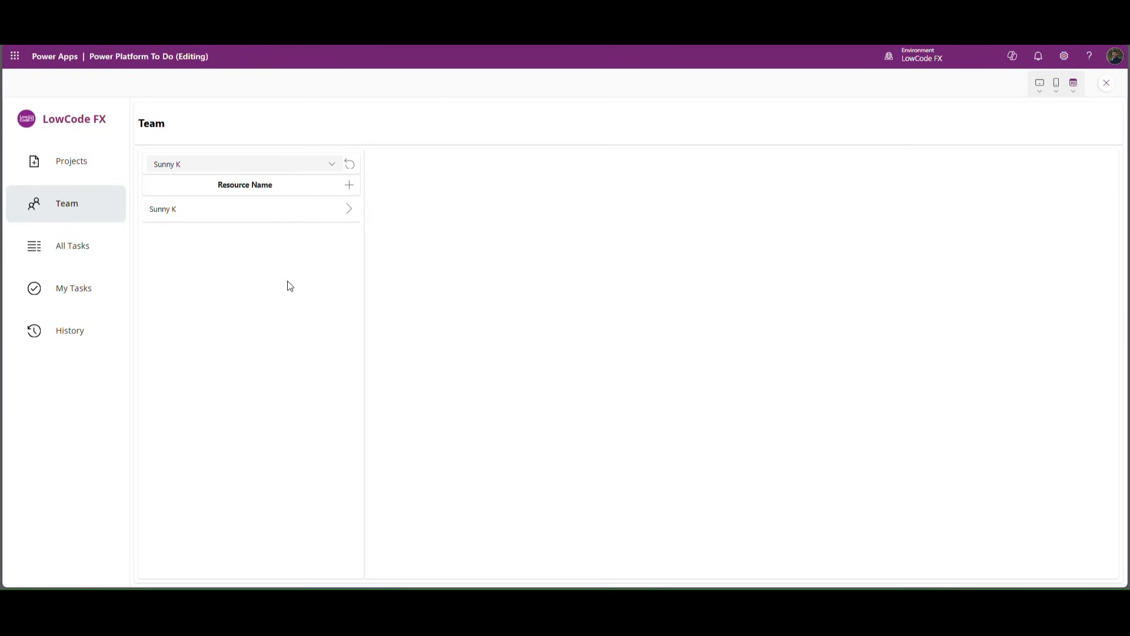
pyautogui.click(353, 166)
pyautogui.press('Escape')
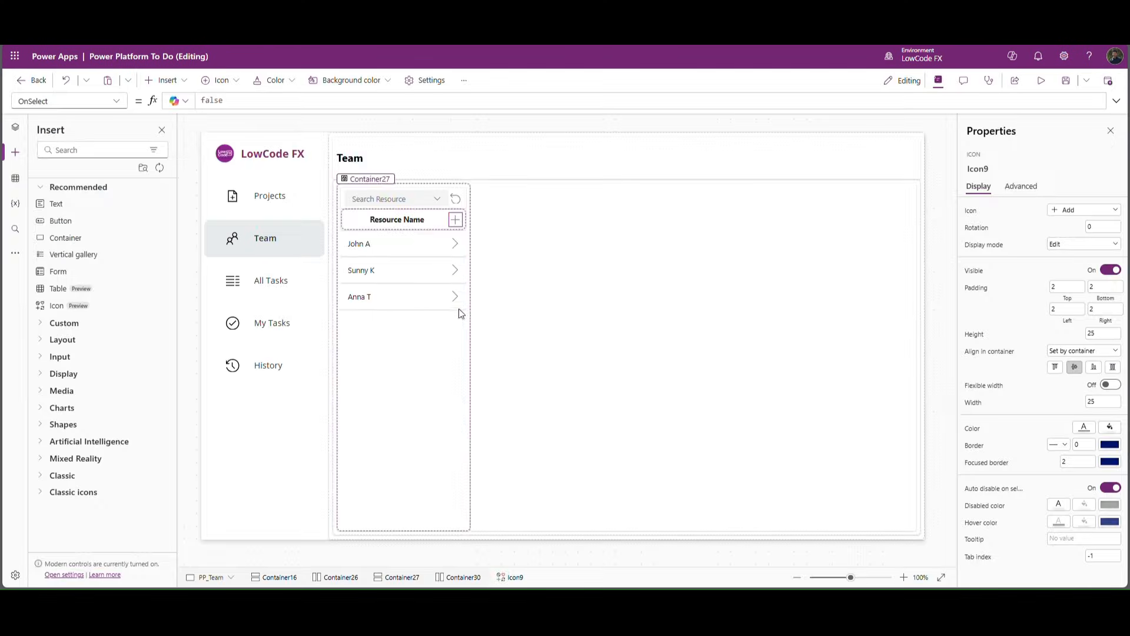
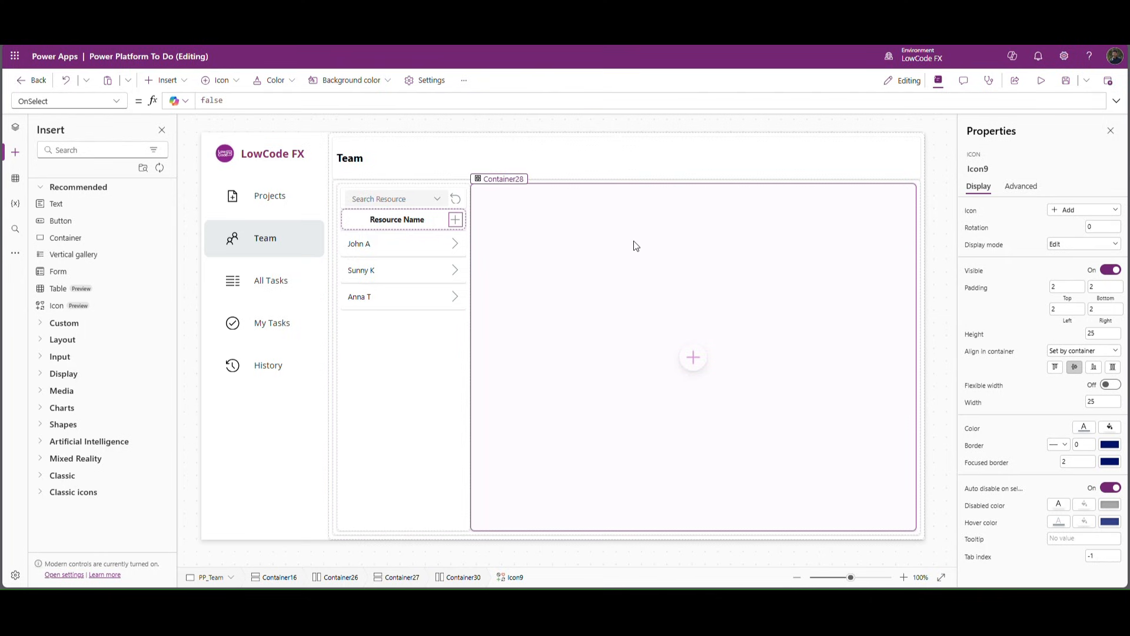
# Step: Insert a flexible height gallery into Container28, the empty detail container beside the resource list
pyautogui.click(553, 270)
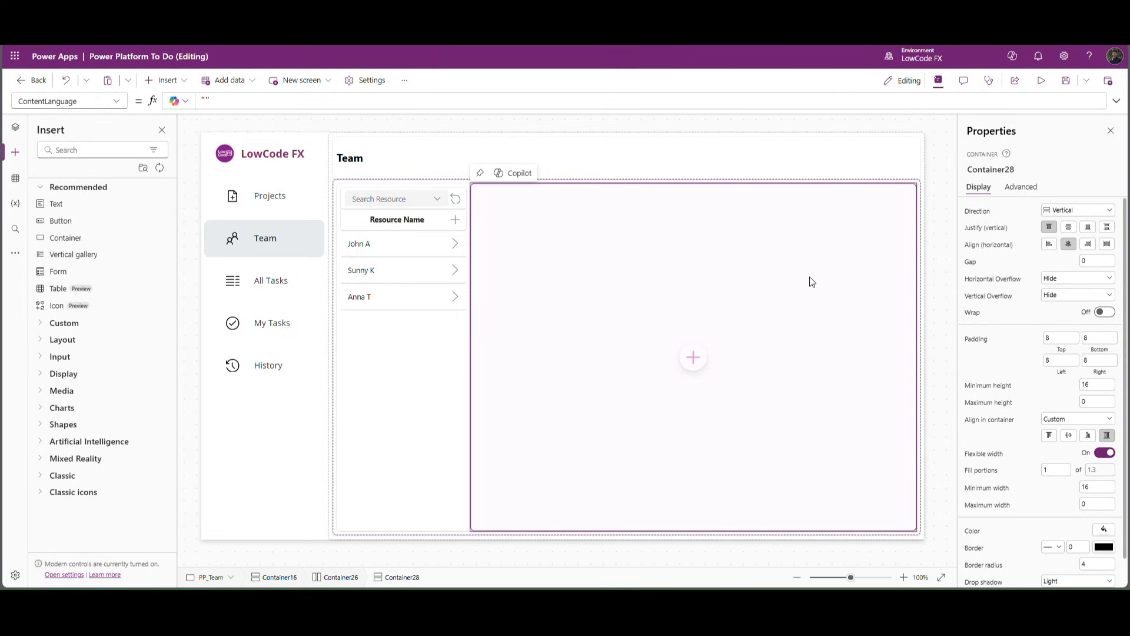
pyautogui.click(693, 357)
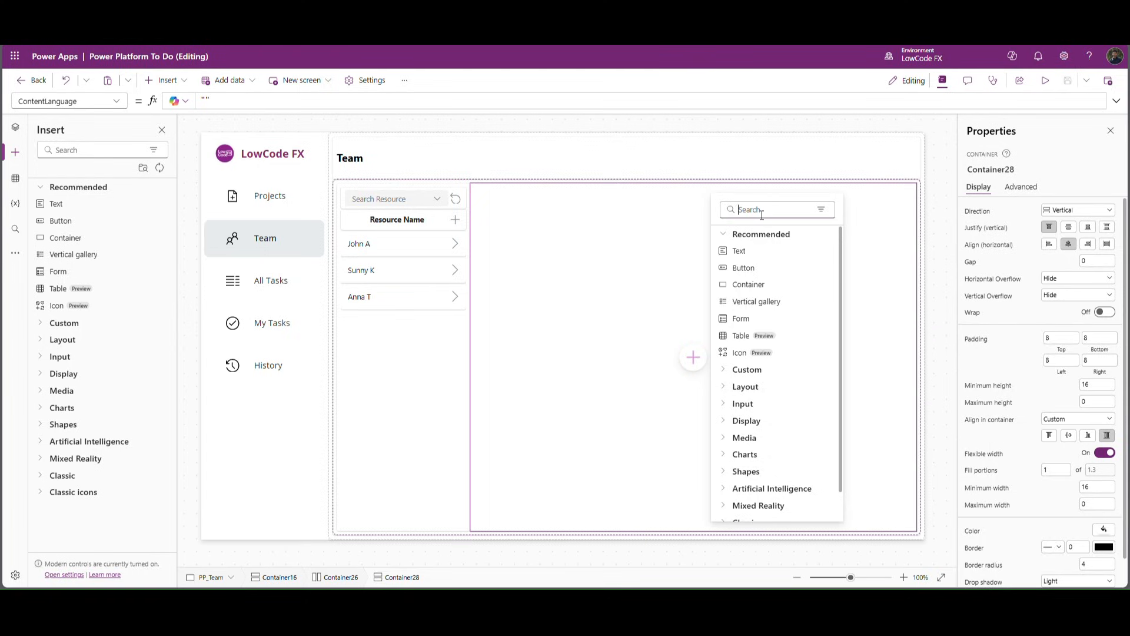
pyautogui.write('fle')
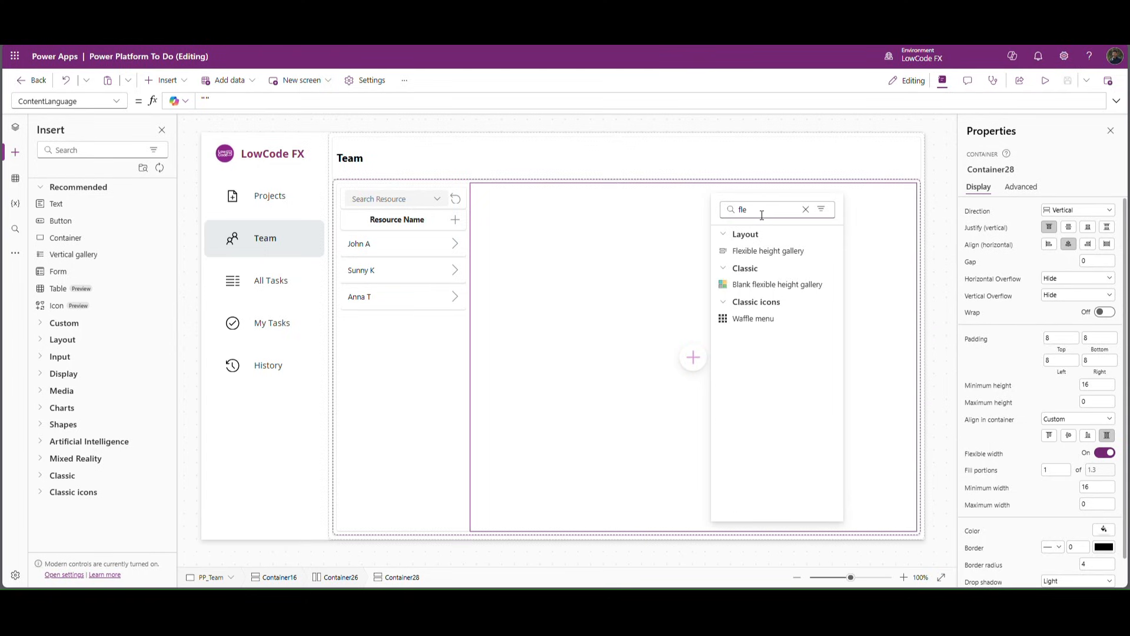
pyautogui.click(795, 253)
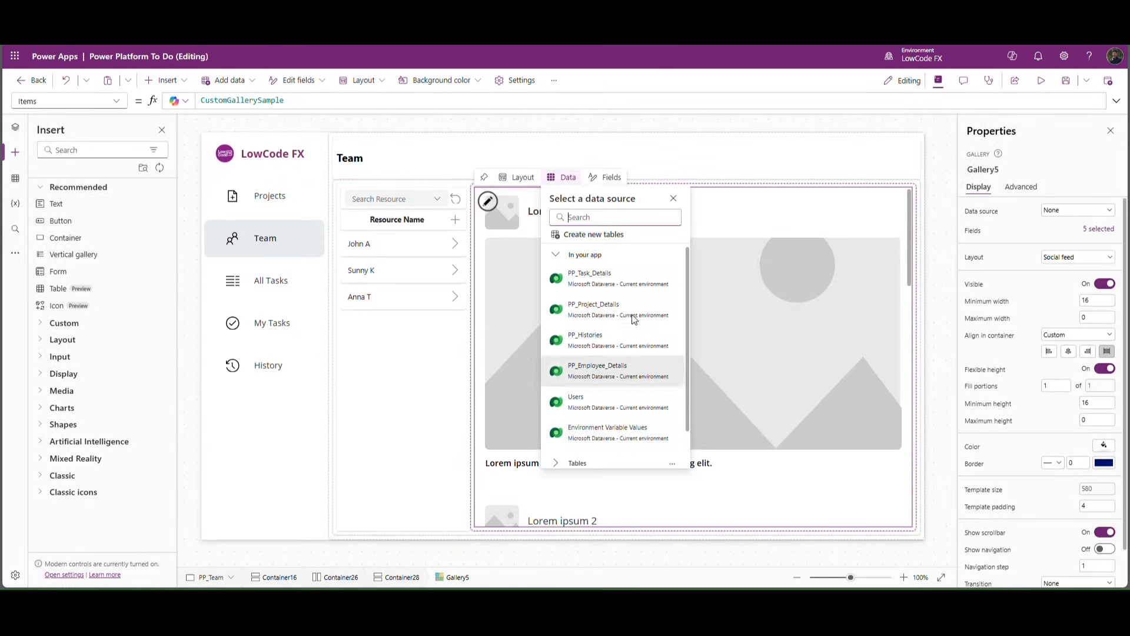
# Step: Delete the default Body1, Image7, Title3 and ProfileImage1 controls from the new flexible height gallery
pyautogui.click(488, 202)
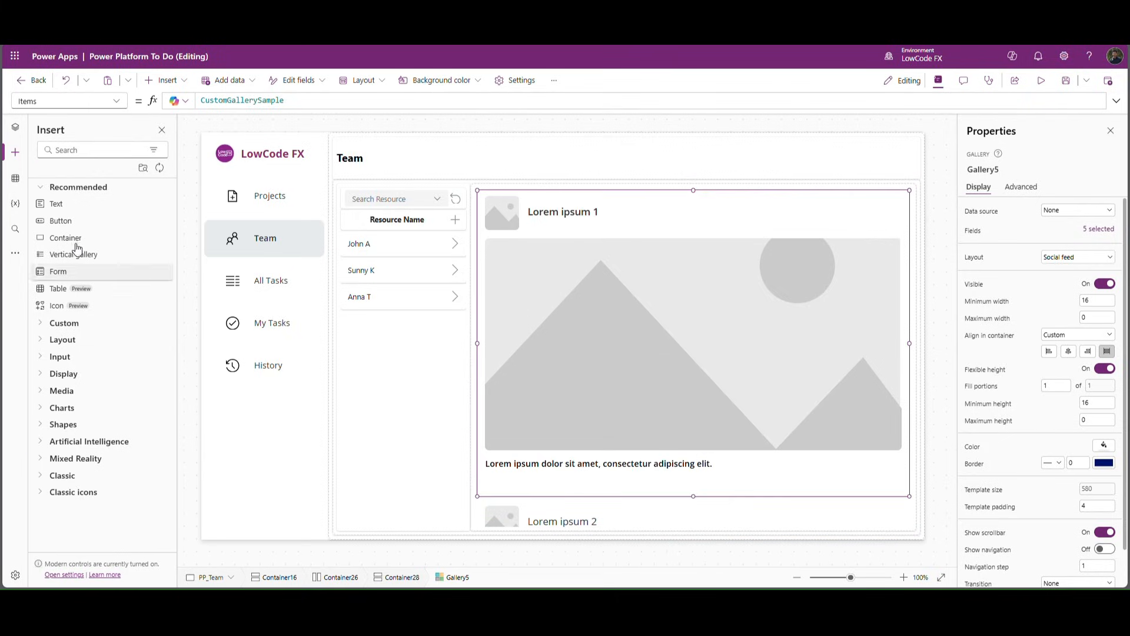
pyautogui.click(15, 128)
pyautogui.scroll(-3, 131, 407)
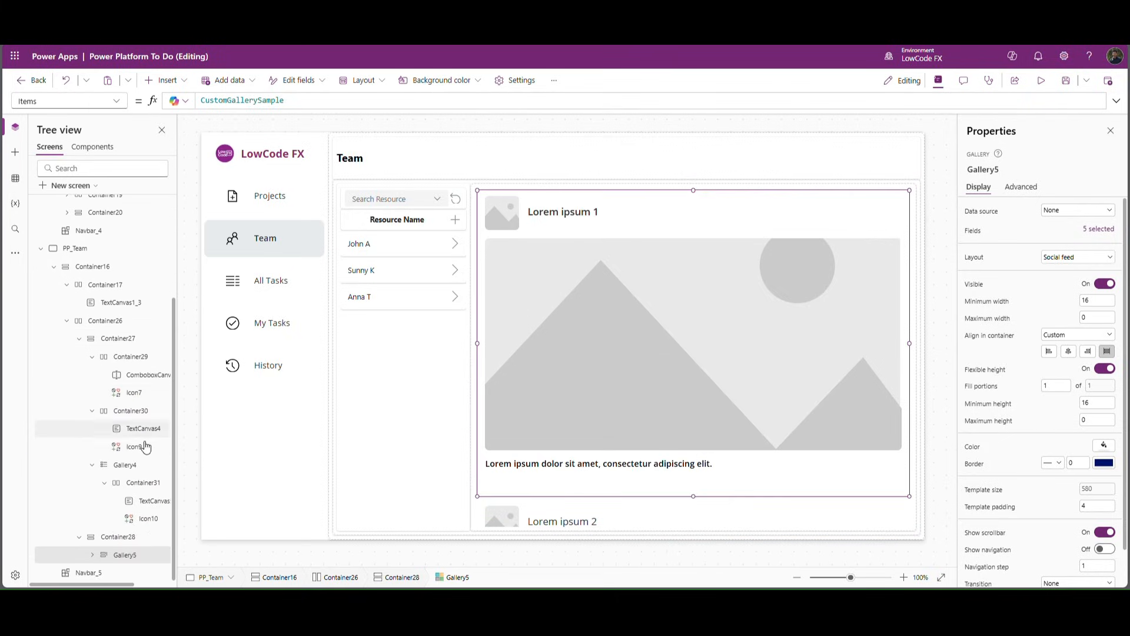
pyautogui.scroll(-1, 156, 453)
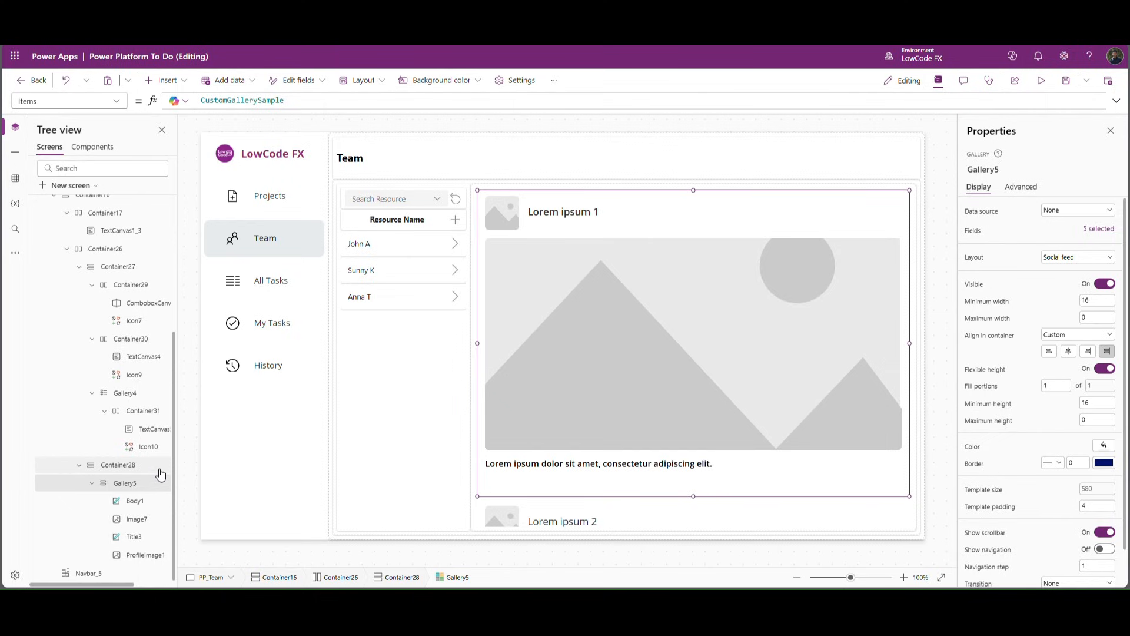
pyautogui.click(144, 502)
pyautogui.keyDown('ctrl'); pyautogui.click(141, 520); pyautogui.keyUp('ctrl')
pyautogui.keyDown('ctrl'); pyautogui.click(139, 541); pyautogui.keyUp('ctrl')
pyautogui.keyDown('ctrl'); pyautogui.click(141, 555); pyautogui.keyUp('ctrl')
pyautogui.press('Delete')
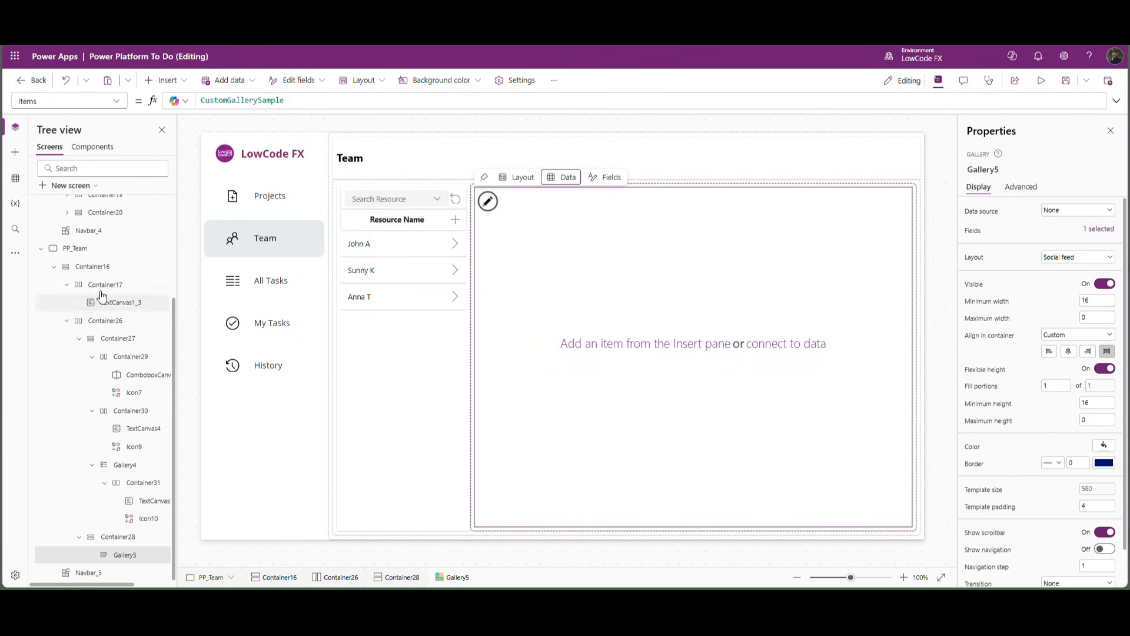
# Step: Collapse the expanded screen branches and rename PP_Team's main container, Container16, as Team_Main
pyautogui.click(54, 268)
pyautogui.click(55, 314)
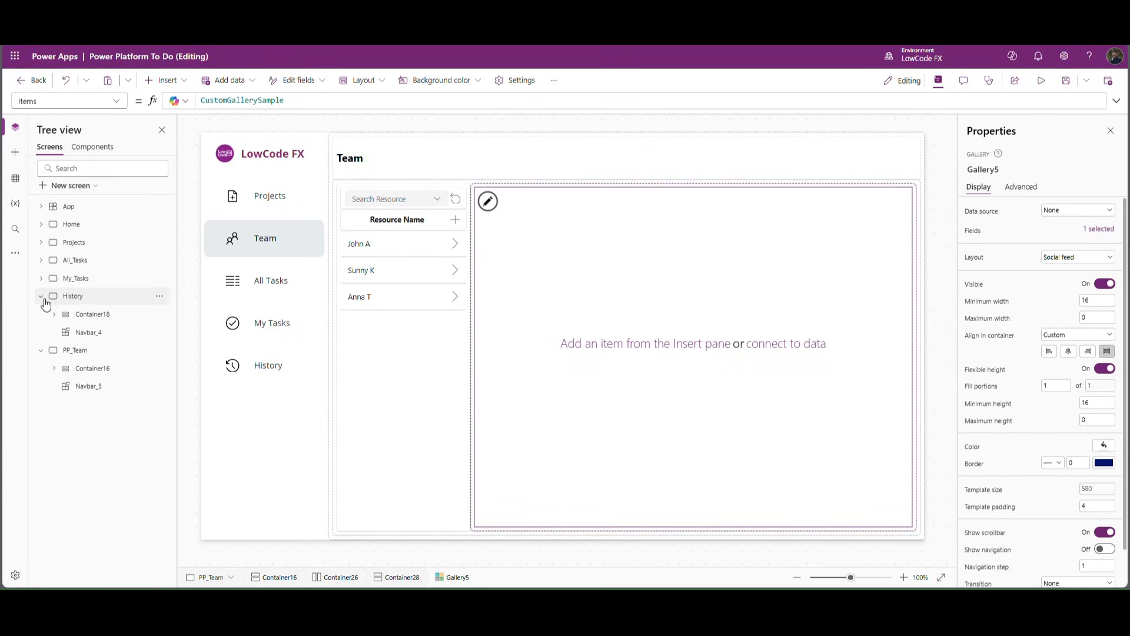
pyautogui.click(41, 296)
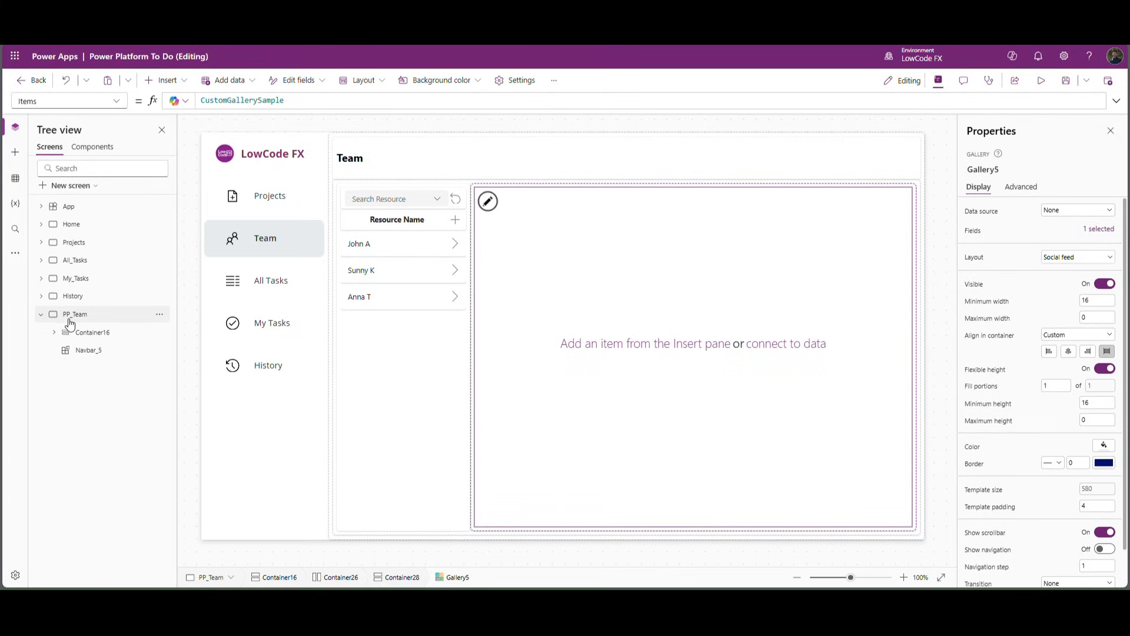
pyautogui.click(90, 349)
pyautogui.click(92, 336)
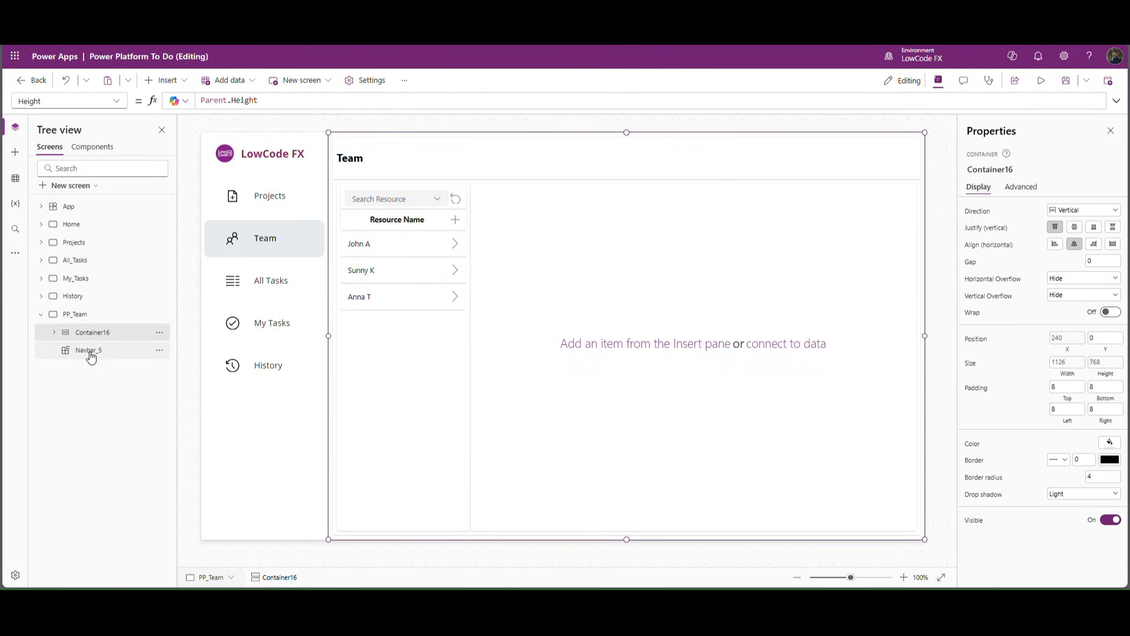
pyautogui.click(89, 351)
pyautogui.click(86, 337)
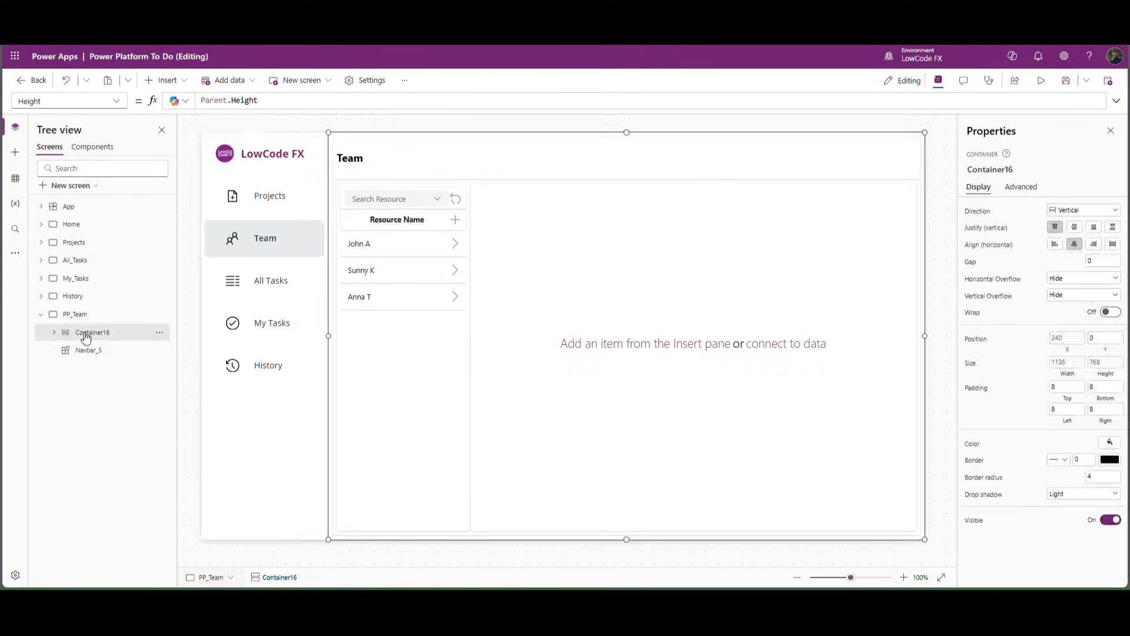
pyautogui.doubleClick(93, 336)
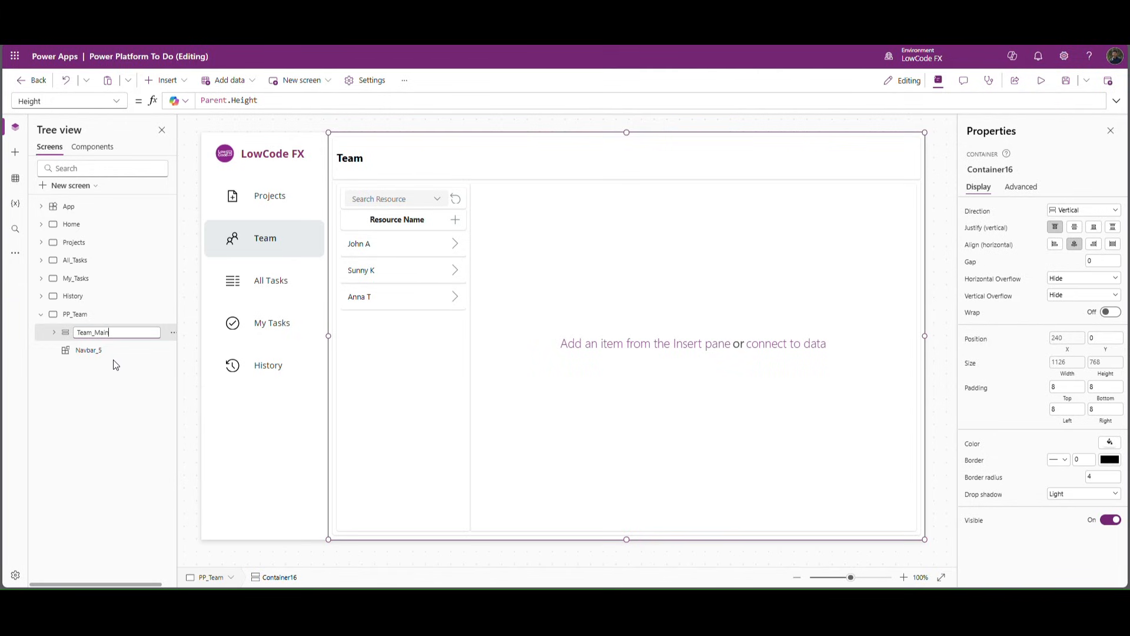
pyautogui.click(114, 384)
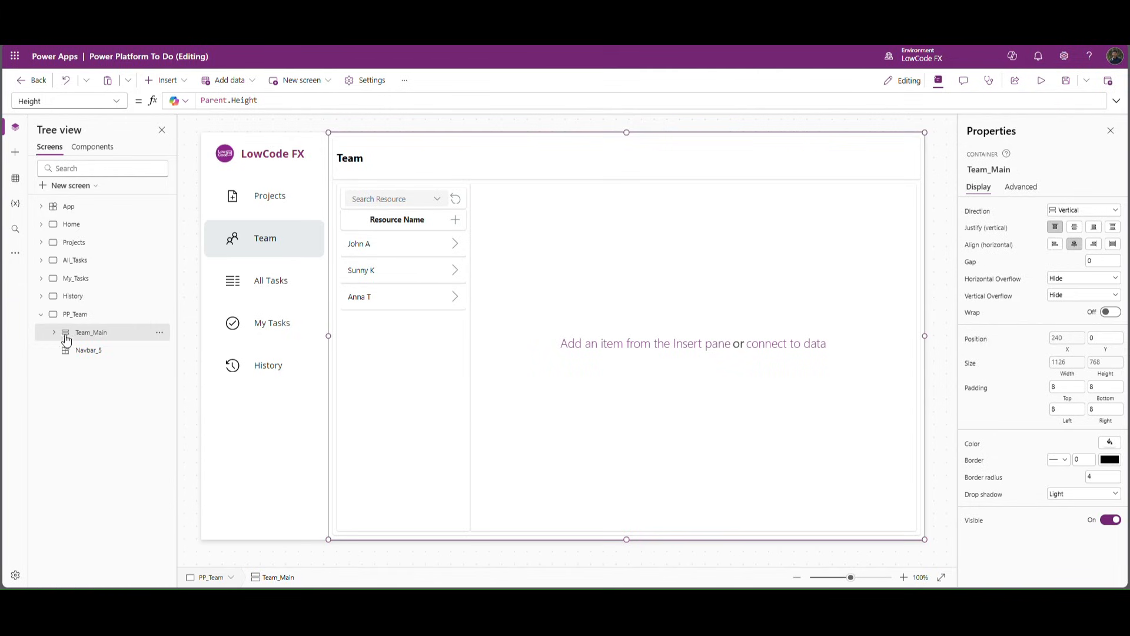
# Step: Rename Container17, the header container inside Team_Main, as Team_Title
pyautogui.click(54, 332)
pyautogui.click(67, 350)
pyautogui.click(68, 368)
pyautogui.click(108, 353)
pyautogui.click(110, 370)
pyautogui.click(89, 352)
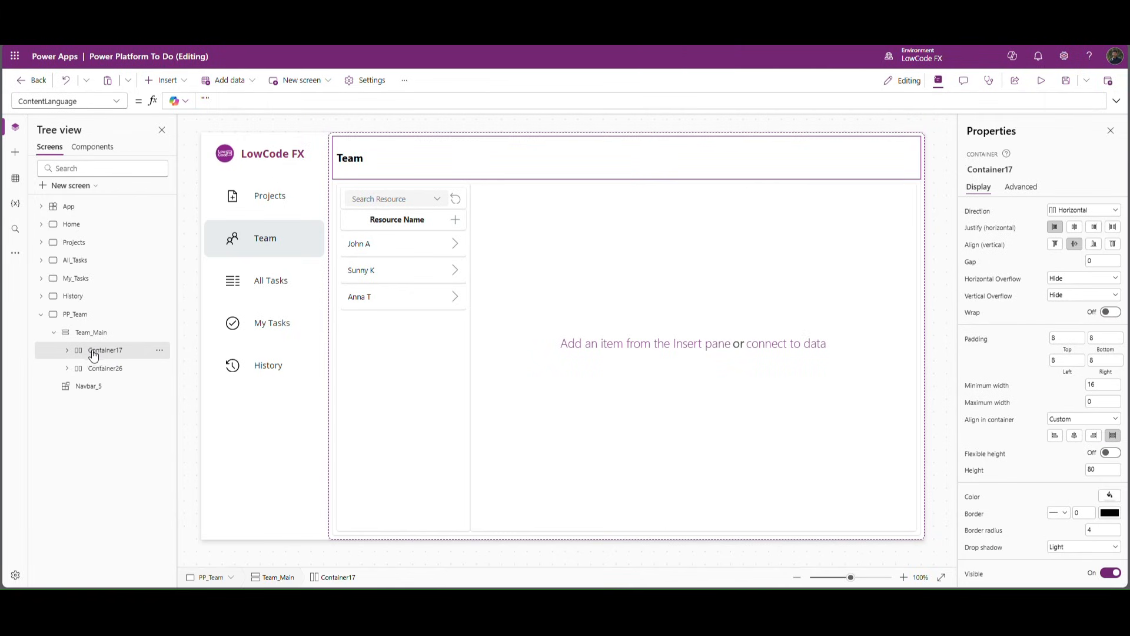
pyautogui.doubleClick(108, 352)
pyautogui.write('Team_Title')
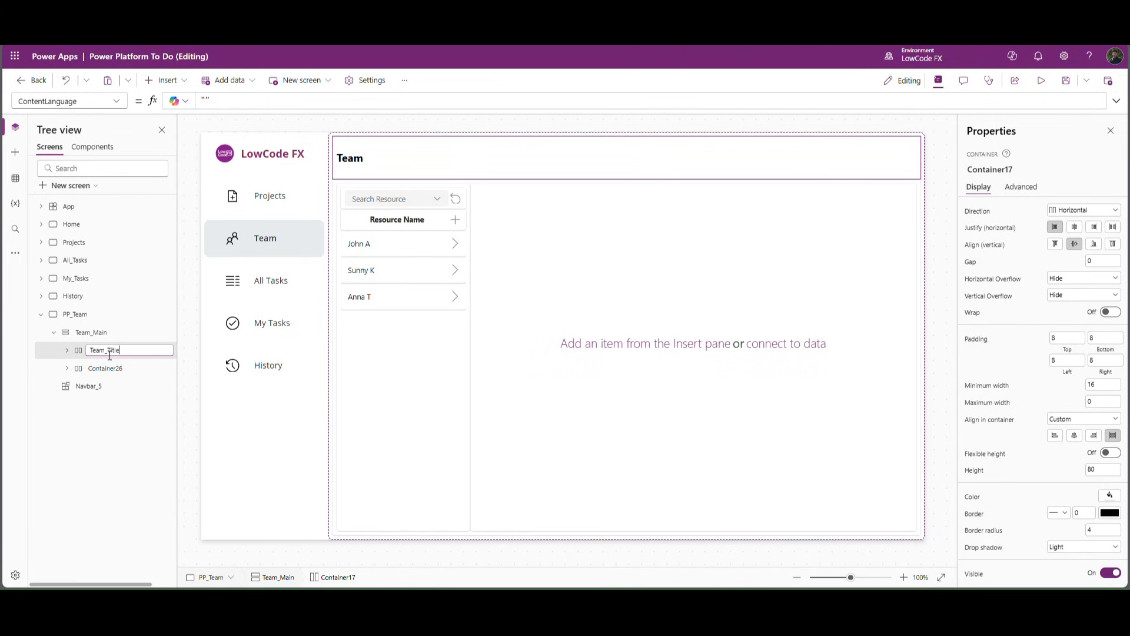
pyautogui.press('Return')
# Step: Rename Container26, the container below Team_Title, as Team_Details
pyautogui.doubleClick(119, 370)
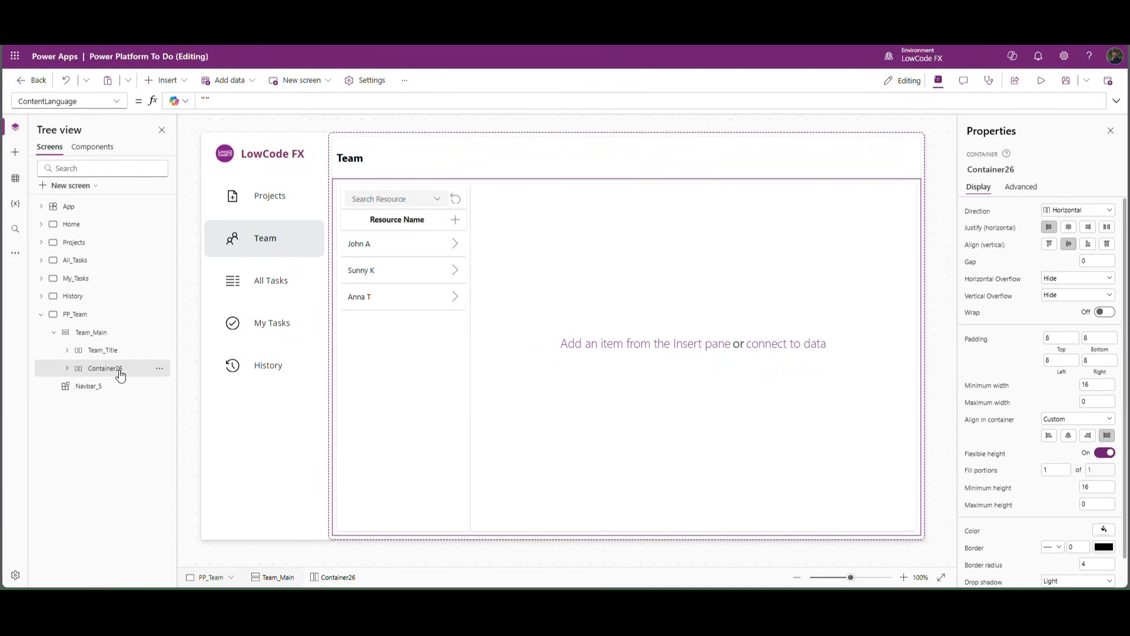
pyautogui.write('Team_Detail')
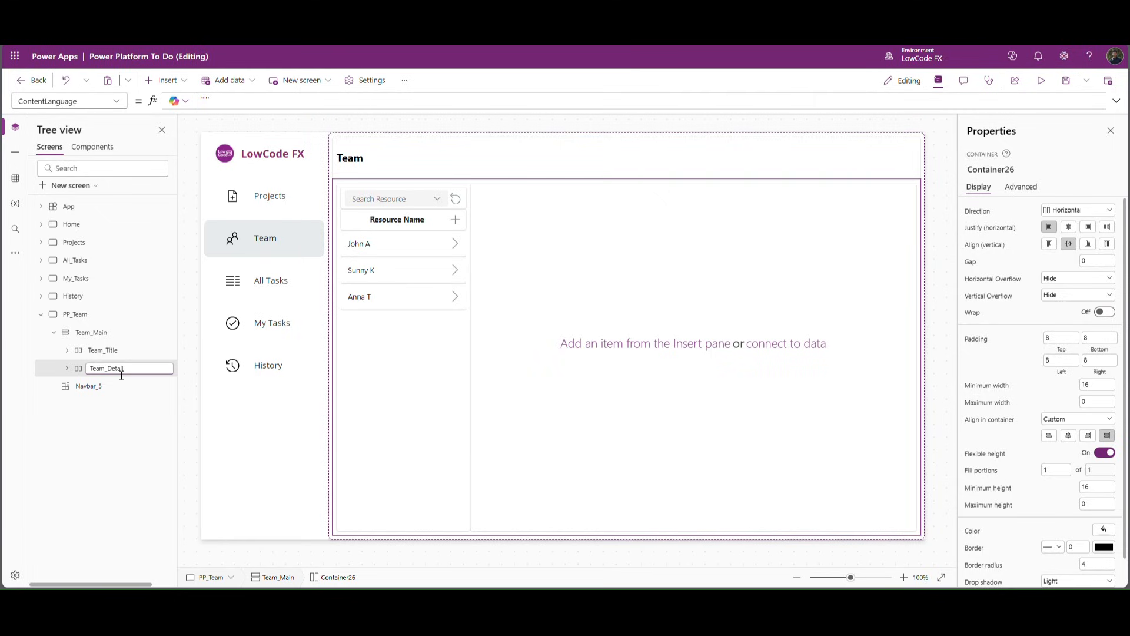
pyautogui.press('Return')
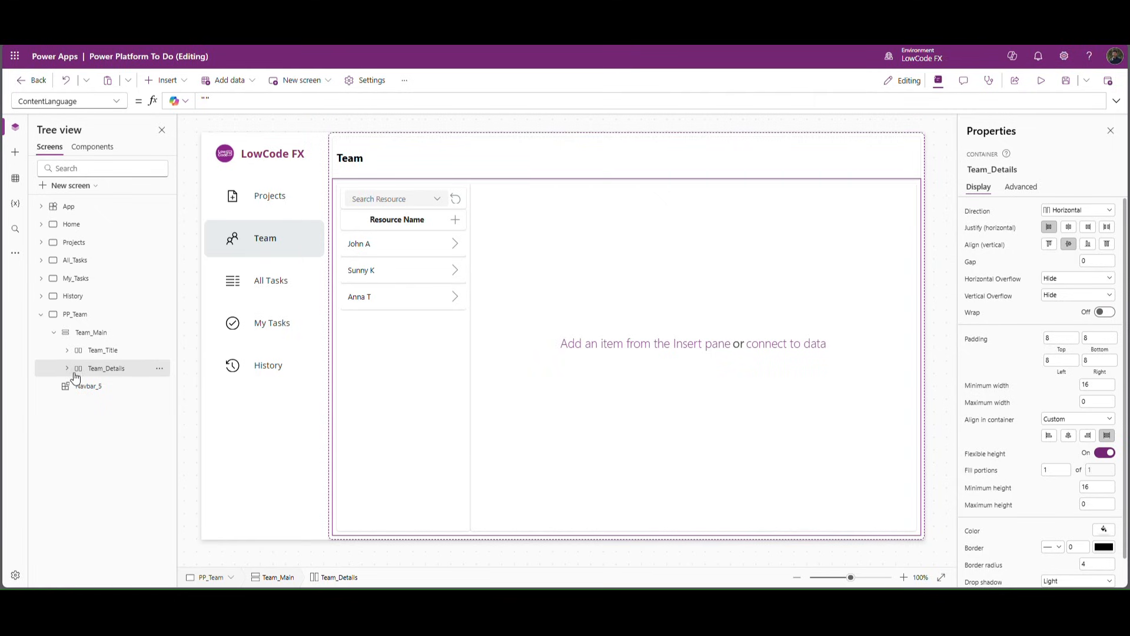
# Step: Rename Container27, the resource list container inside Team_Details, as Team_Info
pyautogui.click(67, 369)
pyautogui.click(79, 387)
pyautogui.click(80, 406)
pyautogui.click(118, 405)
pyautogui.click(122, 392)
pyautogui.click(118, 404)
pyautogui.click(118, 387)
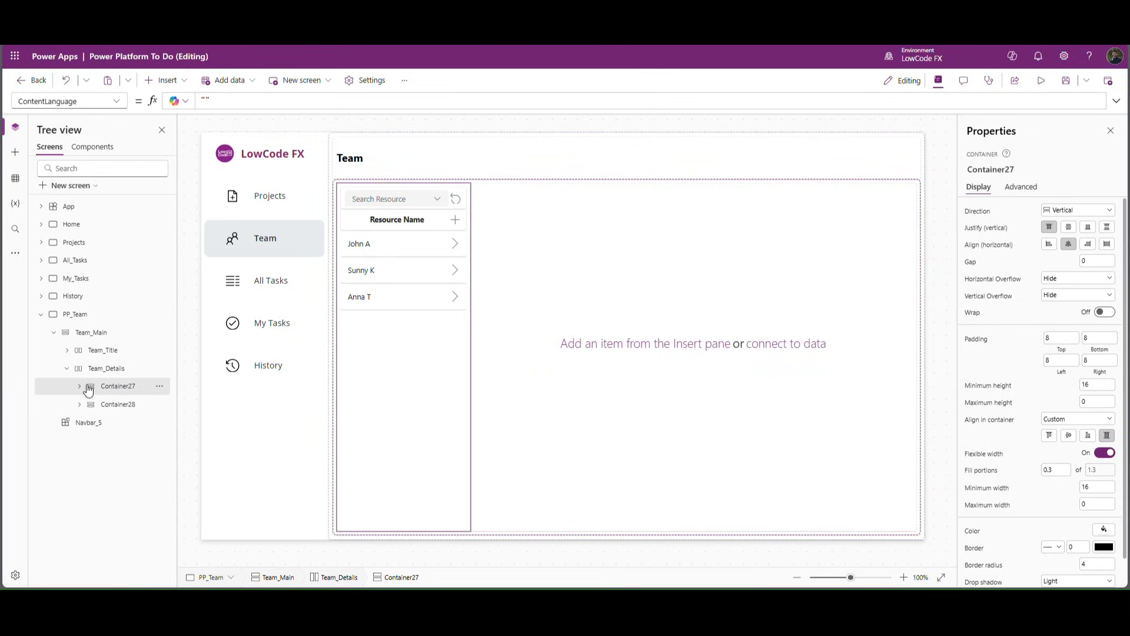
pyautogui.doubleClick(111, 387)
pyautogui.write('Team_Info')
pyautogui.press('Return')
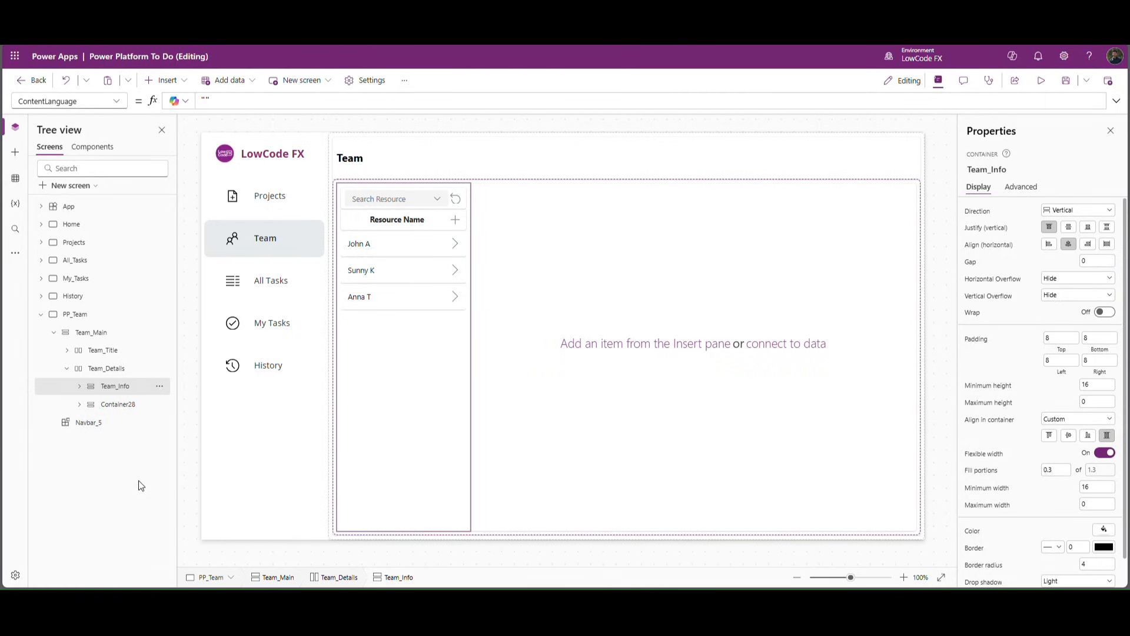
# Step: Rename Container28, the container beside the resource list, as Team_Projects
pyautogui.click(124, 406)
pyautogui.doubleClick(126, 407)
pyautogui.write('Team_P')
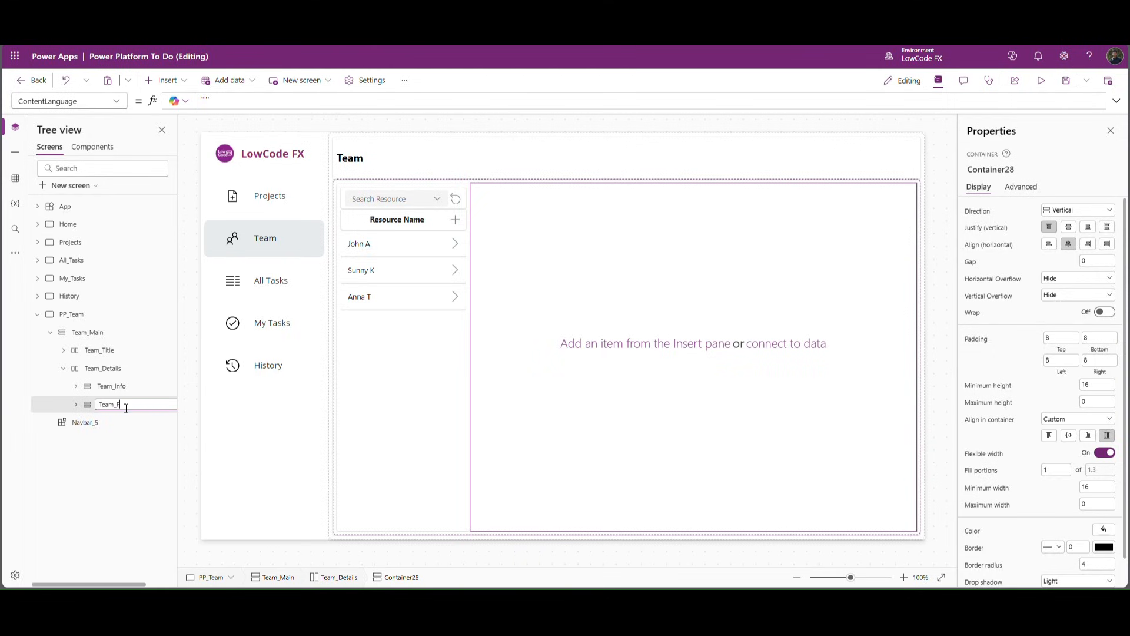
pyautogui.write('rojects')
pyautogui.press('Return')
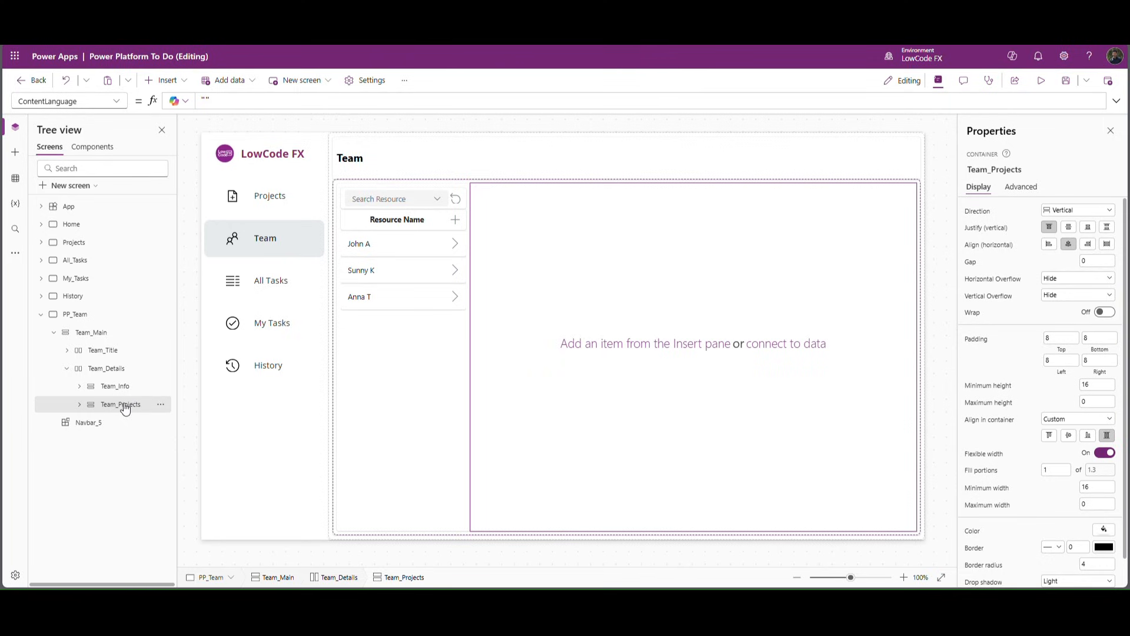
# Step: Change the layout of the gallery inside Team_Projects to Blank
pyautogui.click(79, 387)
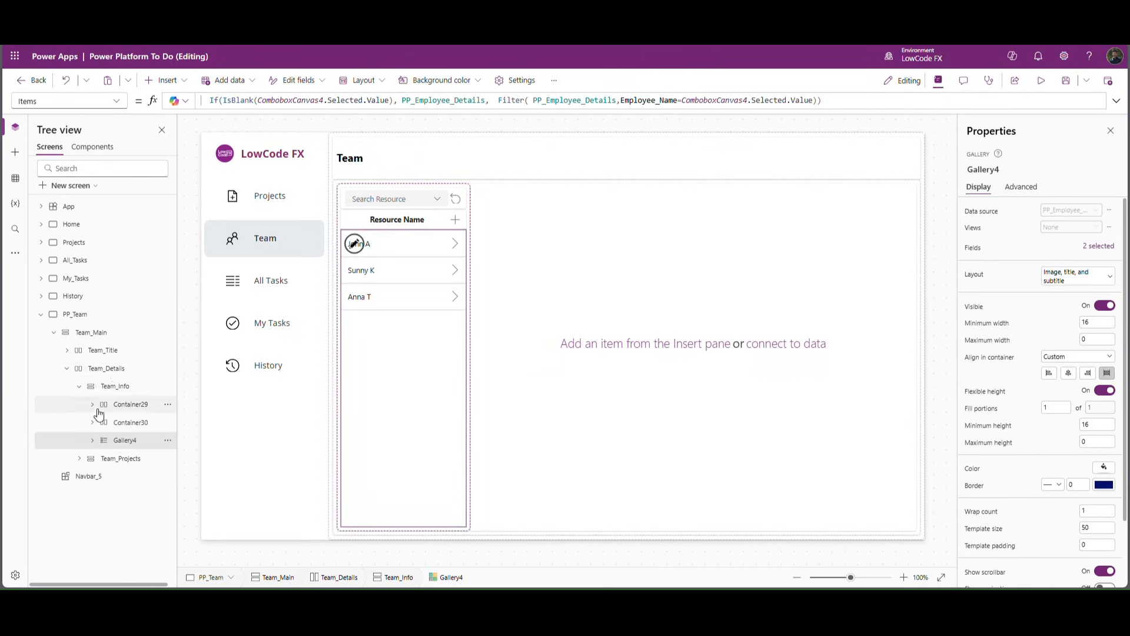
pyautogui.click(80, 458)
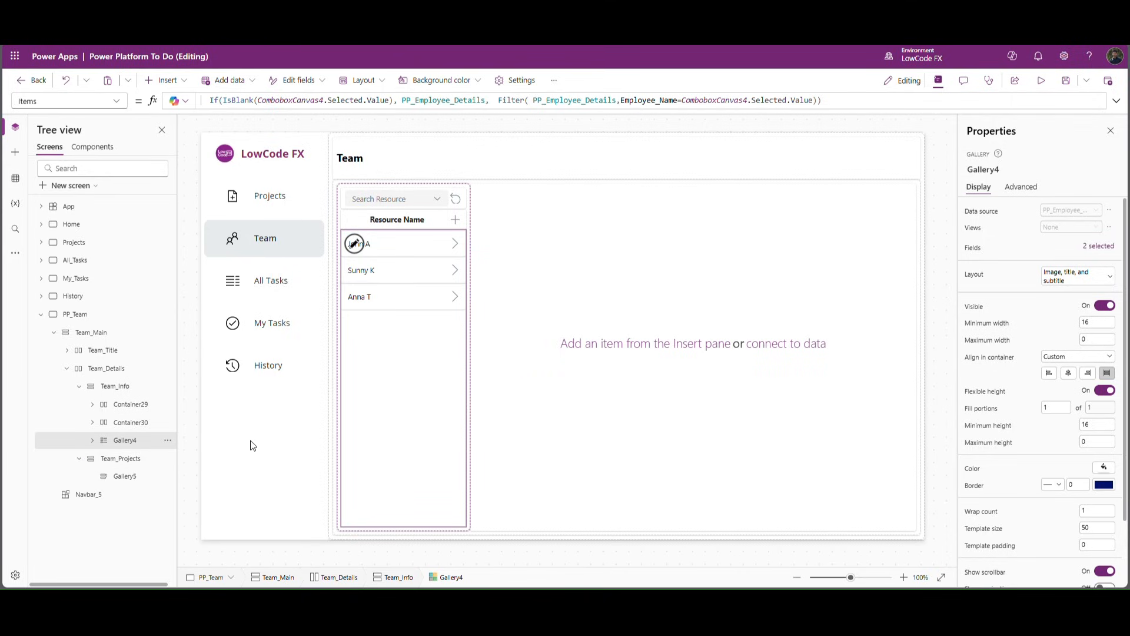
pyautogui.click(648, 320)
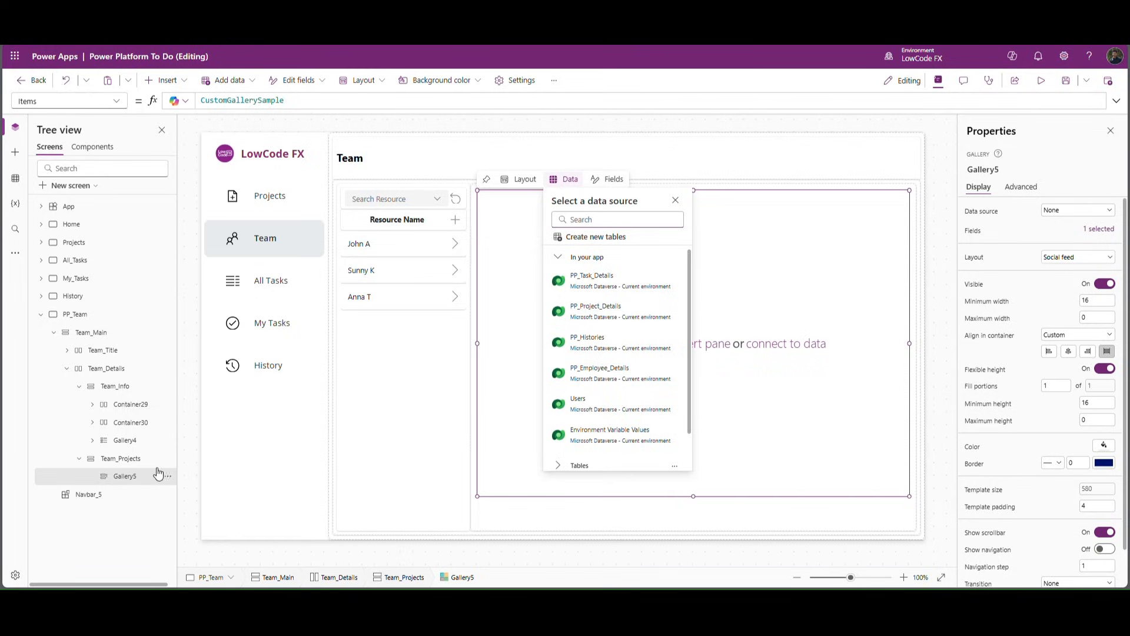
pyautogui.click(1078, 257)
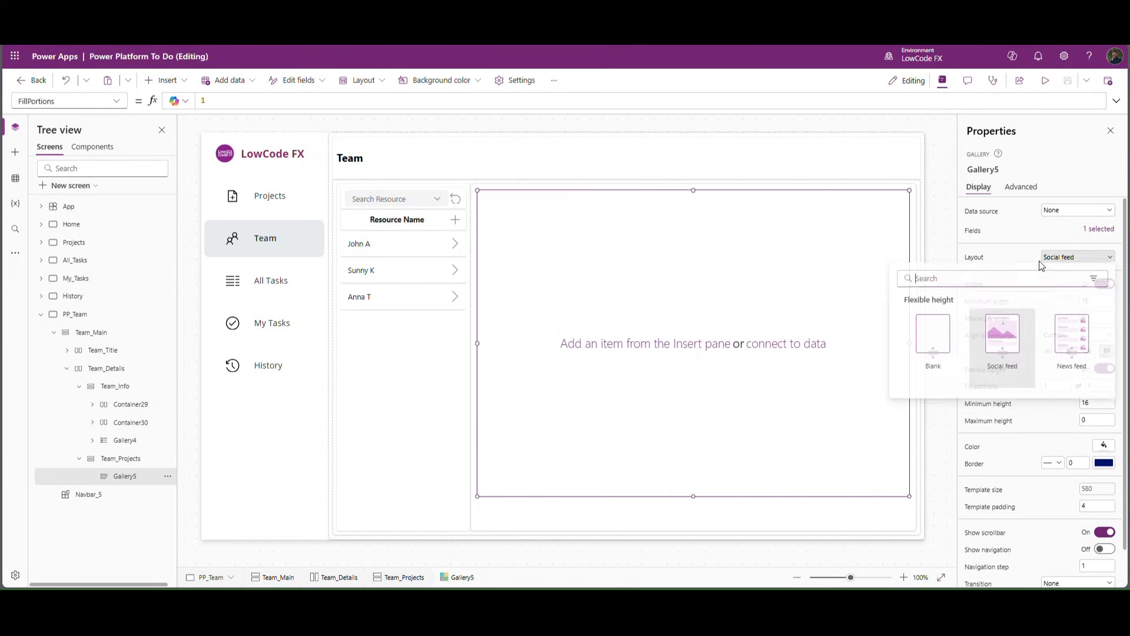
pyautogui.click(931, 344)
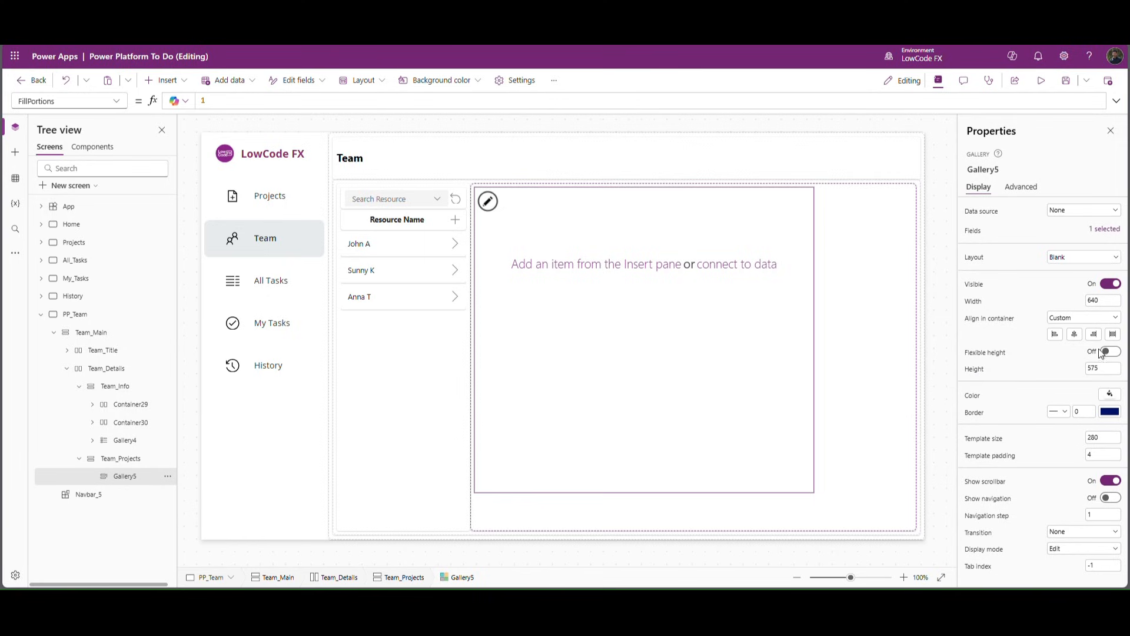
# Step: Turn on flexible height for the blank gallery and set its Width to Parent.Width
pyautogui.click(1118, 353)
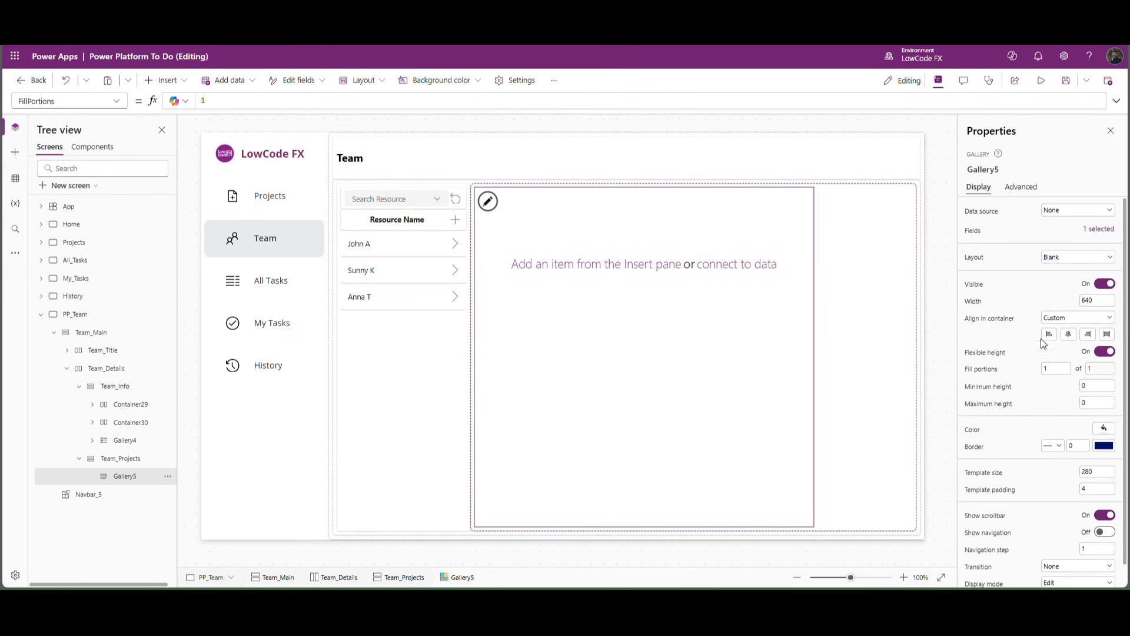
pyautogui.click(978, 303)
pyautogui.moveTo(232, 105); pyautogui.dragTo(158, 102)
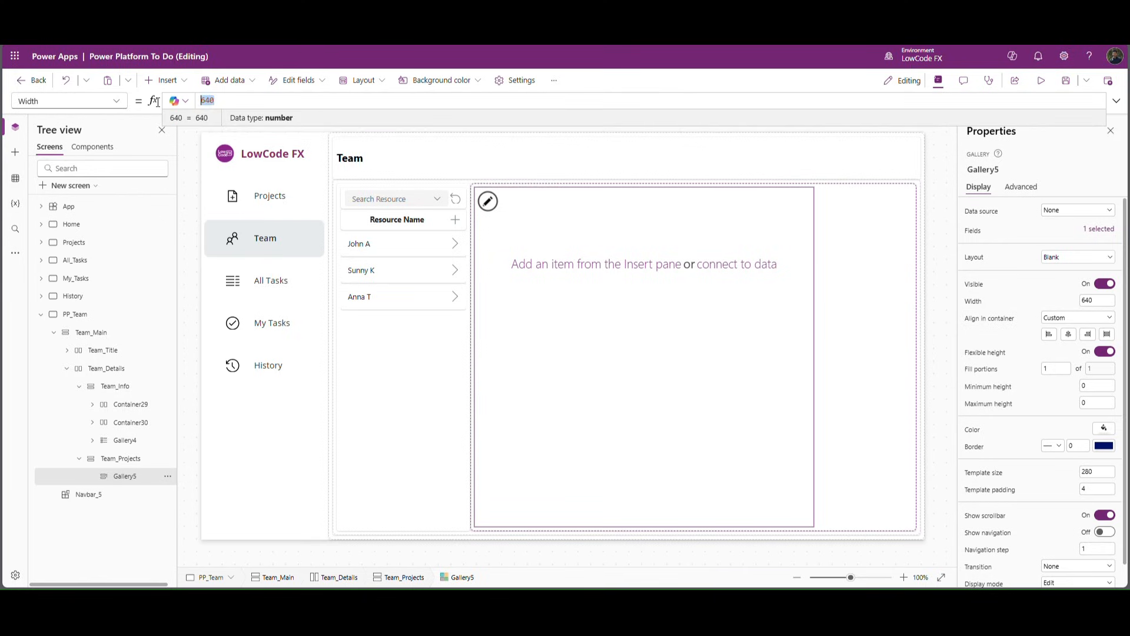
pyautogui.write('parent.Width')
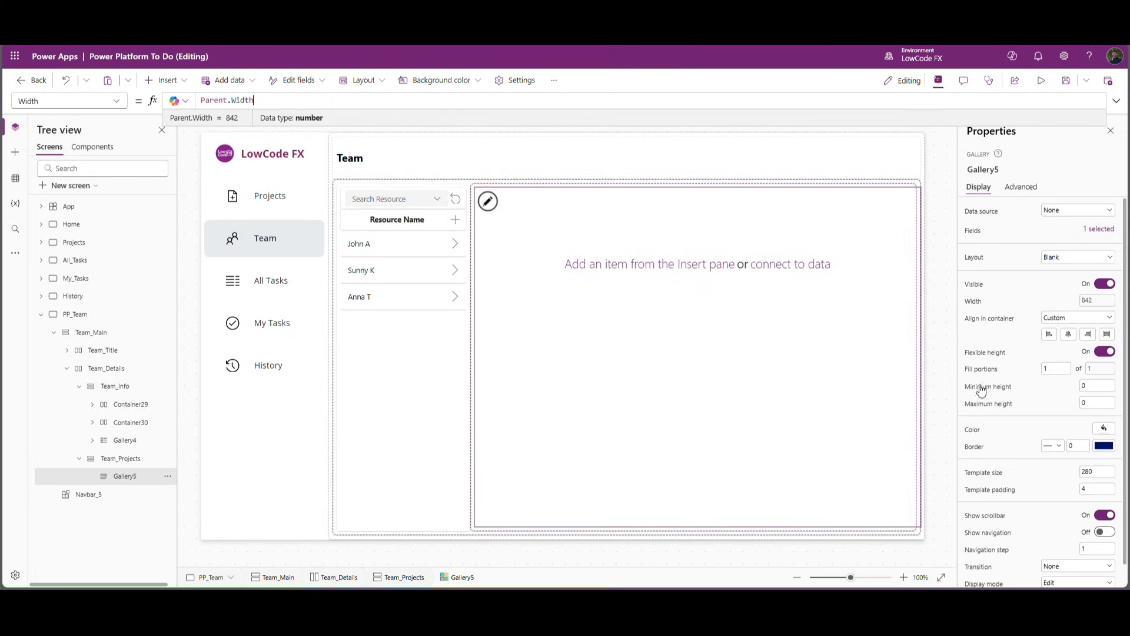
# Step: Set all four padding values of the Team_Projects container to 0
pyautogui.click(128, 462)
pyautogui.moveTo(1063, 338); pyautogui.dragTo(996, 337)
pyautogui.write('0')
pyautogui.press('Tab')
pyautogui.write('0')
pyautogui.press('Tab')
pyautogui.write('0')
pyautogui.press('Tab')
pyautogui.write('0')
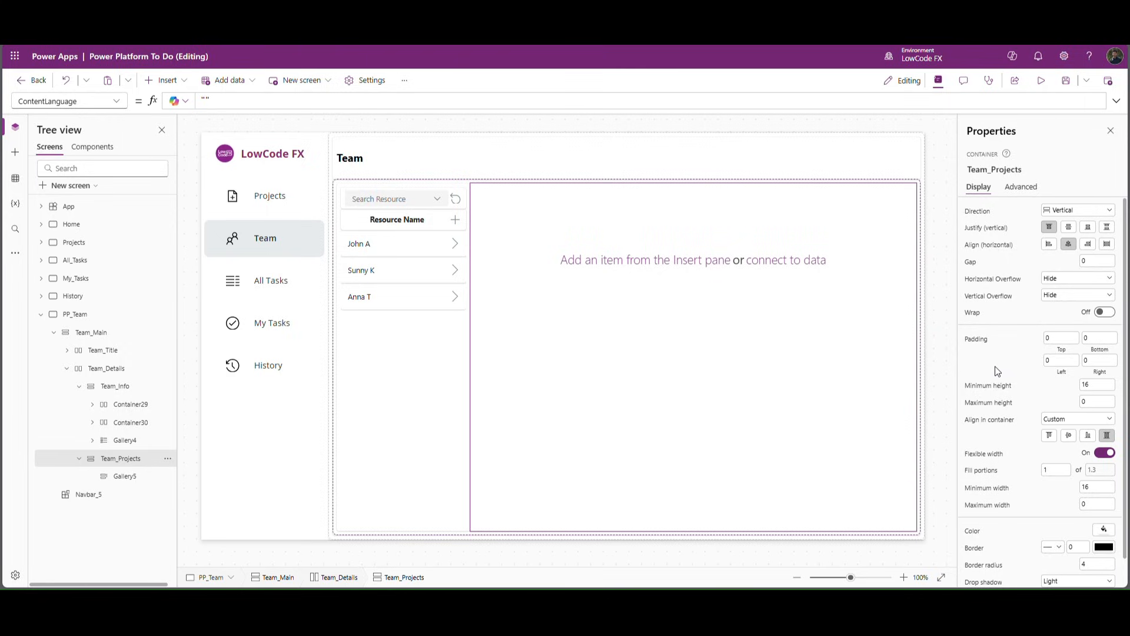
# Step: Set the template size of the Team_Projects gallery to 300
pyautogui.click(941, 323)
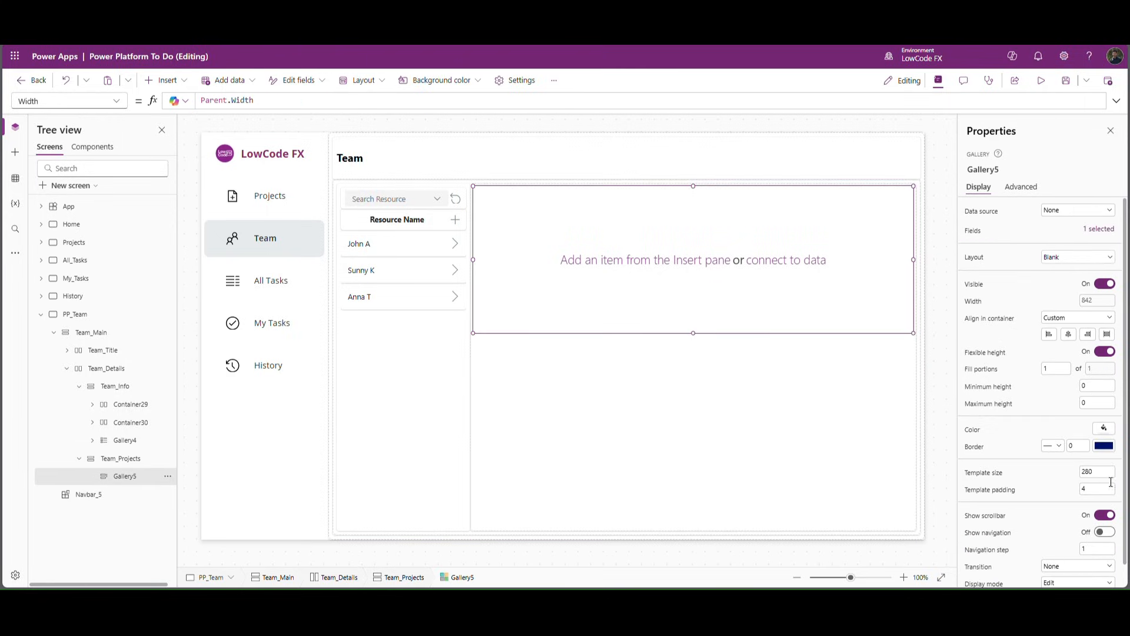
pyautogui.click(1111, 476)
pyautogui.write('320')
pyautogui.click(1052, 470)
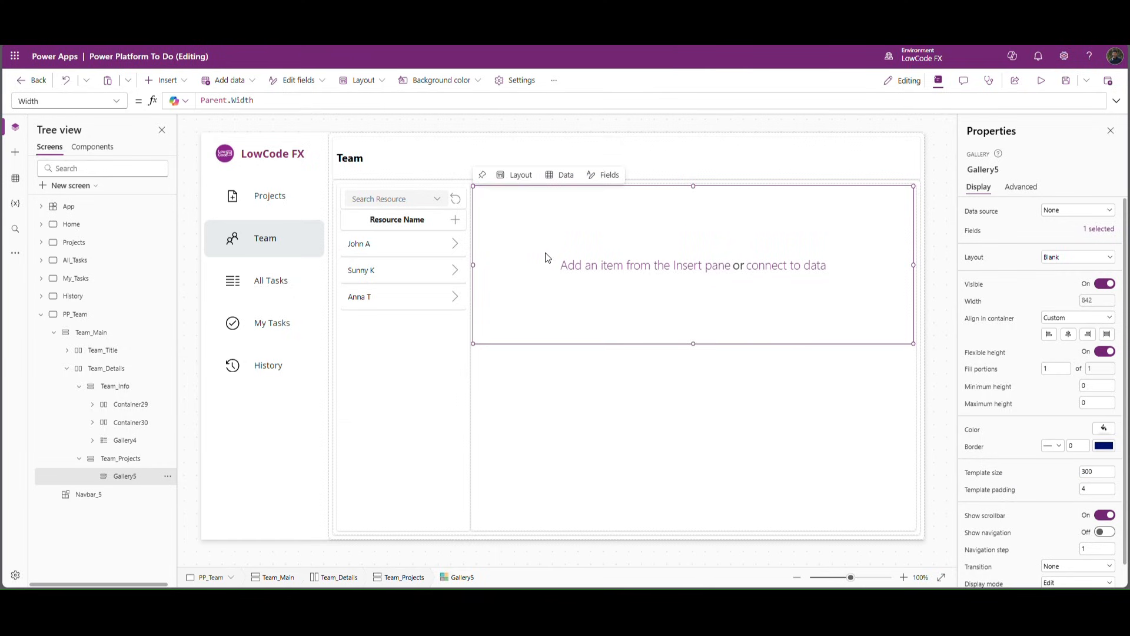
# Step: Insert a horizontal container into the Team_Projects gallery
pyautogui.click(165, 80)
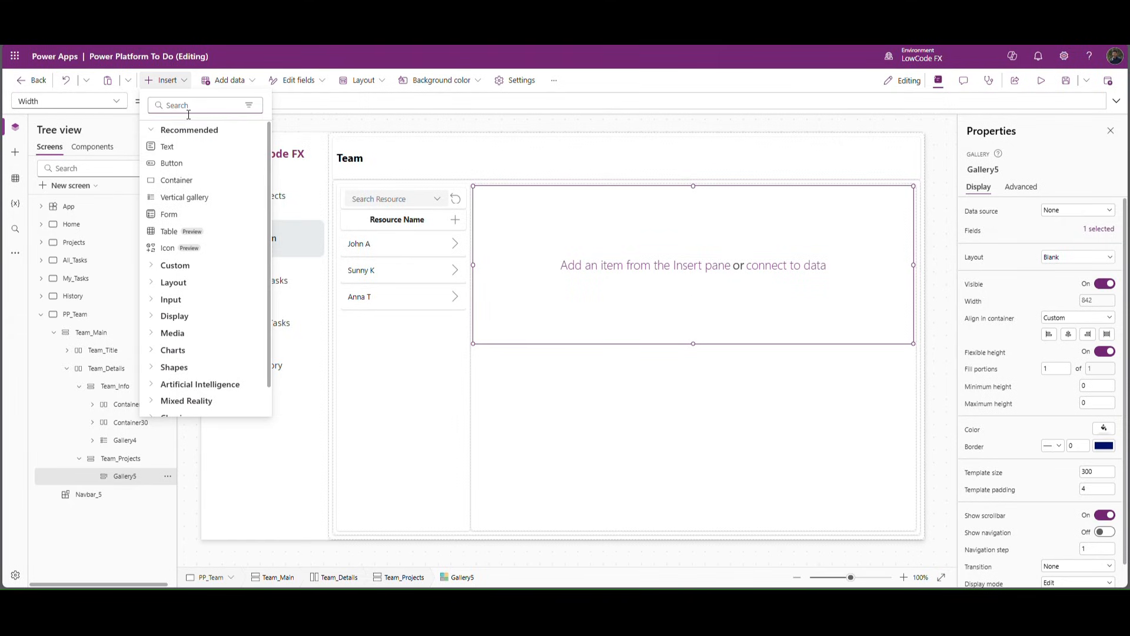
pyautogui.write('hor')
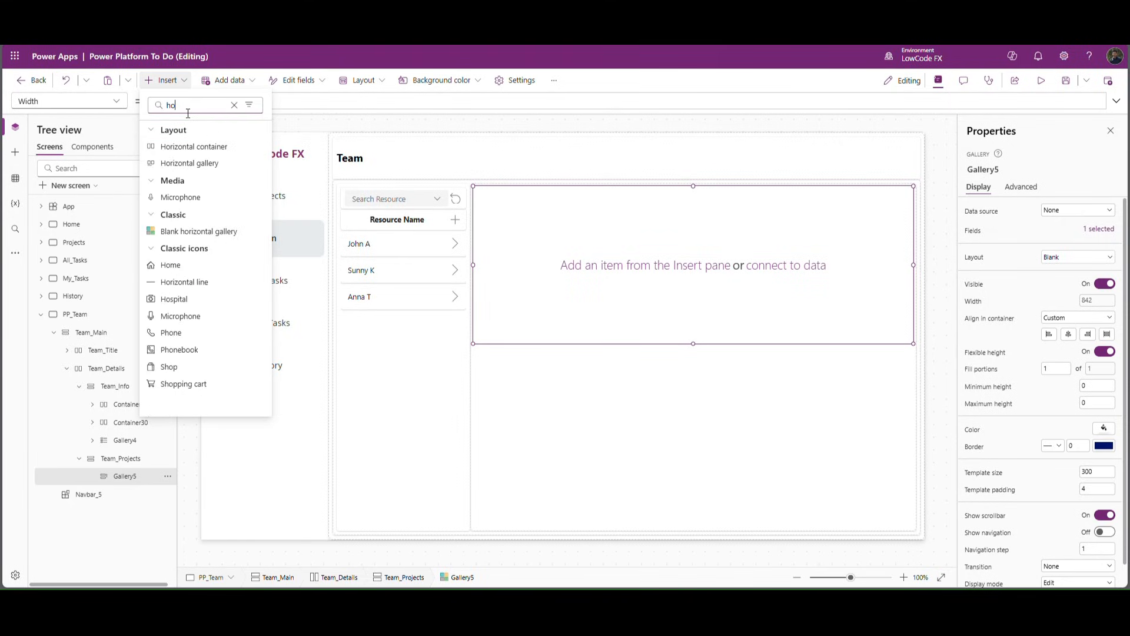
pyautogui.click(196, 144)
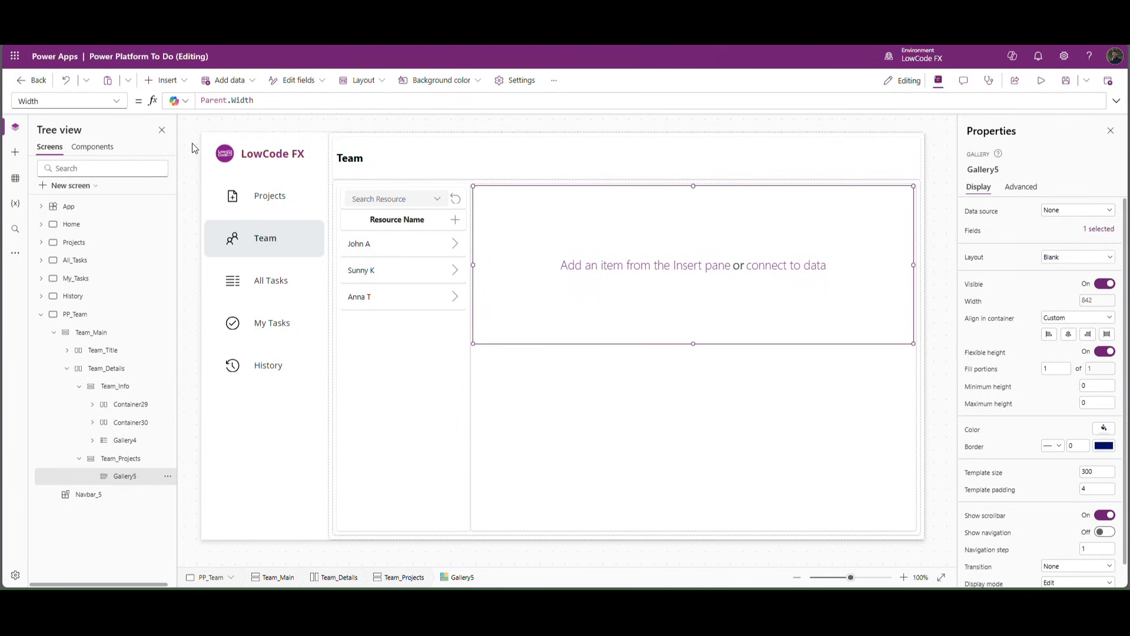
pyautogui.click(515, 245)
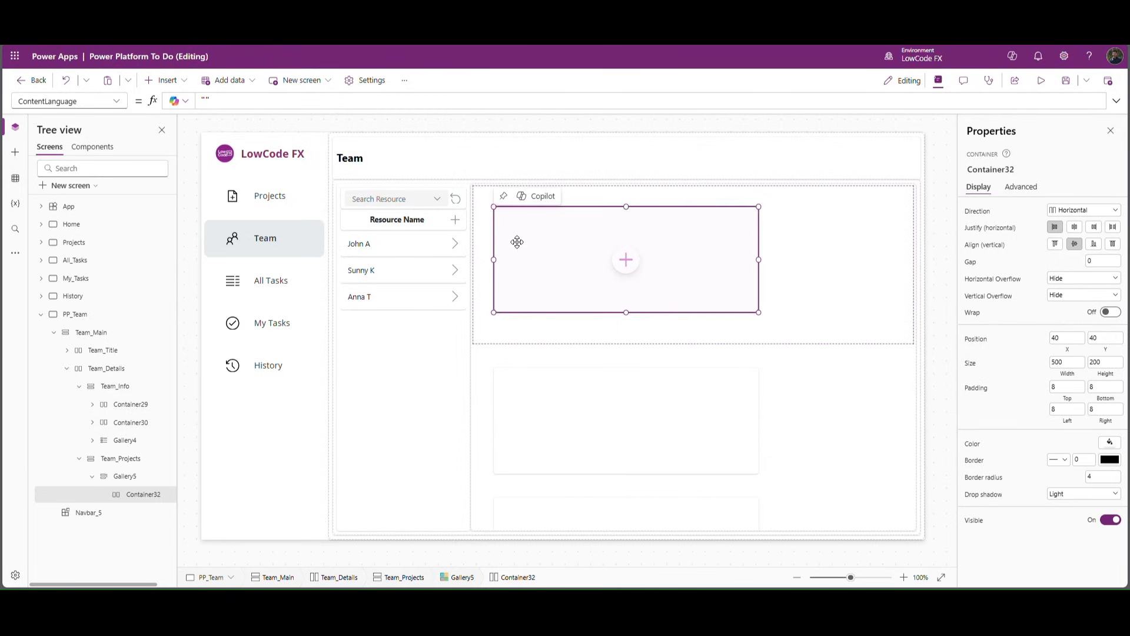
# Step: Position the new horizontal container at X 0, Y 0 and size it with Width Parent.Width and height 60
pyautogui.click(1073, 338)
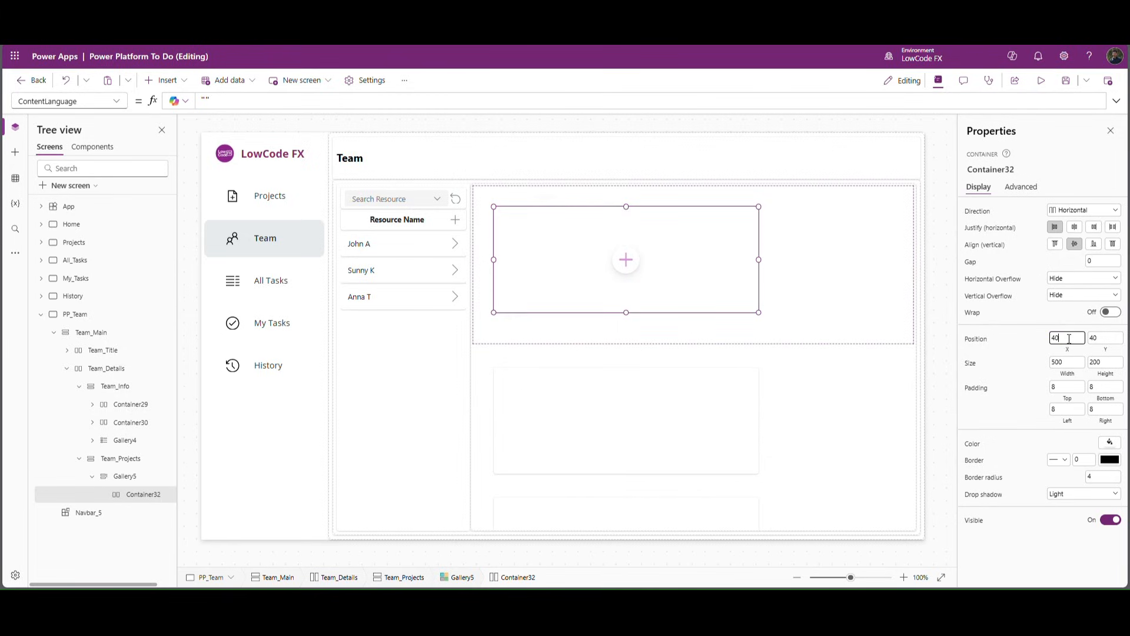
pyautogui.moveTo(1112, 341); pyautogui.dragTo(949, 331)
pyautogui.write('0')
pyautogui.click(1062, 375)
pyautogui.moveTo(227, 101); pyautogui.dragTo(139, 104)
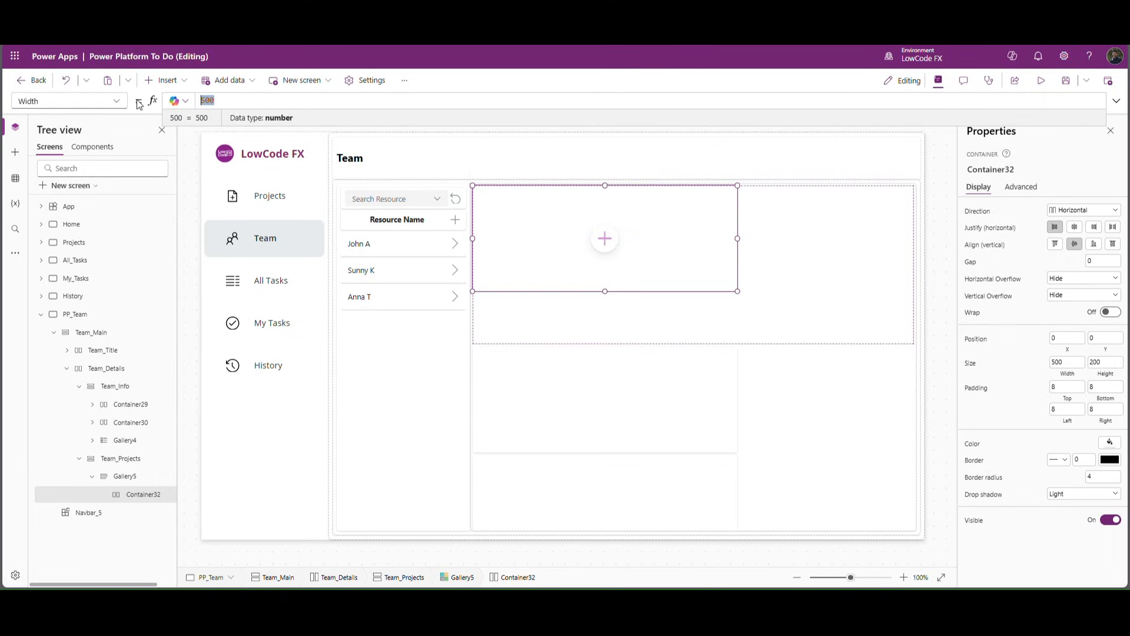
pyautogui.write('Parent.Width')
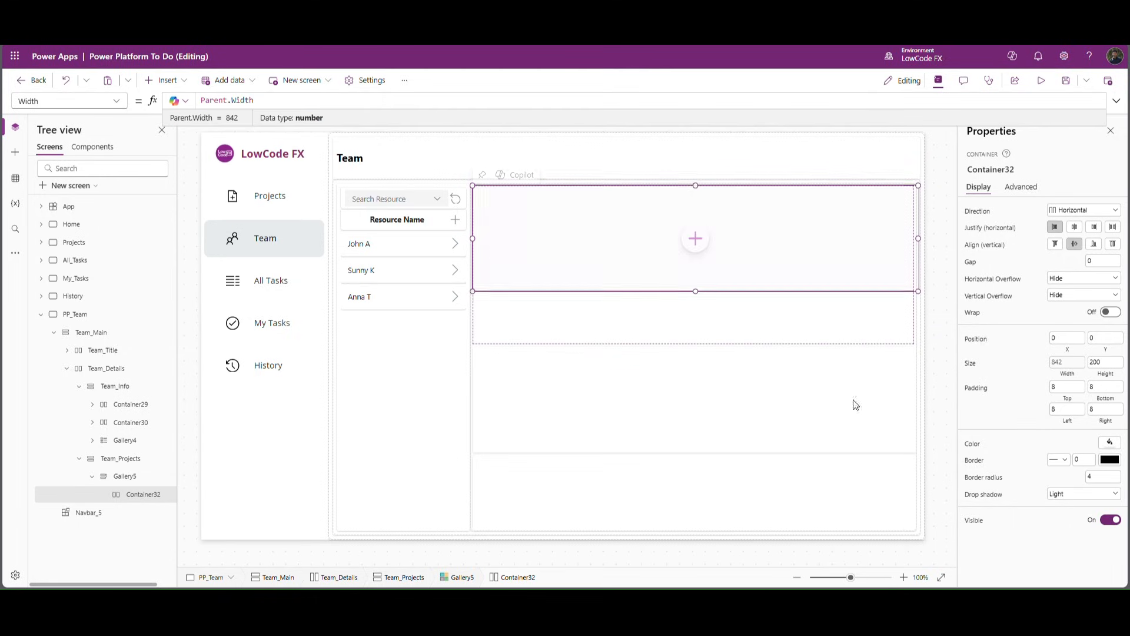
pyautogui.click(1115, 363)
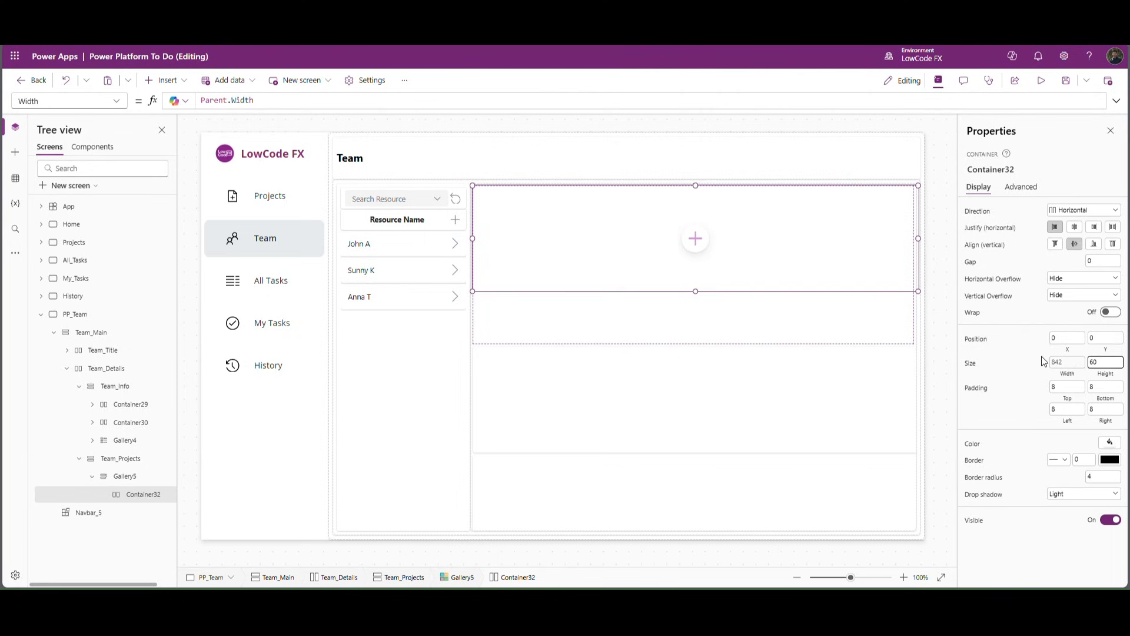
pyautogui.click(1021, 358)
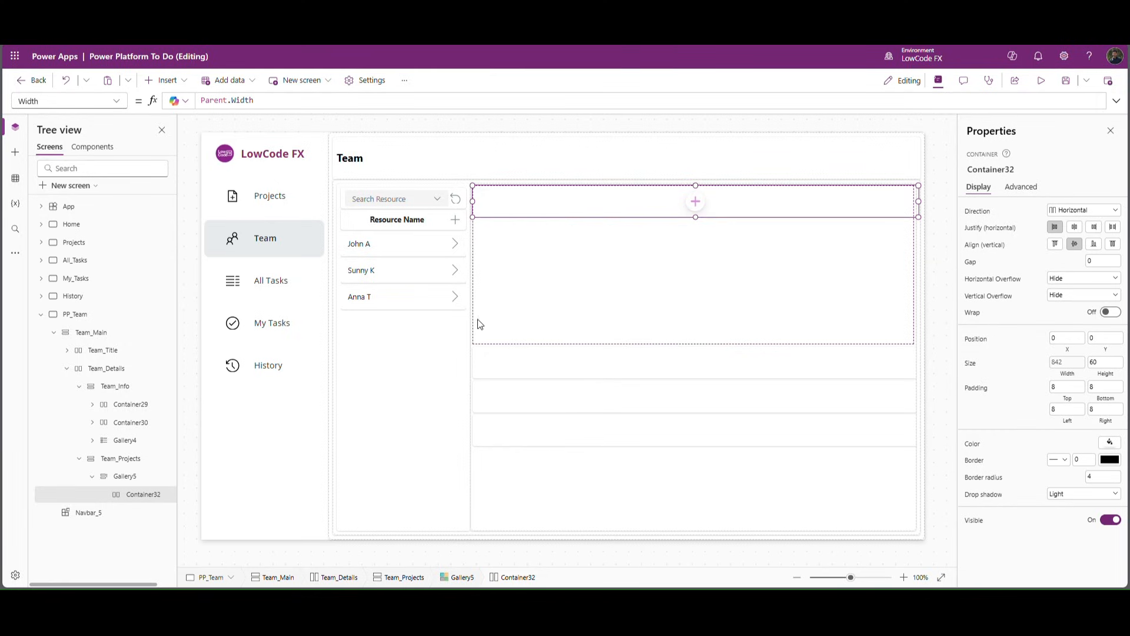
# Step: Open the Power Platform To Do board on the Projects screen and select its New / In Progress / Completed header container
pyautogui.click(73, 242)
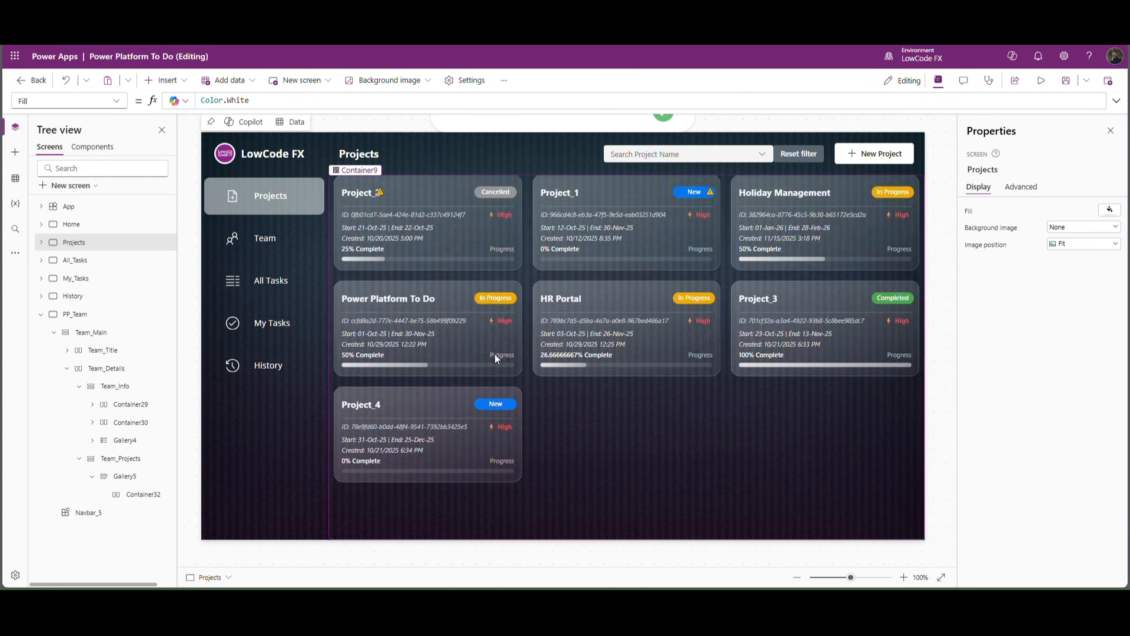
pyautogui.keyDown('alt'); pyautogui.click(439, 319); pyautogui.keyUp('alt')
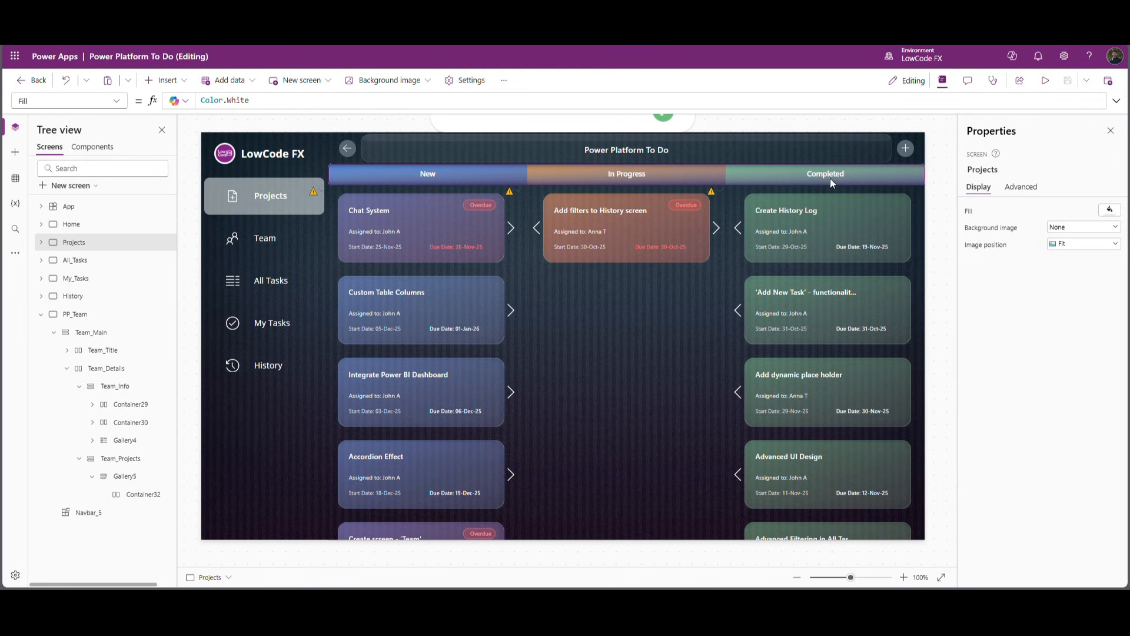
pyautogui.click(744, 190)
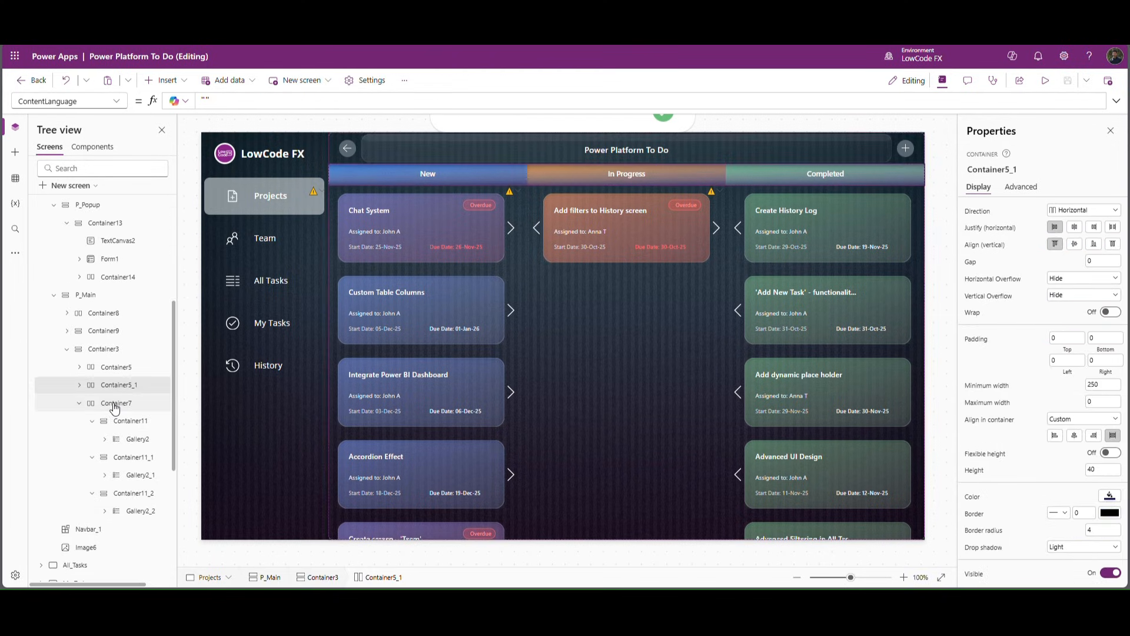
# Step: Copy Container3, which holds the task board, from P_Main on the Projects screen
pyautogui.click(113, 403)
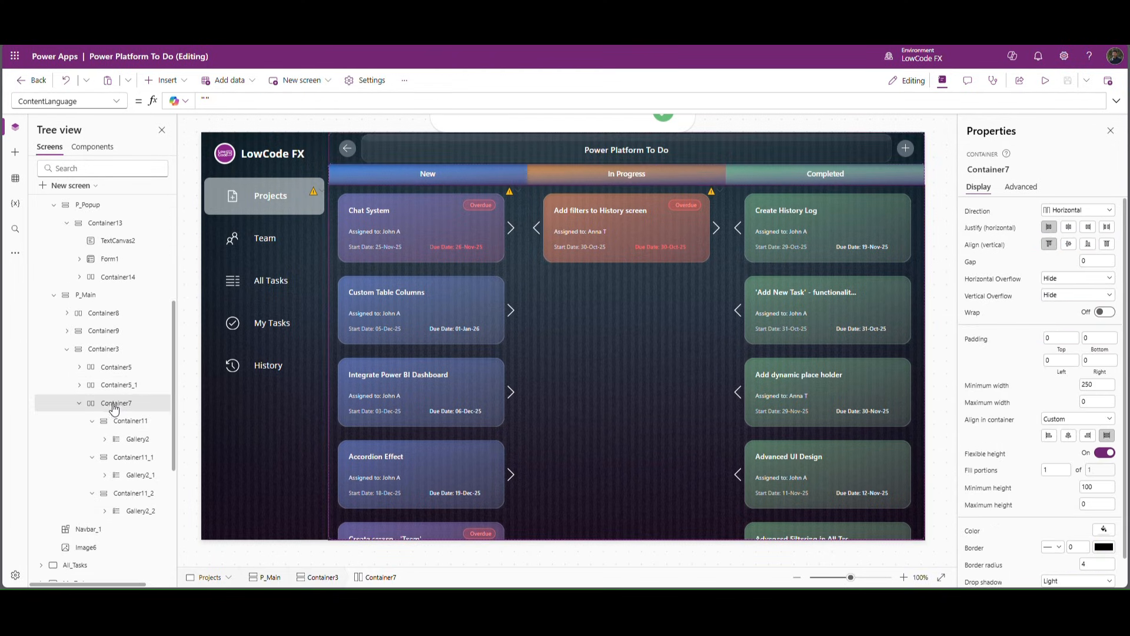
pyautogui.click(82, 403)
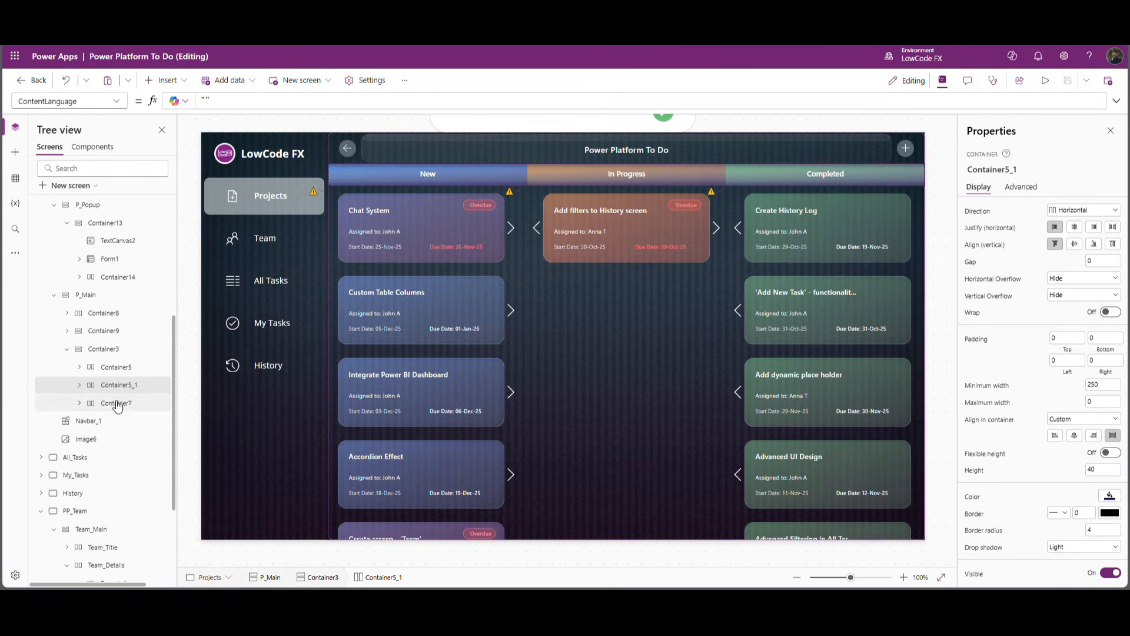
pyautogui.click(122, 389)
pyautogui.click(101, 349)
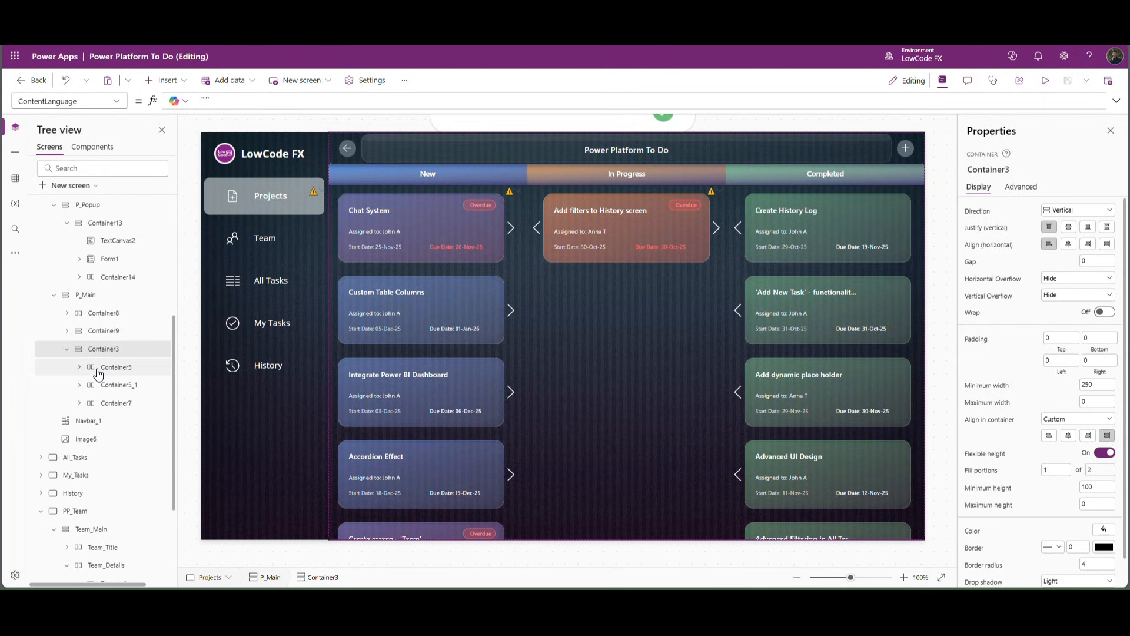
pyautogui.click(97, 373)
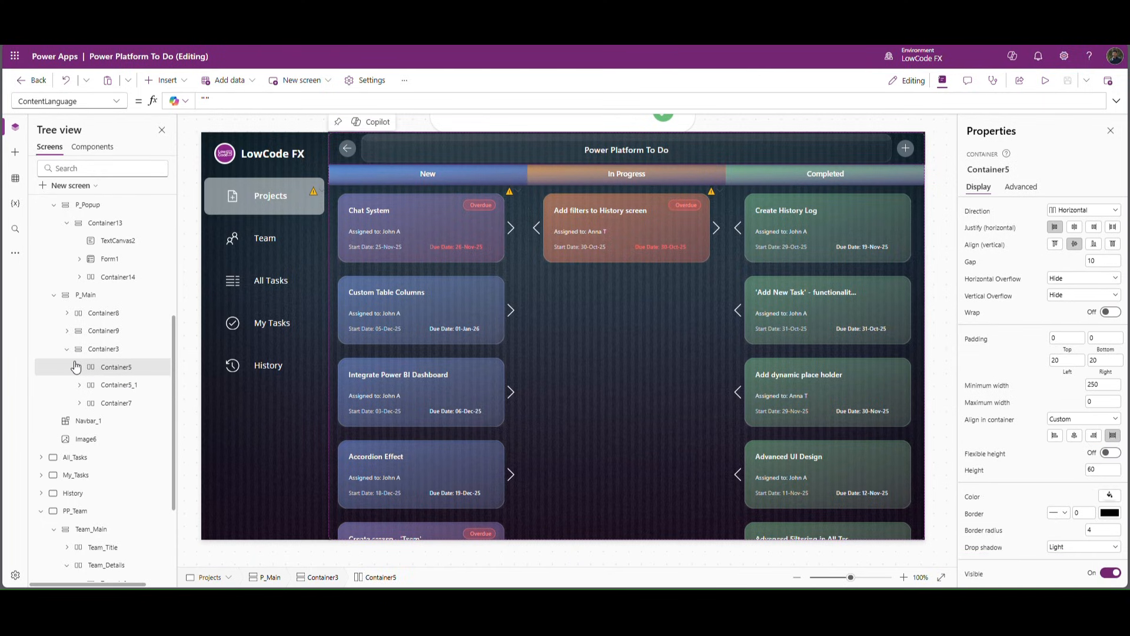
pyautogui.click(109, 349)
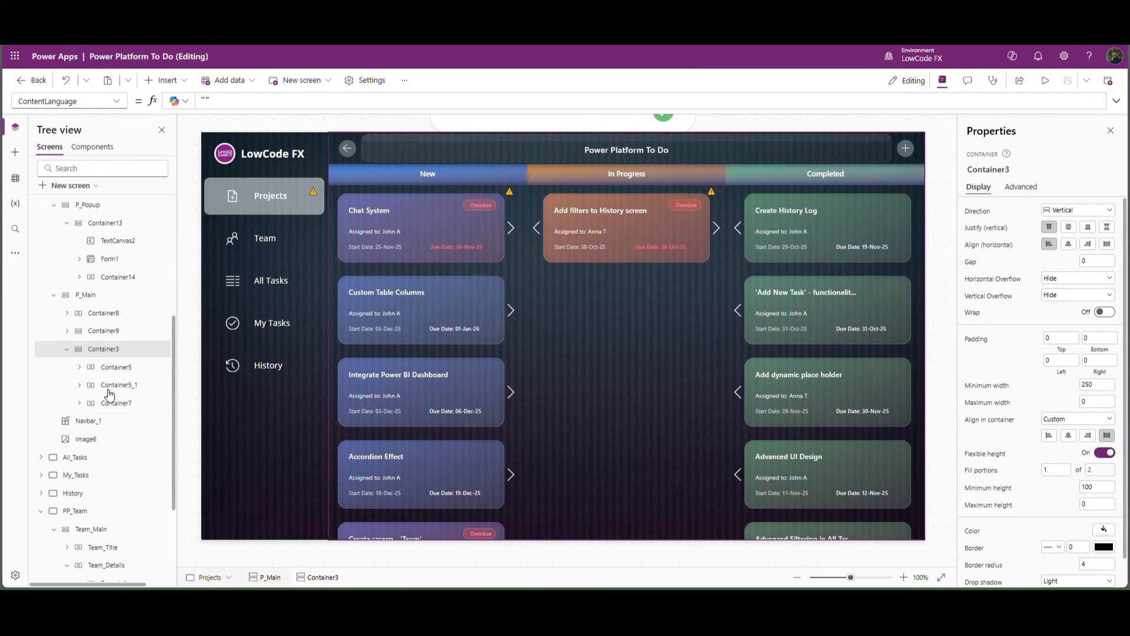
# Step: Paste the copied task board container into the template of Gallery5 on the PP_Team screen
pyautogui.scroll(-5, 118, 412)
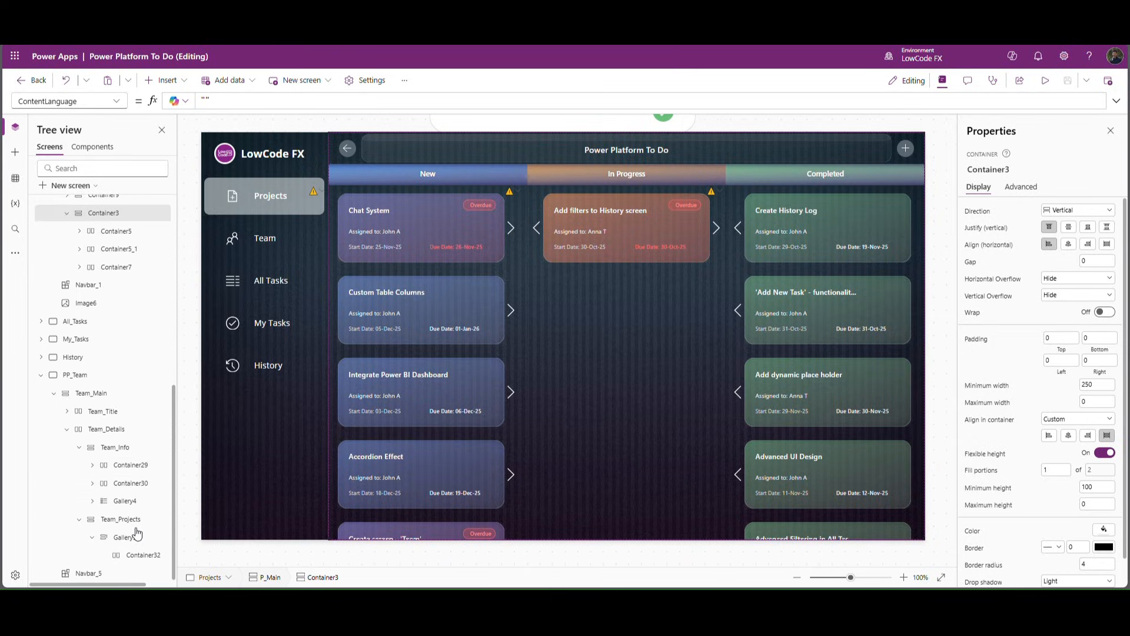
pyautogui.click(138, 556)
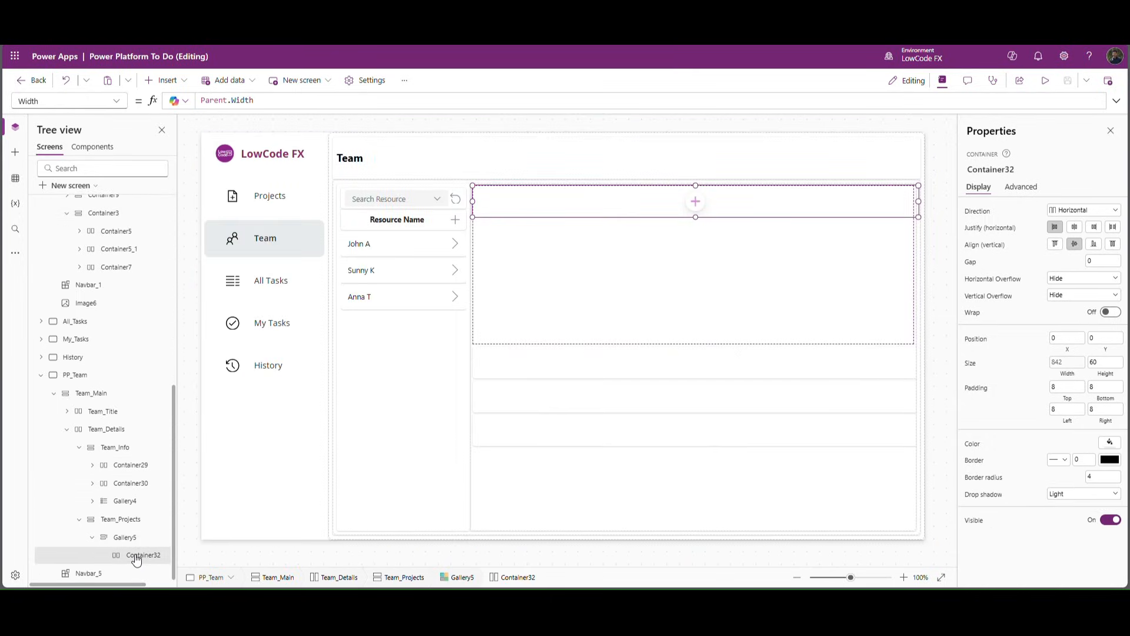
pyautogui.click(133, 538)
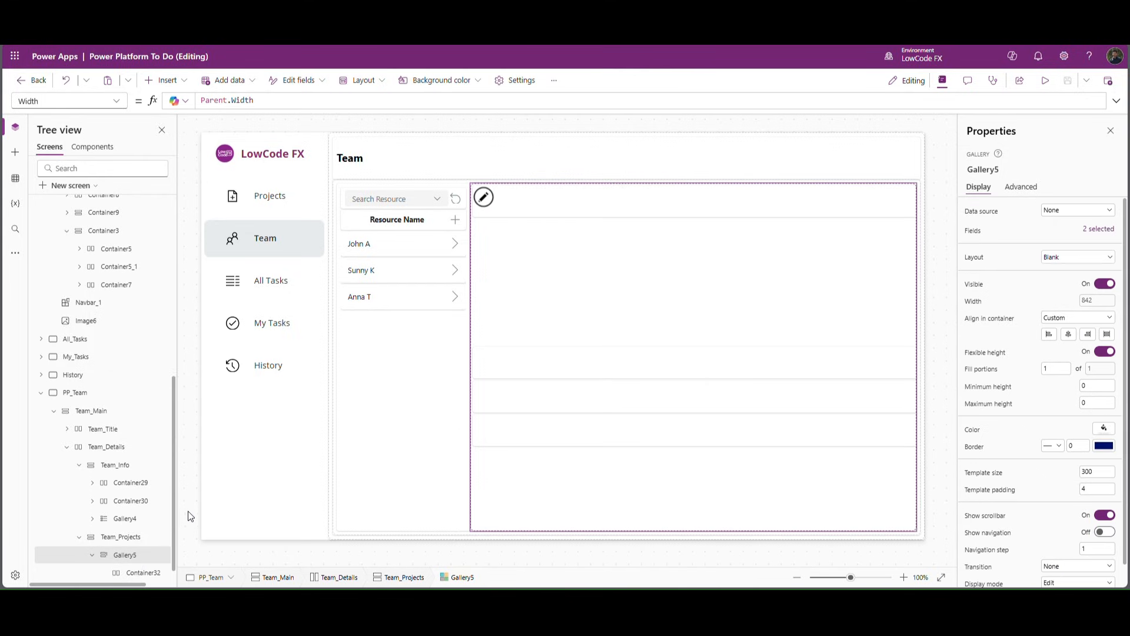
pyautogui.click(486, 200)
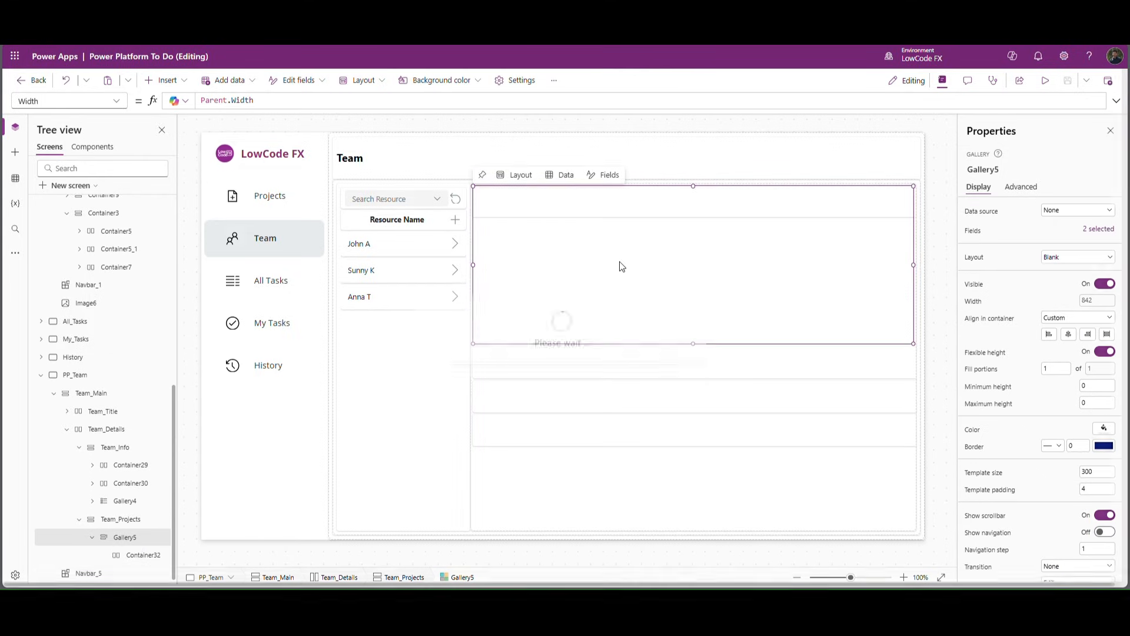
pyautogui.hotkey('ctrl', 'v')
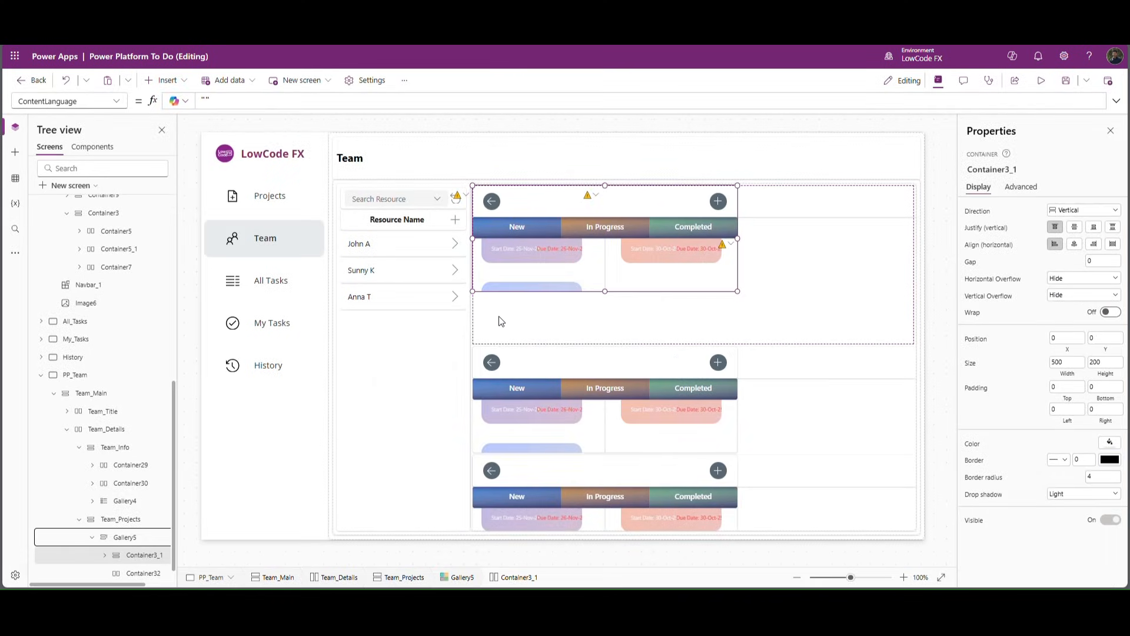
# Step: Reorder Container32 above the pasted Container3_1 inside Gallery5
pyautogui.scroll(-1, 136, 506)
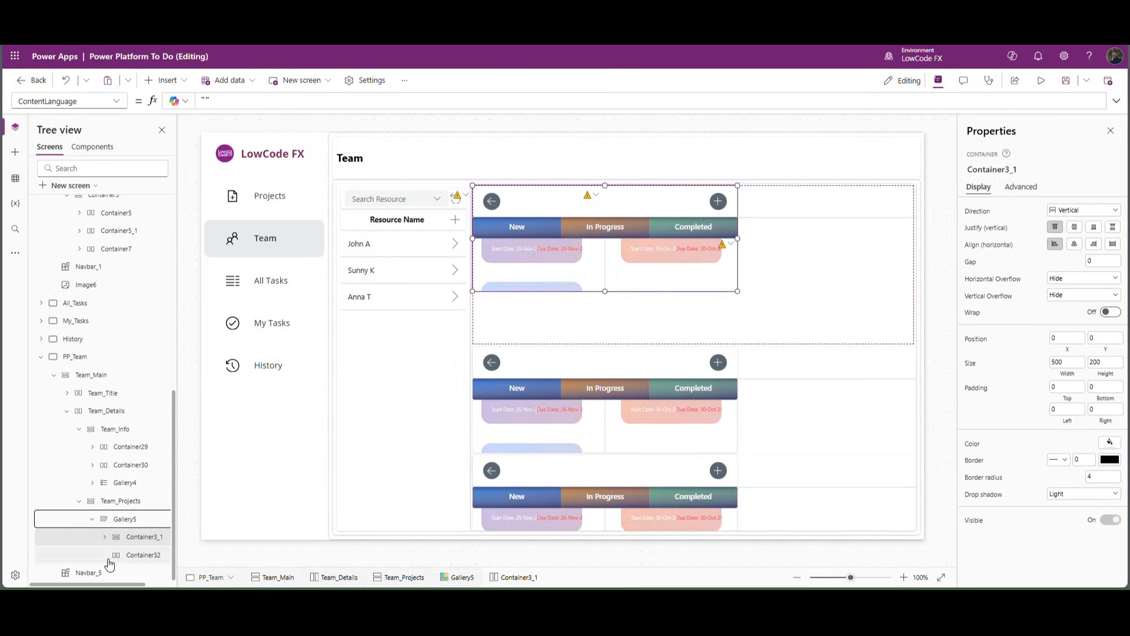
pyautogui.click(141, 546)
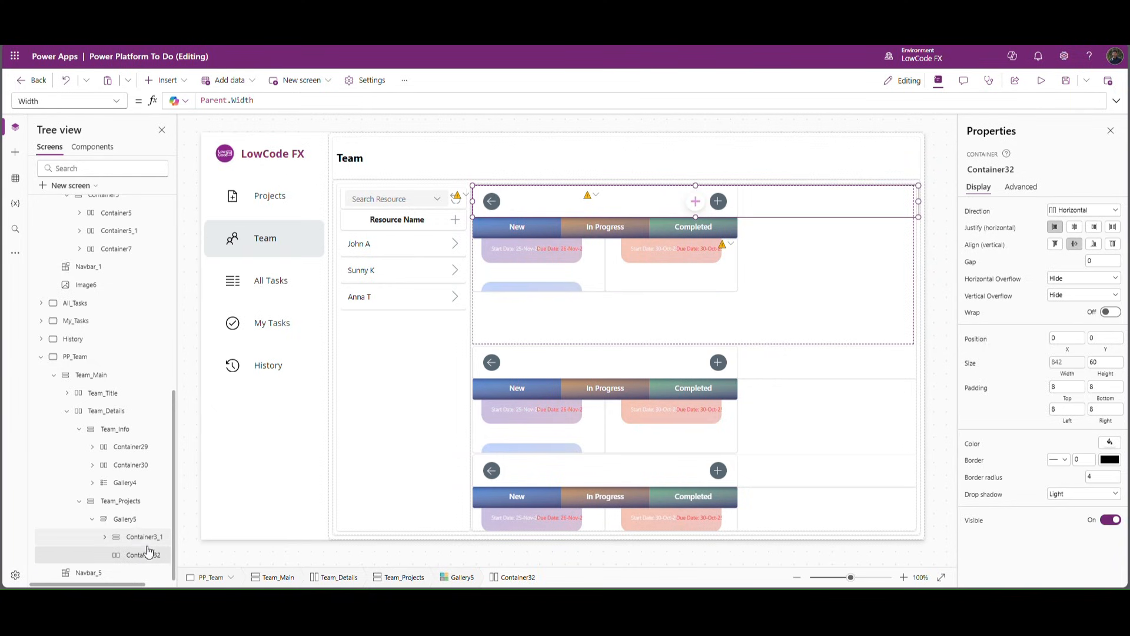
pyautogui.moveTo(143, 556); pyautogui.dragTo(161, 533)
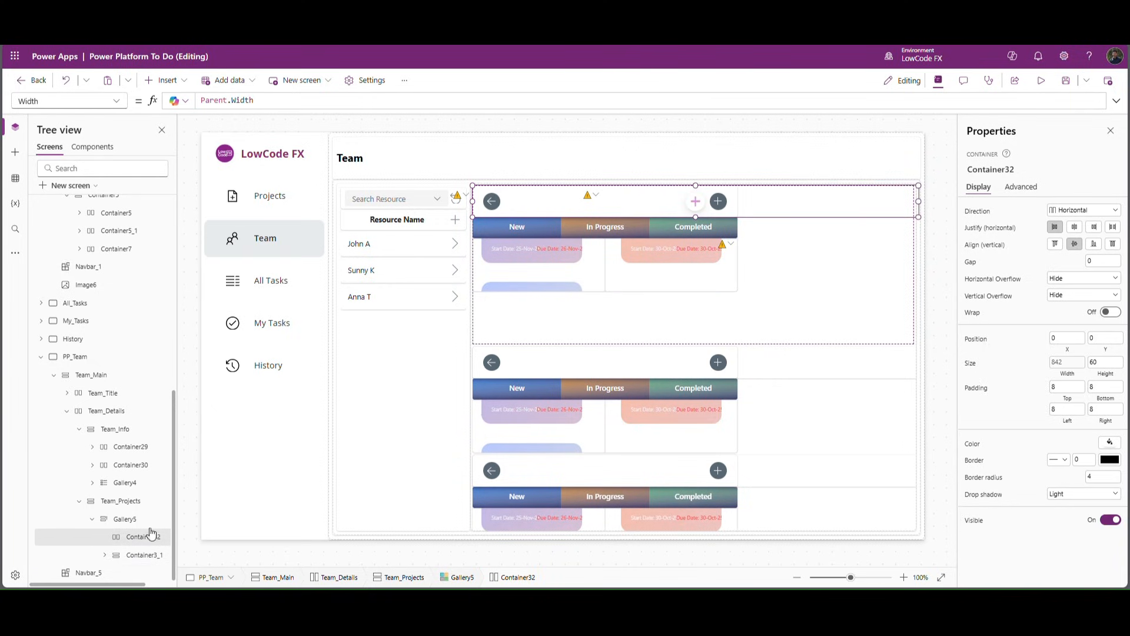
pyautogui.click(137, 551)
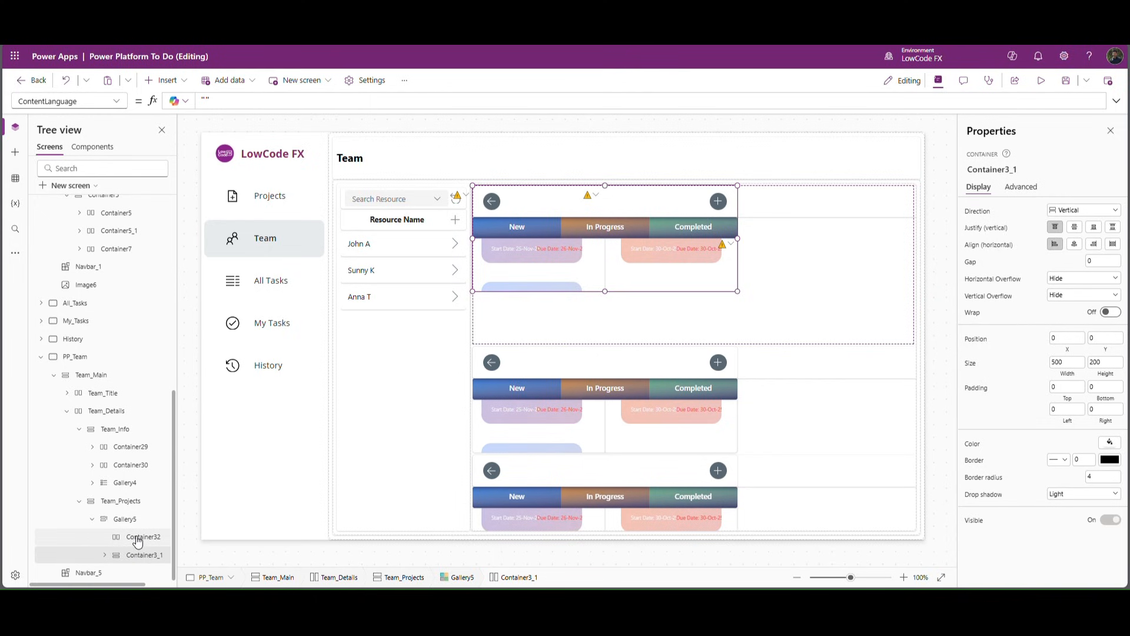
pyautogui.click(141, 538)
pyautogui.click(139, 554)
pyautogui.click(135, 539)
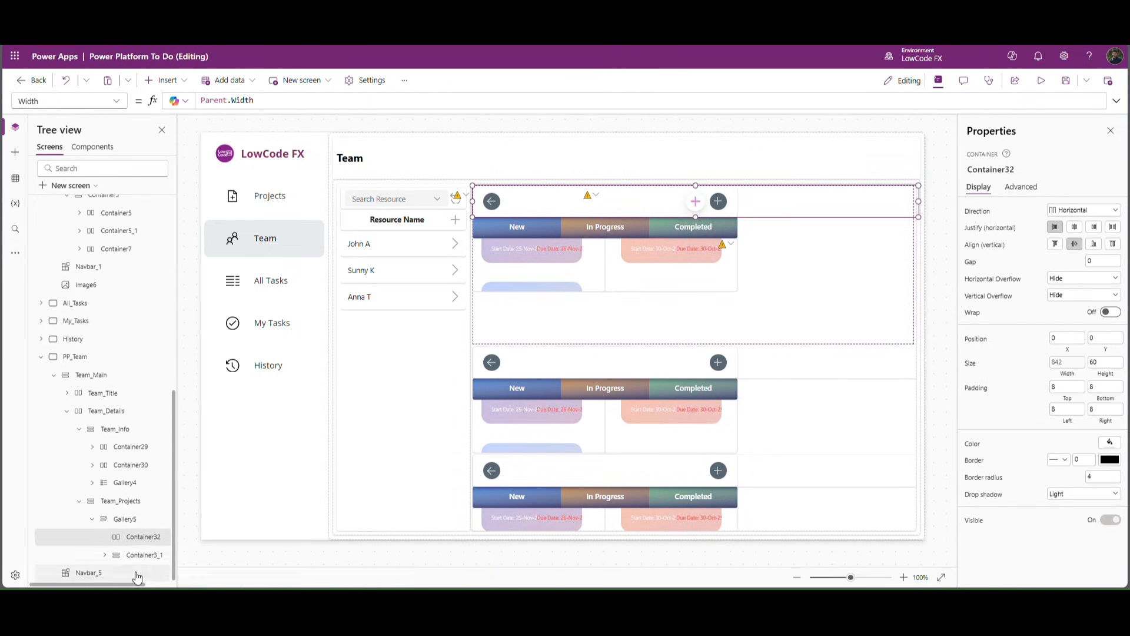
# Step: Insert a vertical container into the template of Gallery5
pyautogui.click(130, 521)
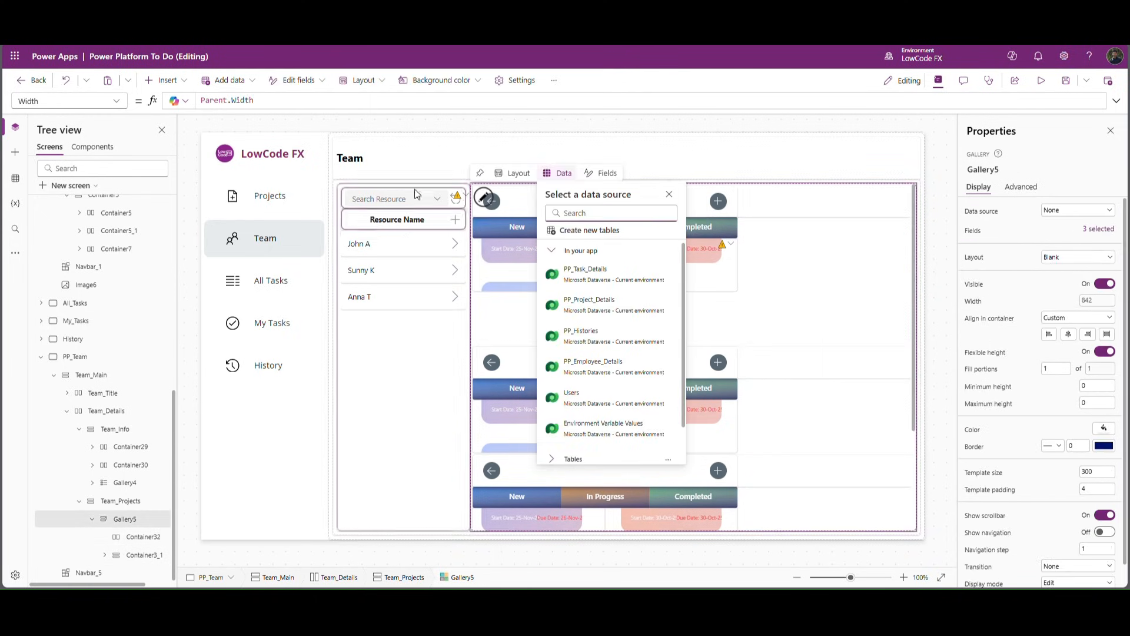
pyautogui.click(493, 203)
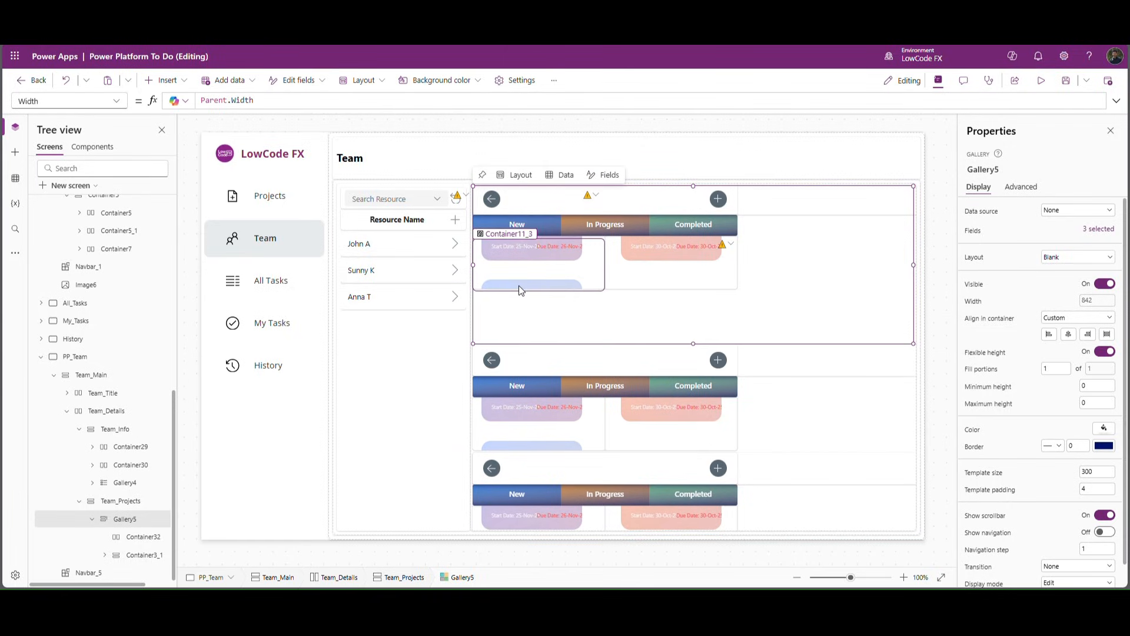
pyautogui.click(183, 87)
pyautogui.write('ver')
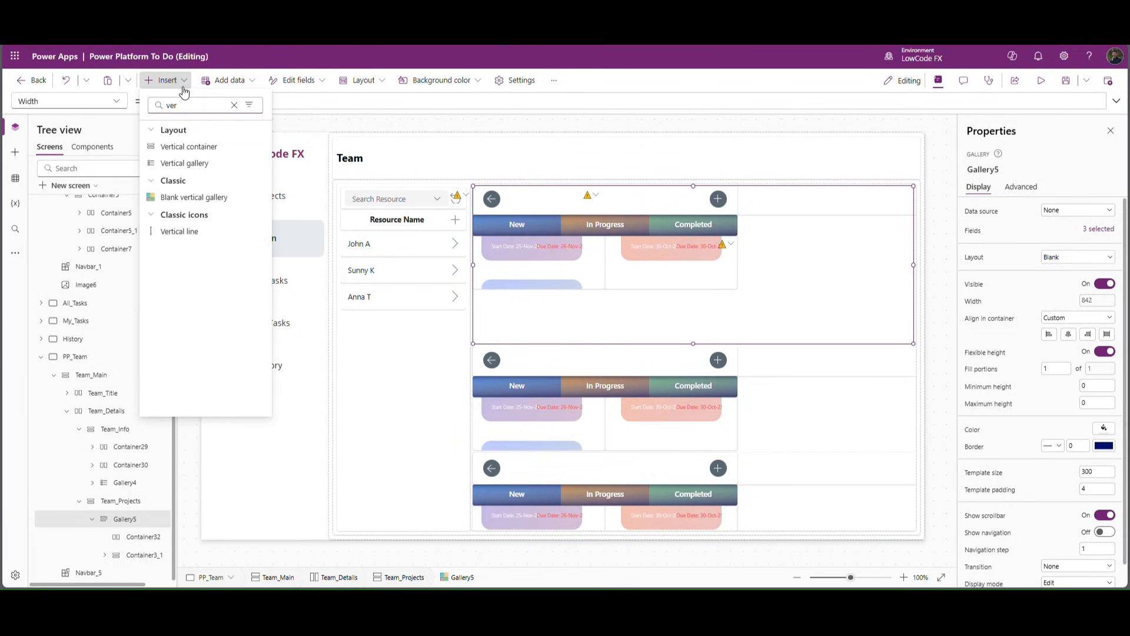
pyautogui.click(201, 147)
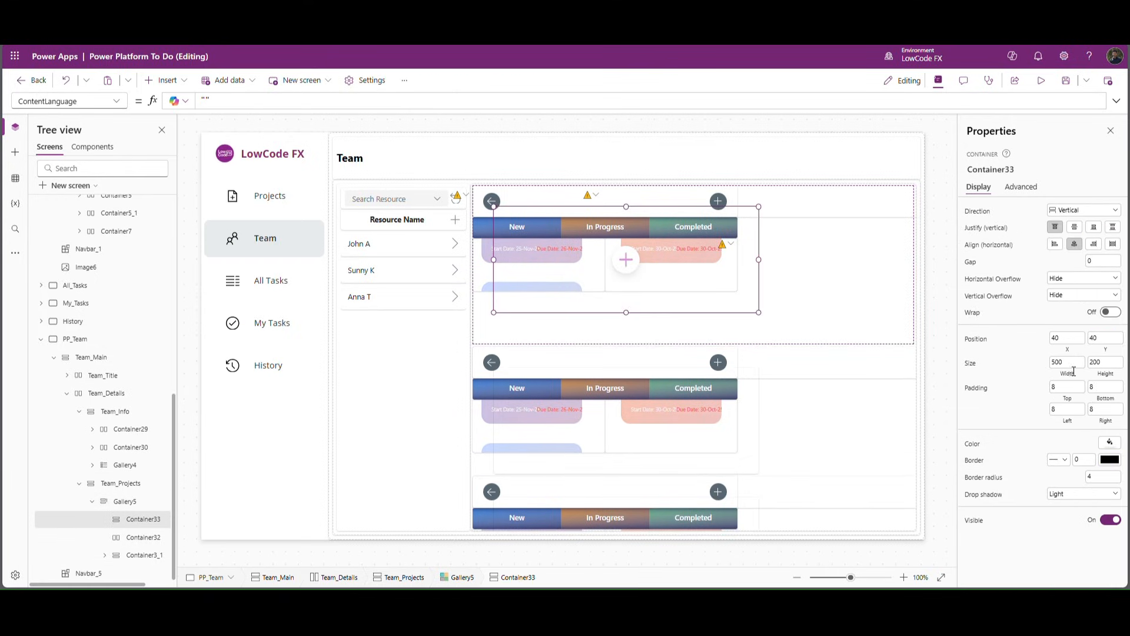
# Step: Position the new vertical container at X 0, Y 0 and set its width to Parent.Width
pyautogui.doubleClick(1070, 343)
pyautogui.write('0')
pyautogui.press('Tab')
pyautogui.write('0')
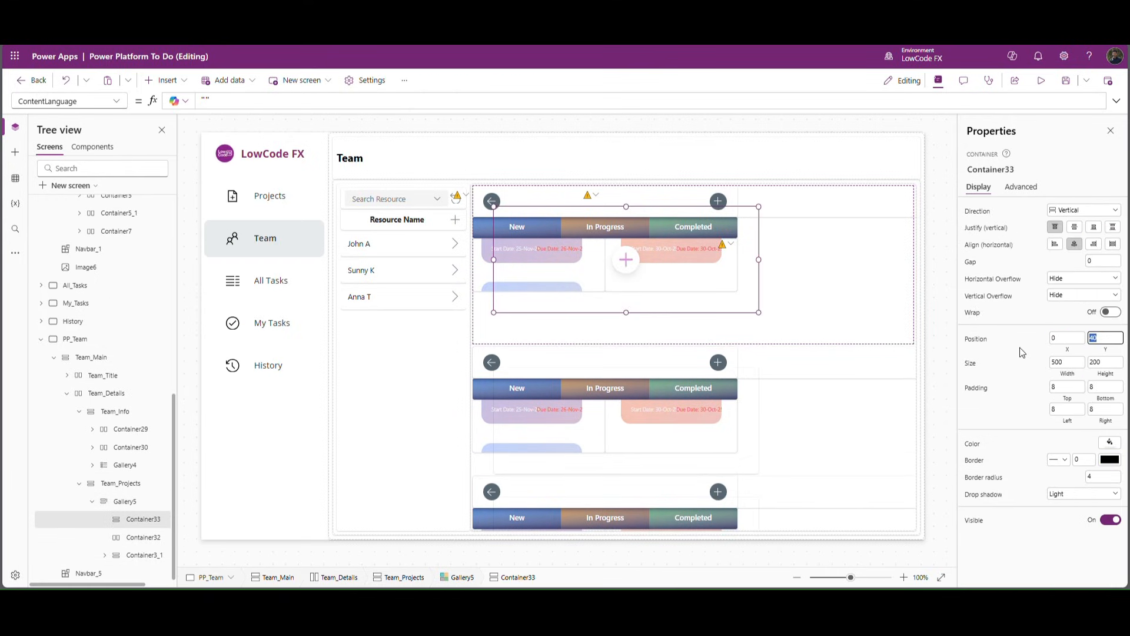
pyautogui.click(1068, 362)
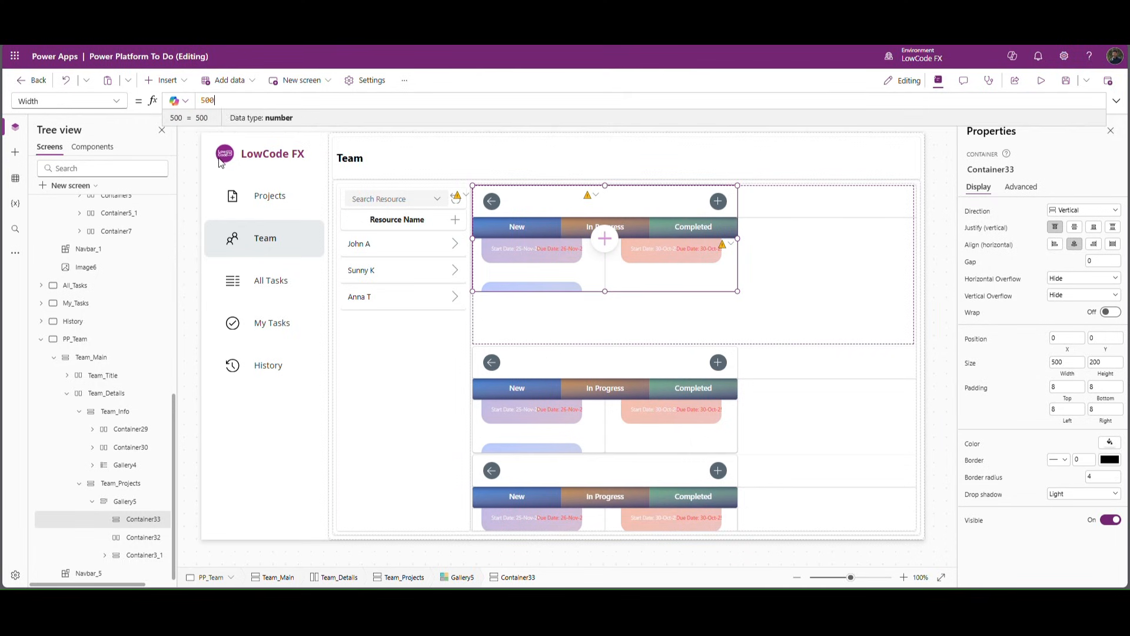
pyautogui.moveTo(227, 104); pyautogui.dragTo(153, 104)
pyautogui.write('pare')
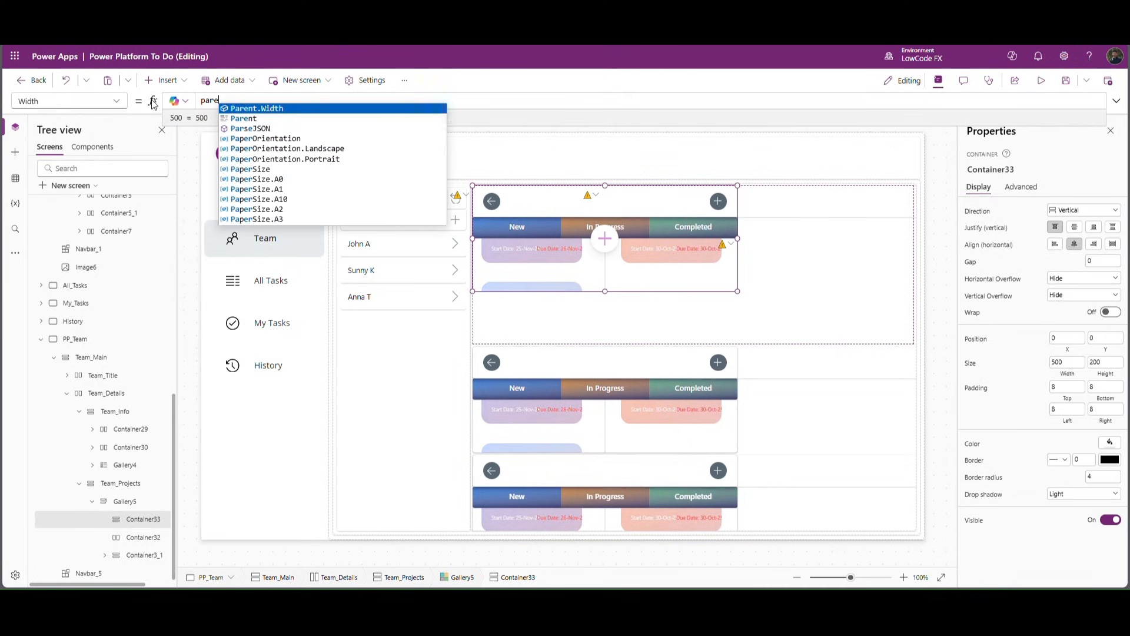
pyautogui.press('Tab')
# Step: Set the height of the new vertical container to Parent.TemplateHeight
pyautogui.click(1100, 363)
pyautogui.moveTo(220, 100); pyautogui.dragTo(127, 103)
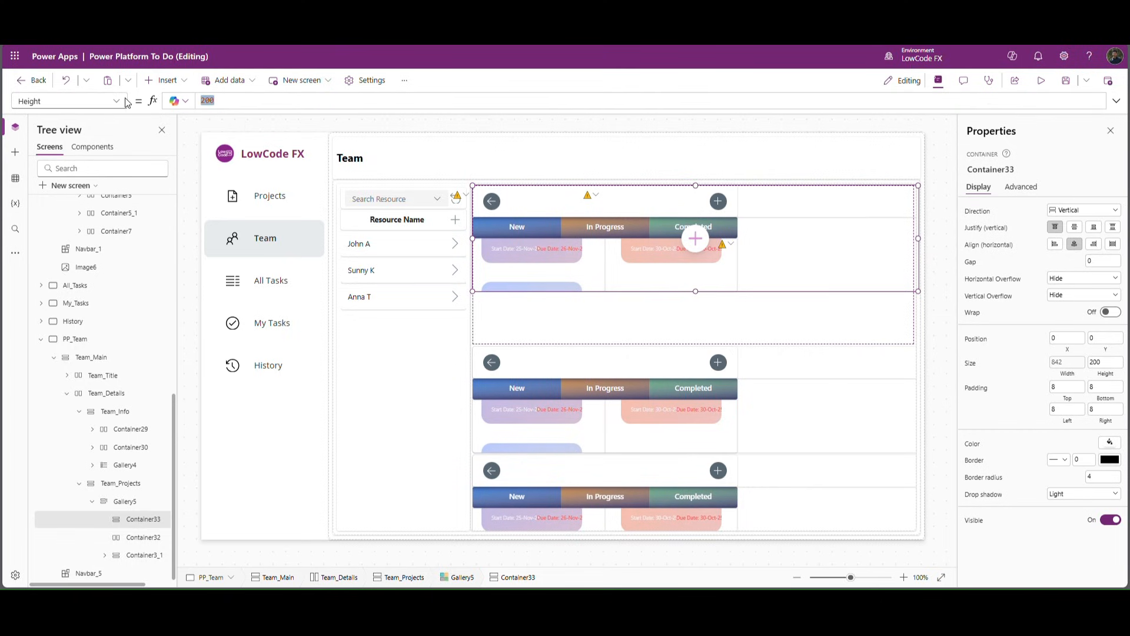
pyautogui.write('pare')
pyautogui.press('Tab')
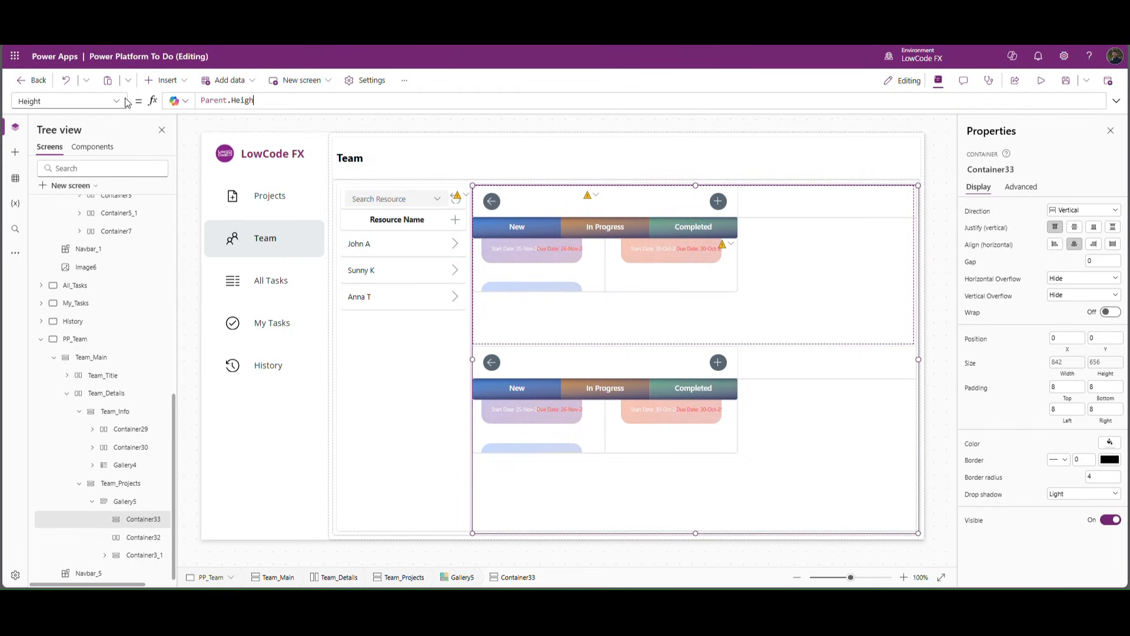
pyautogui.press('BackSpace')
pyautogui.press('BackSpace')
pyautogui.press('BackSpace')
pyautogui.press('BackSpace')
pyautogui.press('BackSpace')
pyautogui.write('TemplateHeight')
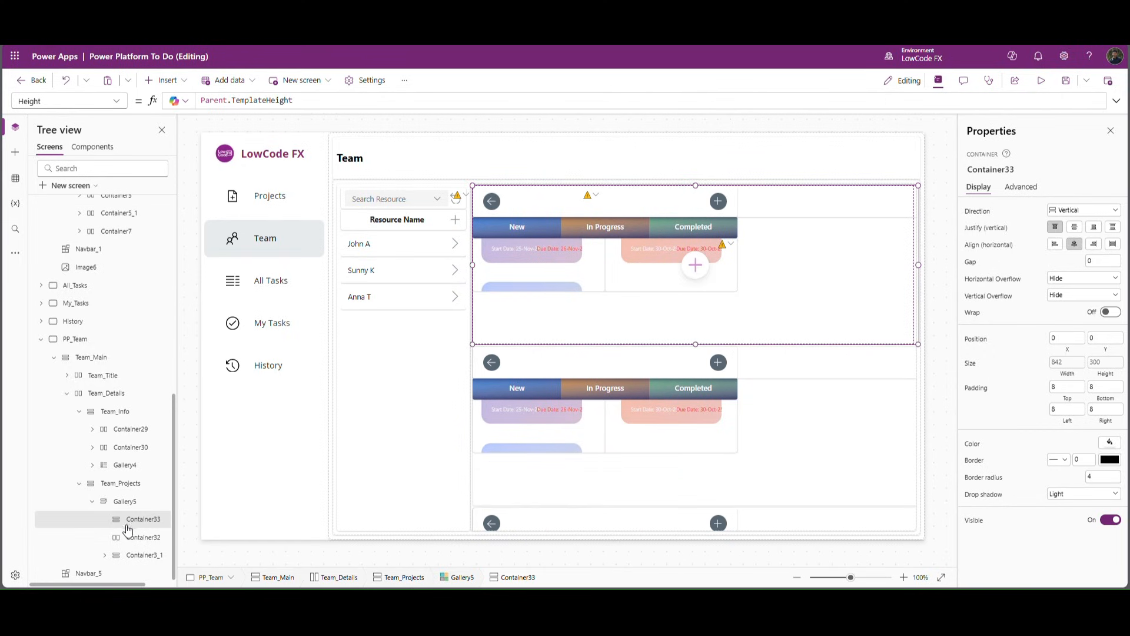
# Step: Copy Container32 and Container3_1 together into the vertical container Container33
pyautogui.click(144, 538)
pyautogui.keyDown('ctrl'); pyautogui.click(144, 555); pyautogui.keyUp('ctrl')
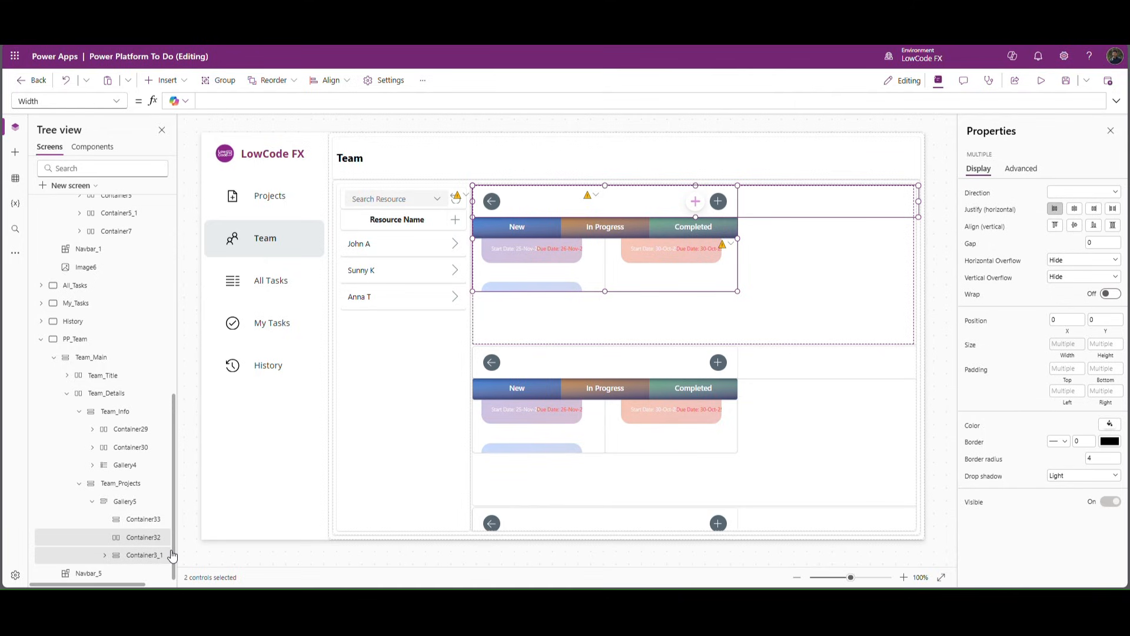
pyautogui.click(154, 519)
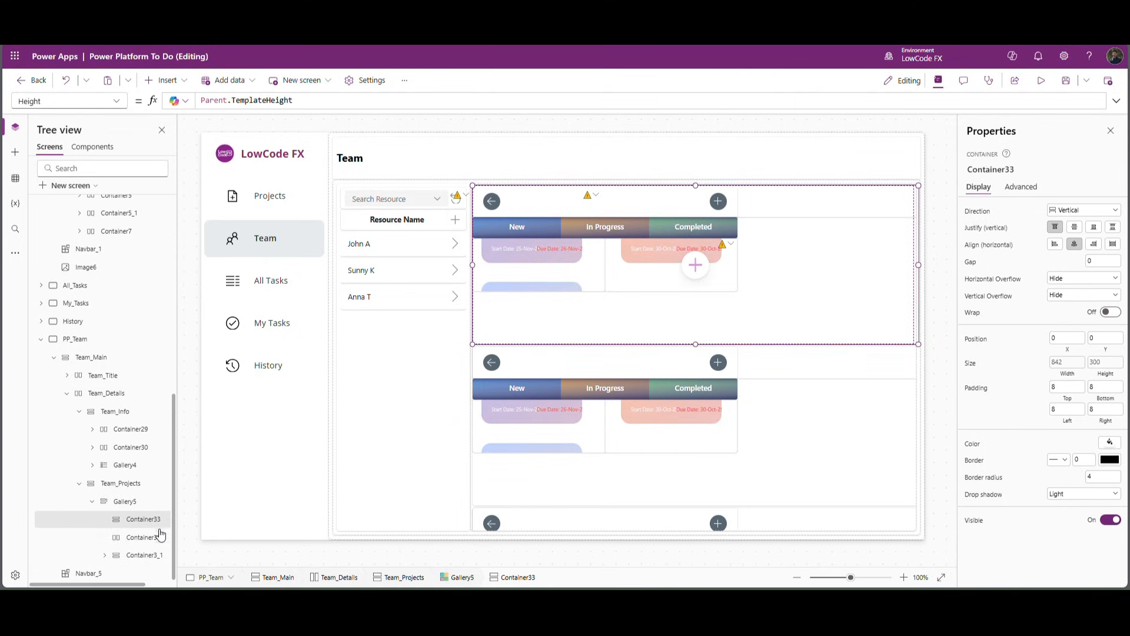
pyautogui.hotkey('ctrl', 'v')
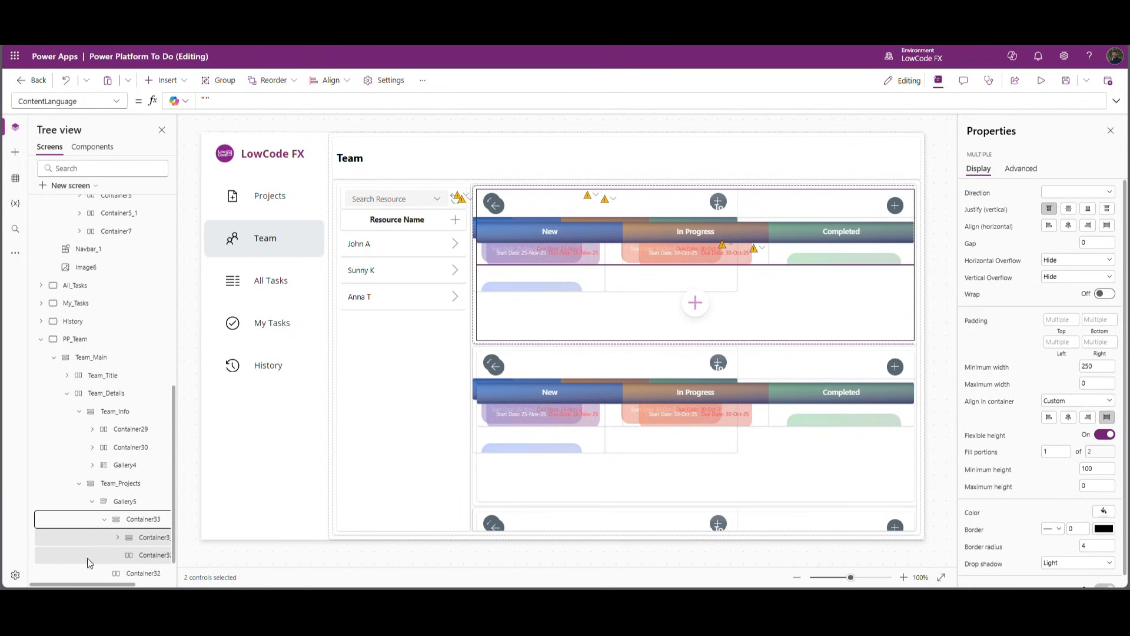
# Step: Delete the original Container32 and Container3_1 that sit directly under Gallery5
pyautogui.scroll(-1, 138, 513)
pyautogui.scroll(1, 139, 550)
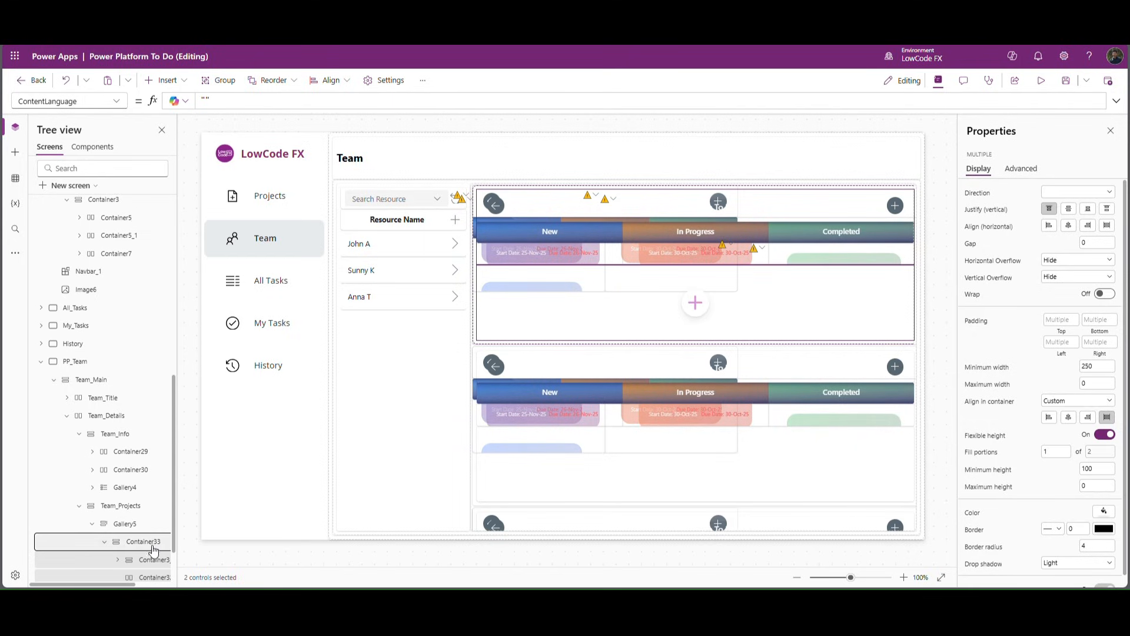
pyautogui.scroll(-1, 154, 549)
pyautogui.click(146, 537)
pyautogui.keyDown('ctrl'); pyautogui.click(141, 555); pyautogui.keyUp('ctrl')
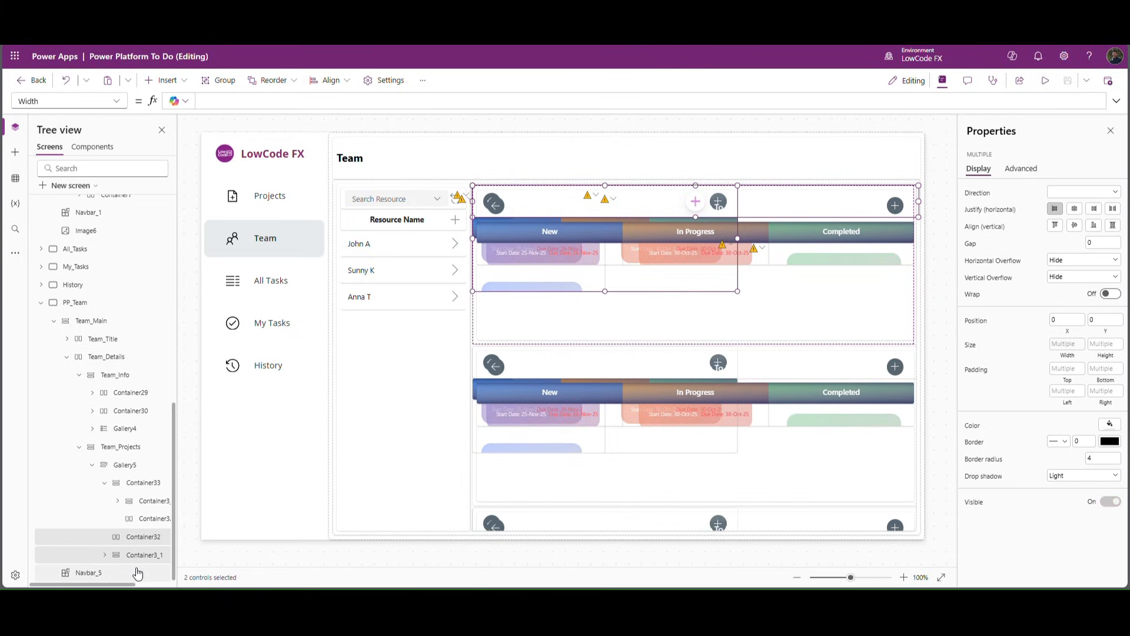
pyautogui.press('Delete')
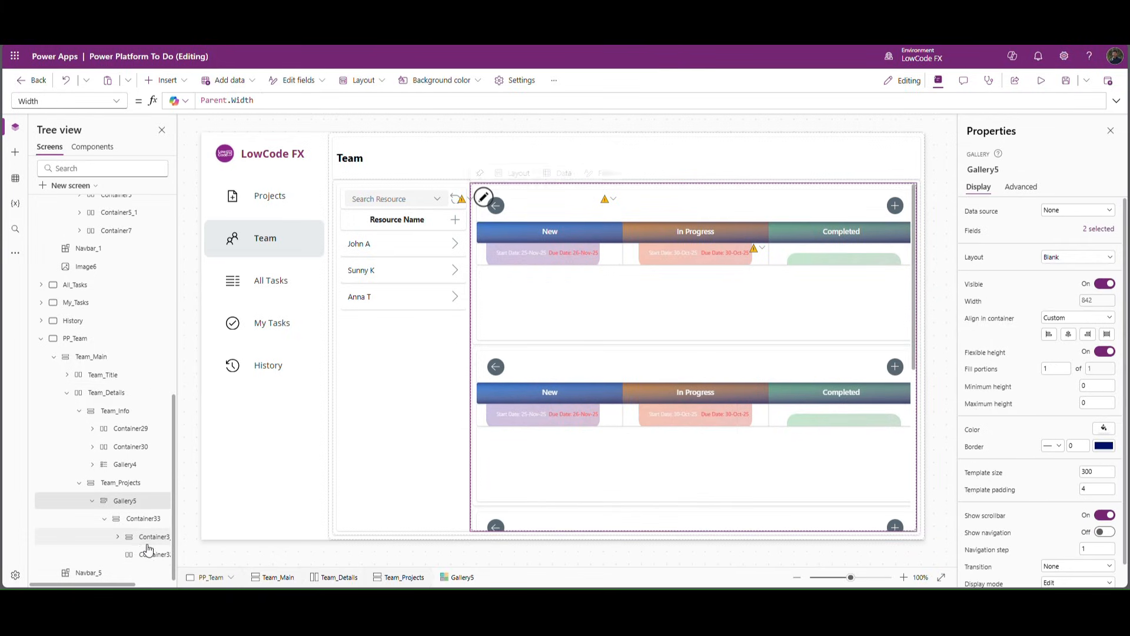
# Step: Reorder the empty horizontal container above the task board container inside Container33
pyautogui.click(145, 537)
pyautogui.click(149, 559)
pyautogui.moveTo(149, 559); pyautogui.dragTo(149, 537)
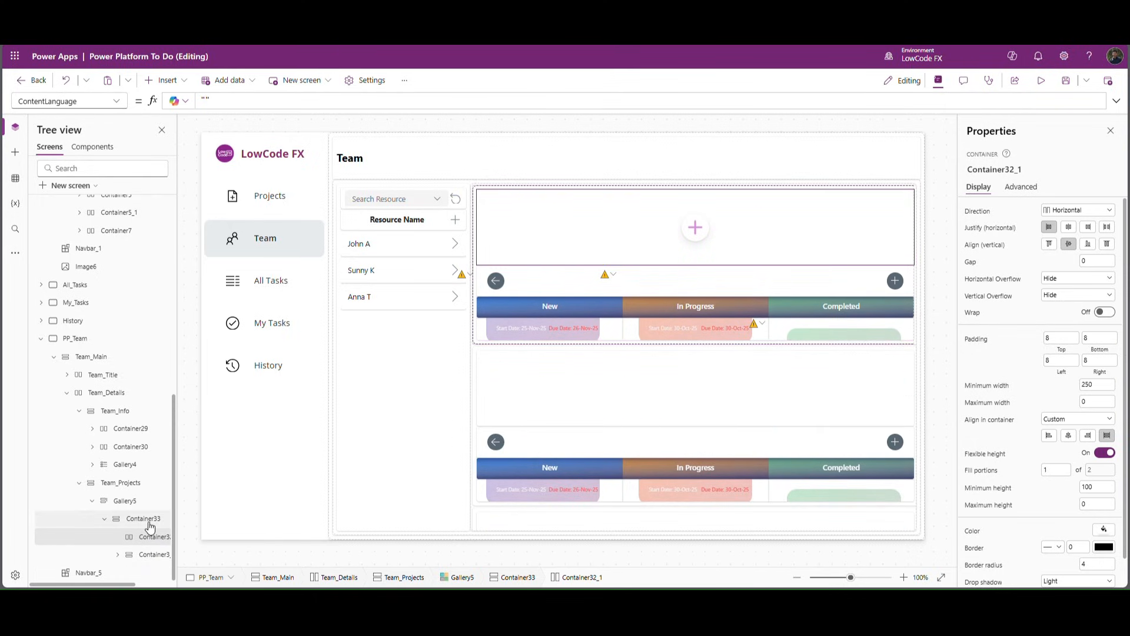
# Step: Turn off flexible height for the empty horizontal container and set its height to 60
pyautogui.click(1105, 452)
pyautogui.click(1116, 471)
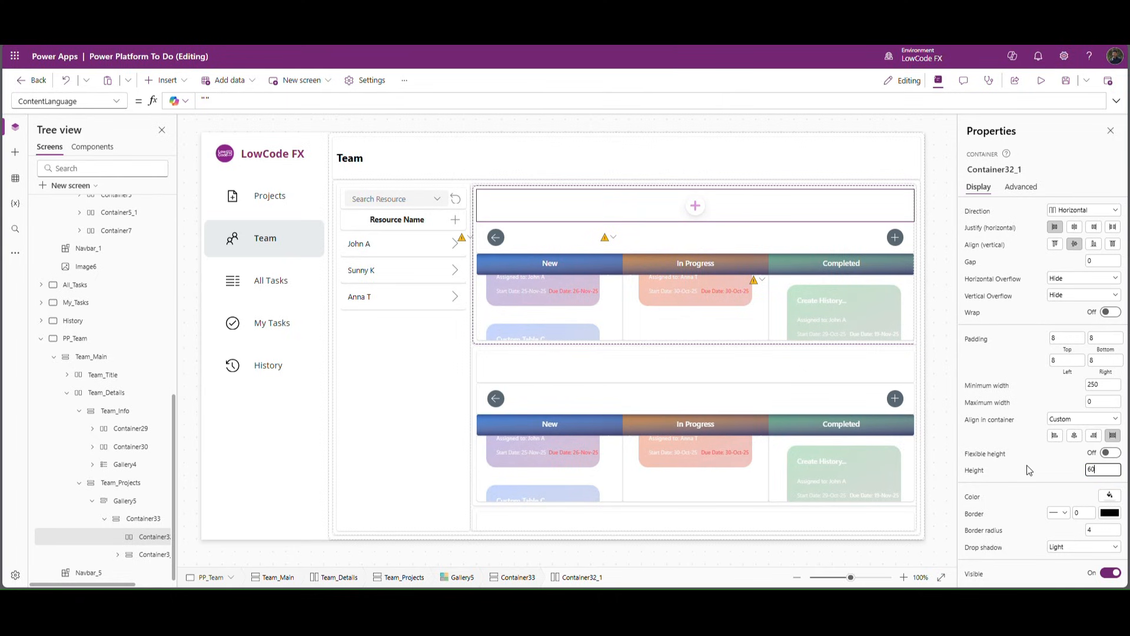
pyautogui.click(1030, 468)
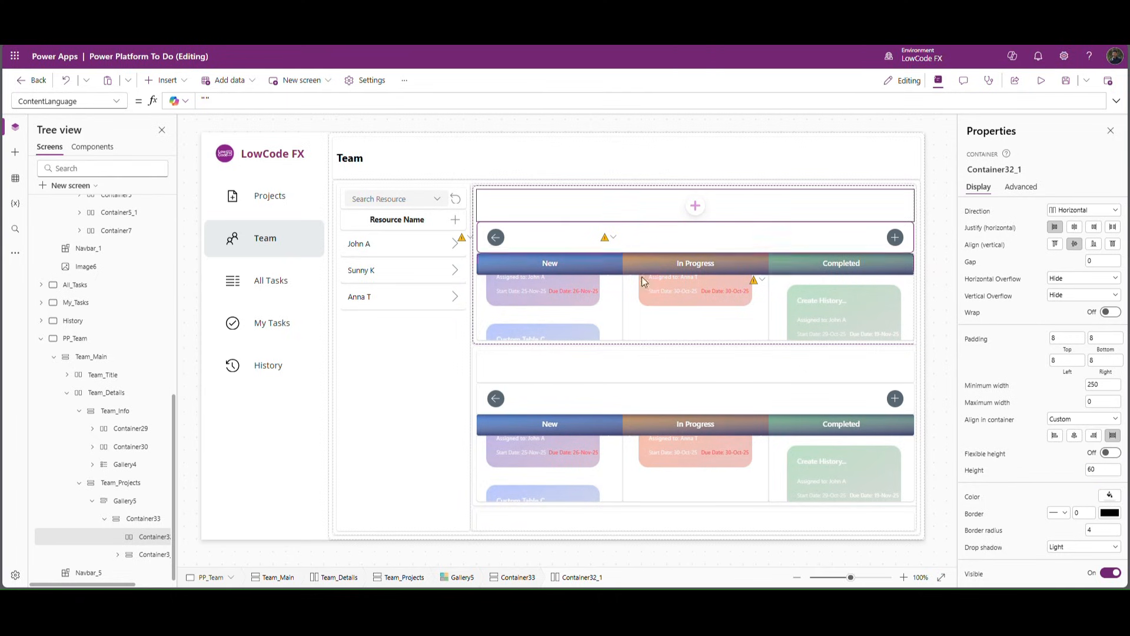
# Step: Delete the row with the back and add icons from the copied task board, and set the empty header container's height to 50
pyautogui.click(631, 246)
pyautogui.click(151, 524)
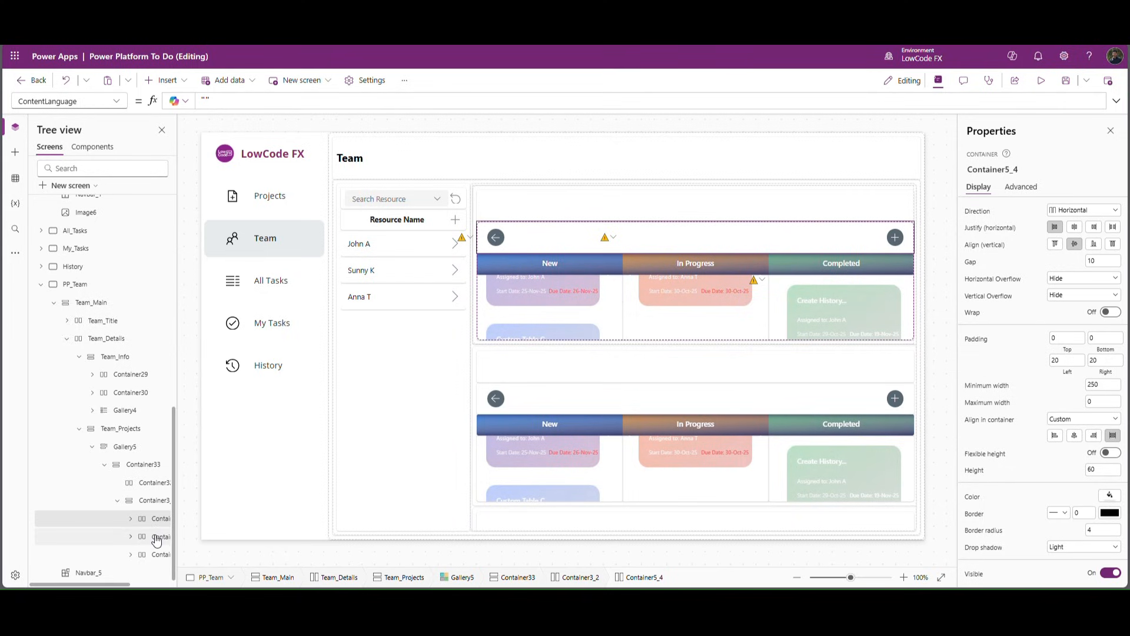
pyautogui.press('Delete')
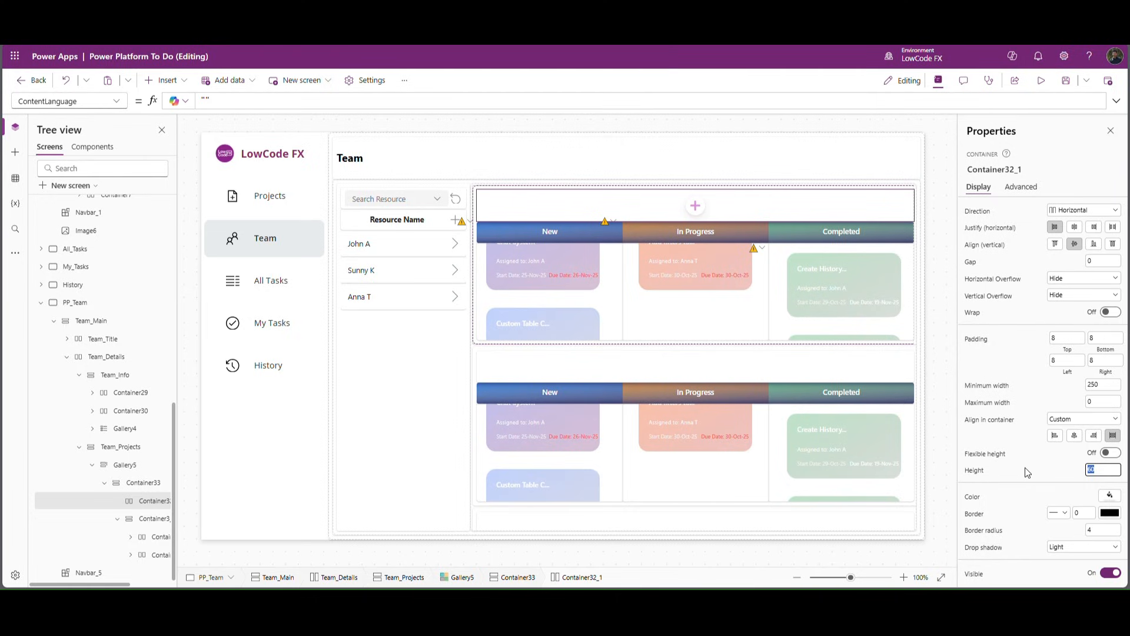
pyautogui.write('50')
pyautogui.press('Return')
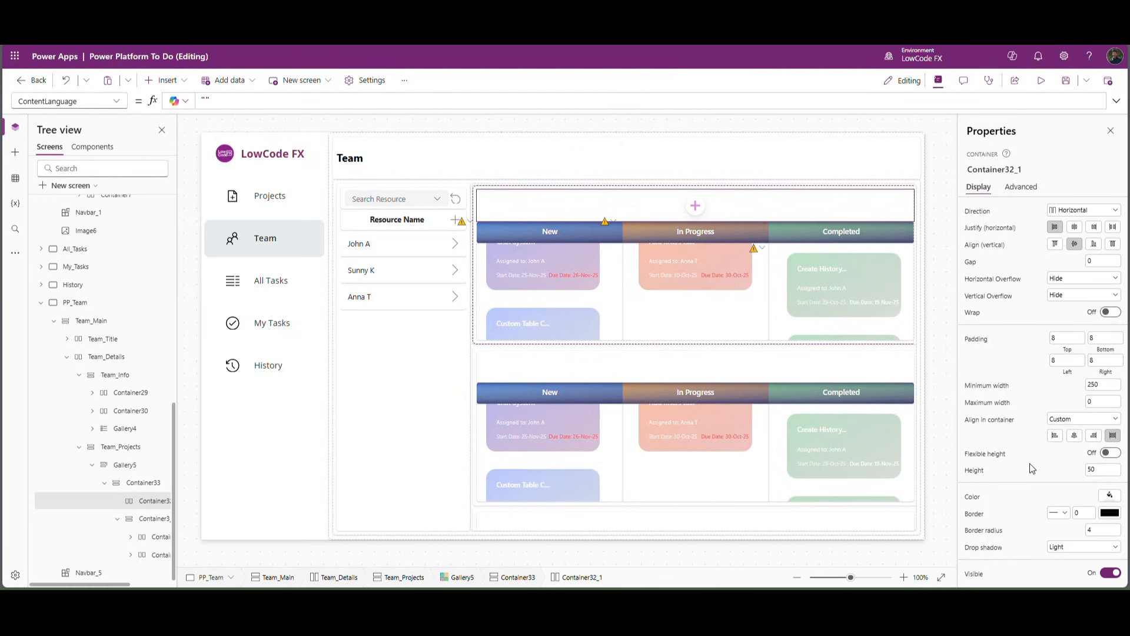
# Step: Insert a text control in the empty header container, align it vertically to Middle and enable flexible width
pyautogui.click(695, 203)
pyautogui.click(750, 137)
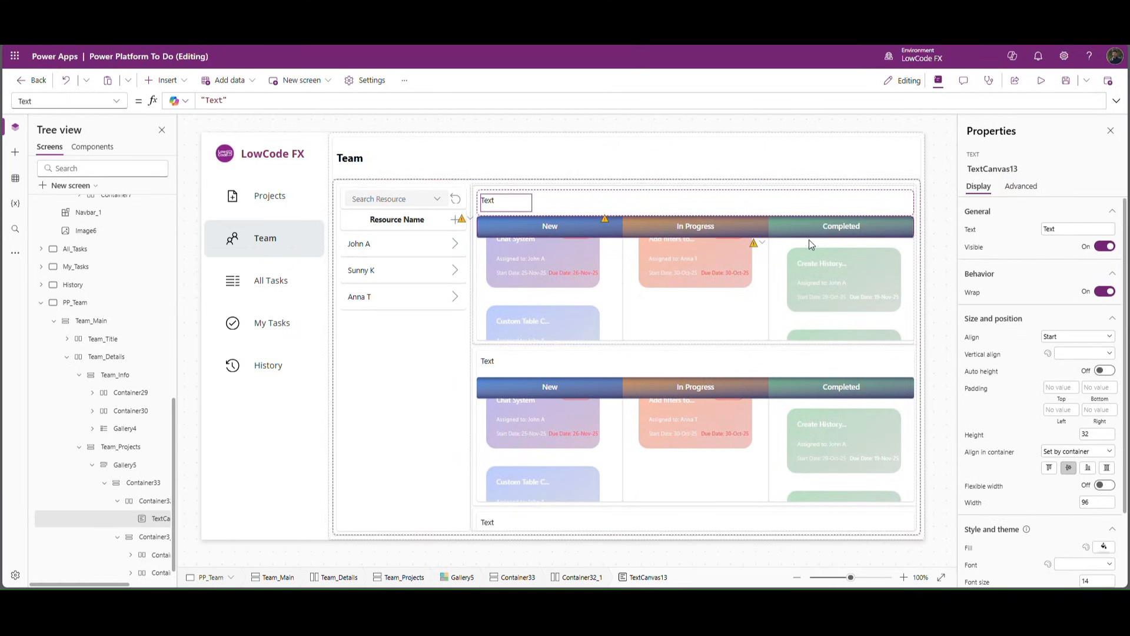
pyautogui.click(1071, 354)
pyautogui.click(1074, 380)
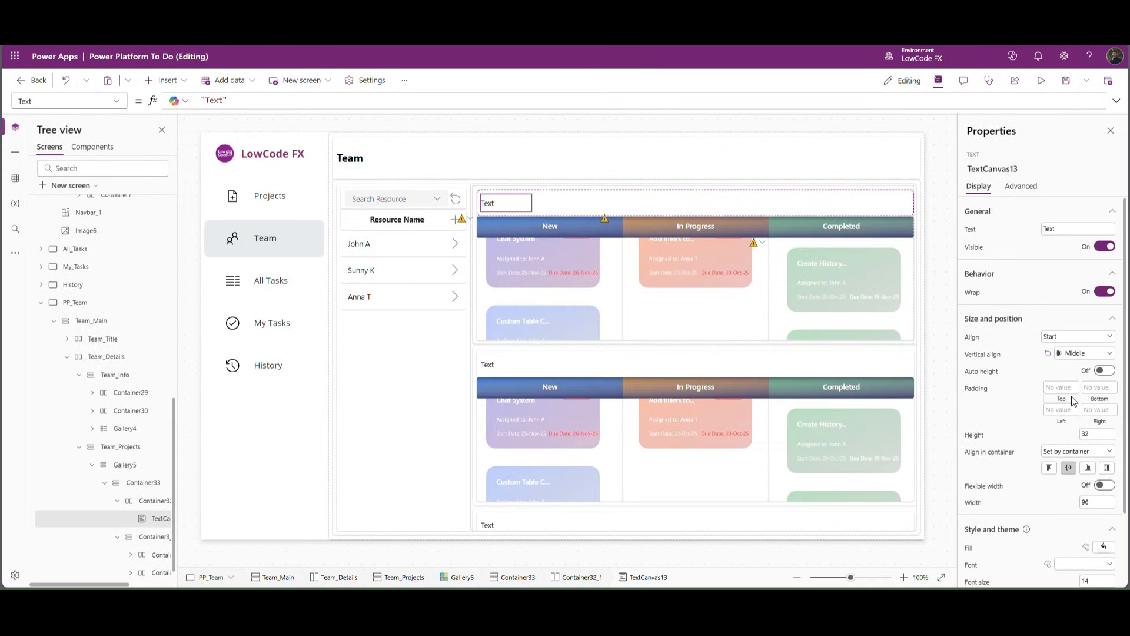
pyautogui.click(1105, 485)
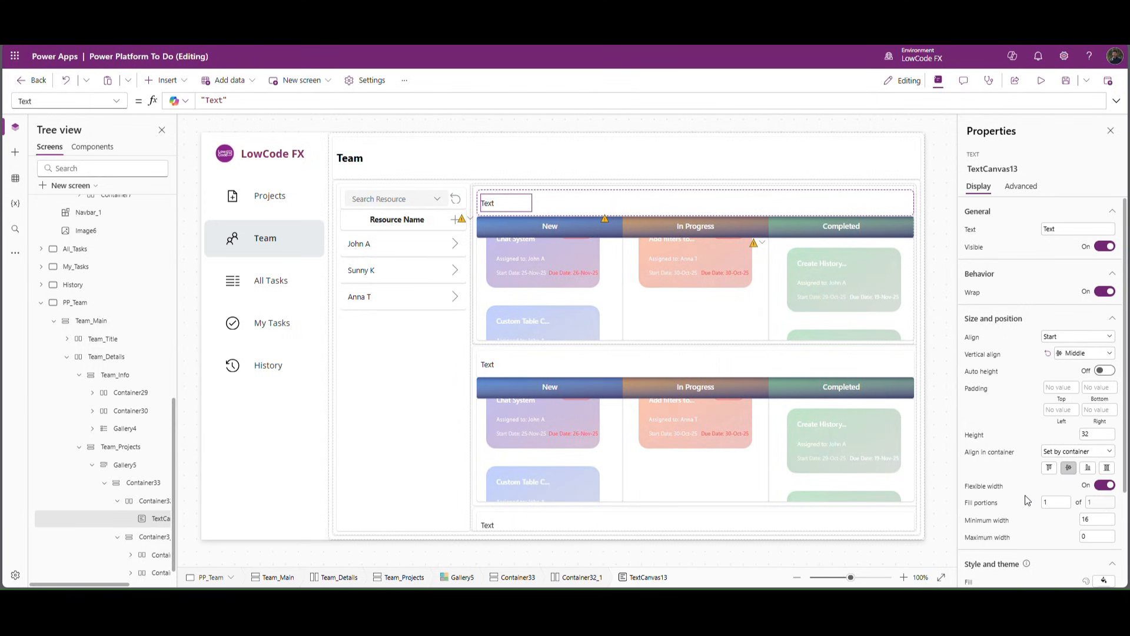
# Step: Add the classic Up and Down icons to the header container beside the text control
pyautogui.click(915, 218)
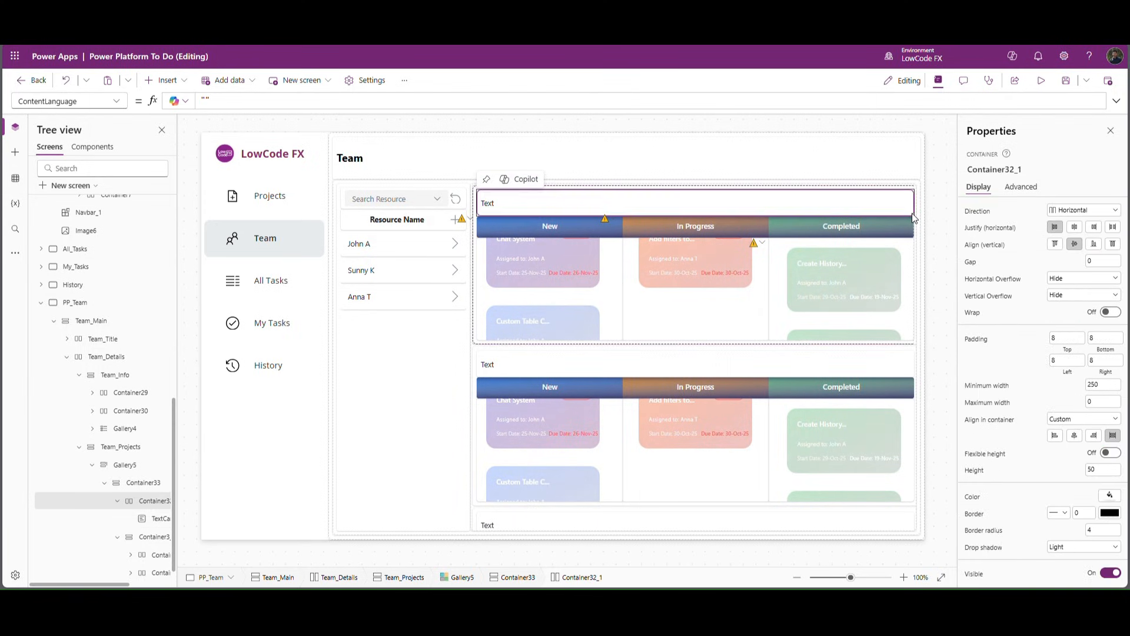
pyautogui.click(177, 86)
pyautogui.write('up')
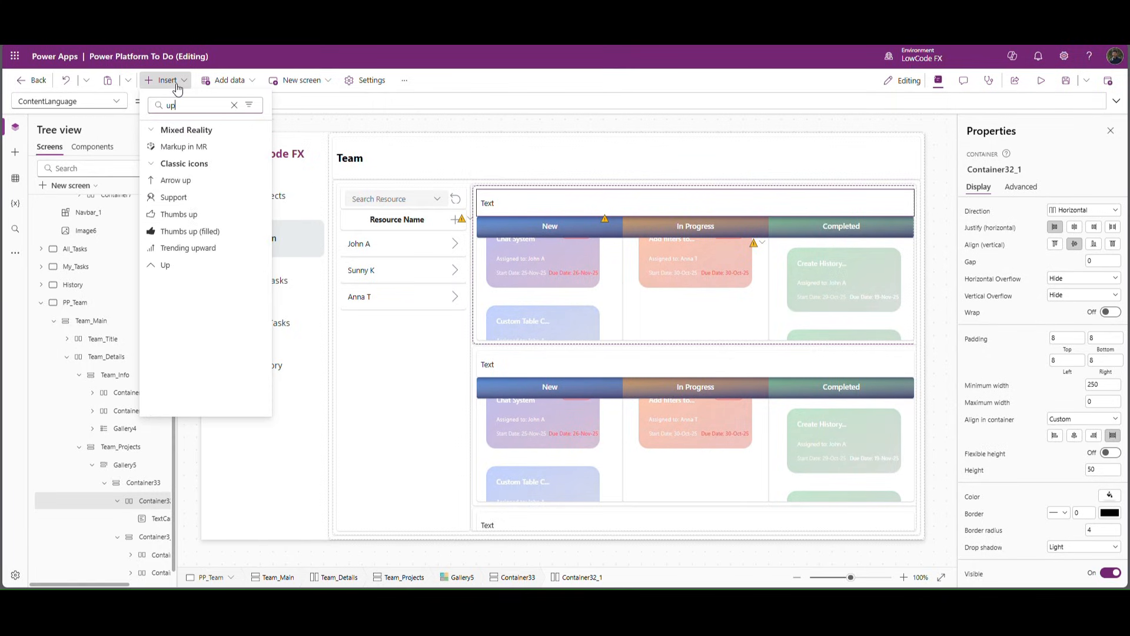
pyautogui.click(168, 268)
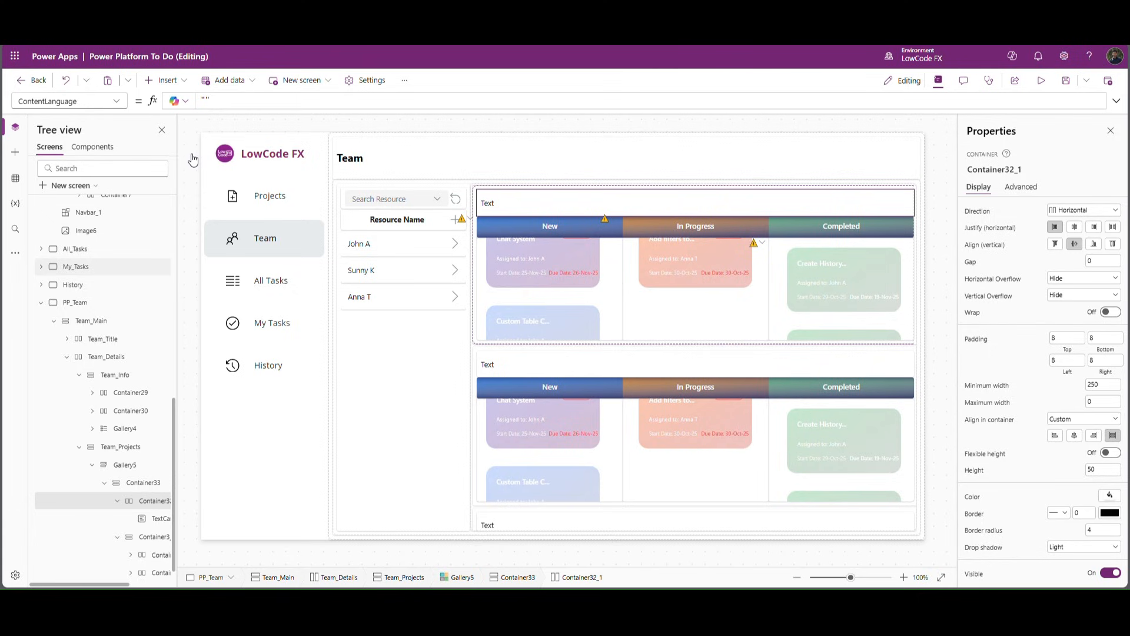
pyautogui.click(184, 85)
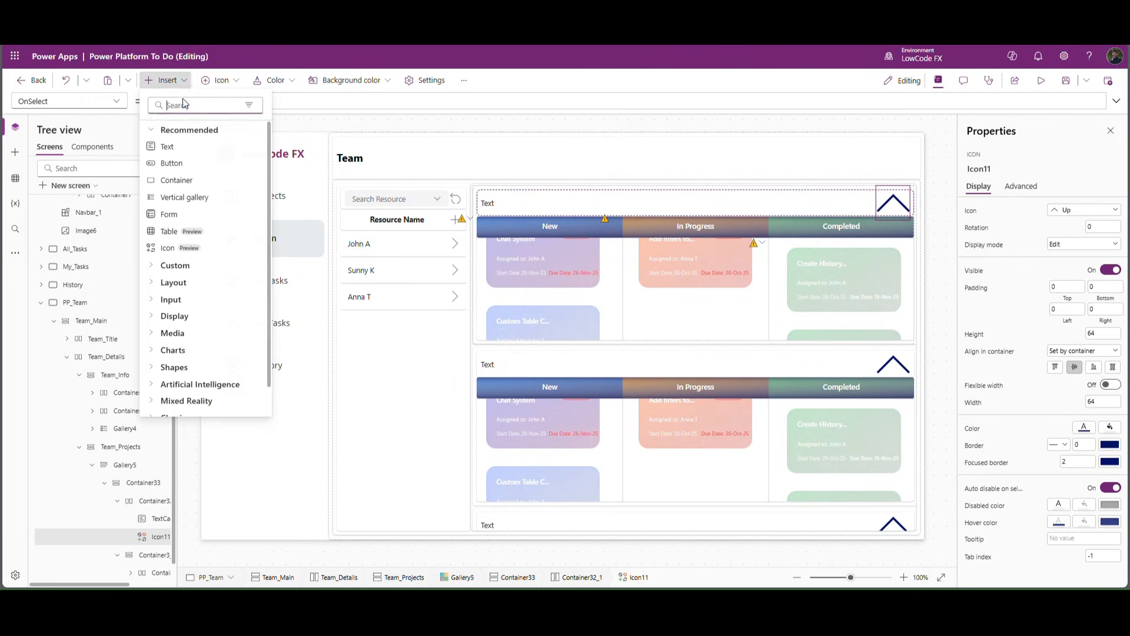
pyautogui.write('dow')
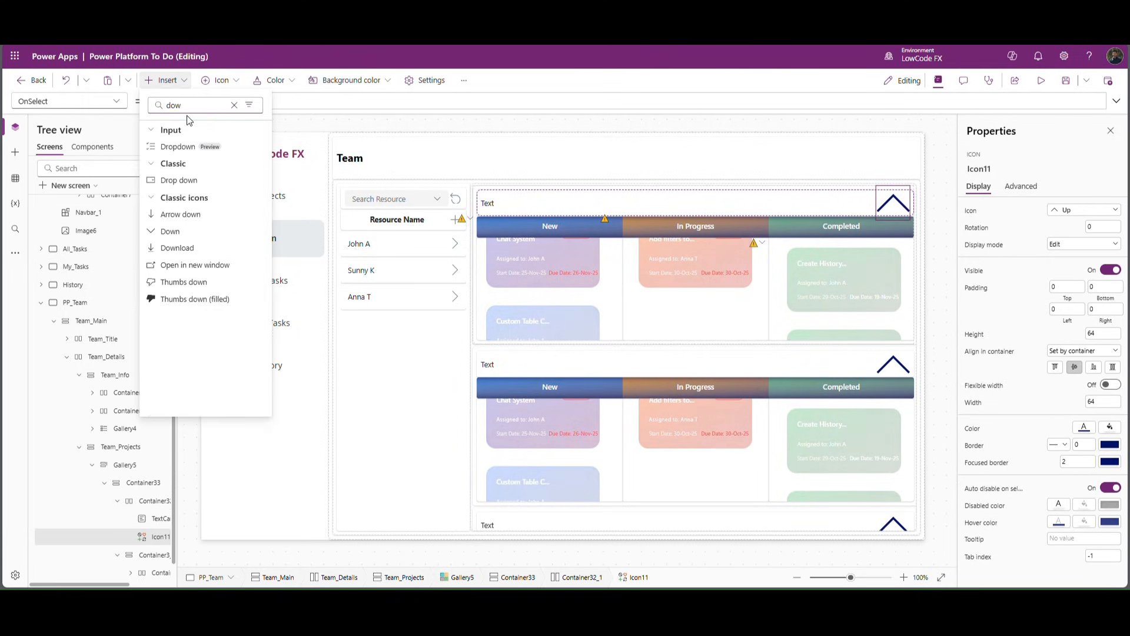
pyautogui.click(192, 235)
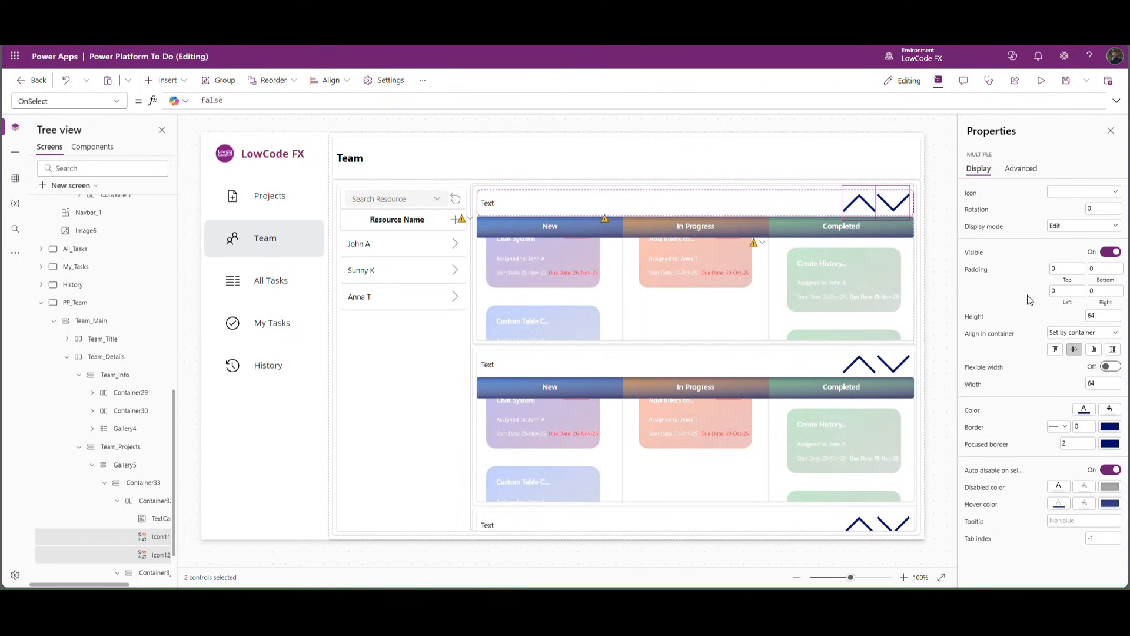
# Step: Set the Up and Down icons to width 25 and height 25 with padding 2 on all four sides
pyautogui.write('25')
pyautogui.doubleClick(1104, 316)
pyautogui.write('25')
pyautogui.click(1059, 318)
pyautogui.doubleClick(1069, 292)
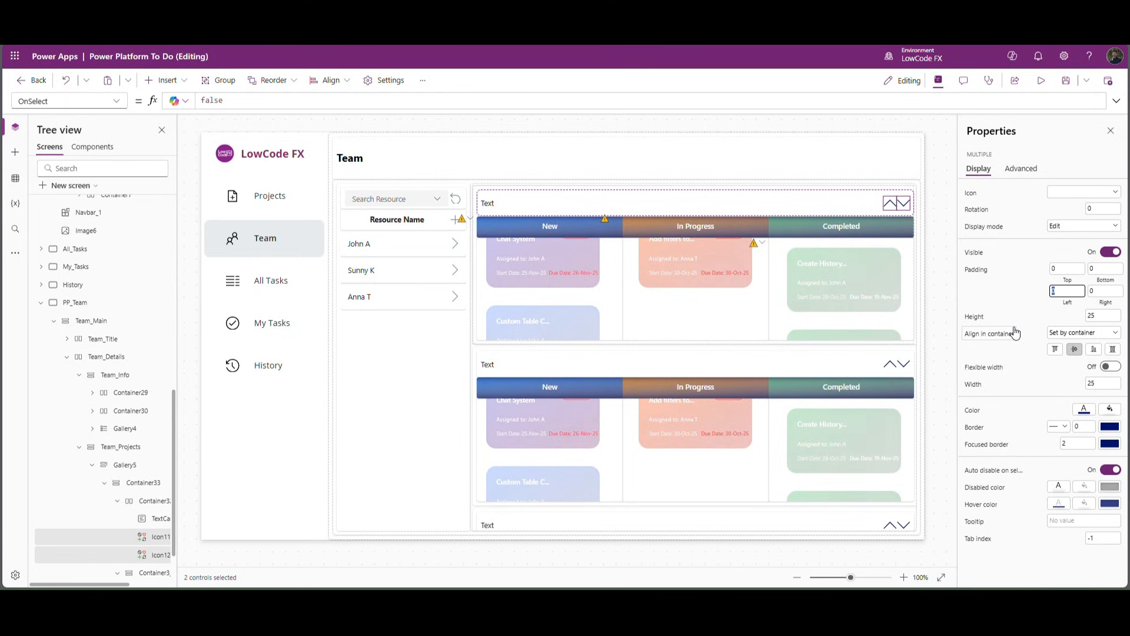
pyautogui.write('2')
pyautogui.click(1069, 271)
pyautogui.write('2')
pyautogui.moveTo(1120, 270); pyautogui.dragTo(1084, 293)
pyautogui.write('22')
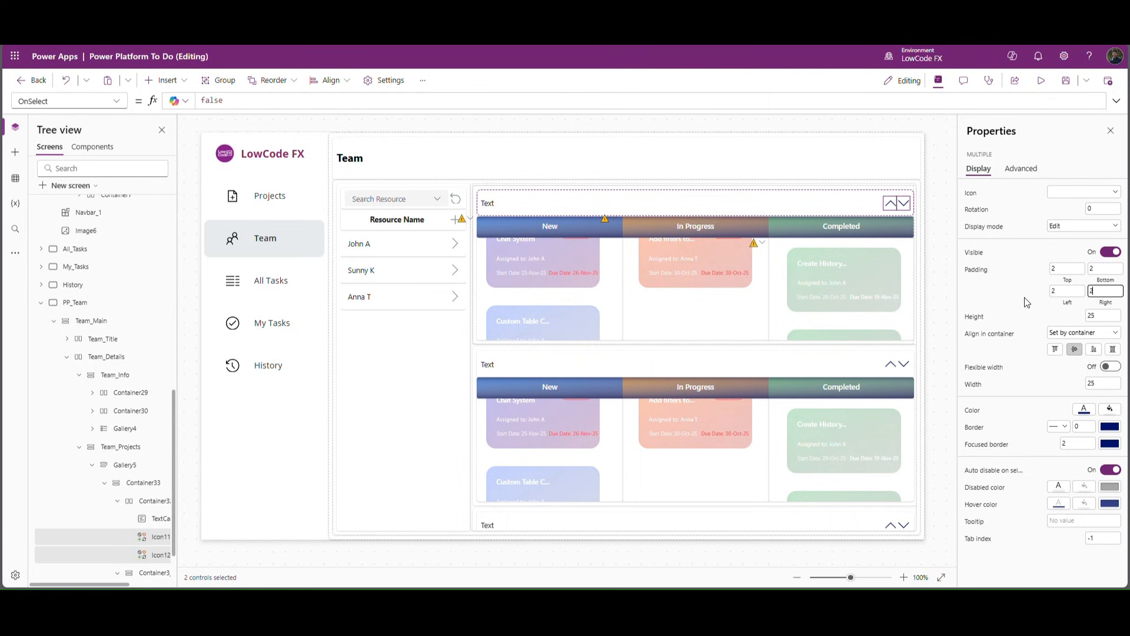
# Step: Fill the header container with the grey theme color
pyautogui.click(843, 204)
pyautogui.click(1110, 496)
pyautogui.click(1075, 433)
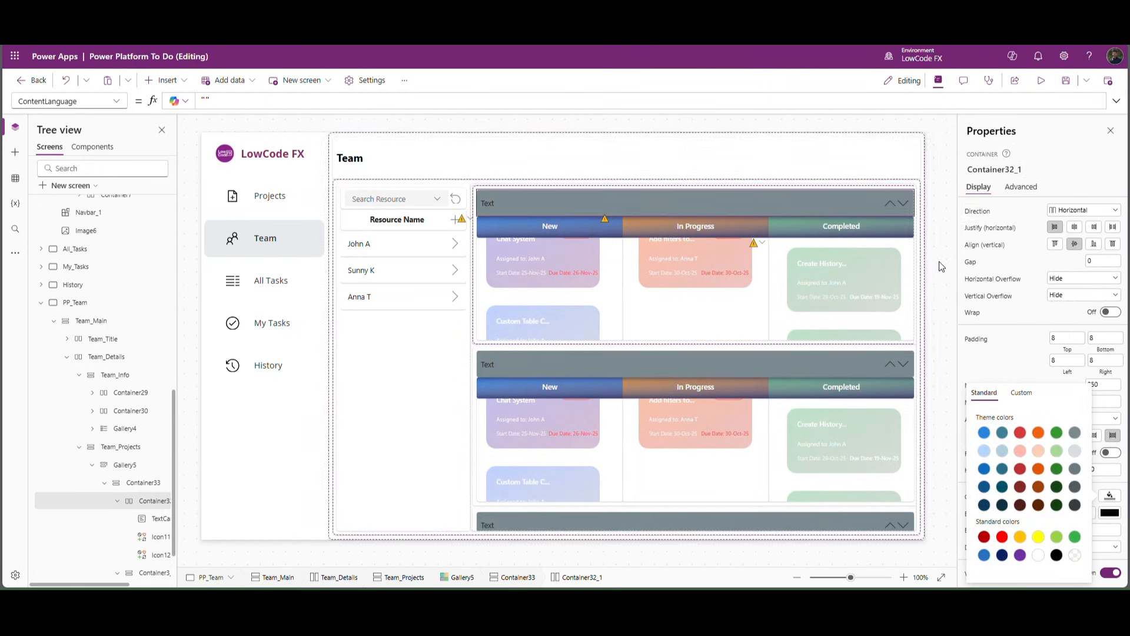
# Step: Set the header text control's font weight to Bold and its font color to white
pyautogui.click(501, 212)
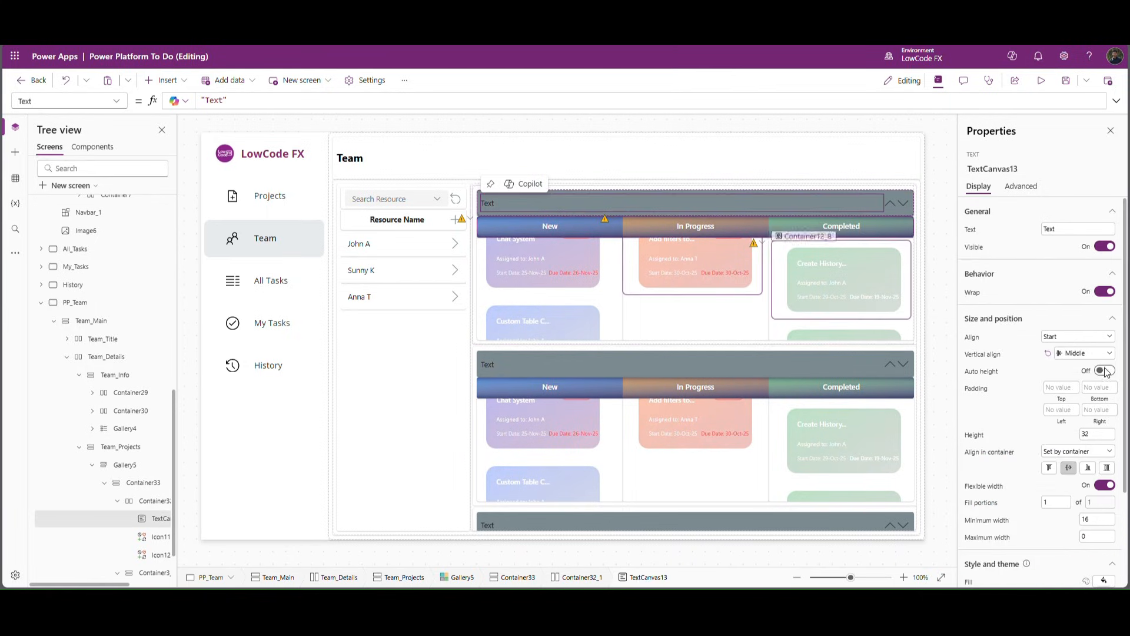
pyautogui.scroll(-3, 1104, 548)
pyautogui.click(1088, 530)
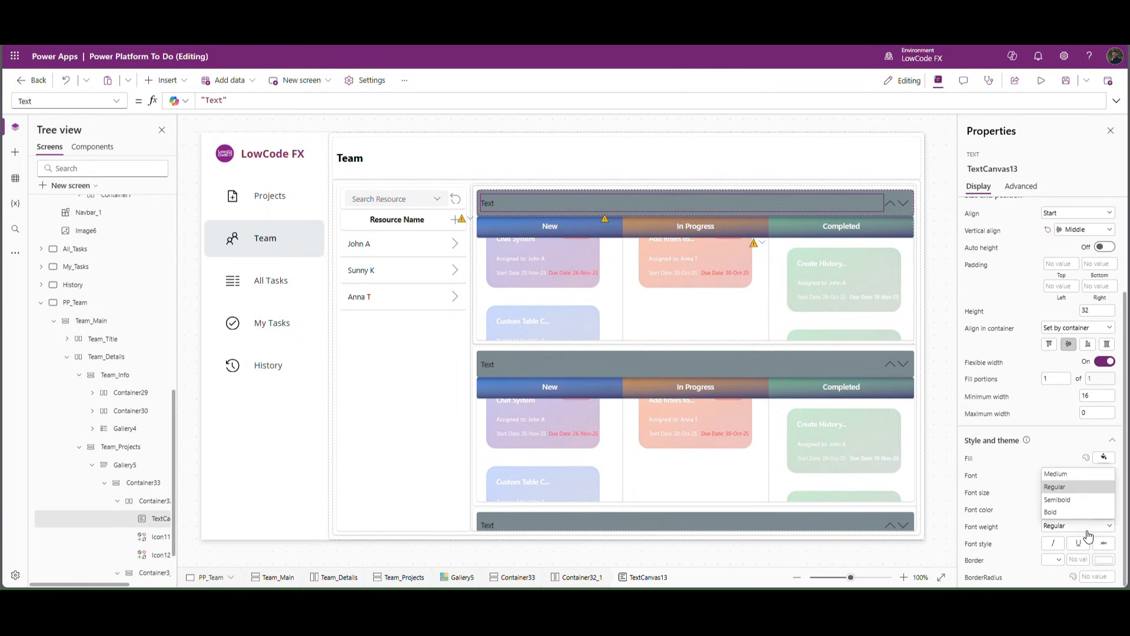
pyautogui.click(1071, 512)
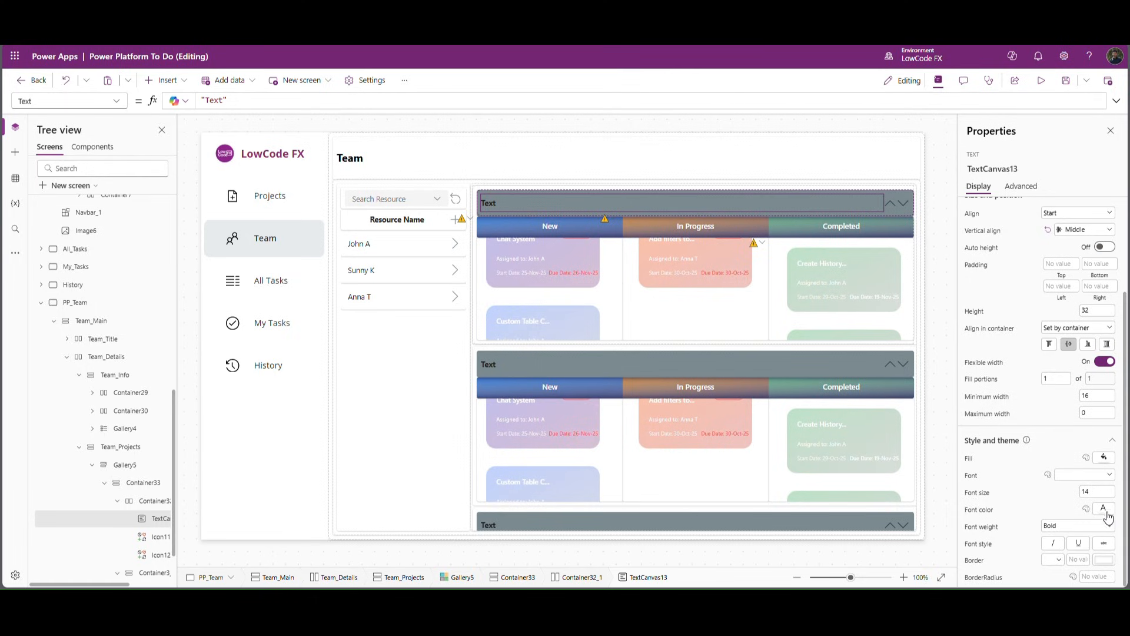
pyautogui.click(1106, 511)
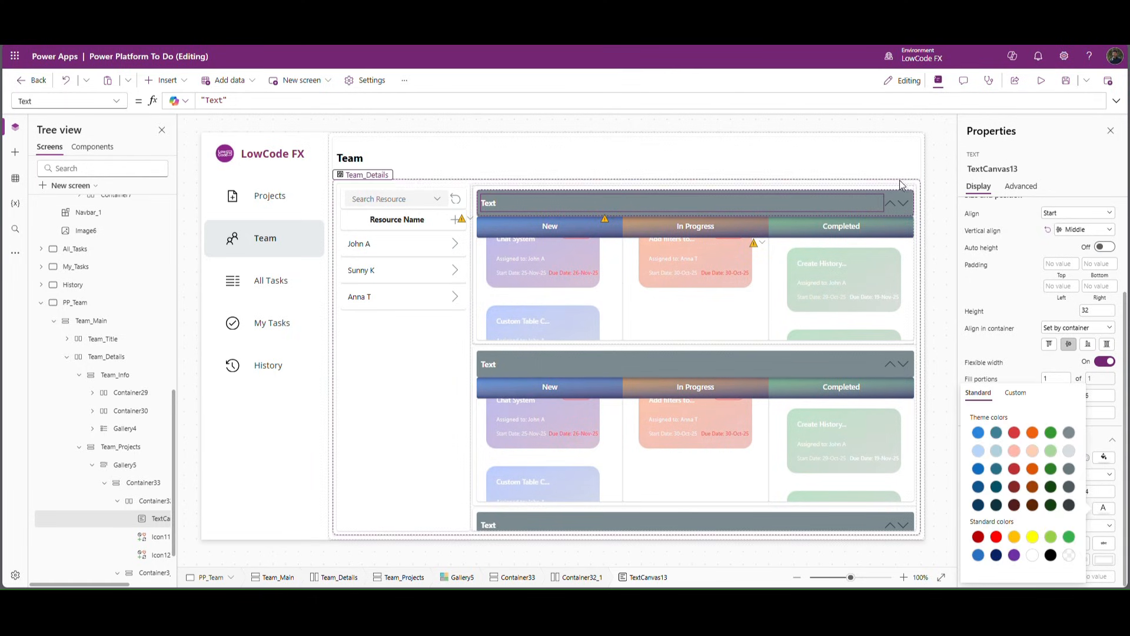
# Step: Color both the Up and Down icons in the header white
pyautogui.click(944, 325)
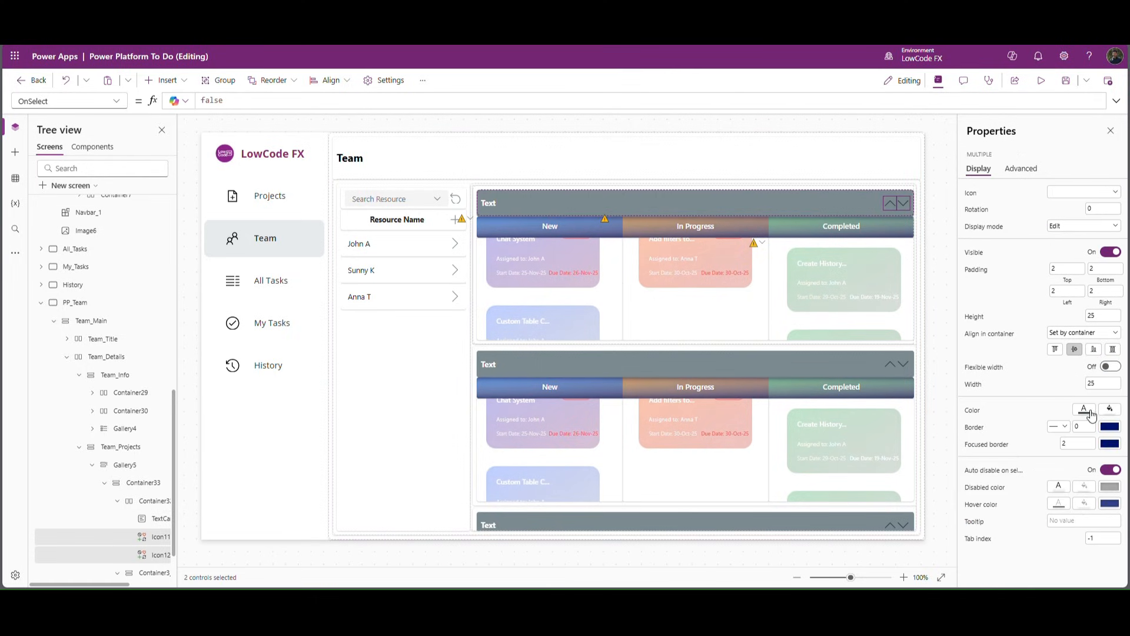
pyautogui.click(1091, 415)
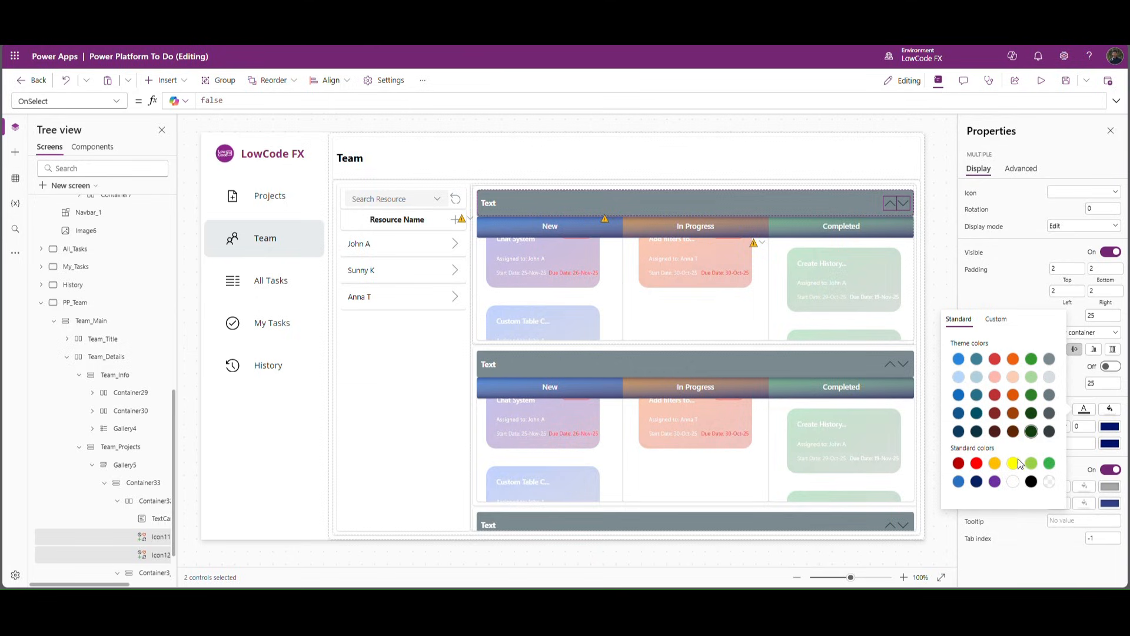
pyautogui.click(942, 255)
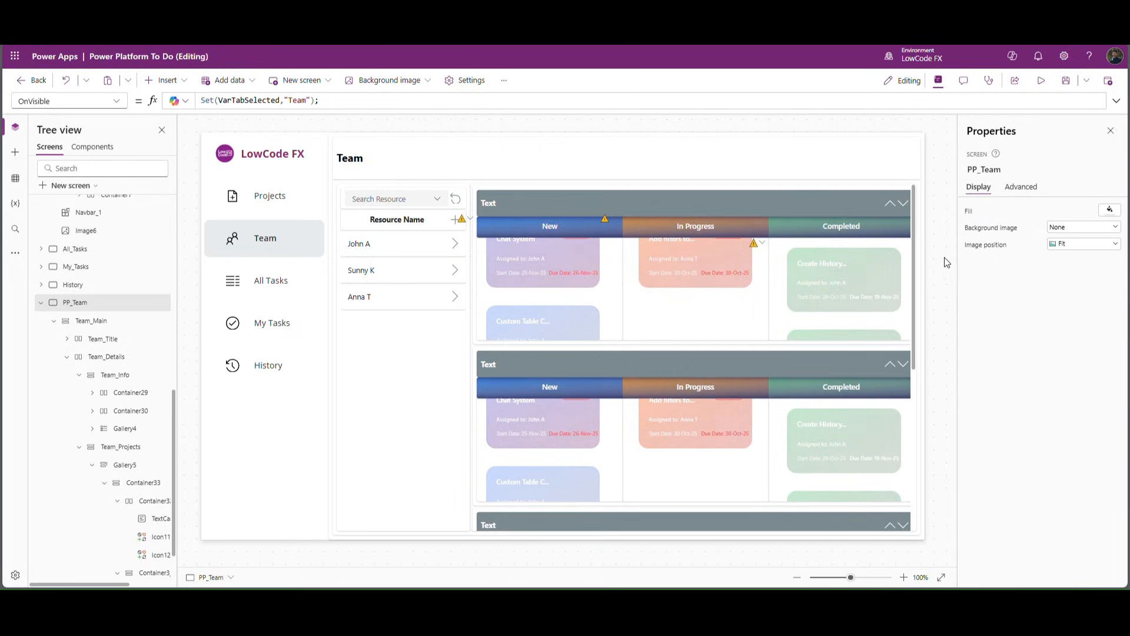
# Step: Set the OnSelect formula of the resource gallery's right arrow icon to Set(VarTeamGalSelected,ThisItem);
pyautogui.click(458, 245)
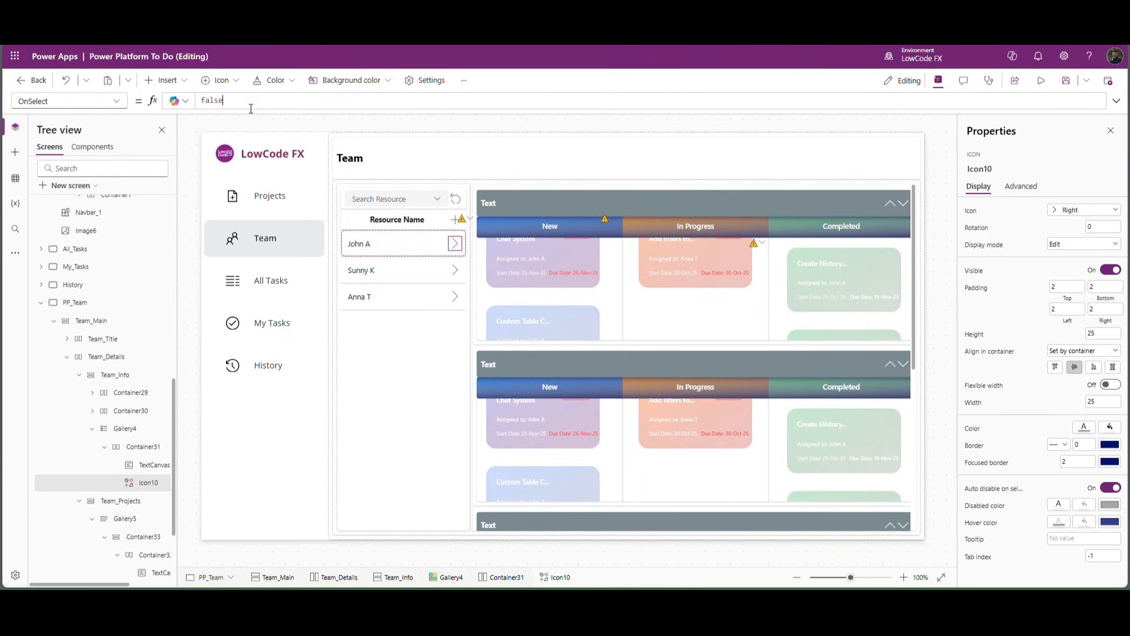
pyautogui.hotkey('ctrl', 'a')
pyautogui.write('Set')
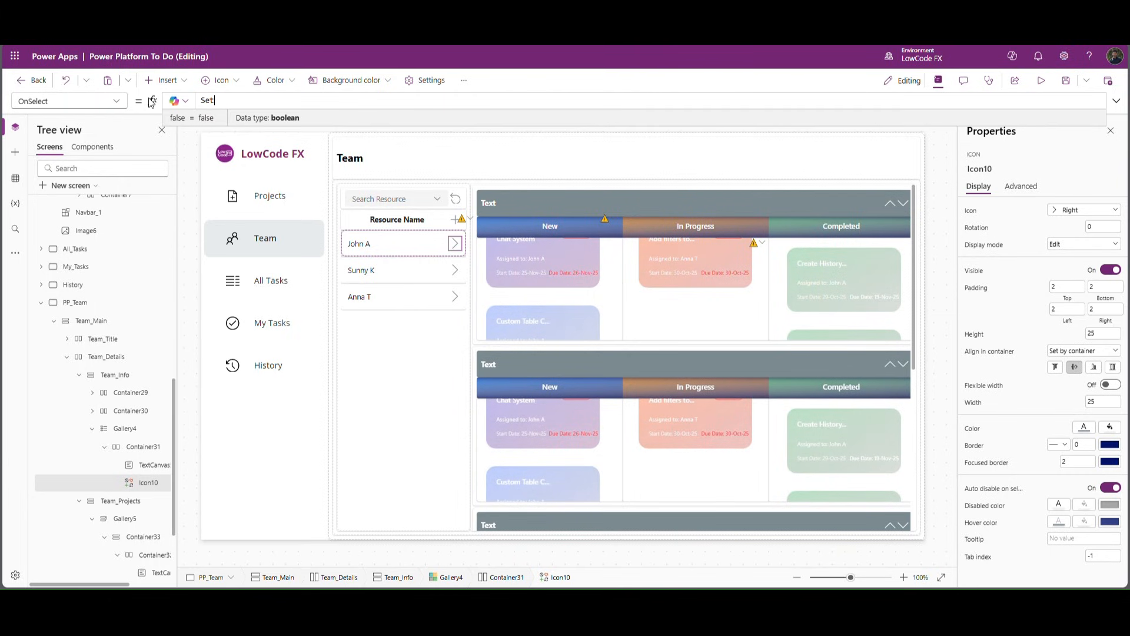
pyautogui.write('(Var')
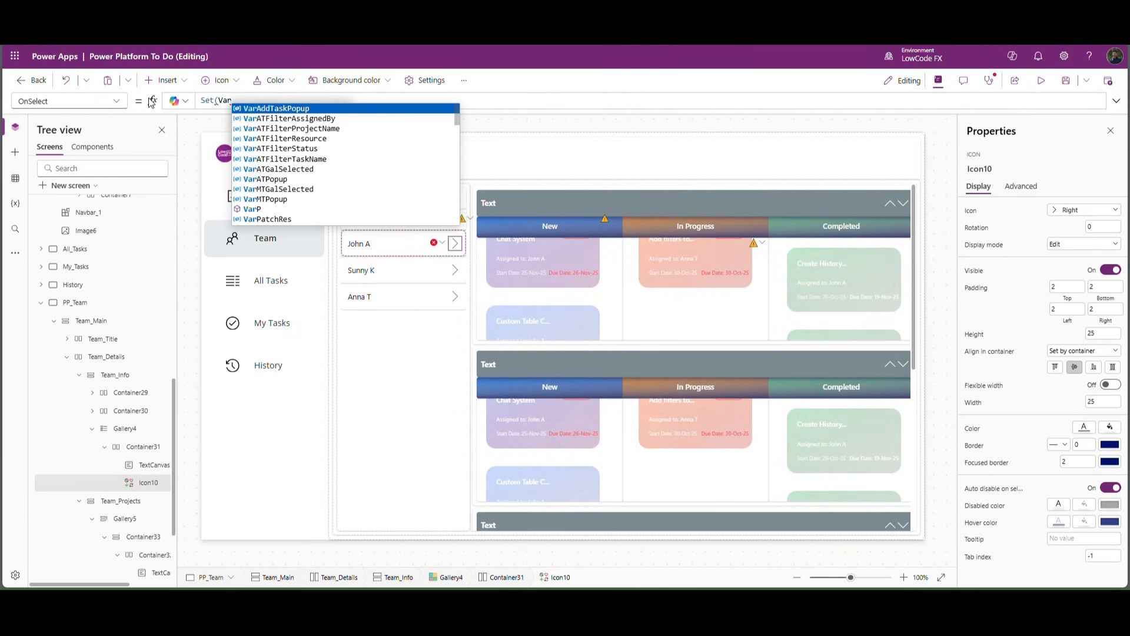
pyautogui.write('TeamGal')
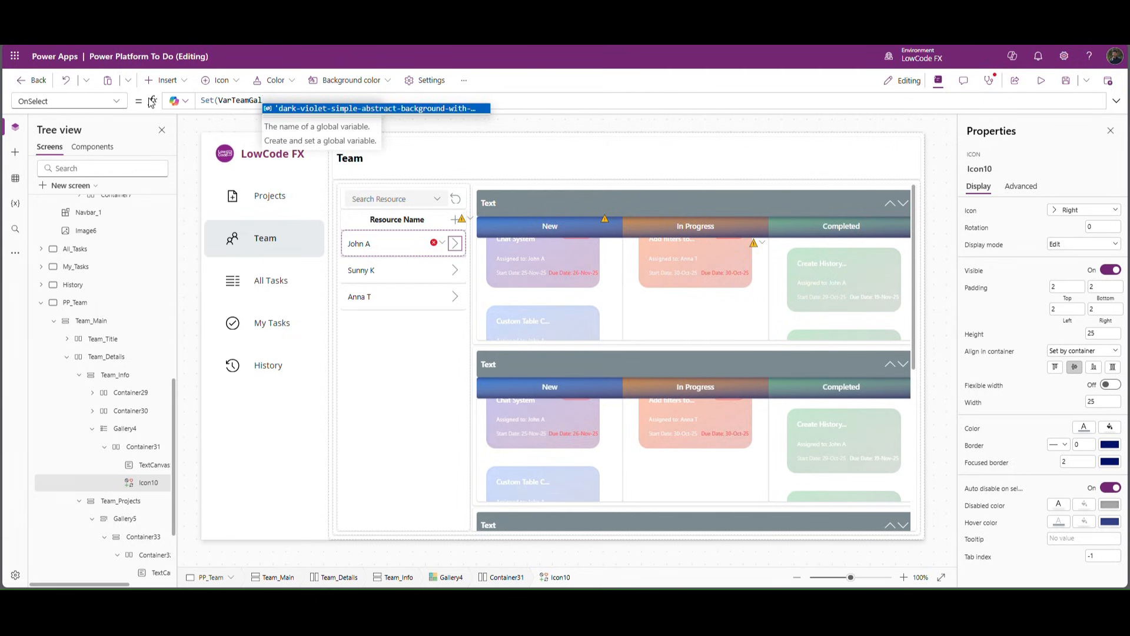
pyautogui.write('Selected,')
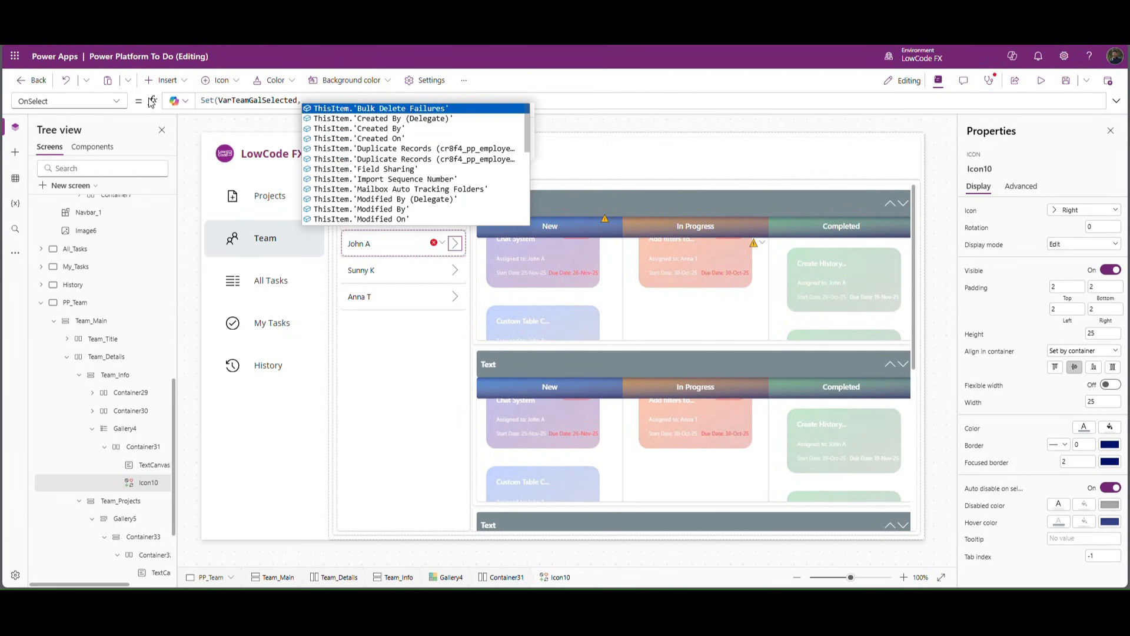
pyautogui.write('thisi')
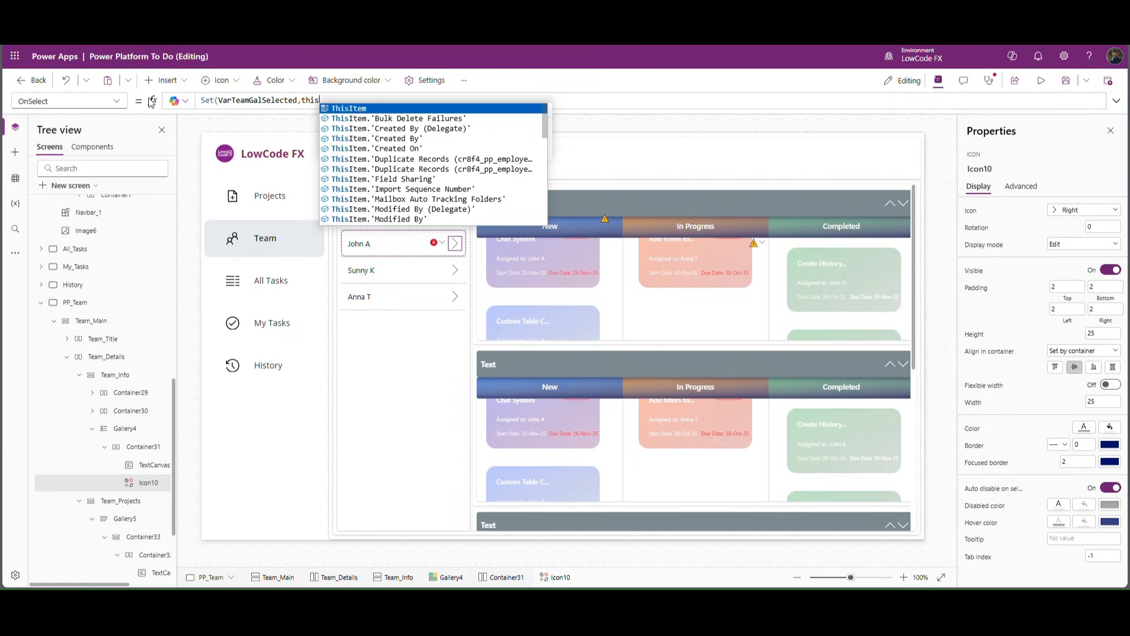
pyautogui.press('Tab')
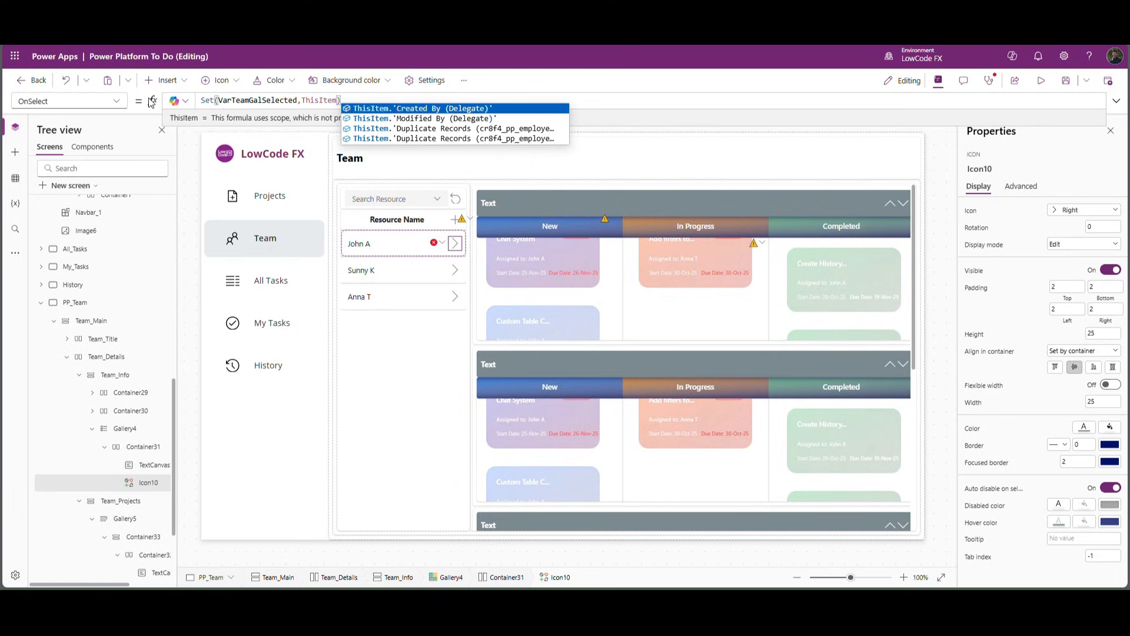
pyautogui.write(')')
# Step: Add a ClearCollect statement for the collection ColTeamResourceDetails on a new line after the Set call in the arrow icon's OnSelect formula
pyautogui.moveTo(286, 115); pyautogui.dragTo(282, 244)
pyautogui.click(371, 118)
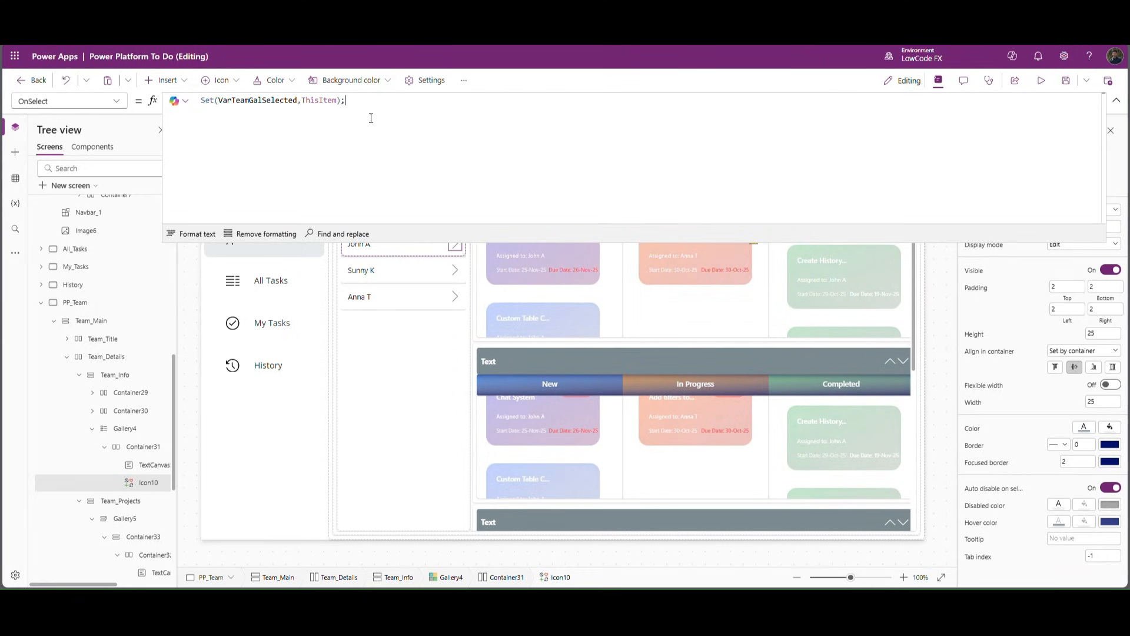
pyautogui.hotkey('shift', 'Return')
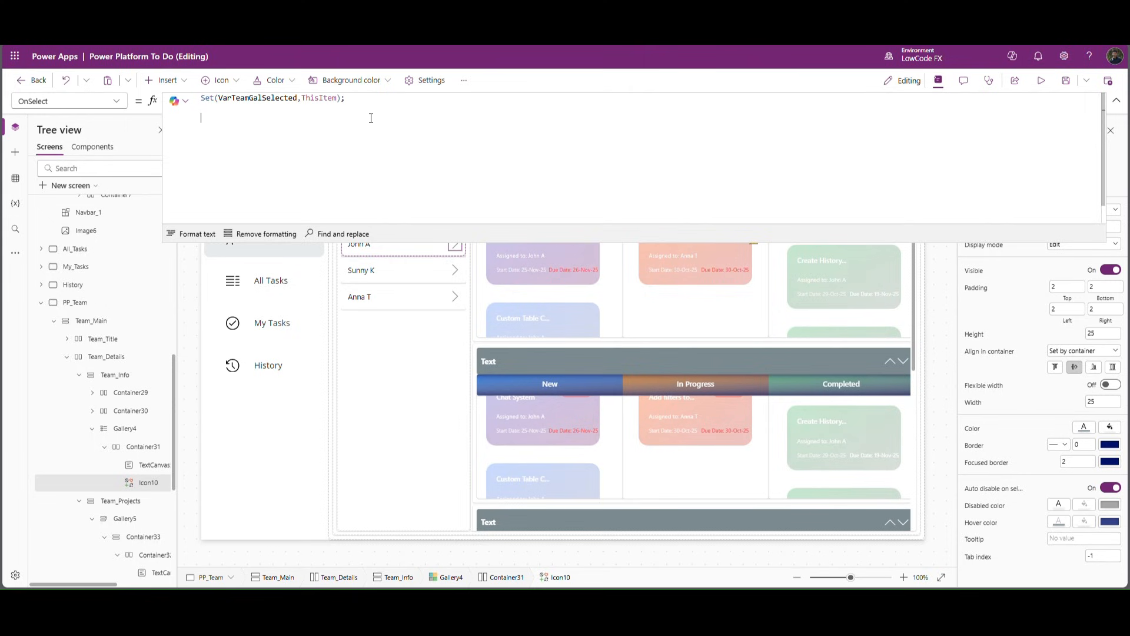
pyautogui.write('ClearC')
pyautogui.press('Tab')
pyautogui.write('ColTeam')
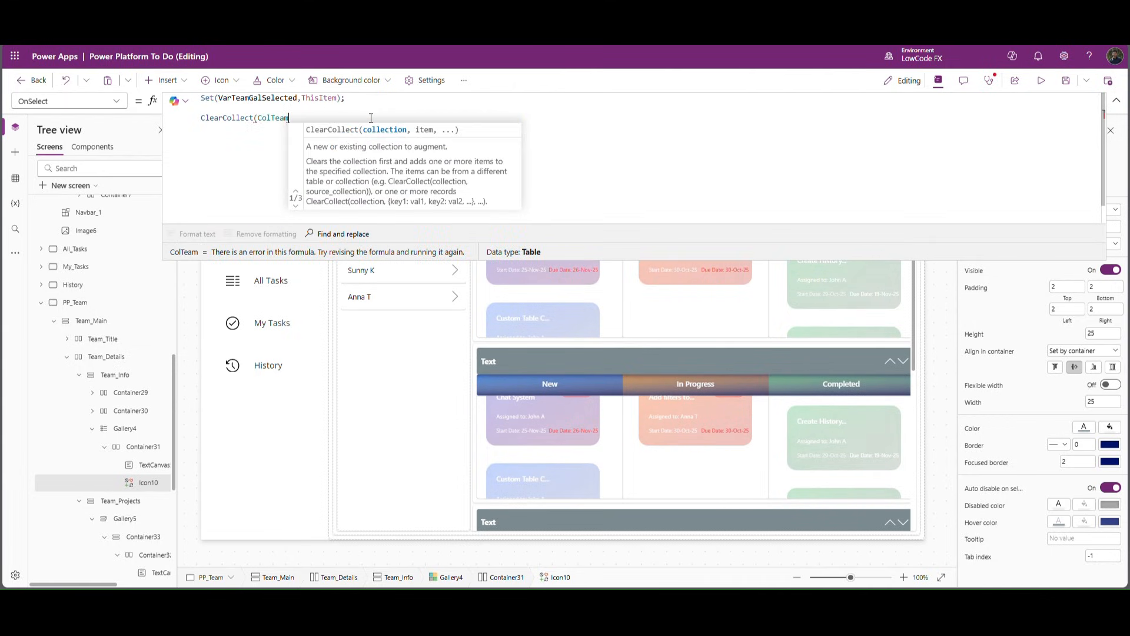
pyautogui.write('Resour')
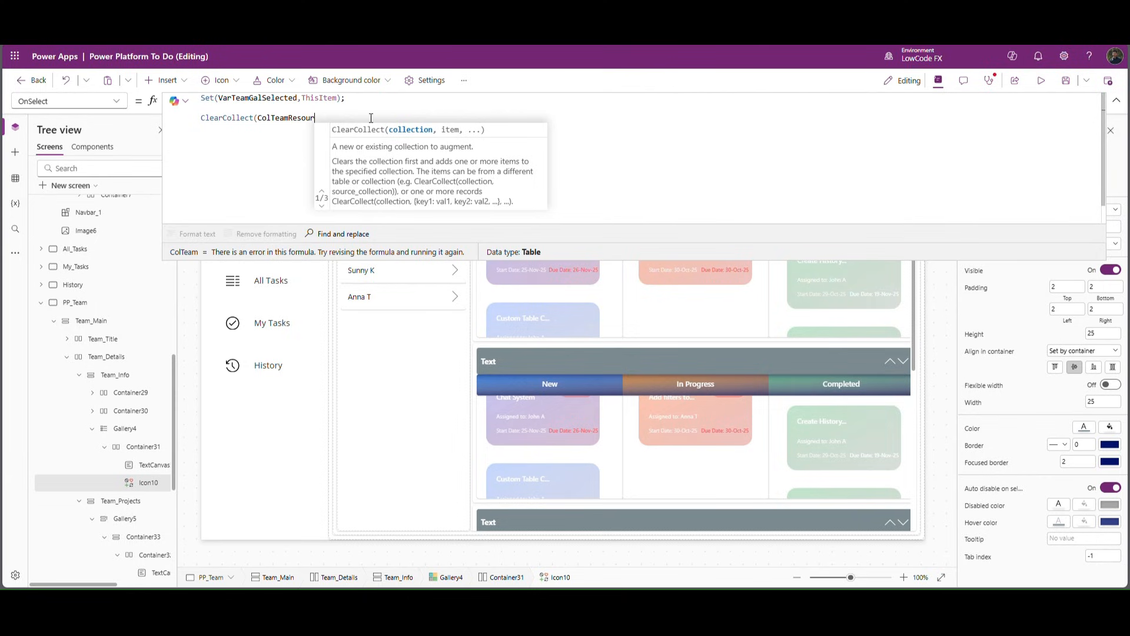
pyautogui.write('ceDe')
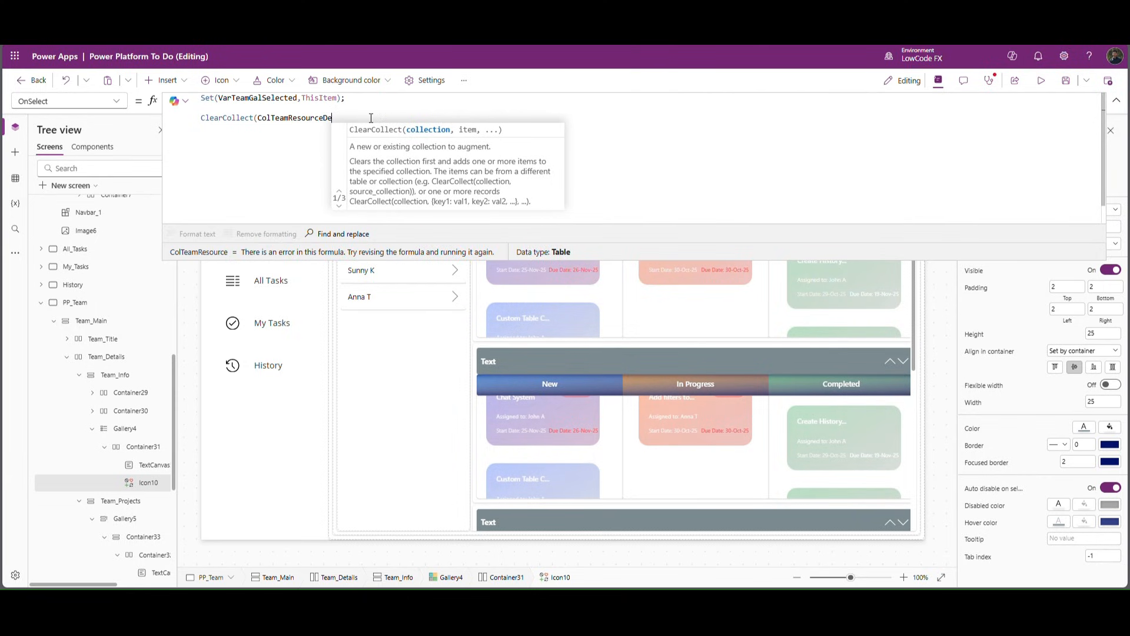
pyautogui.write('tails, ')
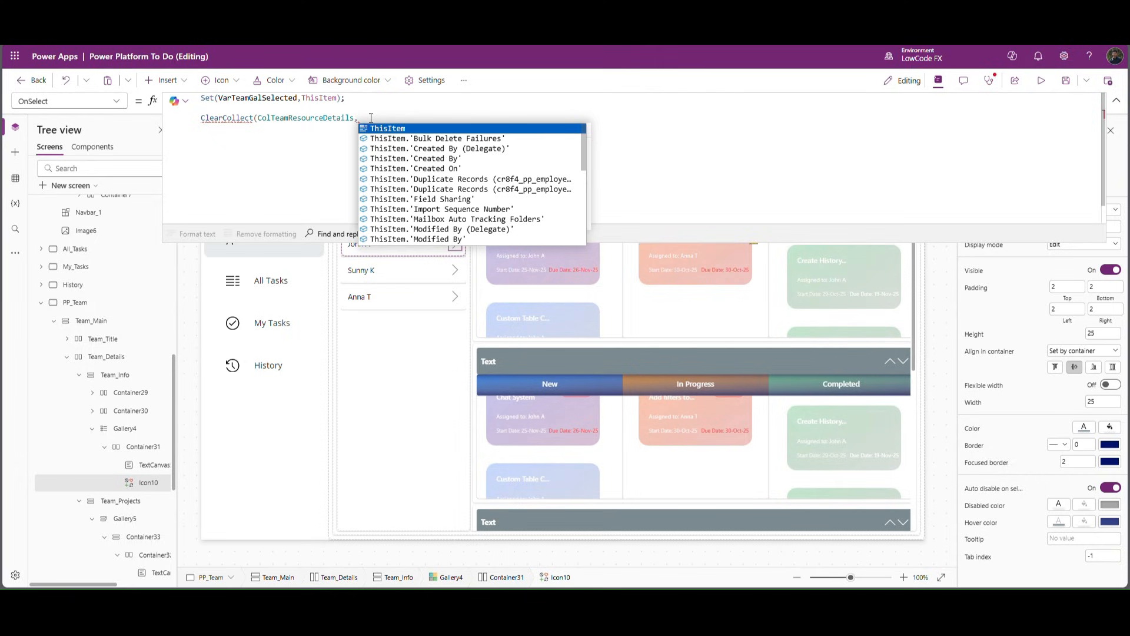
# Step: Complete the ClearCollect source with Filter(PP_Task_Details,Resource=VarTeamGalSelected.Employee_Name) and close both functions
pyautogui.write('Filter(')
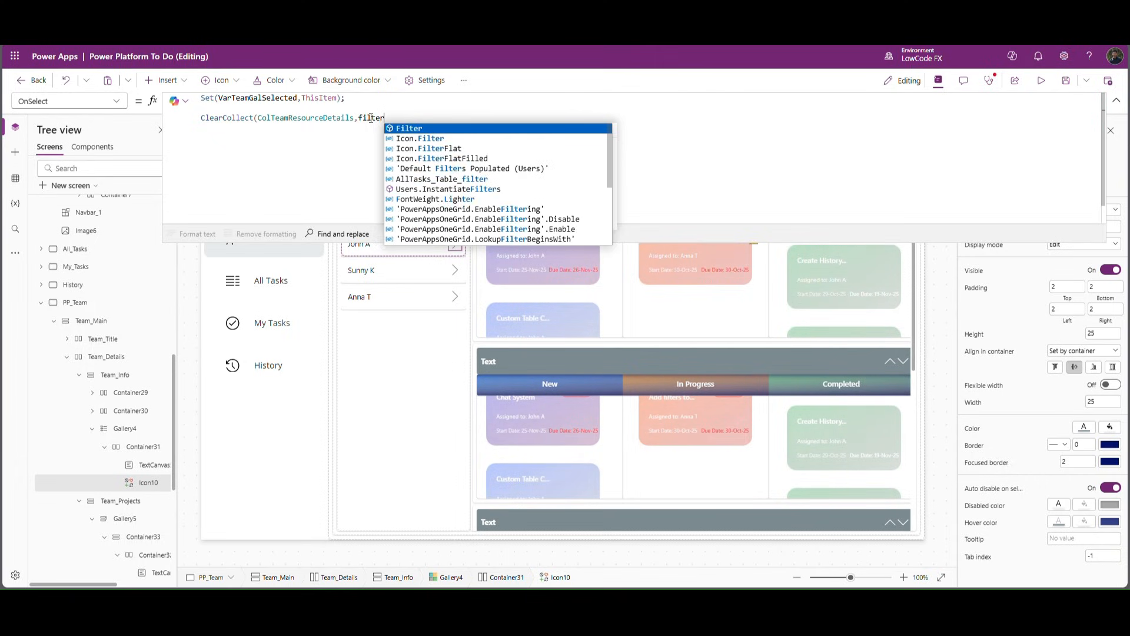
pyautogui.write('PP_')
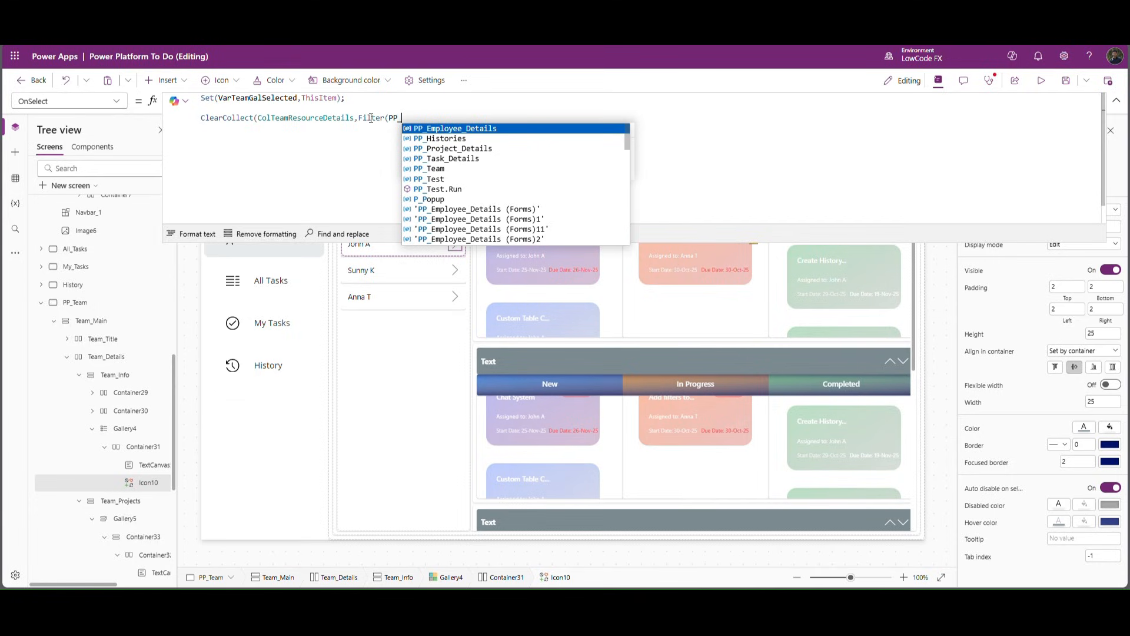
pyautogui.write('Task_Details')
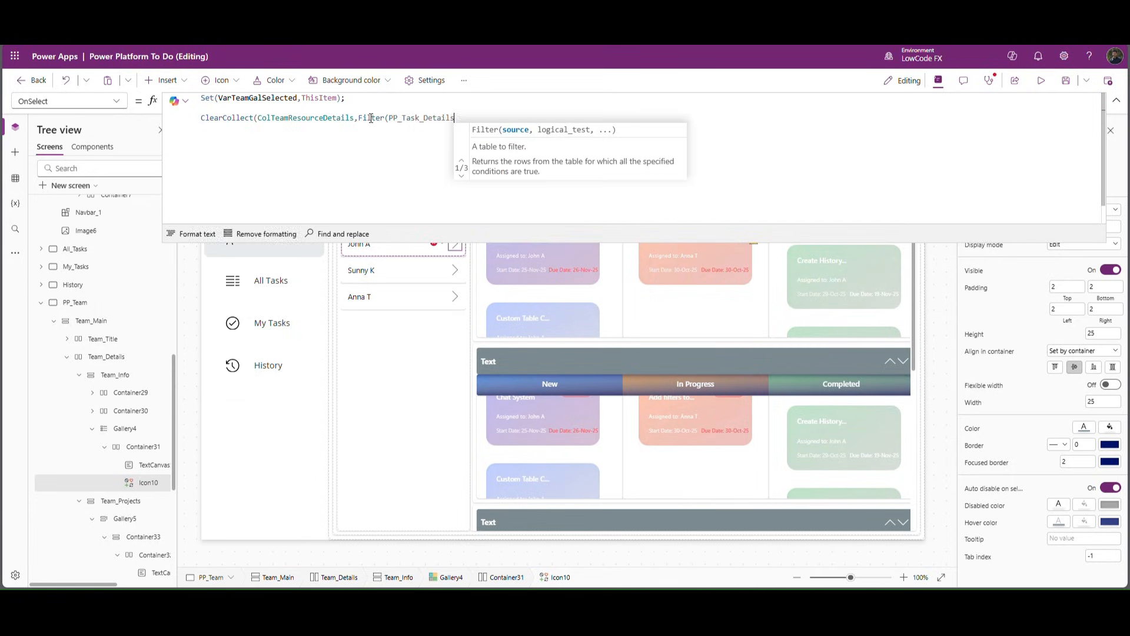
pyautogui.write(',')
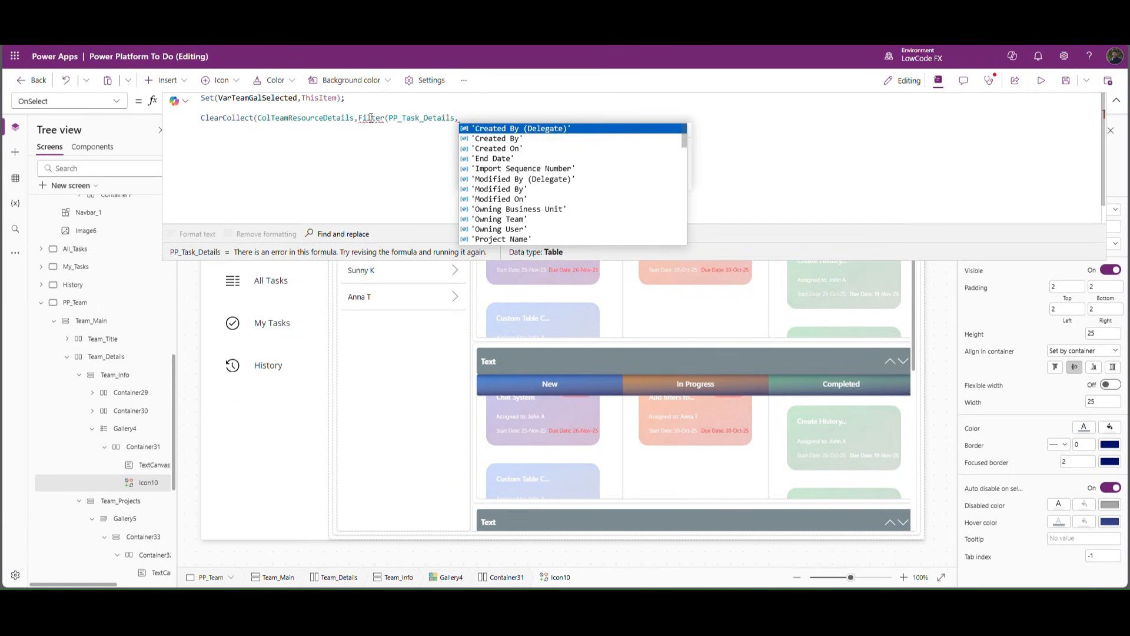
pyautogui.write('resource')
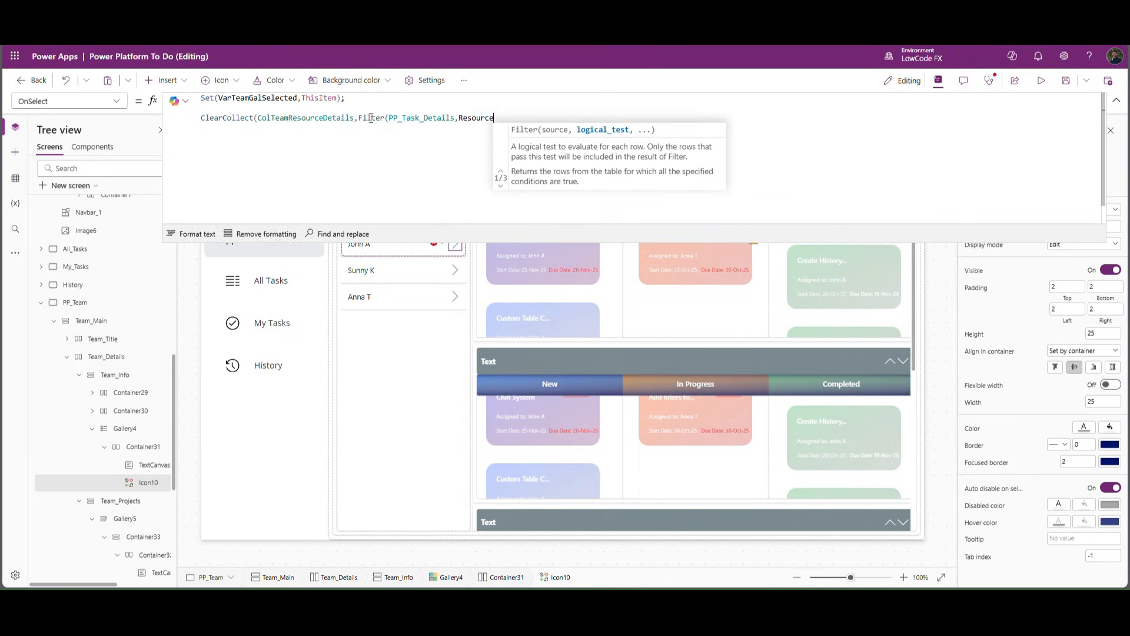
pyautogui.write('=')
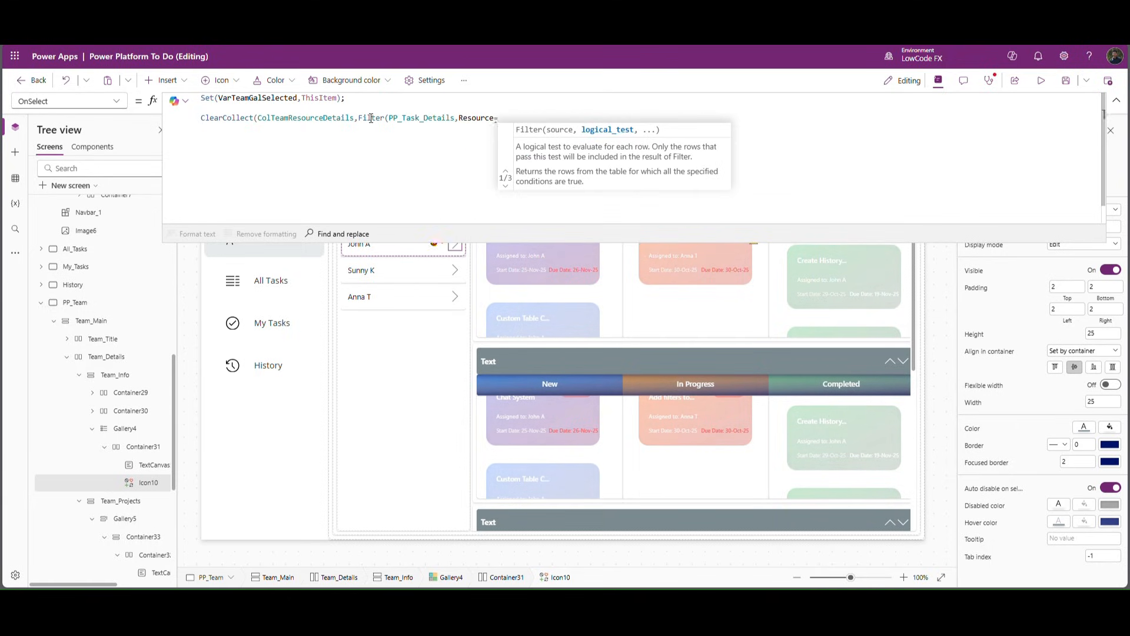
pyautogui.doubleClick(277, 99)
pyautogui.hotkey('ctrl', 'c')
pyautogui.click(521, 120)
pyautogui.hotkey('ctrl', 'v')
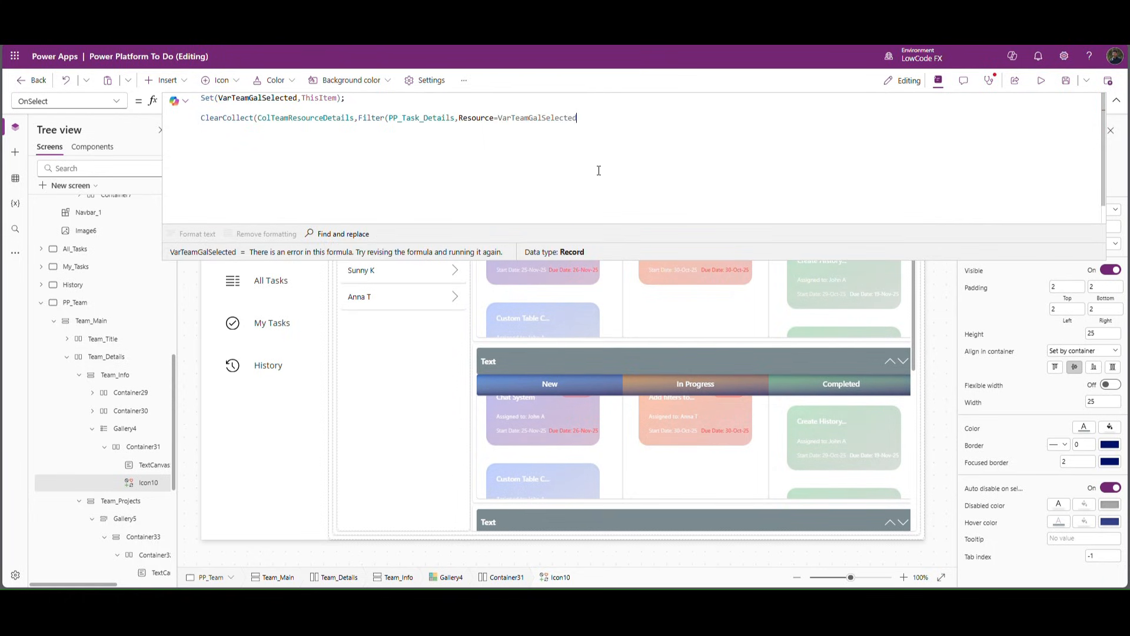
pyautogui.write('.em')
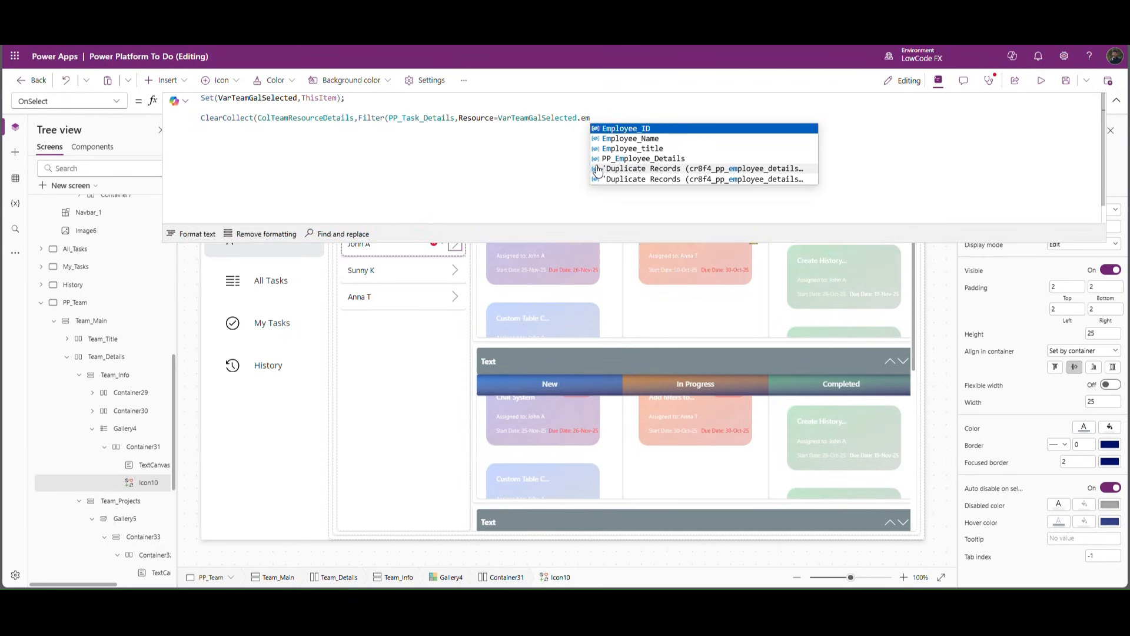
pyautogui.press('Down')
pyautogui.press('Tab')
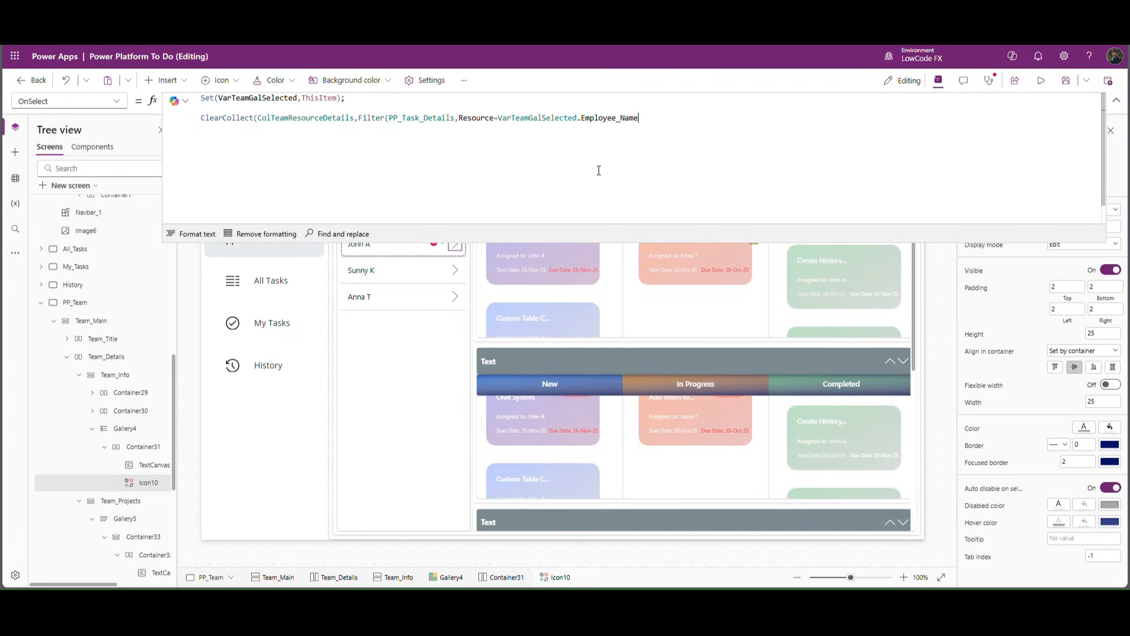
pyautogui.write(')')
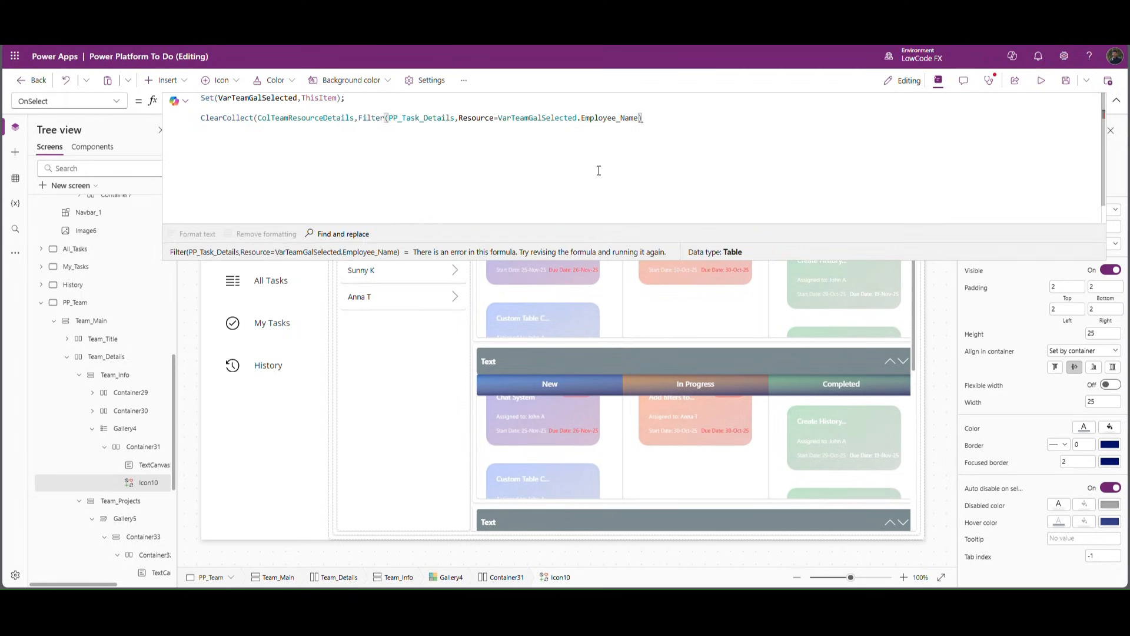
pyautogui.write(')')
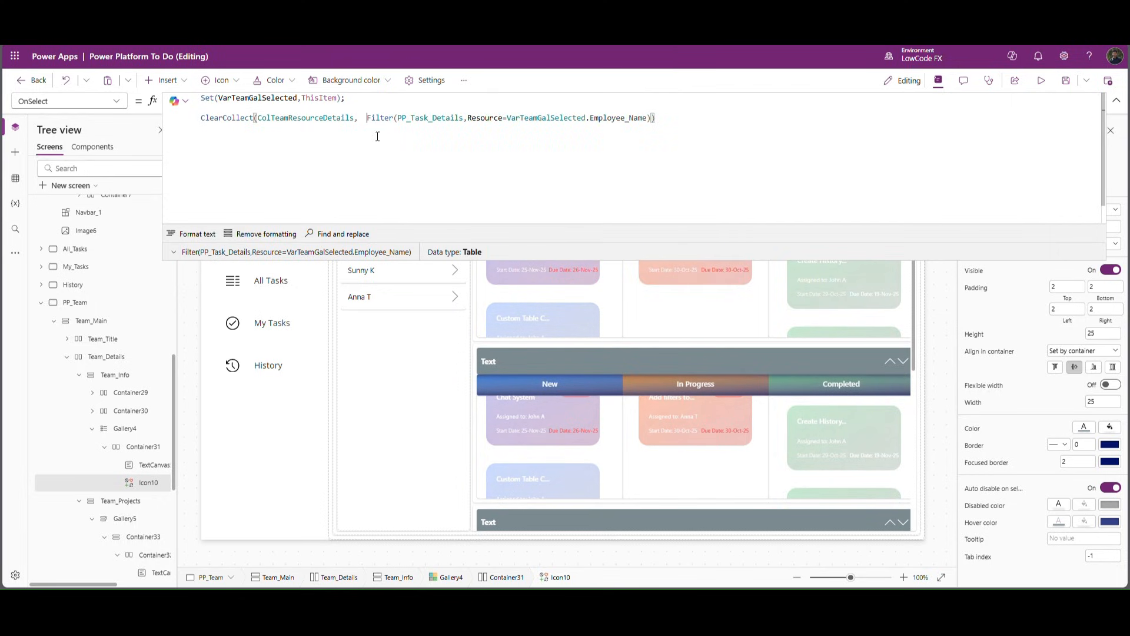
# Step: Wrap the Filter expression in Distinct, using 'Project Name' as the column to evaluate
pyautogui.write('    di')
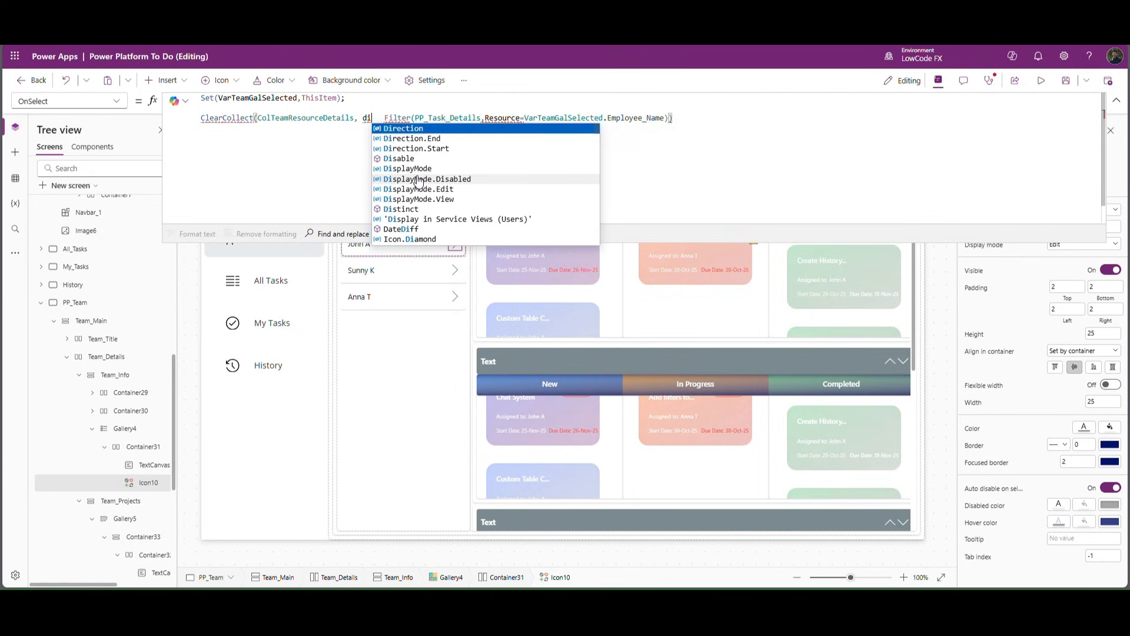
pyautogui.write('sc')
pyautogui.press('Tab')
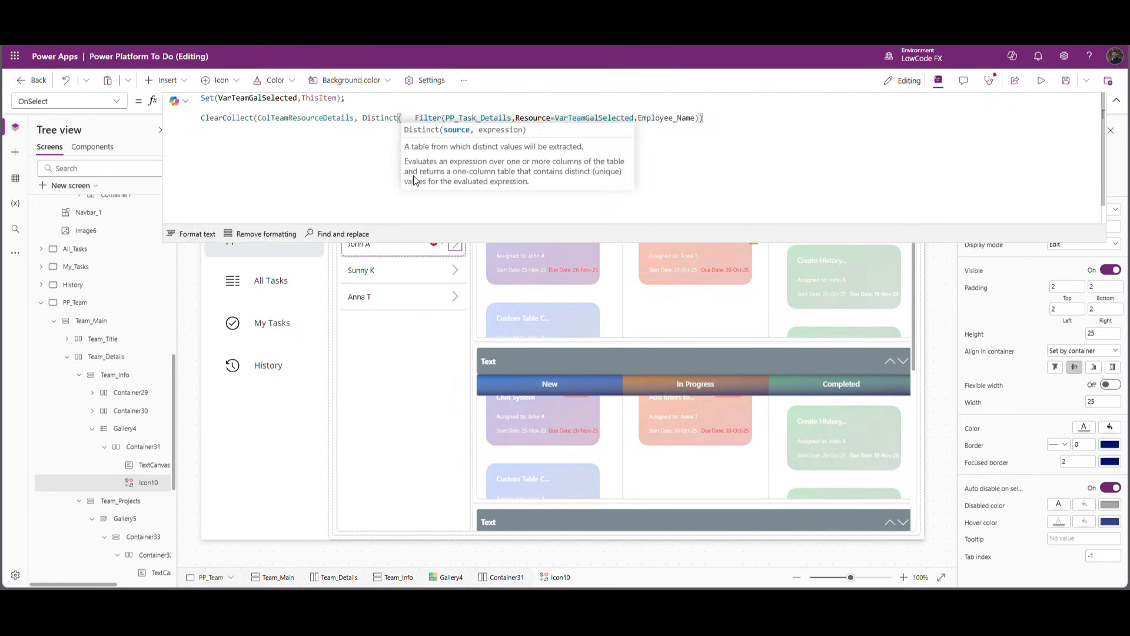
pyautogui.click(706, 120)
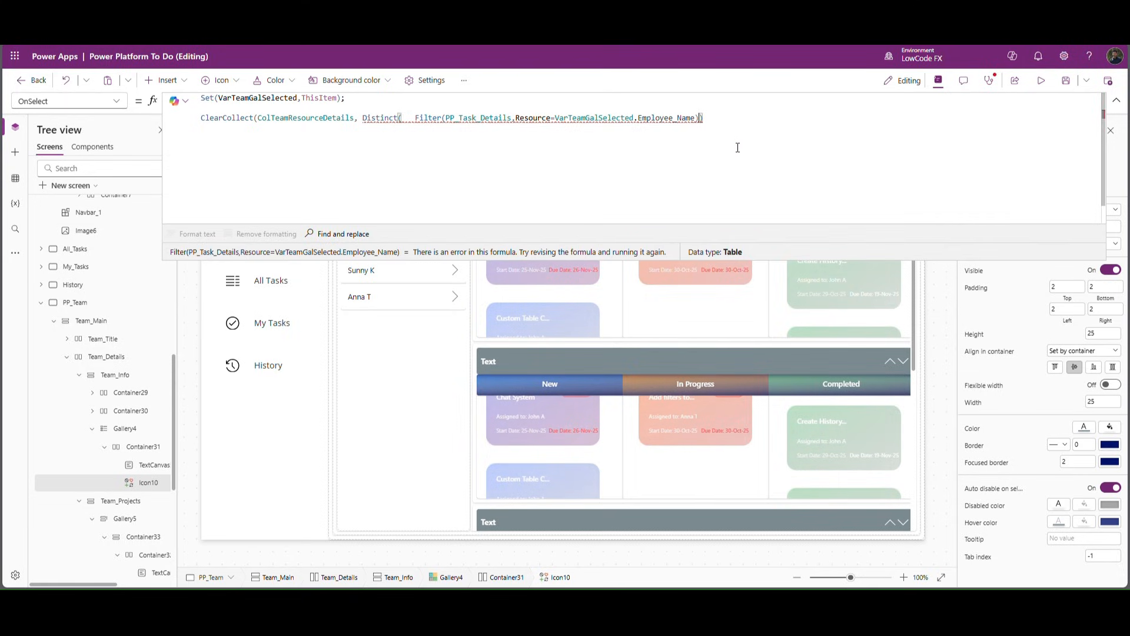
pyautogui.write(',')
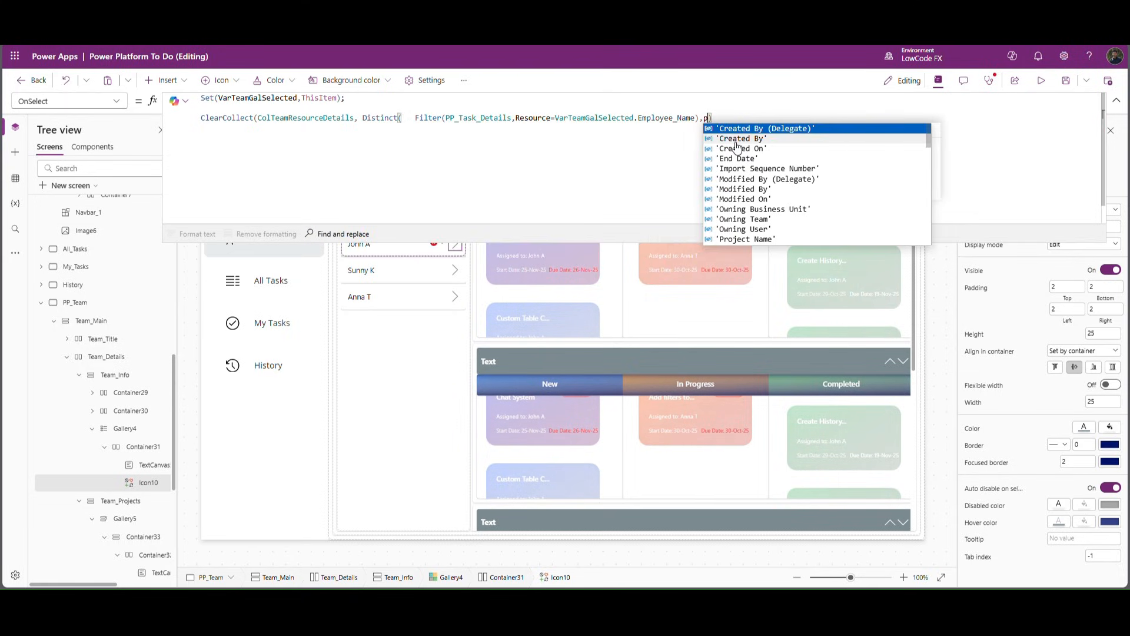
pyautogui.write('pro')
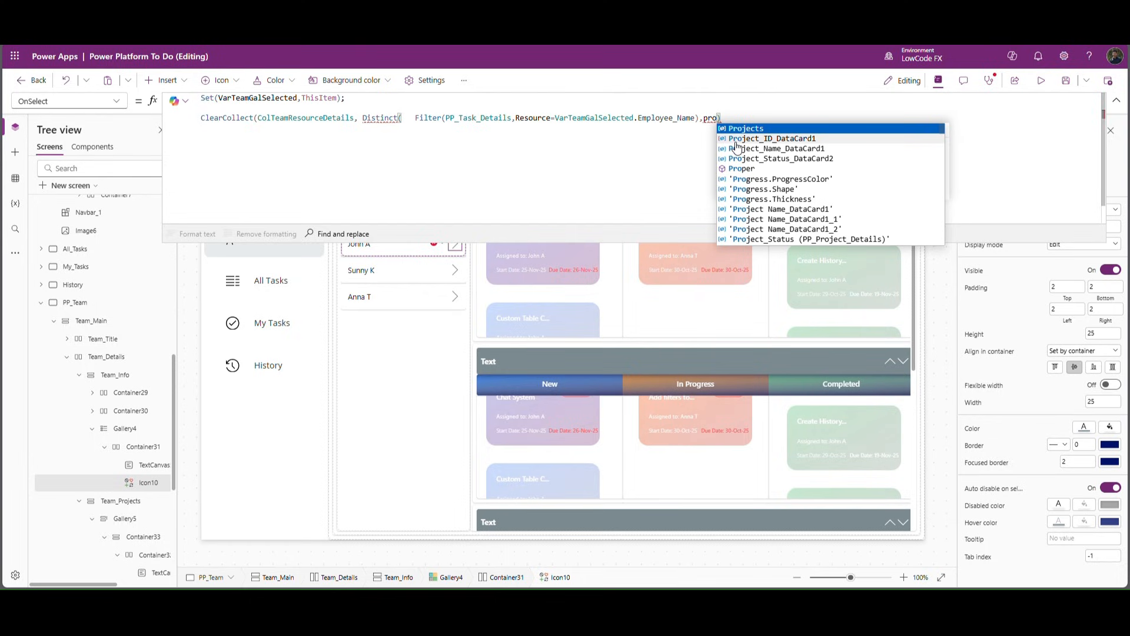
pyautogui.press('Down')
pyautogui.press('Down')
pyautogui.press('Down')
pyautogui.press('Down')
pyautogui.press('Down')
pyautogui.press('Down')
pyautogui.press('Down')
pyautogui.press('Down')
pyautogui.press('Down')
pyautogui.press('Down')
pyautogui.press('Down')
pyautogui.press('Down')
pyautogui.press('Down')
pyautogui.press('Down')
pyautogui.press('Down')
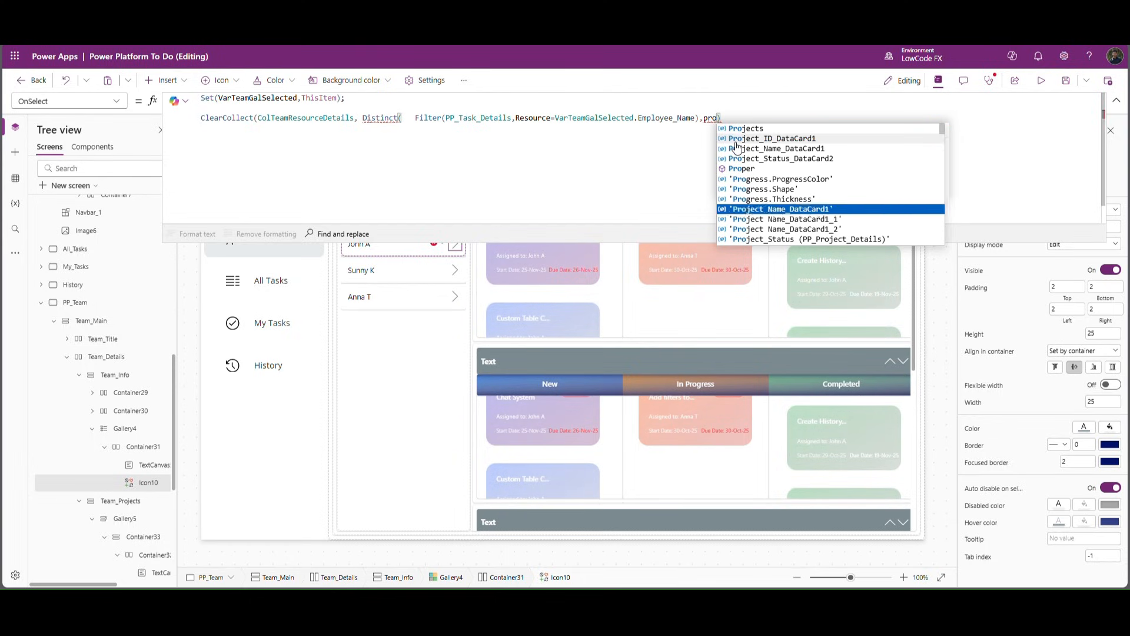
pyautogui.press('Down')
pyautogui.press('Down')
pyautogui.press('Down')
pyautogui.press('Down')
pyautogui.press('Down')
pyautogui.press('Down')
pyautogui.press('Down')
pyautogui.press('Down')
pyautogui.press('Down')
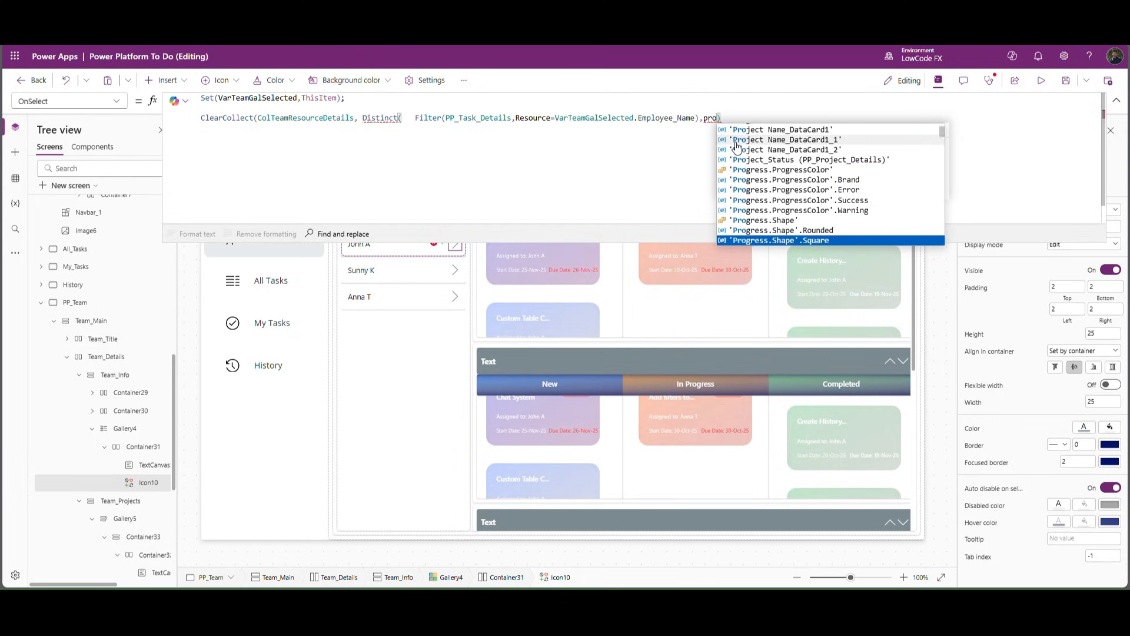
pyautogui.press('Up')
pyautogui.press('Tab')
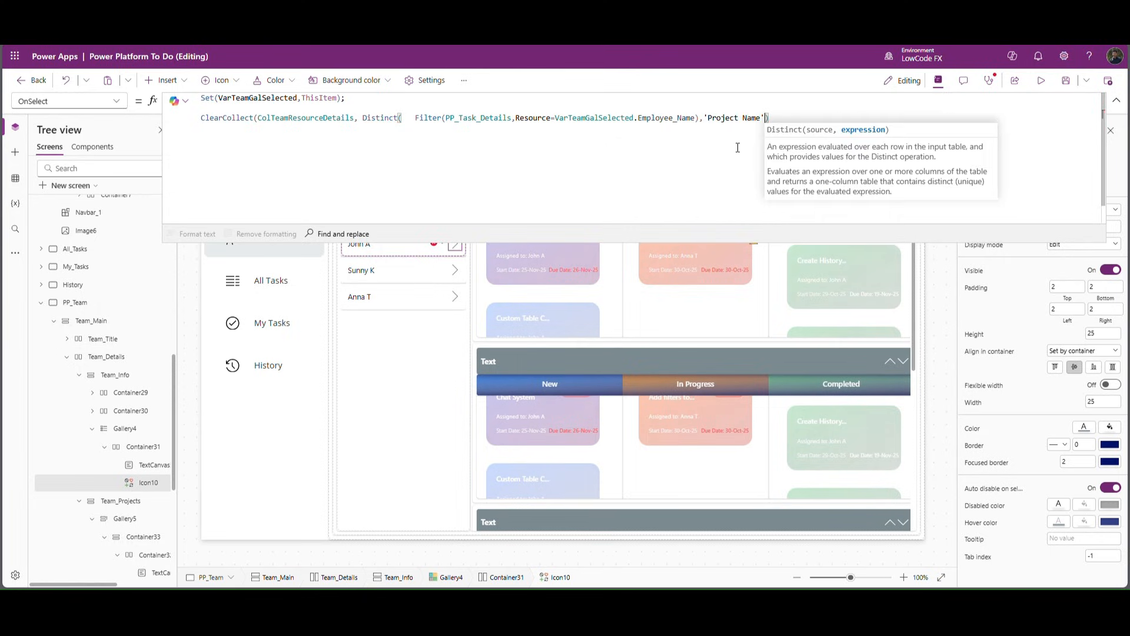
pyautogui.click(793, 122)
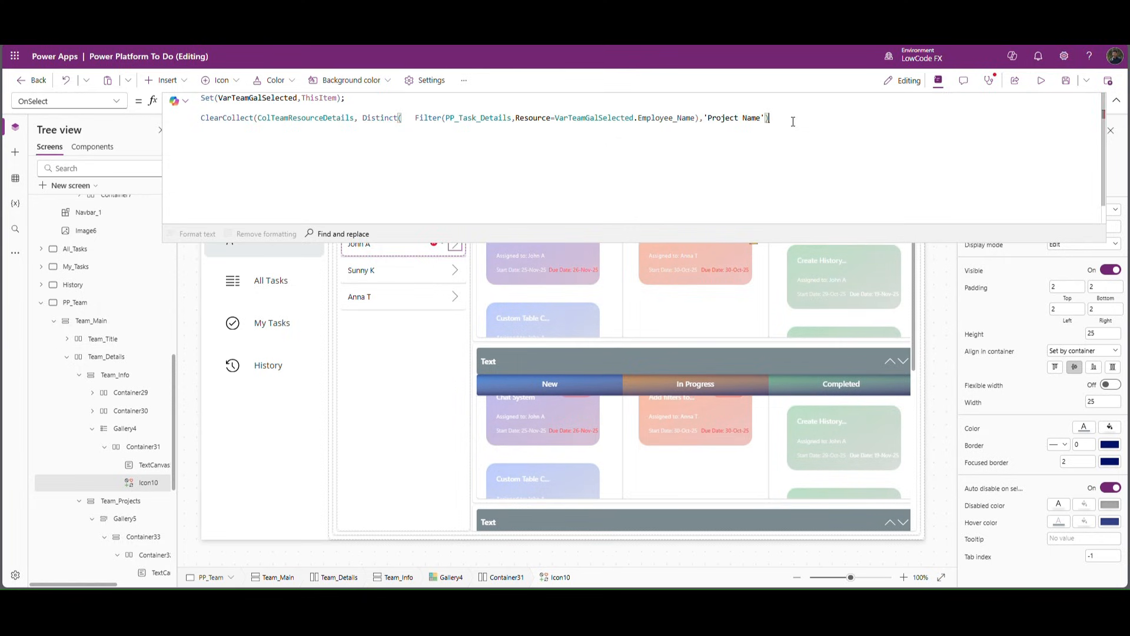
pyautogui.write(')')
# Step: Rename the collection in the ClearCollect statement to ColTeamResourceProjects and collapse the formula editor
pyautogui.doubleClick(305, 118)
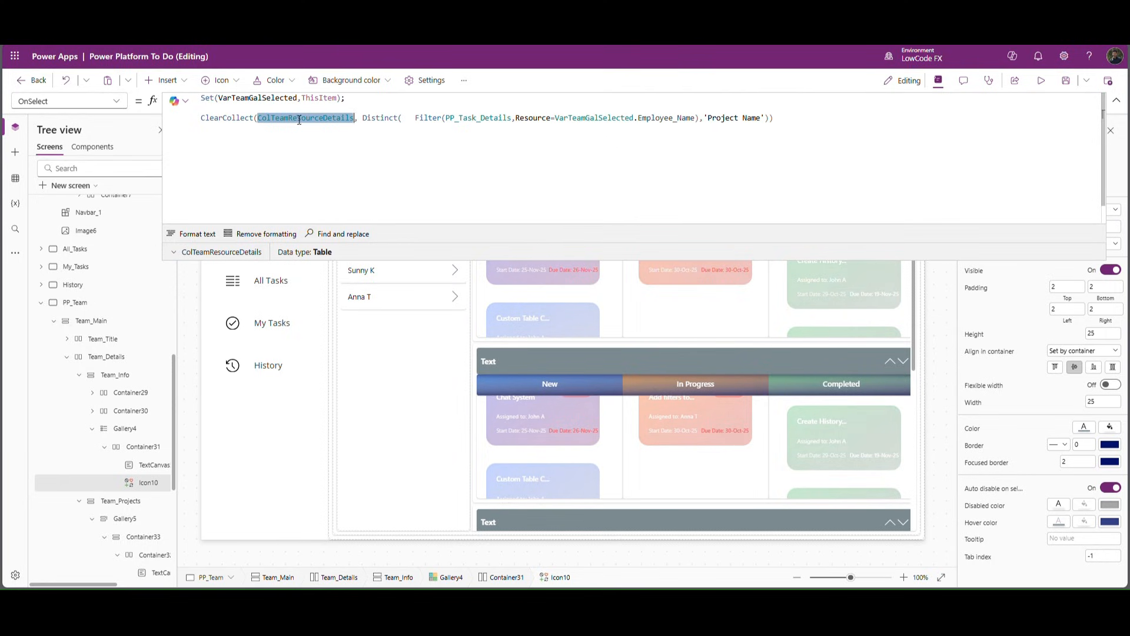
pyautogui.click(795, 130)
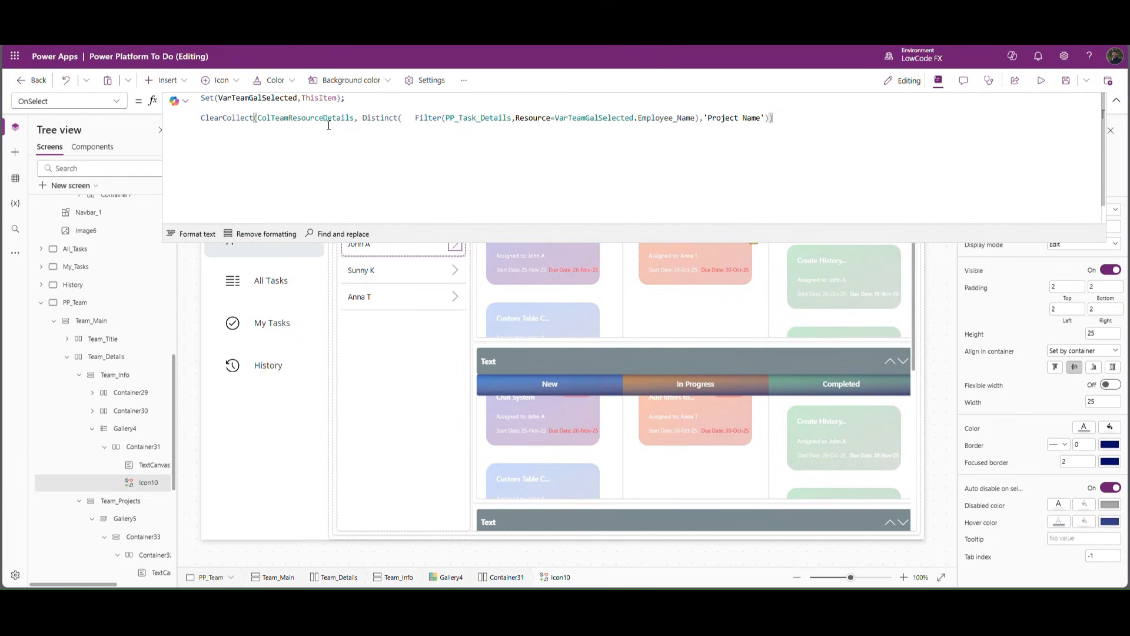
pyautogui.moveTo(323, 118); pyautogui.dragTo(355, 118)
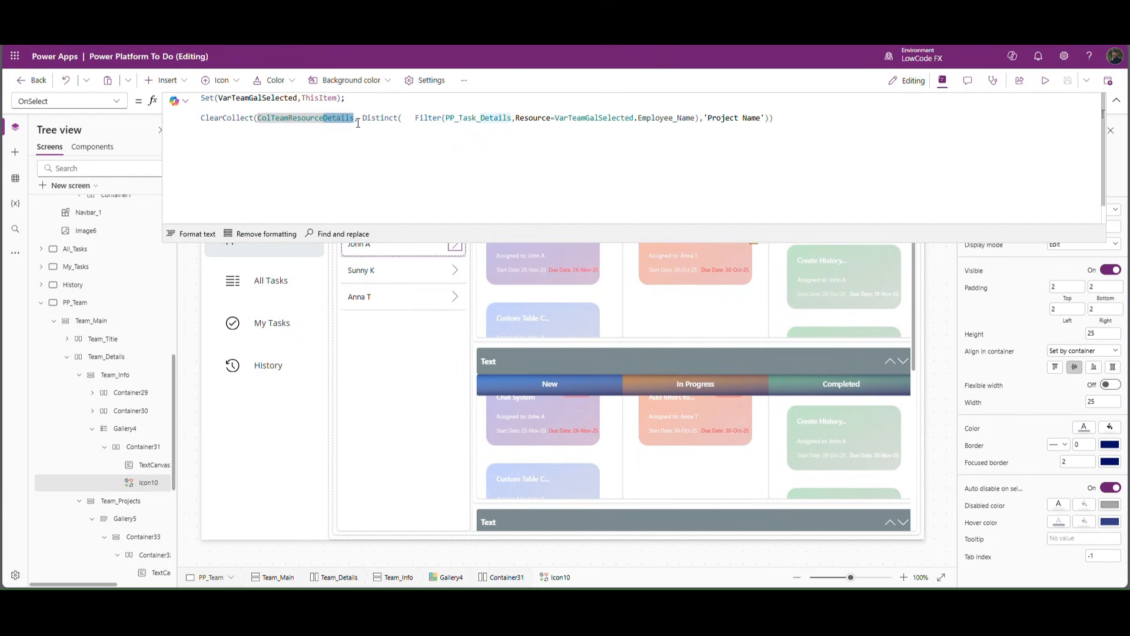
pyautogui.write('Projects')
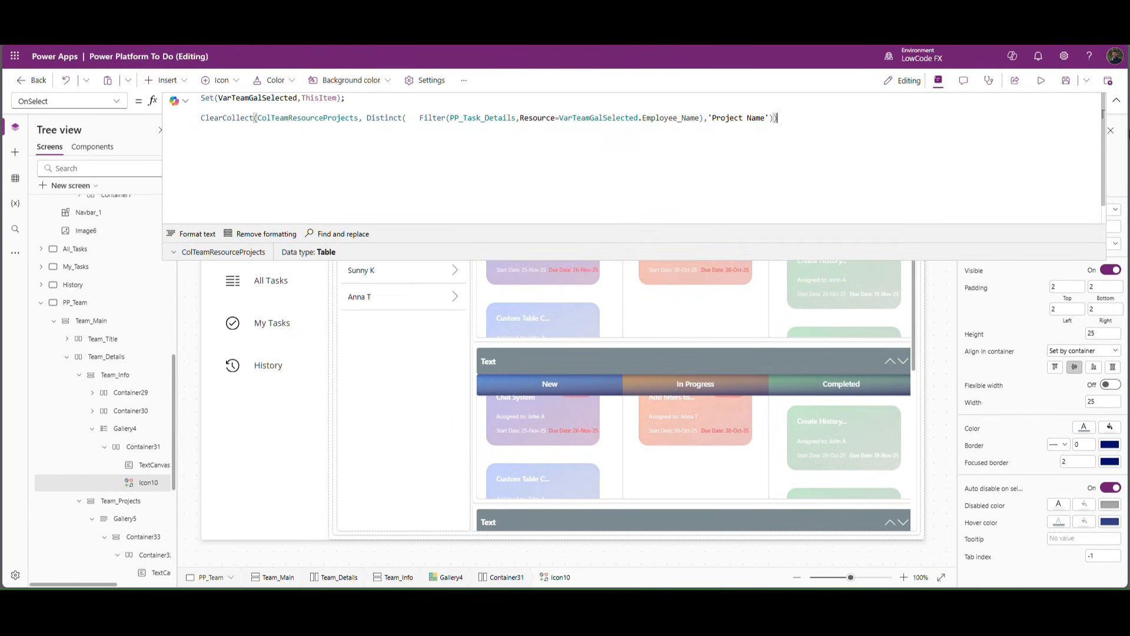
pyautogui.click(1117, 100)
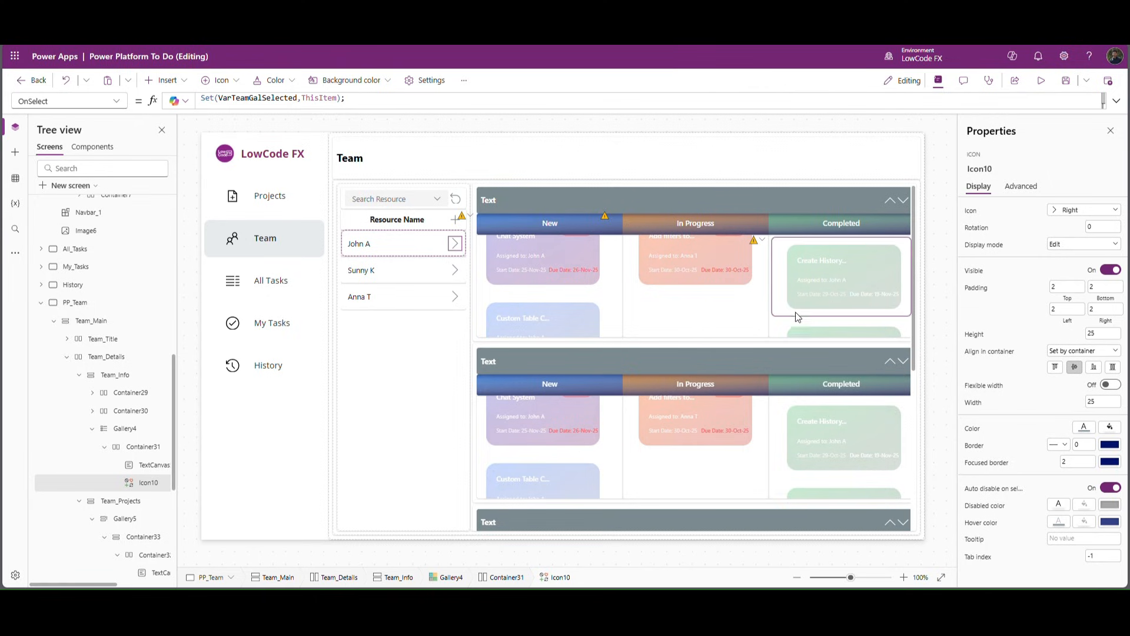
# Step: Set the Items property of the projects gallery to ColTeamResourceProjects
pyautogui.click(589, 434)
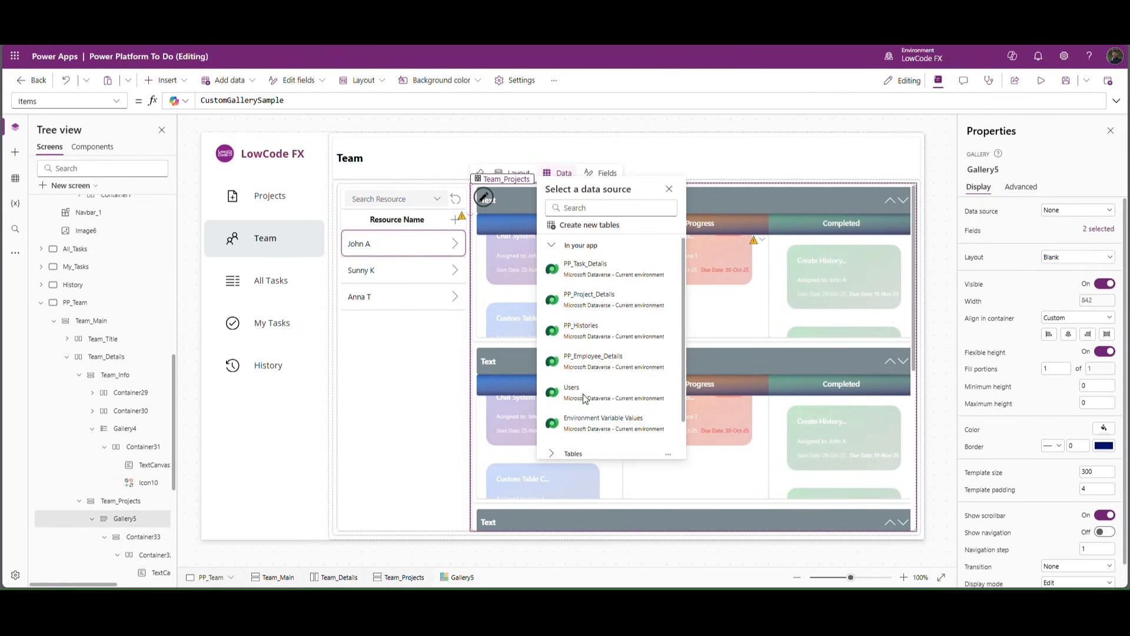
pyautogui.click(324, 107)
pyautogui.hotkey('ctrl', 'a')
pyautogui.write('ColTeamResourceProjects')
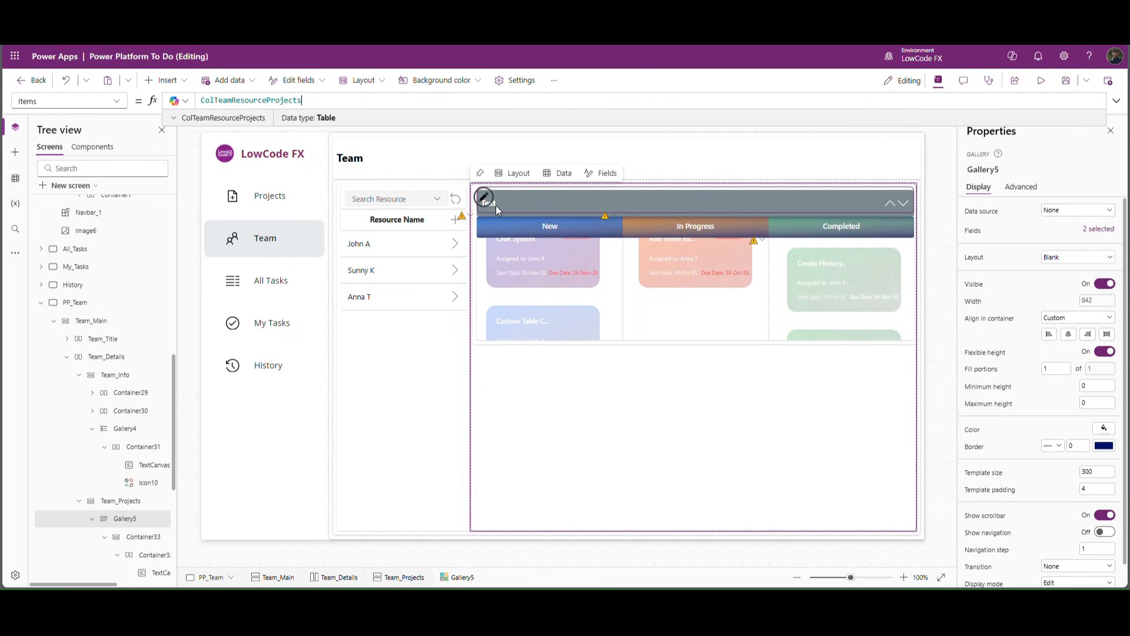
# Step: Set the Text property of the text control in the gallery's grey header to ThisItem.Value
pyautogui.click(496, 206)
pyautogui.tripleClick(215, 100)
pyautogui.write('this')
pyautogui.press('Tab')
pyautogui.write('.')
pyautogui.press('Tab')
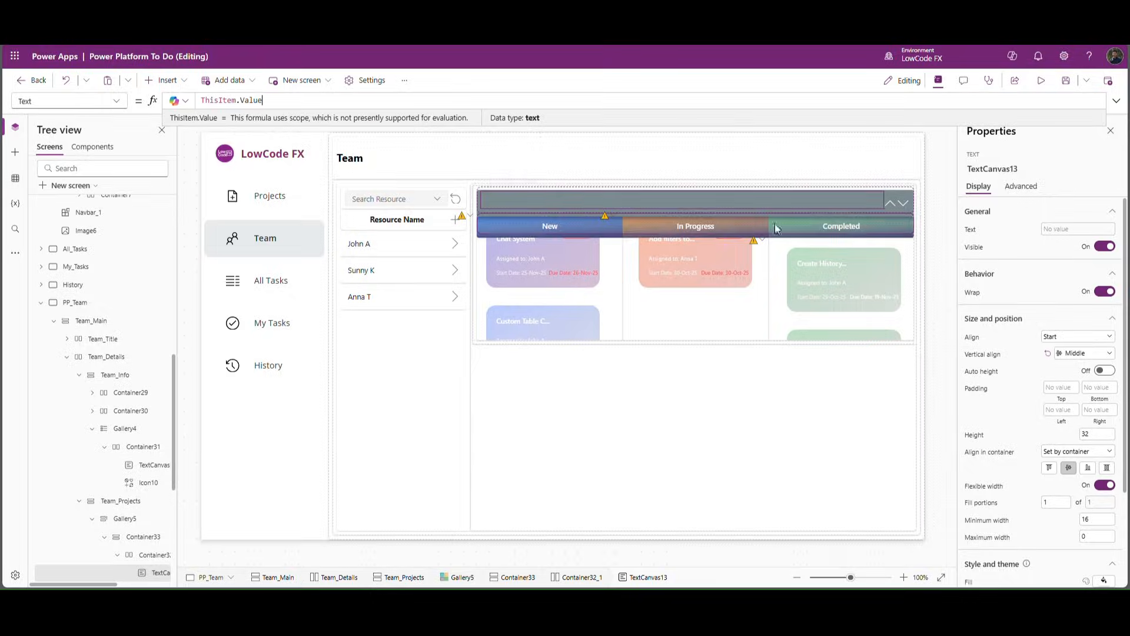
# Step: Preview the Team screen, open the first resource to check the listed projects, and leave the preview
pyautogui.click(928, 177)
pyautogui.click(1041, 81)
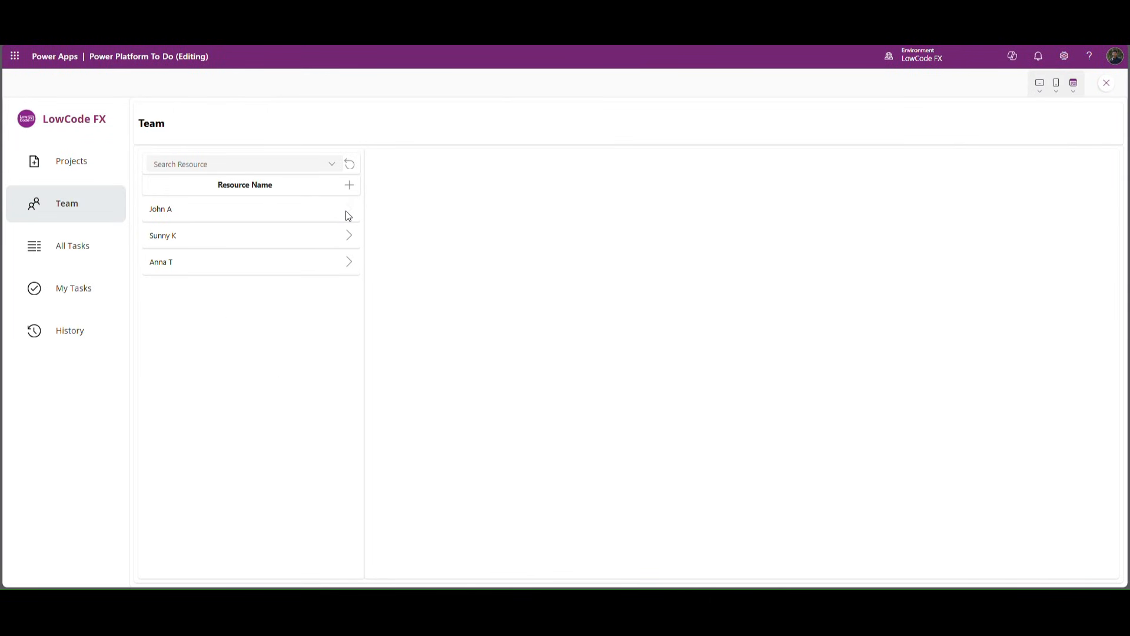
pyautogui.click(347, 212)
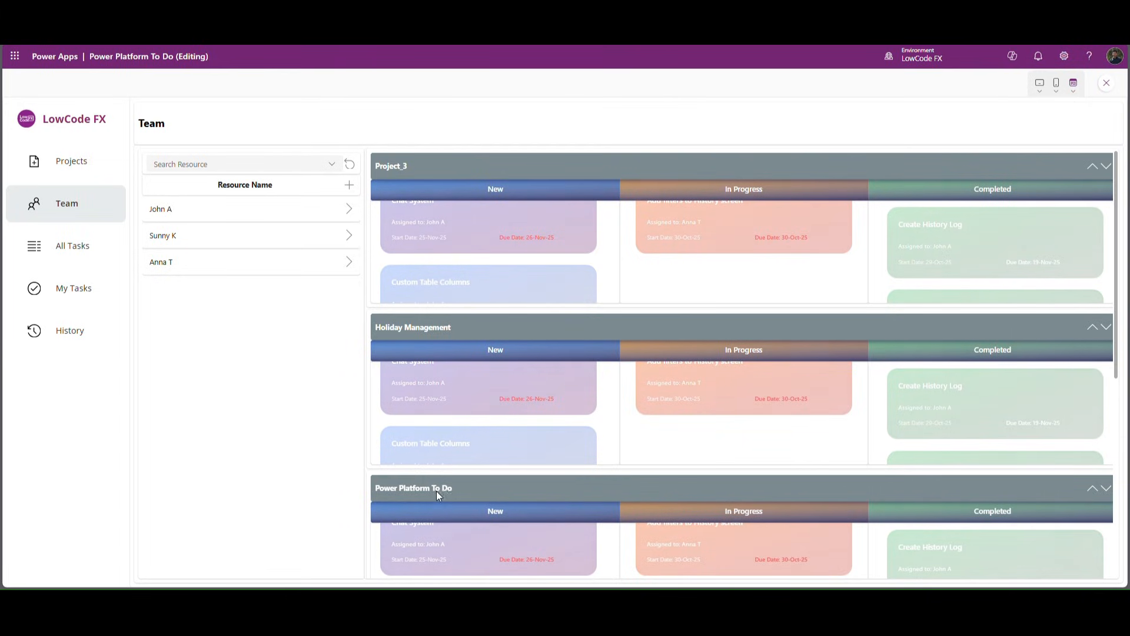
pyautogui.press('Escape')
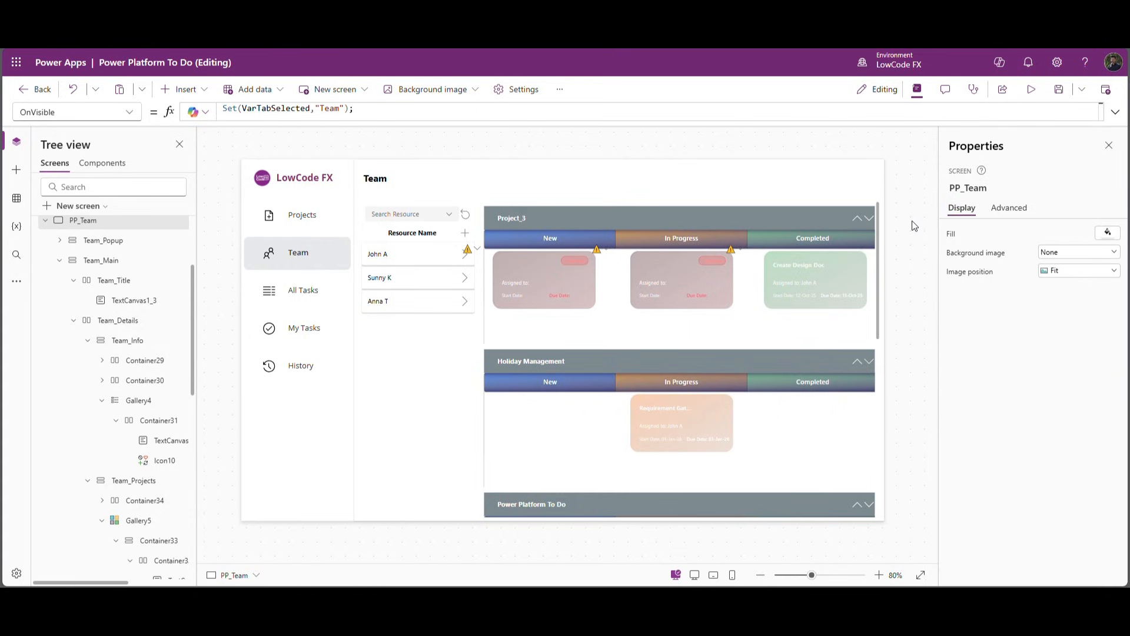
pyautogui.click(857, 217)
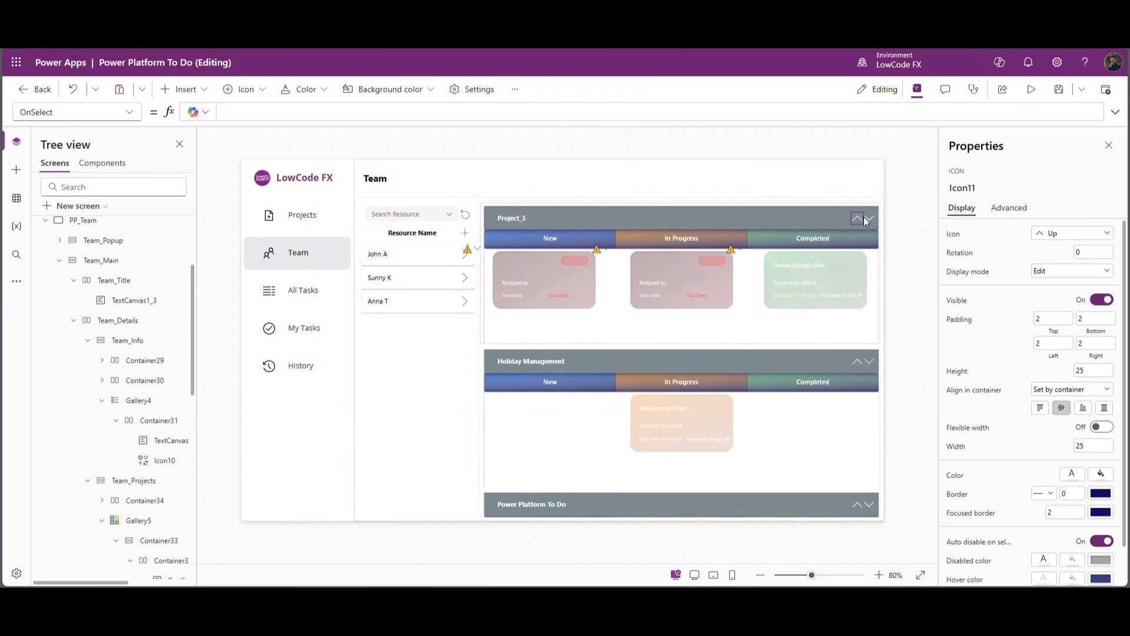
pyautogui.click(870, 218)
pyautogui.click(857, 219)
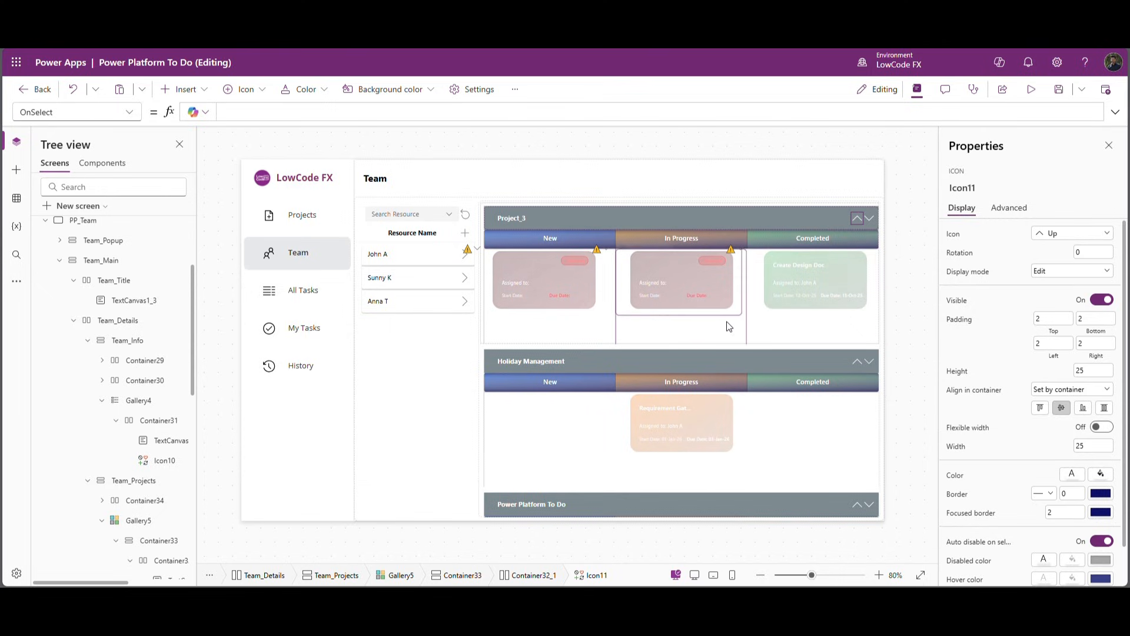
pyautogui.click(892, 217)
pyautogui.click(855, 220)
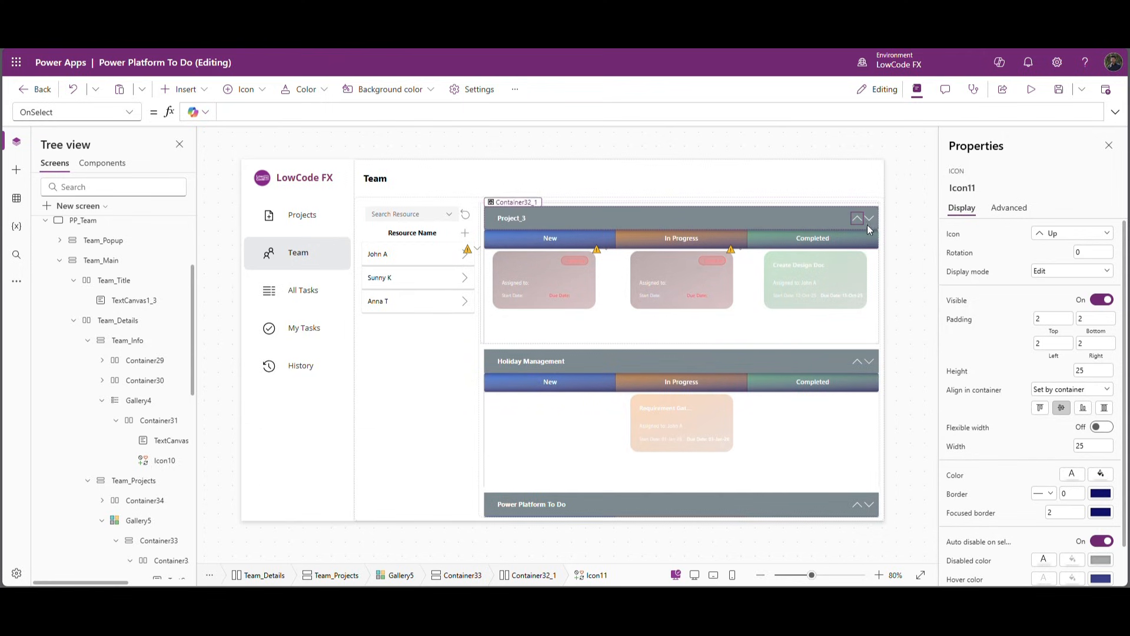
pyautogui.click(871, 220)
pyautogui.click(859, 220)
pyautogui.click(870, 220)
pyautogui.click(857, 219)
pyautogui.click(871, 220)
pyautogui.click(857, 219)
# Step: Set the OnSelect property of the down-arrow icon in the project header to Set(VarteamProjectOpen,ThisItem.Value)
pyautogui.click(867, 219)
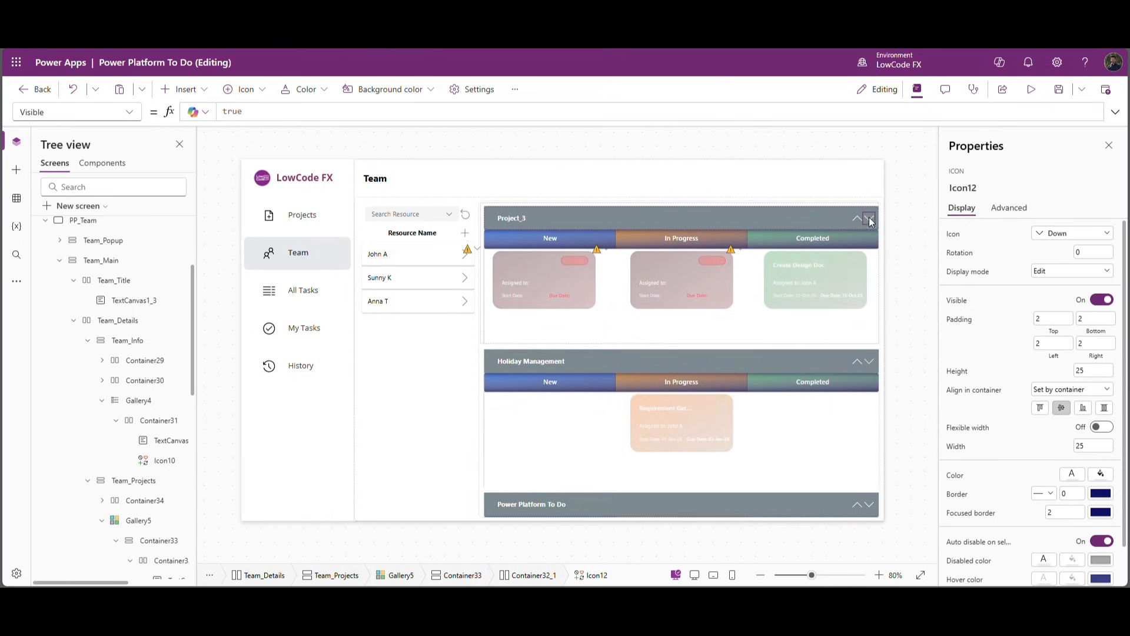
pyautogui.click(131, 113)
pyautogui.scroll(-2, 86, 391)
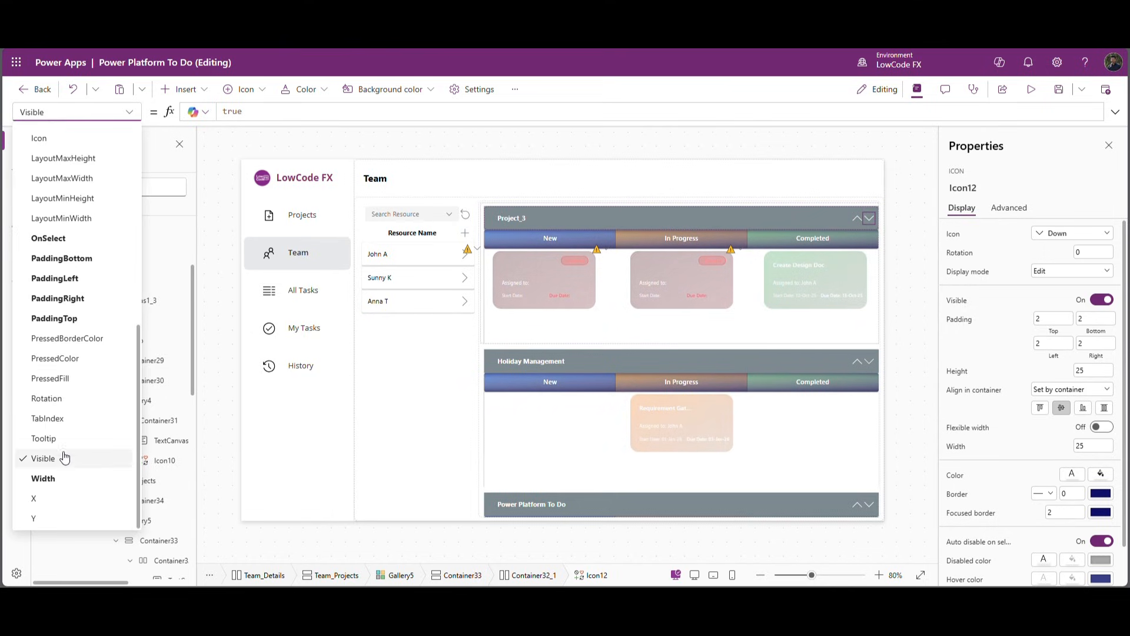
pyautogui.scroll(3, 94, 388)
pyautogui.click(65, 474)
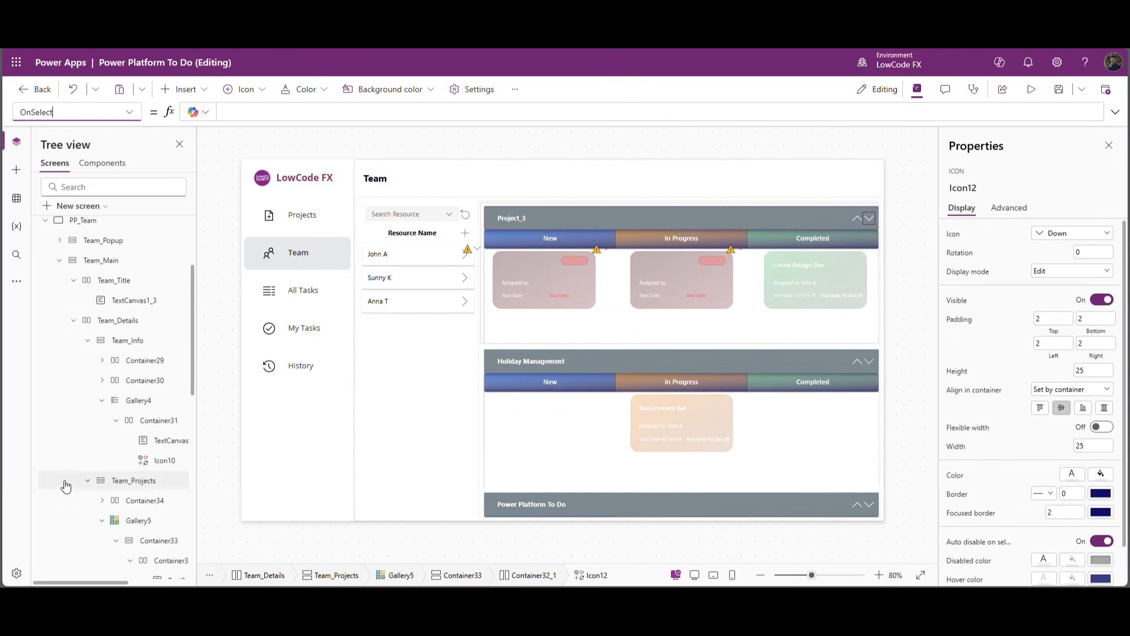
pyautogui.click(263, 115)
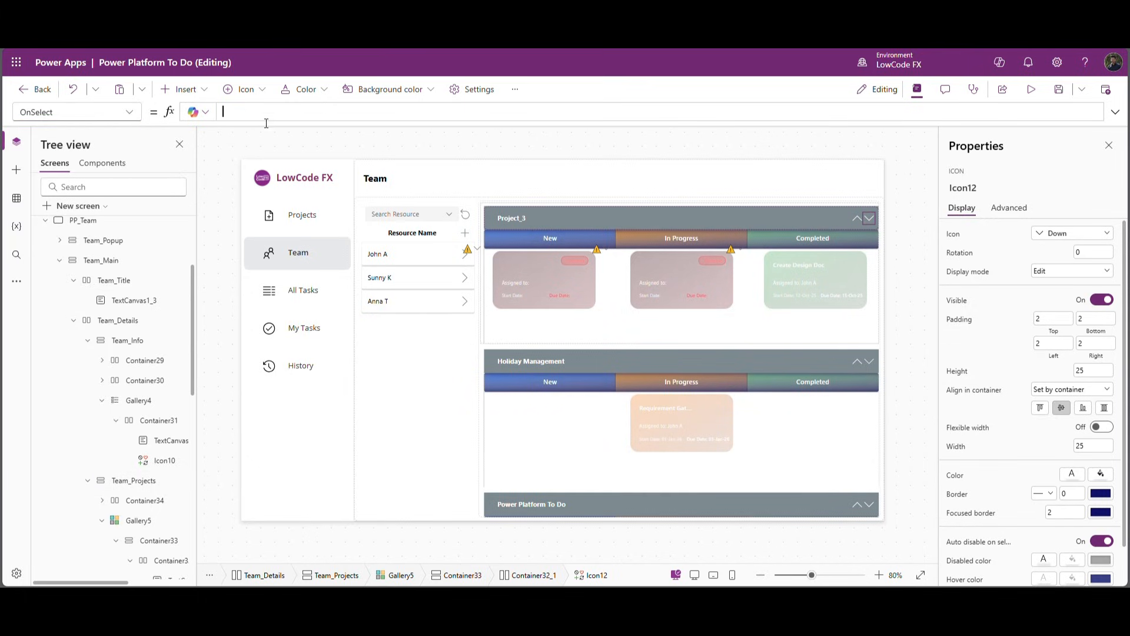
pyautogui.click(385, 124)
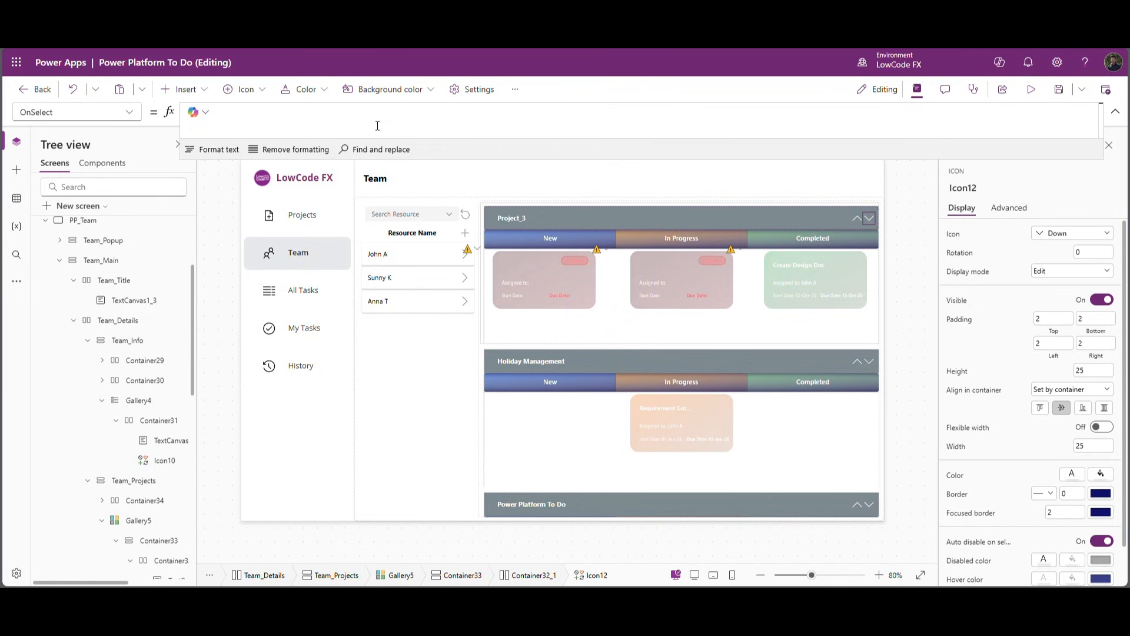
pyautogui.write('Se')
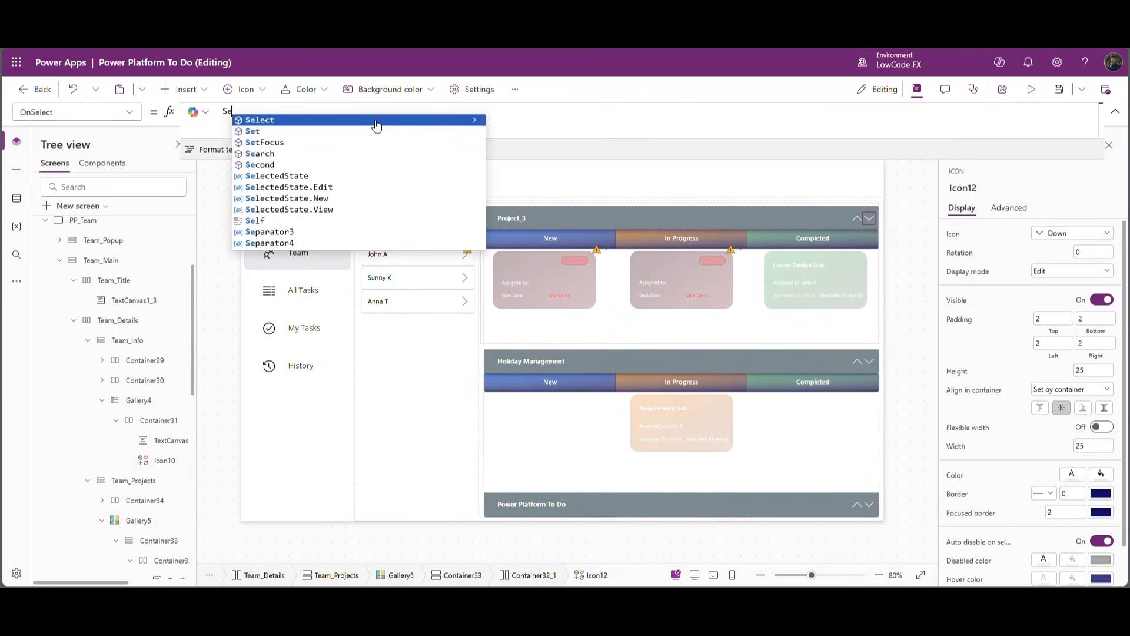
pyautogui.write('t(Var')
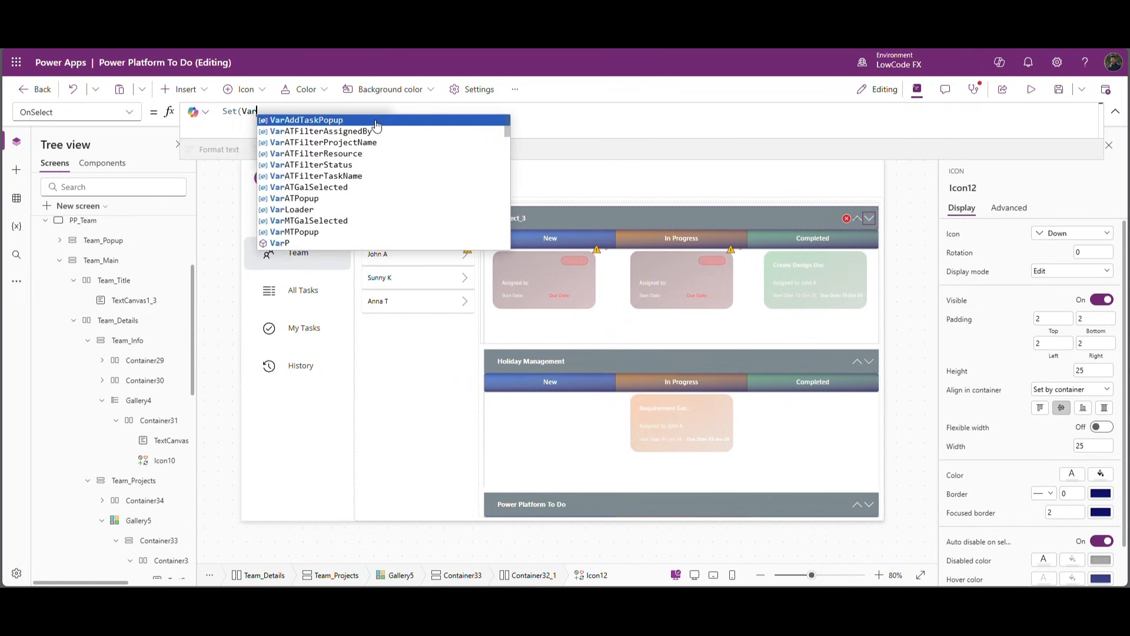
pyautogui.write('T')
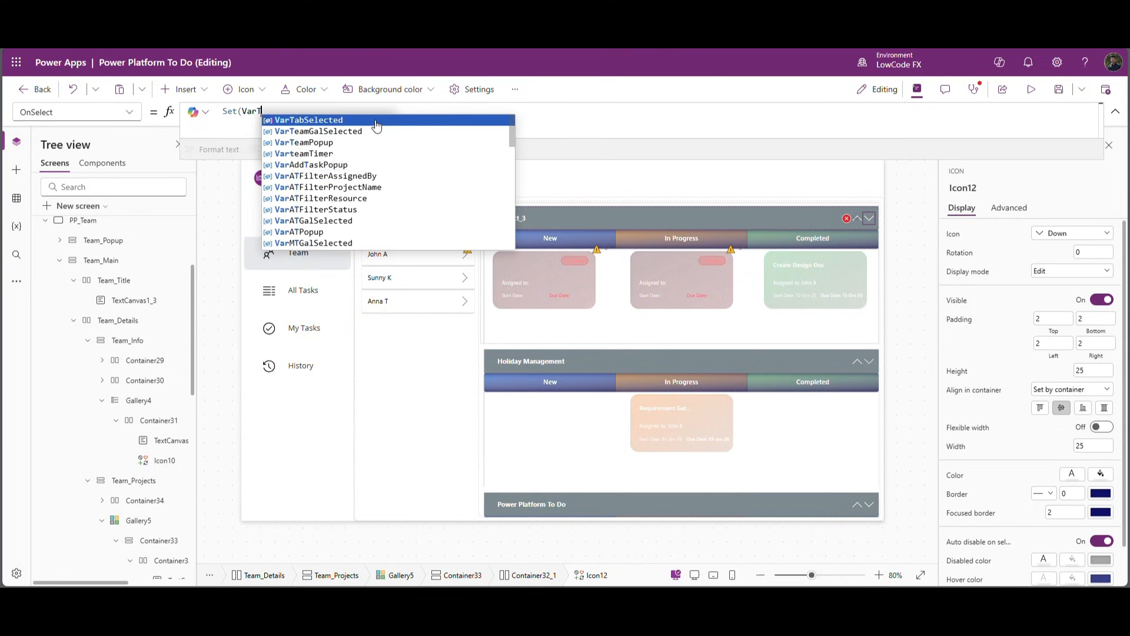
pyautogui.write('eamPro')
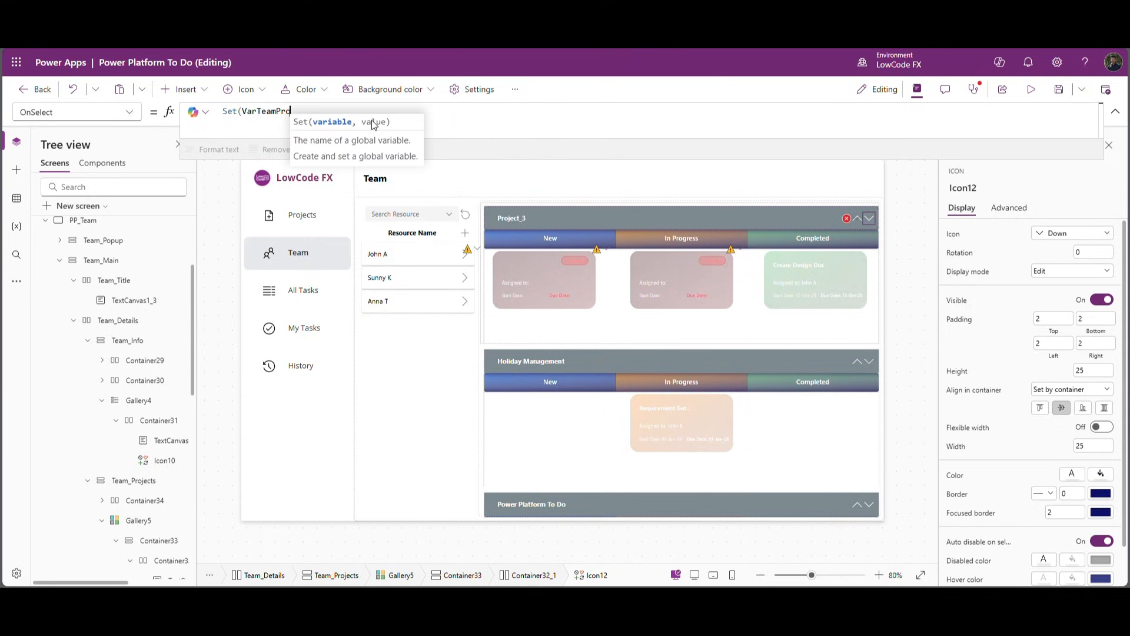
pyautogui.write('jectOpen')
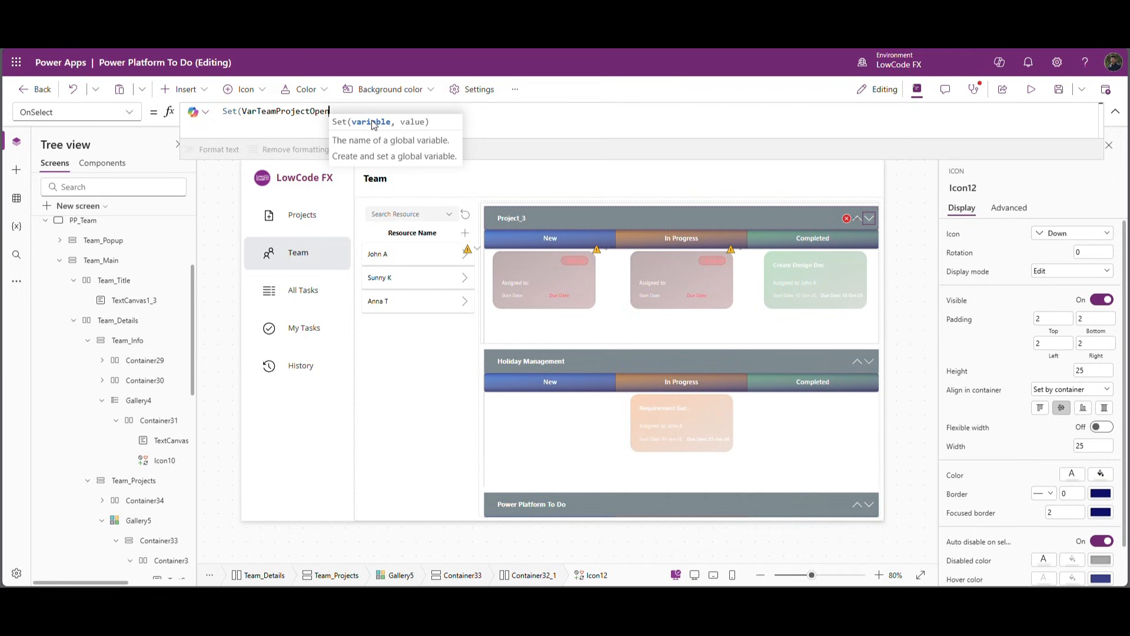
pyautogui.write(',')
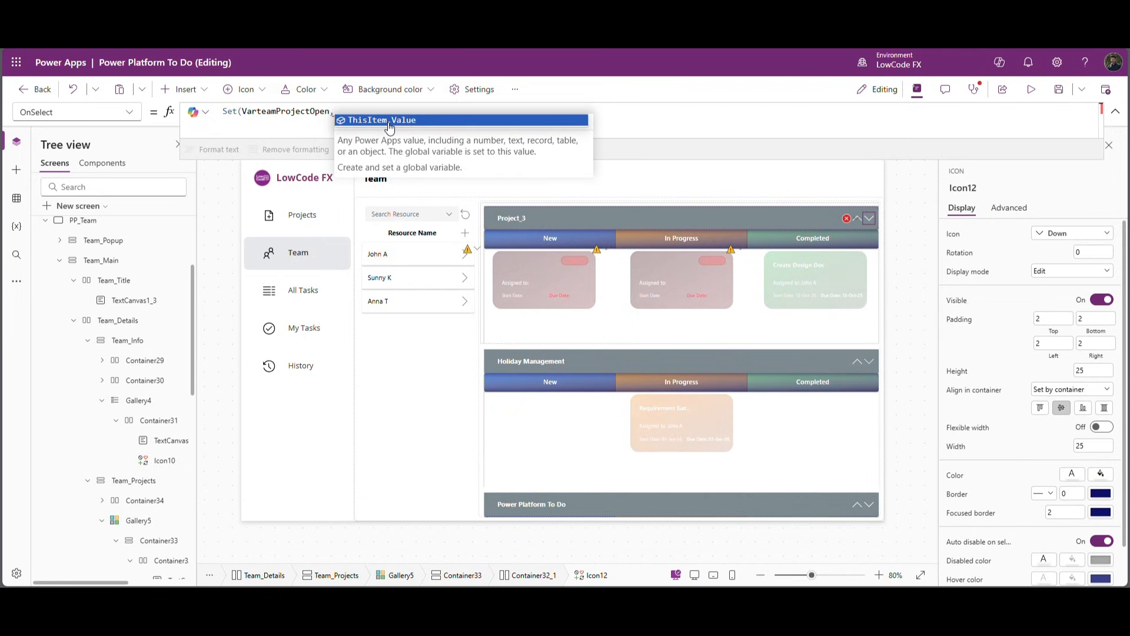
pyautogui.click(389, 126)
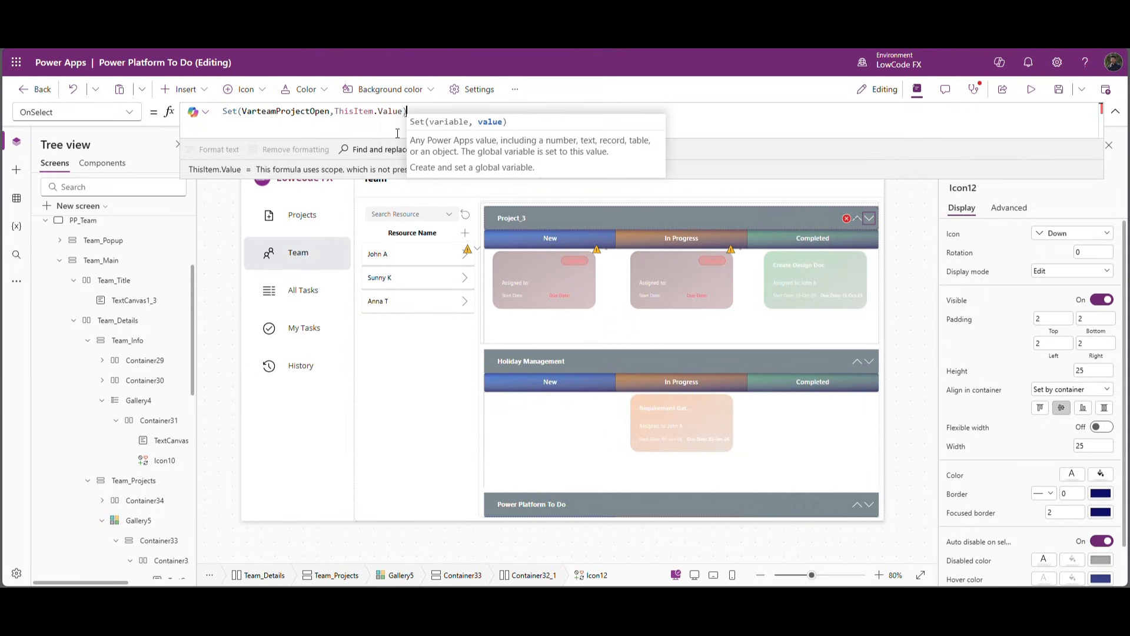
pyautogui.write(')')
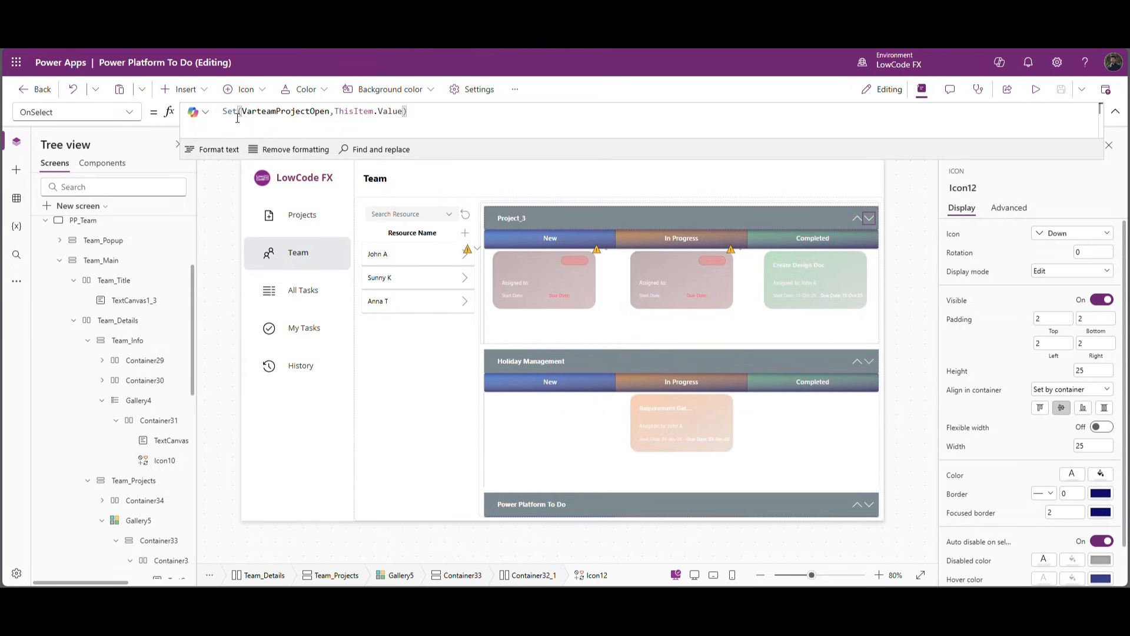
# Step: Start a record as the VarteamProjectOpen value, assigning ThisItem.Value to a field named Current
pyautogui.click(332, 112)
pyautogui.write('{')
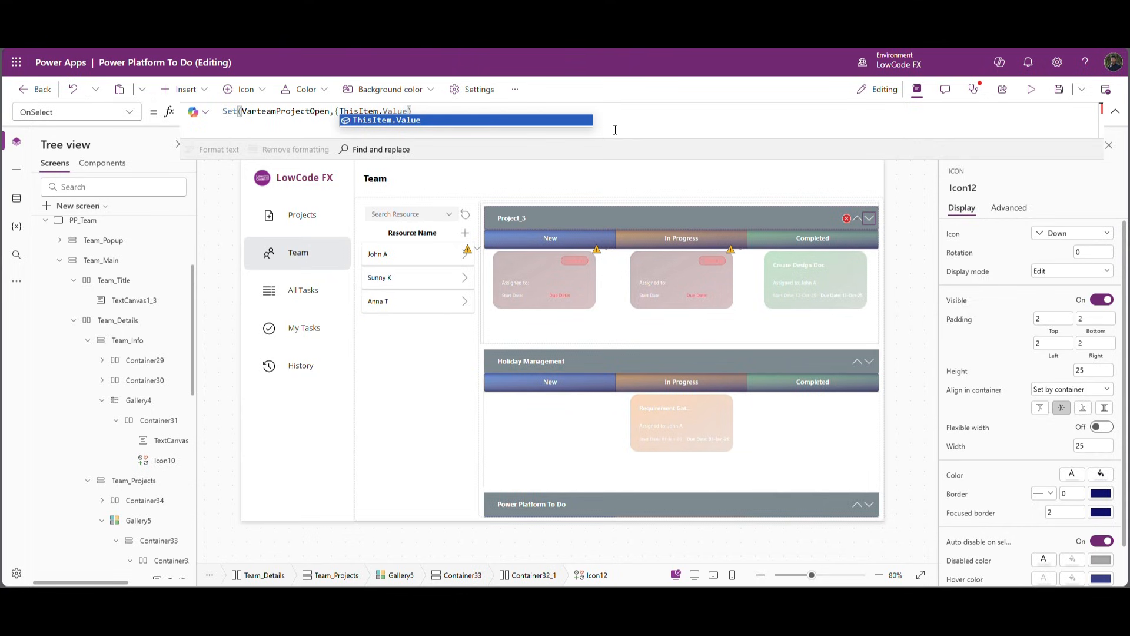
pyautogui.write('Current')
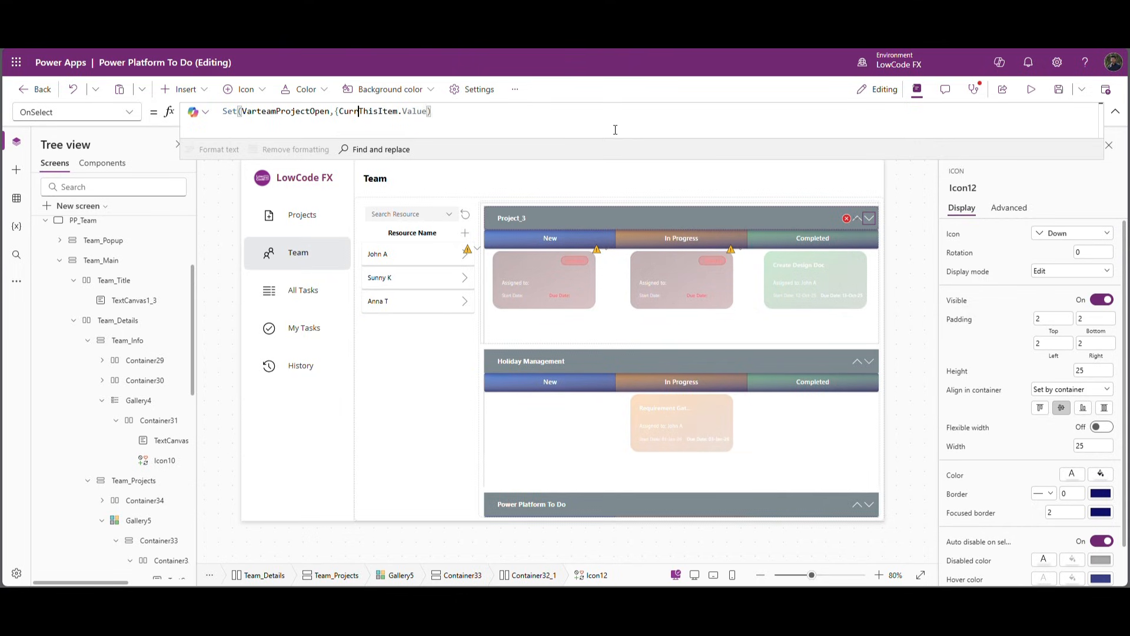
pyautogui.write(':')
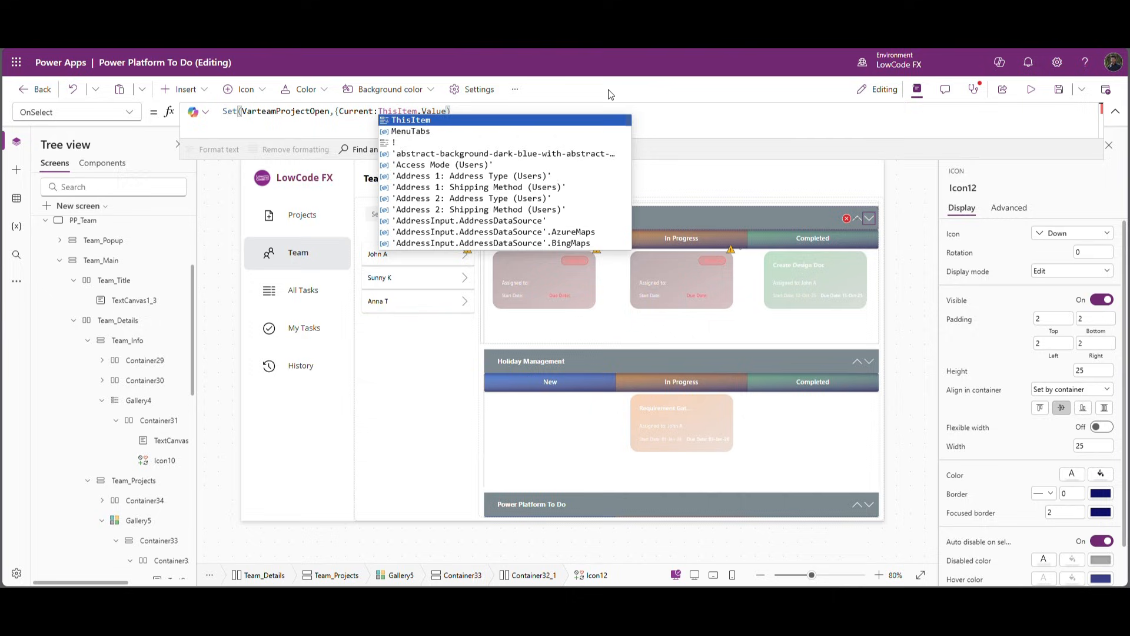
# Step: Add a second field named Previous to the record after Current:ThisItem.Value
pyautogui.click(484, 112)
pyautogui.click(449, 112)
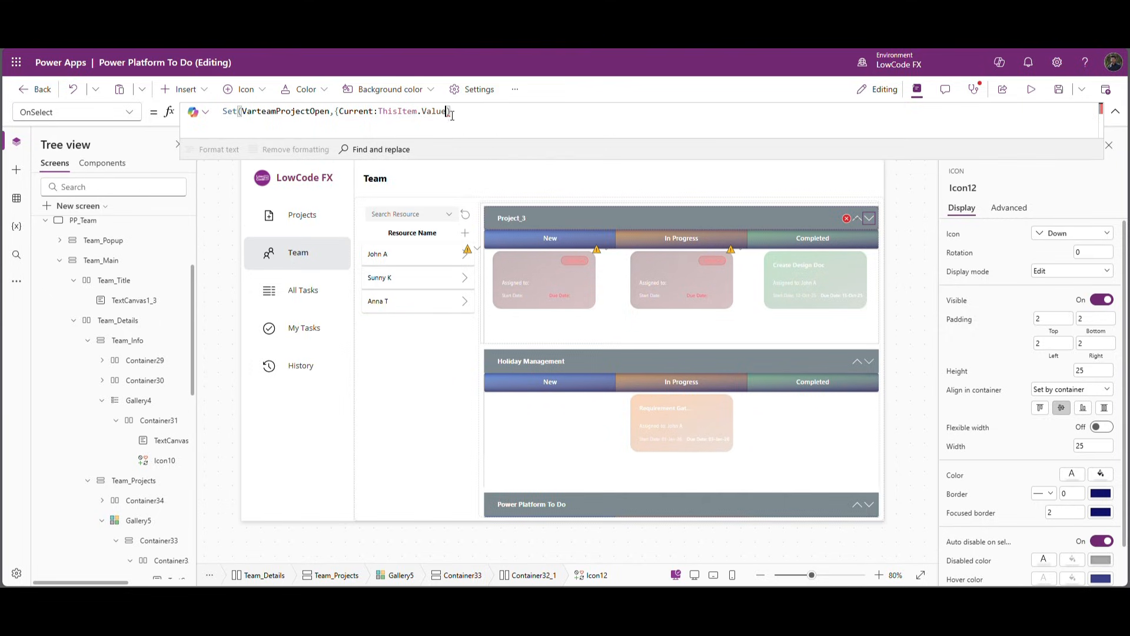
pyautogui.write(',')
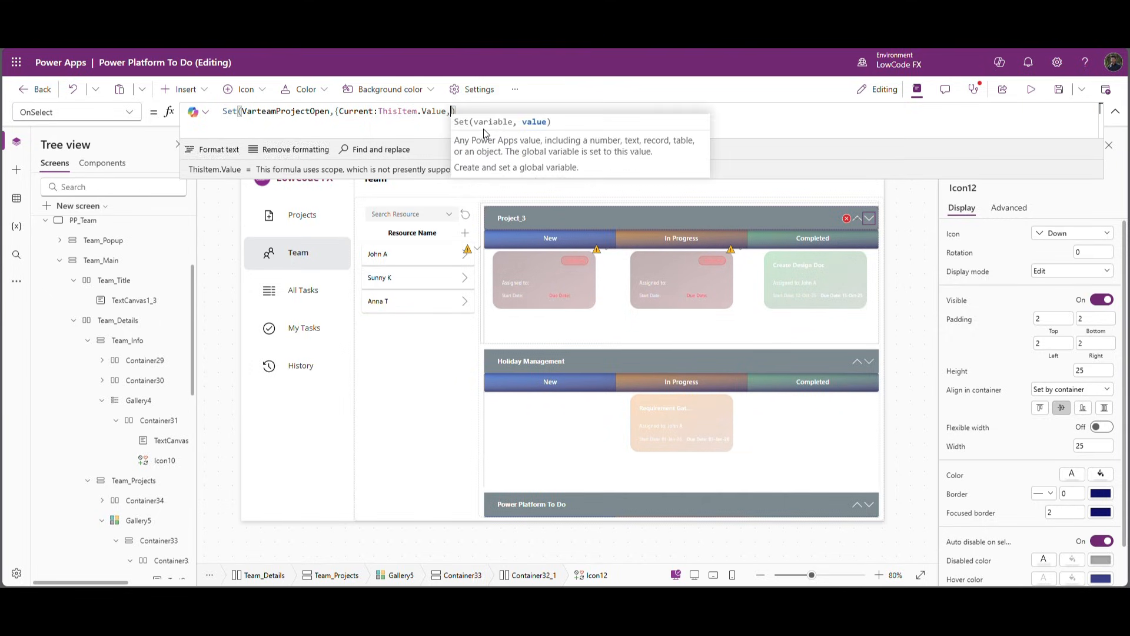
pyautogui.write('Previo')
pyautogui.write('us')
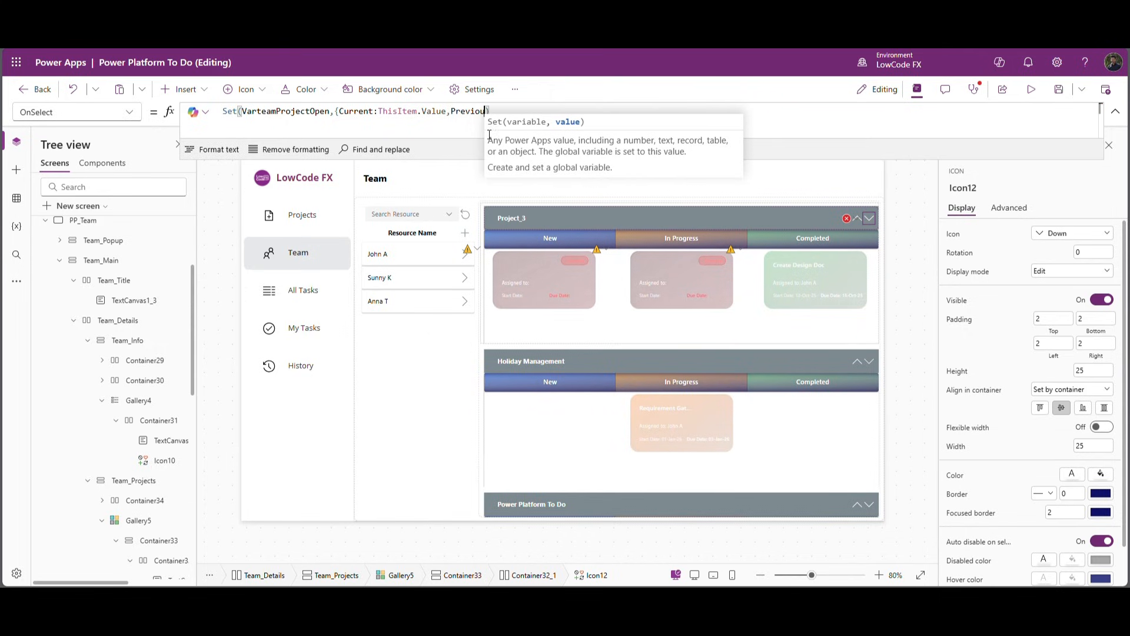
pyautogui.write(':')
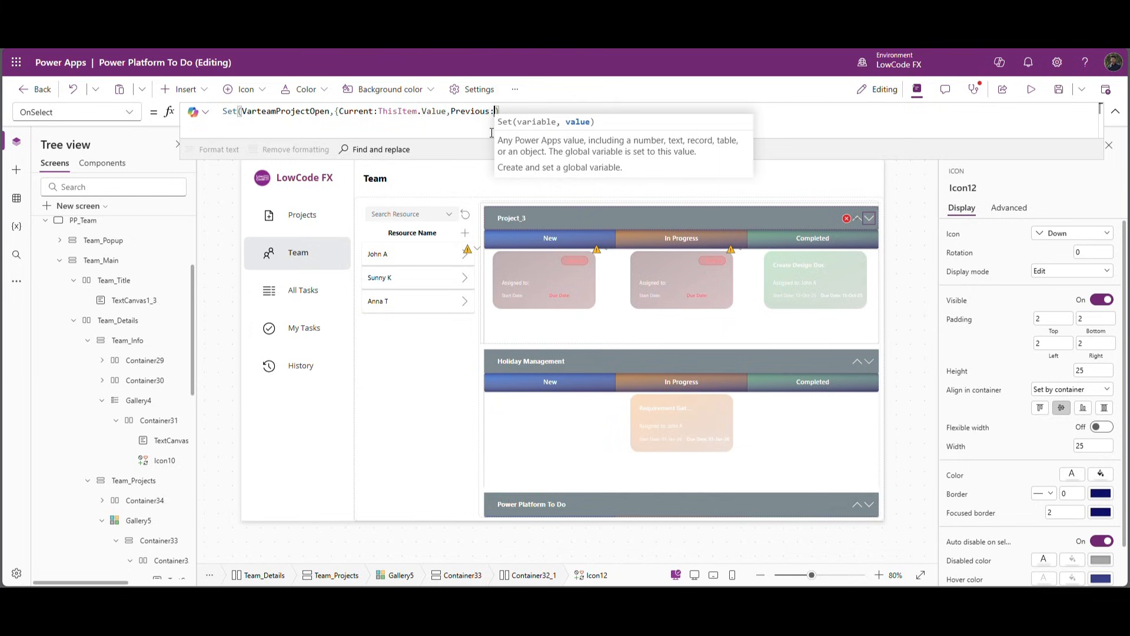
# Step: Assign VarteamProjectOpen.Current to the Previous field and close the record with a brace
pyautogui.doubleClick(289, 116)
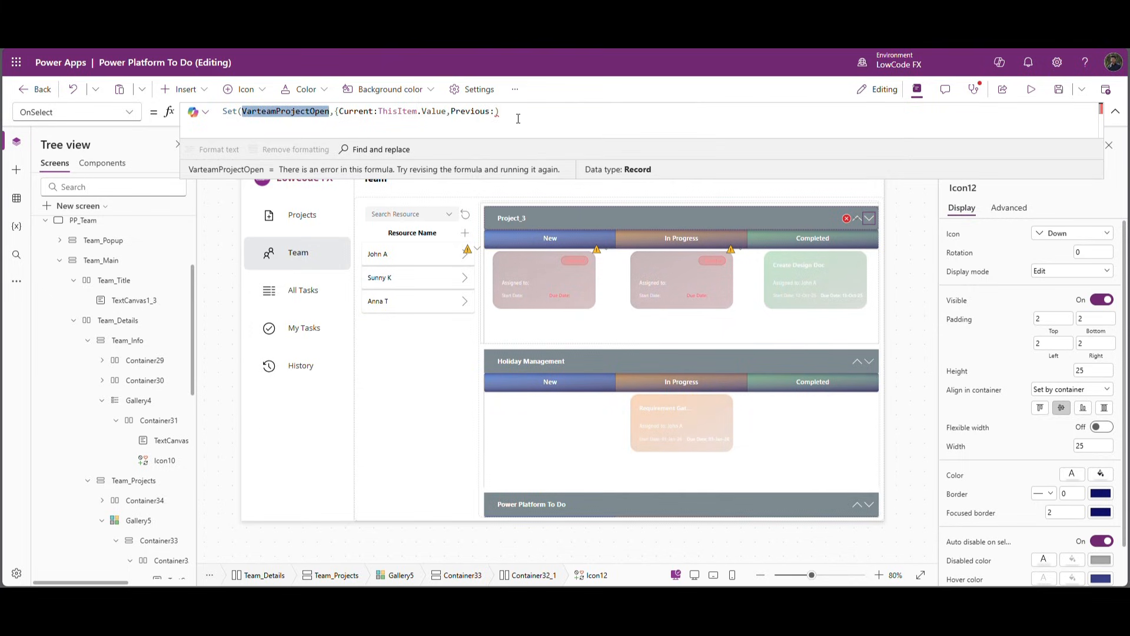
pyautogui.hotkey('ctrl', 'c')
pyautogui.click(497, 112)
pyautogui.hotkey('ctrl', 'v')
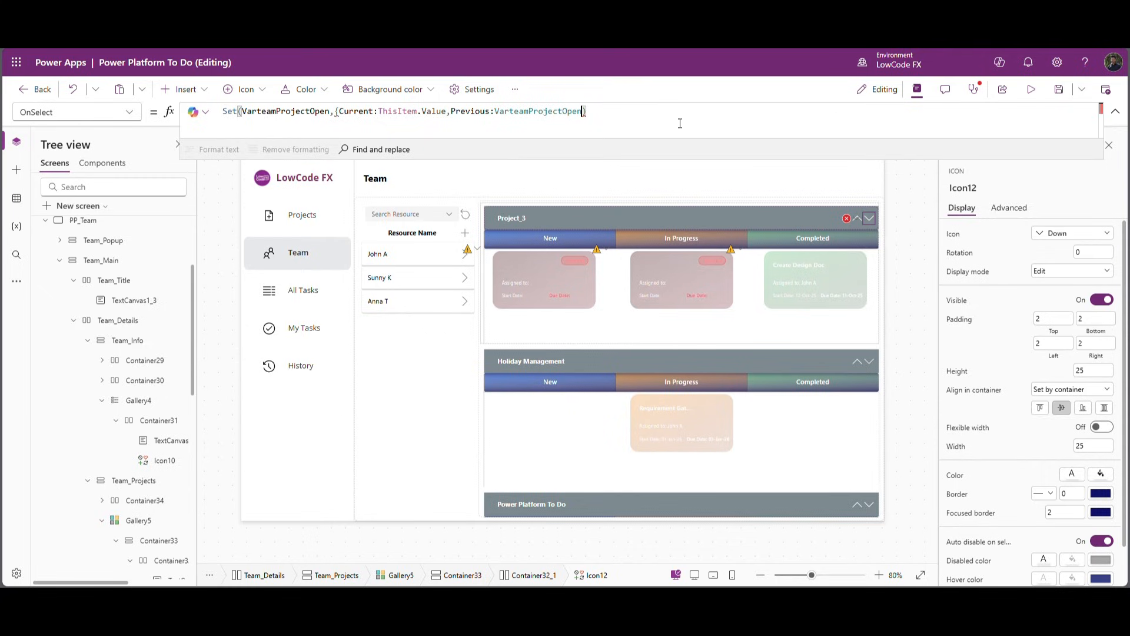
pyautogui.doubleClick(467, 116)
pyautogui.moveTo(495, 111); pyautogui.dragTo(587, 112)
pyautogui.click(585, 112)
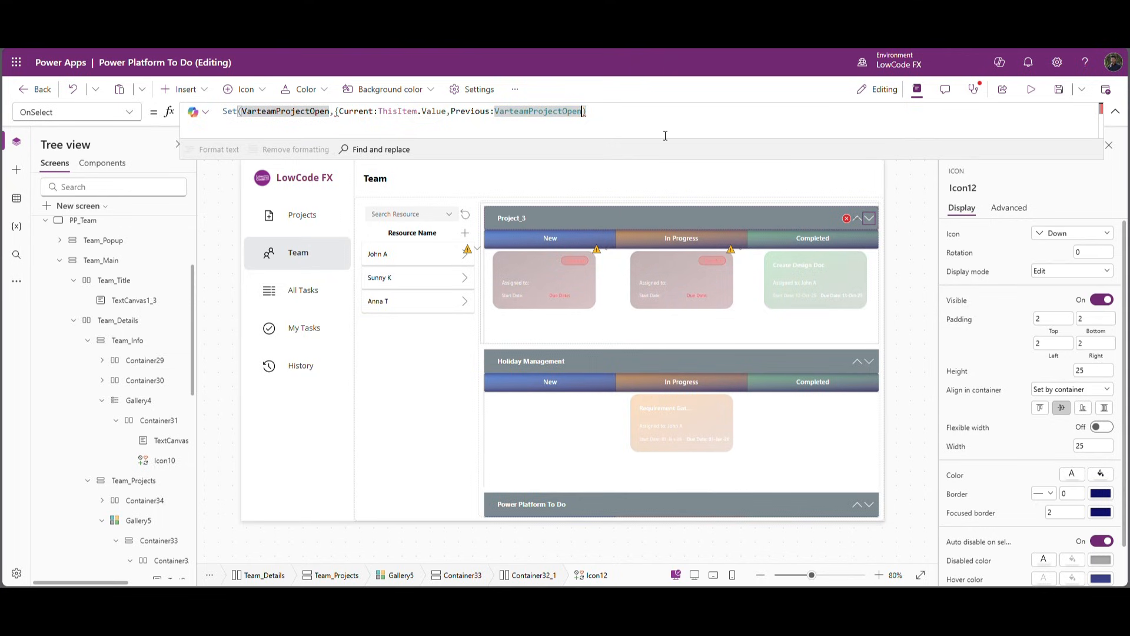
pyautogui.write('.Current')
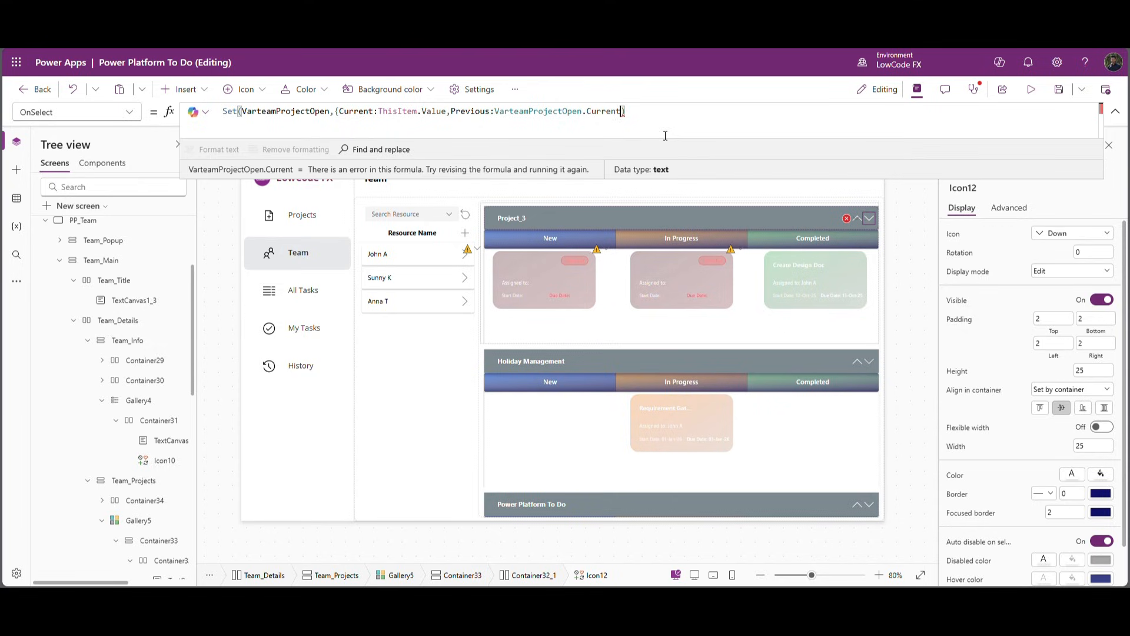
pyautogui.write('}')
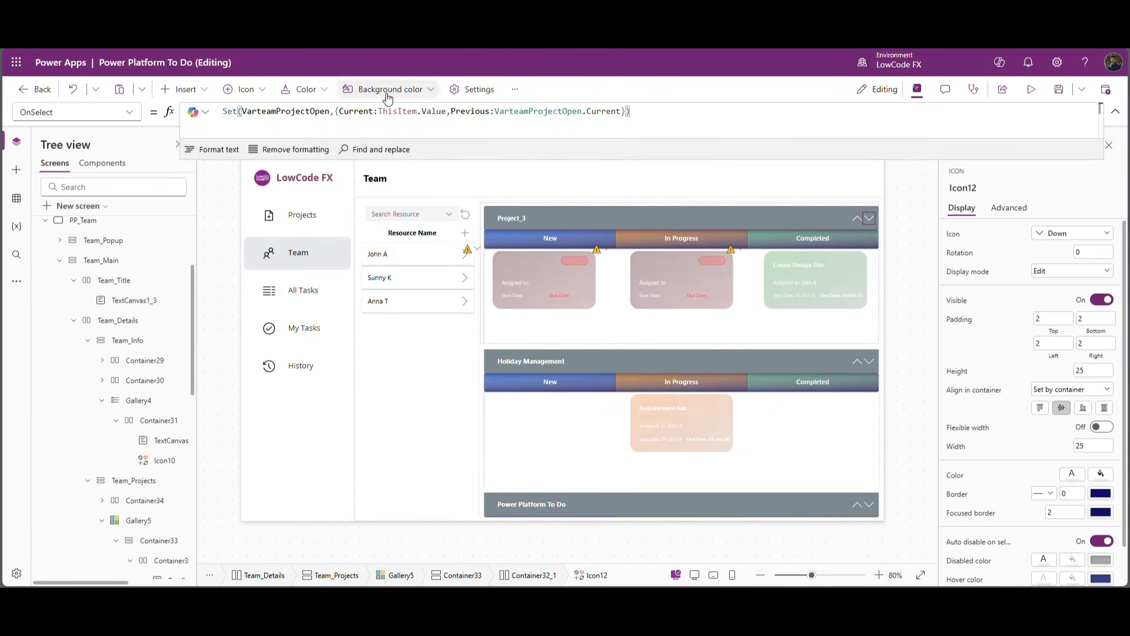
pyautogui.click(302, 116)
pyautogui.click(587, 123)
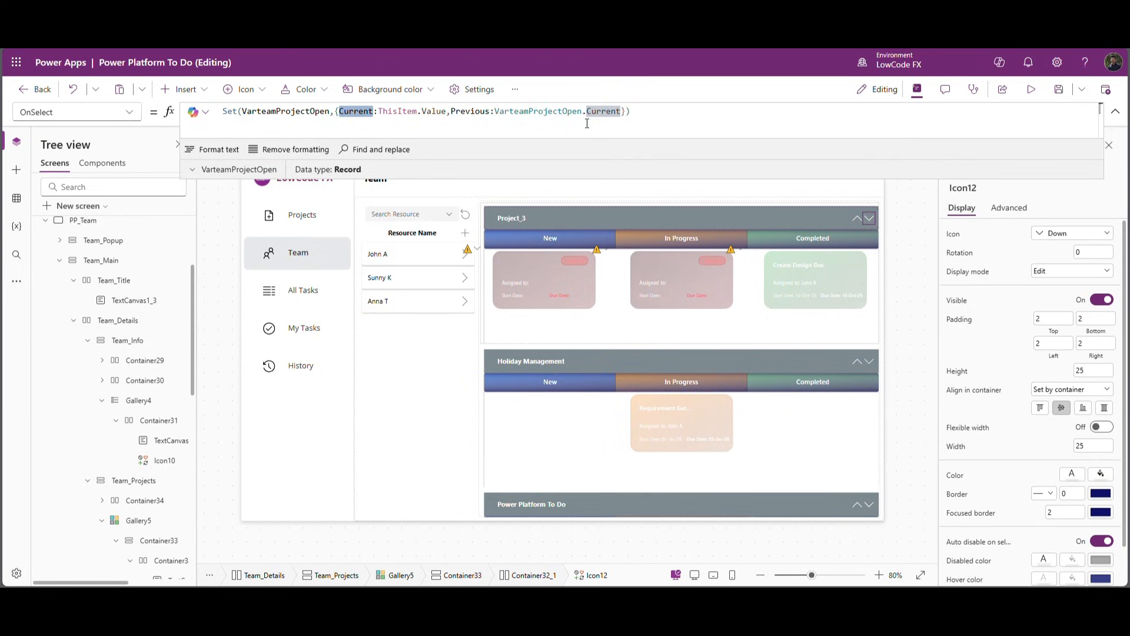
pyautogui.doubleClick(480, 114)
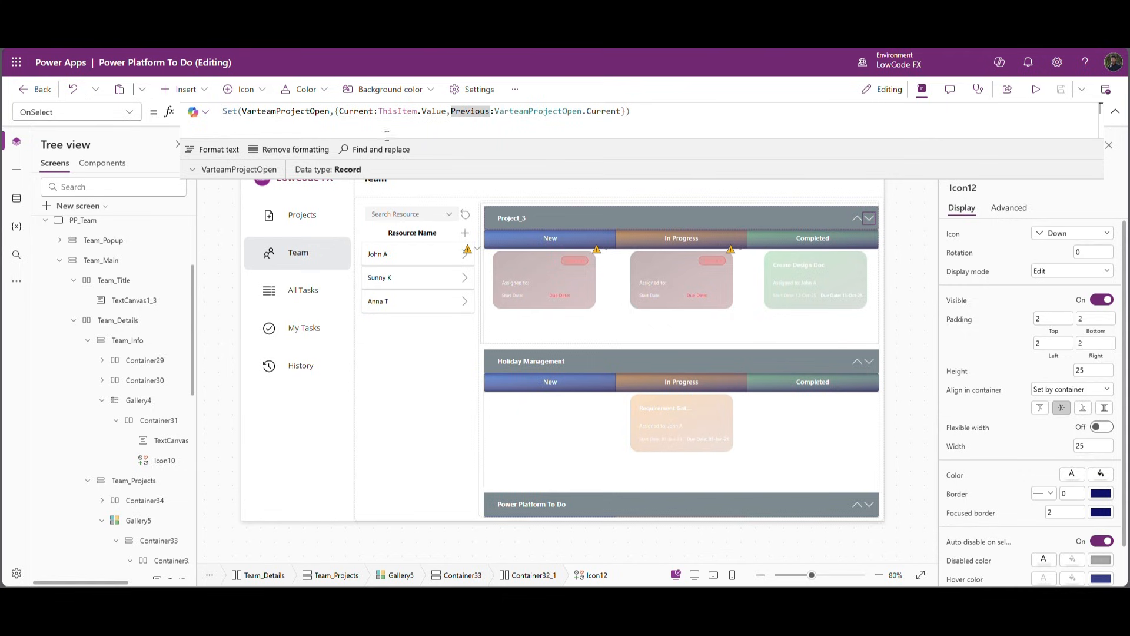
pyautogui.moveTo(338, 122); pyautogui.dragTo(216, 117)
pyautogui.click(262, 125)
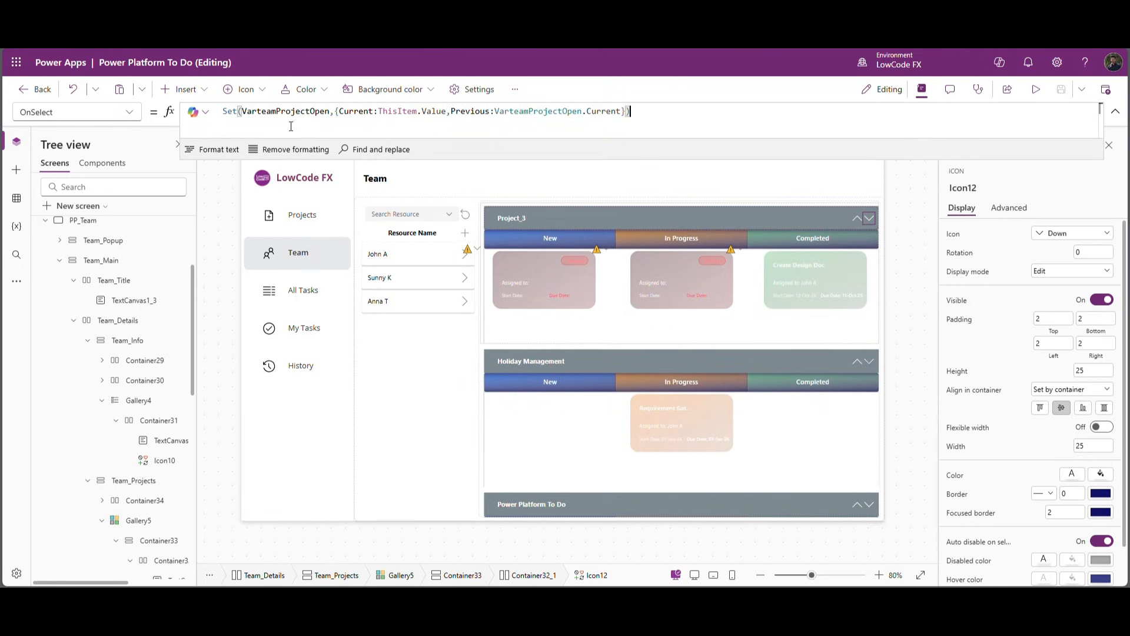
pyautogui.moveTo(339, 116); pyautogui.dragTo(222, 116)
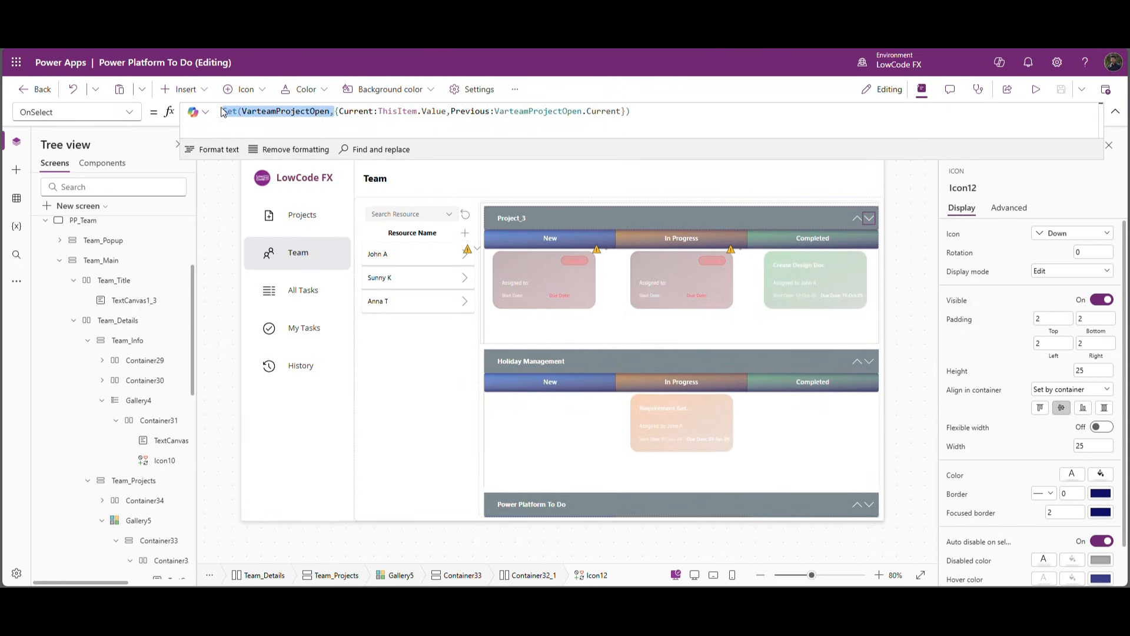
# Step: Complete the VarteamProjectOpen line in the PP_Team screen's OnVisible formula as Set(VarteamProjectOpen,Blank());
pyautogui.scroll(2, 118, 371)
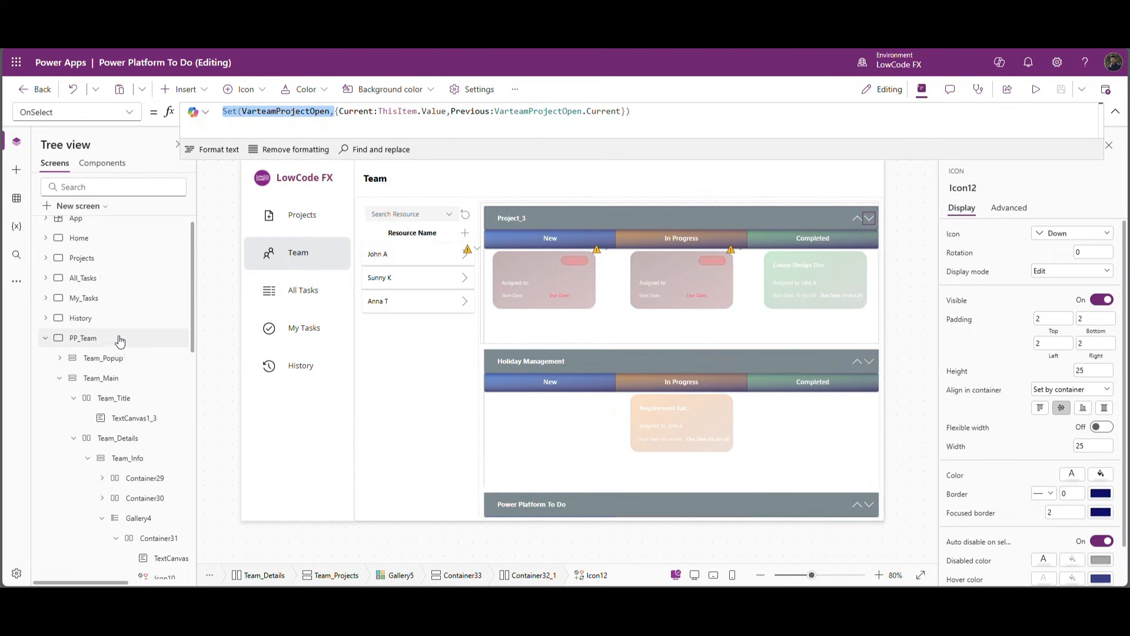
pyautogui.click(159, 337)
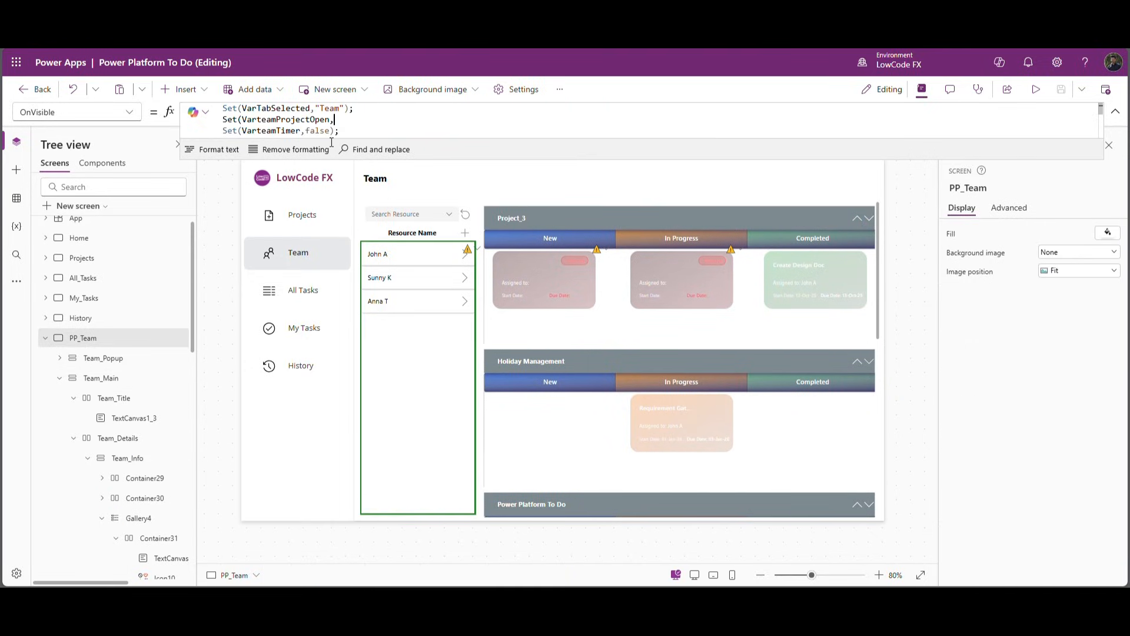
pyautogui.write('Blank(')
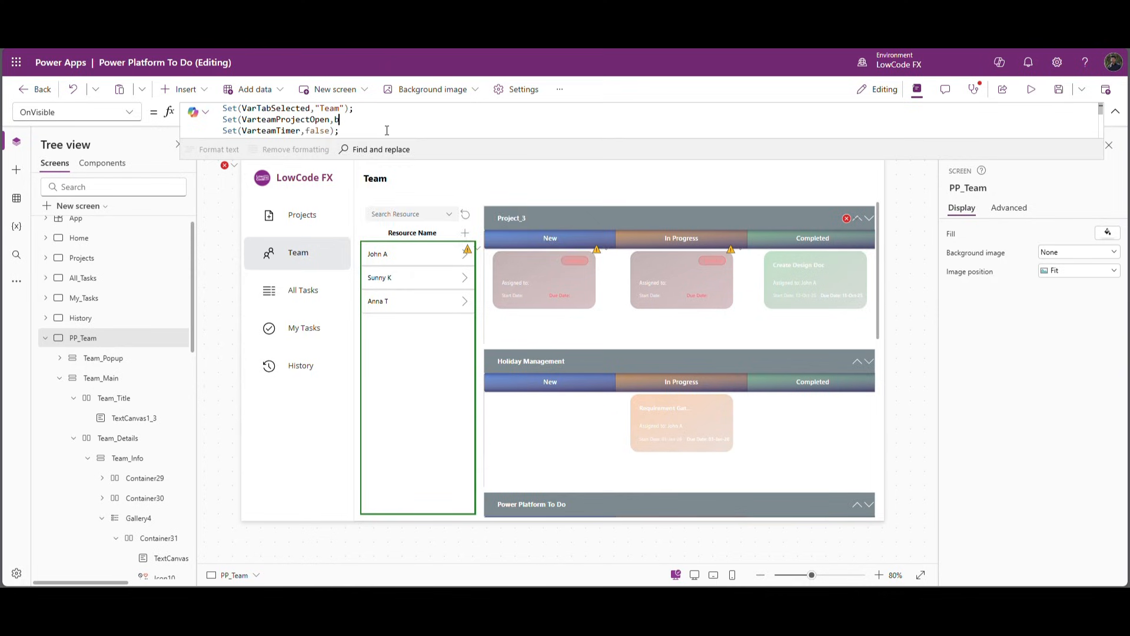
pyautogui.write('));')
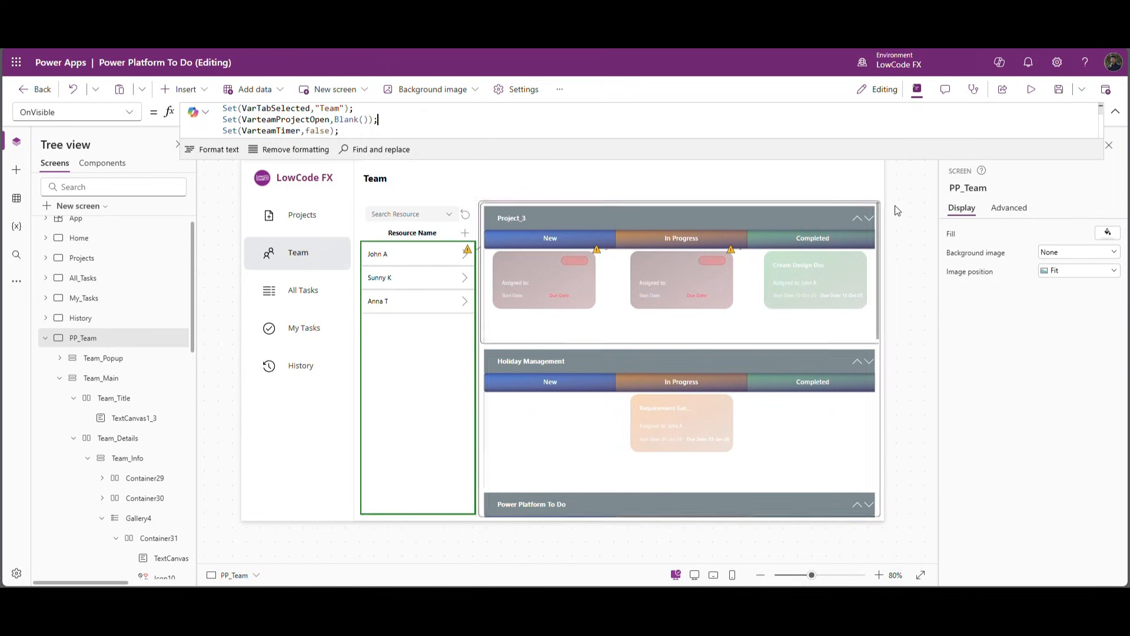
# Step: Copy the whole OnSelect formula of the project header's down-arrow icon into the OnSelect property of the up-arrow icon
pyautogui.click(869, 218)
pyautogui.click(661, 124)
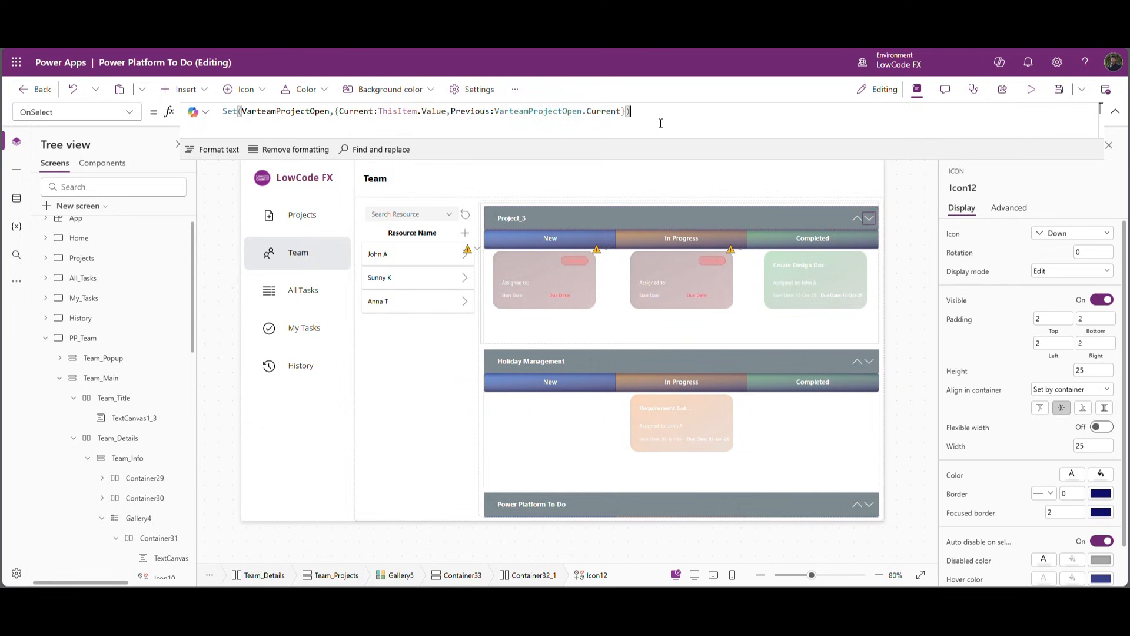
pyautogui.keyDown('shift'); pyautogui.click(224, 117); pyautogui.keyUp('shift')
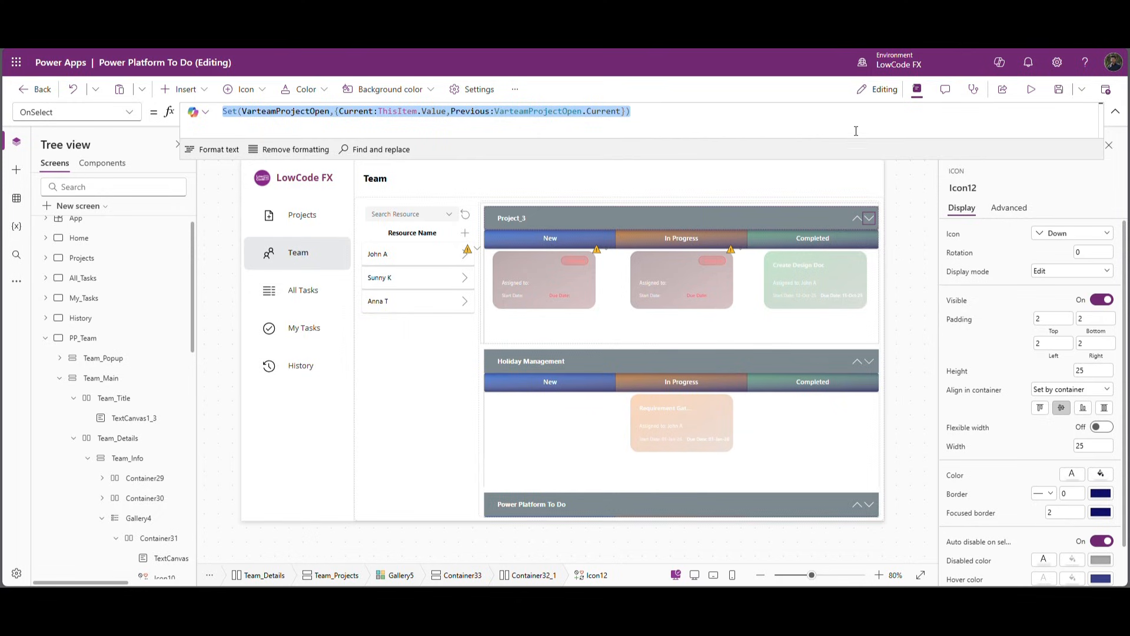
pyautogui.click(857, 218)
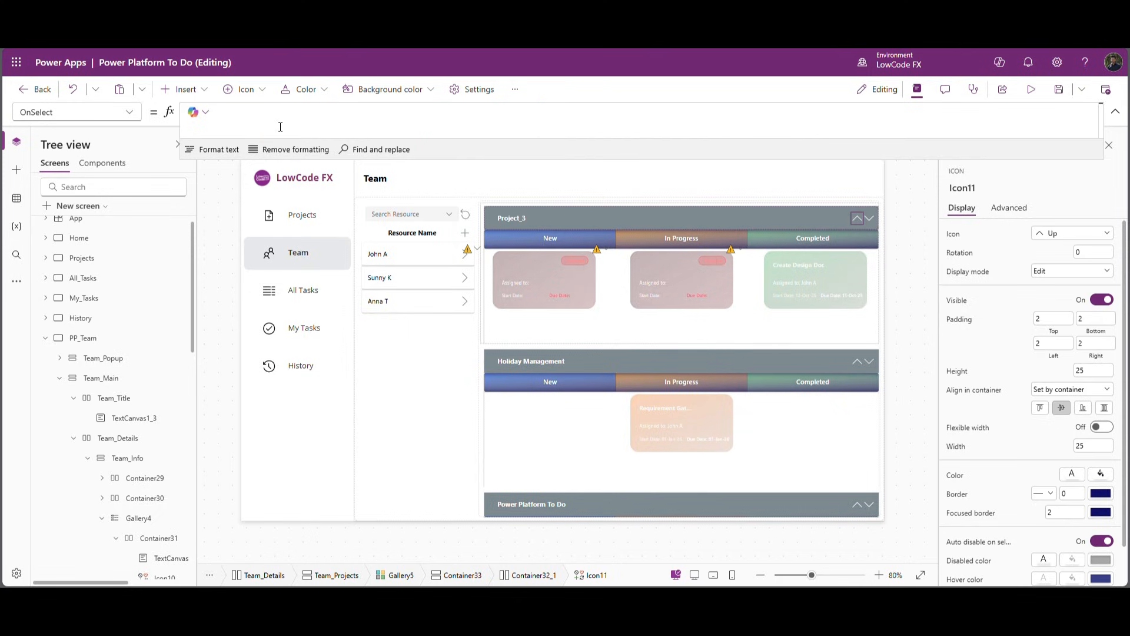
pyautogui.hotkey('ctrl', 'v')
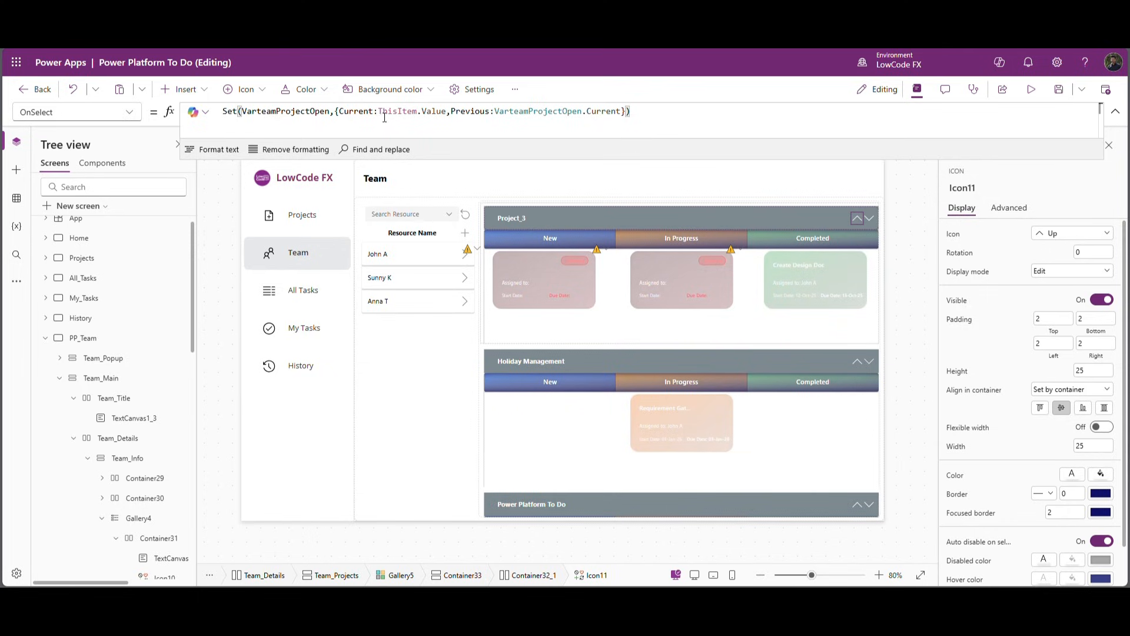
# Step: Replace ThisItem.Value with Blank() for the Current field in the up-arrow icon's OnSelect formula
pyautogui.moveTo(379, 112); pyautogui.dragTo(452, 112)
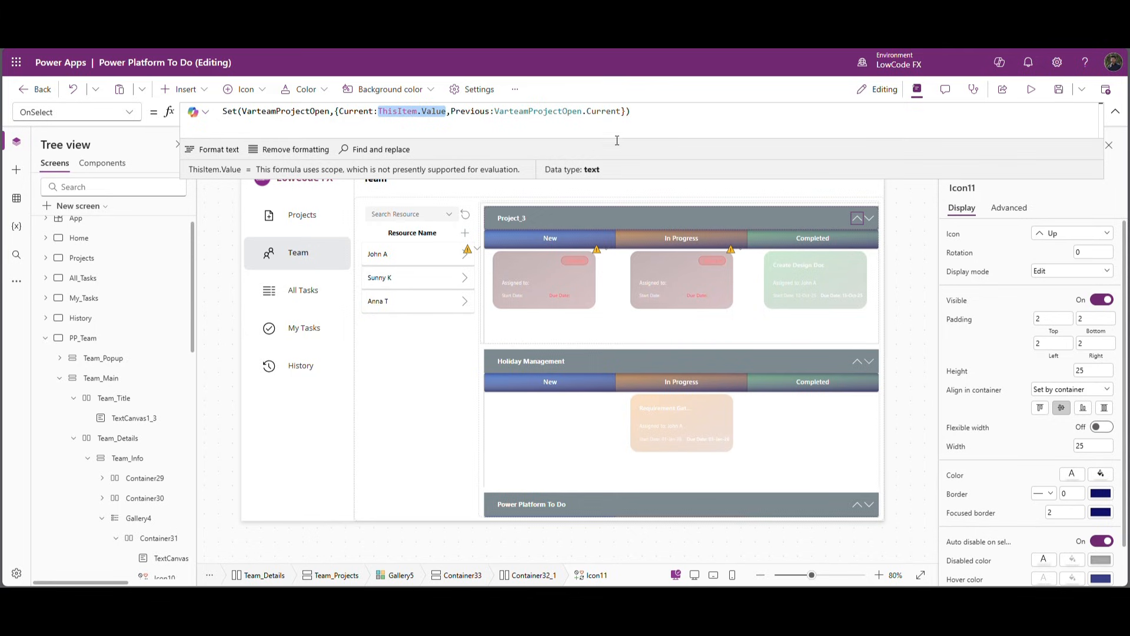
pyautogui.write('bla')
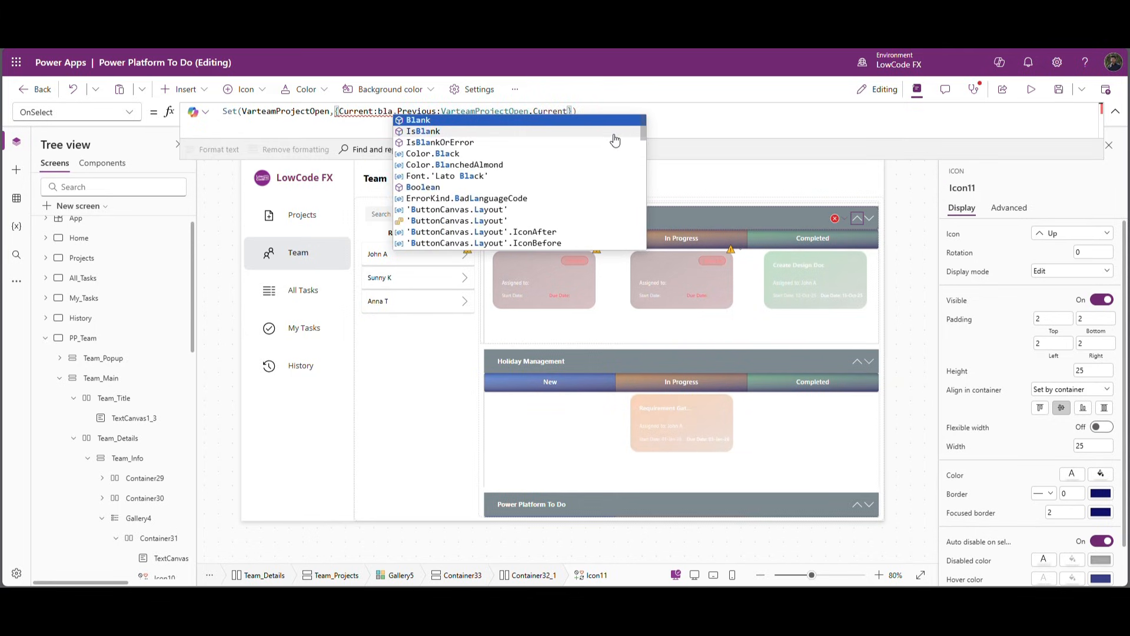
pyautogui.press('Tab')
pyautogui.write(')')
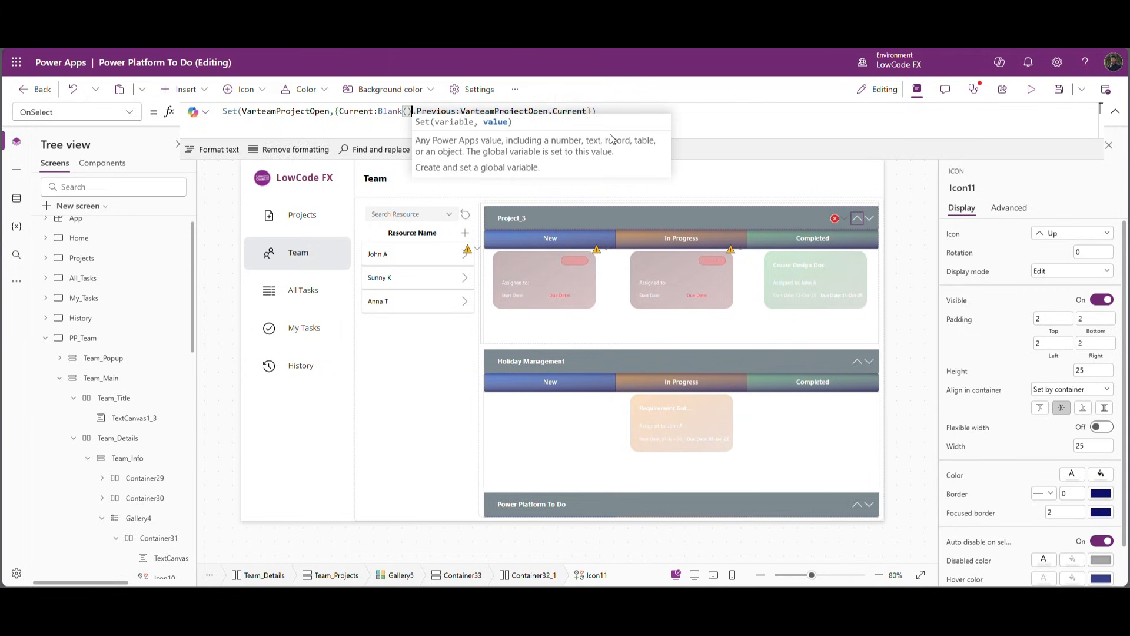
pyautogui.click(642, 121)
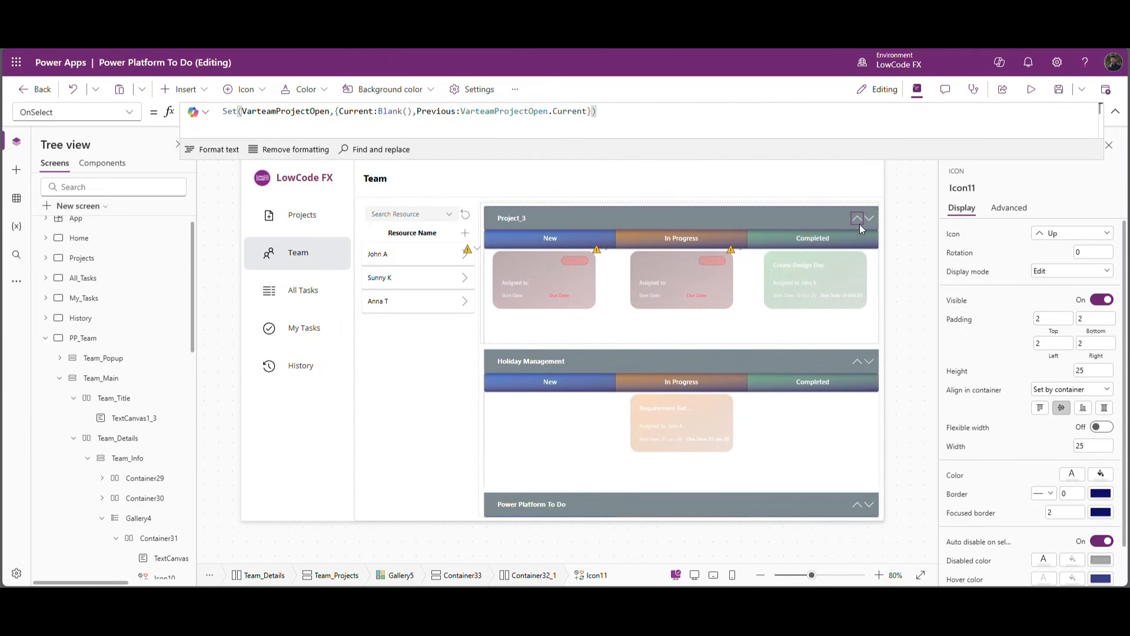
# Step: Set the Visible property of the project header's down-arrow icon to VarteamProjectOpen.Current <> ThisItem.Value
pyautogui.doubleClick(295, 115)
pyautogui.hotkey('ctrl', 'c')
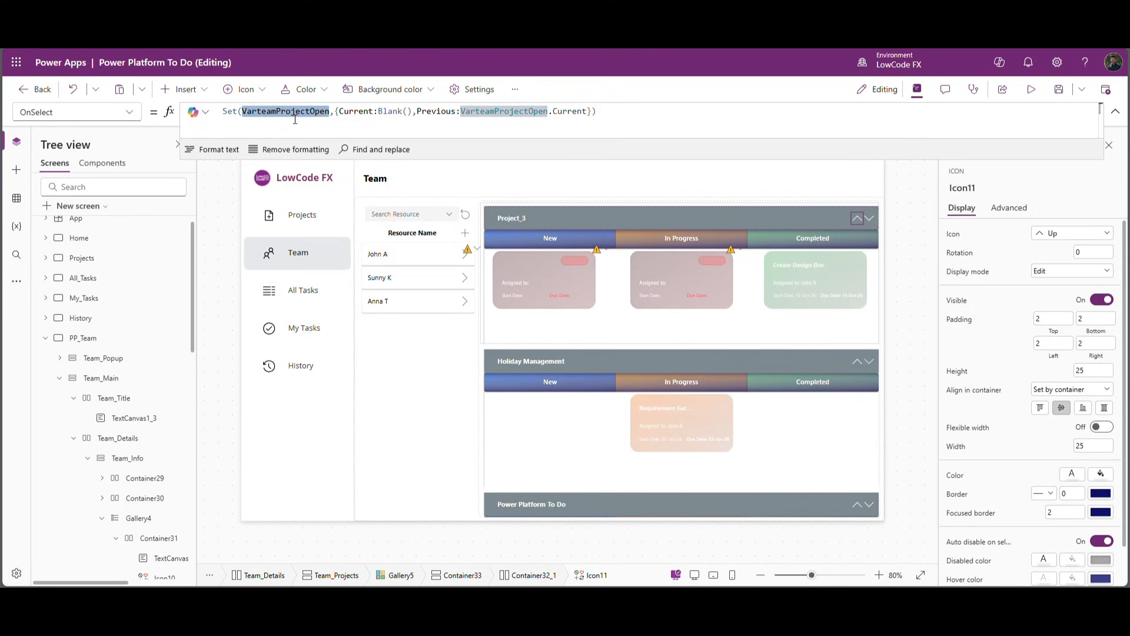
pyautogui.click(870, 218)
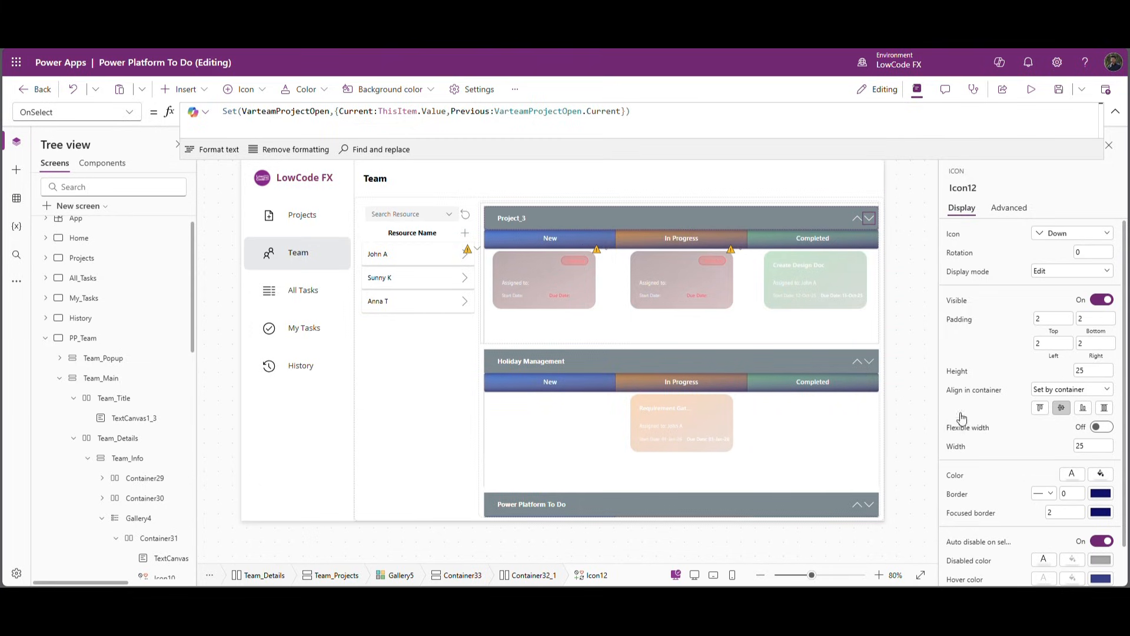
pyautogui.click(966, 299)
pyautogui.click(245, 126)
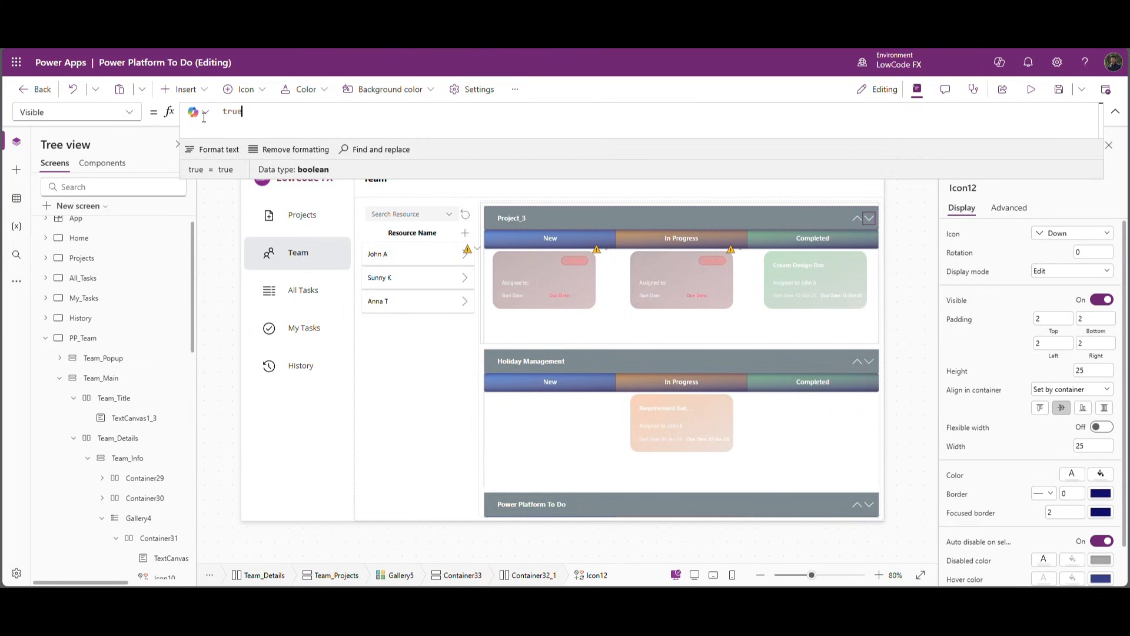
pyautogui.doubleClick(242, 117)
pyautogui.hotkey('ctrl', 'v')
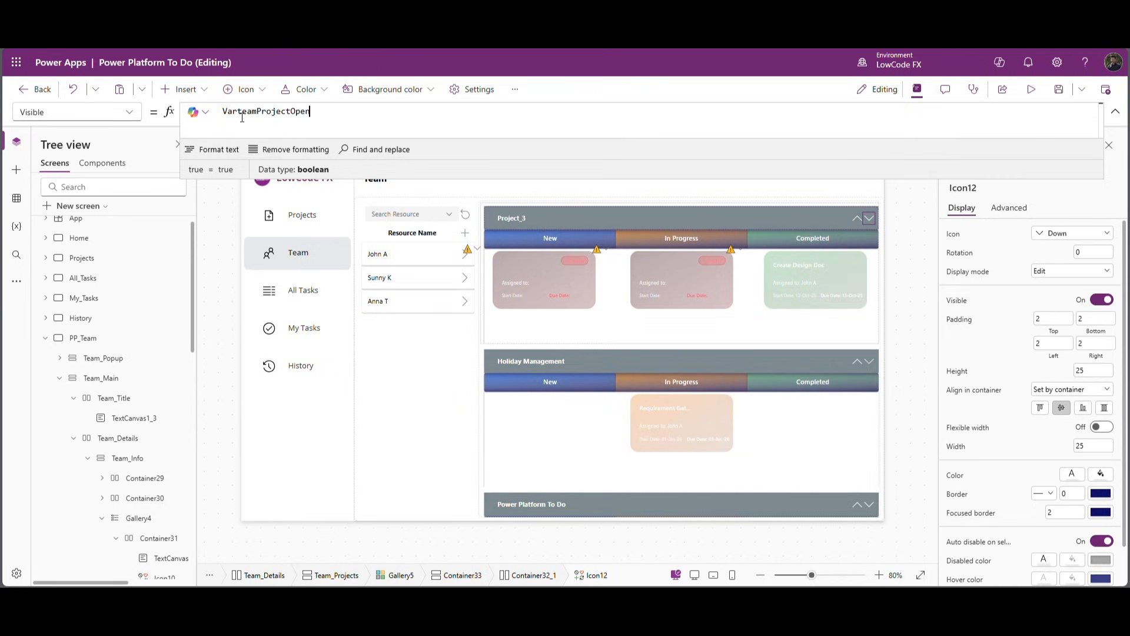
pyautogui.write('.')
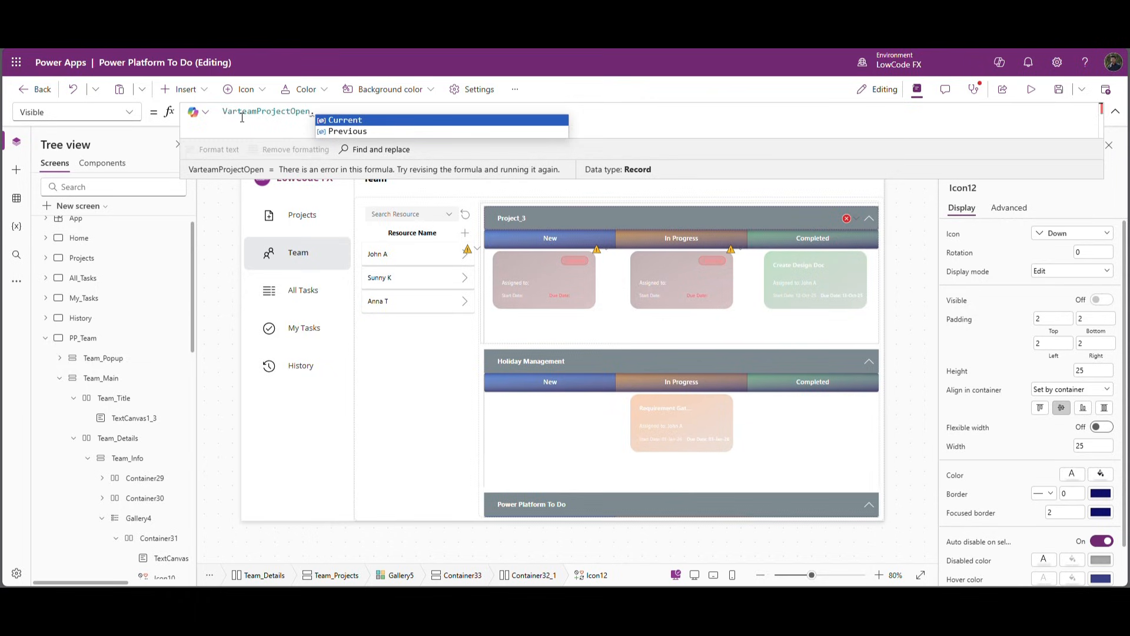
pyautogui.press('Tab')
pyautogui.write('<>')
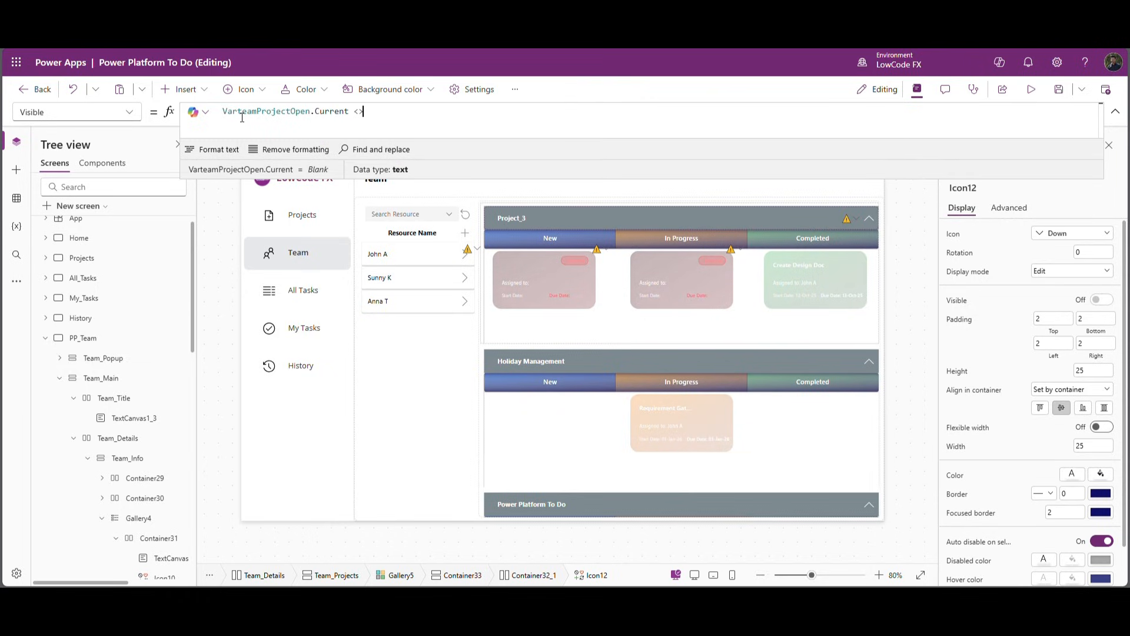
pyautogui.write(' thi')
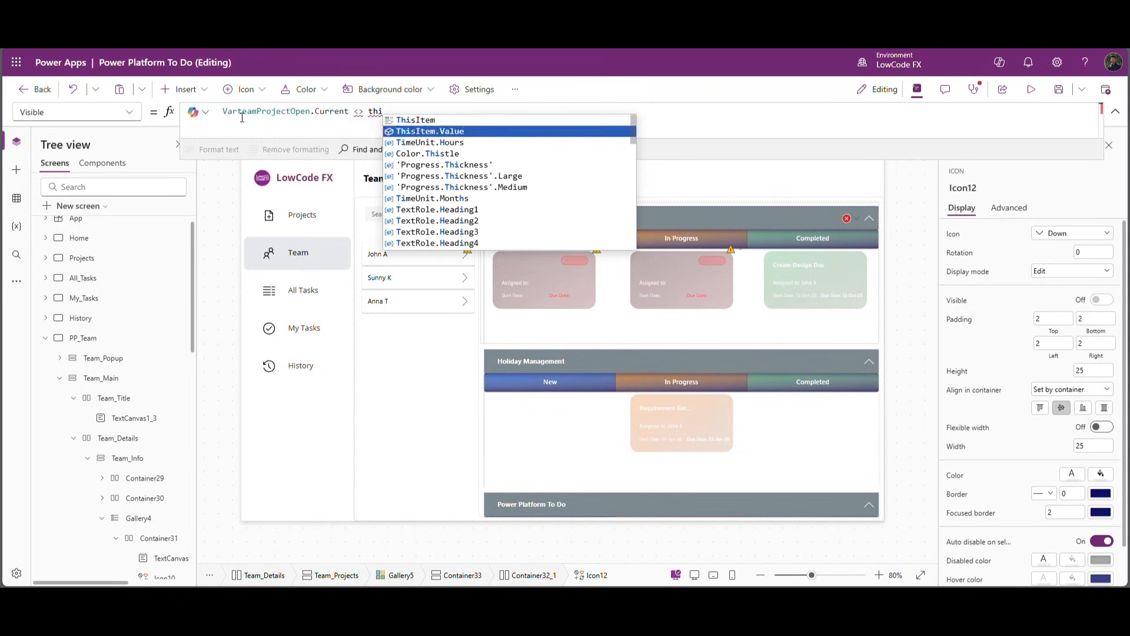
pyautogui.press('Tab')
# Step: Copy the down arrow's Visible formula to the up-arrow icon and change its operator, giving VarteamProjectOpen.Current = ThisItem.Value
pyautogui.moveTo(483, 122); pyautogui.dragTo(224, 118)
pyautogui.hotkey('ctrl', 'c')
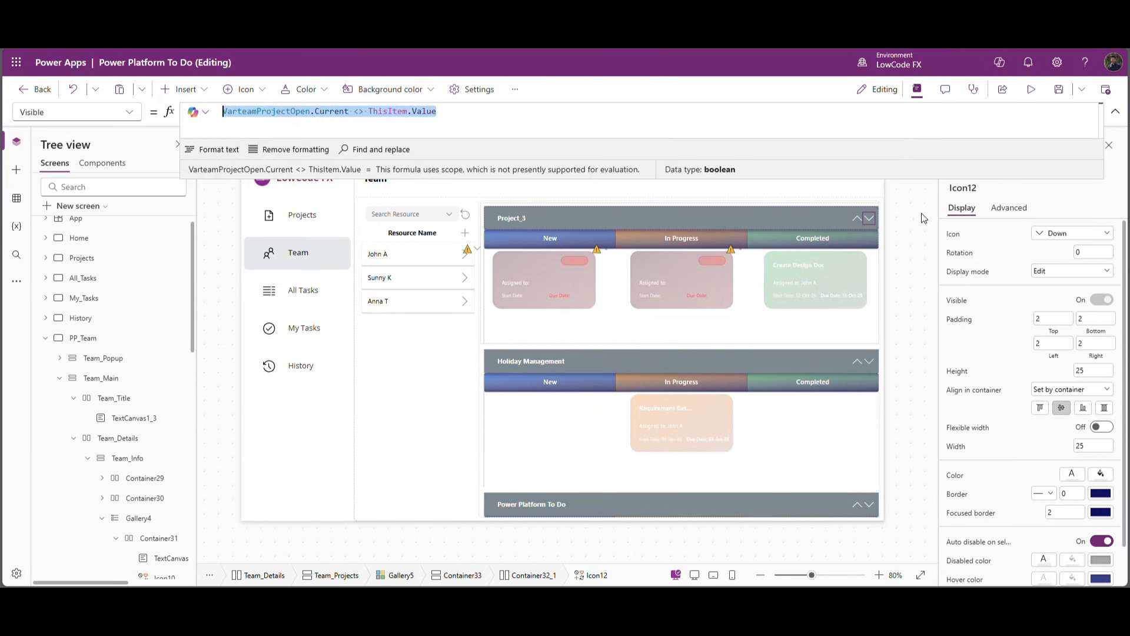
pyautogui.click(855, 218)
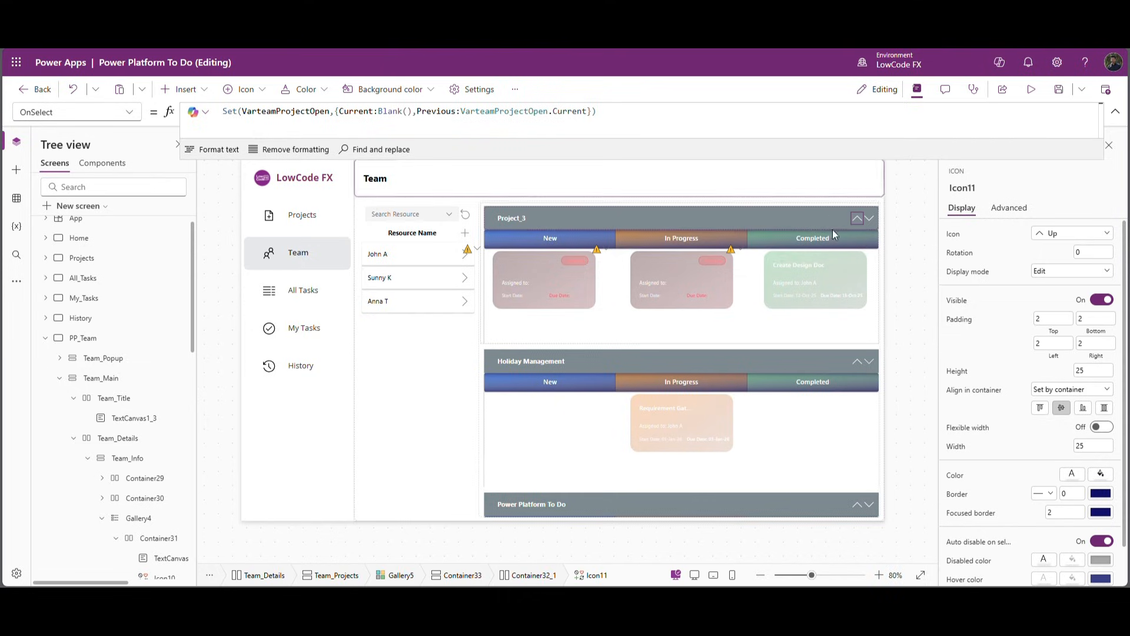
pyautogui.click(960, 304)
pyautogui.moveTo(223, 113); pyautogui.dragTo(346, 118)
pyautogui.hotkey('ctrl', 'v')
pyautogui.click(369, 116)
pyautogui.press('Left')
pyautogui.press('BackSpace')
pyautogui.press('BackSpace')
pyautogui.write('=')
pyautogui.click(424, 126)
# Step: Preview the app and test the header arrows of Project_3 and Holiday Management, and close the preview
pyautogui.click(1035, 95)
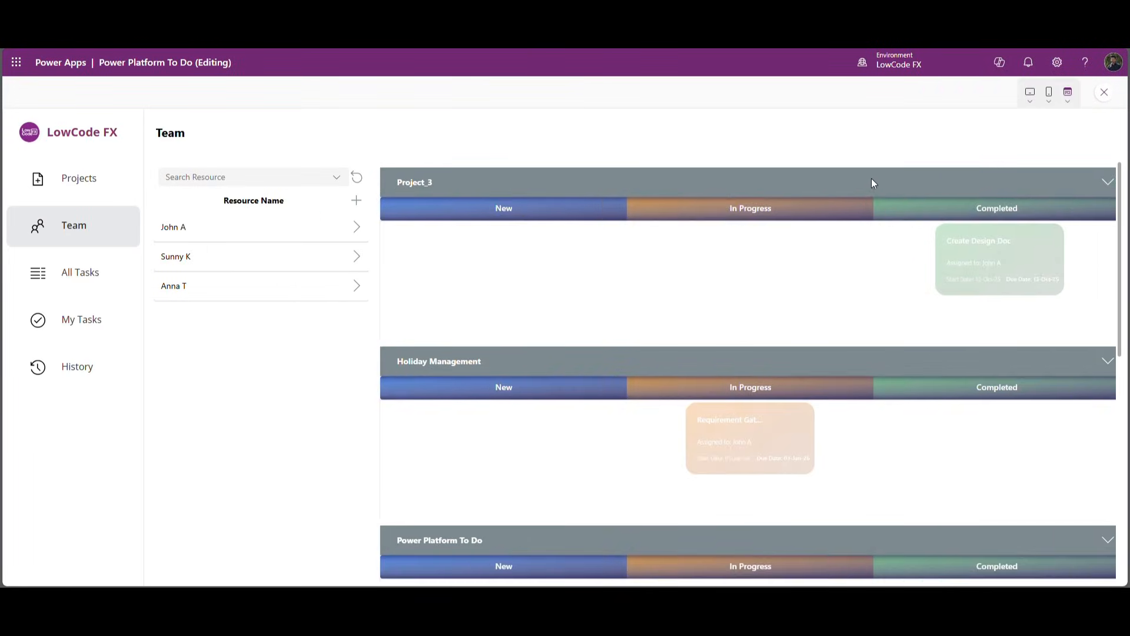
pyautogui.click(1109, 184)
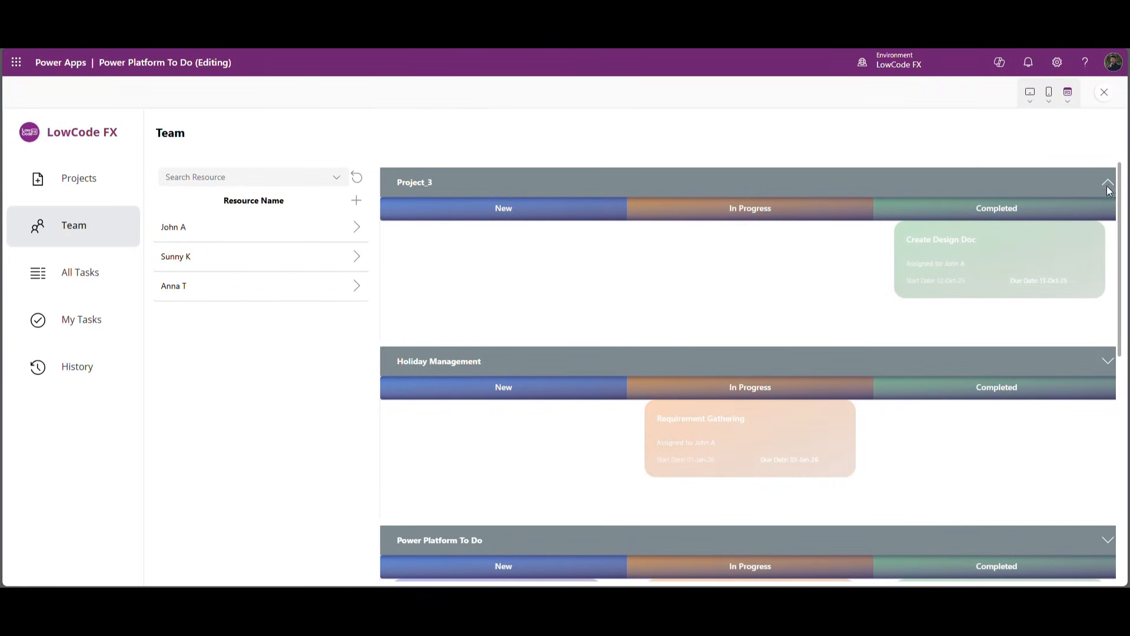
pyautogui.click(1110, 361)
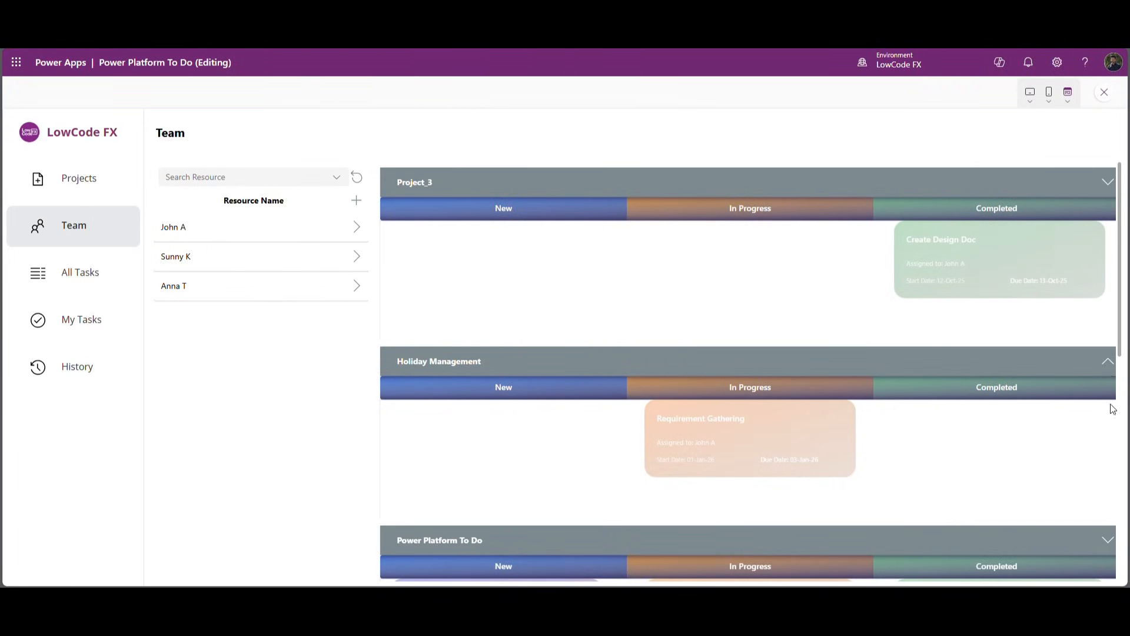
pyautogui.click(1108, 363)
pyautogui.click(1105, 93)
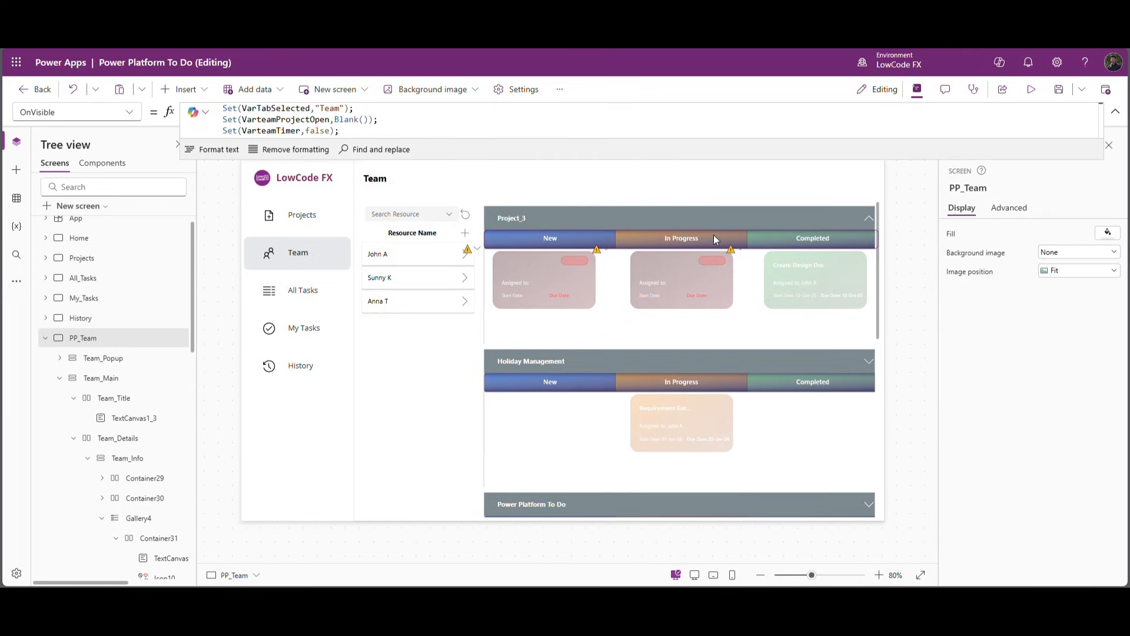
# Step: Insert a Timer control into the Team_Title container beside the Team heading
pyautogui.click(1115, 112)
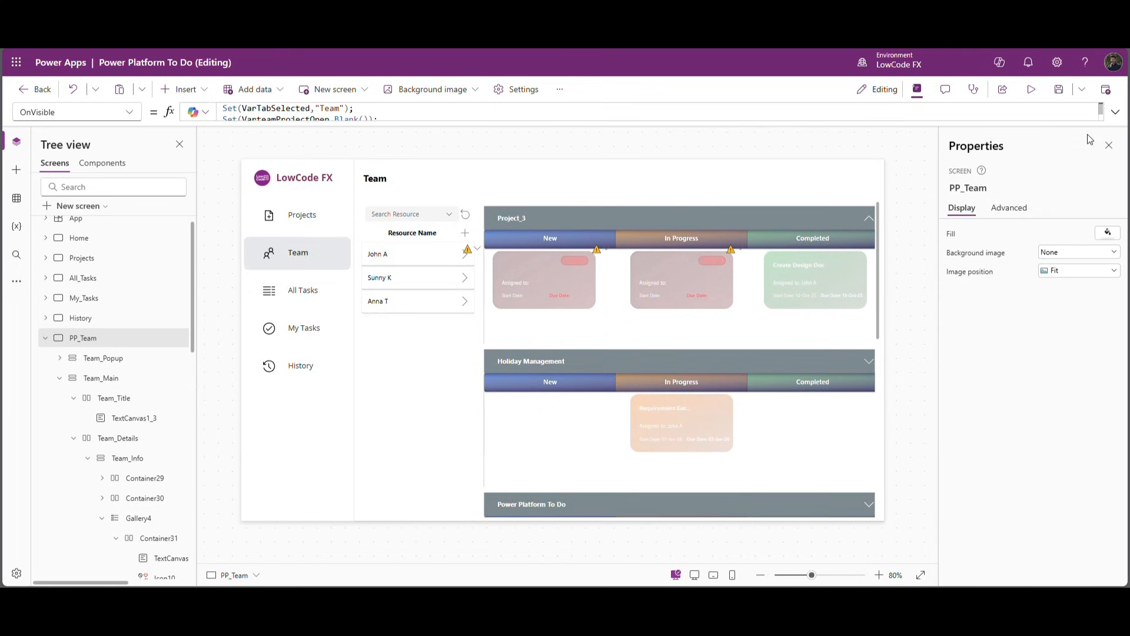
pyautogui.click(845, 188)
pyautogui.click(905, 257)
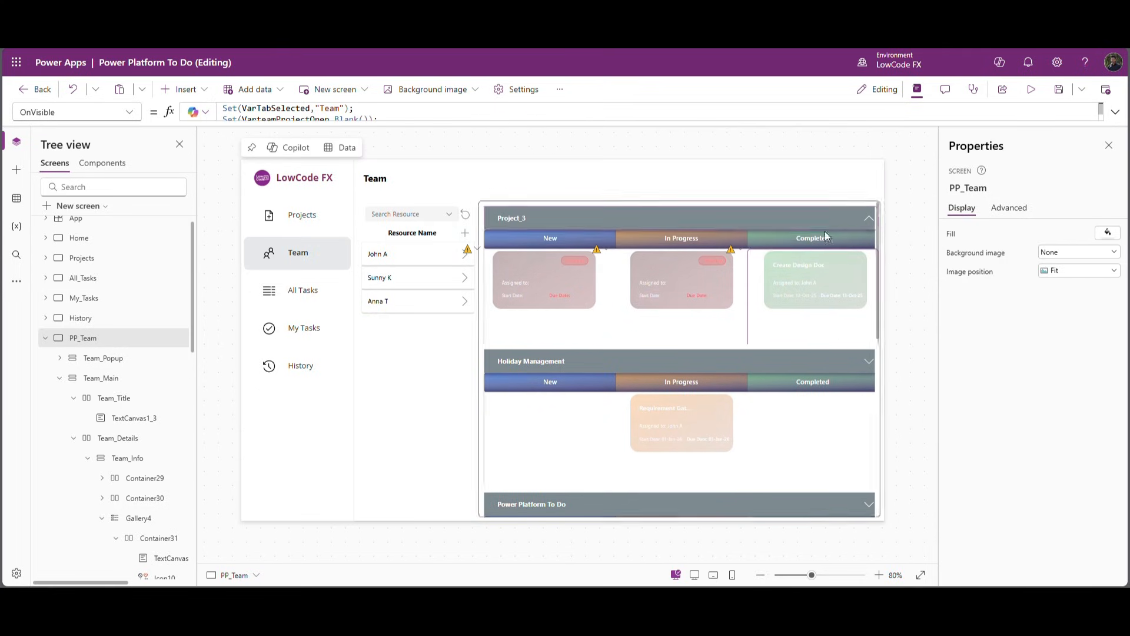
pyautogui.click(869, 185)
pyautogui.click(203, 91)
pyautogui.write('timer')
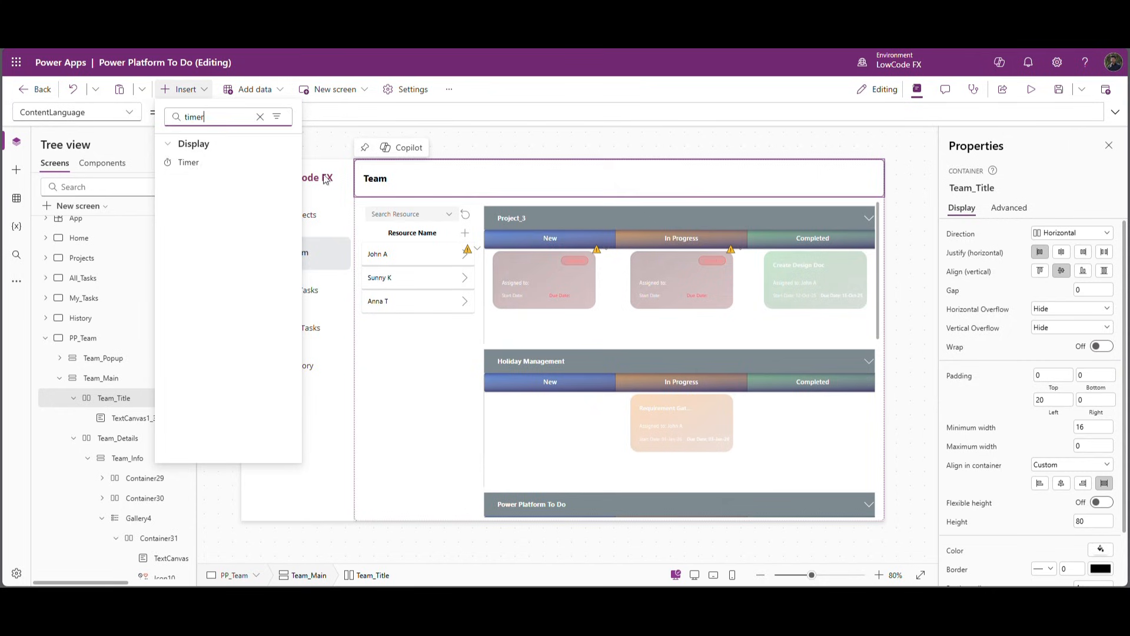
pyautogui.click(188, 162)
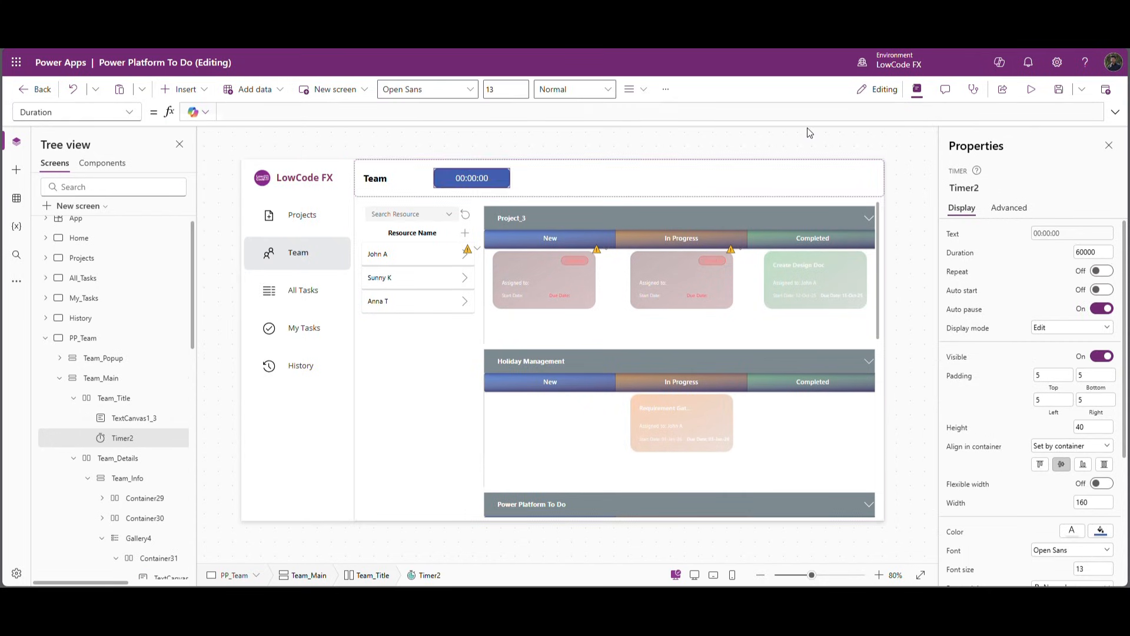
# Step: Set the Duration of the timer in the Team_Title container to 800
pyautogui.click(232, 112)
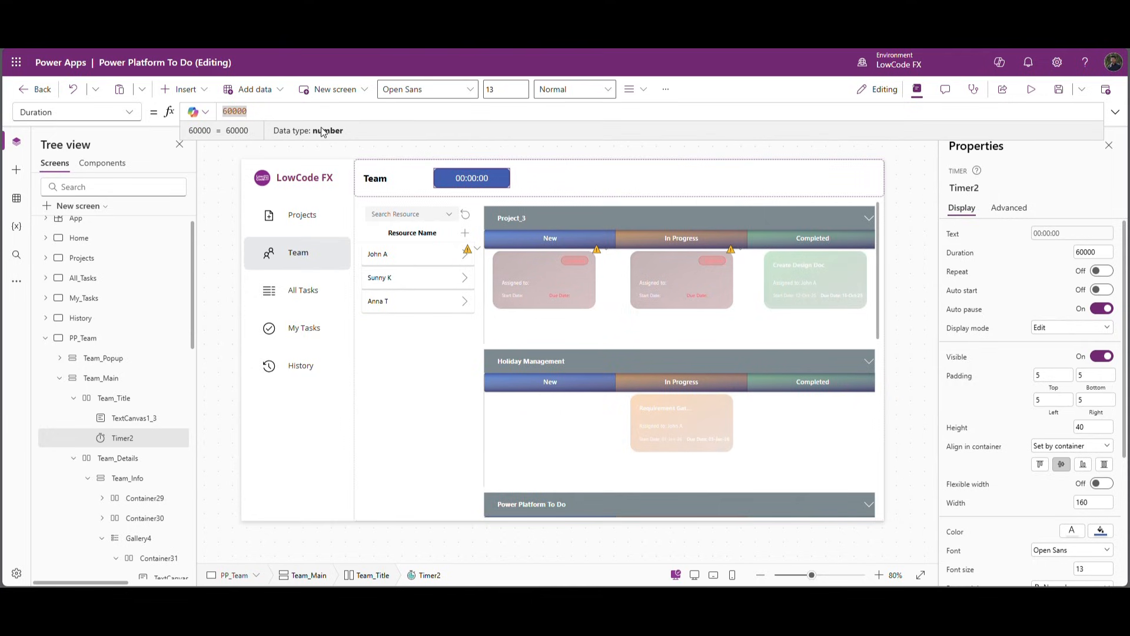
pyautogui.press('BackSpace')
pyautogui.write('8')
pyautogui.press('Right')
pyautogui.press('Right')
pyautogui.press('Right')
pyautogui.press('Right')
pyautogui.press('BackSpace')
pyautogui.press('BackSpace')
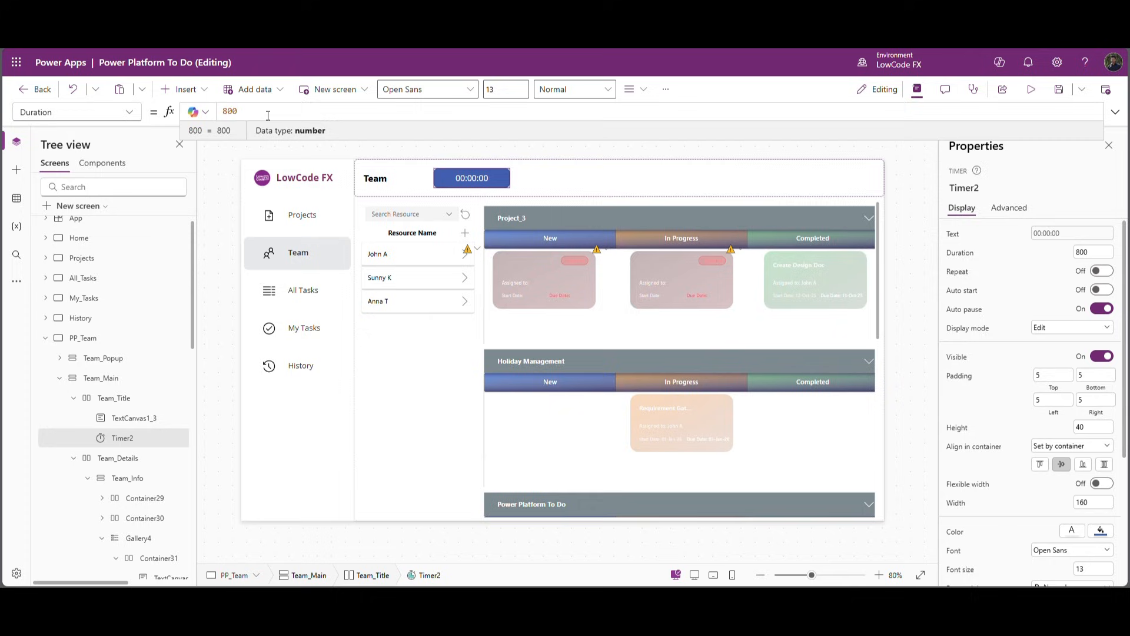
# Step: Append Set(VarTeamTimer,true) as a new line to the OnSelect formula of the project header's down-arrow icon
pyautogui.click(870, 218)
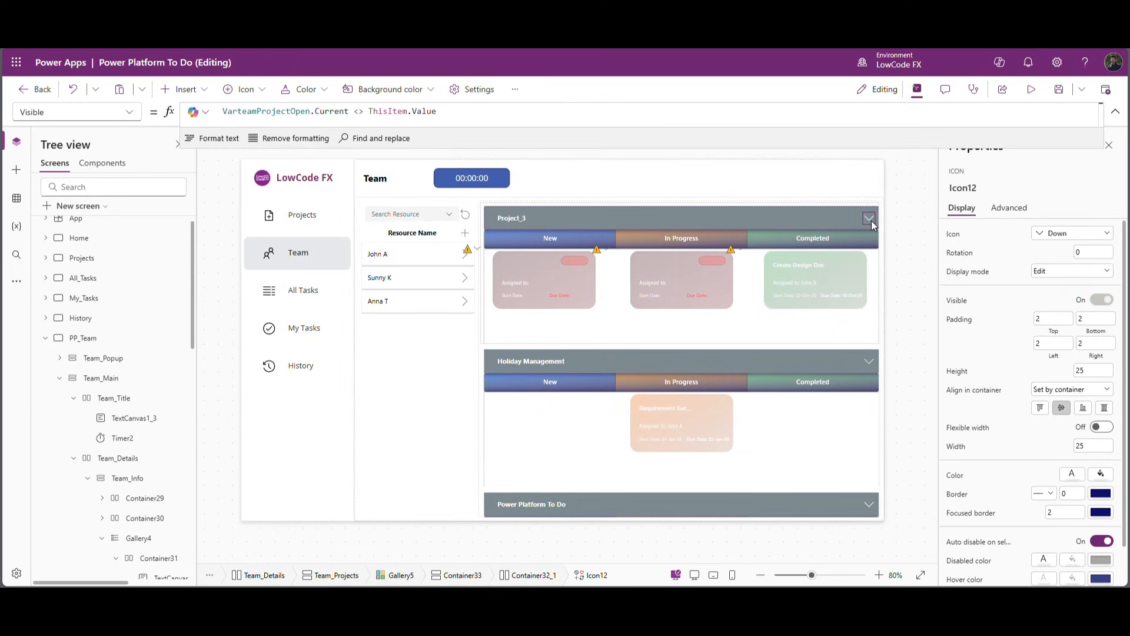
pyautogui.click(76, 112)
pyautogui.click(48, 298)
pyautogui.click(711, 116)
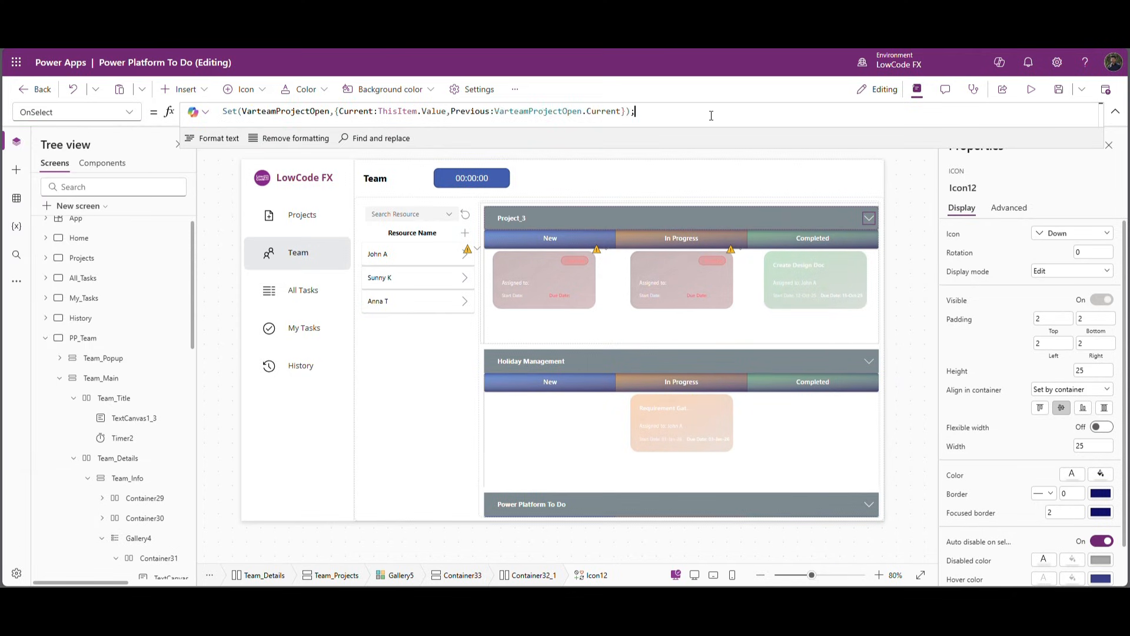
pyautogui.hotkey('shift', 'Return')
pyautogui.write('Se')
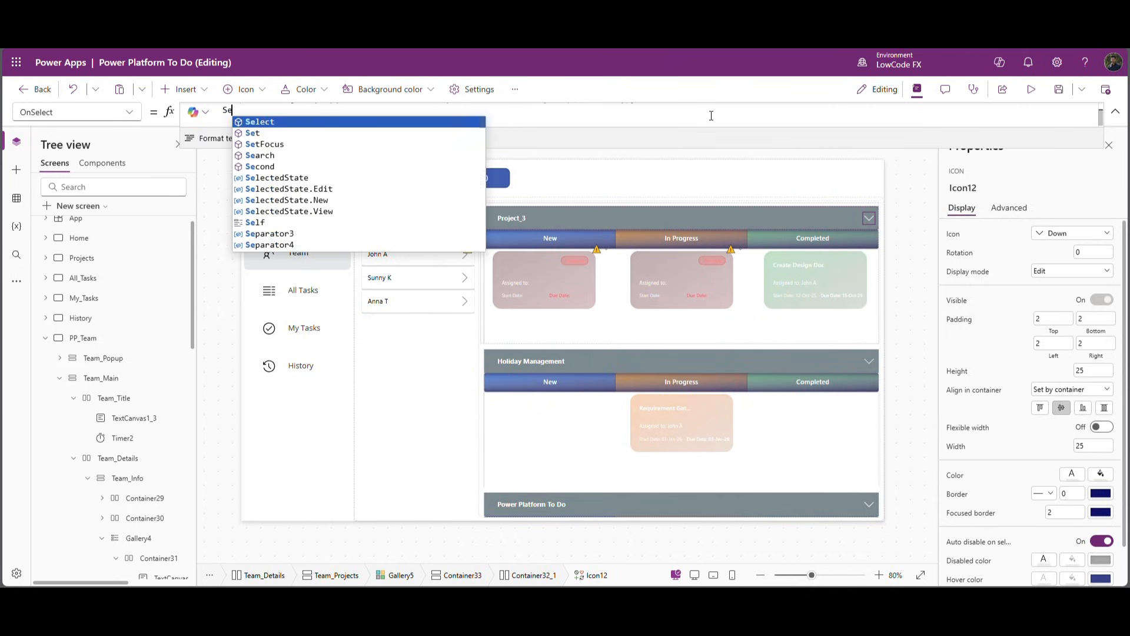
pyautogui.write('tVar')
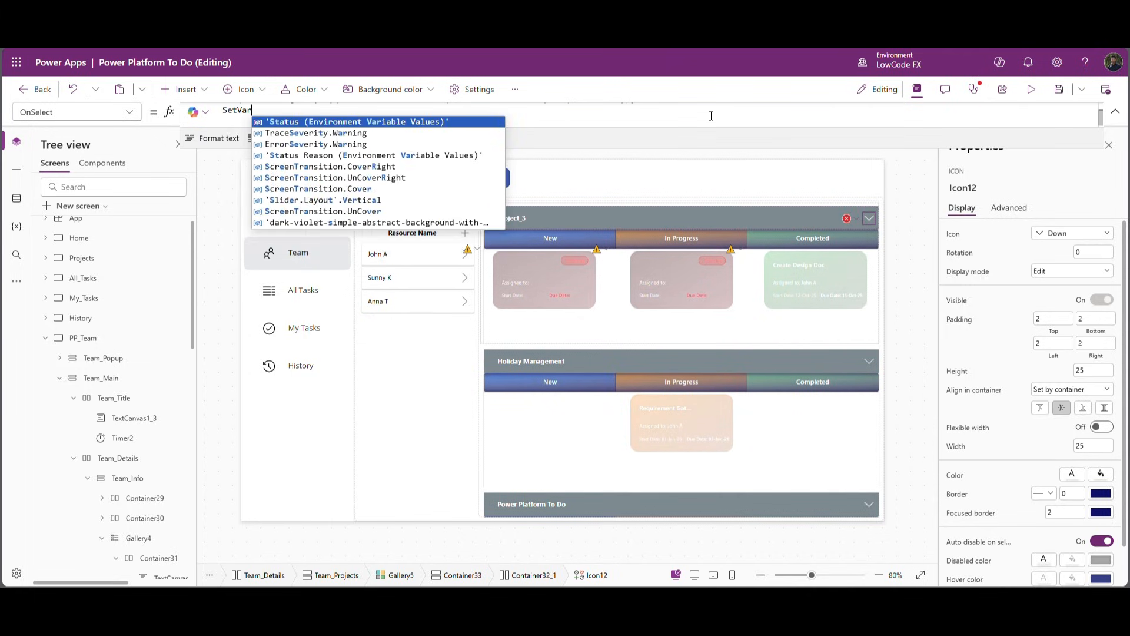
pyautogui.write('TeamTim')
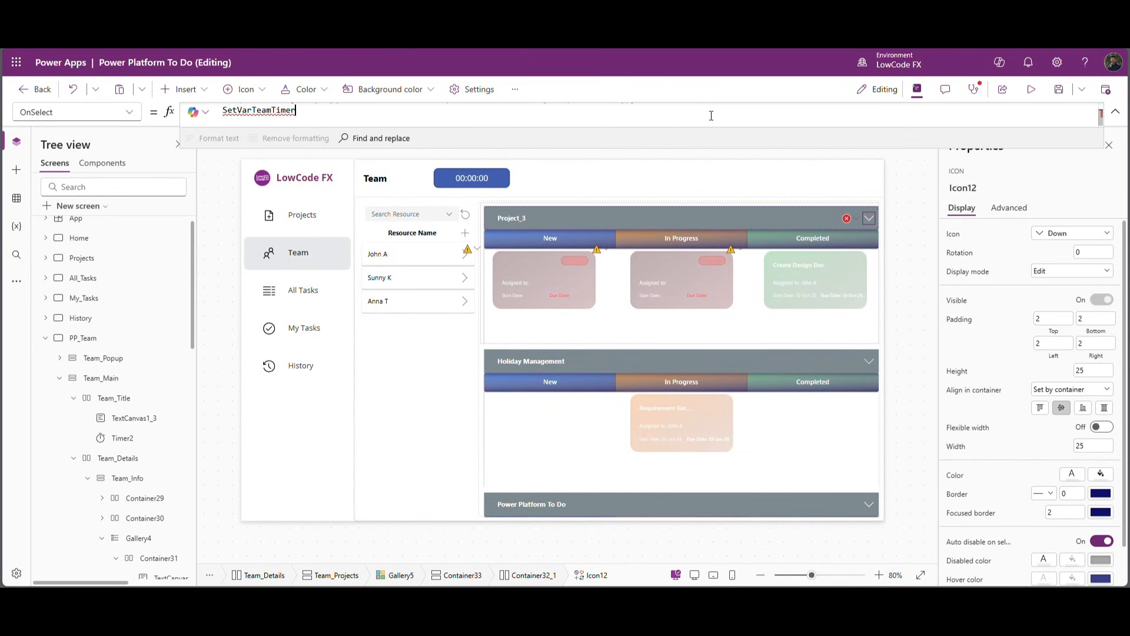
pyautogui.write('er,true)')
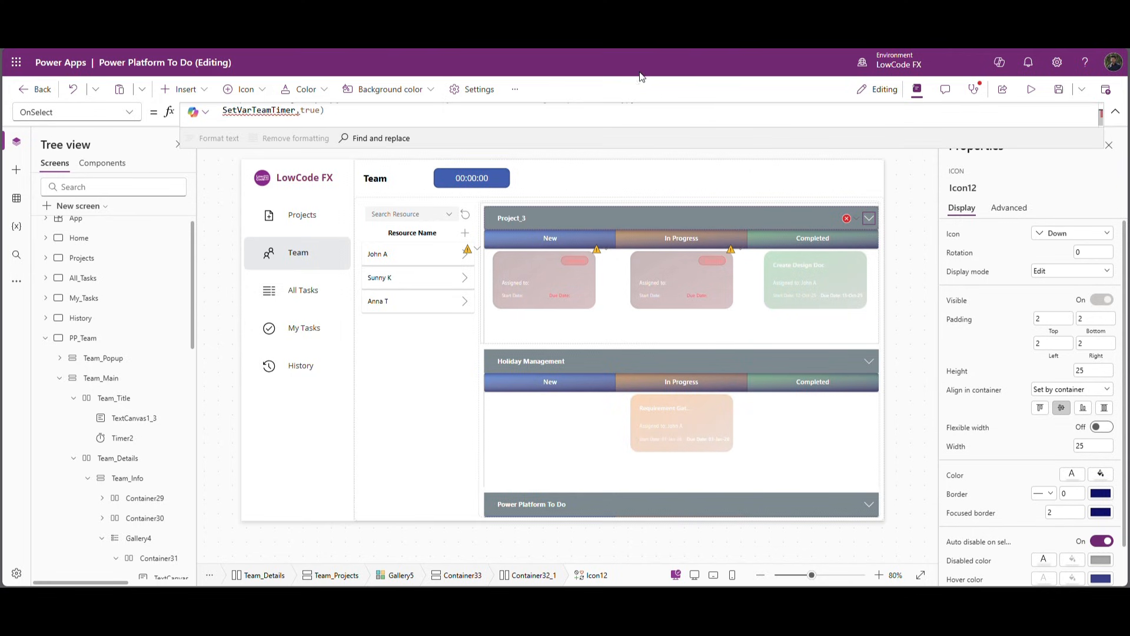
pyautogui.scroll(1, 294, 115)
pyautogui.press('Home')
pyautogui.press('Right')
pyautogui.press('Right')
pyautogui.press('Right')
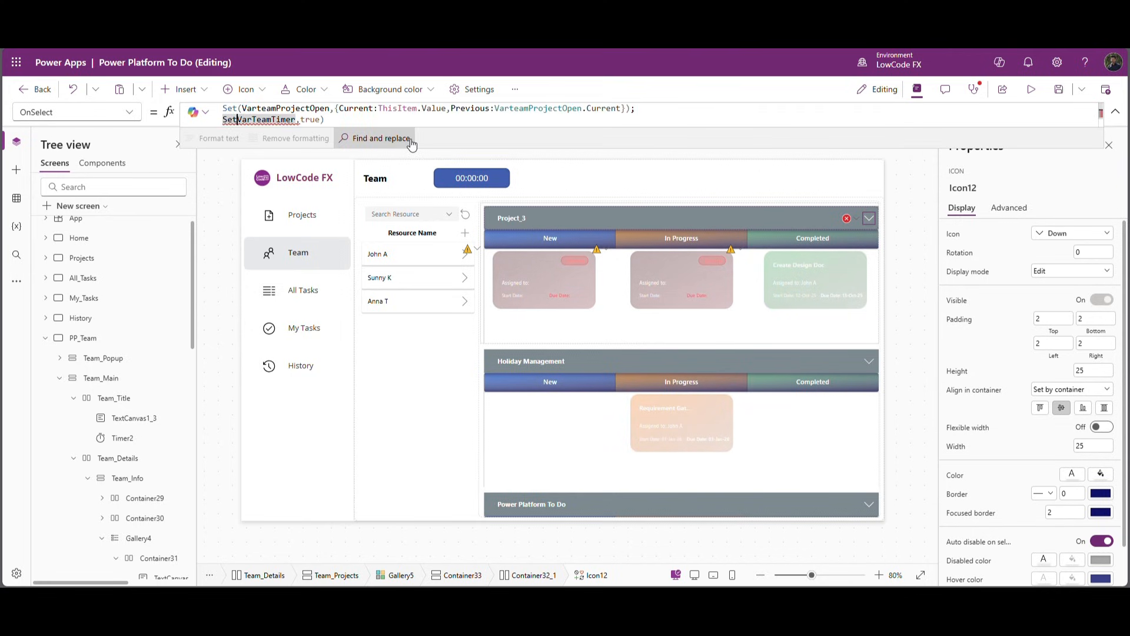
pyautogui.write('(')
pyautogui.click(585, 123)
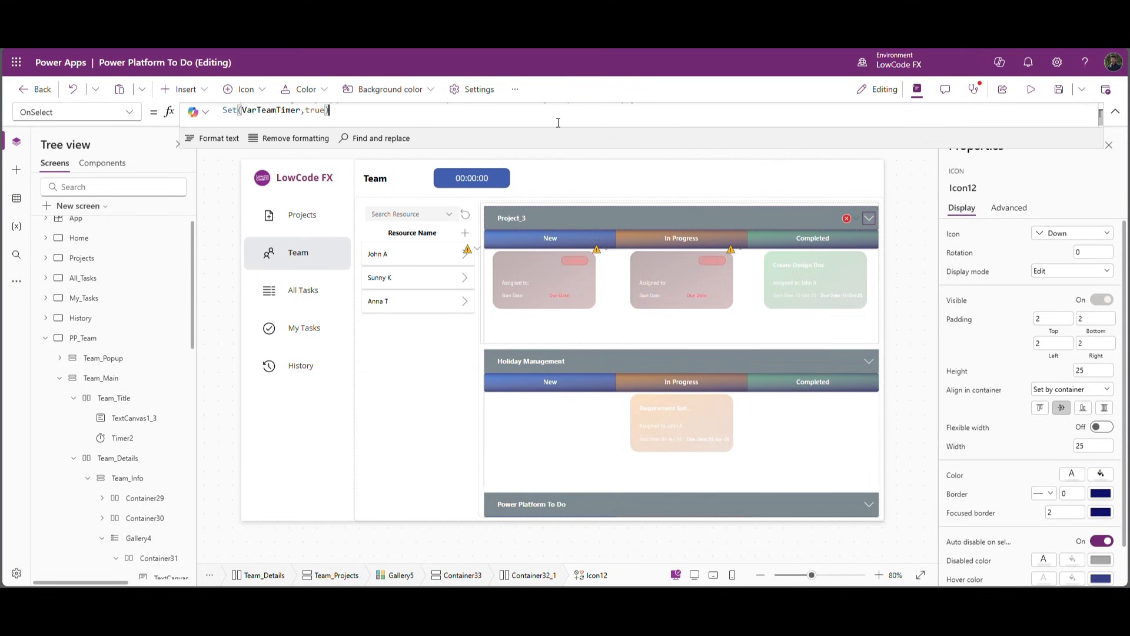
pyautogui.scroll(1, 339, 112)
# Step: Copy the Set(VarTeamTimer,true) line to the end of the up-arrow icon's OnSelect formula
pyautogui.moveTo(356, 125); pyautogui.dragTo(222, 120)
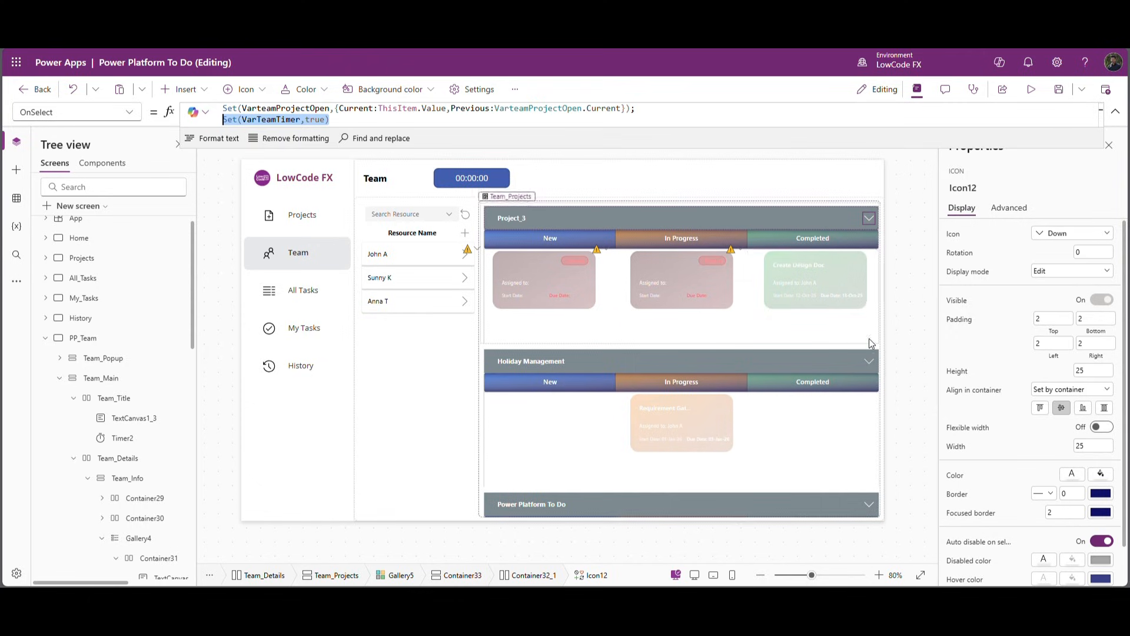
pyautogui.scroll(-6, 164, 412)
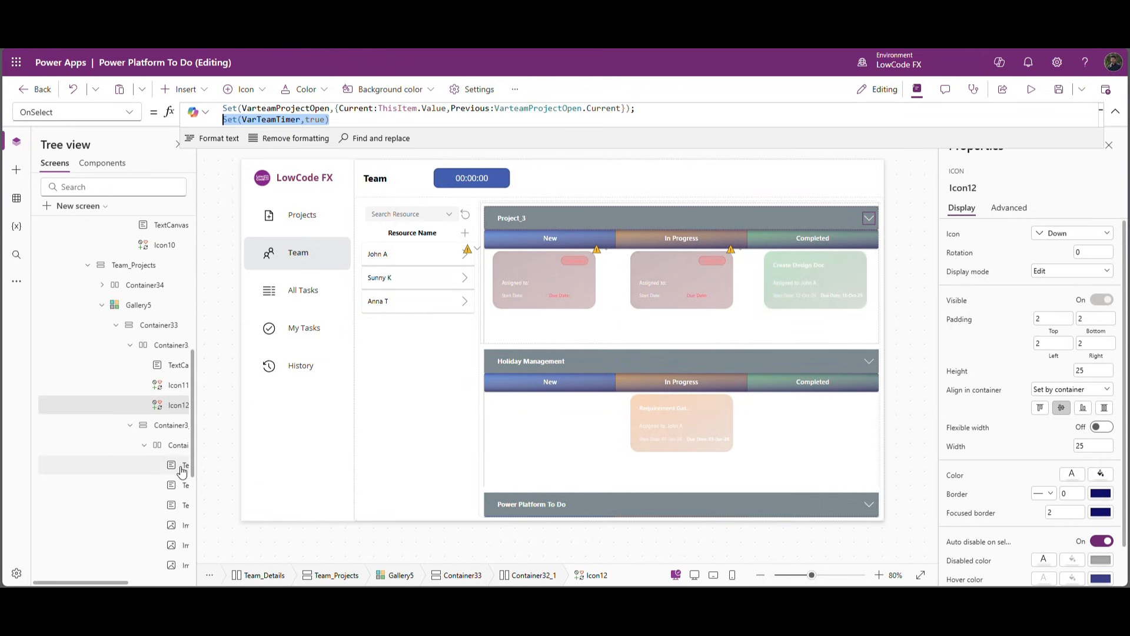
pyautogui.click(179, 389)
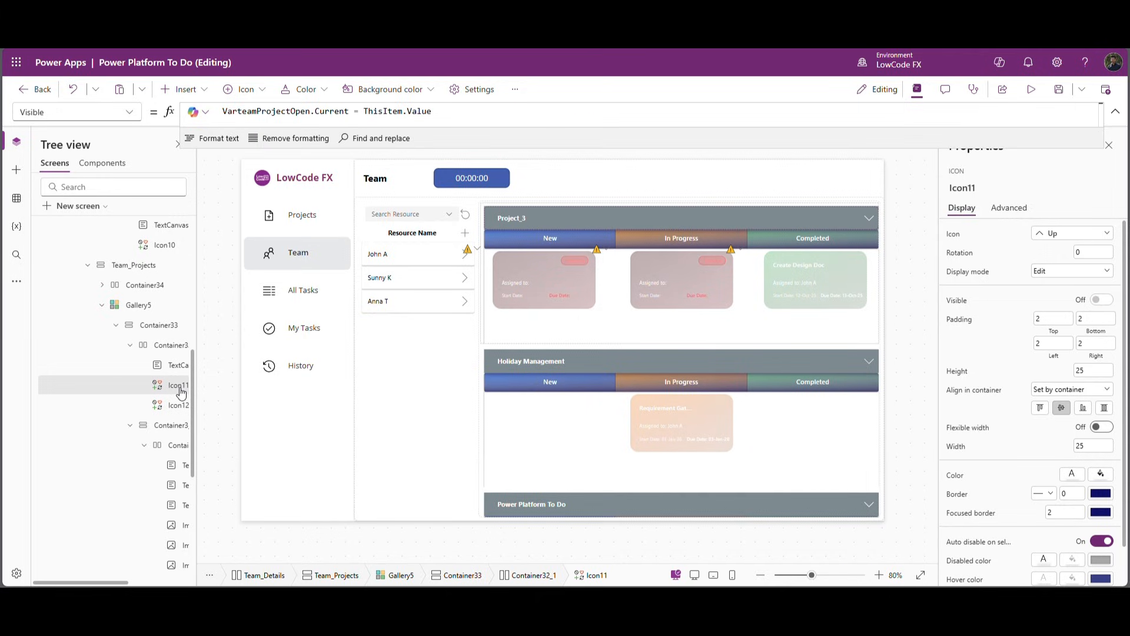
pyautogui.click(136, 116)
pyautogui.click(47, 296)
pyautogui.click(604, 114)
pyautogui.hotkey('shift', 'Return')
pyautogui.write('Set(VarTeamTimer,true)')
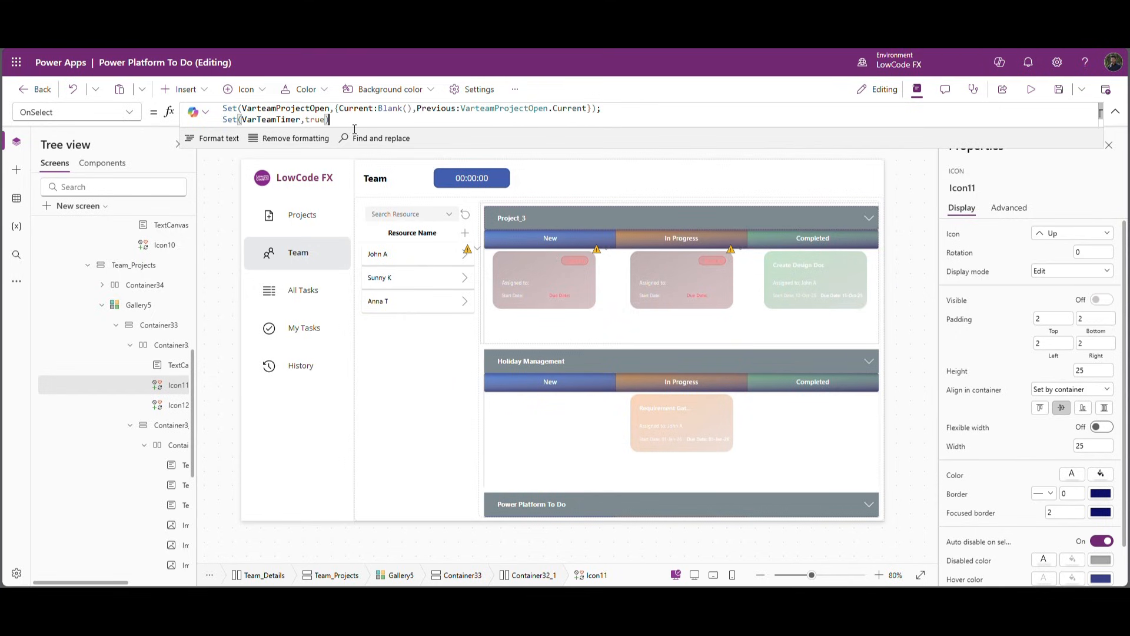
# Step: Set the Start property of the timer beside the Team heading to the copied variable name VarTeamTimer
pyautogui.doubleClick(286, 121)
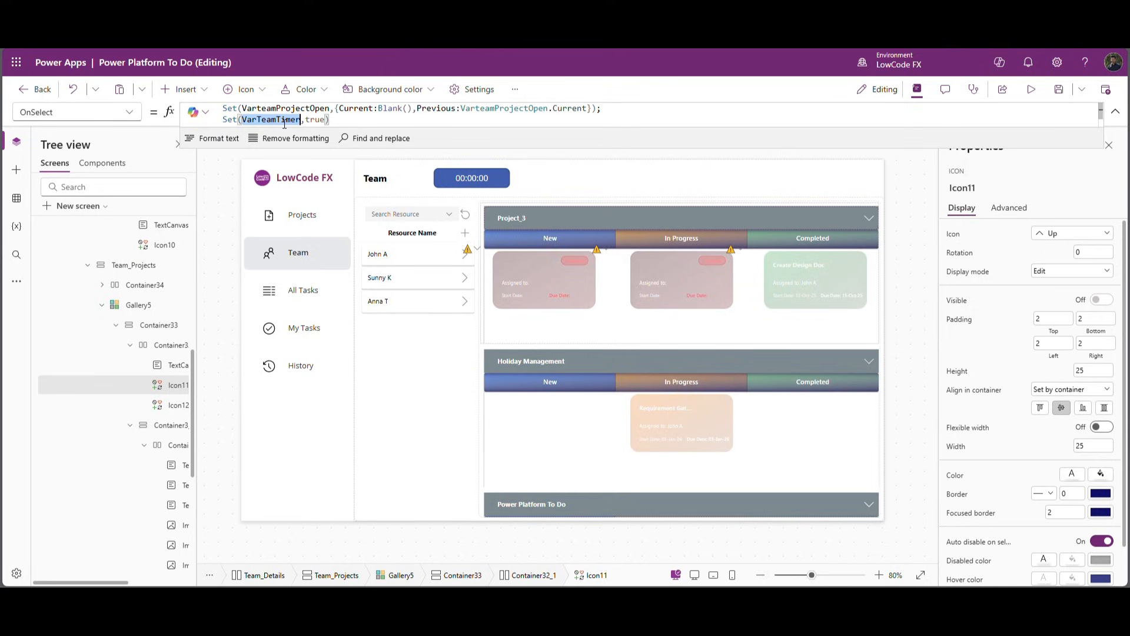
pyautogui.click(462, 188)
pyautogui.click(133, 113)
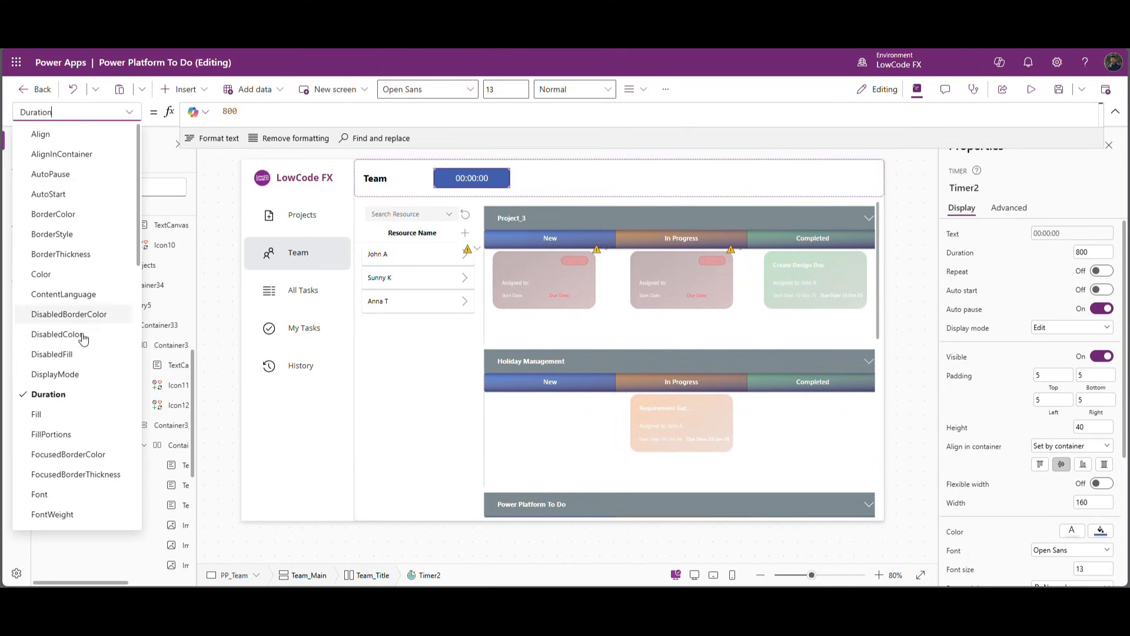
pyautogui.scroll(-3, 66, 389)
pyautogui.scroll(-6, 66, 388)
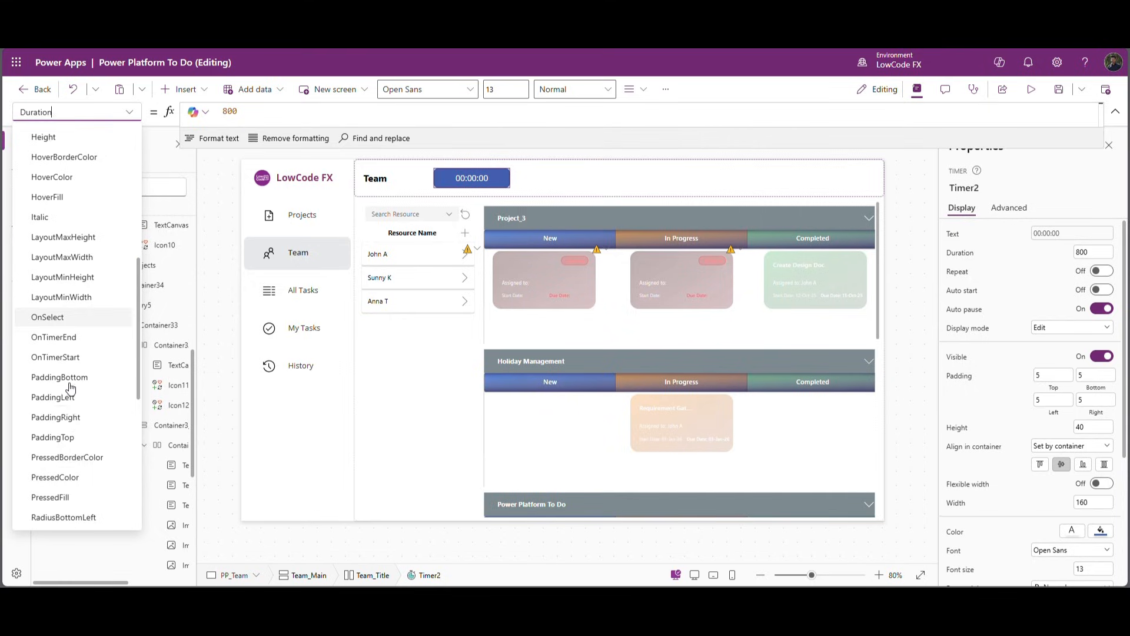
pyautogui.click(51, 468)
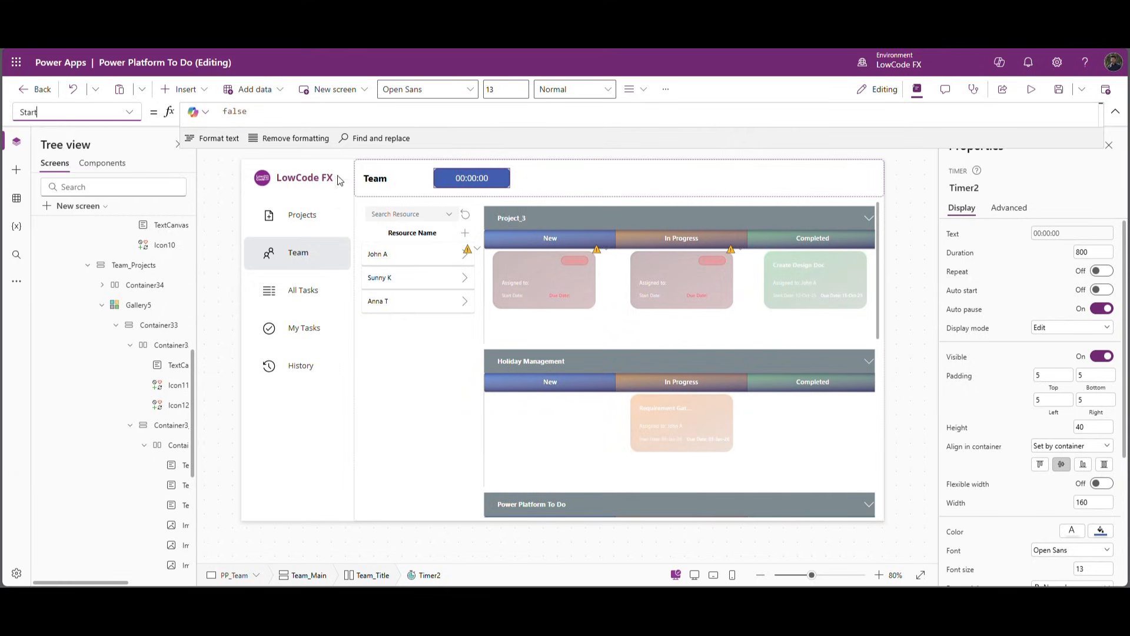
pyautogui.moveTo(246, 112); pyautogui.dragTo(222, 111)
pyautogui.write('VarTeamTimer')
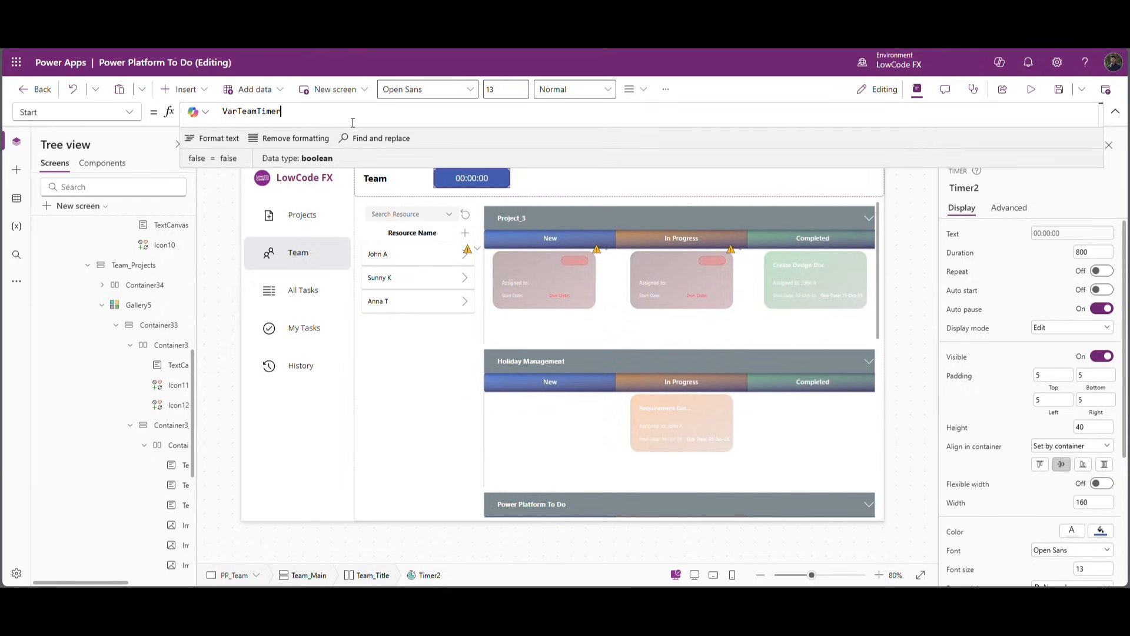
# Step: Set the timer's OnTimerEnd formula to Set(VarteamTimer,false) and collapse the formula editor
pyautogui.click(129, 119)
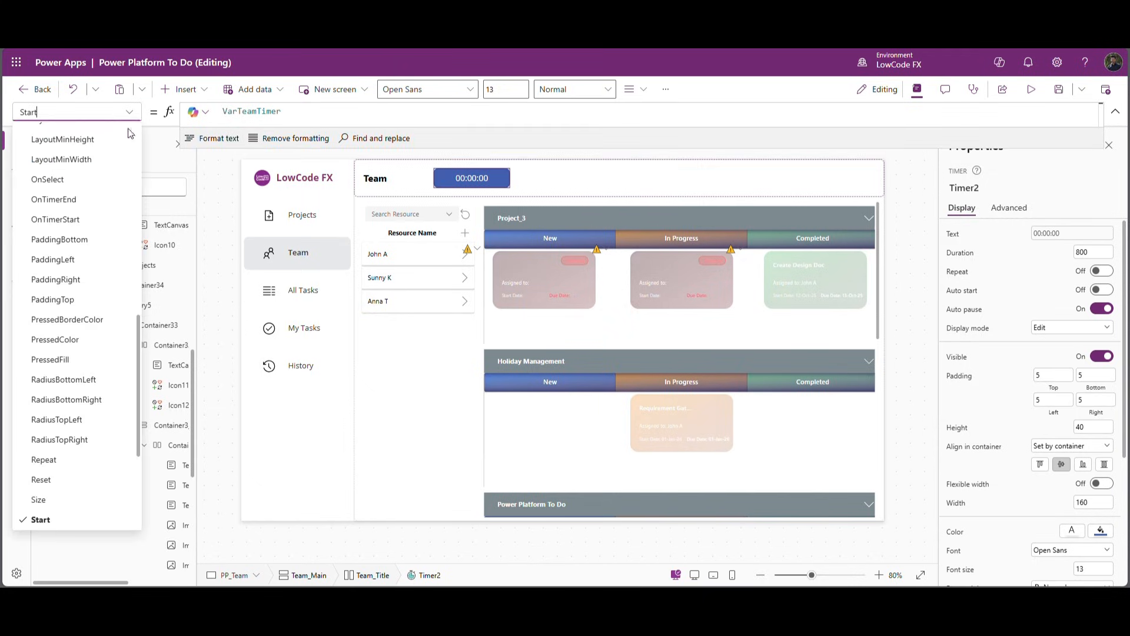
pyautogui.click(70, 201)
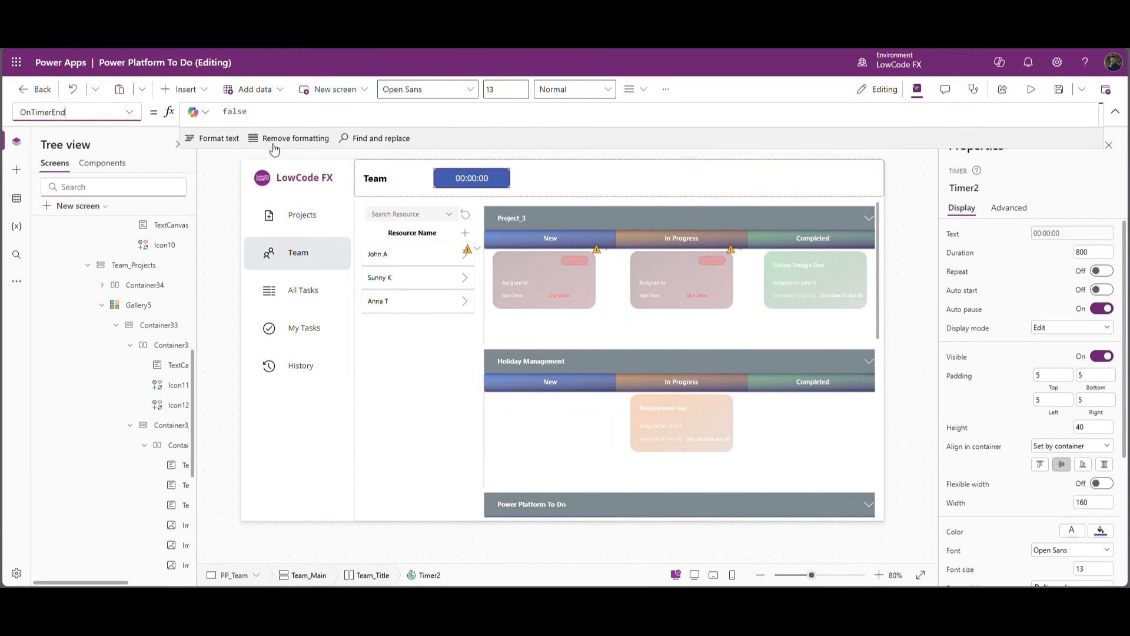
pyautogui.doubleClick(235, 117)
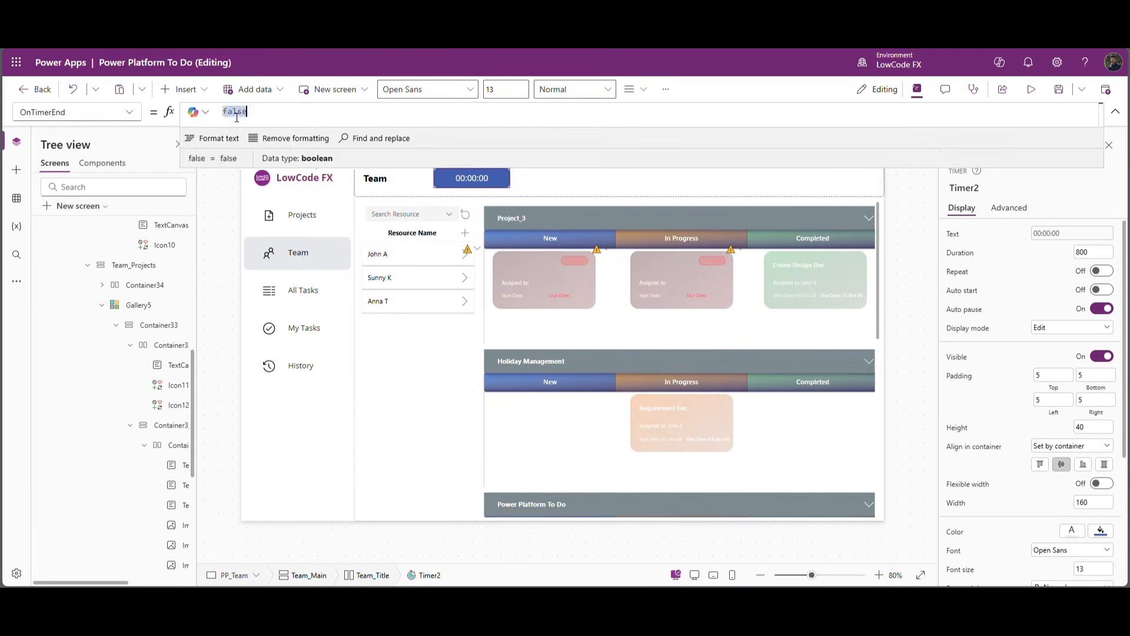
pyautogui.write('Set(')
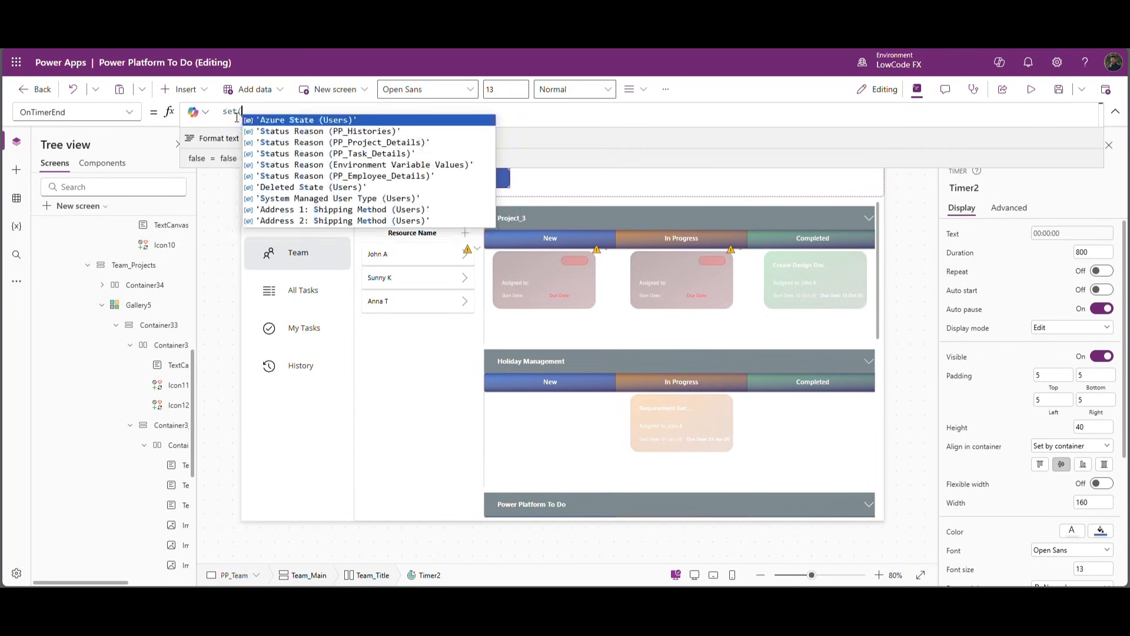
pyautogui.write('VarteamTimer,f')
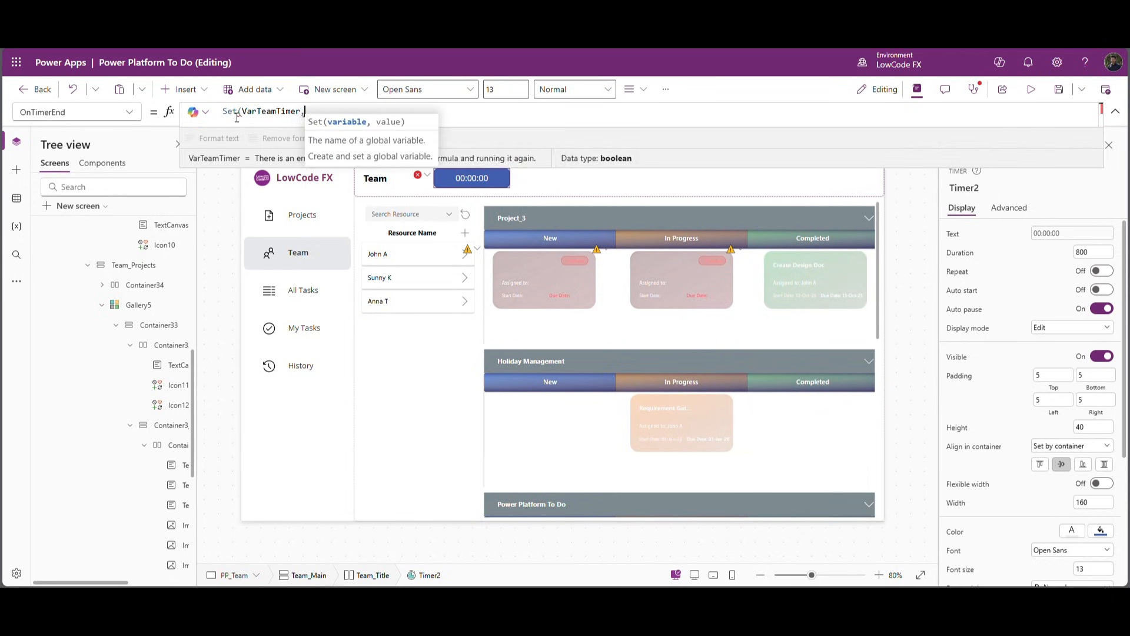
pyautogui.write('alse)')
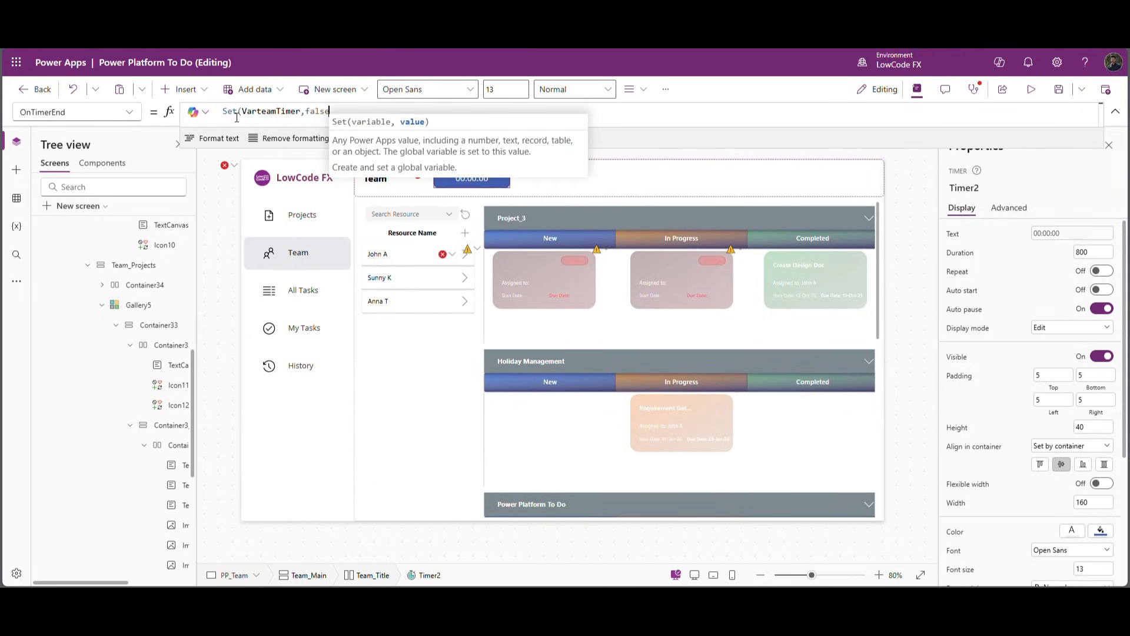
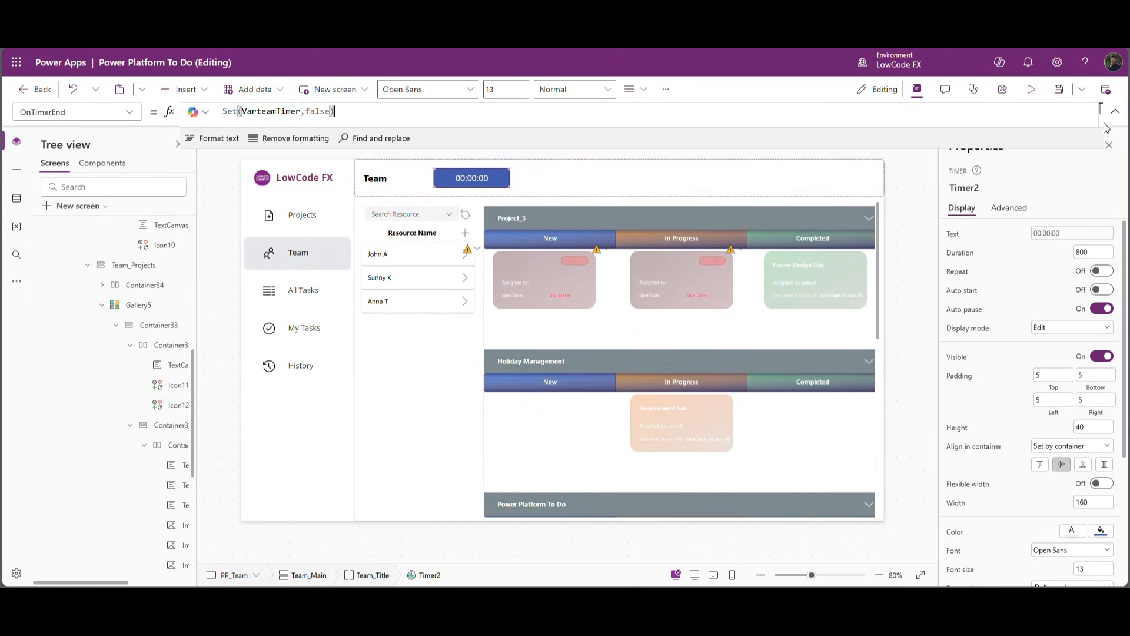
pyautogui.click(1116, 112)
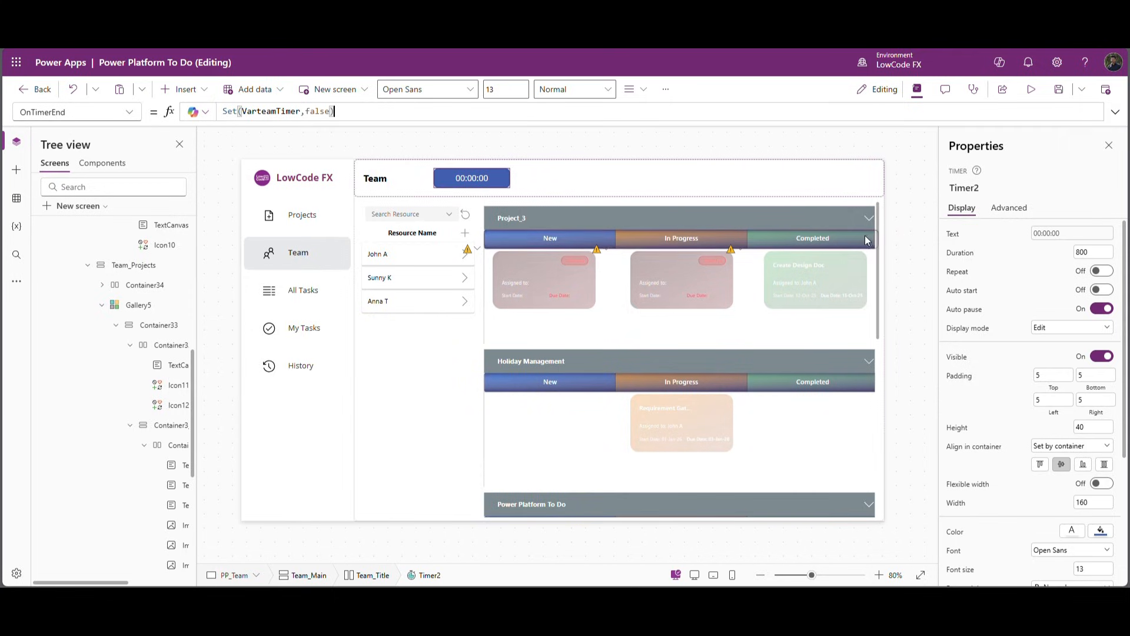
pyautogui.click(889, 241)
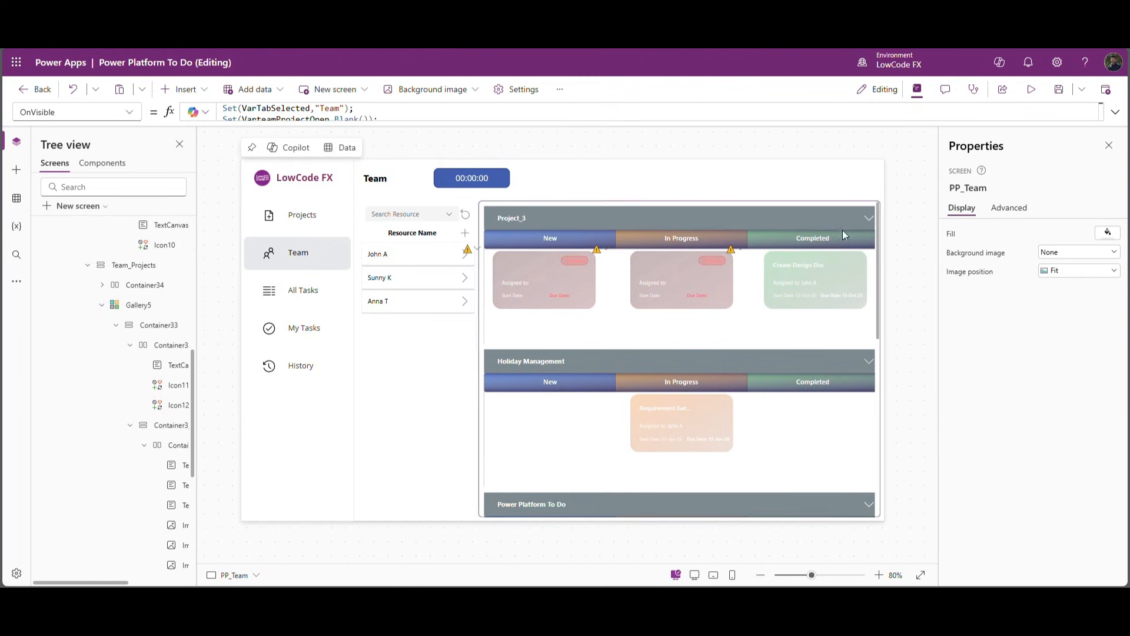
pyautogui.click(474, 177)
pyautogui.click(975, 194)
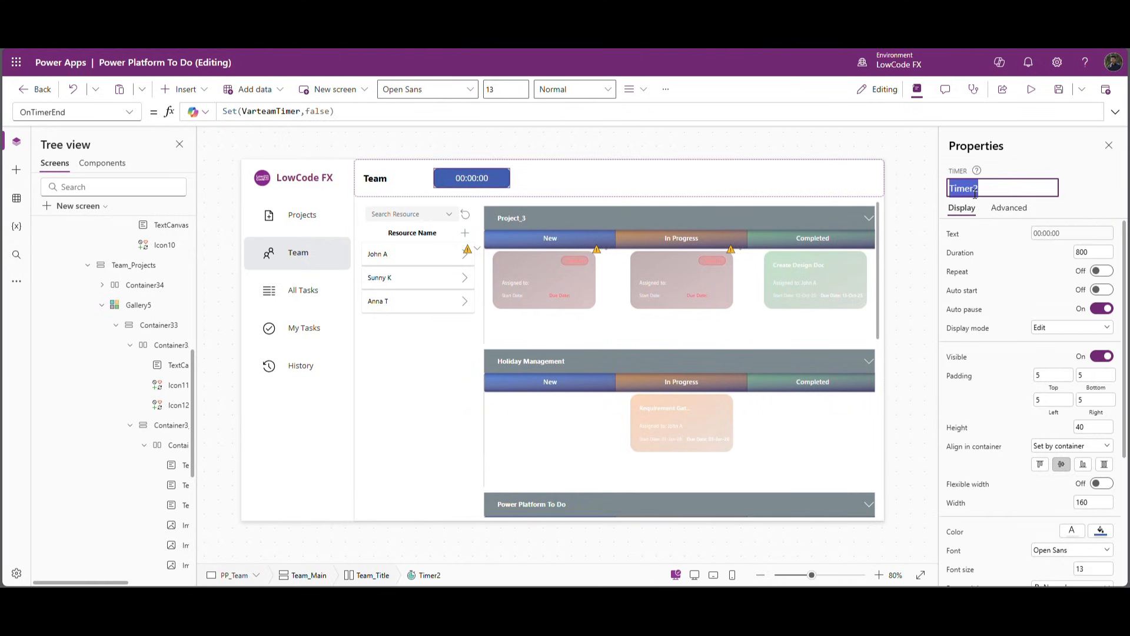
pyautogui.click(936, 273)
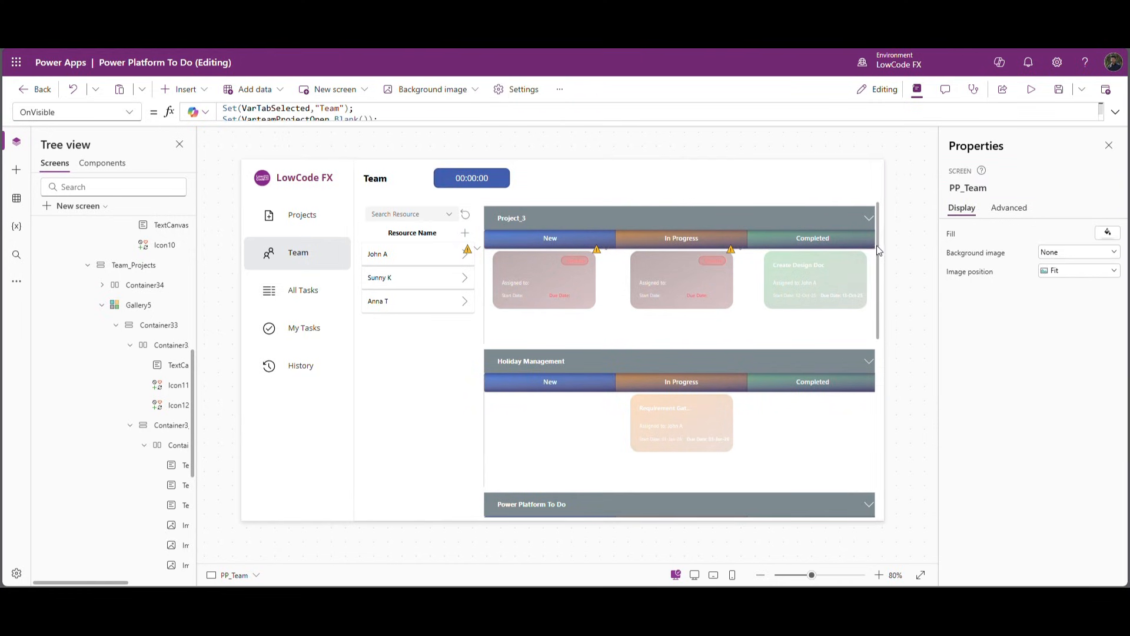
# Step: Locate Container33, which holds each project's header and task board in the gallery, and select it in the component tree
pyautogui.click(656, 272)
pyautogui.click(748, 334)
pyautogui.scroll(4, 135, 365)
pyautogui.scroll(2, 142, 388)
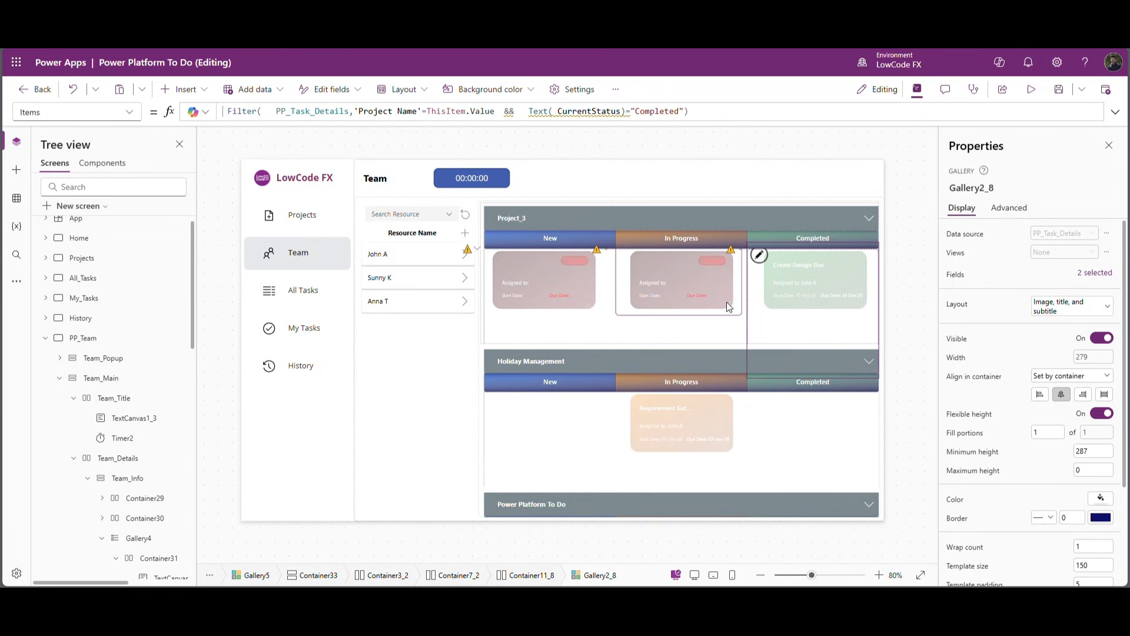
pyautogui.click(485, 340)
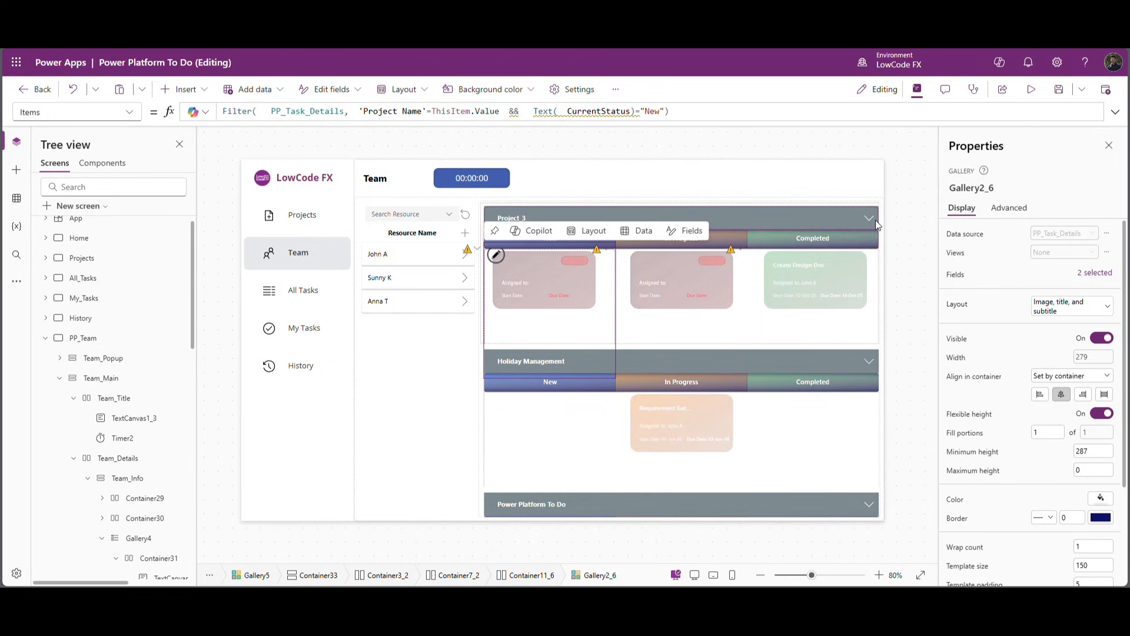
pyautogui.click(863, 206)
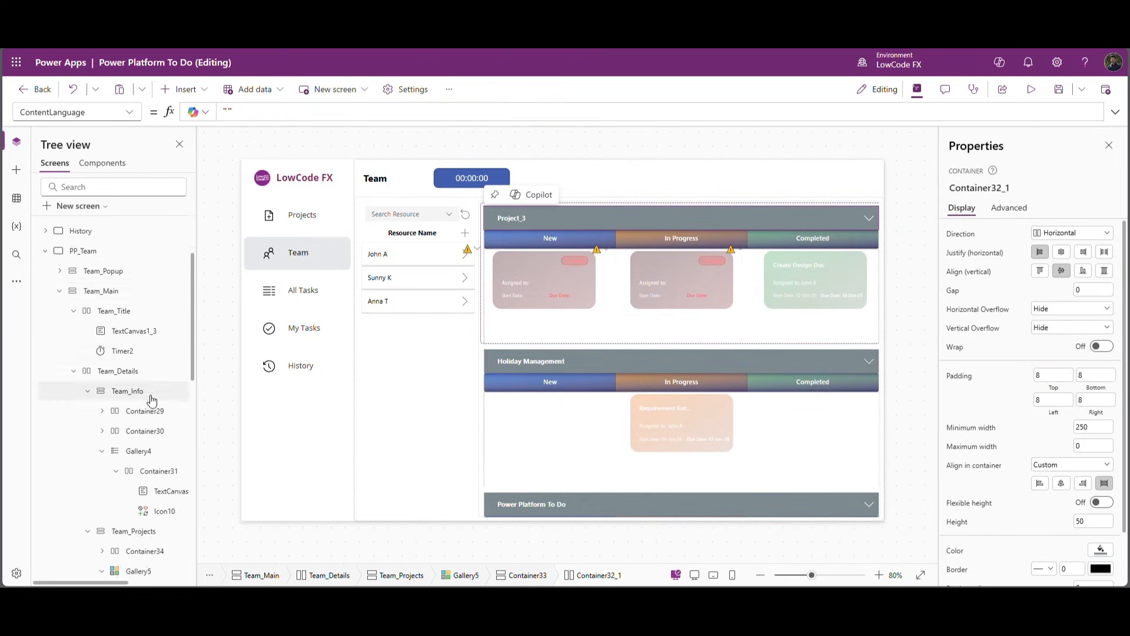
pyautogui.click(135, 505)
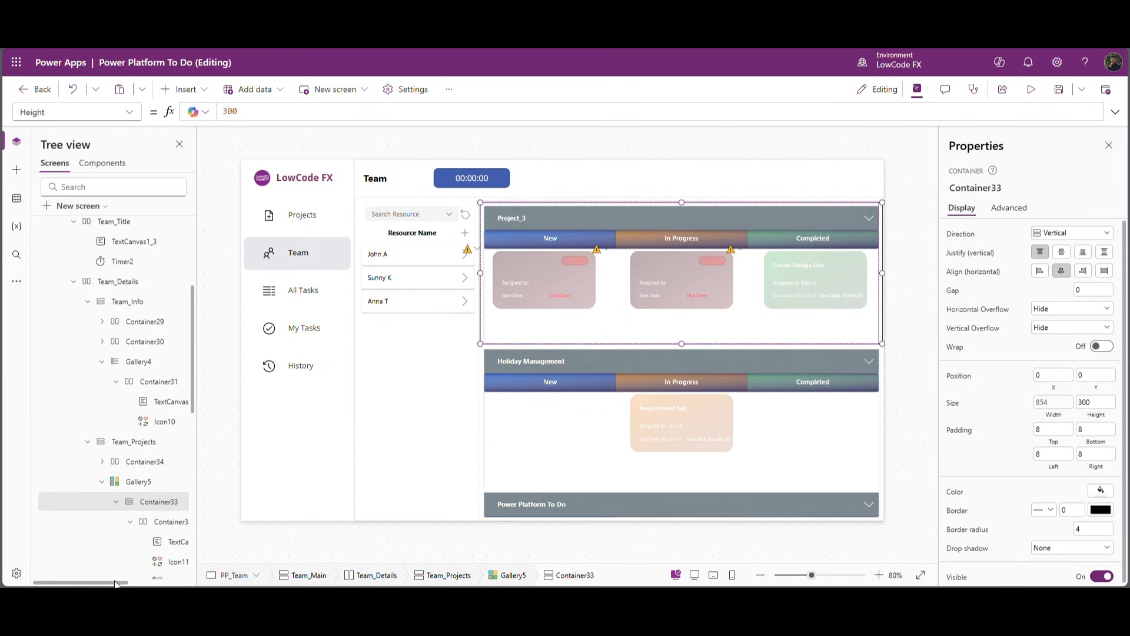
# Step: Collapse Container32_1 and Container3_2 in the component tree, inspect both containers' properties, and reselect their parent Container33
pyautogui.scroll(-2, 118, 497)
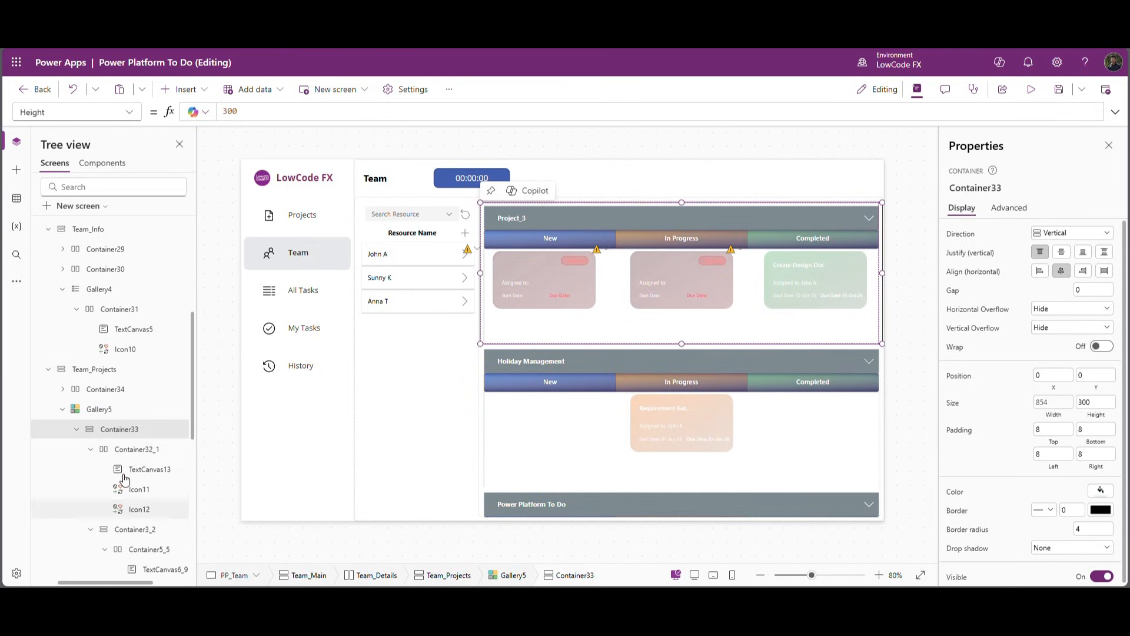
pyautogui.scroll(-1, 126, 410)
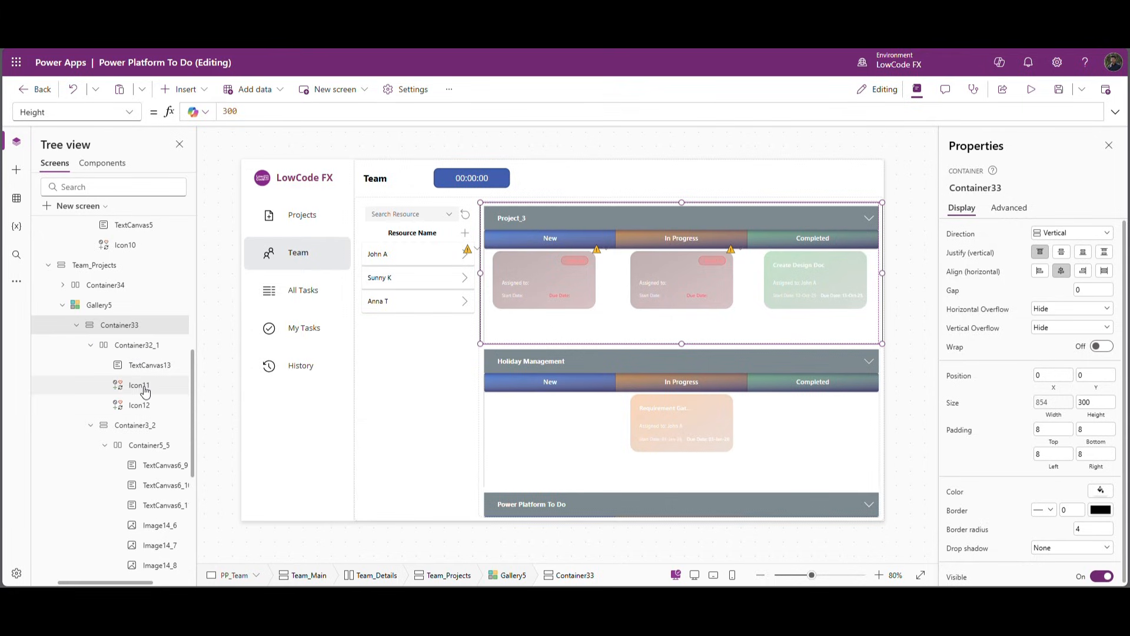
pyautogui.click(92, 425)
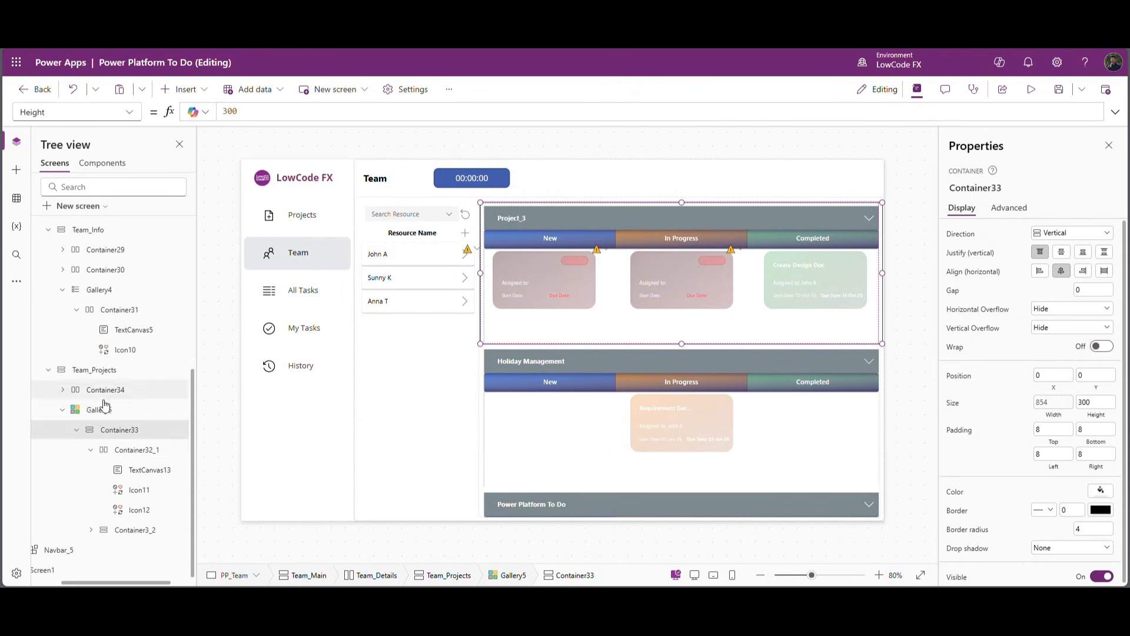
pyautogui.click(91, 450)
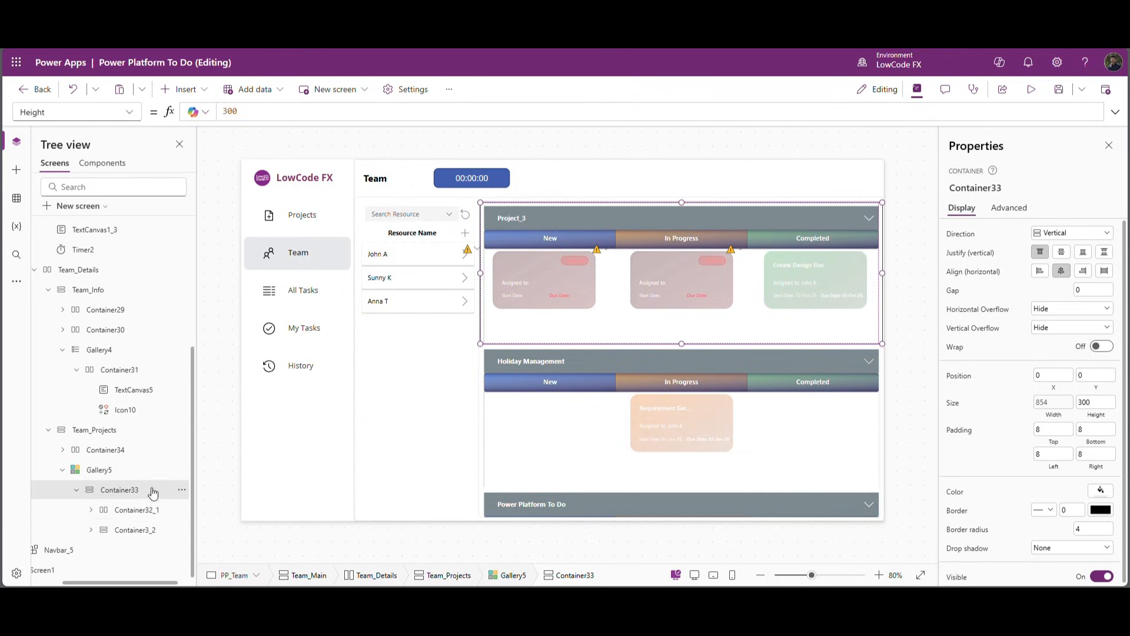
pyautogui.click(128, 512)
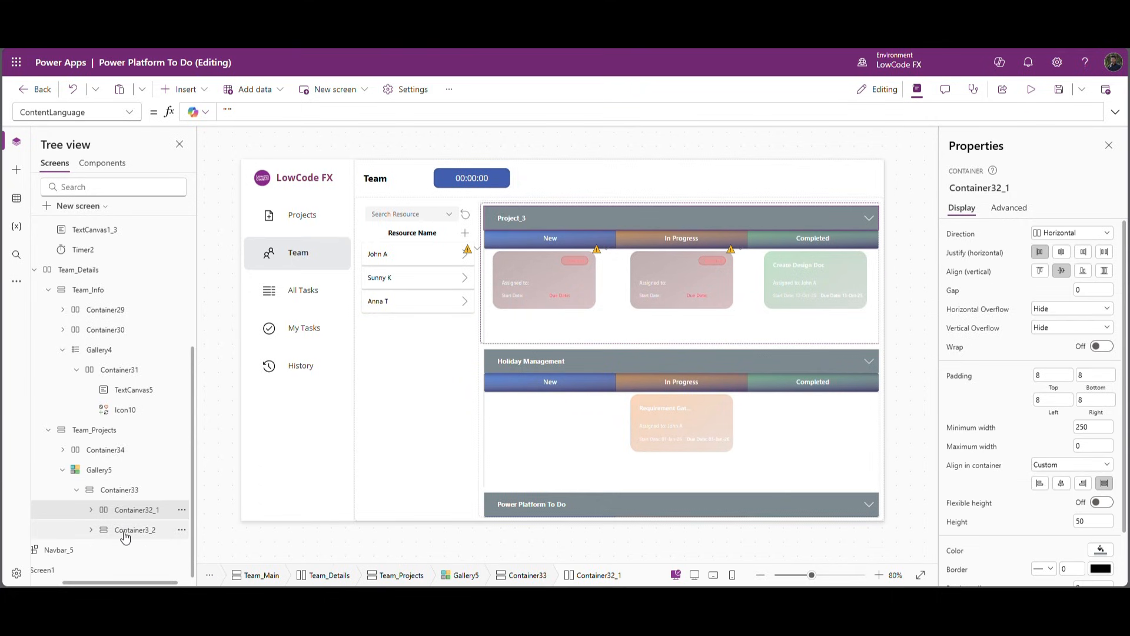
pyautogui.click(124, 531)
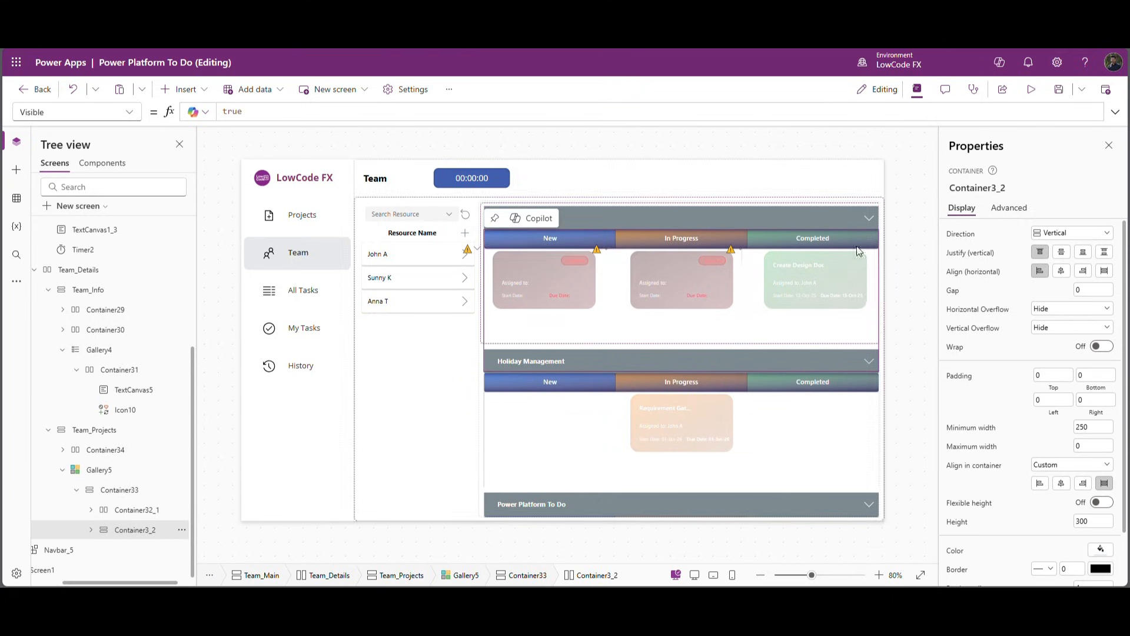
pyautogui.click(113, 491)
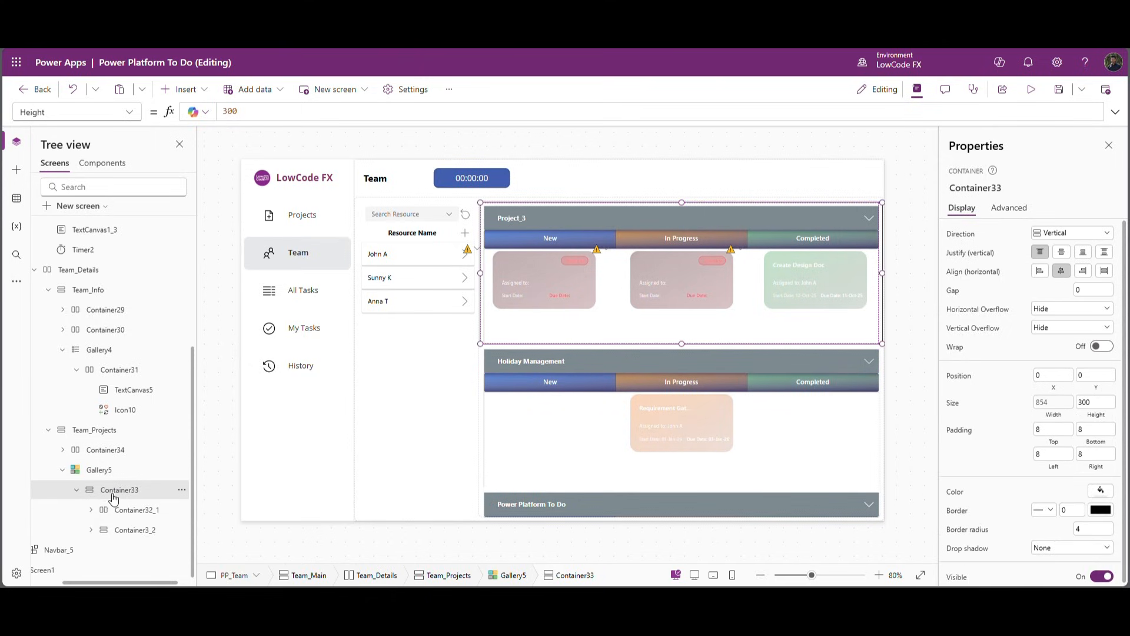
# Step: Enlarge the formula editor for Container33's Height and check the template size of Gallery5
pyautogui.doubleClick(254, 118)
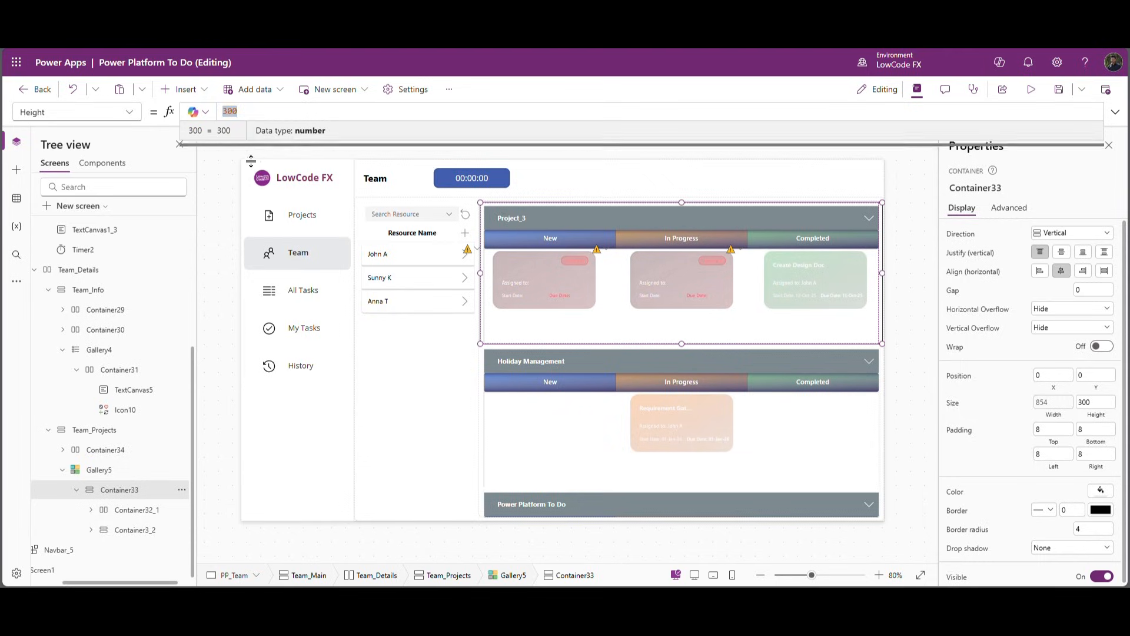
pyautogui.moveTo(255, 145); pyautogui.dragTo(256, 220)
pyautogui.click(281, 124)
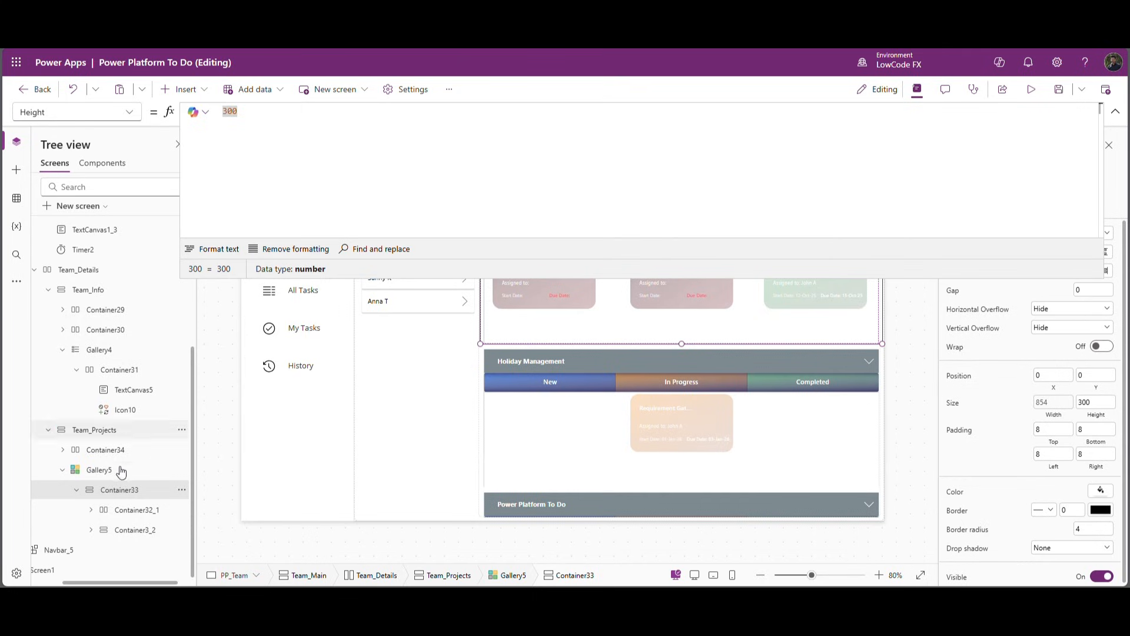
pyautogui.click(91, 469)
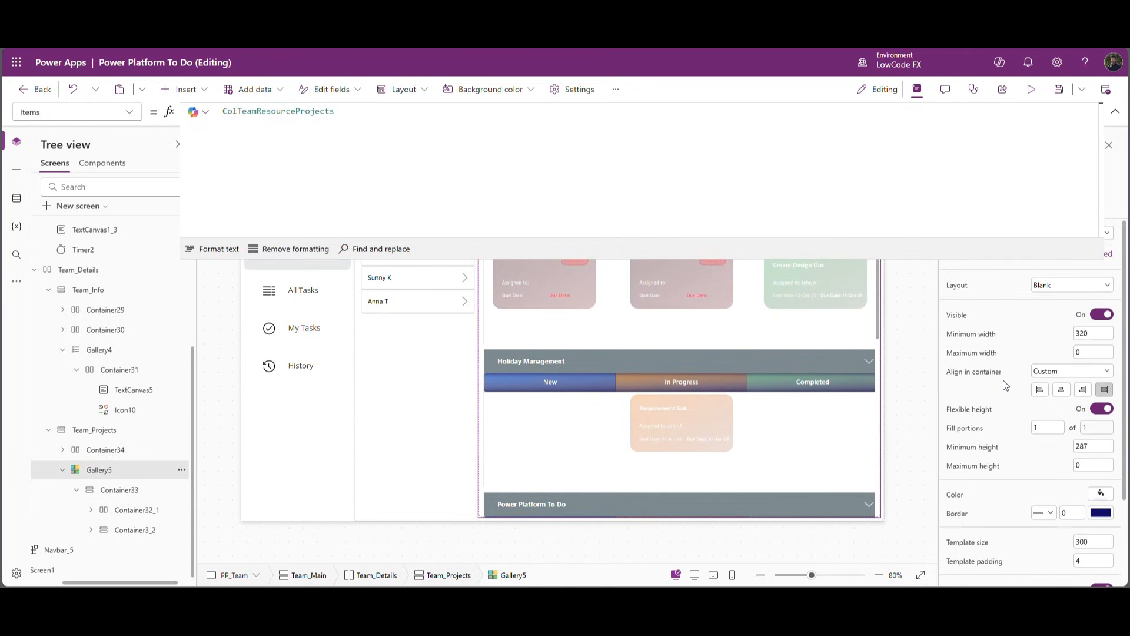
pyautogui.scroll(-2, 1006, 385)
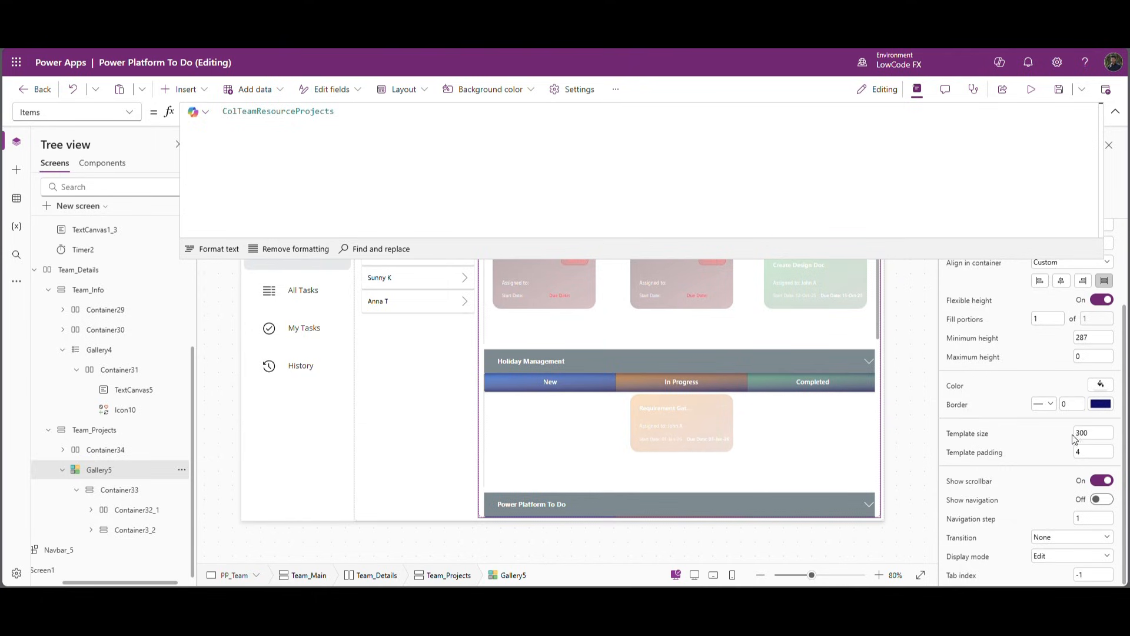
# Step: Replace Container33's Height formula with an empty With() function spread over several lines
pyautogui.click(119, 490)
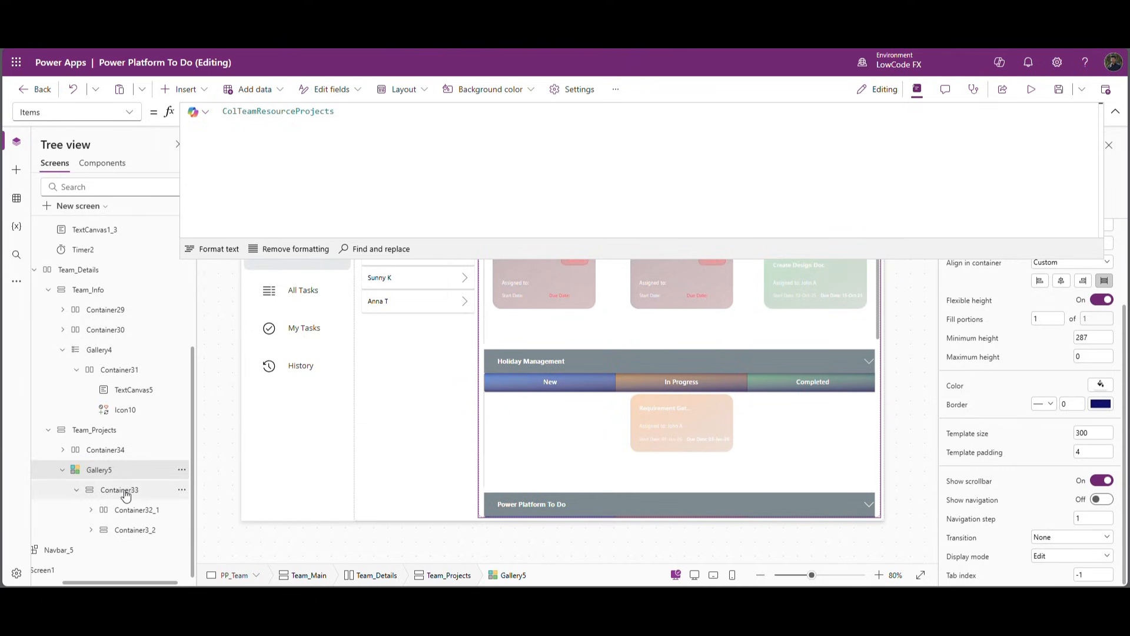
pyautogui.click(427, 170)
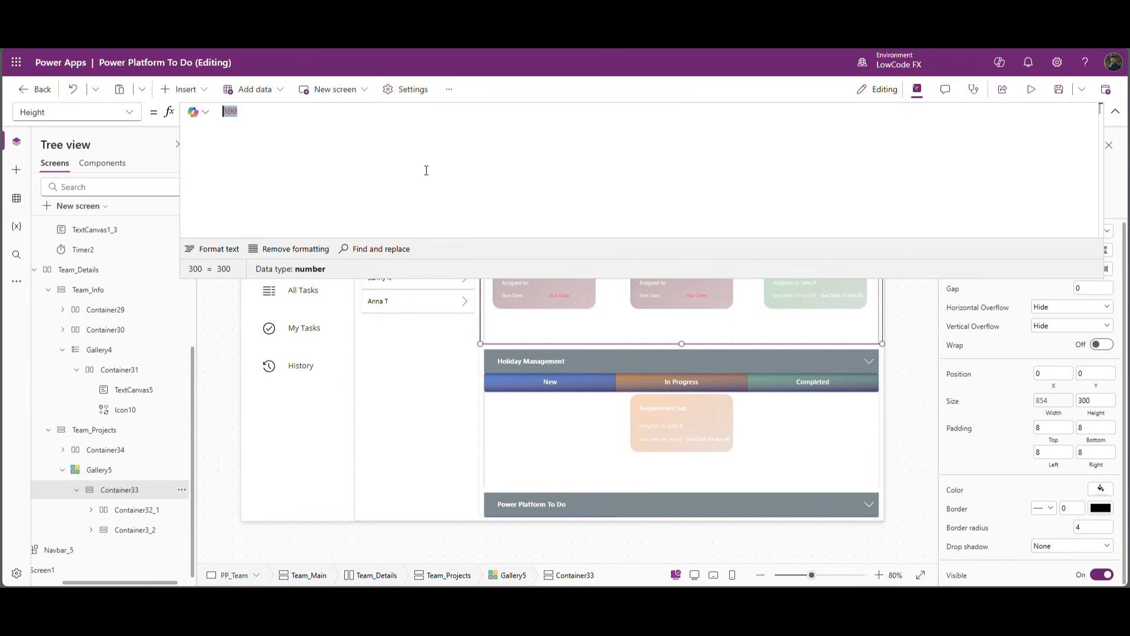
pyautogui.press('BackSpace')
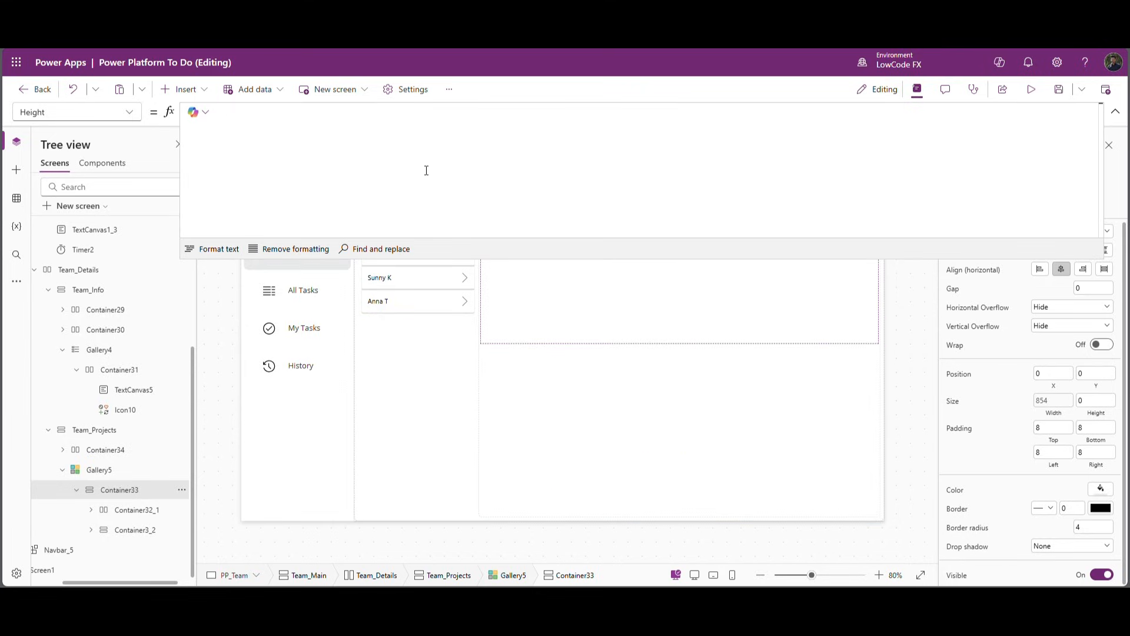
pyautogui.write('With(')
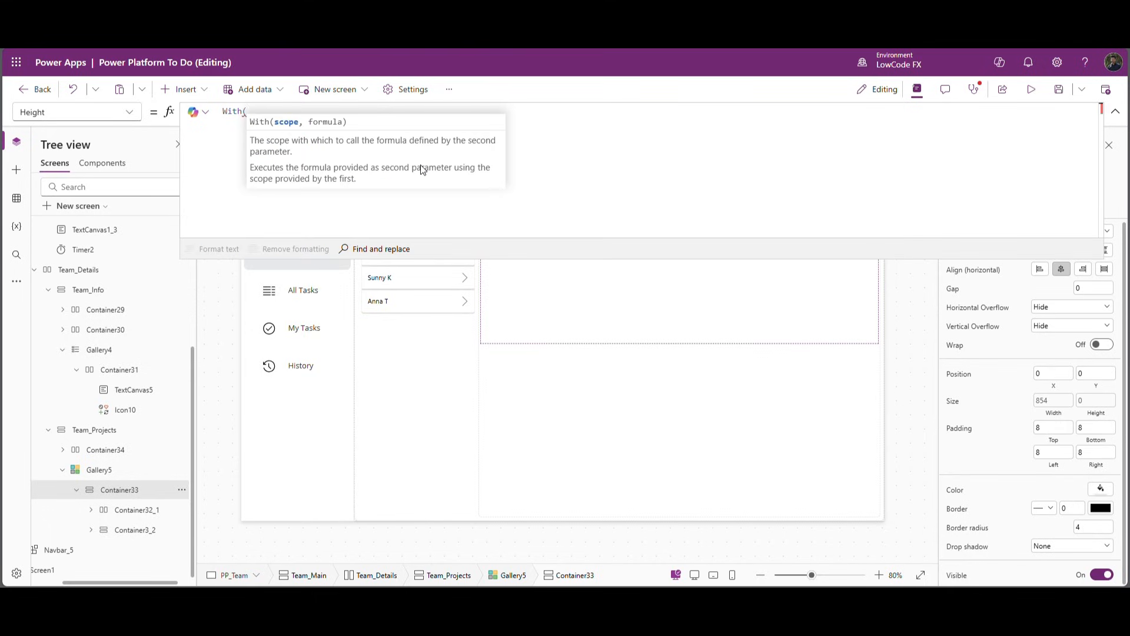
pyautogui.hotkey('shift', 'Return')
pyautogui.hotkey('shift', 'Return')
pyautogui.hotkey('shift', 'Return')
pyautogui.press('Up')
pyautogui.press('Up')
pyautogui.press('Up')
pyautogui.press('Up')
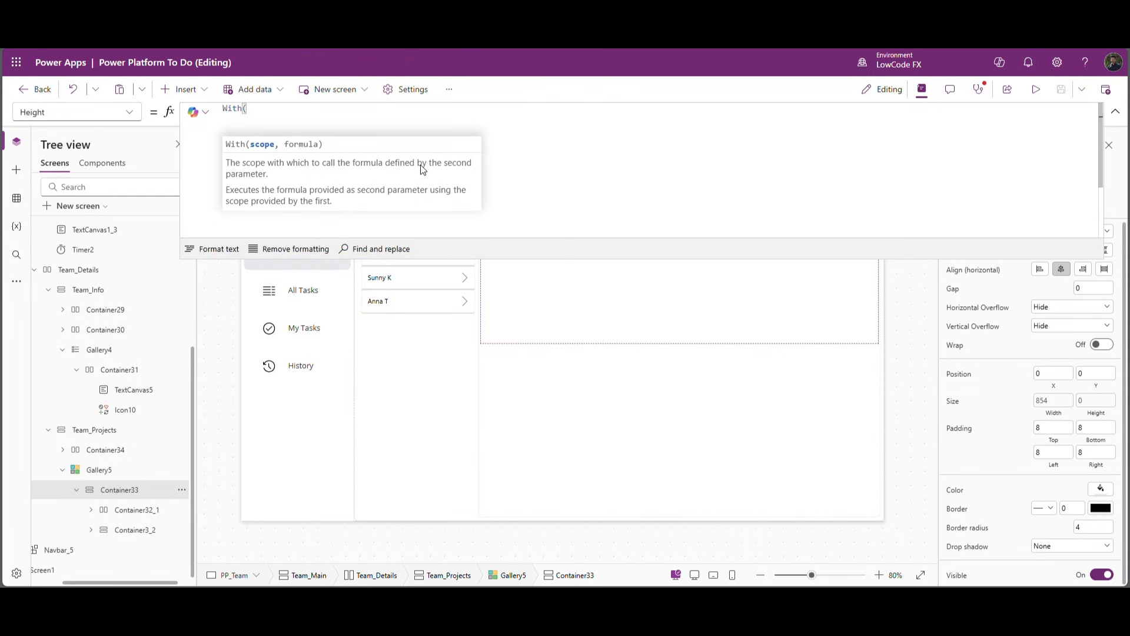
# Step: Add an empty multi-line record {} followed by a comma as the With function's first argument
pyautogui.press('Up')
pyautogui.write('{')
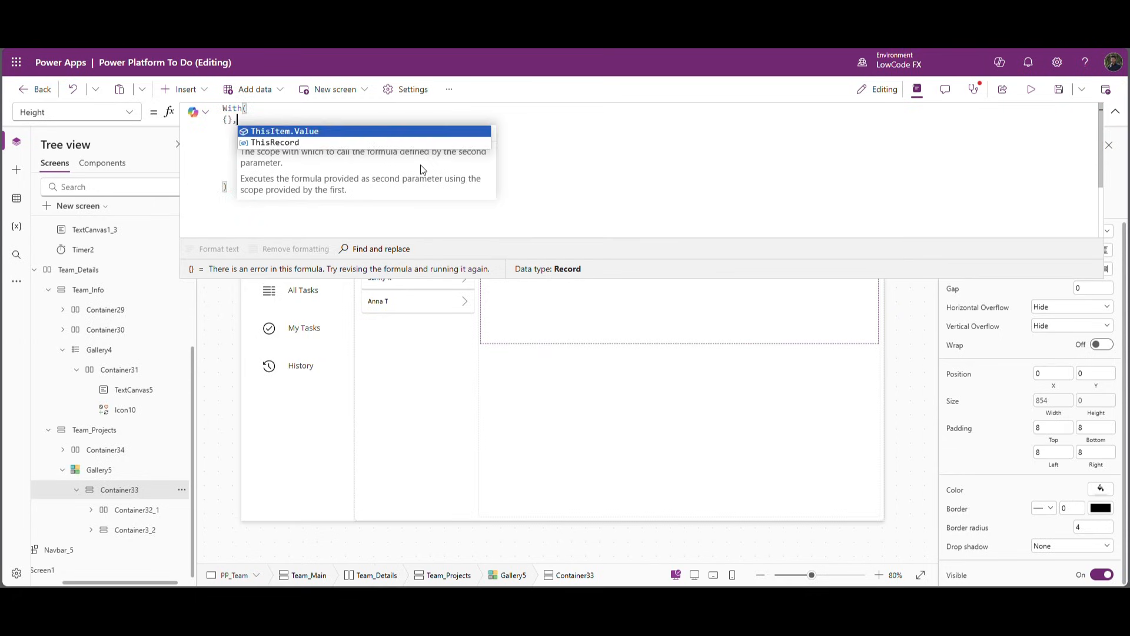
pyautogui.hotkey('shift', 'Return')
pyautogui.hotkey('shift', 'Return')
pyautogui.hotkey('shift', 'Return')
pyautogui.press('Up')
pyautogui.press('Up')
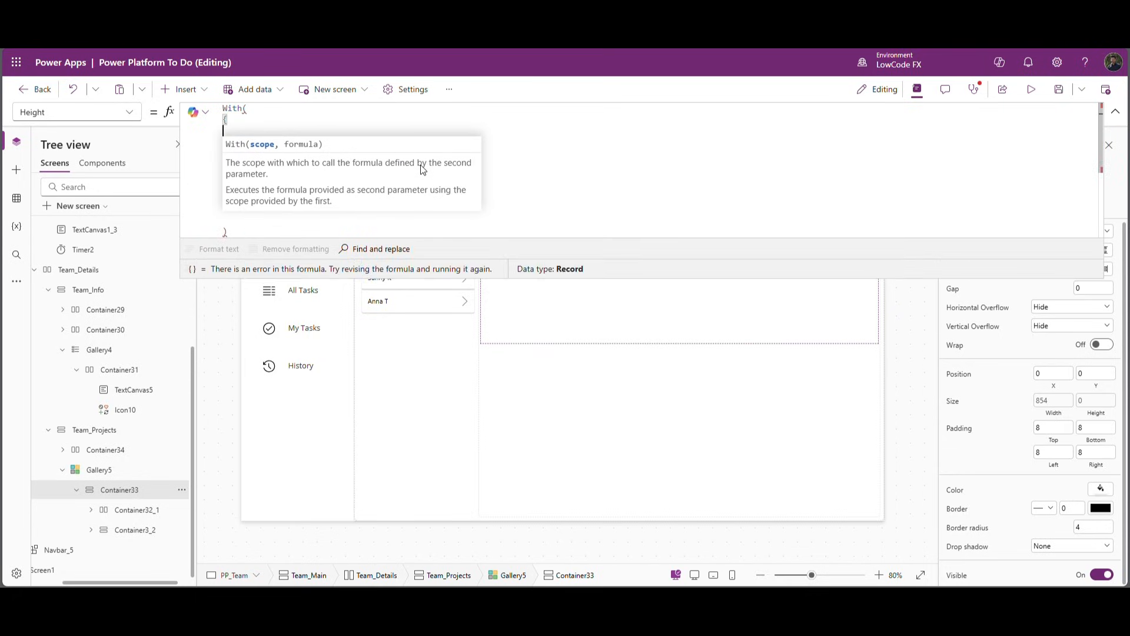
# Step: Define Base:50 as the record's first entry, checking the height of the header container Container32_1 for the value
pyautogui.write('Base')
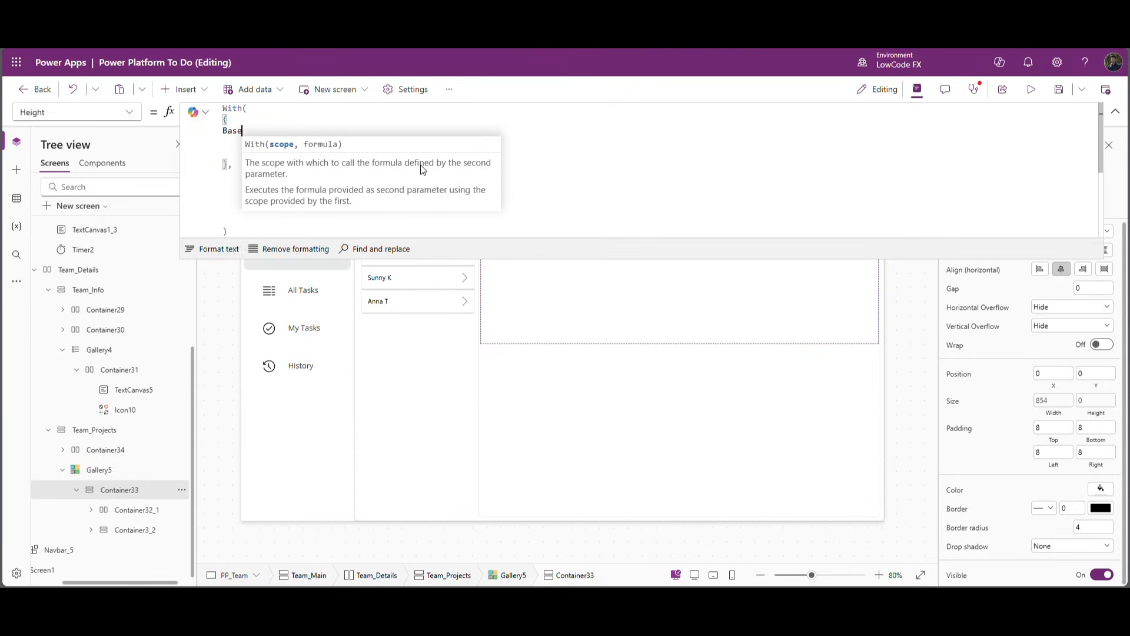
pyautogui.write(':')
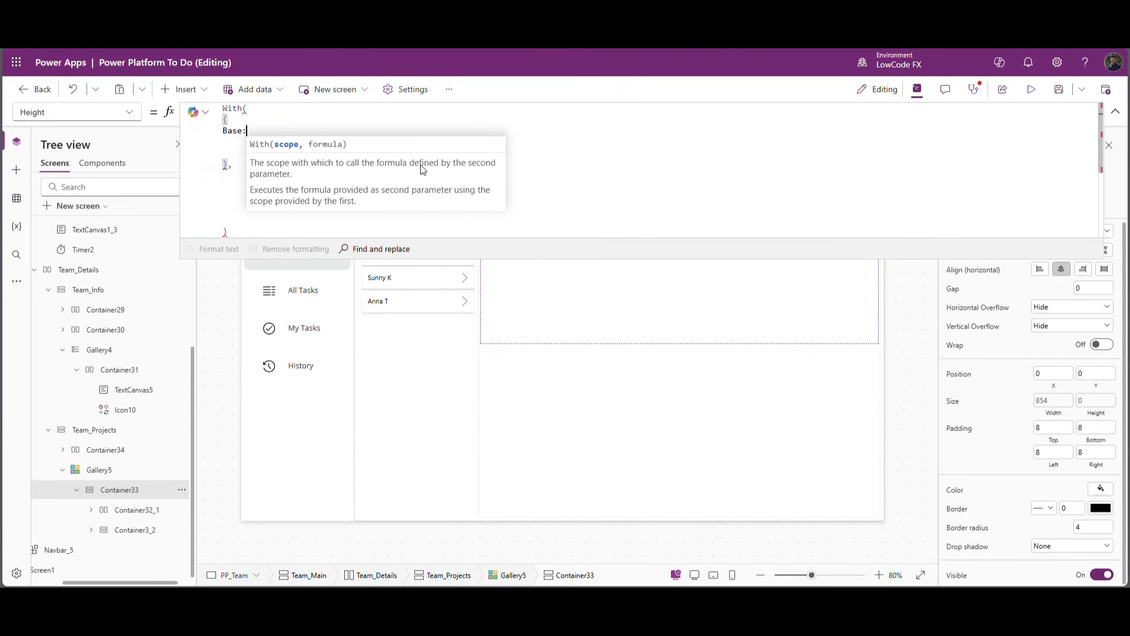
pyautogui.click(147, 509)
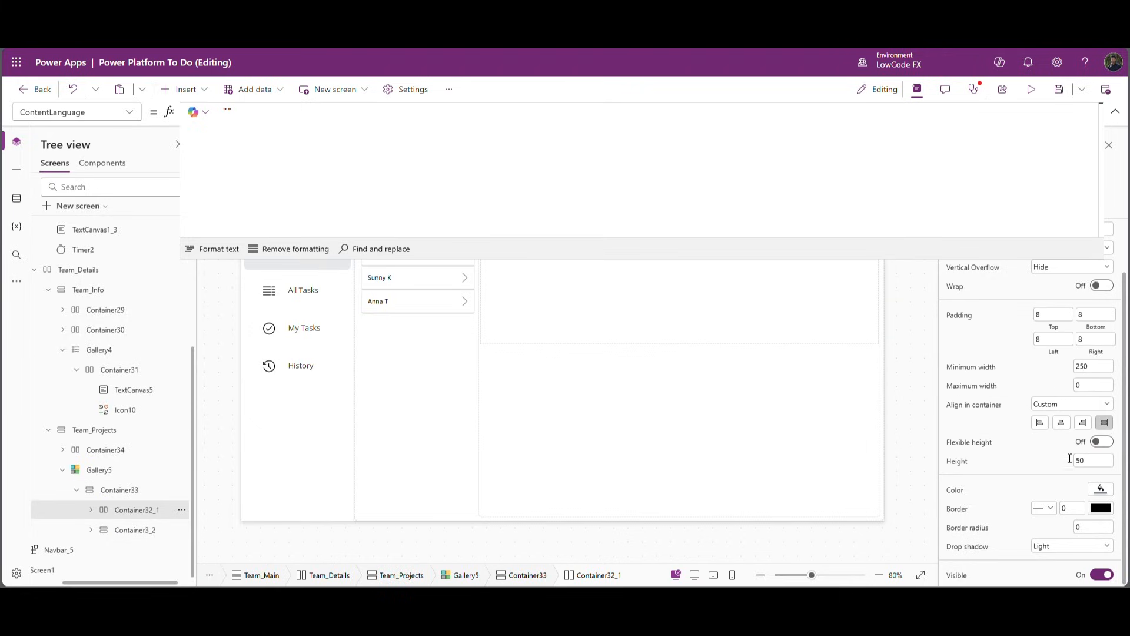
pyautogui.click(128, 492)
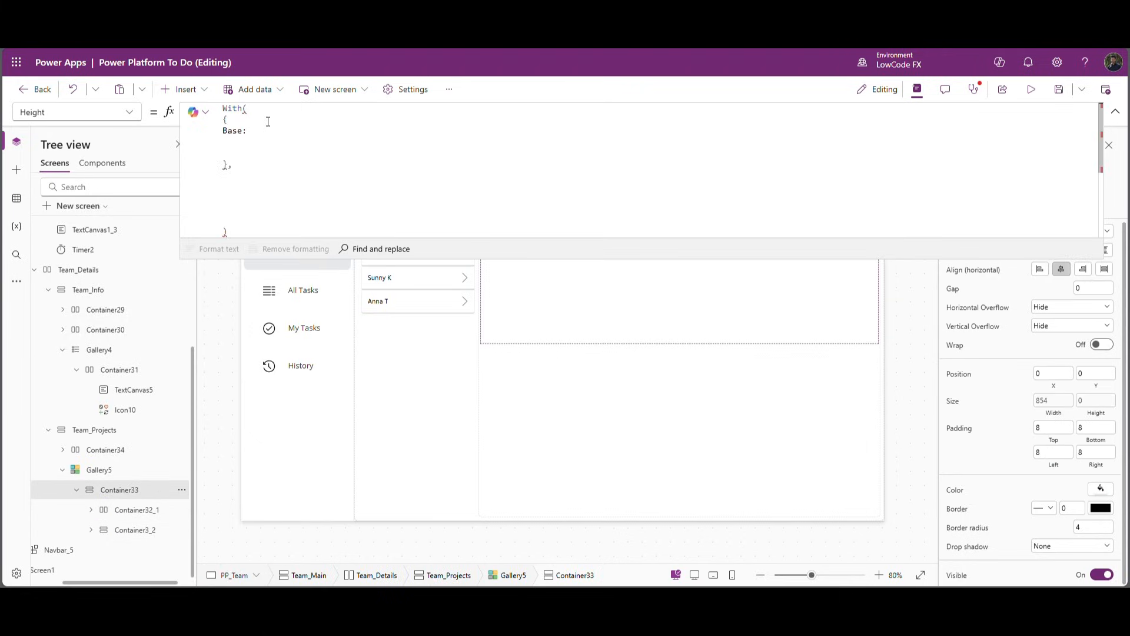
pyautogui.write('0, ')
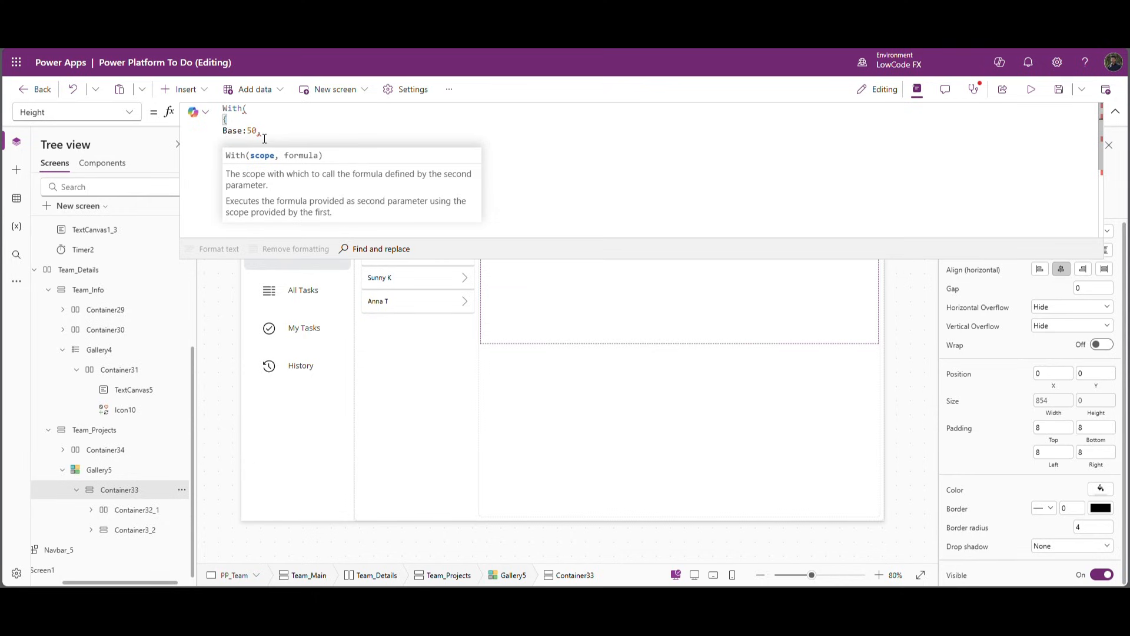
# Step: Add the entry MaxHeight:Parent.Height, to the With record below Base
pyautogui.write('Max')
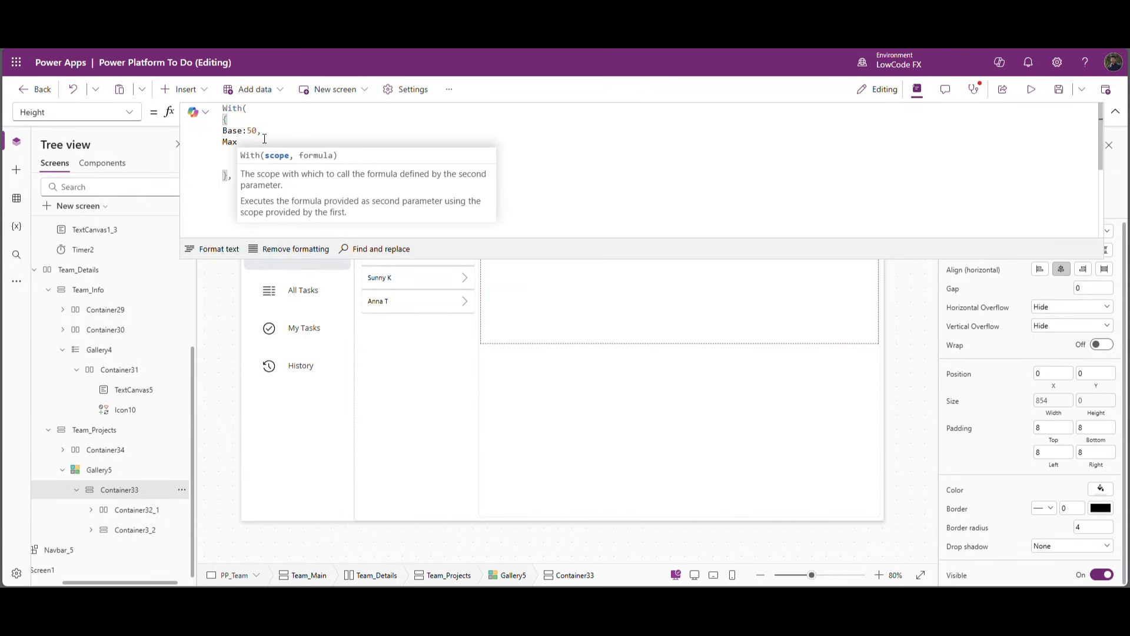
pyautogui.write('Height')
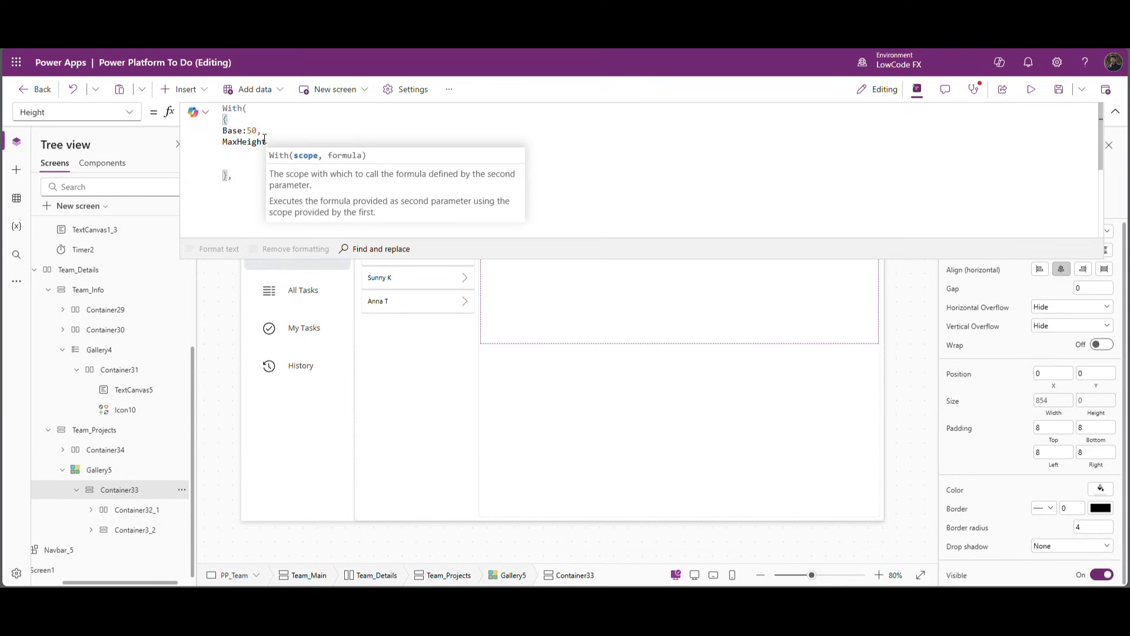
pyautogui.write(':')
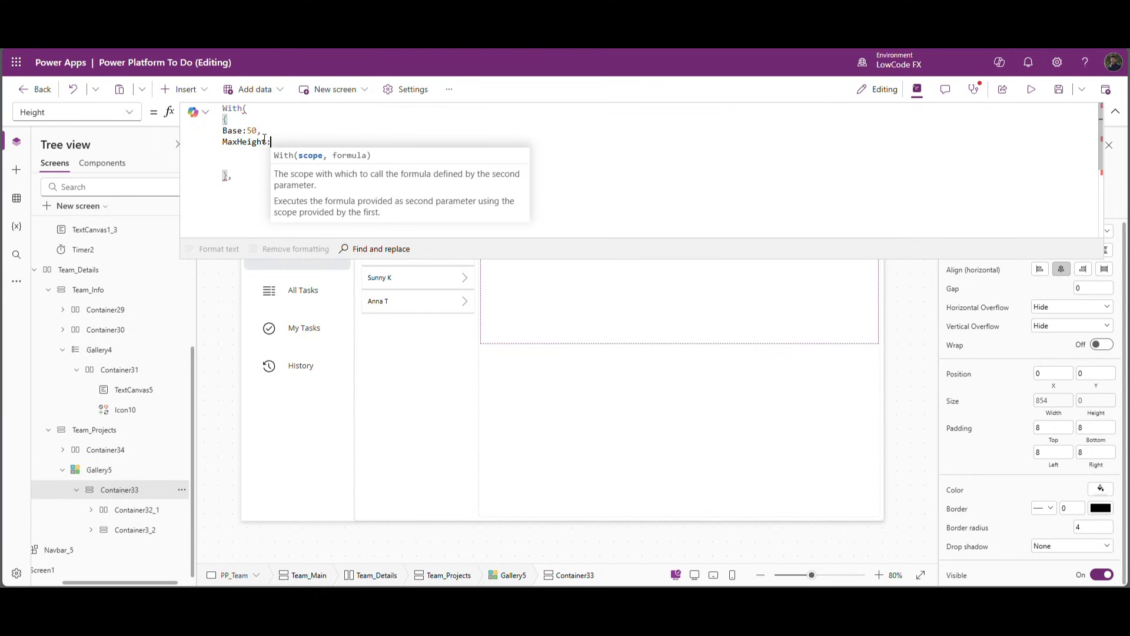
pyautogui.write('Parent.Height')
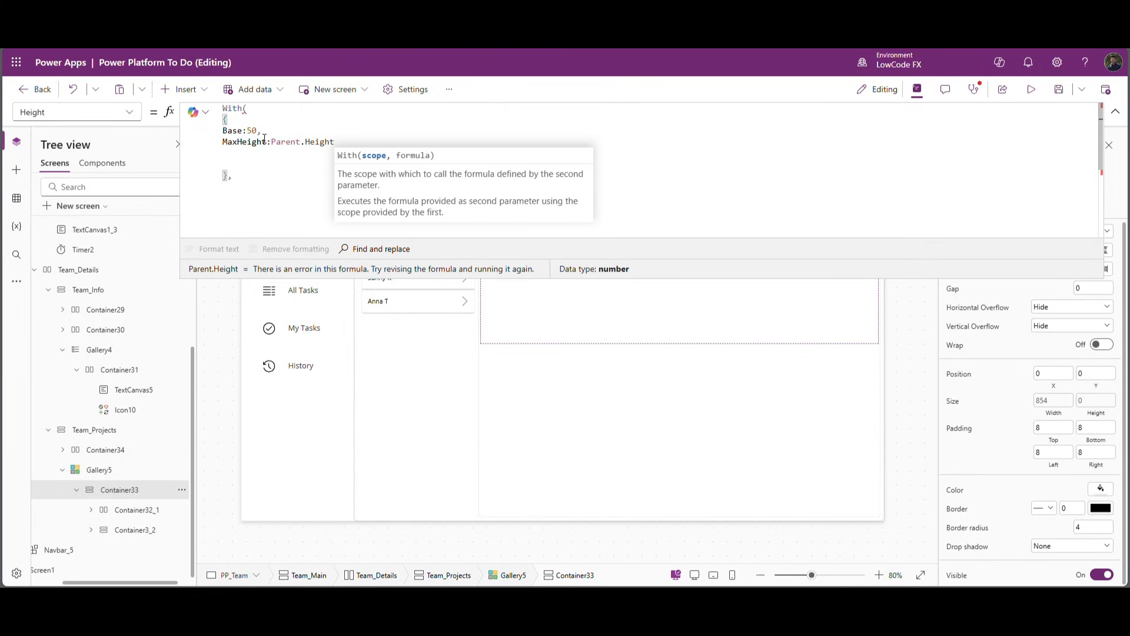
pyautogui.write(',')
# Step: Start a Progress entry with Timer2.Value / on a new line below MaxHeight in the With record
pyautogui.hotkey('shift', 'Return')
pyautogui.write('Progre')
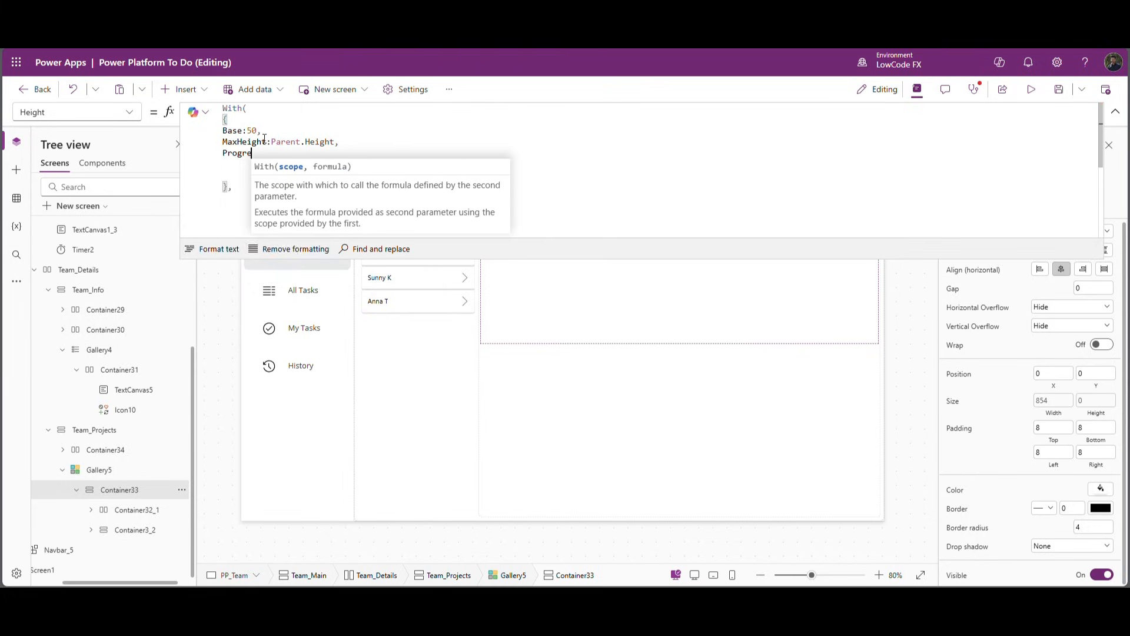
pyautogui.write('ss:')
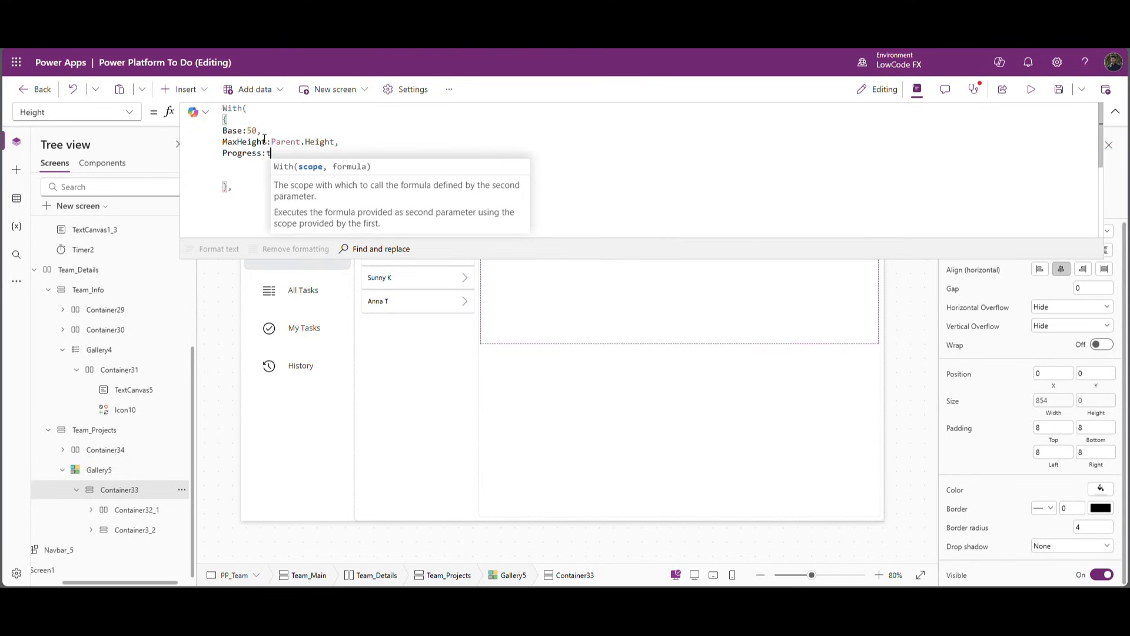
pyautogui.write('Timer2')
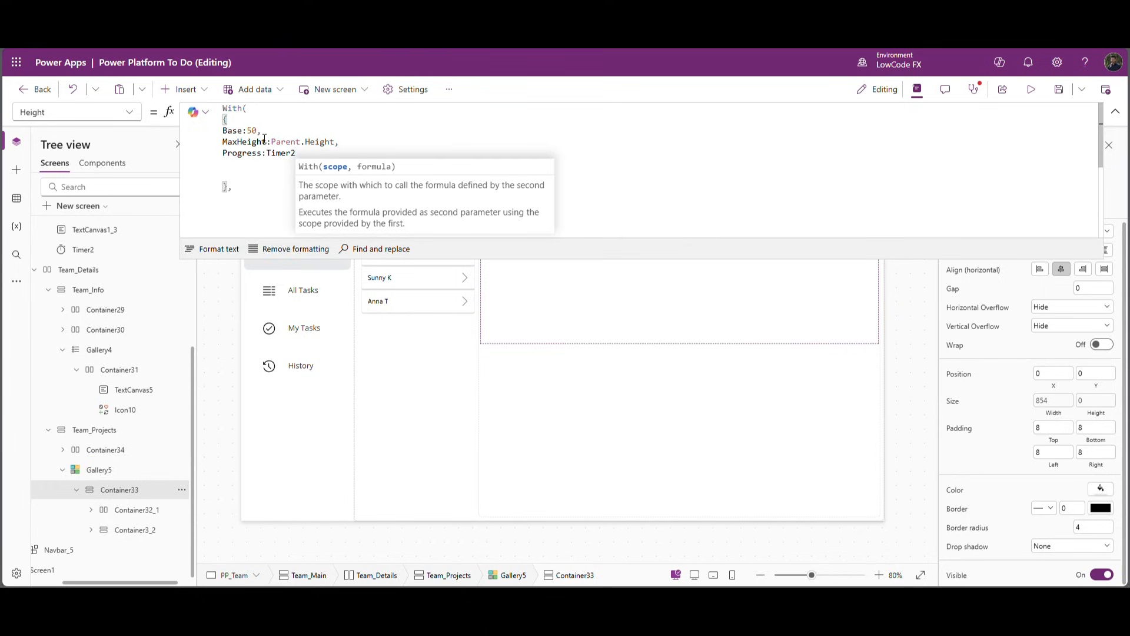
pyautogui.write('.')
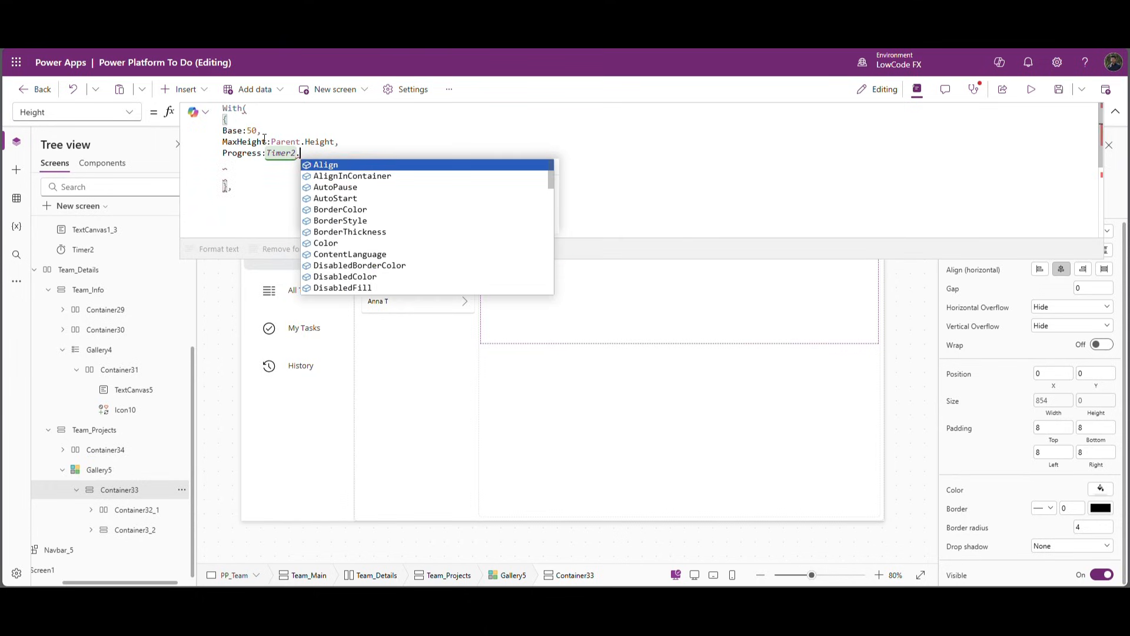
pyautogui.write('Value ')
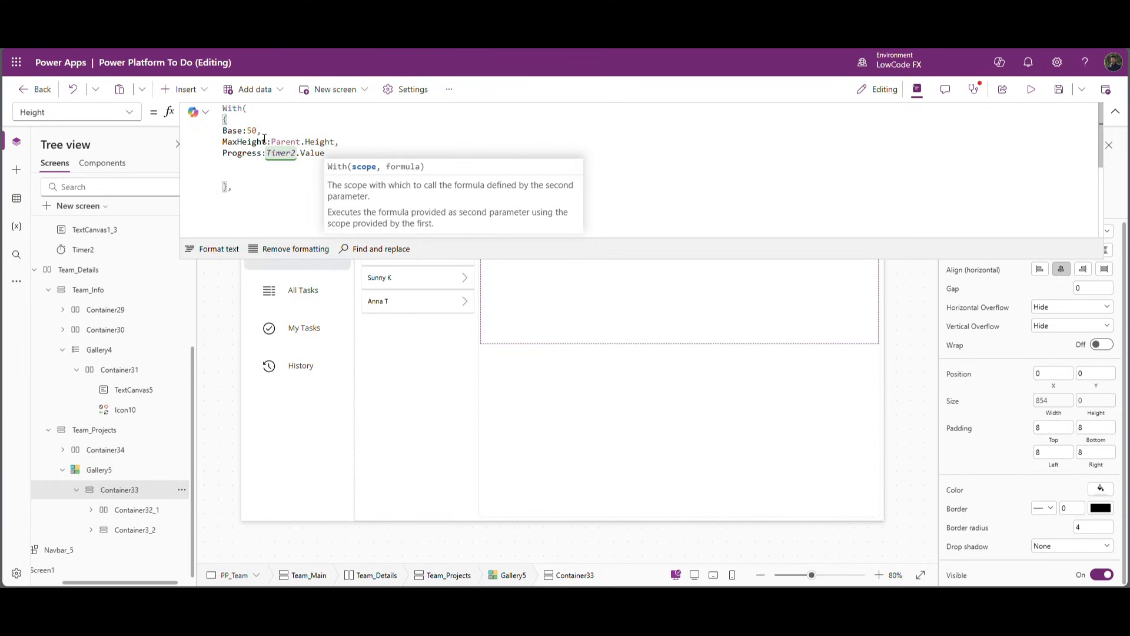
pyautogui.write('/')
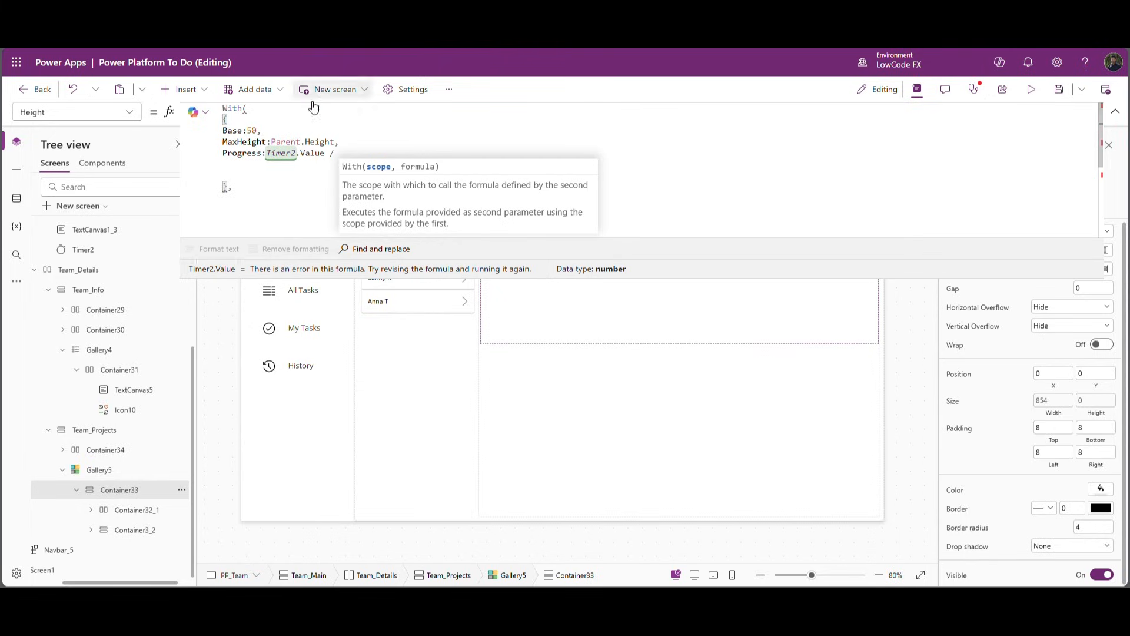
# Step: Complete the Progress entry with Timer2.Duration as divisor and remove the blank lines before the record's closing brace
pyautogui.moveTo(325, 156); pyautogui.dragTo(270, 160)
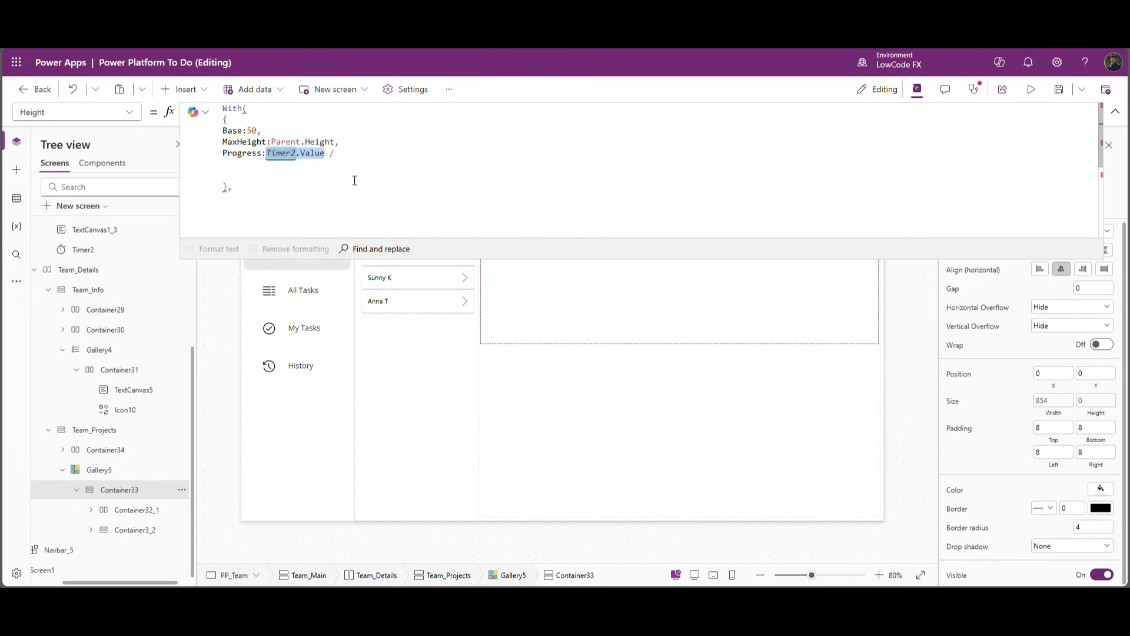
pyautogui.hotkey('ctrl', 'c')
pyautogui.click(353, 156)
pyautogui.hotkey('ctrl', 'v')
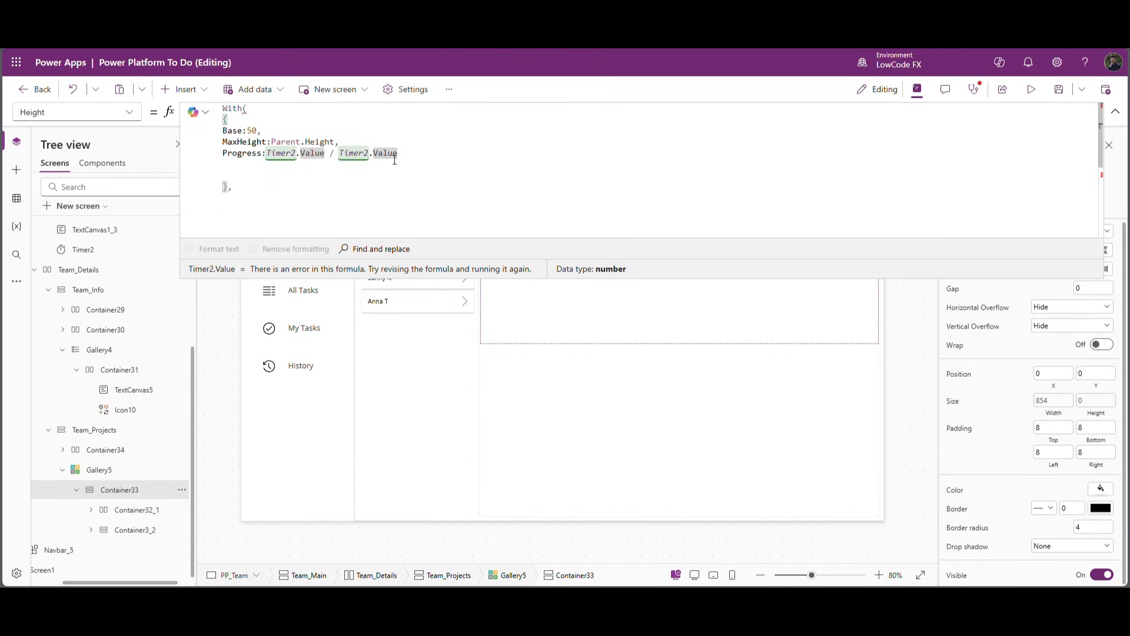
pyautogui.doubleClick(389, 154)
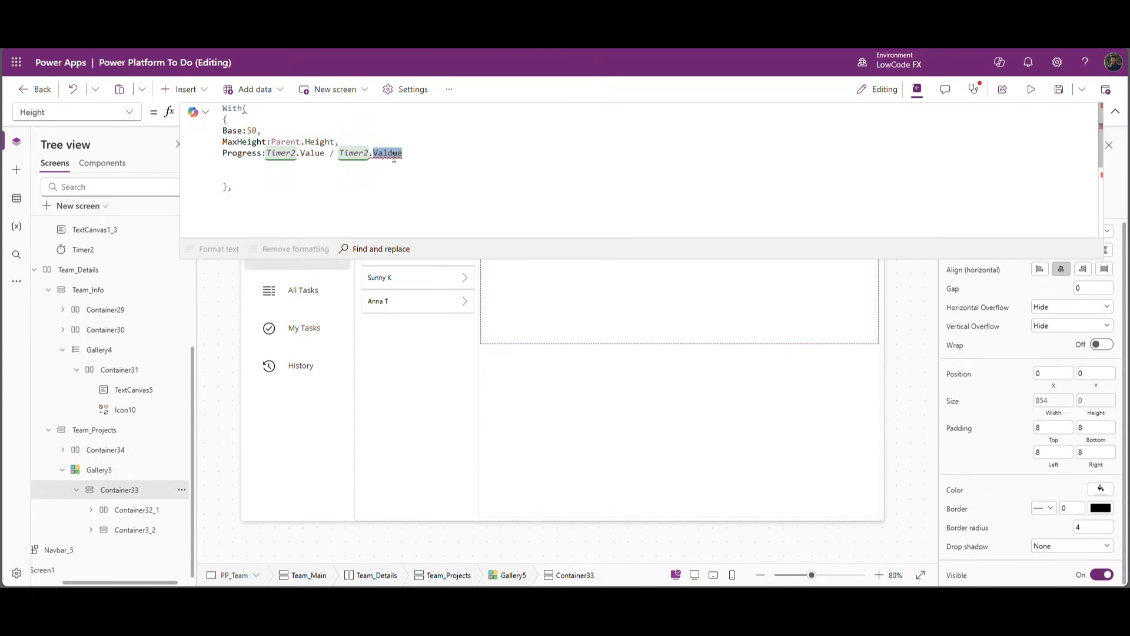
pyautogui.write('d')
pyautogui.click(404, 165)
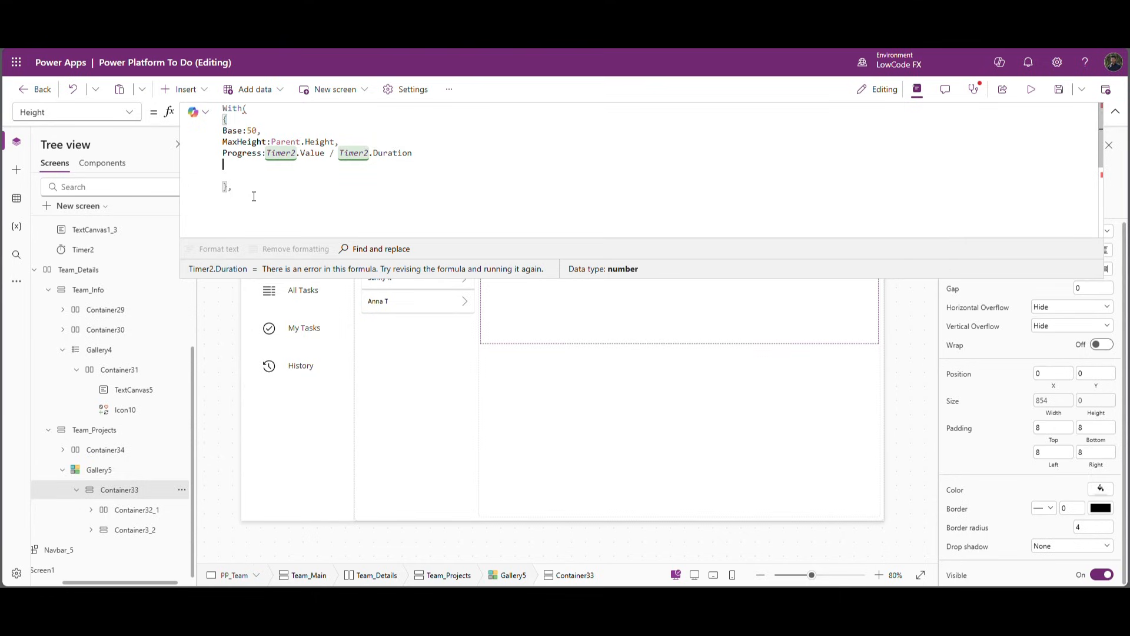
pyautogui.press('BackSpace')
pyautogui.press('BackSpace')
# Step: Enlarge the formula editor and add blank lines below the record for the With function's second argument
pyautogui.moveTo(413, 161); pyautogui.dragTo(244, 135)
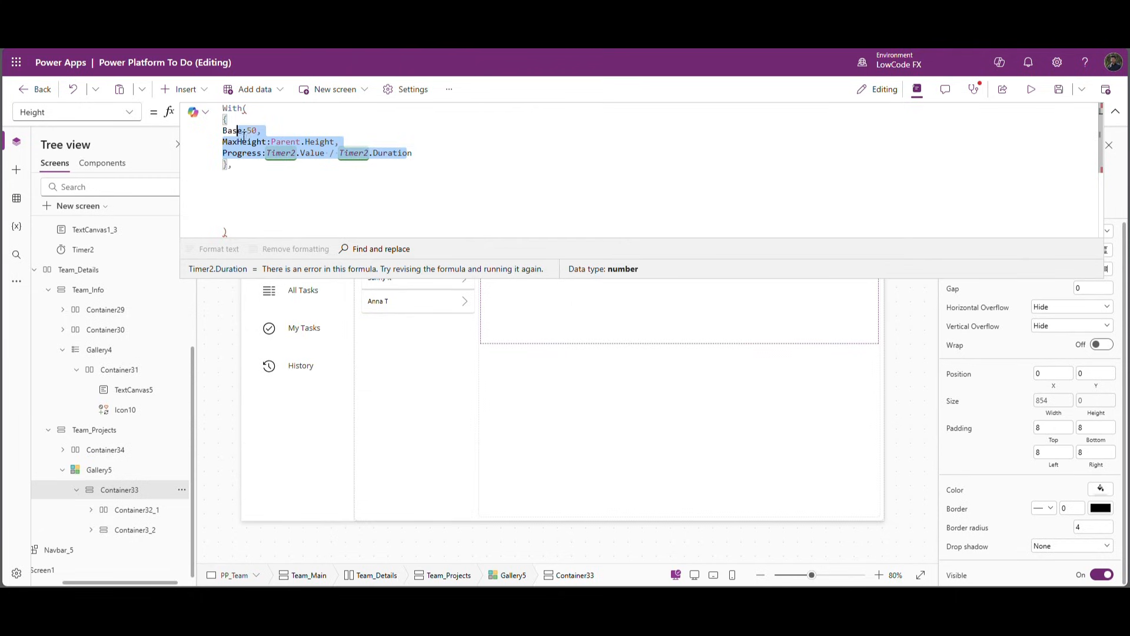
pyautogui.click(263, 180)
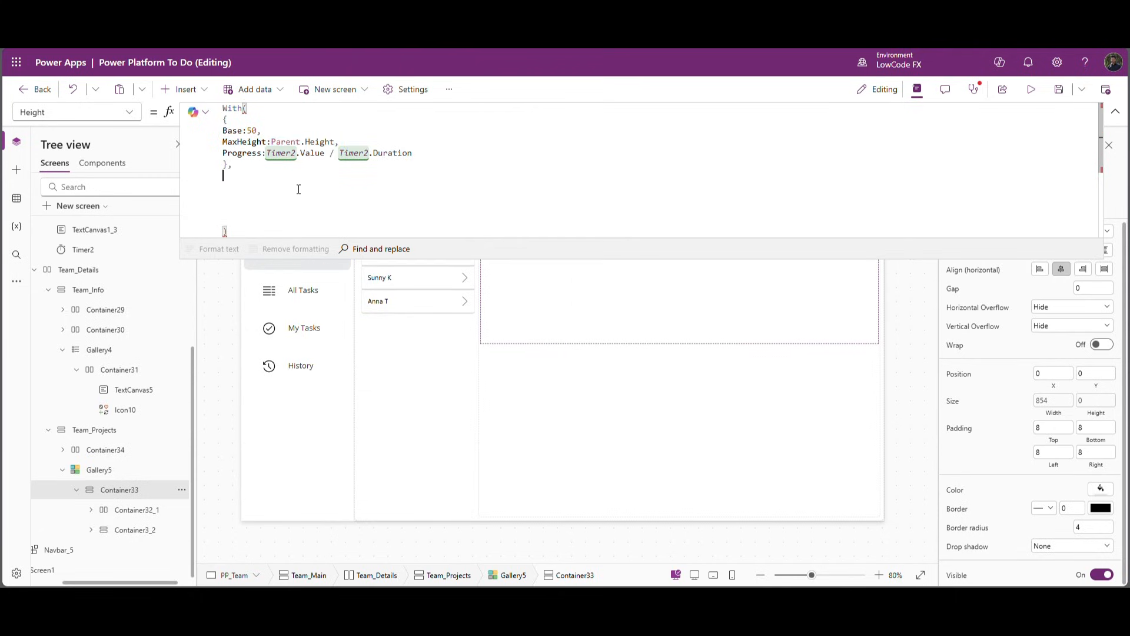
pyautogui.moveTo(257, 258); pyautogui.dragTo(229, 405)
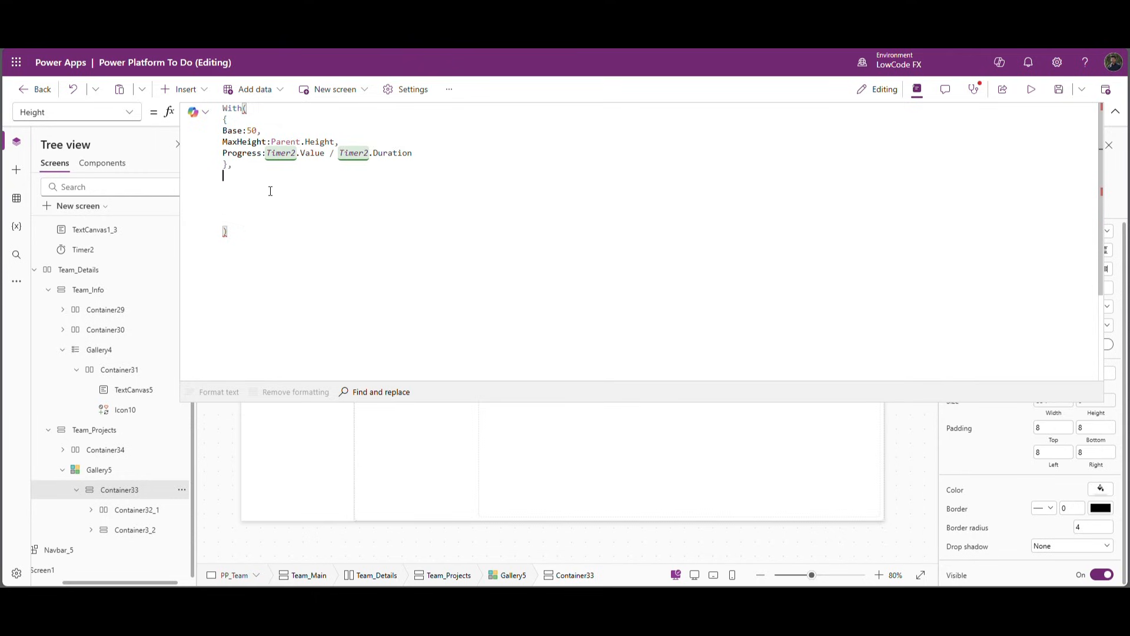
pyautogui.press('Up')
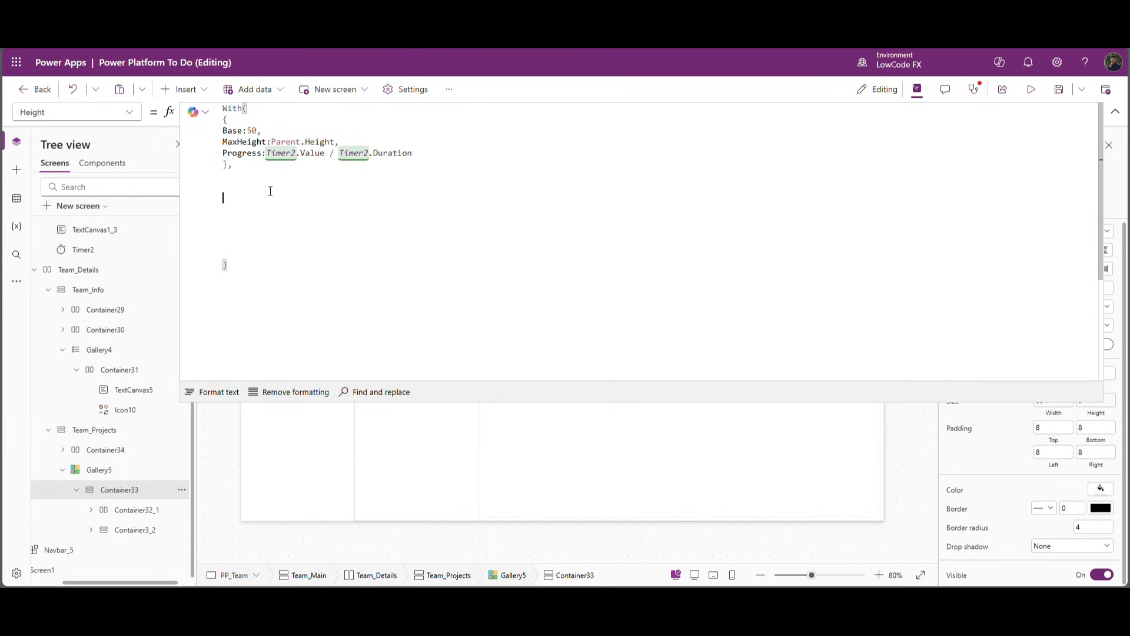
# Step: Begin the With function's second argument as an If with the condition VarteamProjectOpen.Current = ThisItem.Value
pyautogui.write('if')
pyautogui.press('Tab')
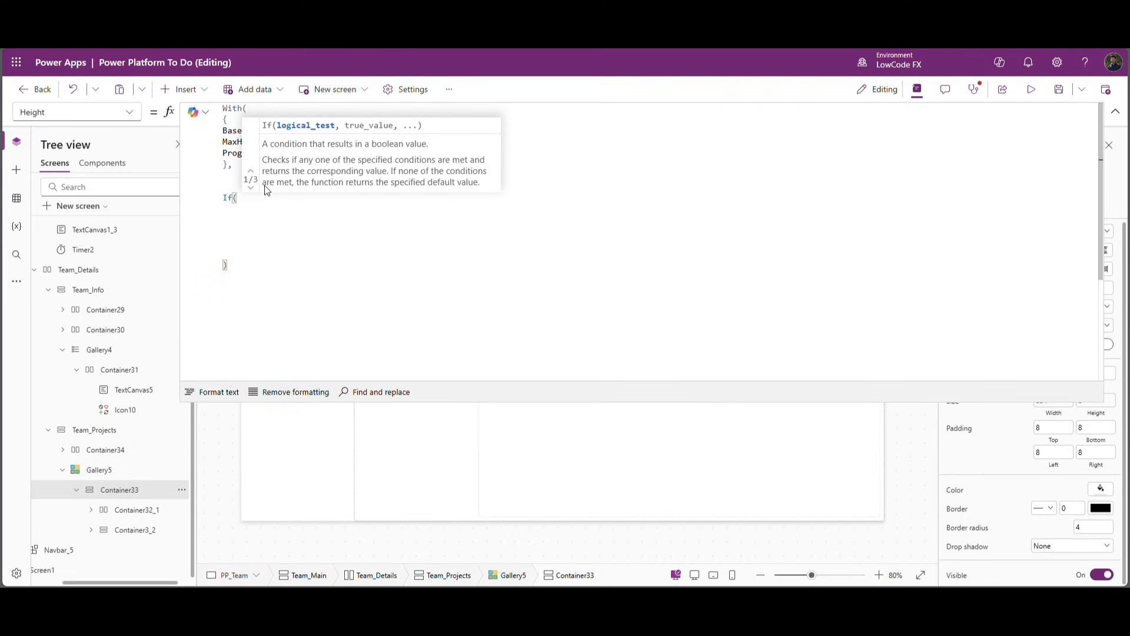
pyautogui.write('Varteam')
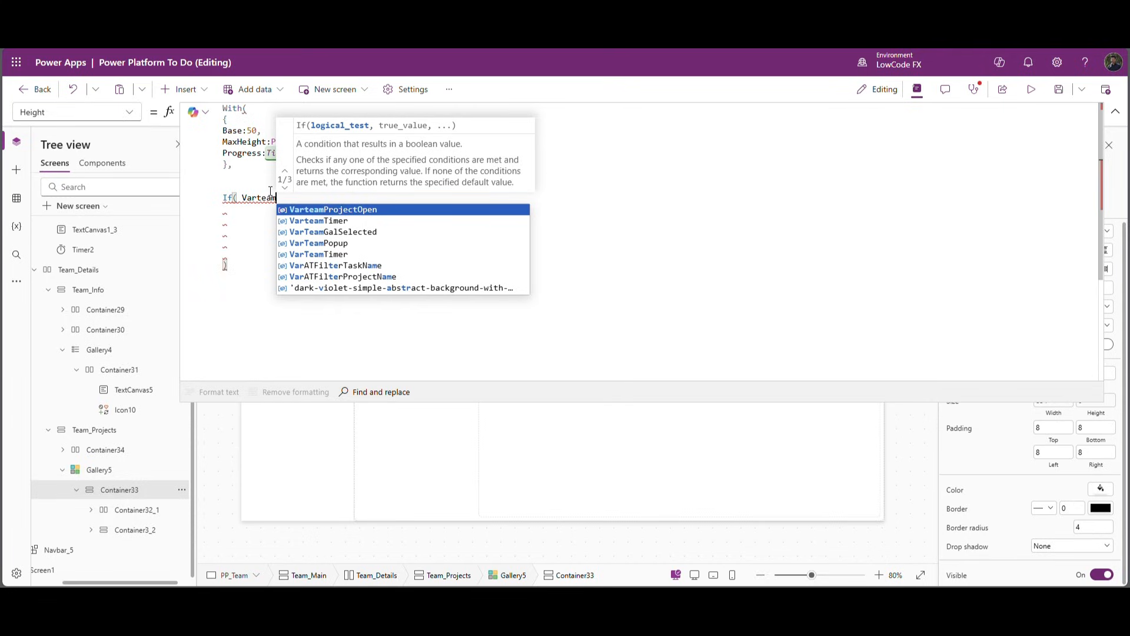
pyautogui.press('Tab')
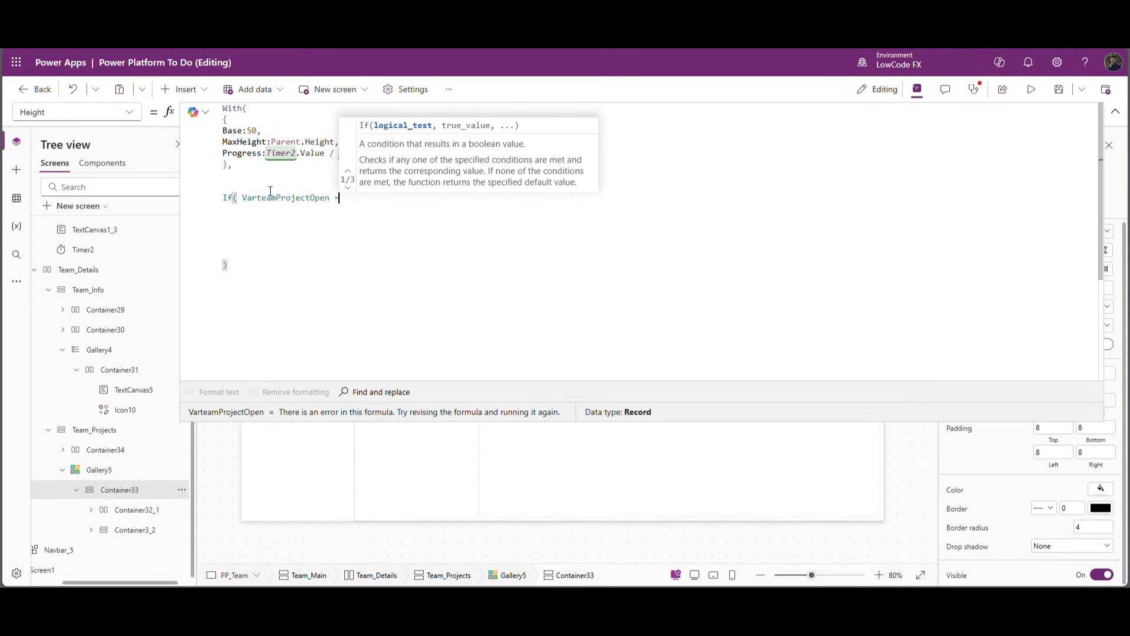
pyautogui.press('BackSpace')
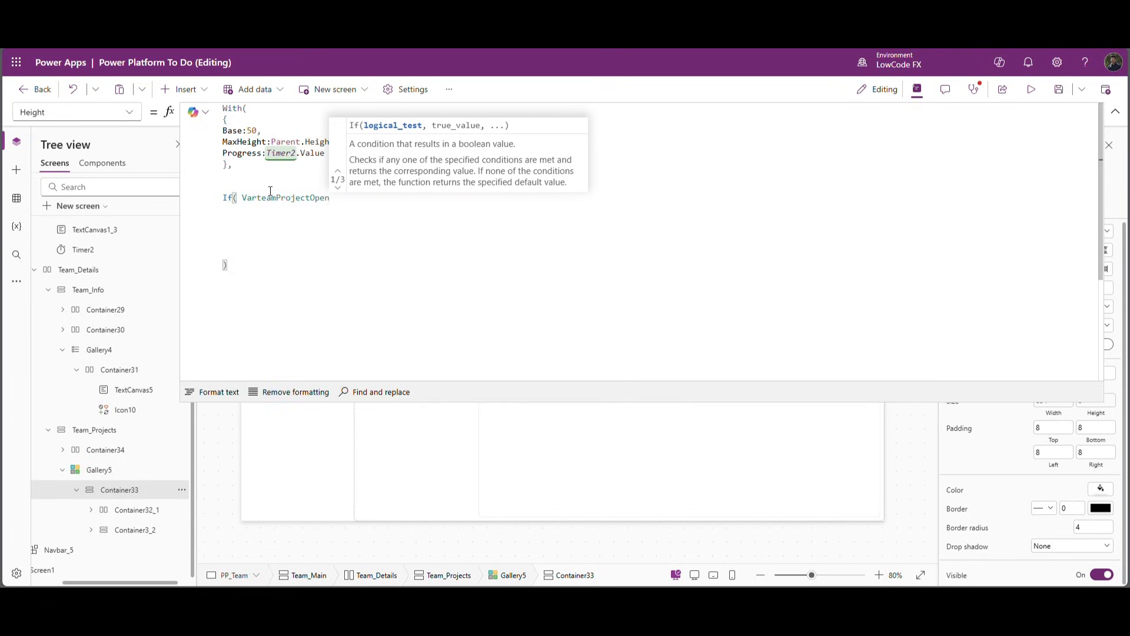
pyautogui.write('.cu')
pyautogui.press('Tab')
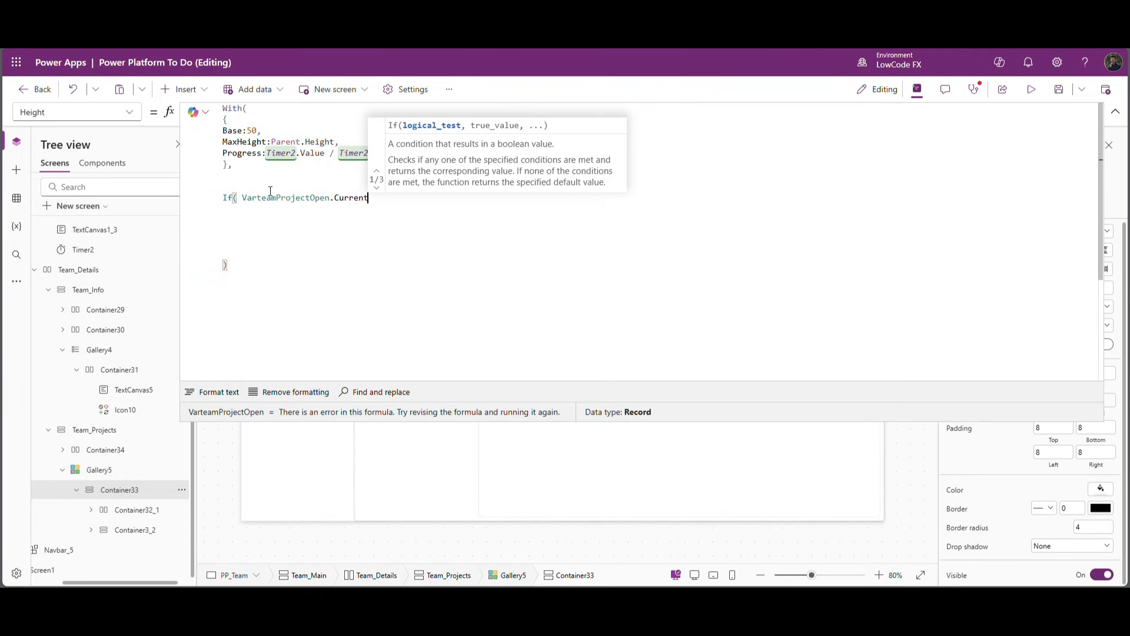
pyautogui.write('= thi')
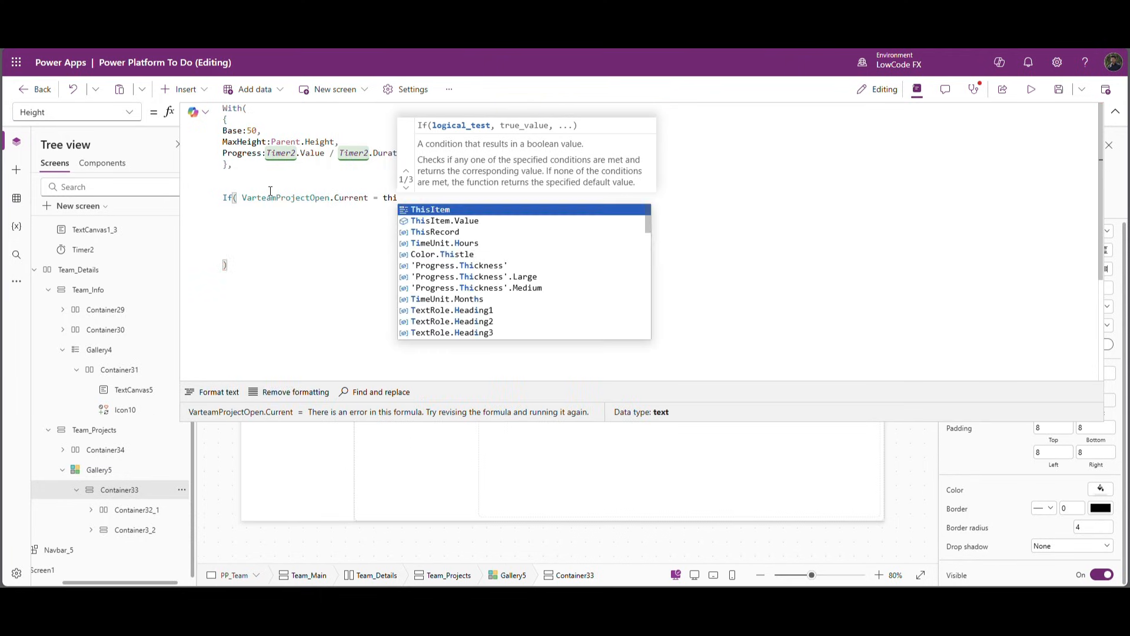
pyautogui.press('Down')
pyautogui.press('Tab')
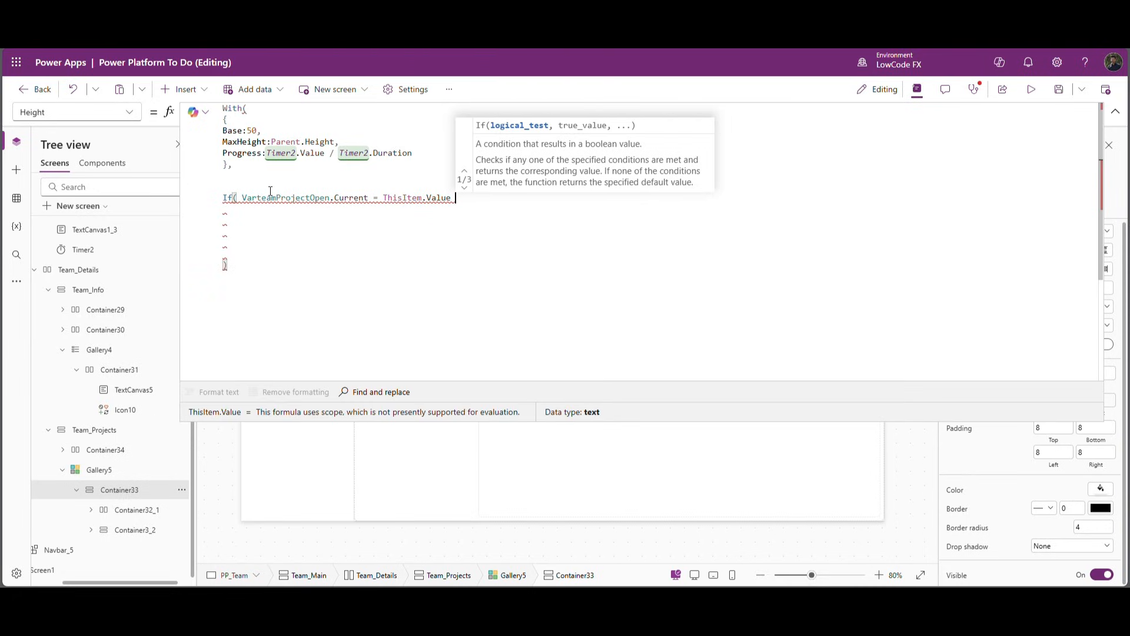
# Step: End the If condition with a comma and open a nested If( two lines below it
pyautogui.write(',')
pyautogui.press('Tab')
pyautogui.press('BackSpace')
pyautogui.press('BackSpace')
pyautogui.press('BackSpace')
pyautogui.press('BackSpace')
pyautogui.press('Return')
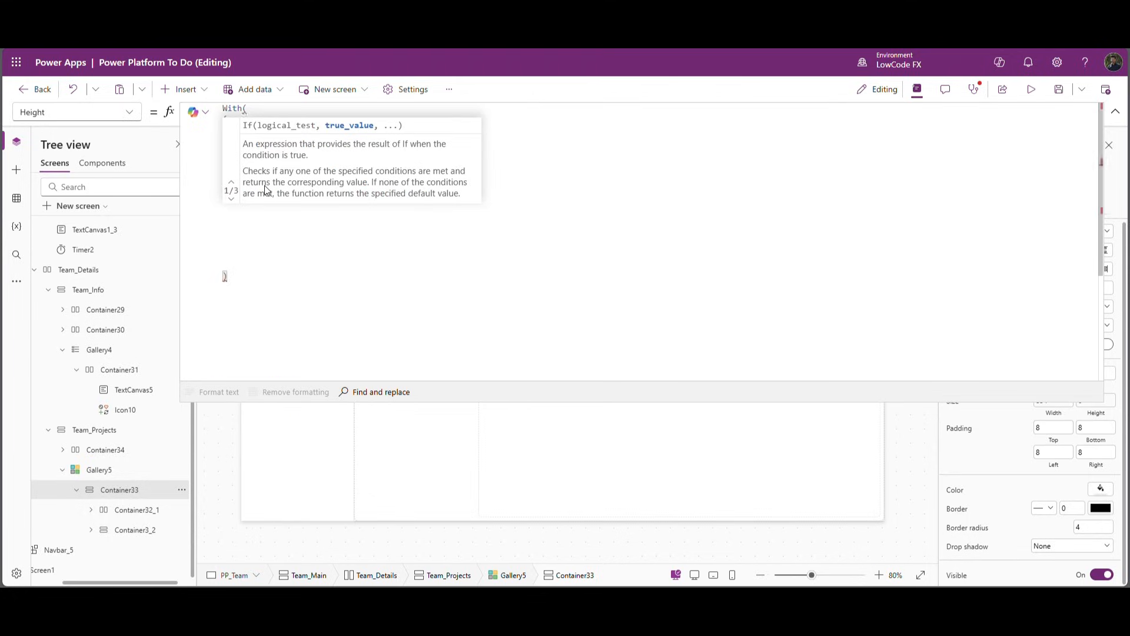
pyautogui.press('Return')
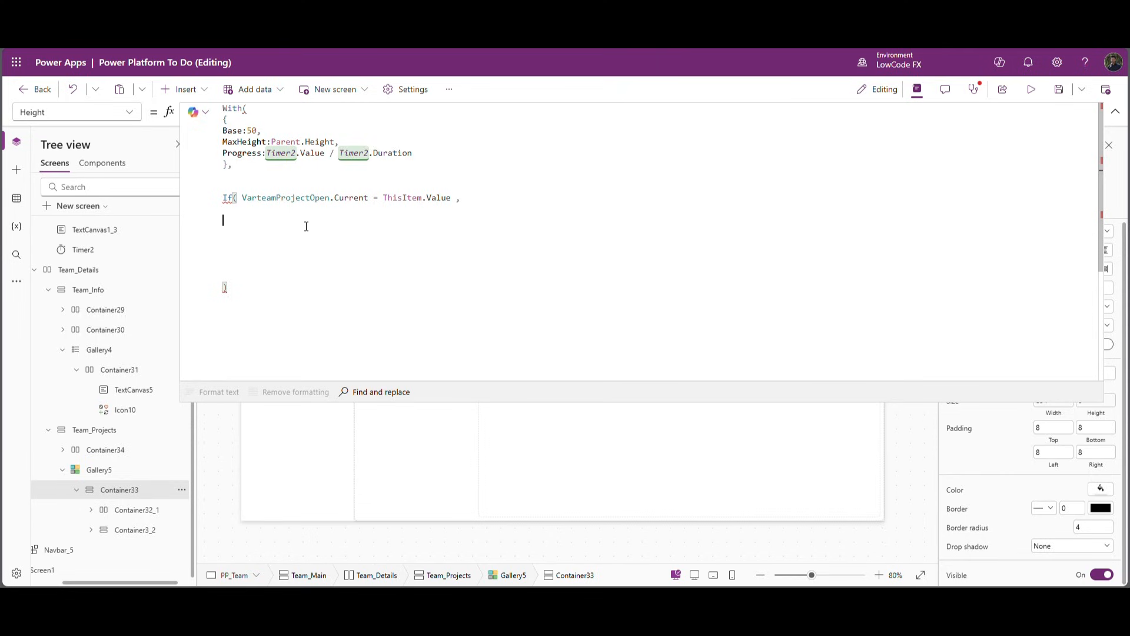
pyautogui.write('if(')
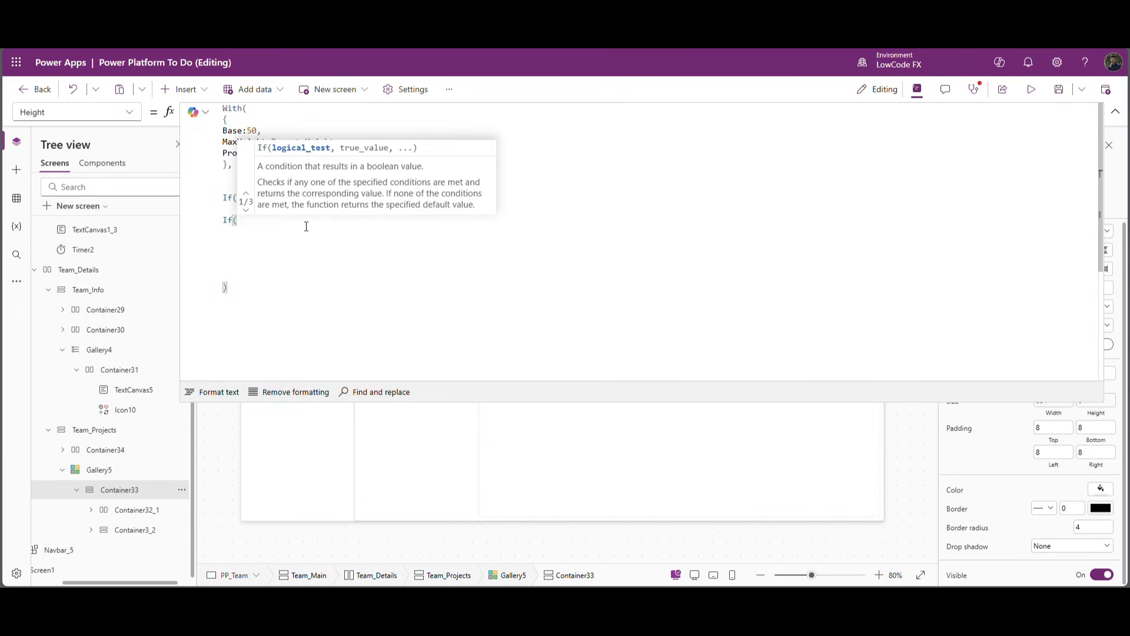
pyautogui.click(302, 280)
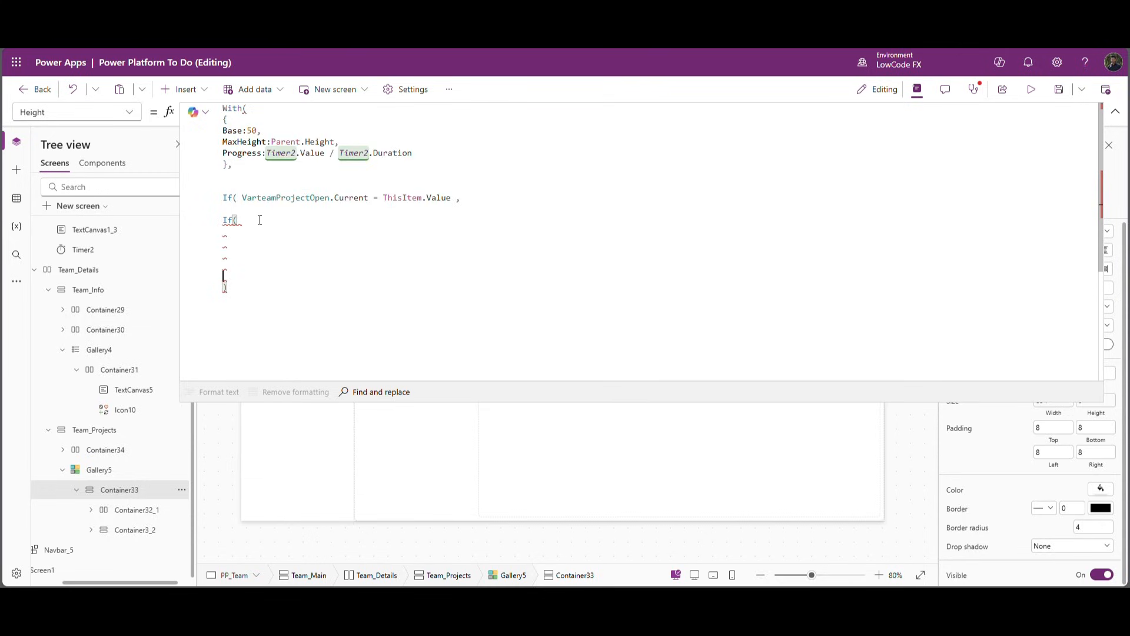
# Step: Enter Timer2.Value <10 followed by a comma as the nested If's condition, reusing Timer2.Value from the Progress entry
pyautogui.moveTo(276, 156); pyautogui.dragTo(331, 157)
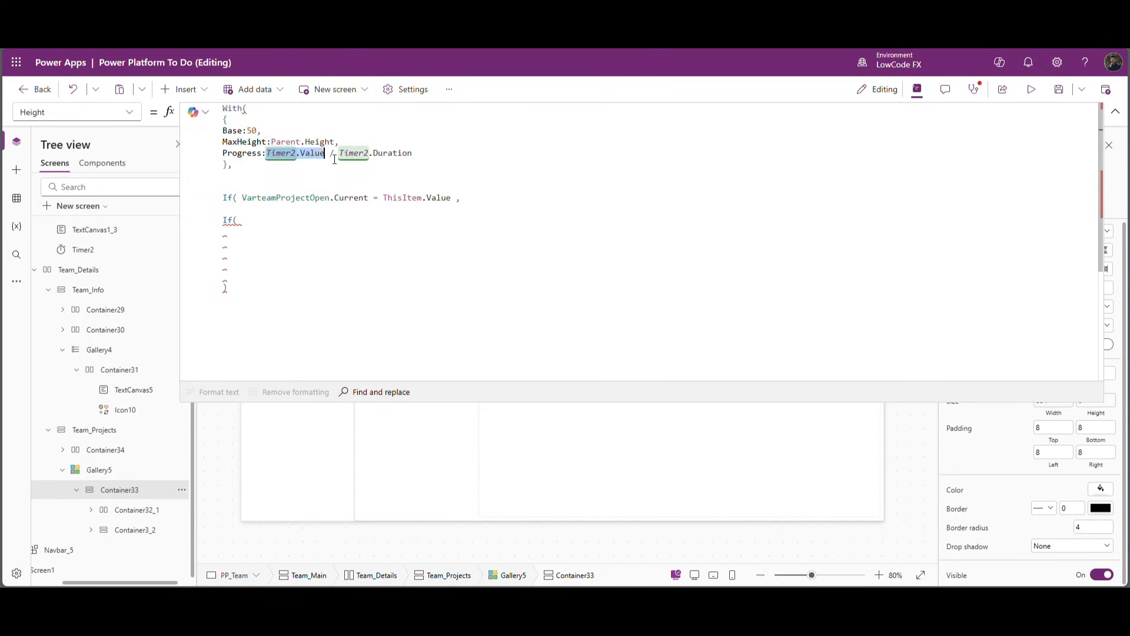
pyautogui.hotkey('ctrl', 'c')
pyautogui.click(312, 221)
pyautogui.hotkey('ctrl', 'v')
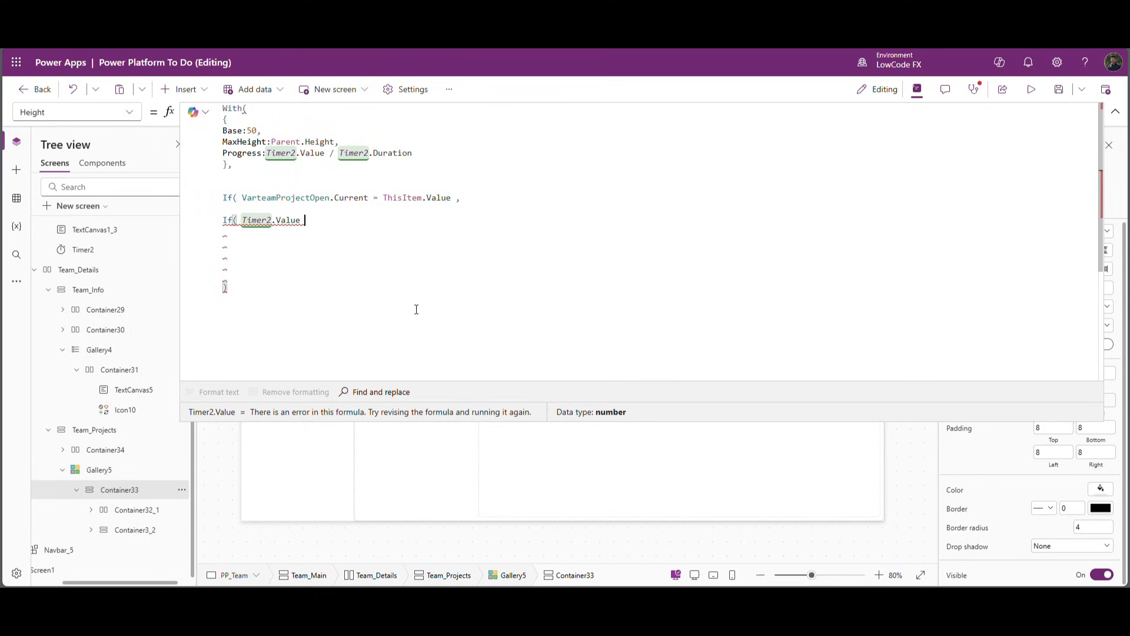
pyautogui.write('<')
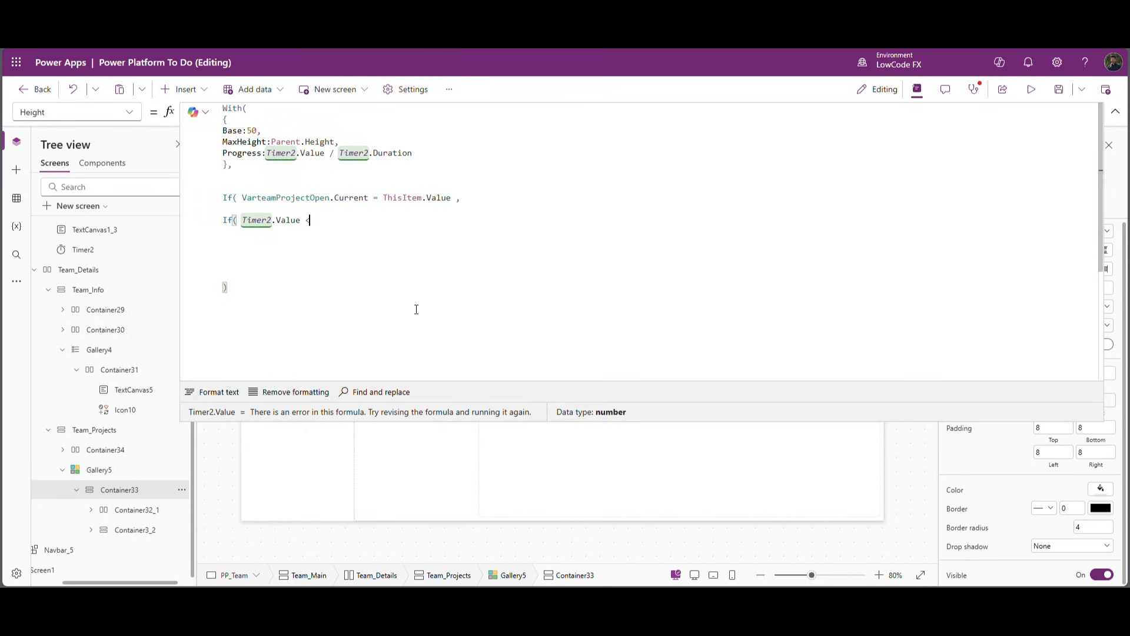
pyautogui.write('10,')
pyautogui.click(289, 243)
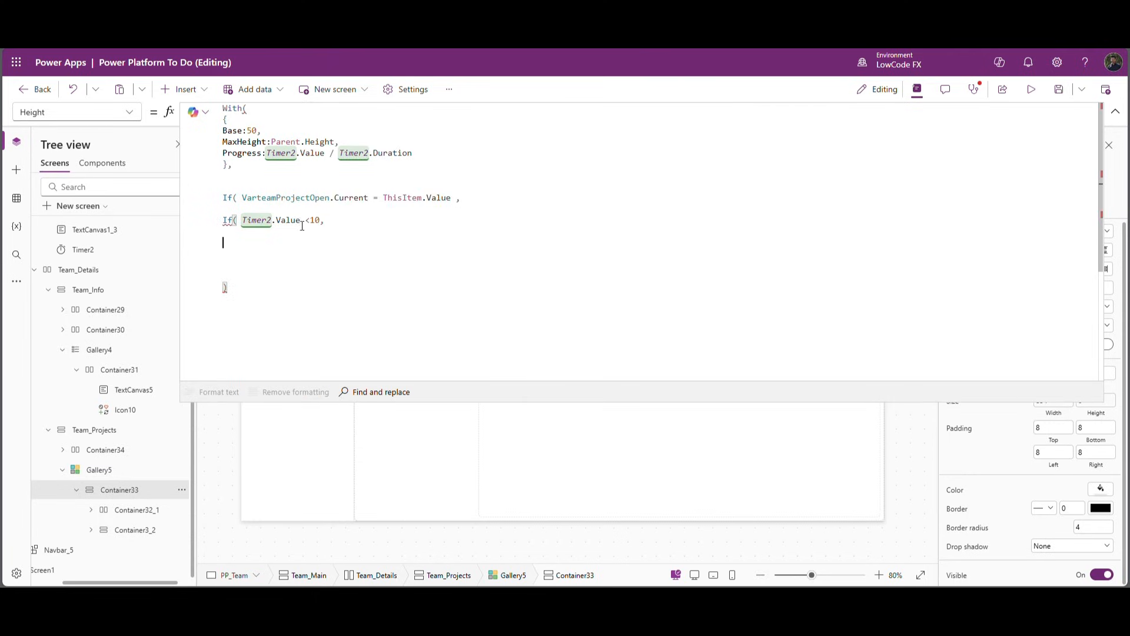
# Step: Set Base as the nested If's true value, followed by a comma for the else value
pyautogui.click(332, 223)
pyautogui.click(257, 233)
pyautogui.click(340, 225)
pyautogui.write('base')
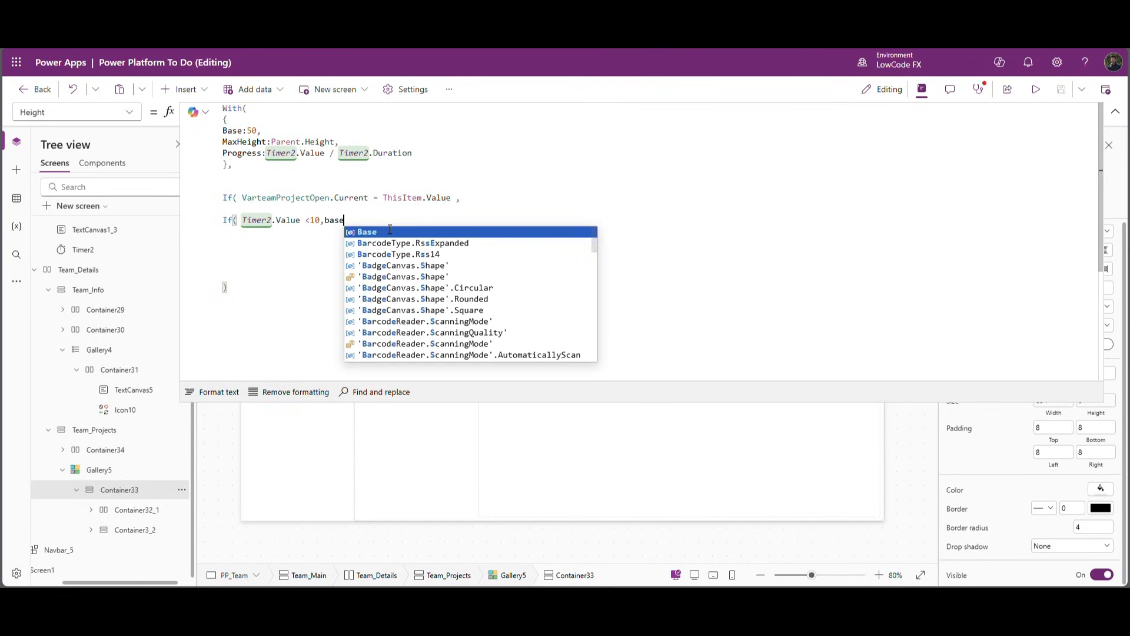
pyautogui.click(388, 234)
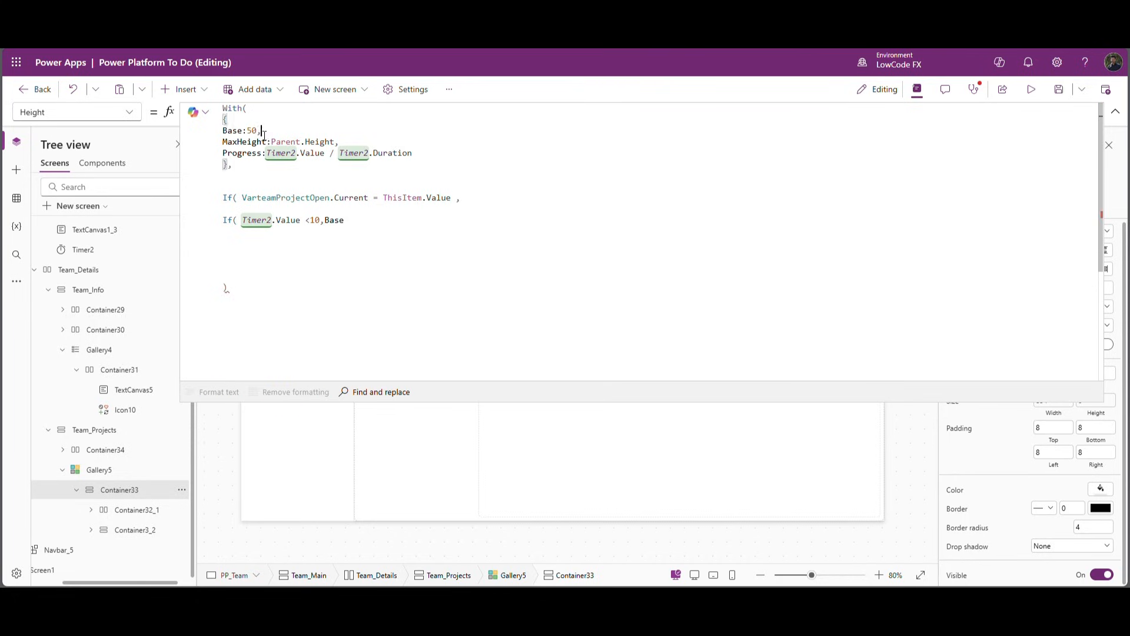
pyautogui.click(354, 233)
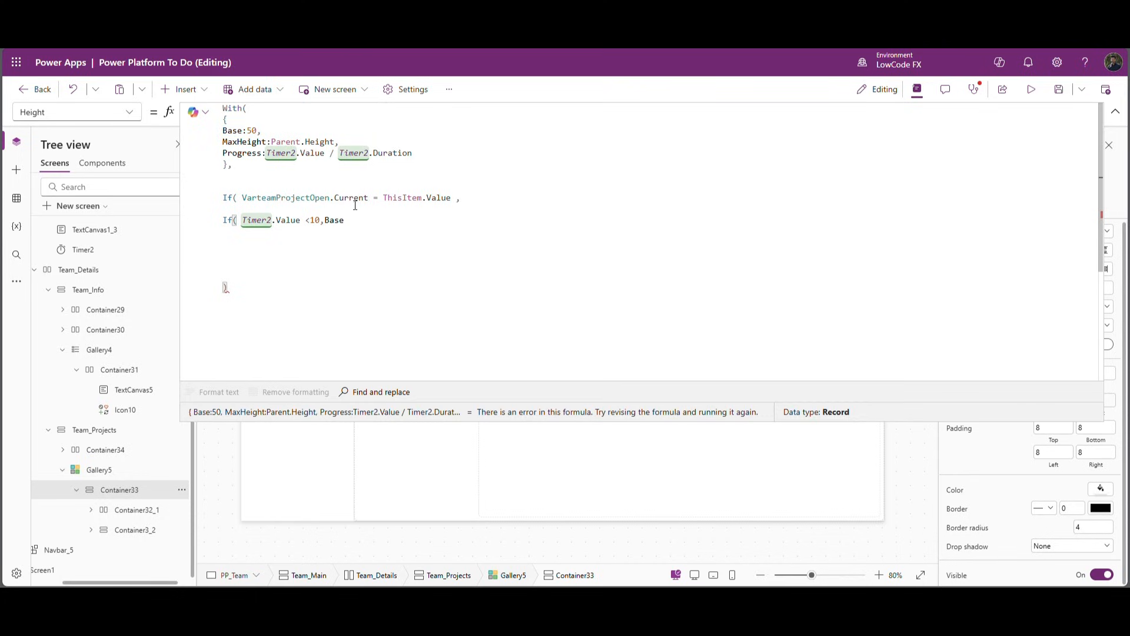
pyautogui.doubleClick(318, 223)
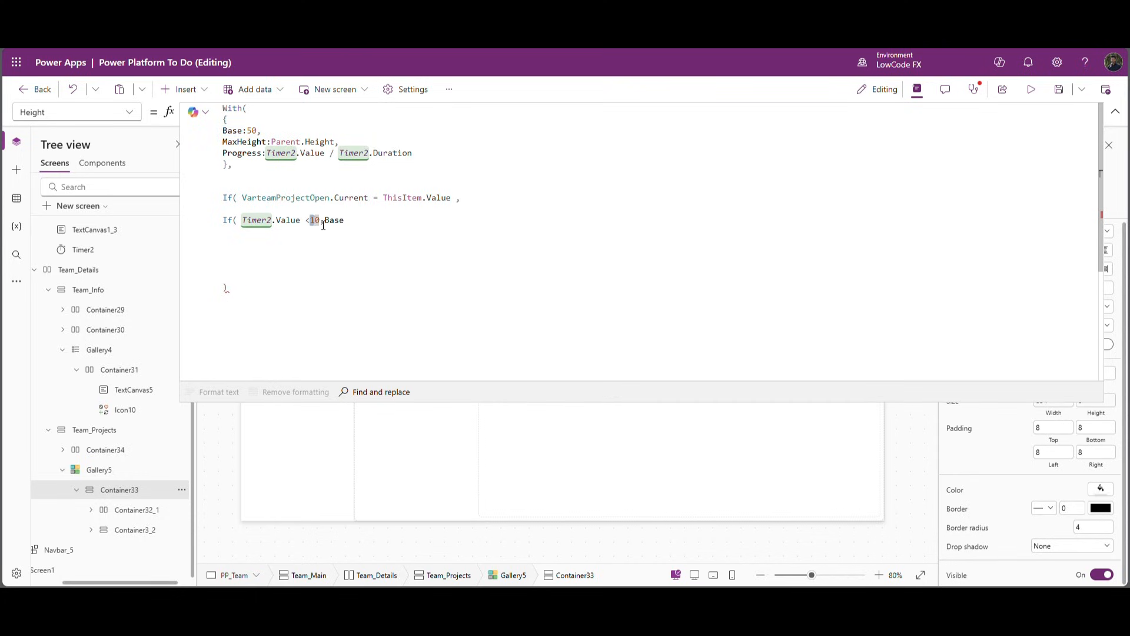
pyautogui.doubleClick(336, 223)
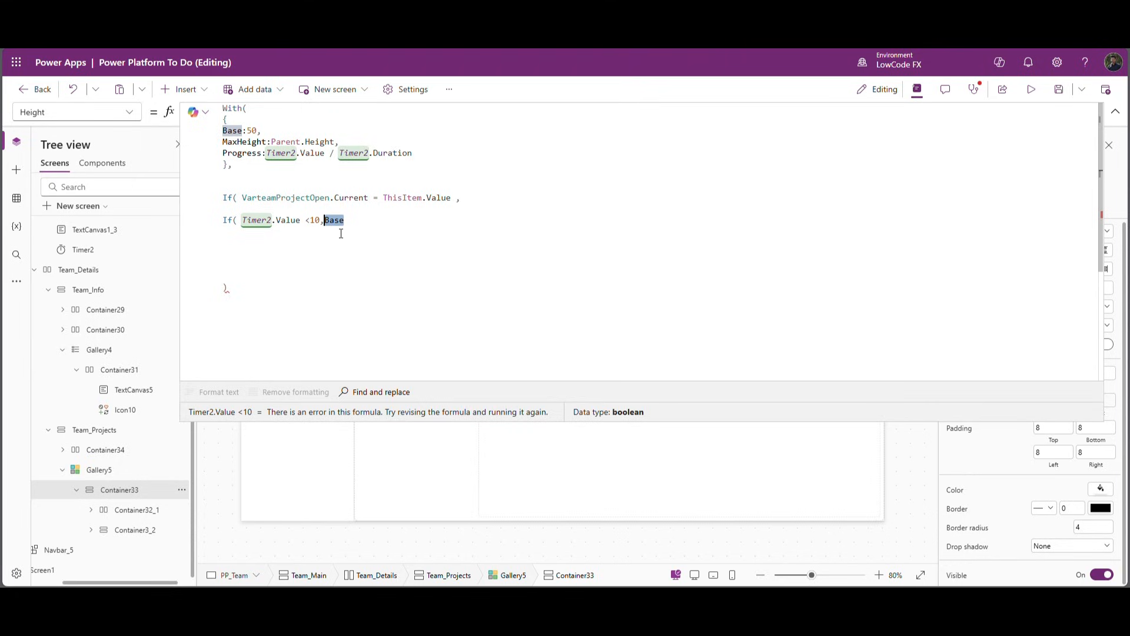
pyautogui.click(372, 227)
pyautogui.write(',')
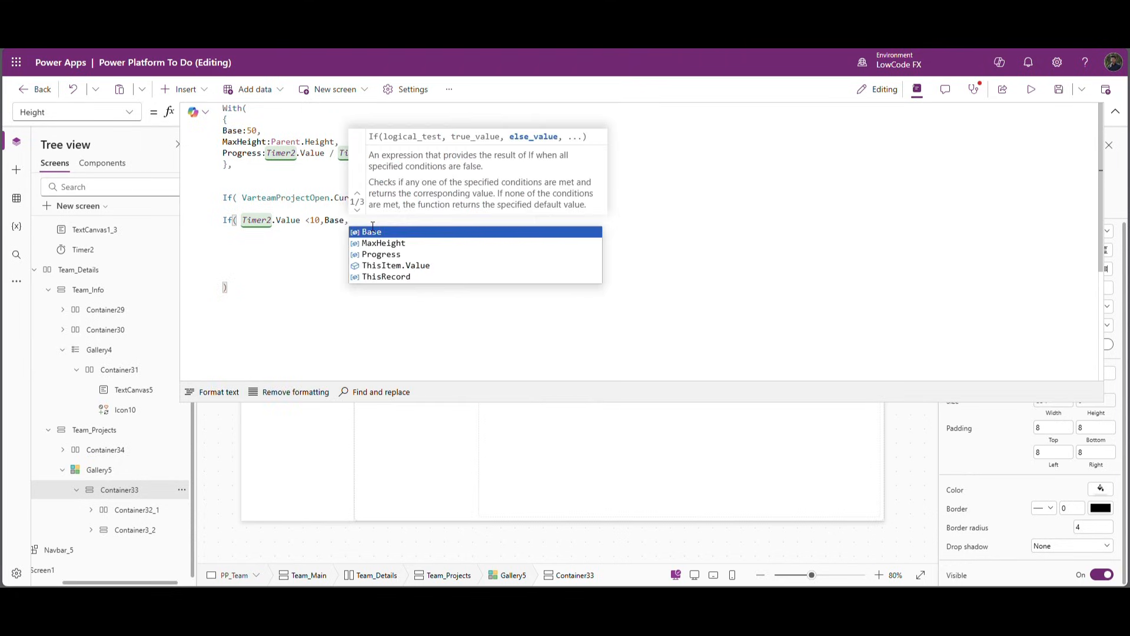
# Step: Begin the nested If's else value as Base + MaxHeight, reusing the MaxHeight name from the With record
pyautogui.click(336, 236)
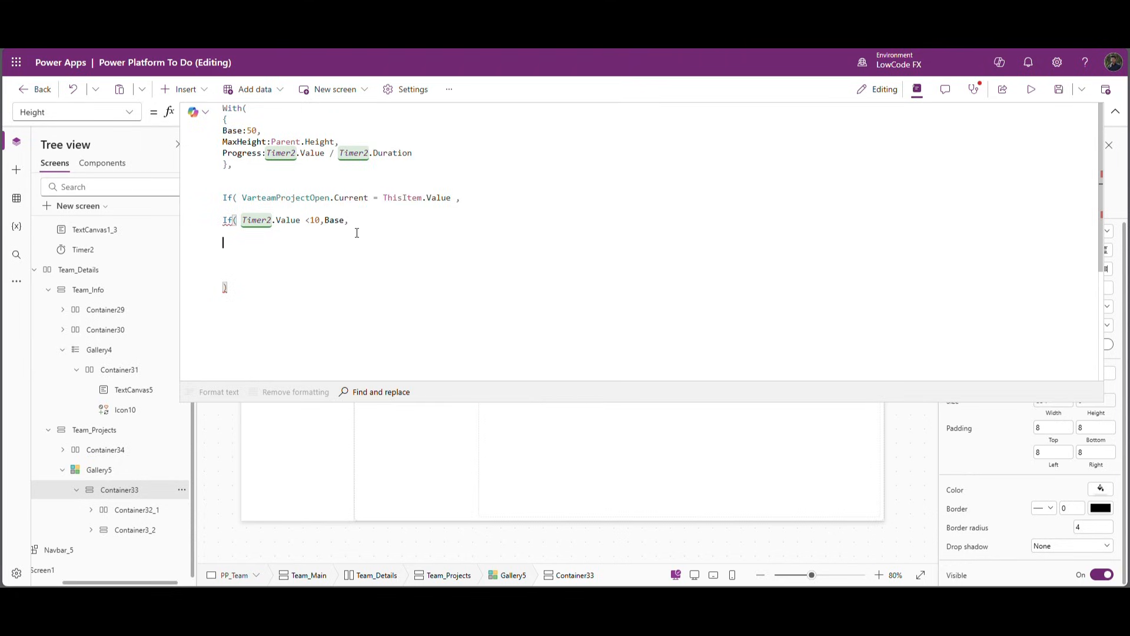
pyautogui.write('Base')
pyautogui.doubleClick(237, 145)
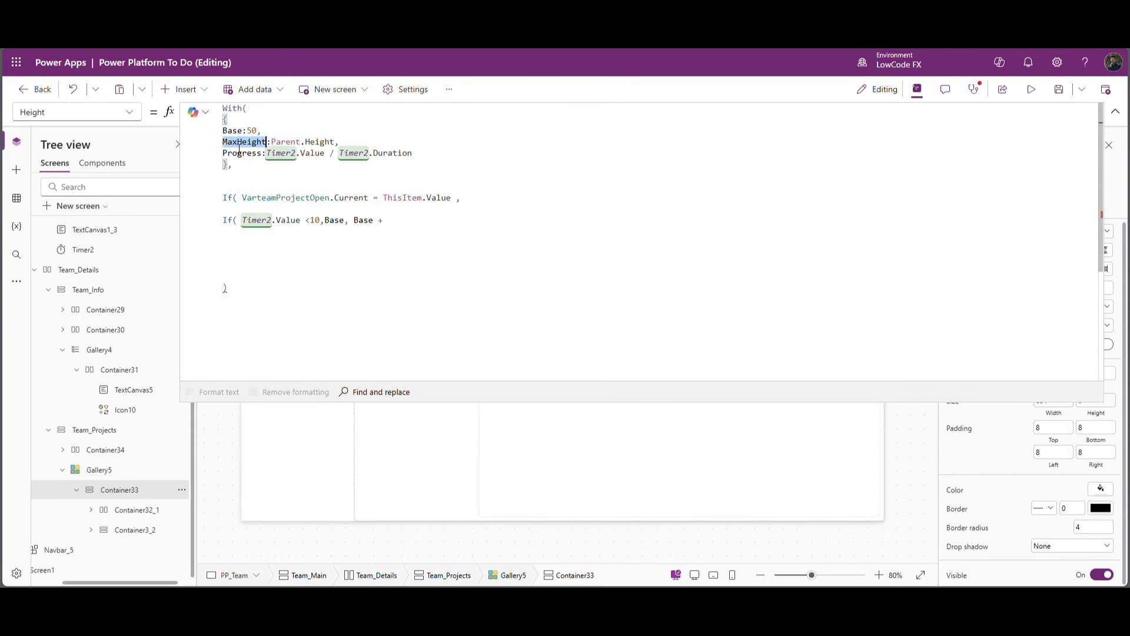
pyautogui.click(402, 227)
pyautogui.hotkey('ctrl', 'v')
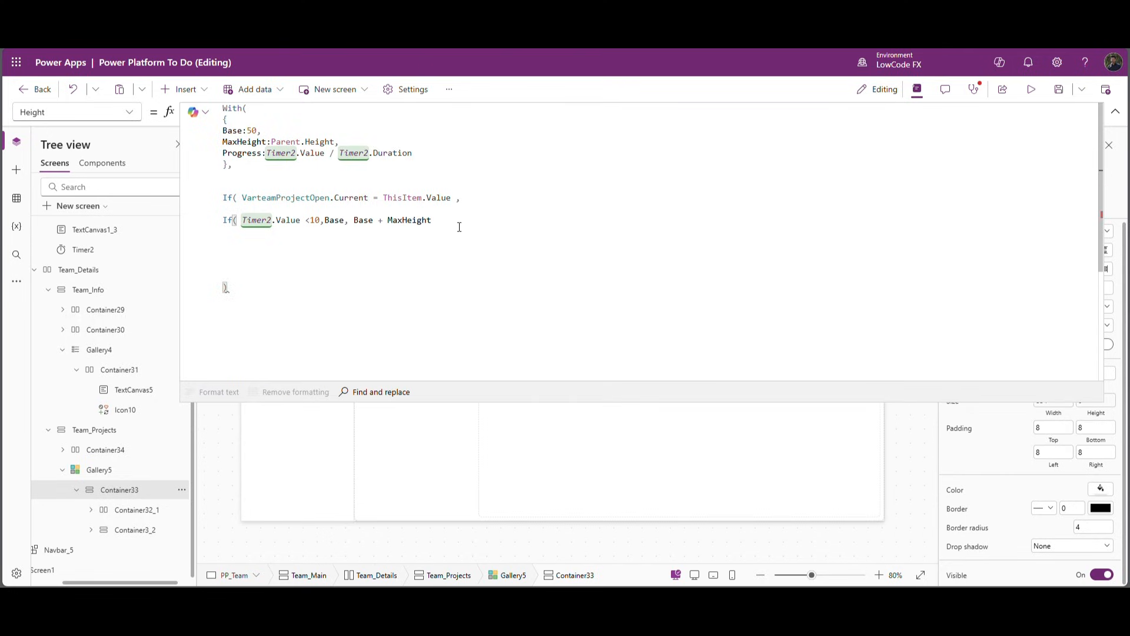
# Step: Multiply MaxHeight by (Progress) in the else value and close the nested If
pyautogui.write('* (')
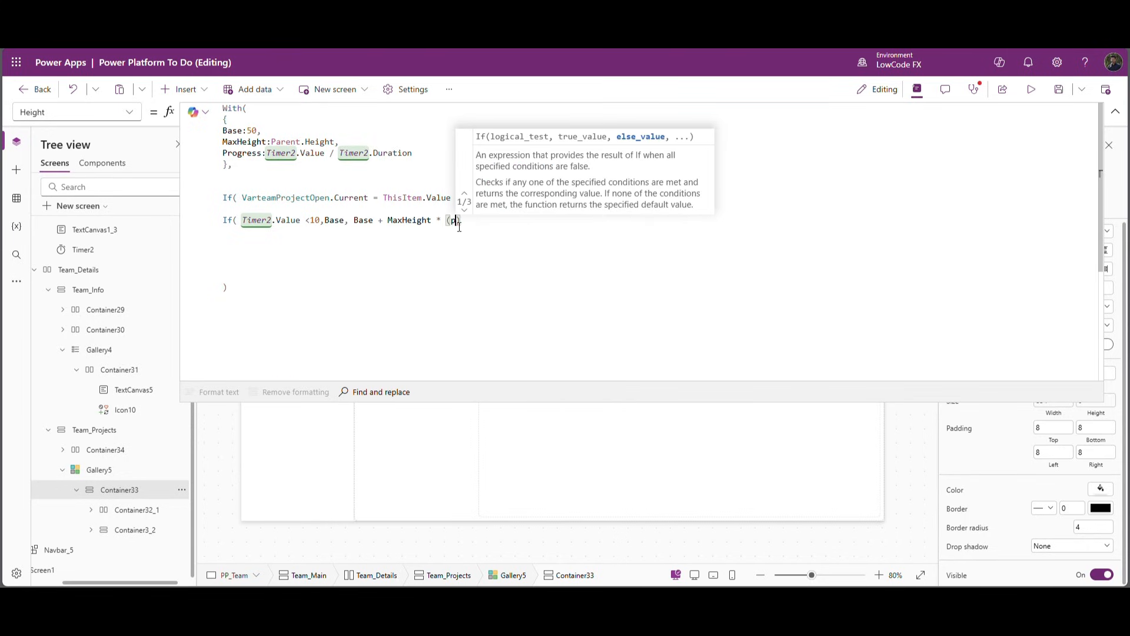
pyautogui.write('Progress')
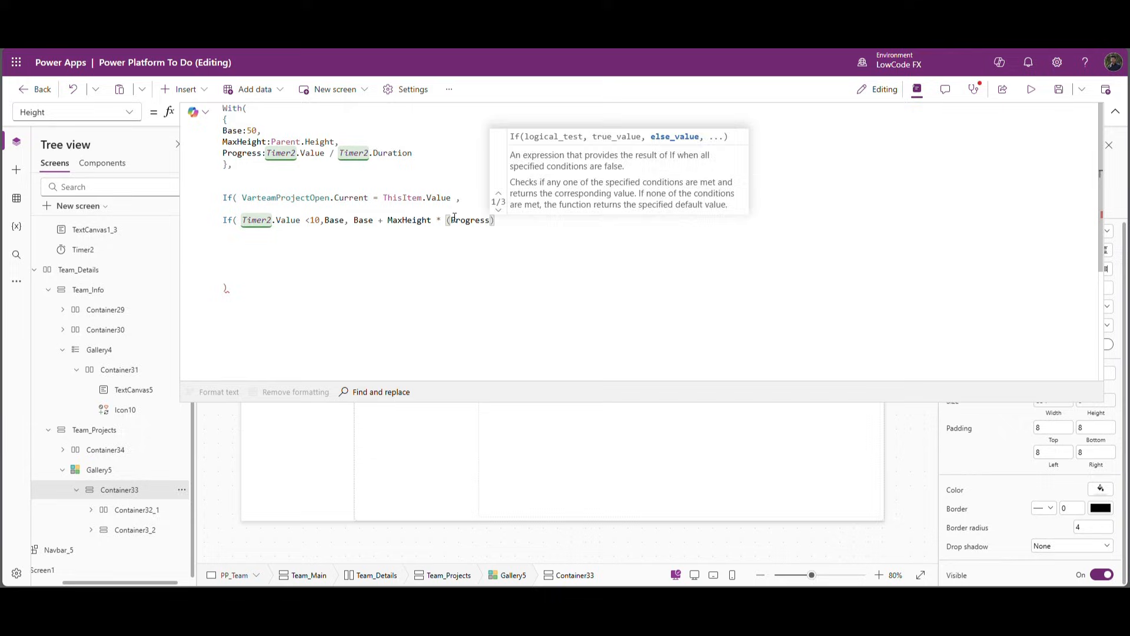
pyautogui.click(379, 255)
pyautogui.click(501, 230)
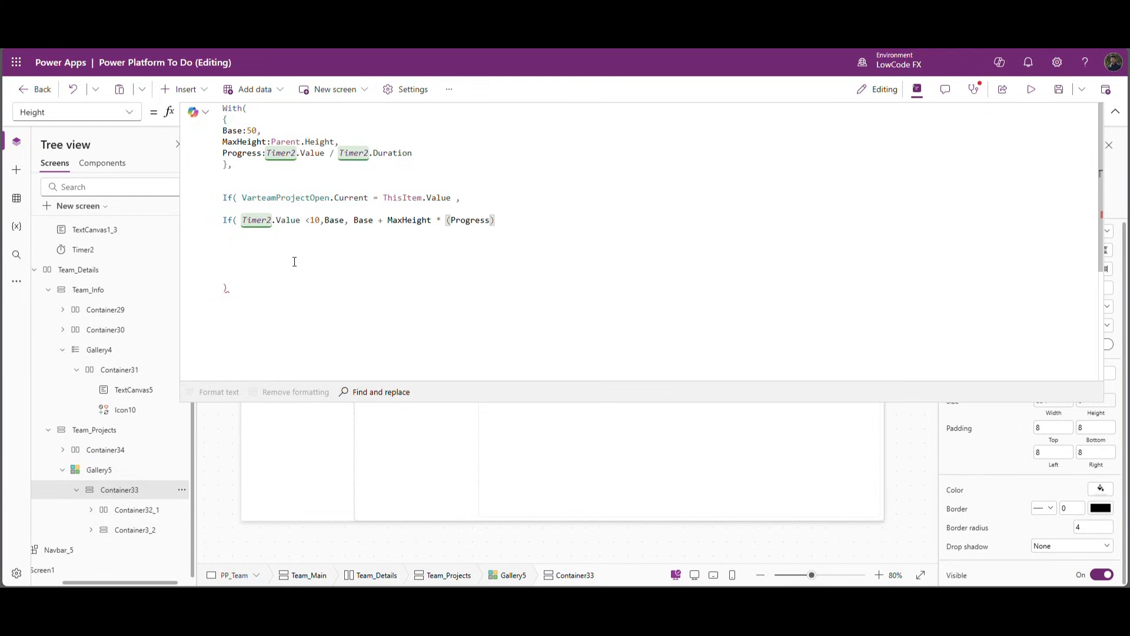
pyautogui.write(')')
pyautogui.click(237, 233)
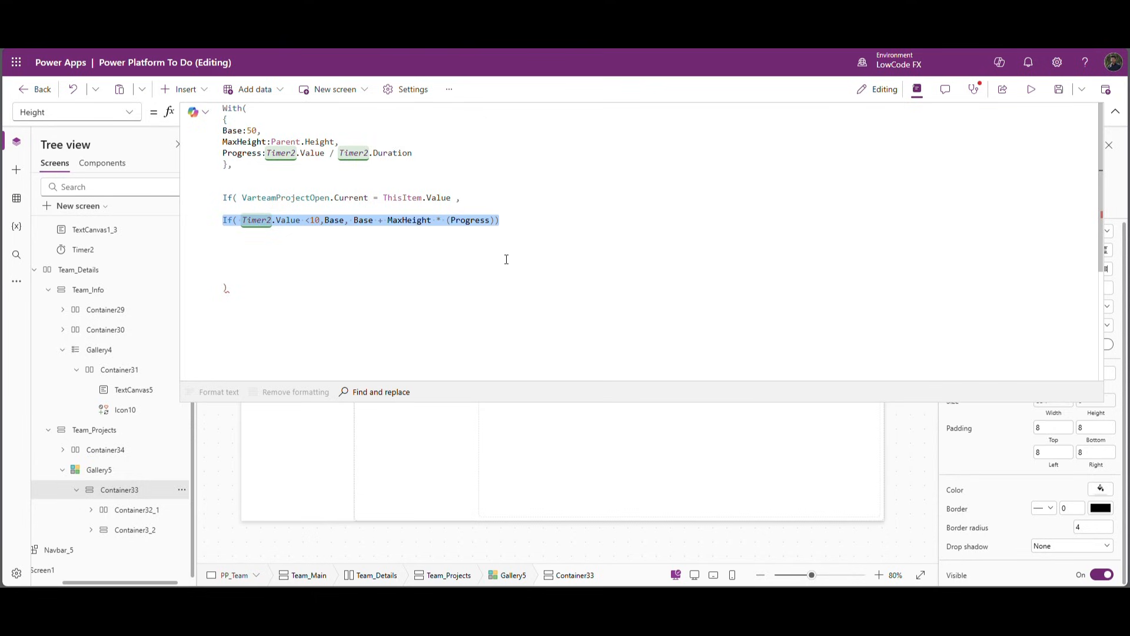
# Step: Copy the outer If's condition VarteamProjectOpen.Current = ThisItem.Value onto a separate line below the nested If
pyautogui.moveTo(454, 203); pyautogui.dragTo(242, 200)
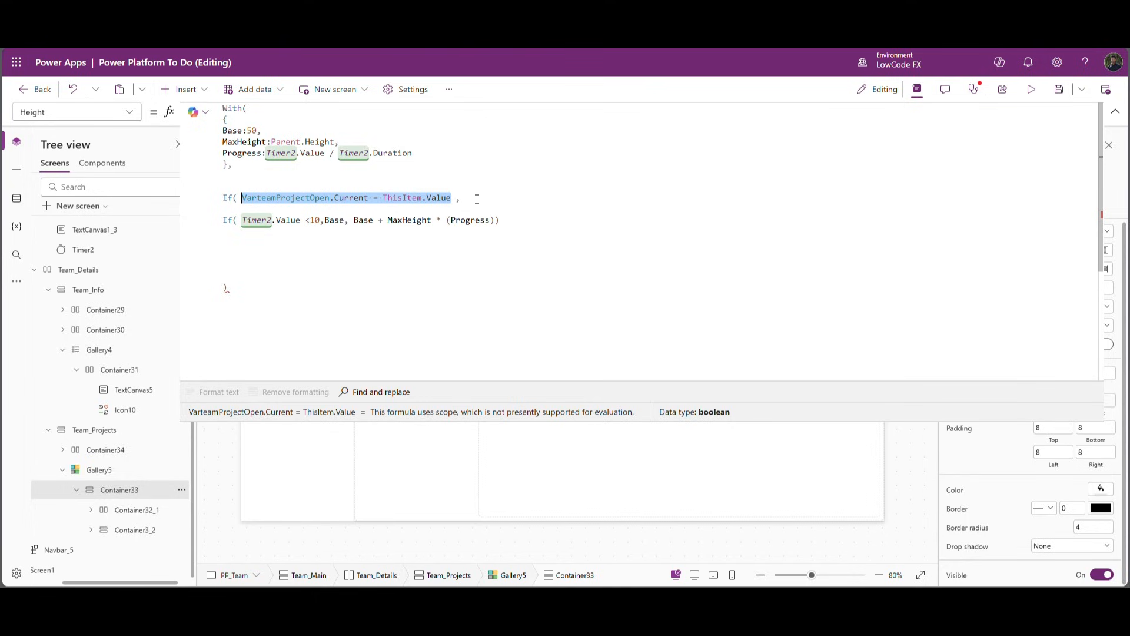
pyautogui.click(354, 242)
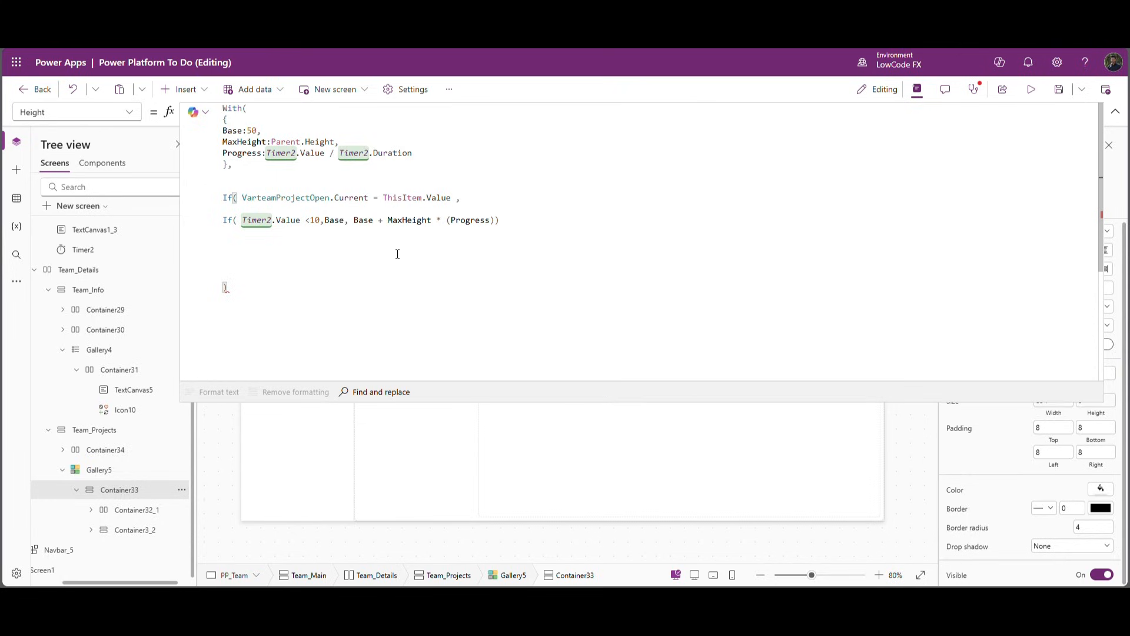
pyautogui.press('Return')
pyautogui.hotkey('ctrl', 'v')
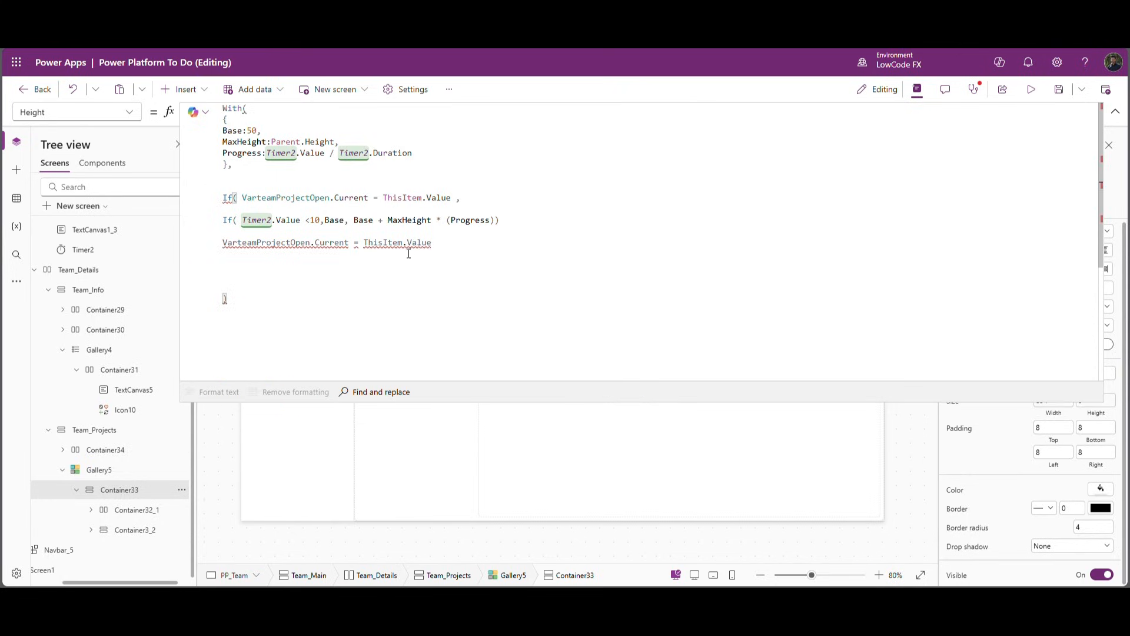
# Step: Remove Current from the copied condition and add a comma after the nested If's closing parenthesis
pyautogui.doubleClick(345, 243)
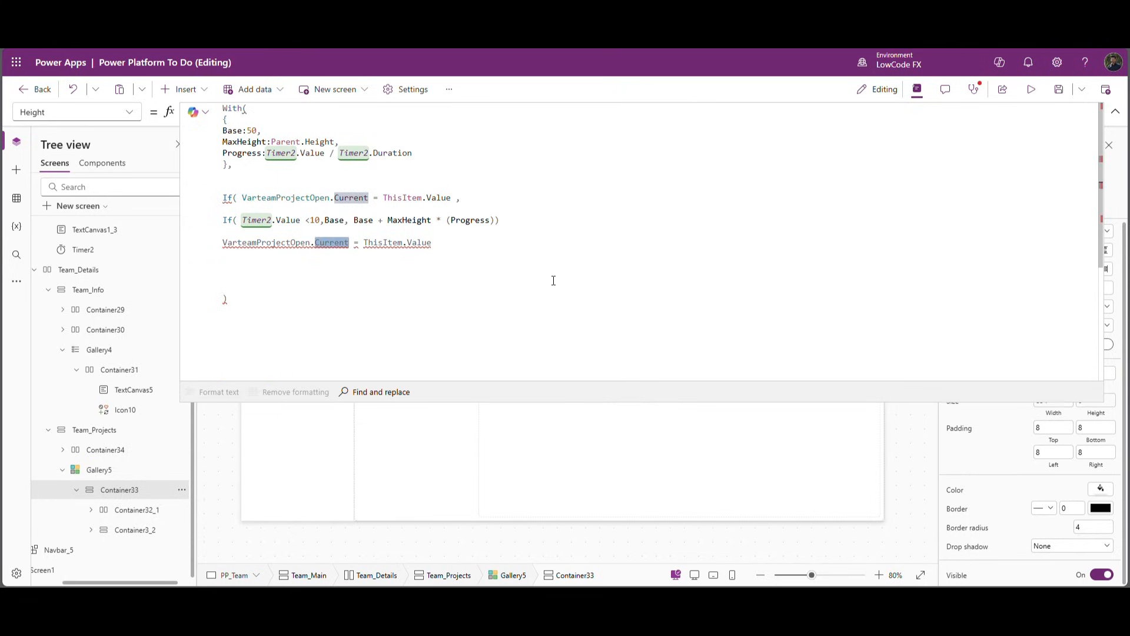
pyautogui.write('Pre')
pyautogui.press('BackSpace')
pyautogui.press('BackSpace')
pyautogui.press('BackSpace')
pyautogui.click(537, 228)
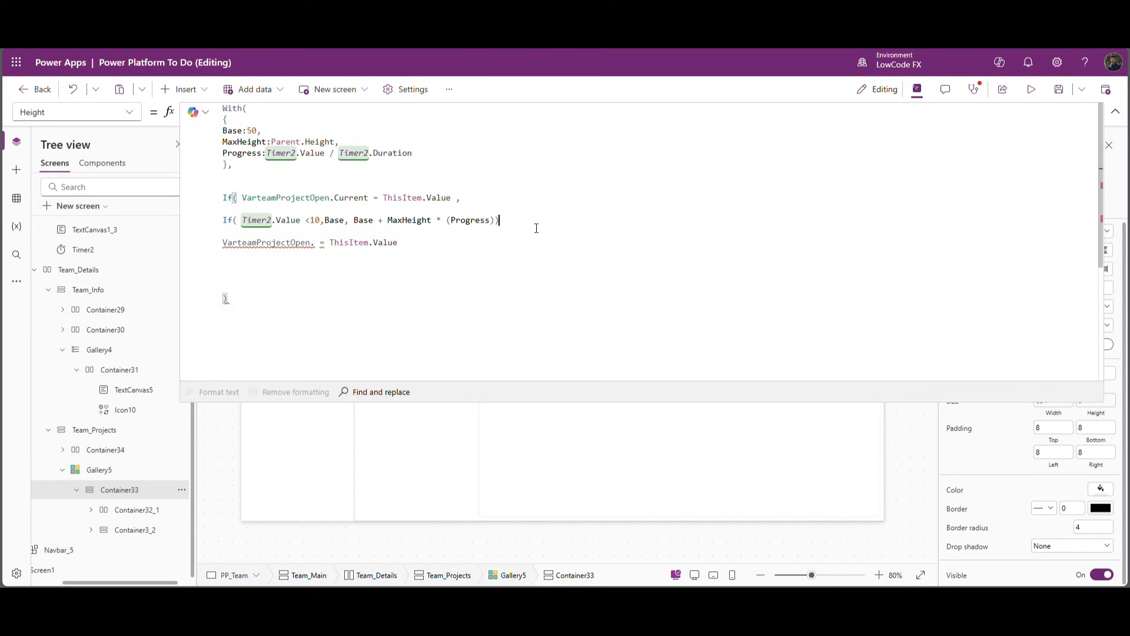
pyautogui.write(',')
# Step: Complete the outer If's second condition as VarteamProjectOpen.Previous = ThisItem.Value, followed by a comma
pyautogui.click(315, 243)
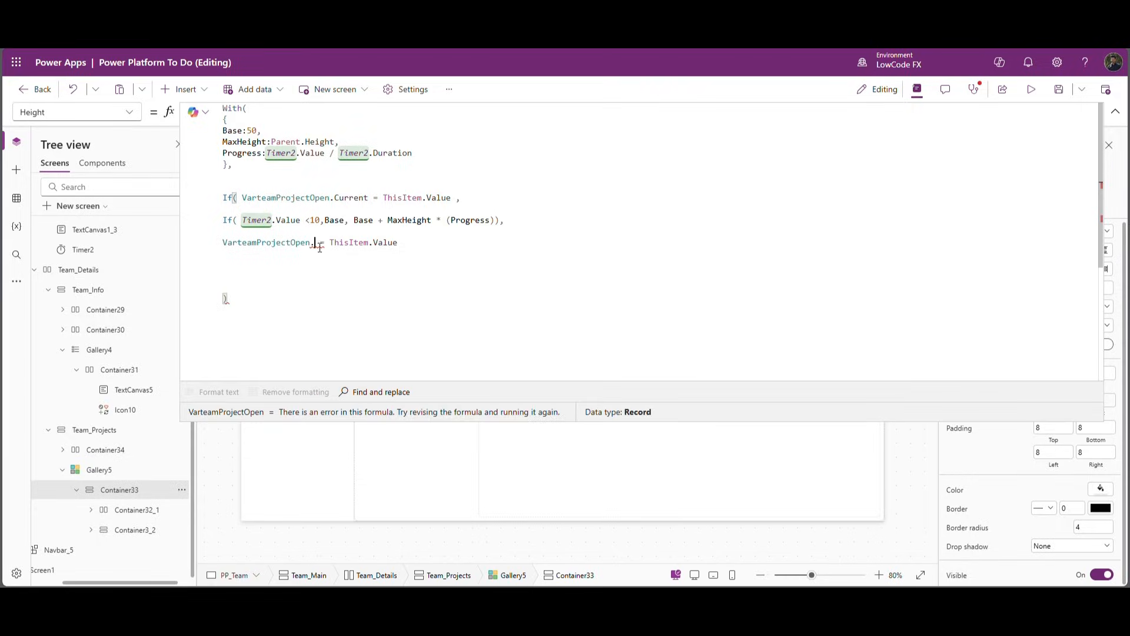
pyautogui.write('Pre')
pyautogui.press('Tab')
pyautogui.click(451, 248)
pyautogui.write(',')
pyautogui.click(353, 279)
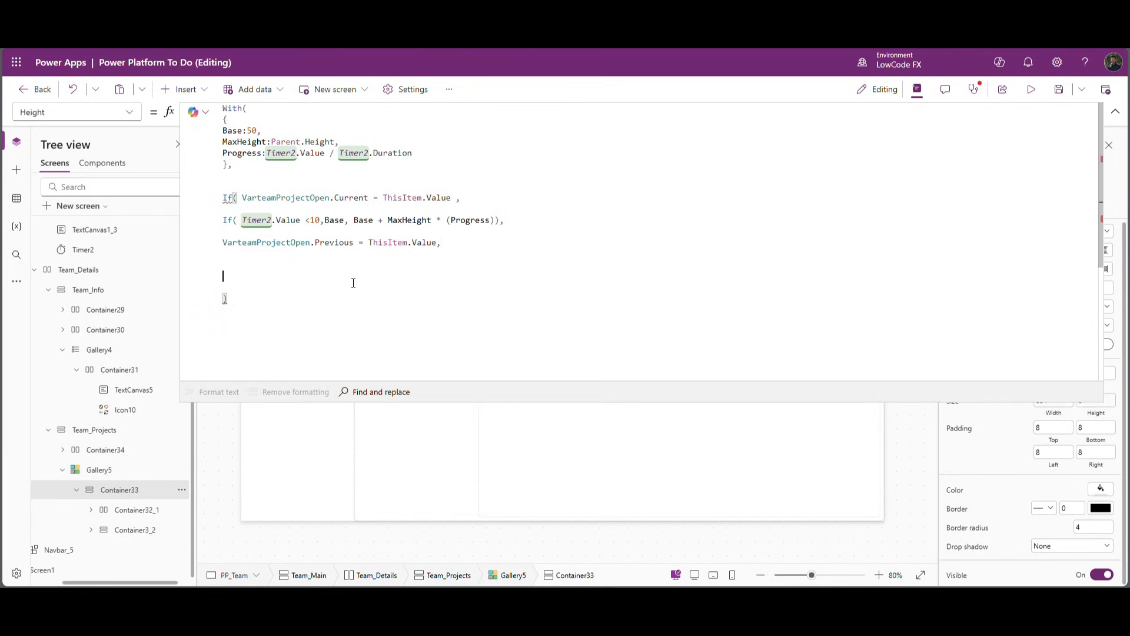
# Step: Duplicate the If(Timer2.Value <10, ...) line of Container33's Height formula beneath the VarteamProjectOpen.Previous = ThisItem.Value condition
pyautogui.moveTo(531, 229); pyautogui.dragTo(212, 227)
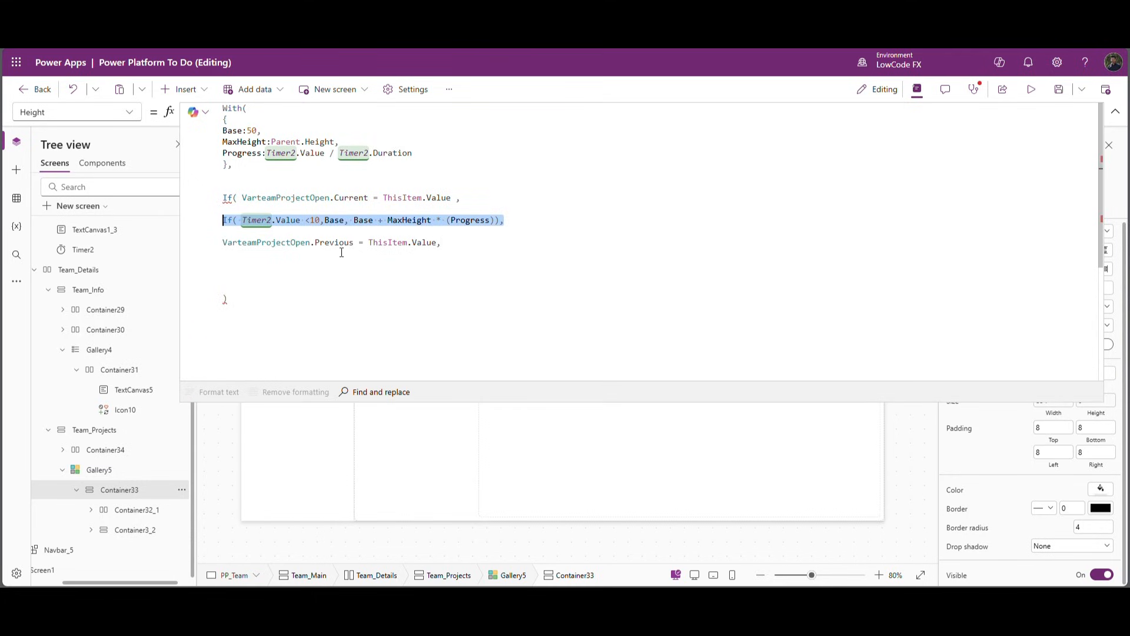
pyautogui.hotkey('ctrl', 'c')
pyautogui.click(278, 265)
pyautogui.hotkey('ctrl', 'v')
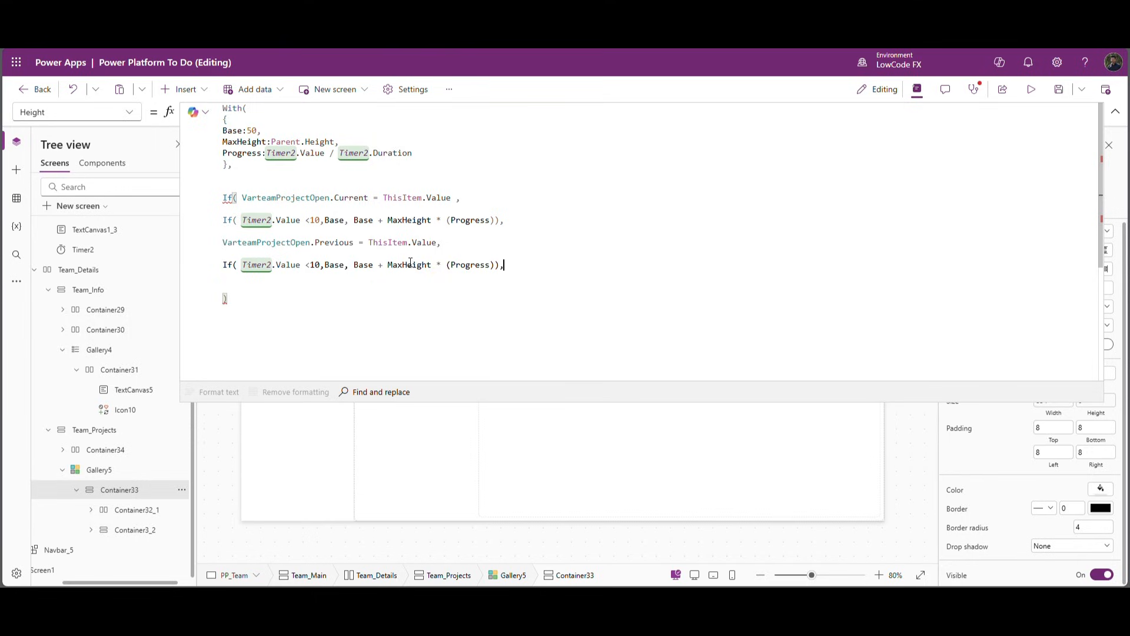
# Step: Change Progress to 1-Progress in the duplicated line, add Base as the final fallback, and close the With function's parenthesis
pyautogui.click(452, 266)
pyautogui.write('1-')
pyautogui.write('Base')
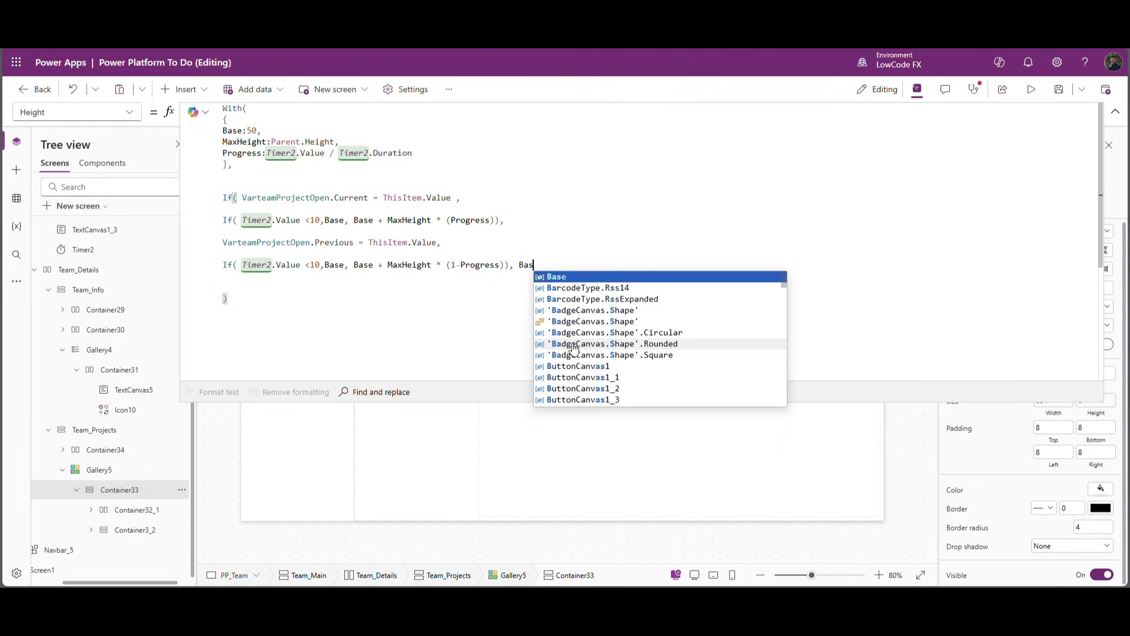
pyautogui.press('Escape')
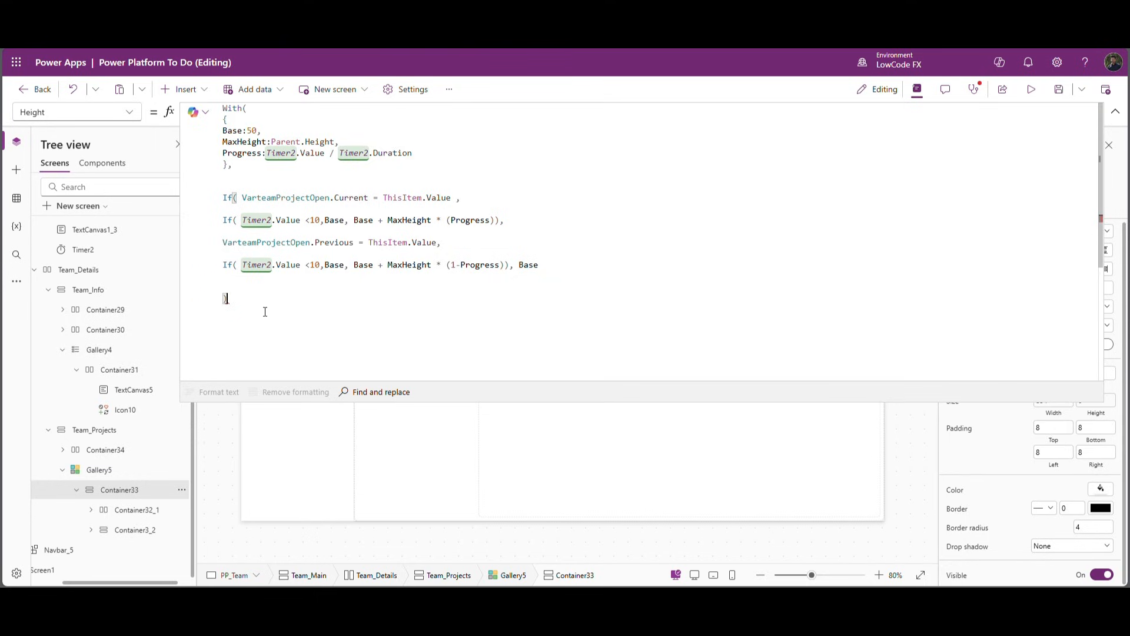
pyautogui.write(')')
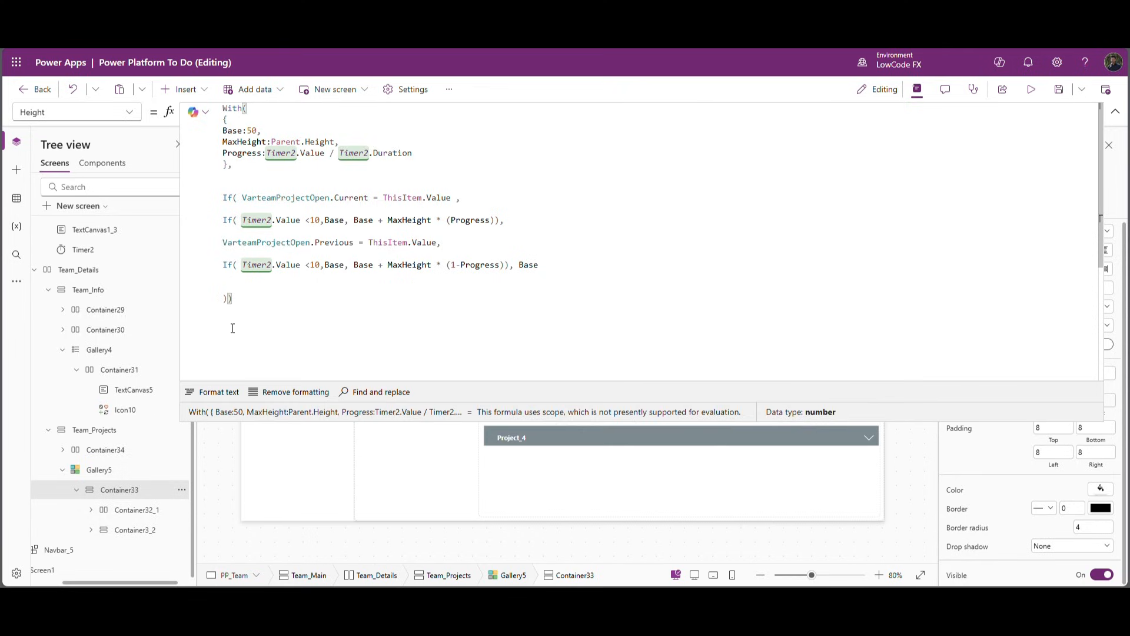
pyautogui.click(238, 200)
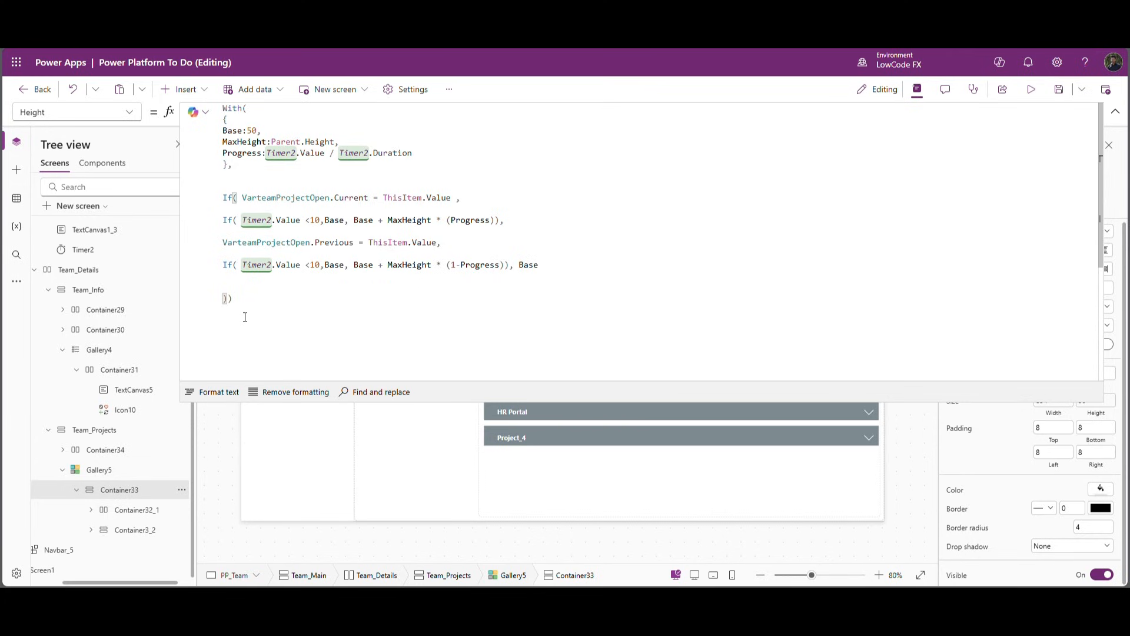
pyautogui.click(233, 299)
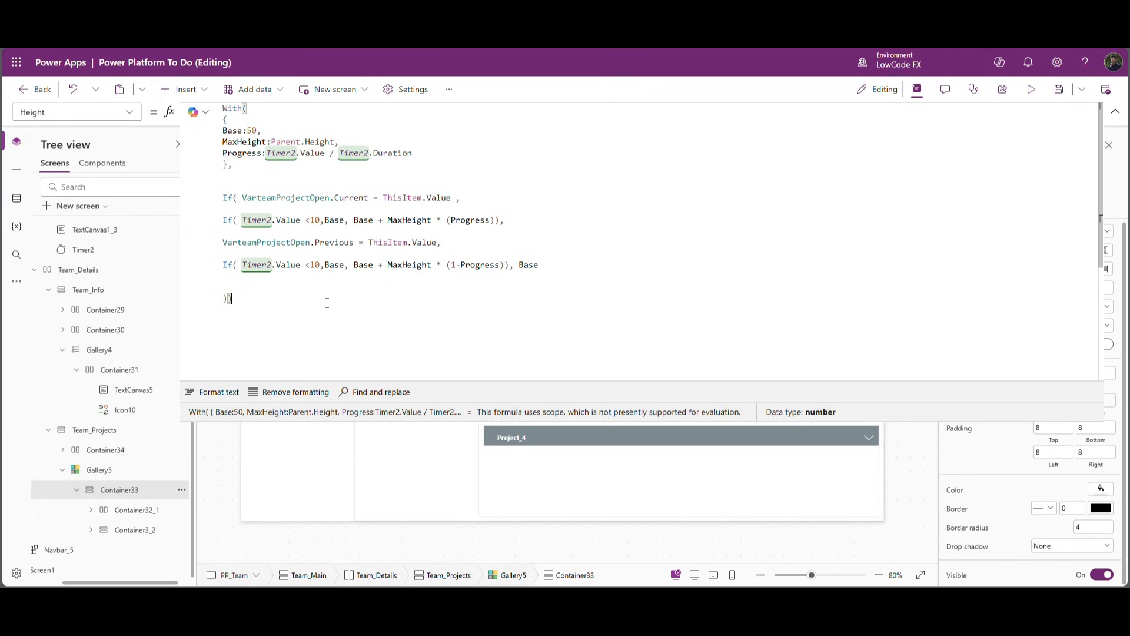
# Step: Copy Container33's entire Height formula and use it to replace the Height value of Container3_2
pyautogui.hotkey('ctrl', 'a')
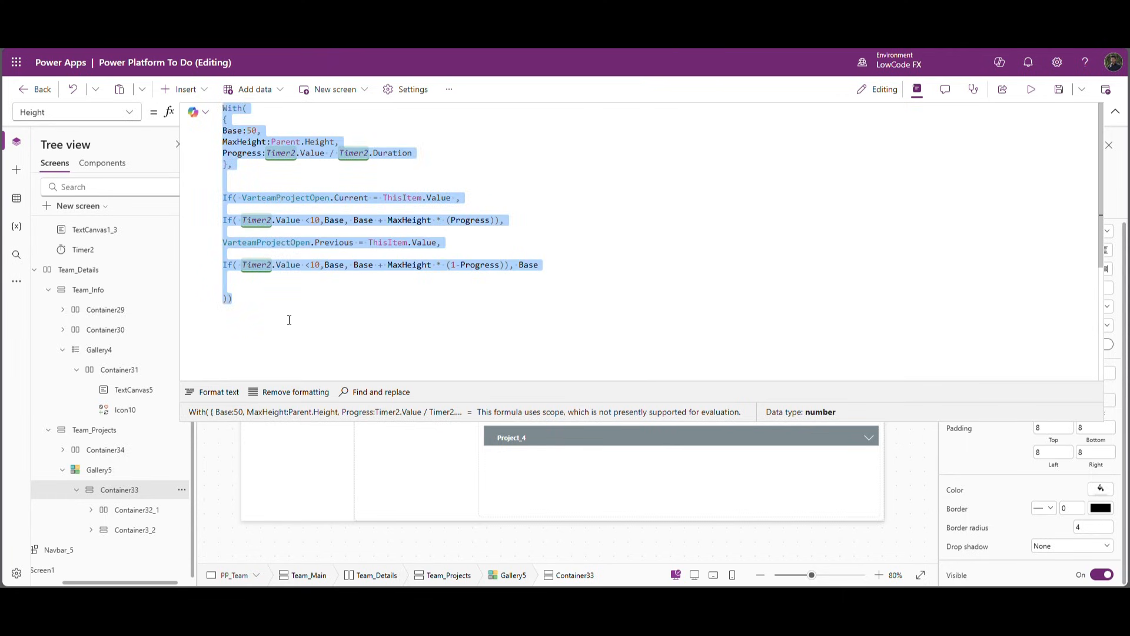
pyautogui.click(1115, 112)
pyautogui.click(125, 534)
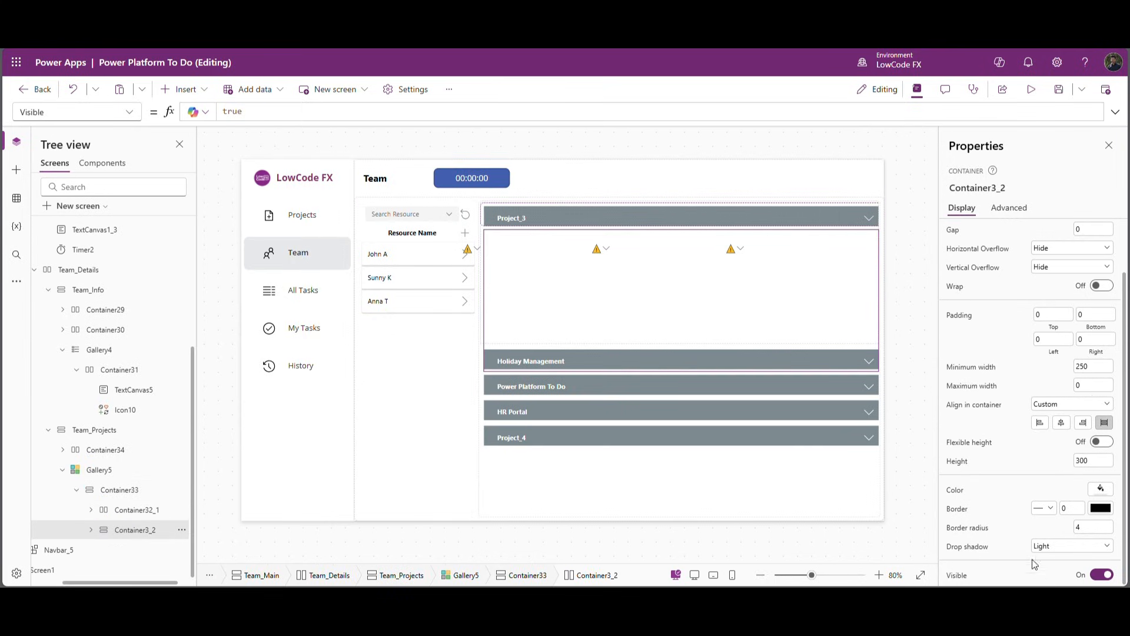
pyautogui.click(962, 464)
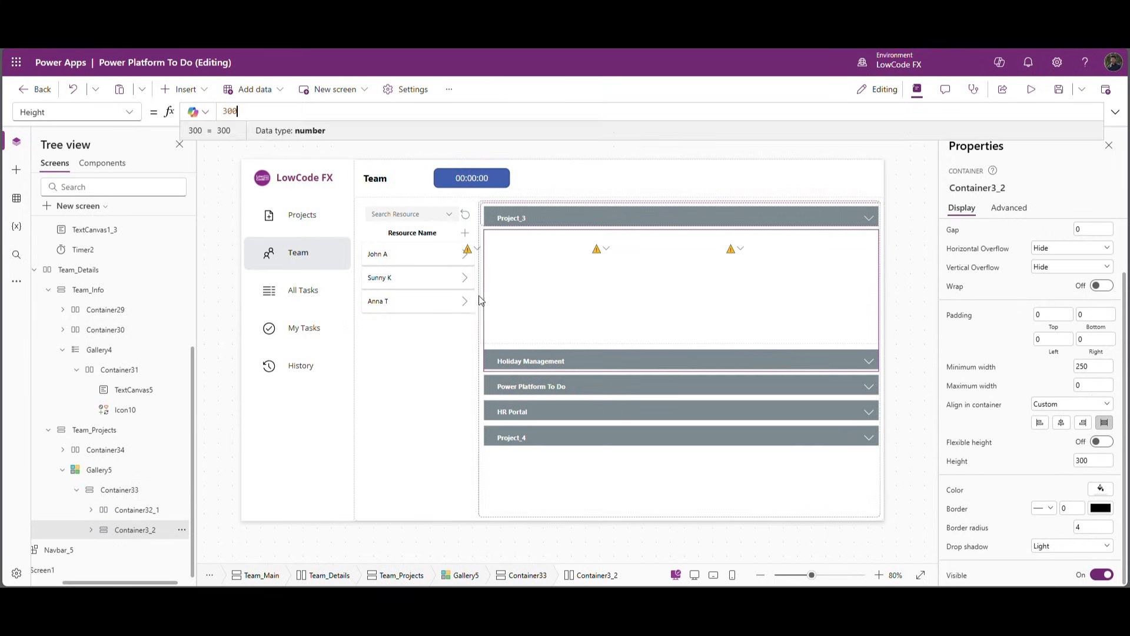
pyautogui.moveTo(238, 111); pyautogui.dragTo(195, 111)
pyautogui.hotkey('ctrl', 'v')
pyautogui.click(1115, 111)
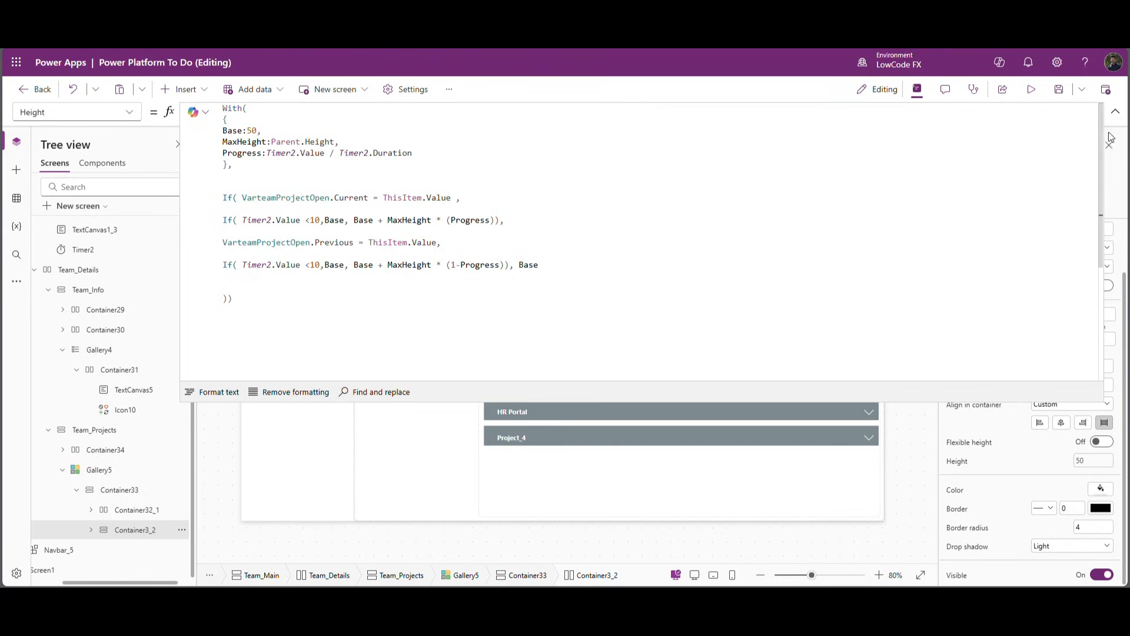
pyautogui.click(1116, 112)
# Step: Preview the PP_Team screen and expand Project_3 to test the height animation
pyautogui.click(912, 240)
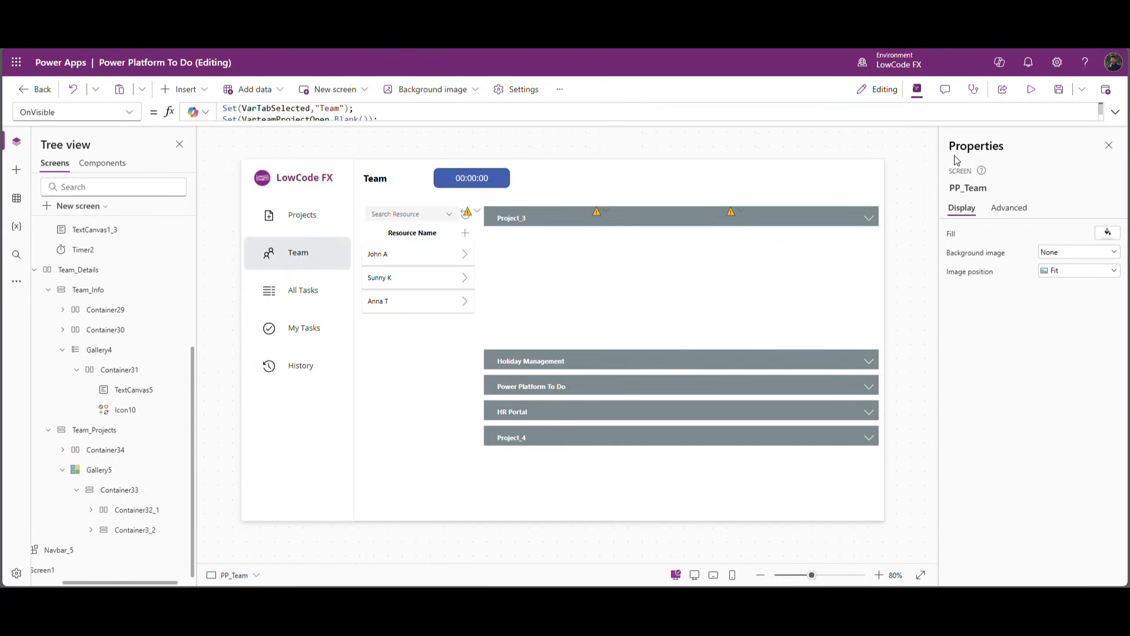
pyautogui.click(1031, 89)
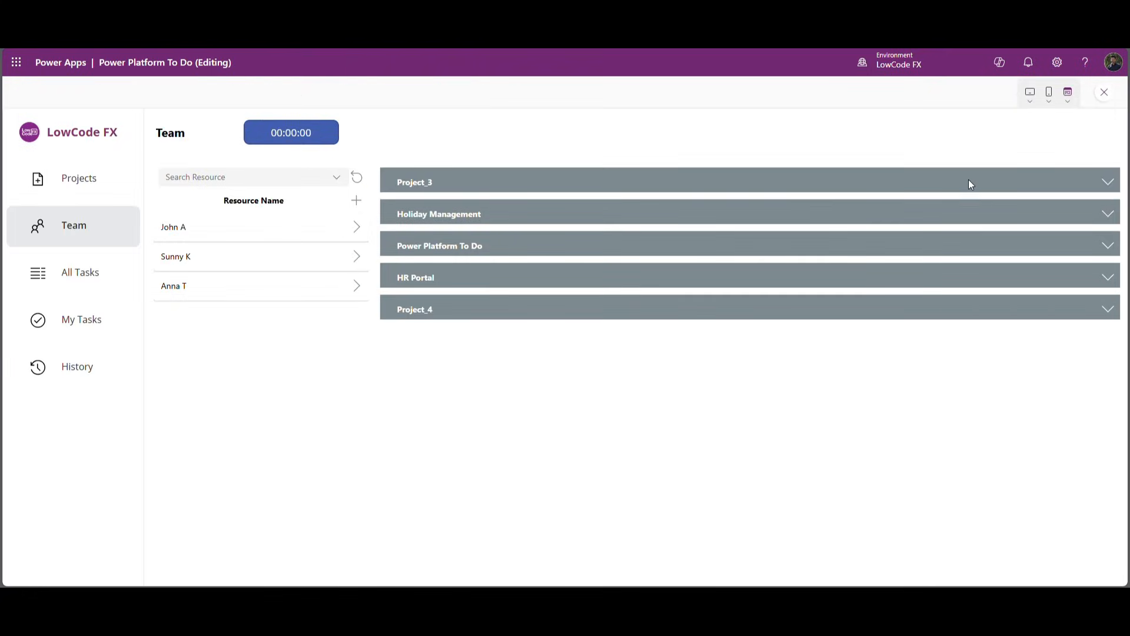
pyautogui.click(1108, 182)
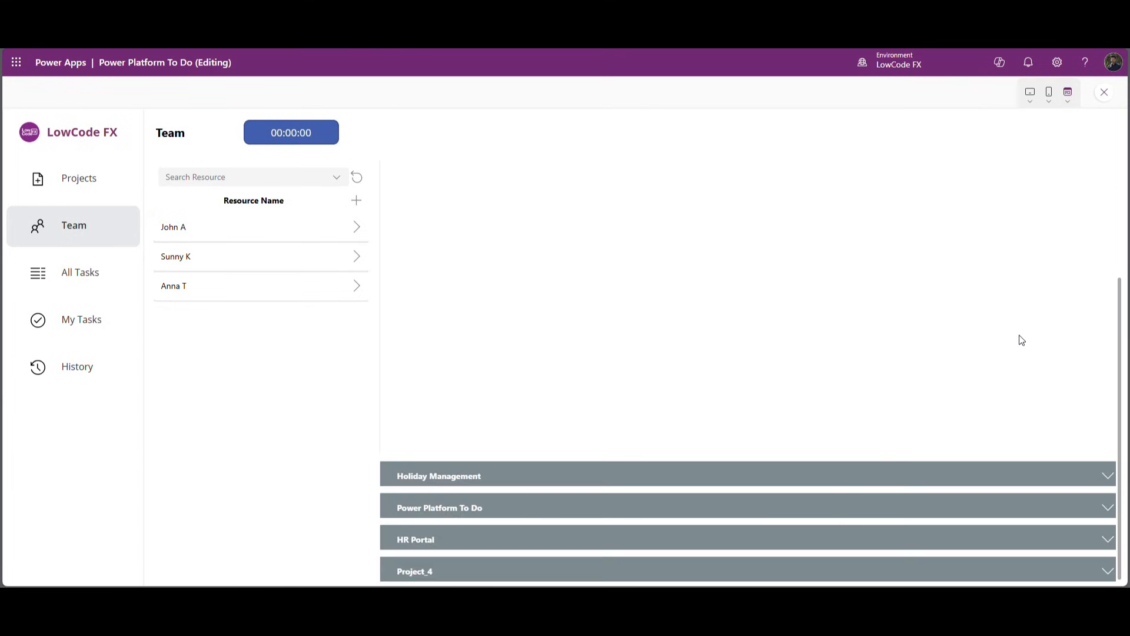
pyautogui.click(1105, 93)
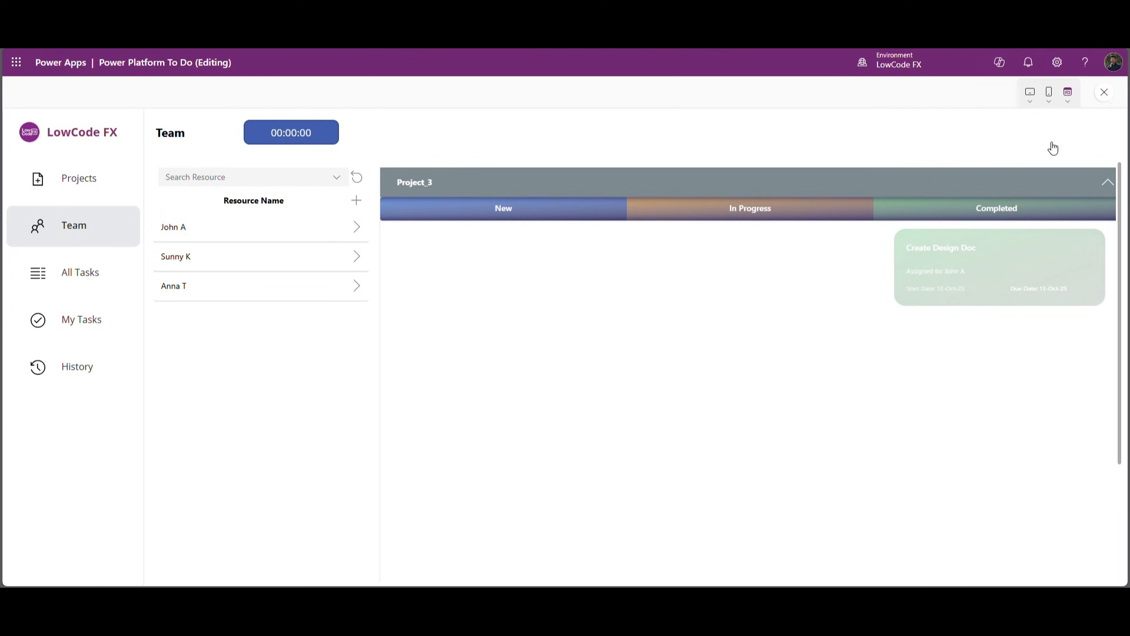
# Step: In Container33's Height formula, replace the Height property in MaxHeight:Parent.Height with the Parent property beginning with "te"
pyautogui.click(111, 498)
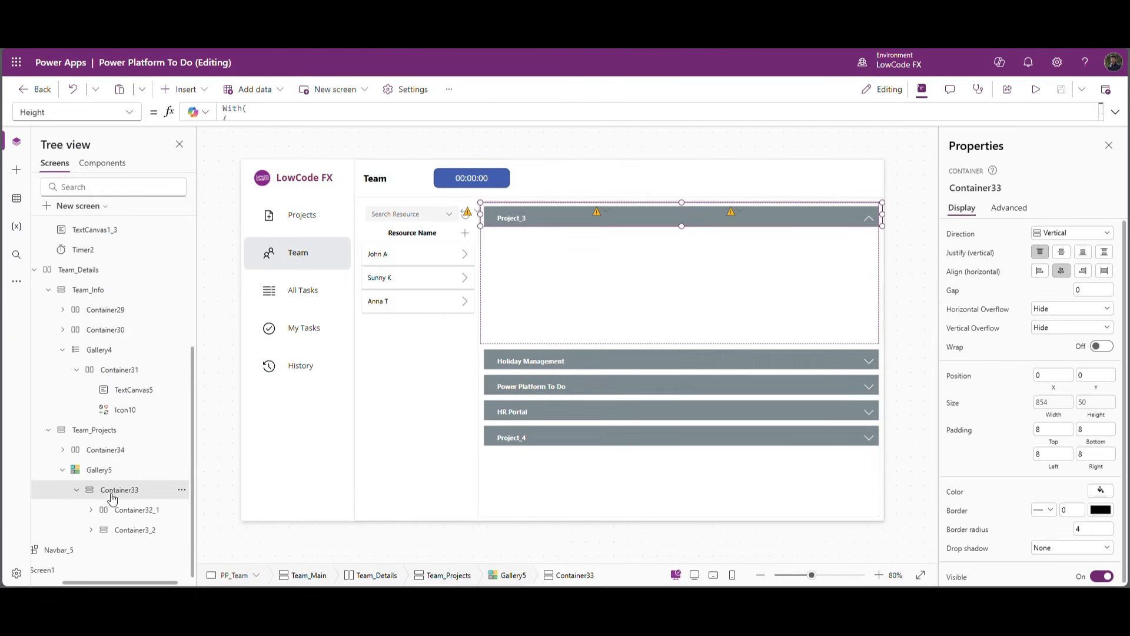
pyautogui.click(1116, 112)
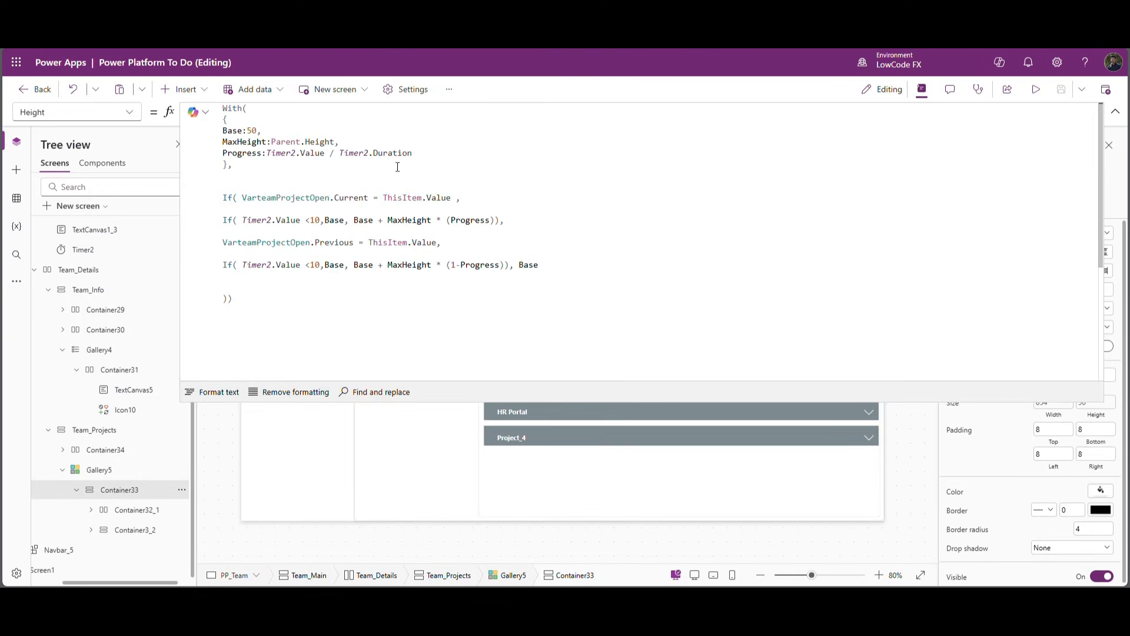
pyautogui.moveTo(271, 141); pyautogui.dragTo(335, 142)
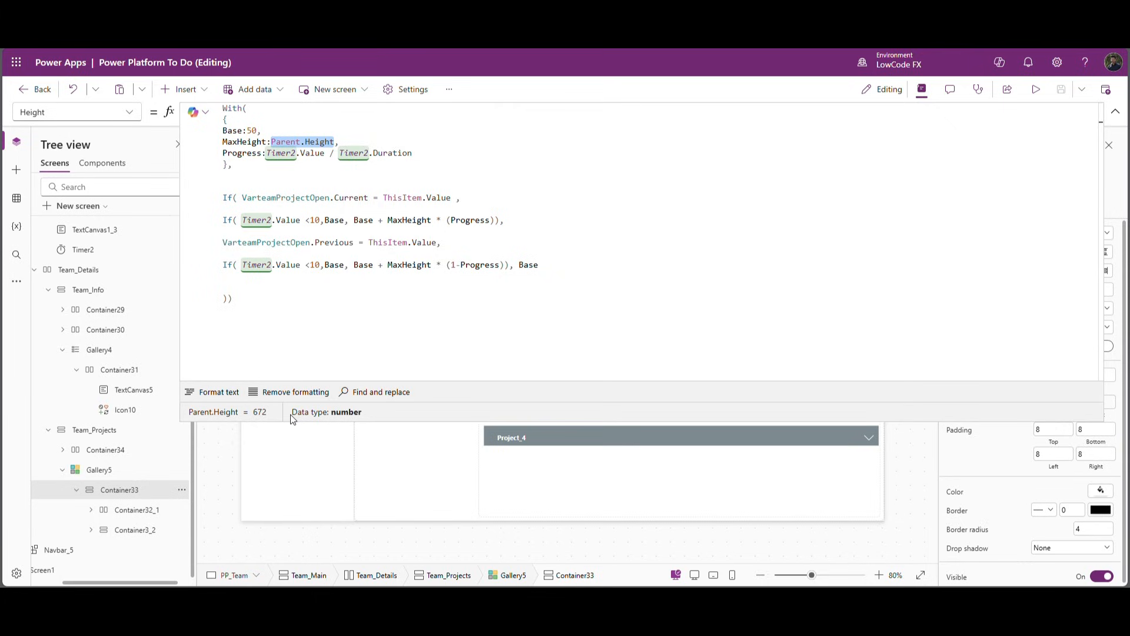
pyautogui.click(337, 176)
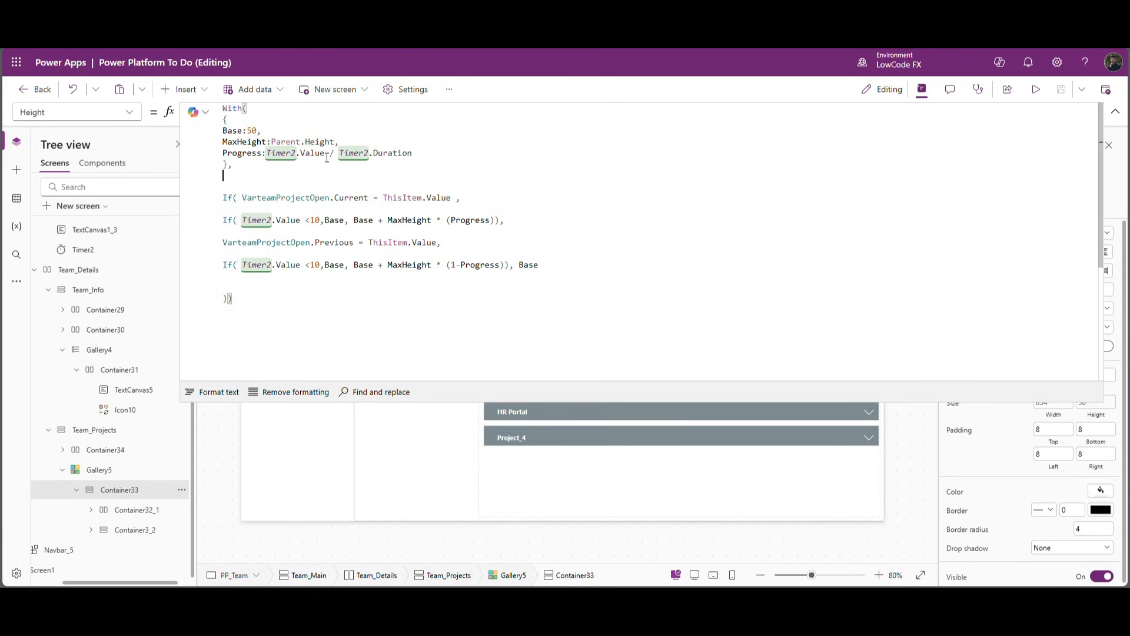
pyautogui.doubleClick(312, 141)
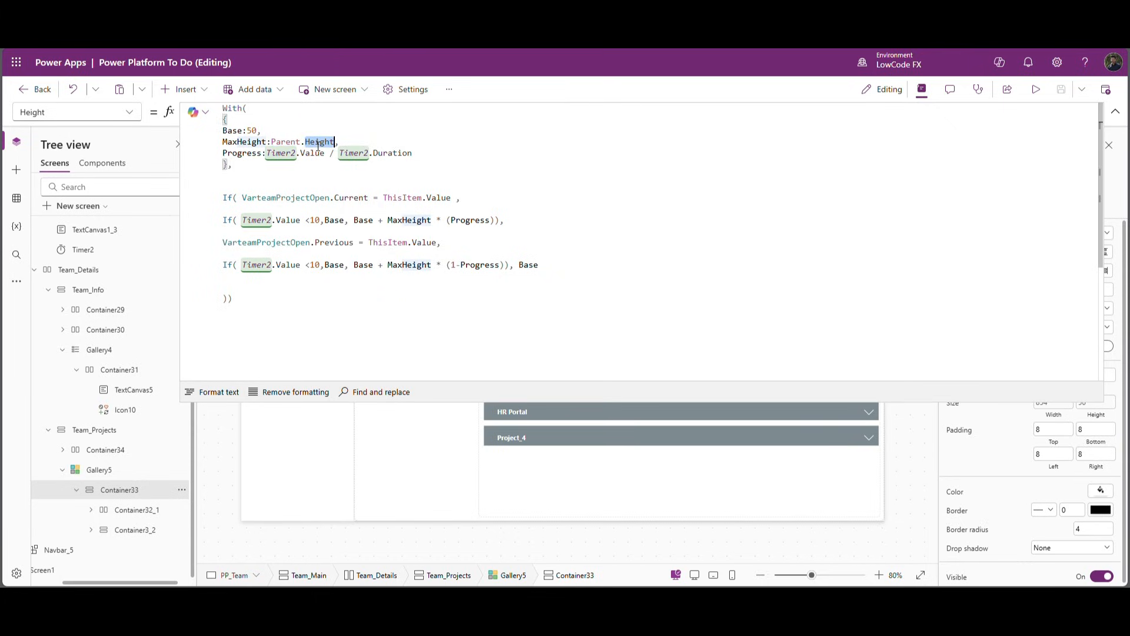
pyautogui.write('te')
pyautogui.click(494, 183)
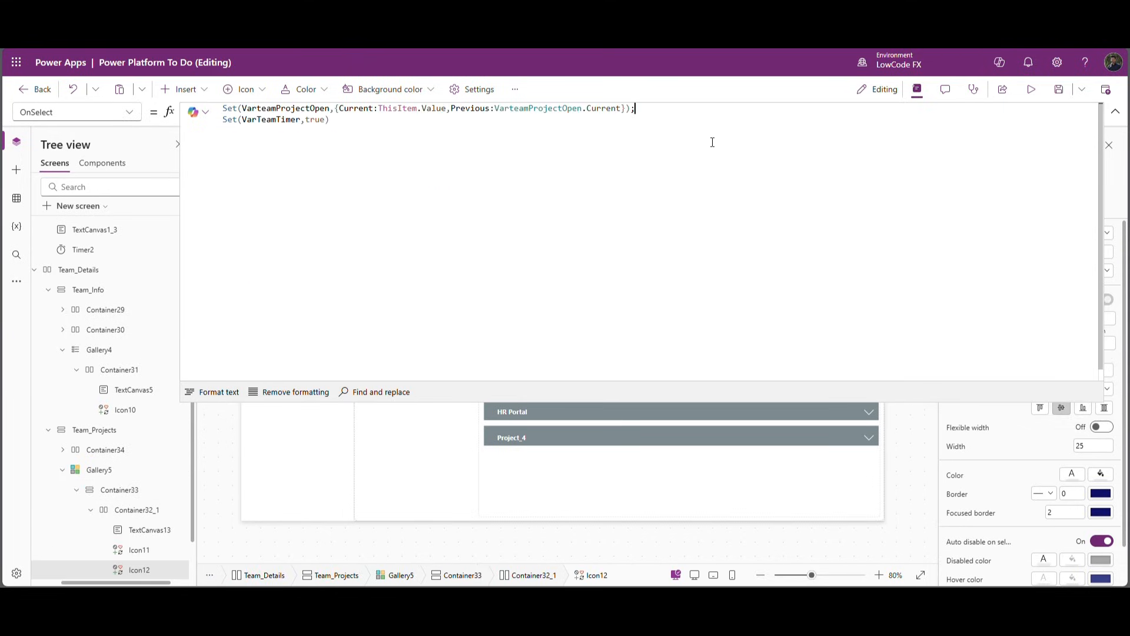
# Step: Insert Set(VarTeamTimer,false); before Set(VarTeamTimer,true) in Icon12's OnSelect formula
pyautogui.press('Return')
pyautogui.write('Set(VarTeamTimer,true)')
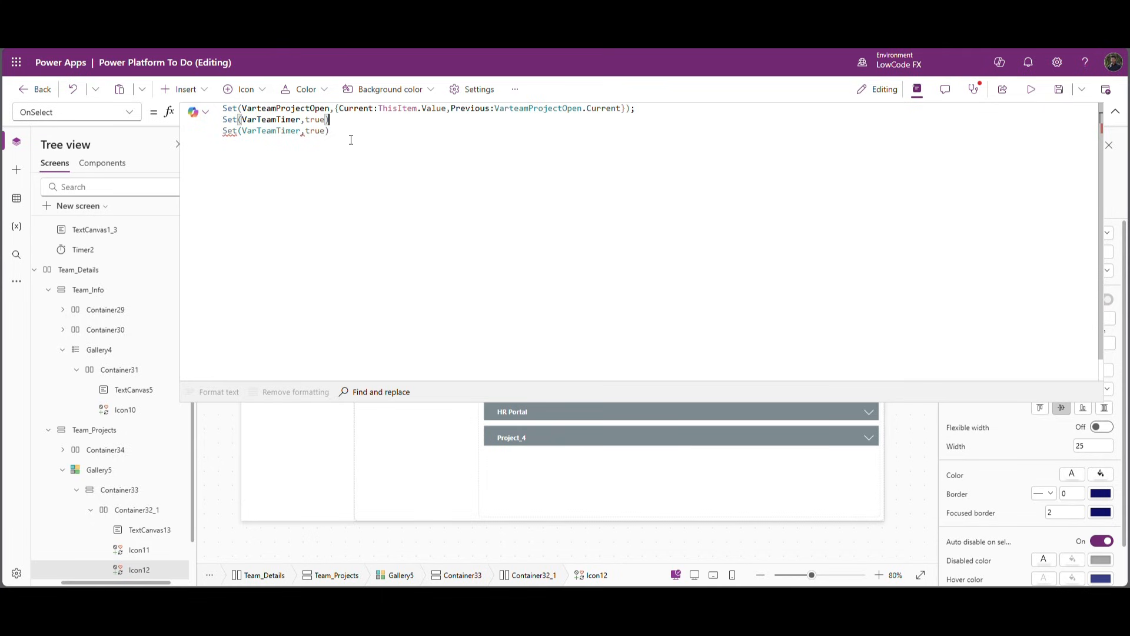
pyautogui.doubleClick(317, 120)
pyautogui.write('false);')
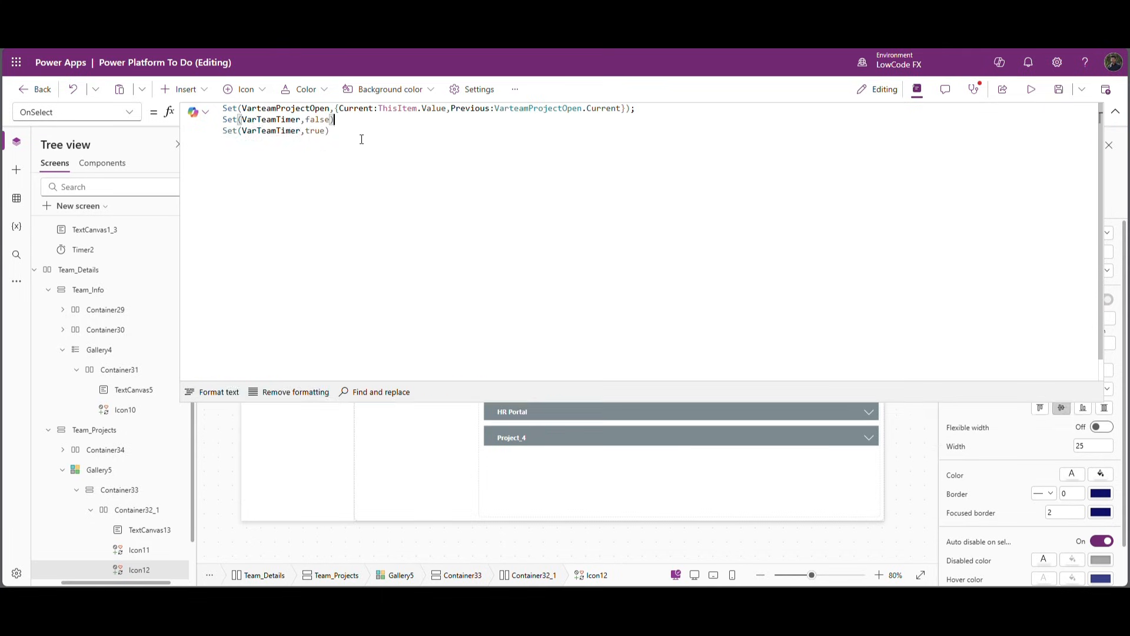
# Step: Copy the Set(VarTeamTimer,false); line into Icon11's OnSelect formula, directly above Set(VarTeamTimer,true)
pyautogui.moveTo(355, 121); pyautogui.dragTo(217, 125)
pyautogui.hotkey('ctrl', 'c')
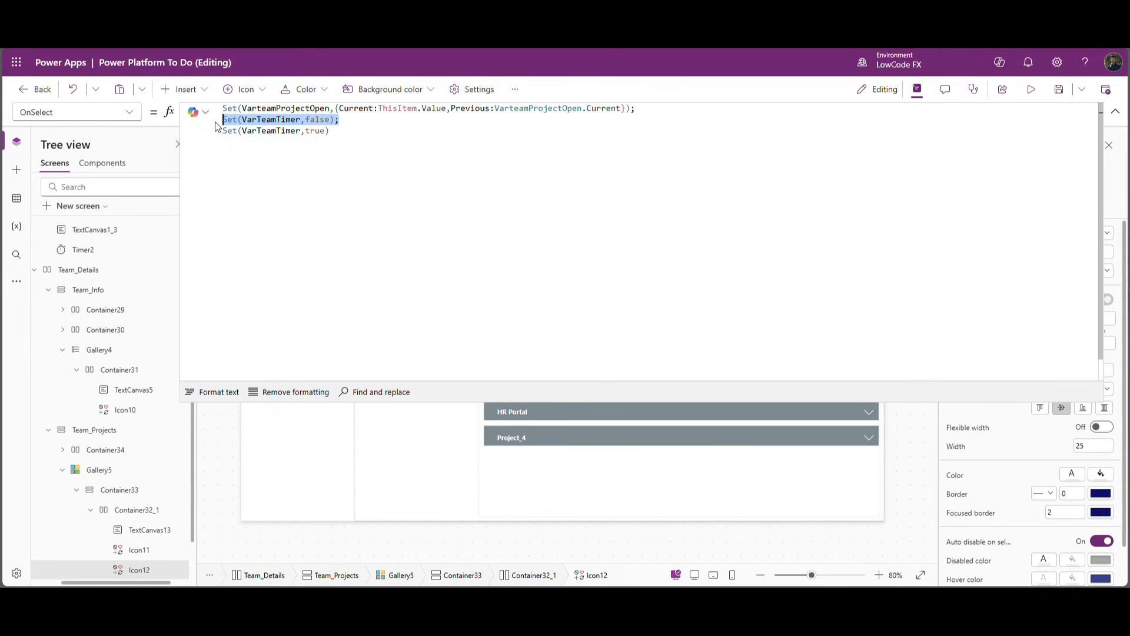
pyautogui.click(1115, 112)
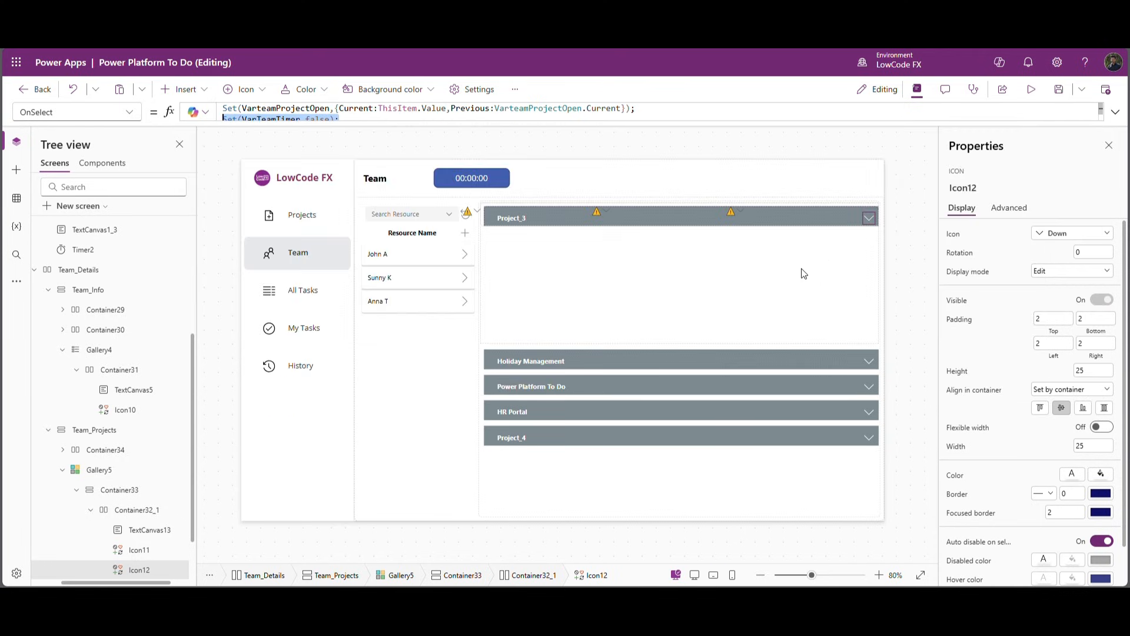
pyautogui.scroll(-2, 166, 490)
pyautogui.click(141, 490)
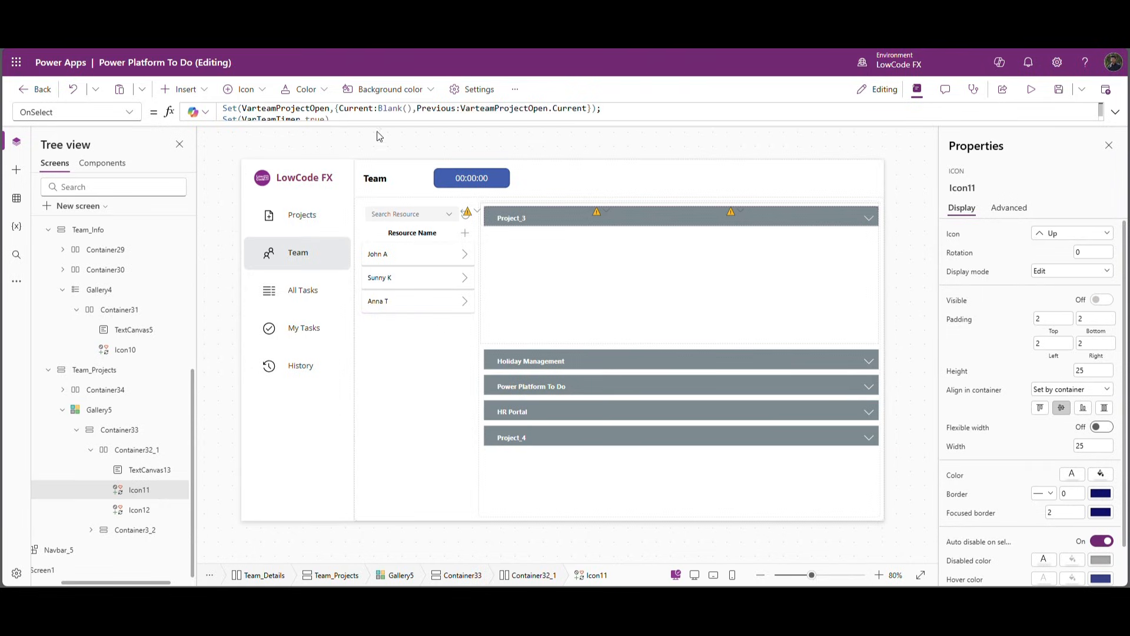
pyautogui.press('Return')
pyautogui.hotkey('ctrl', 'v')
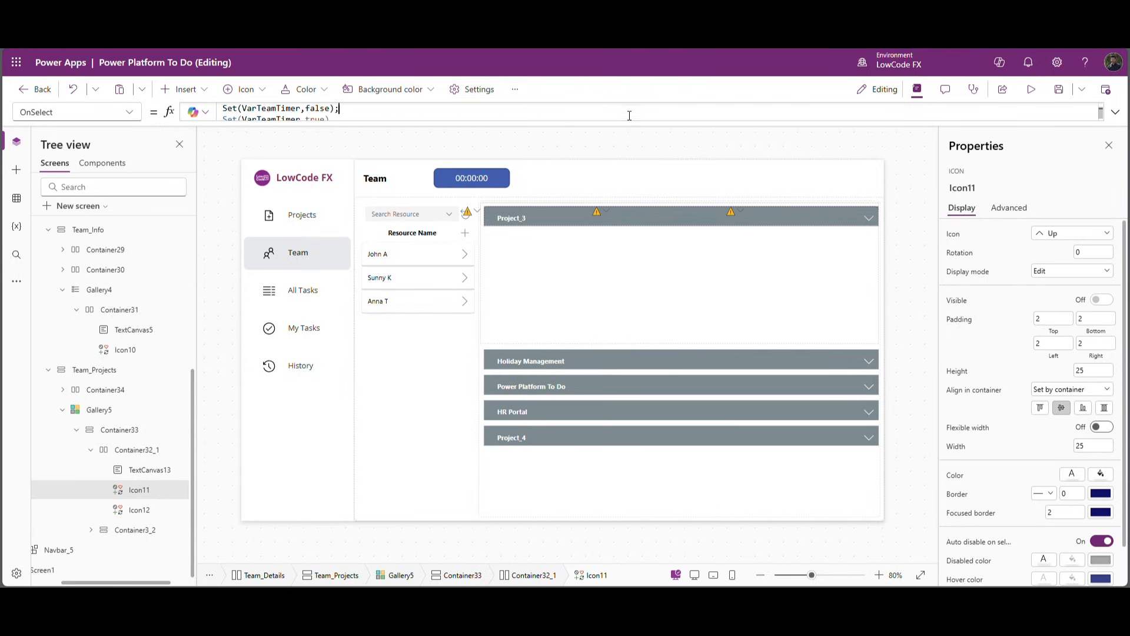
pyautogui.click(1116, 112)
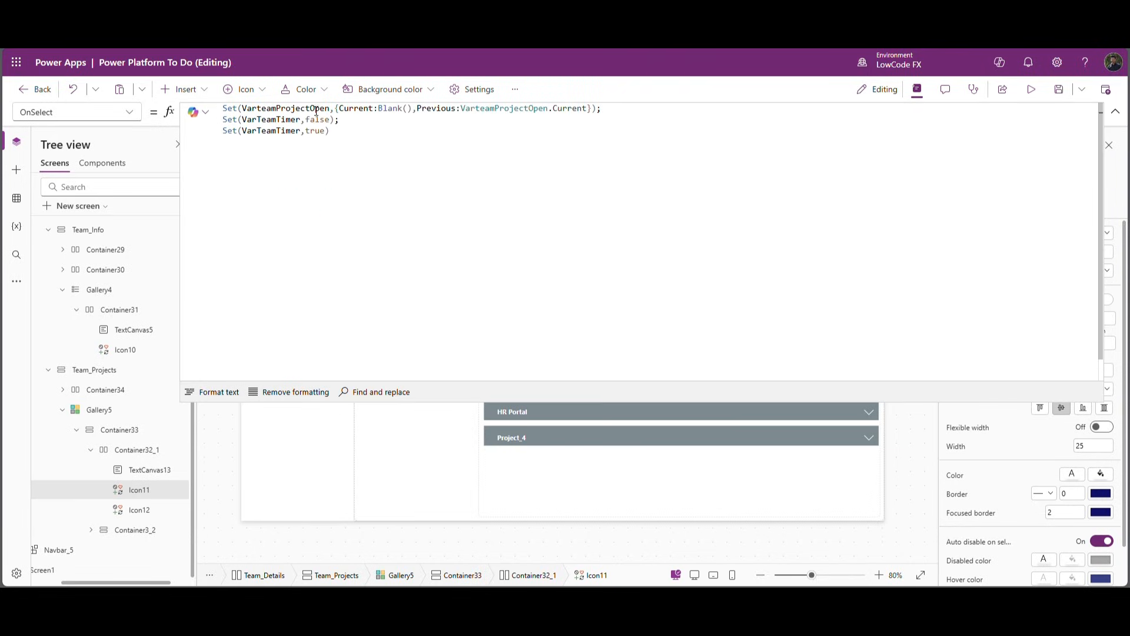
pyautogui.moveTo(362, 141); pyautogui.dragTo(202, 124)
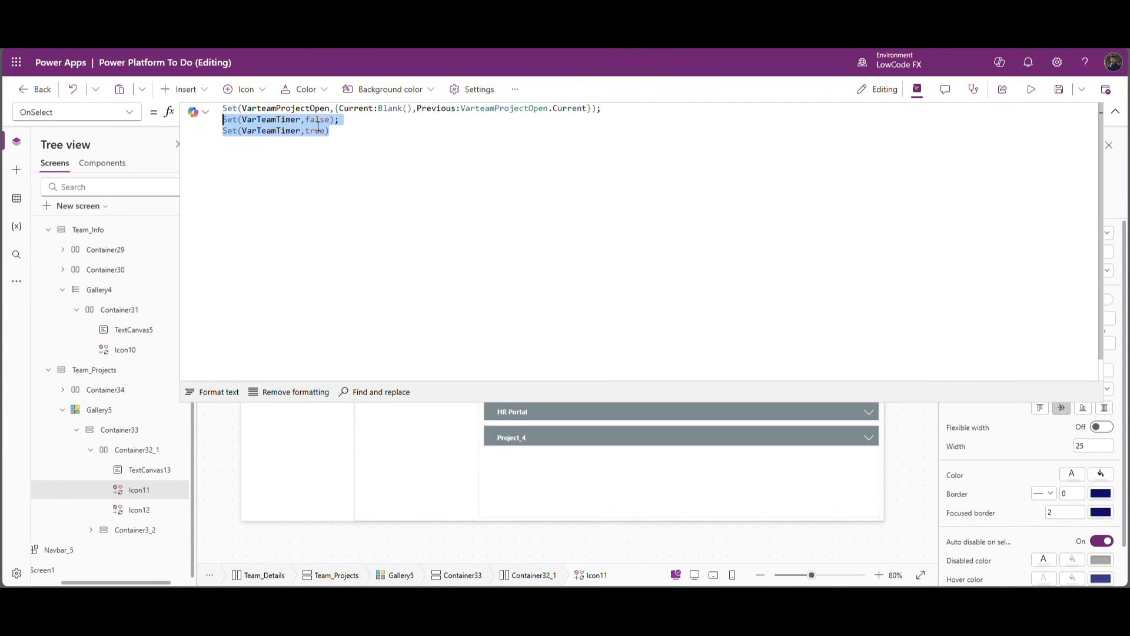
pyautogui.click(1116, 111)
# Step: Preview the Team screen and expand Project_3, Holiday Management, Power Platform To Do and HR Portal in turn to test the accordion
pyautogui.click(1031, 89)
pyautogui.click(1109, 181)
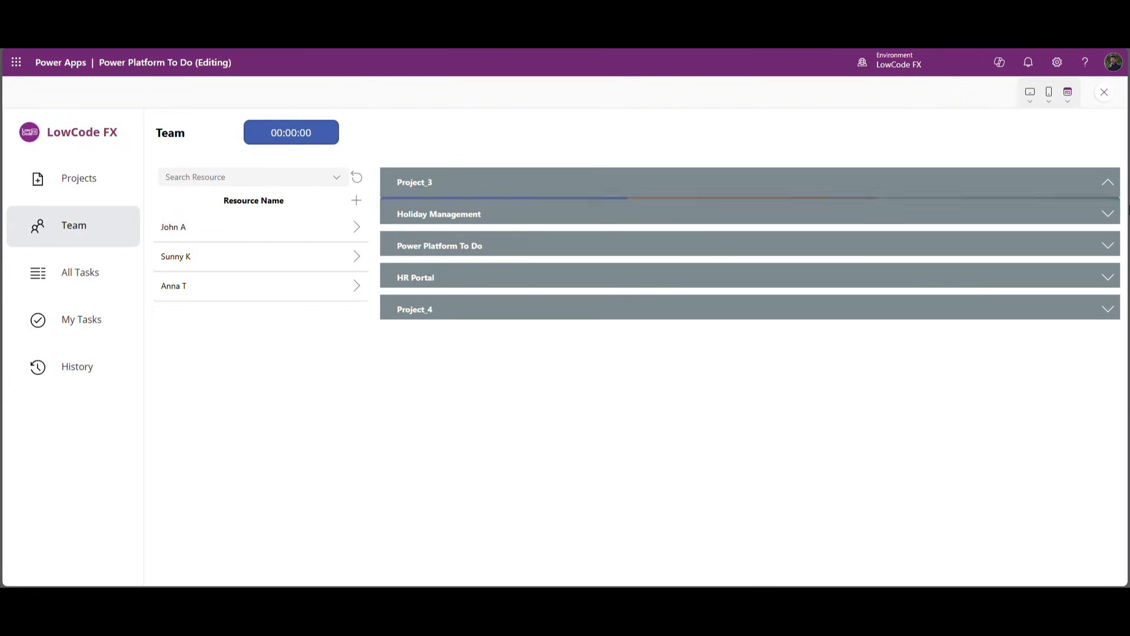
pyautogui.click(1109, 390)
pyautogui.click(1109, 433)
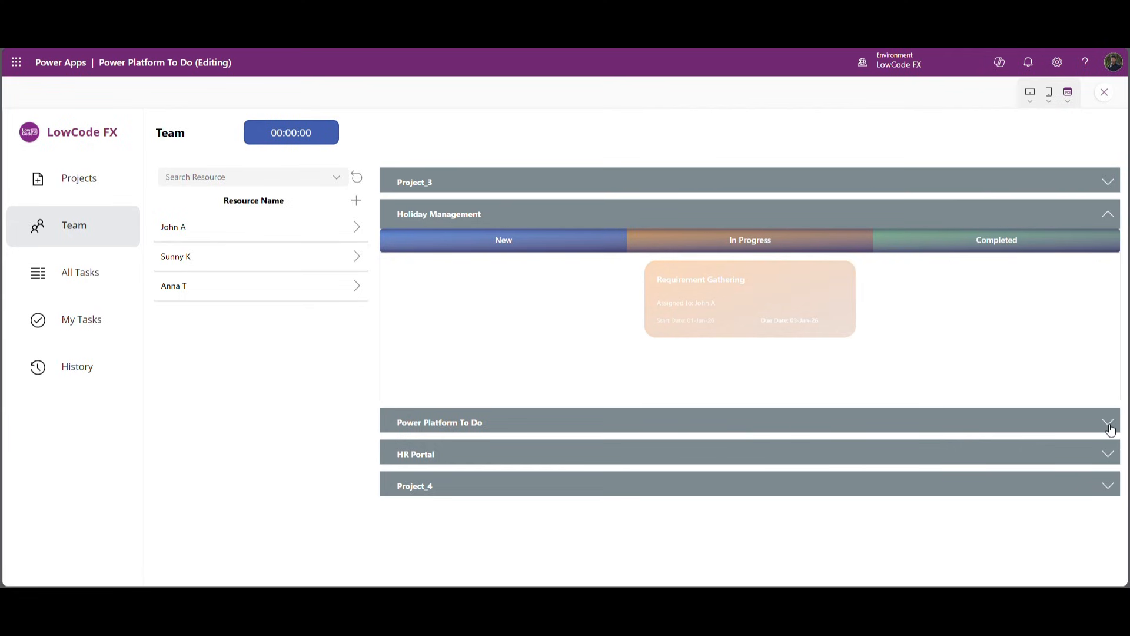
pyautogui.click(1113, 456)
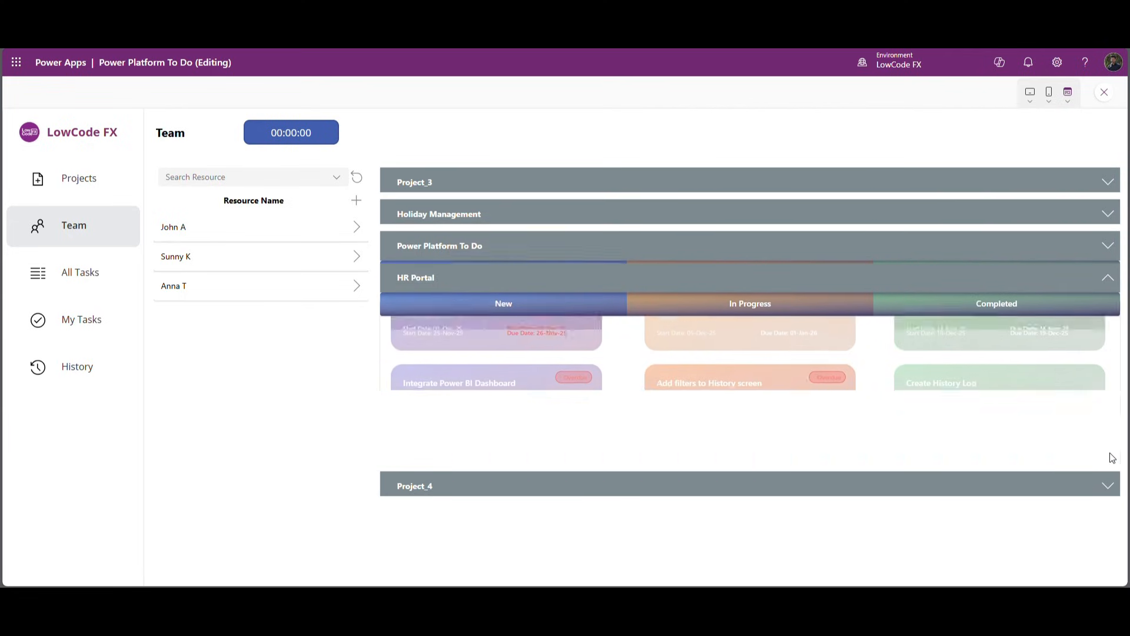
pyautogui.press('Escape')
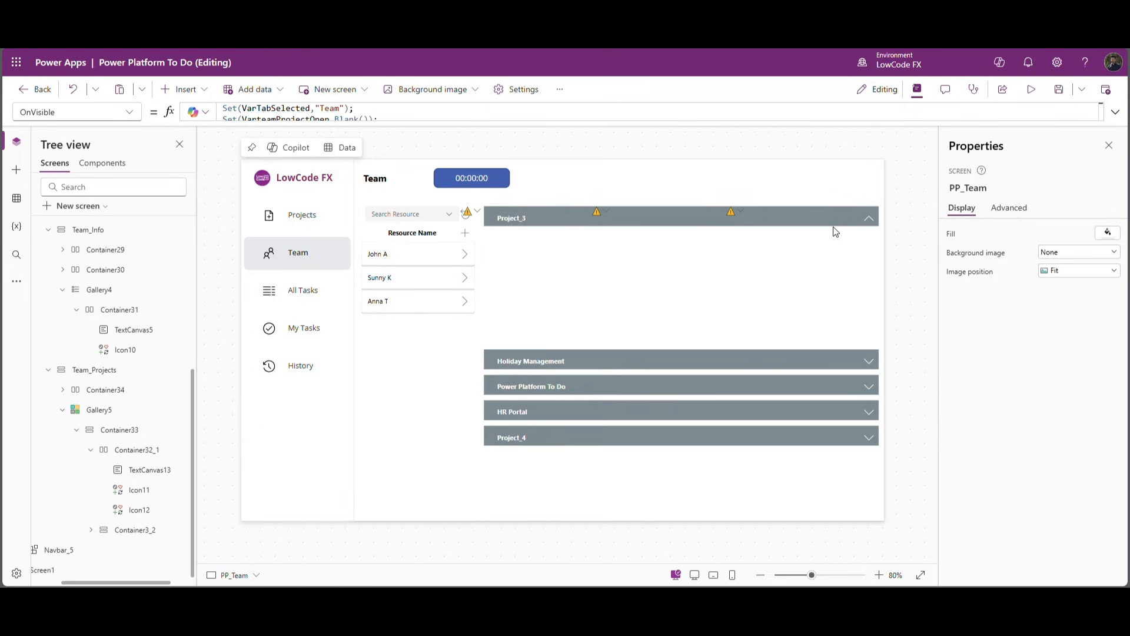
pyautogui.press('F5')
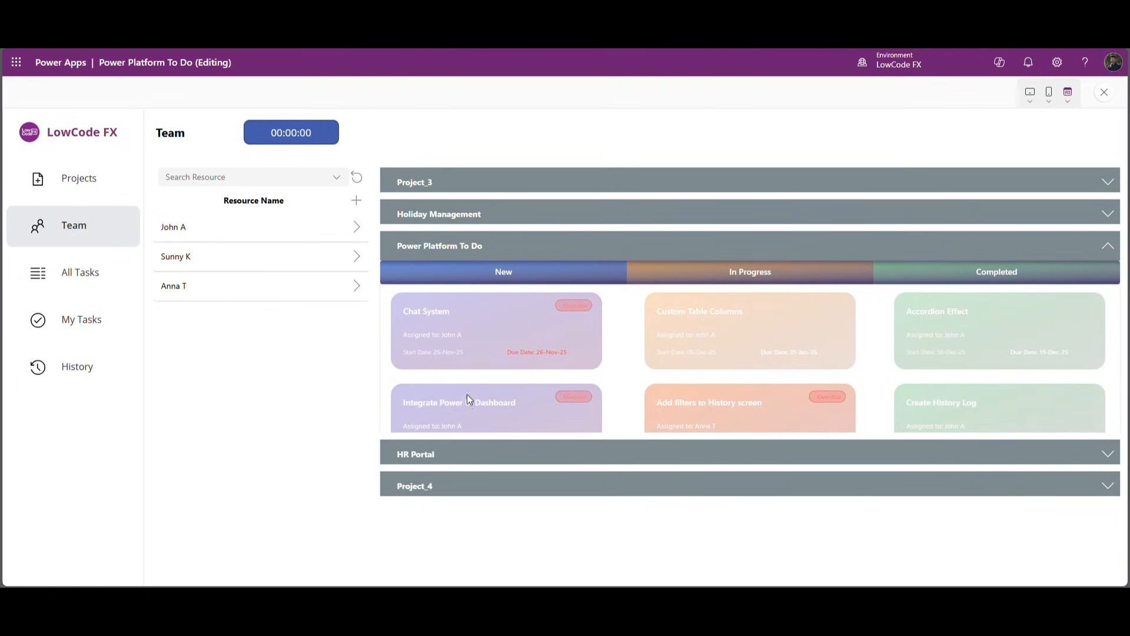
pyautogui.click(1105, 94)
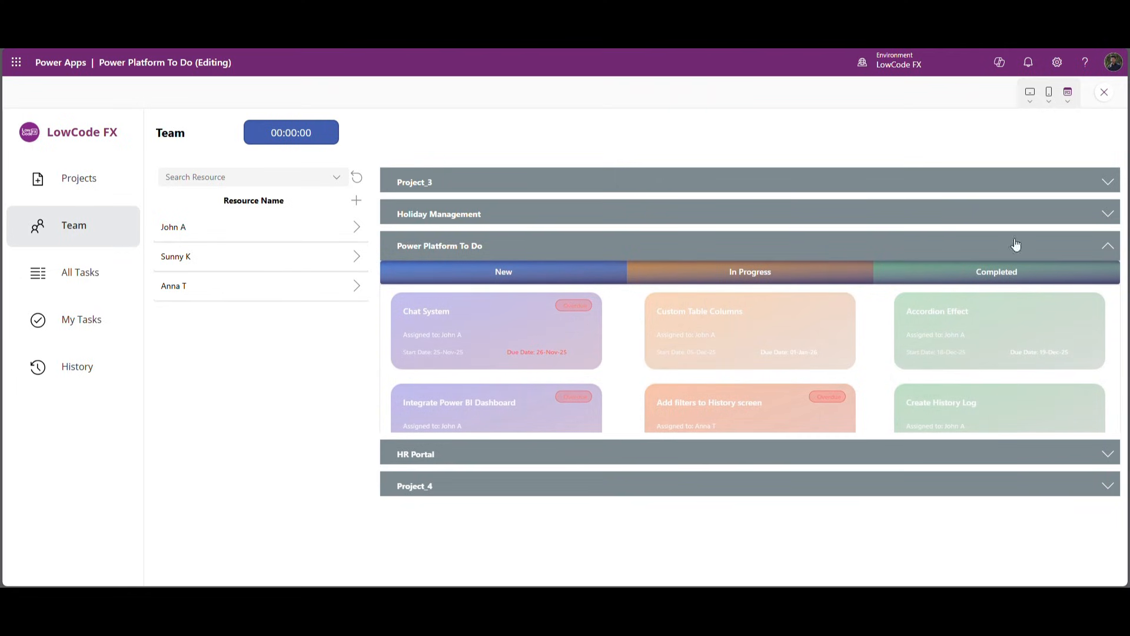
# Step: Set the template size of Gallery5 in Team_Projects to 350
pyautogui.click(123, 436)
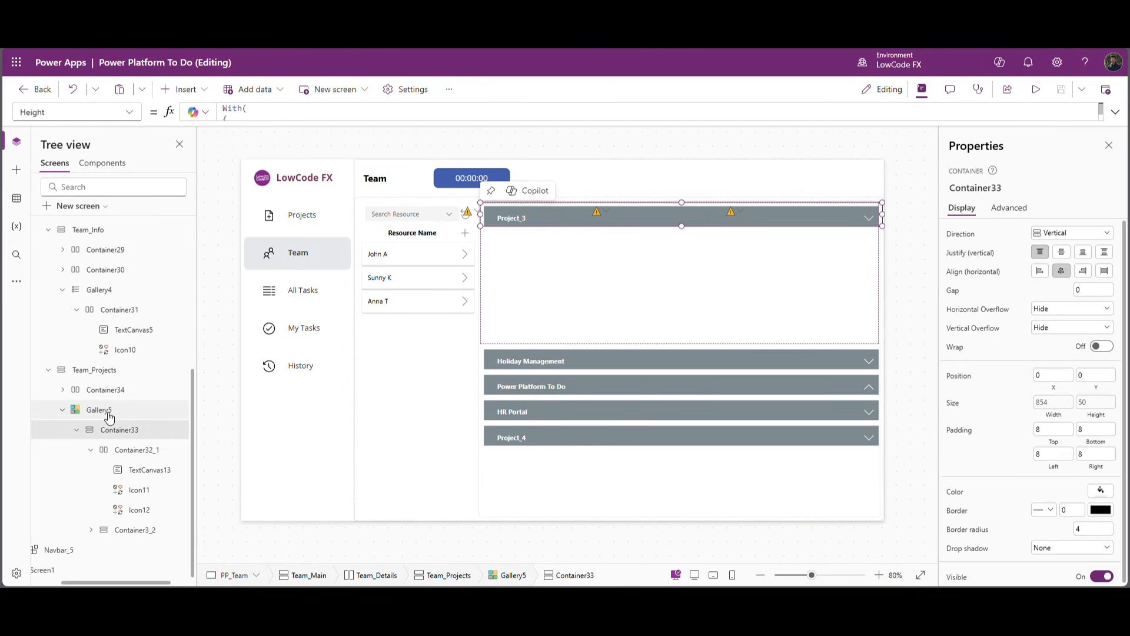
pyautogui.click(107, 410)
pyautogui.click(1094, 482)
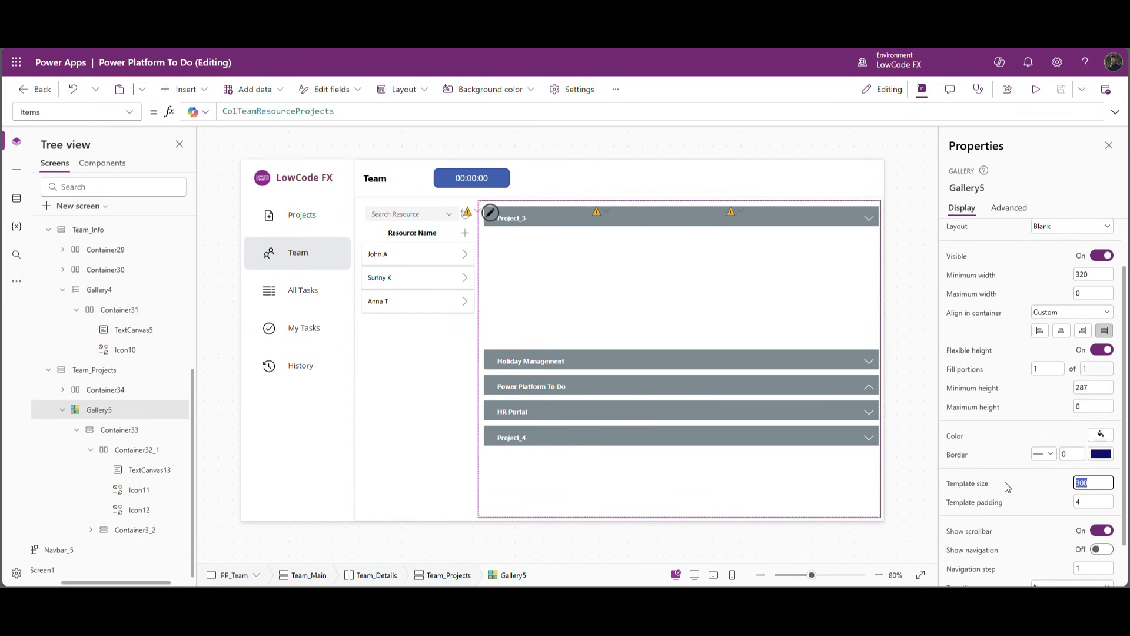
pyautogui.press('Return')
# Step: Preview the Team screen and expand Holiday Management and Power Platform To Do to check the taller sections
pyautogui.click(1036, 89)
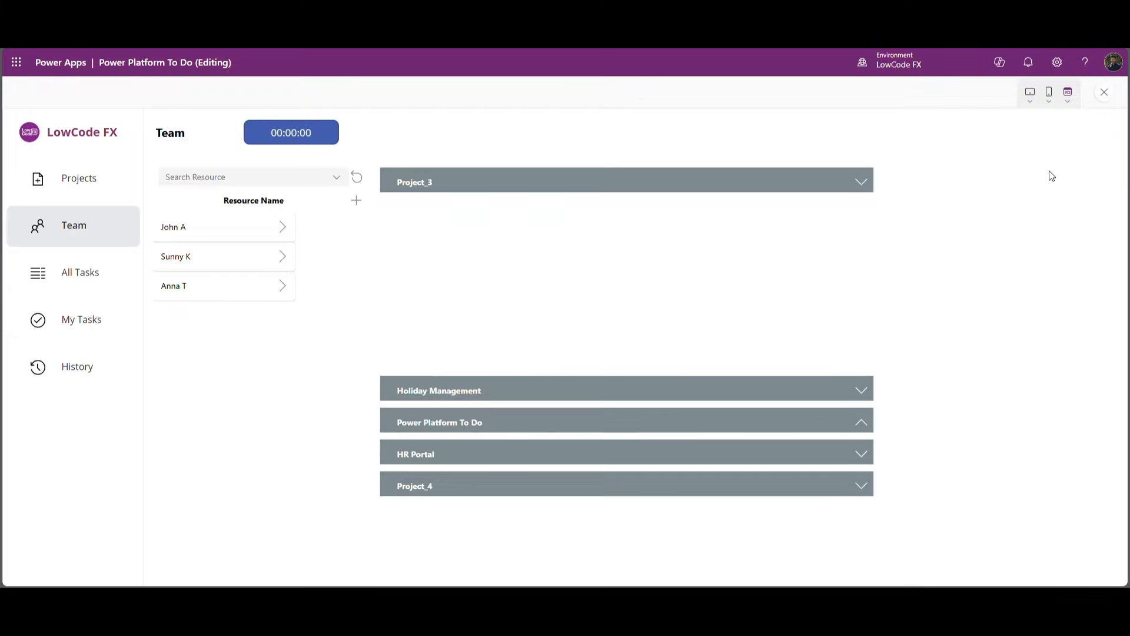
pyautogui.click(1108, 214)
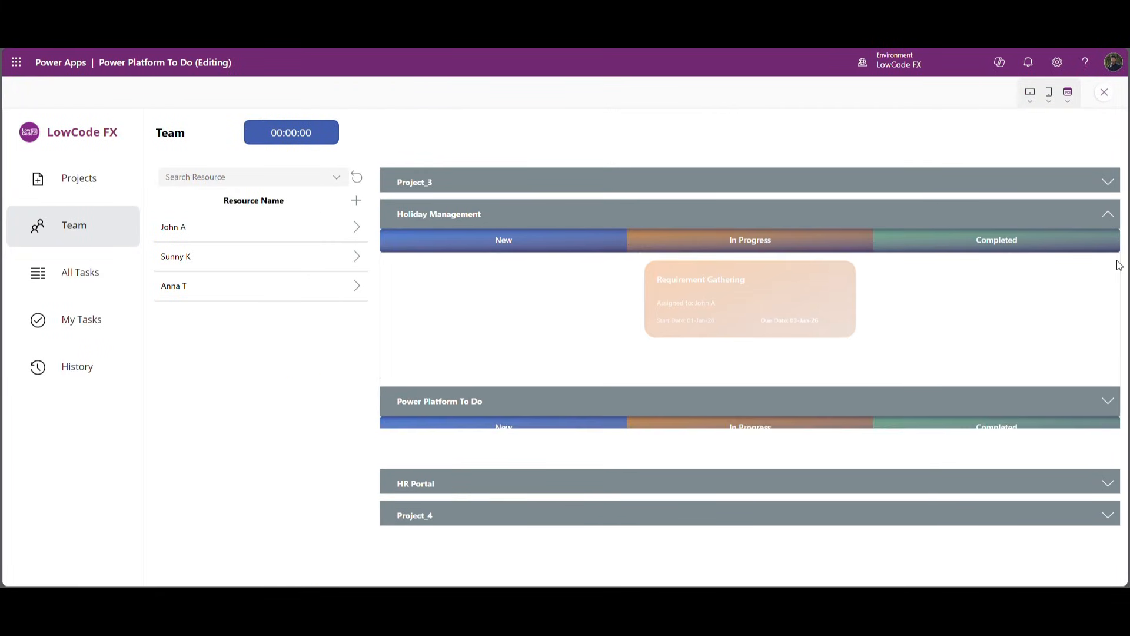
pyautogui.click(1113, 457)
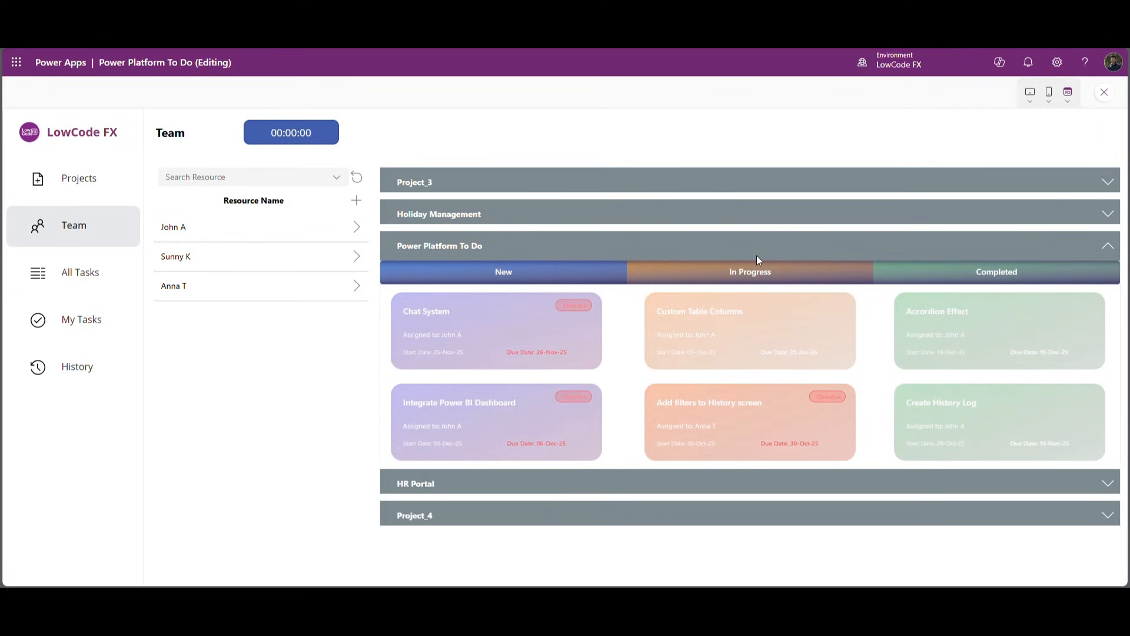
pyautogui.click(1104, 92)
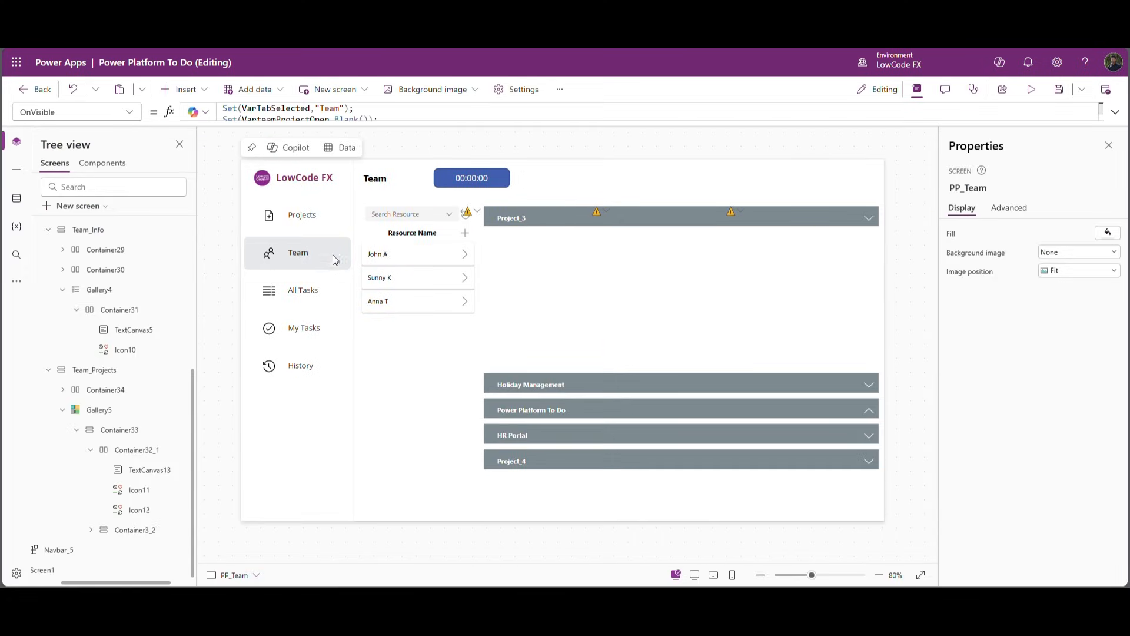
# Step: Copy the custom fill hex code of AllTasks_Table_Header on the All Tasks screen
pyautogui.keyDown('alt'); pyautogui.click(301, 297); pyautogui.keyUp('alt')
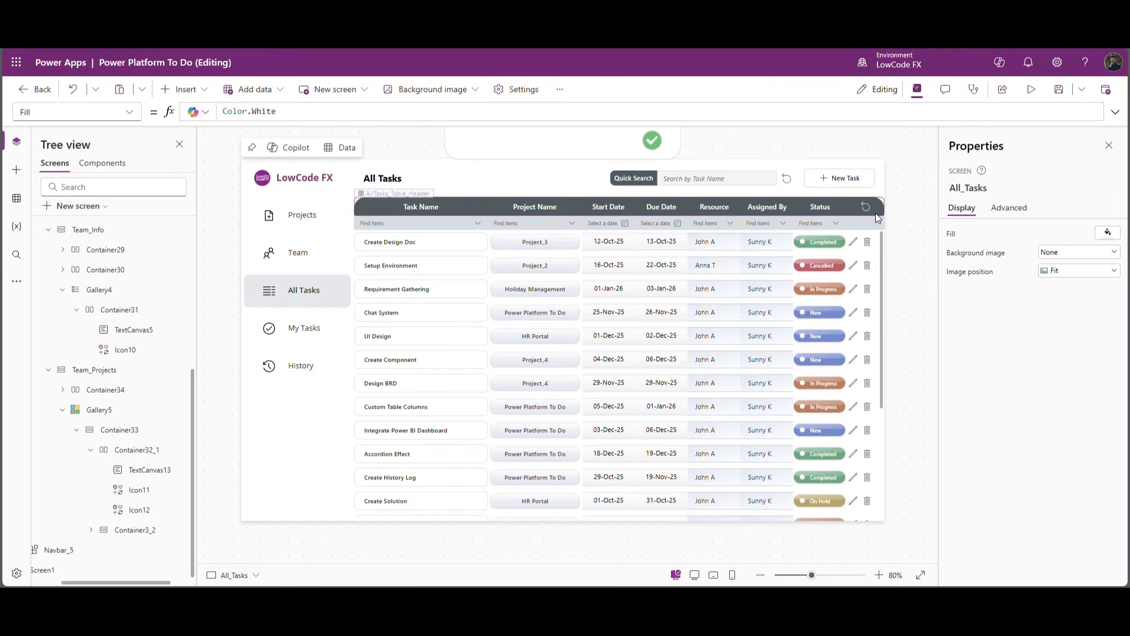
pyautogui.click(879, 211)
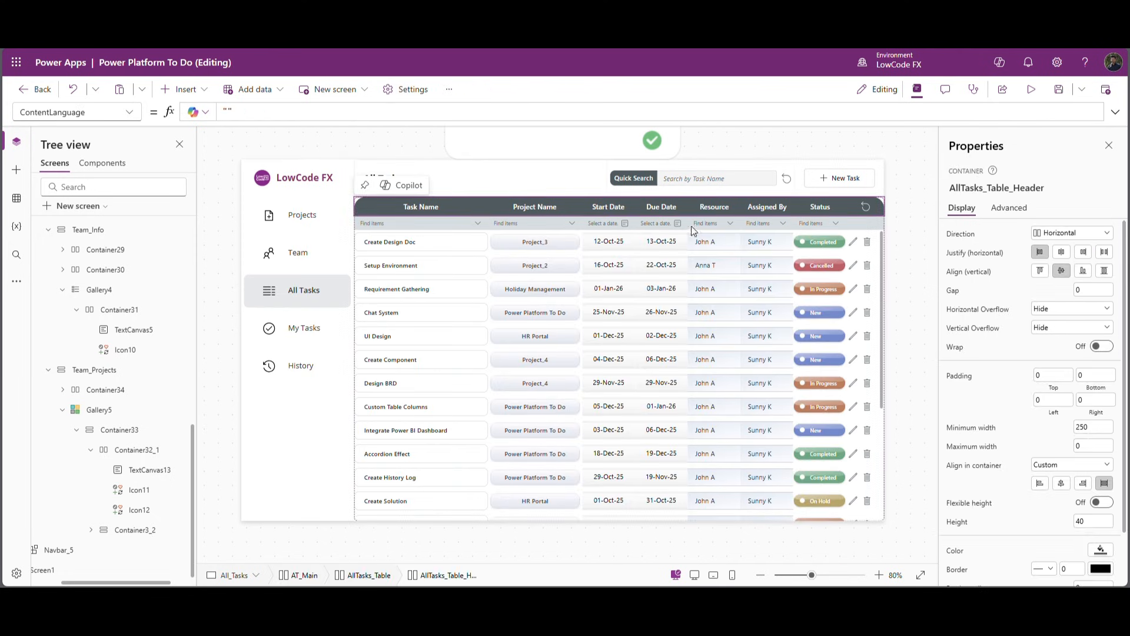
pyautogui.click(1101, 550)
pyautogui.click(1004, 370)
pyautogui.doubleClick(936, 568)
pyautogui.hotkey('ctrl', 'c')
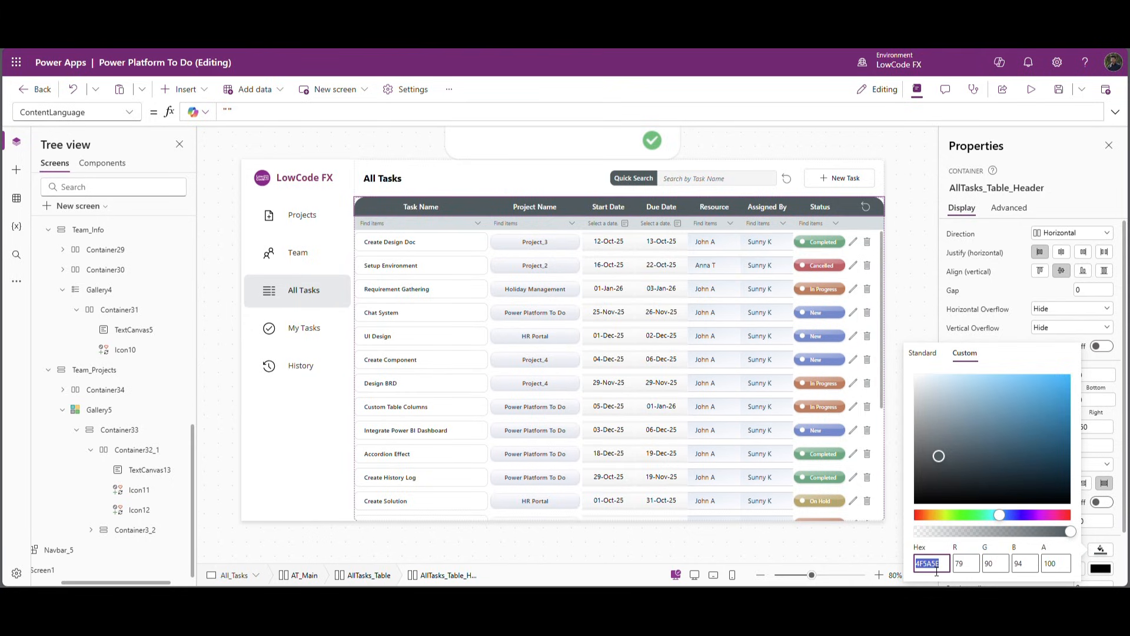
pyautogui.click(892, 561)
# Step: Return to the Team screen and turn off the visibility of Timer2 in Team_Title
pyautogui.click(106, 372)
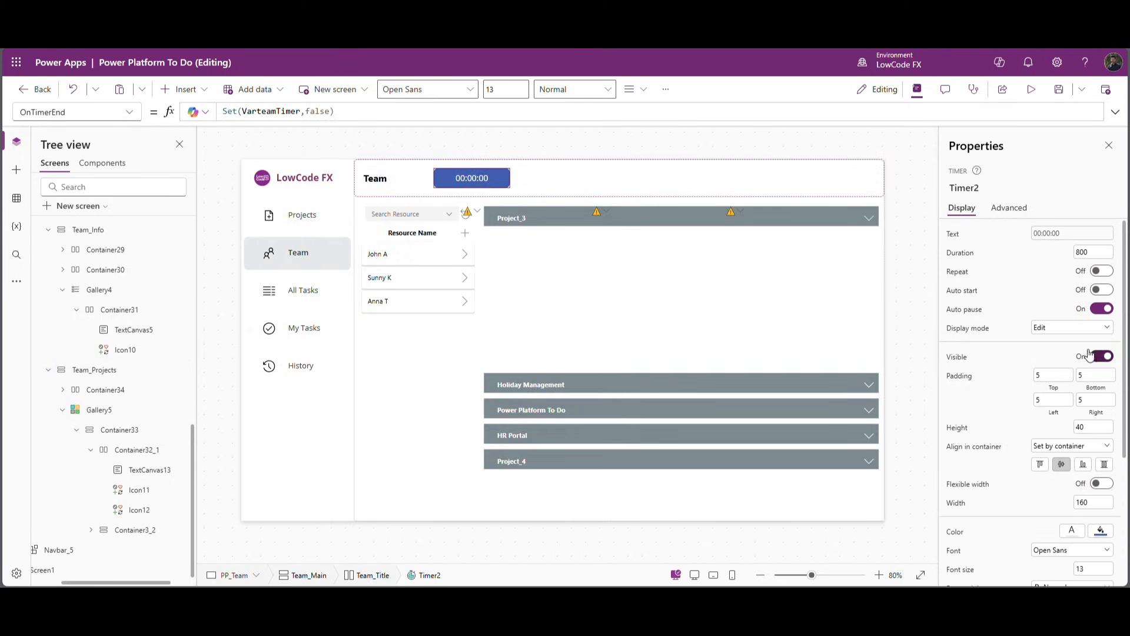
pyautogui.click(1100, 356)
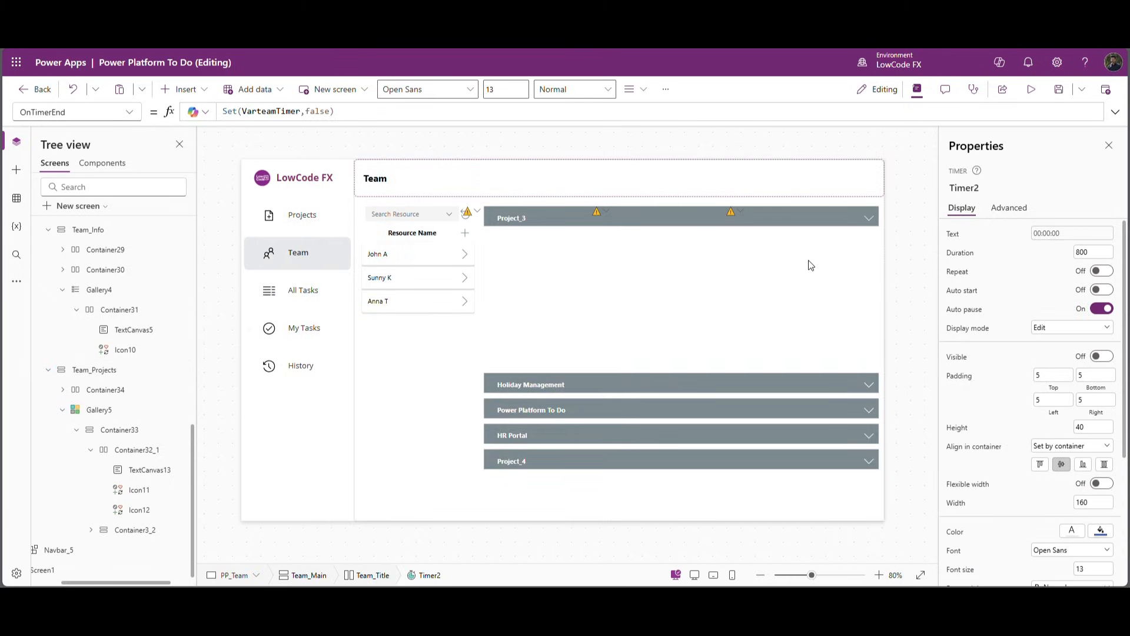
pyautogui.click(912, 224)
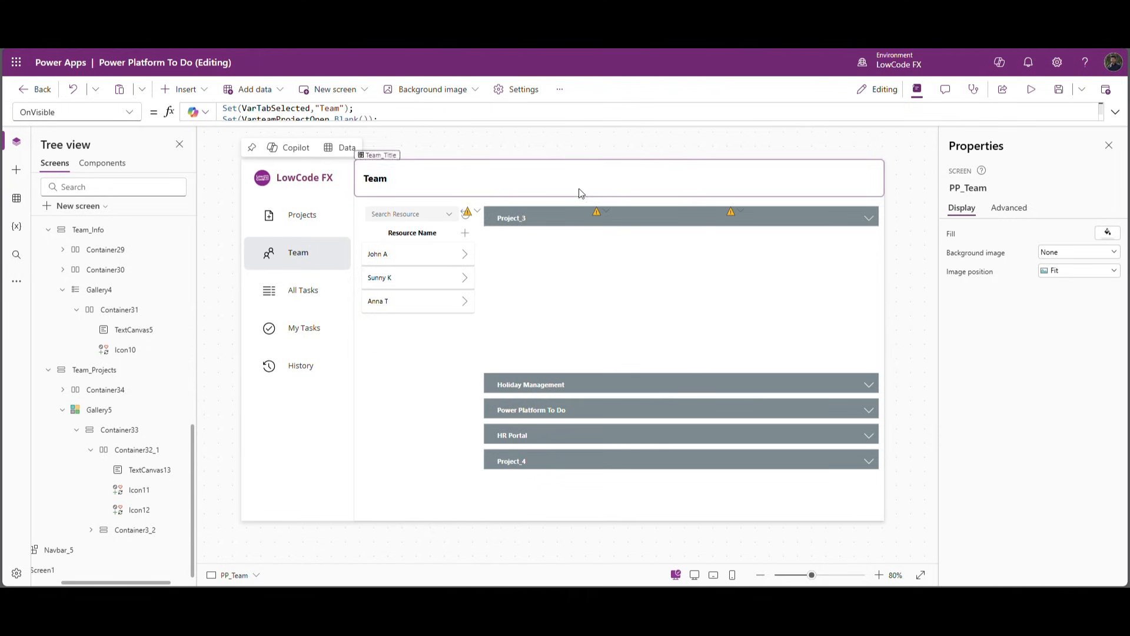
# Step: Apply the copied custom hex colour 4F5A5E as the fill of the Team_Main container
pyautogui.click(498, 523)
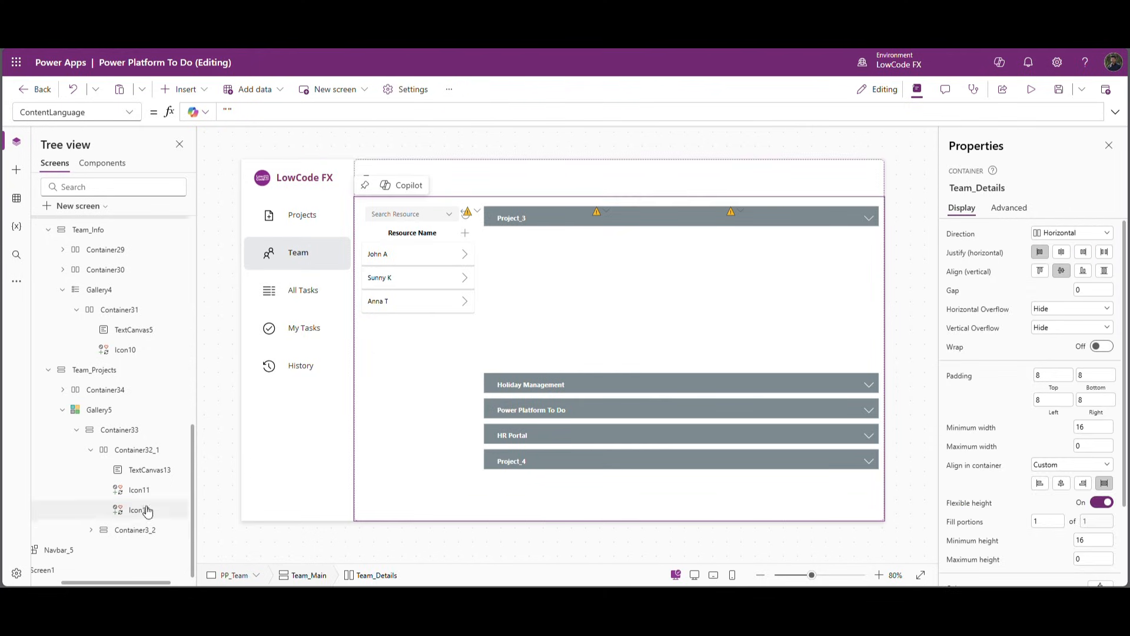
pyautogui.click(96, 389)
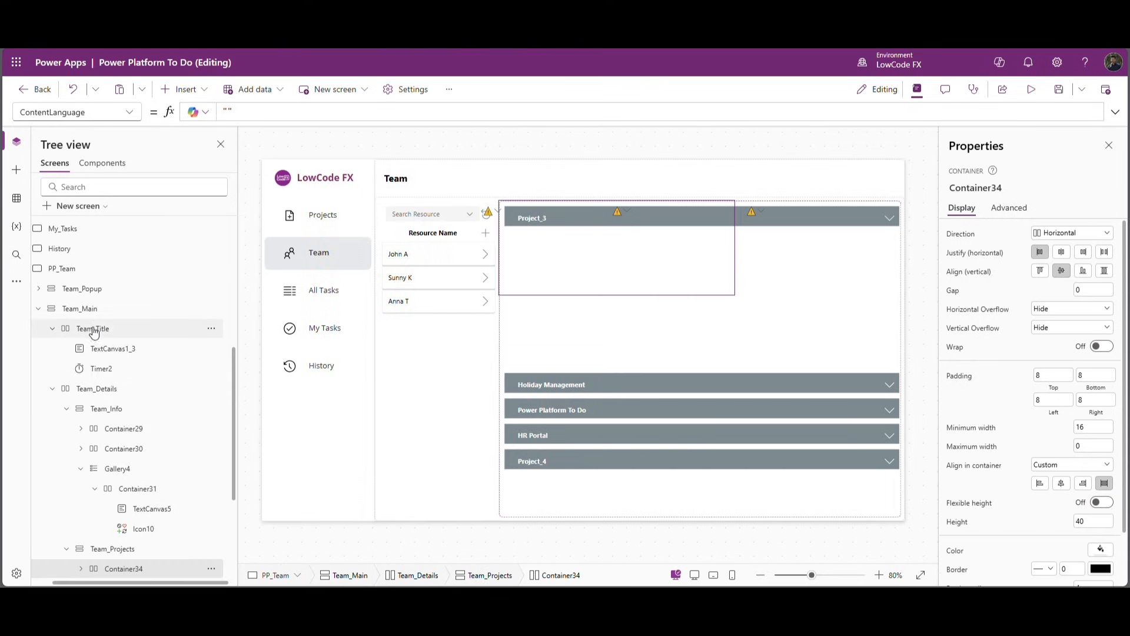
pyautogui.click(88, 310)
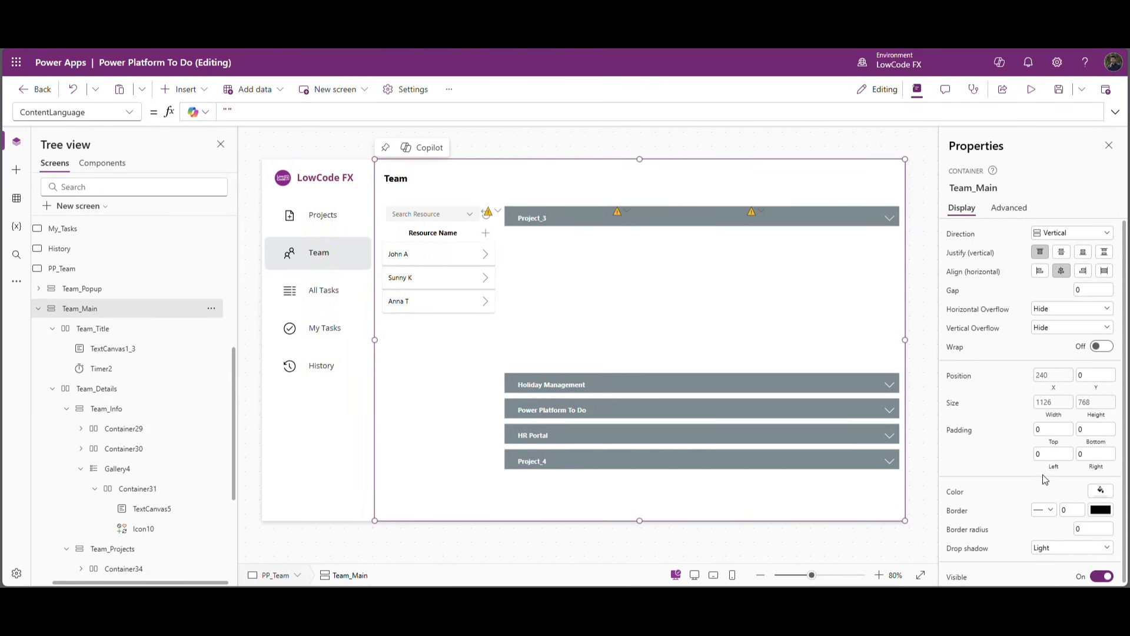
pyautogui.click(1101, 490)
pyautogui.click(1004, 373)
pyautogui.click(931, 563)
pyautogui.hotkey('ctrl', 'v')
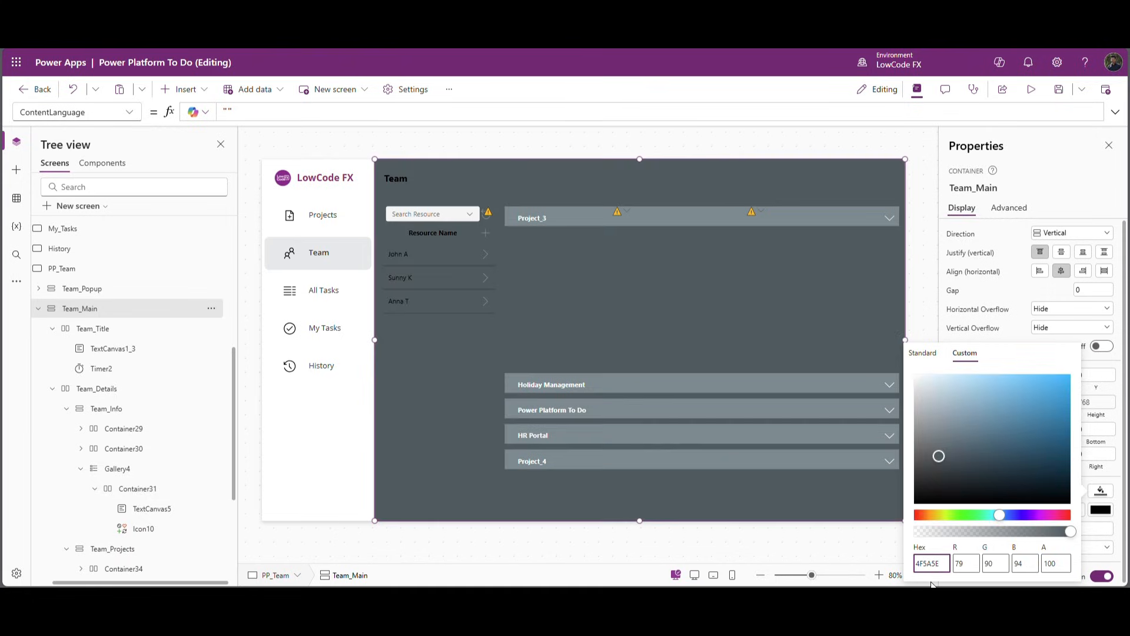
pyautogui.click(684, 543)
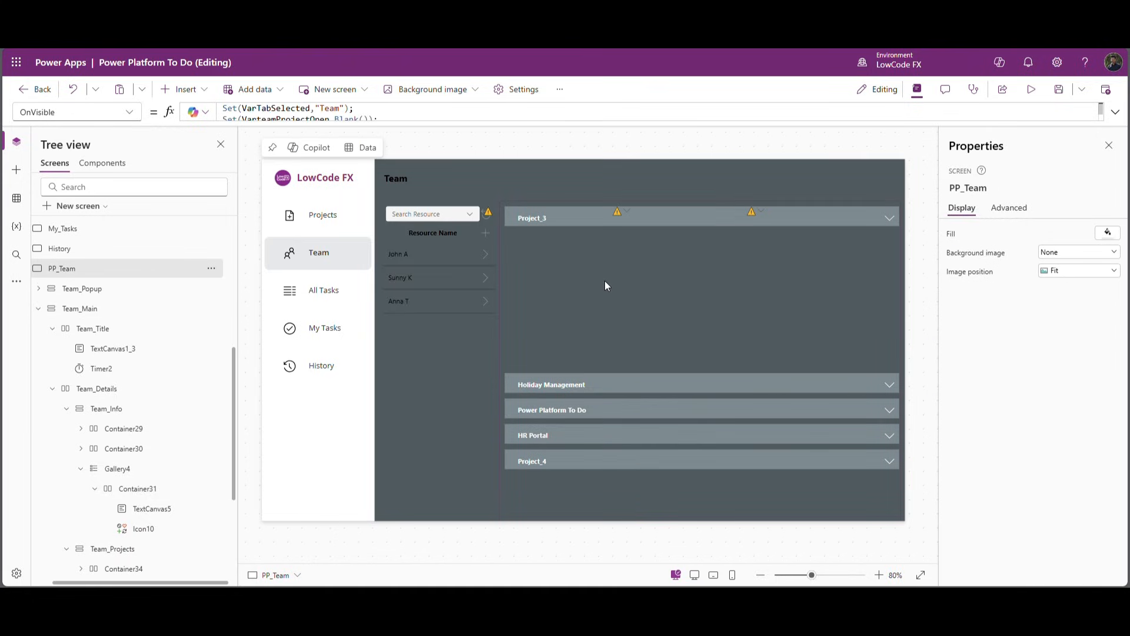
# Step: Change the Search Resource combo box fill to the light grey theme colour
pyautogui.click(554, 214)
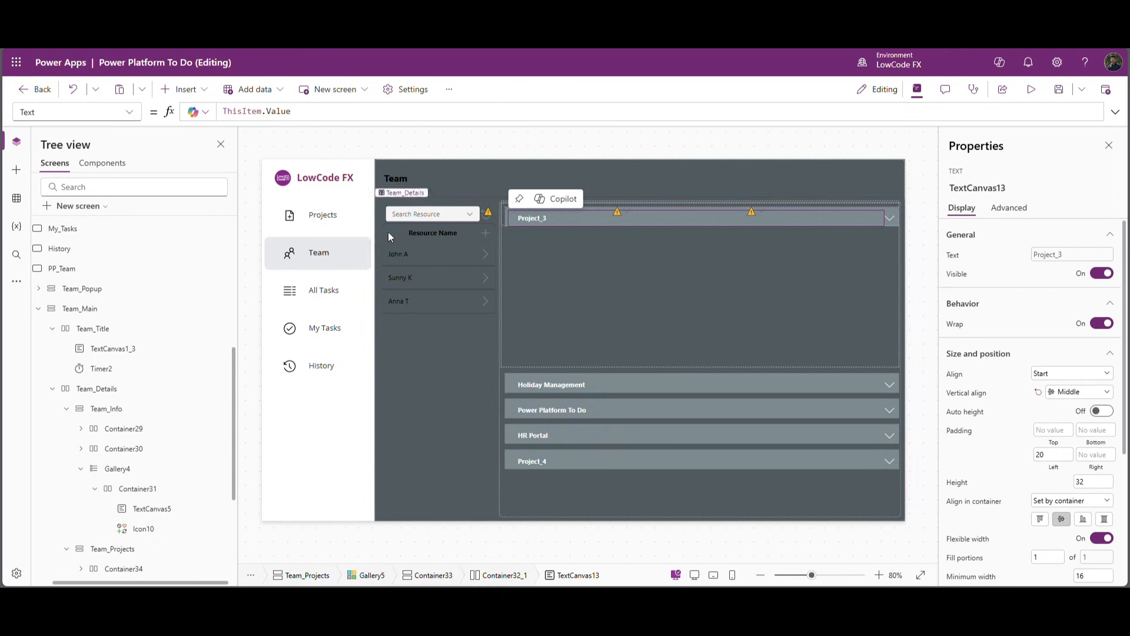
pyautogui.click(454, 215)
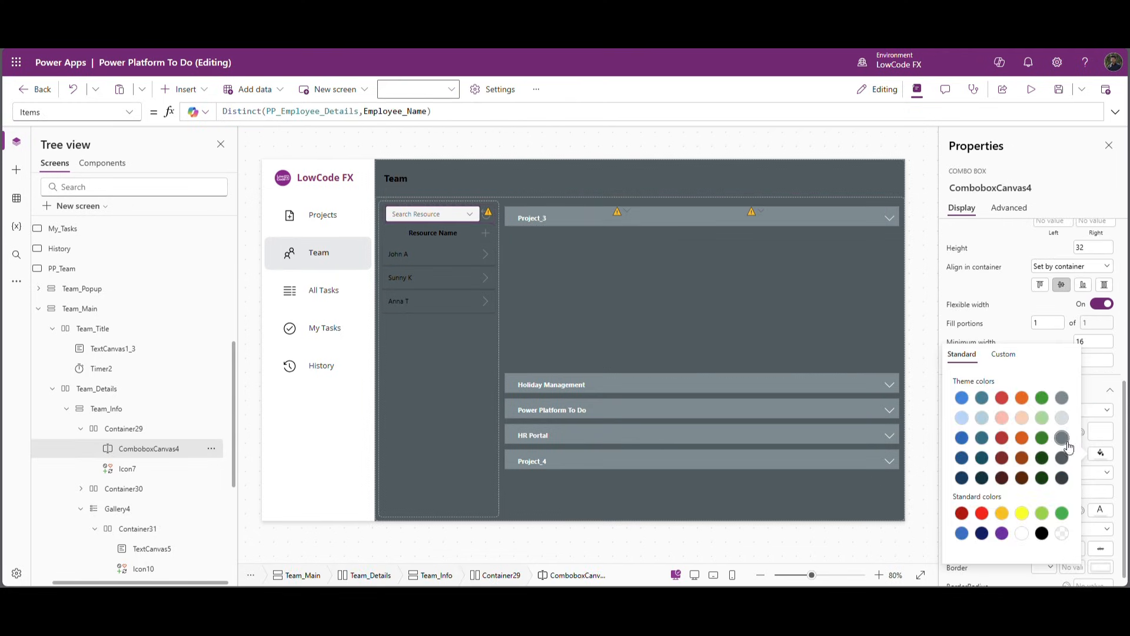
pyautogui.click(1063, 419)
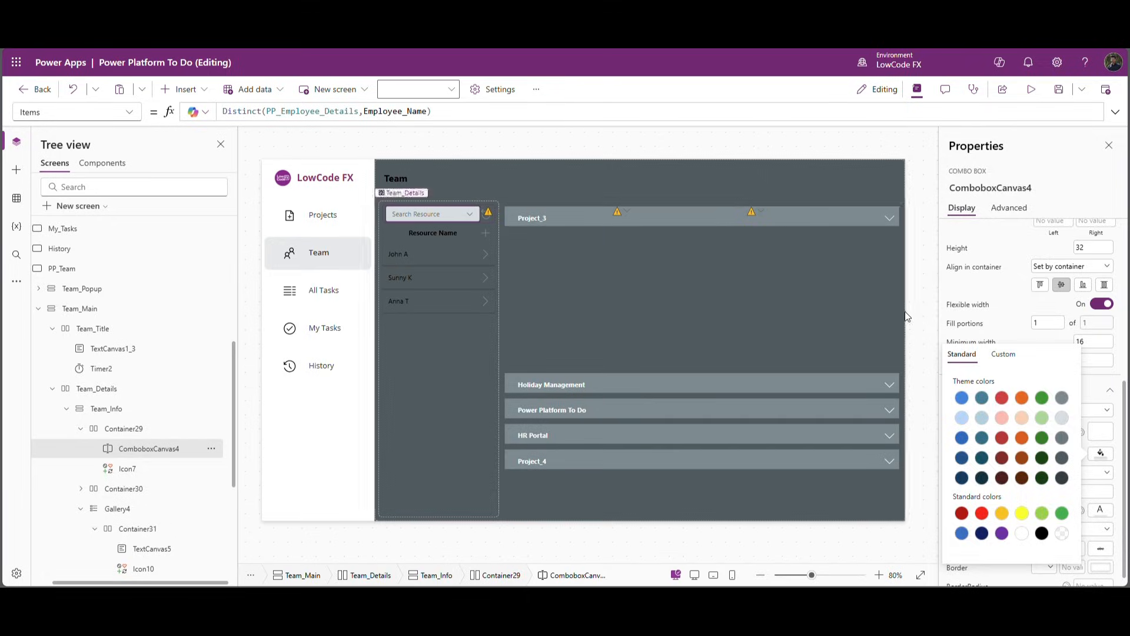
pyautogui.click(917, 321)
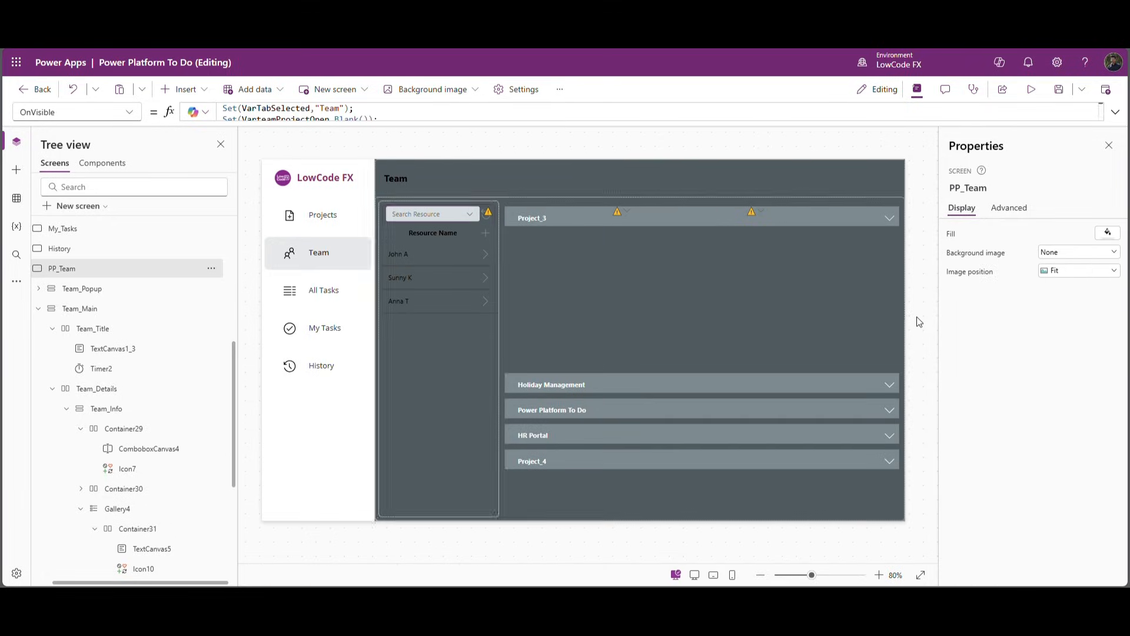
# Step: Set the font colour to white for the Team title, the Resource Name header and the employee names in Gallery4
pyautogui.click(402, 182)
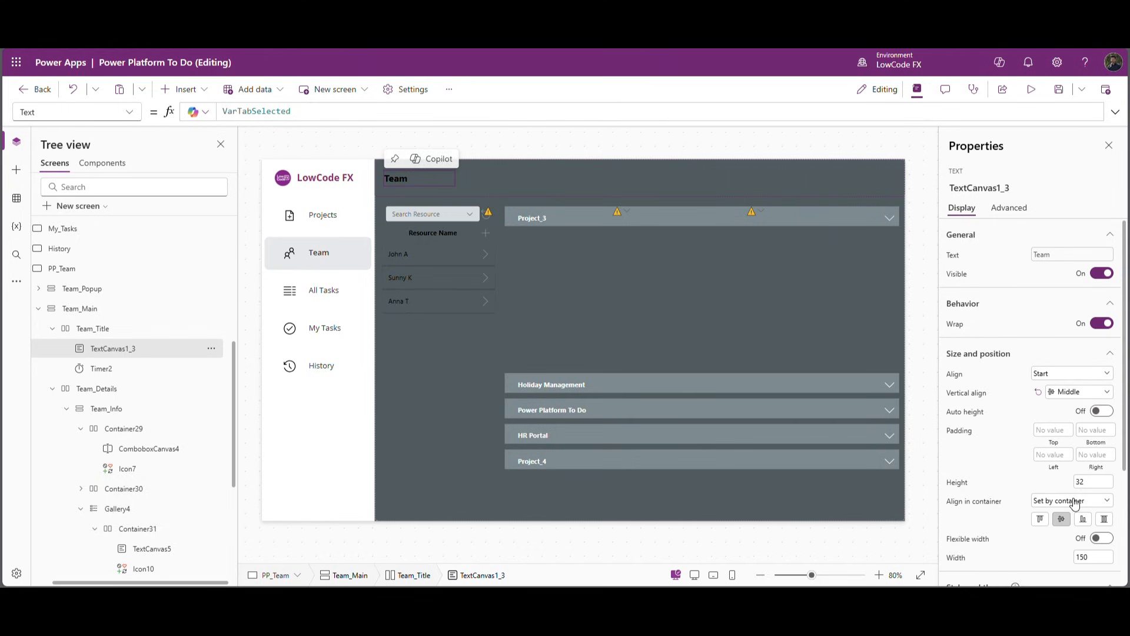
pyautogui.scroll(-3, 1064, 498)
pyautogui.click(1101, 499)
pyautogui.click(1023, 552)
pyautogui.click(440, 233)
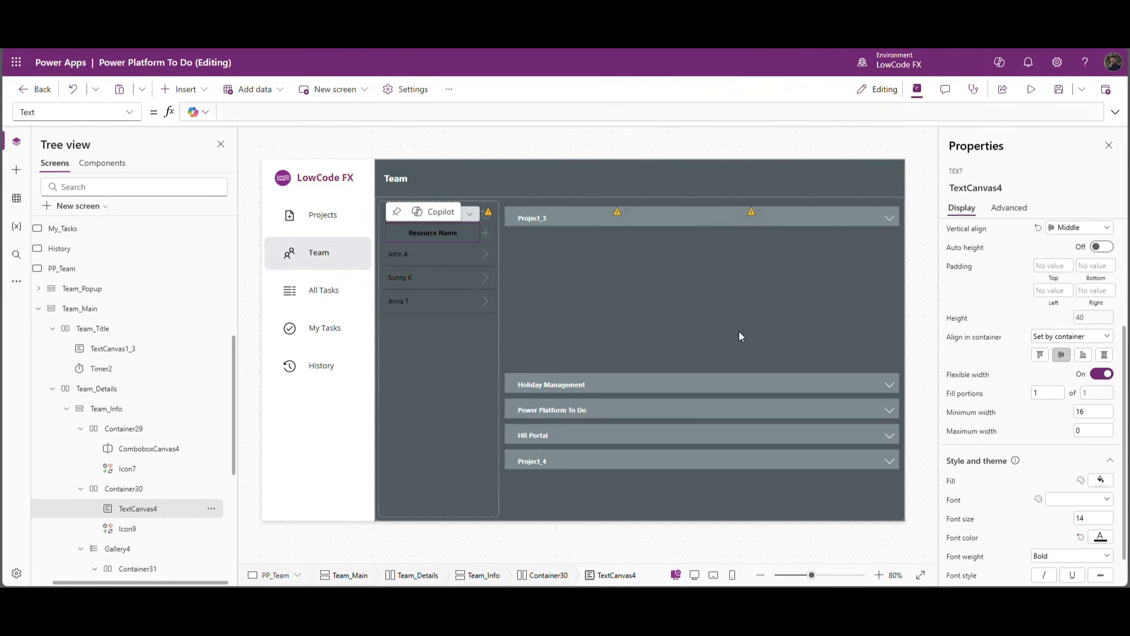
pyautogui.click(1022, 551)
pyautogui.click(401, 256)
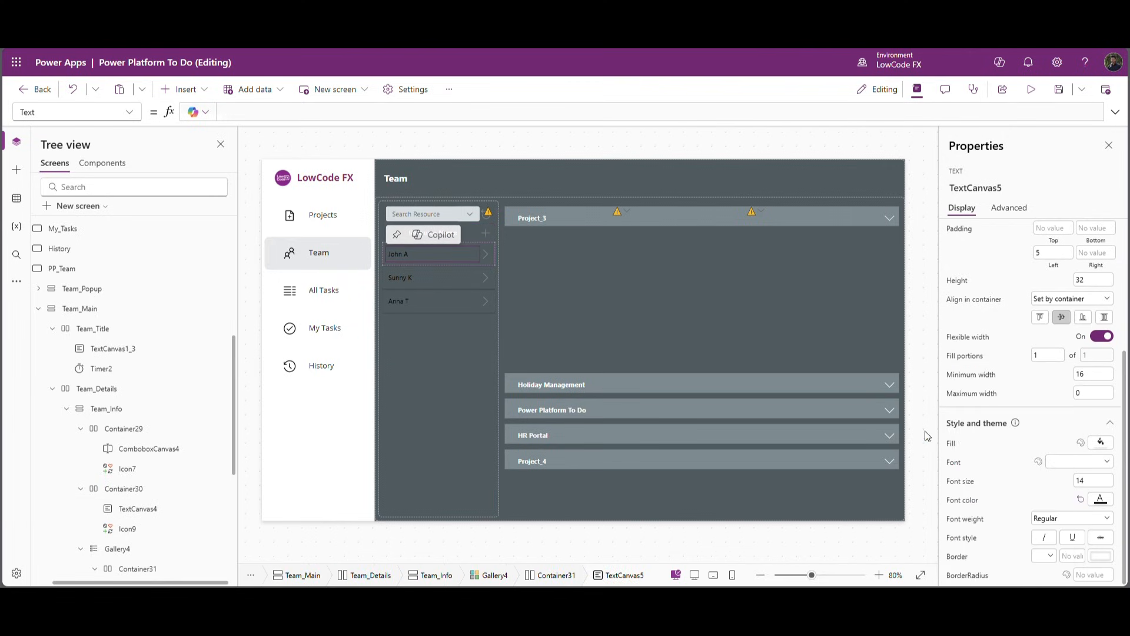
pyautogui.click(1101, 499)
pyautogui.click(1024, 552)
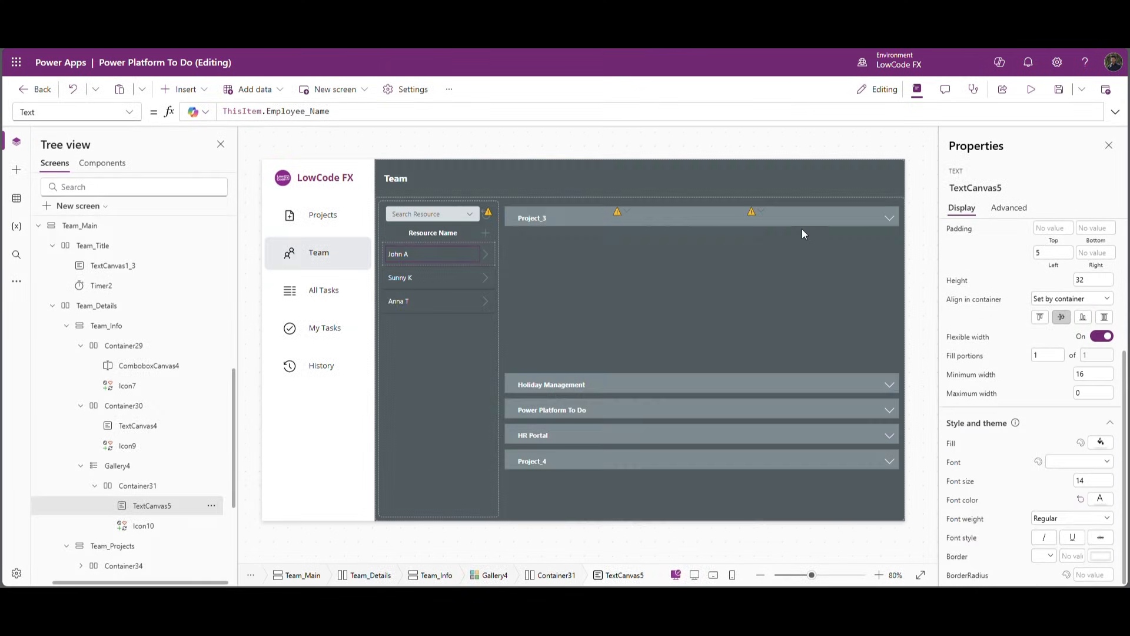
pyautogui.click(884, 182)
# Step: Preview the dark Team screen and expand Project_3, Holiday Management and Power Platform To Do in turn
pyautogui.click(1031, 89)
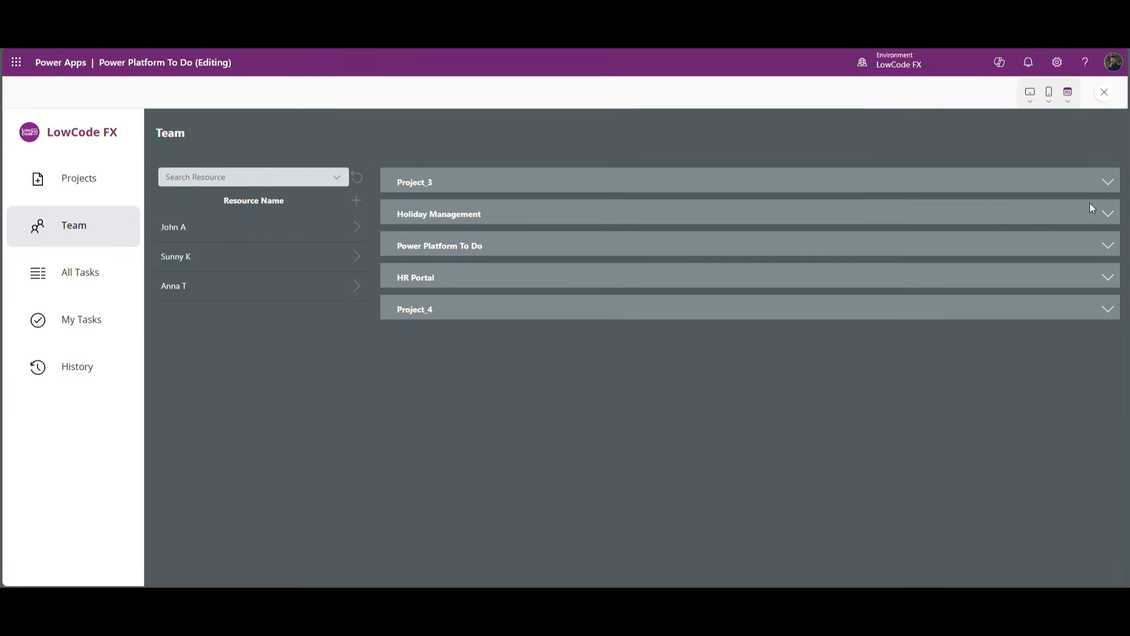
pyautogui.click(1112, 187)
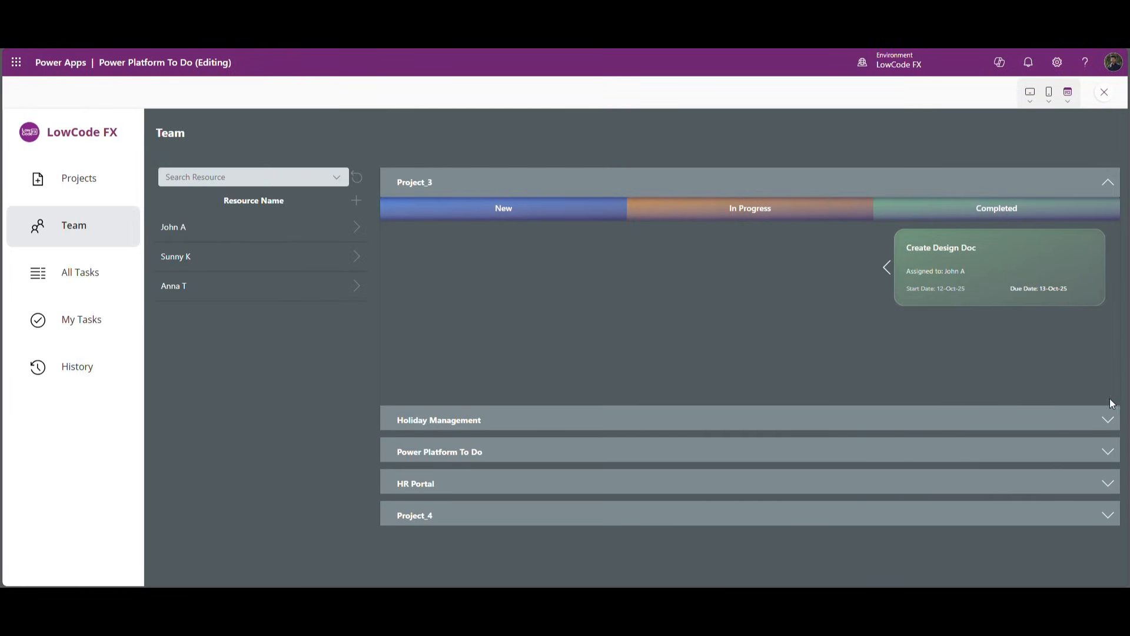
pyautogui.click(1109, 421)
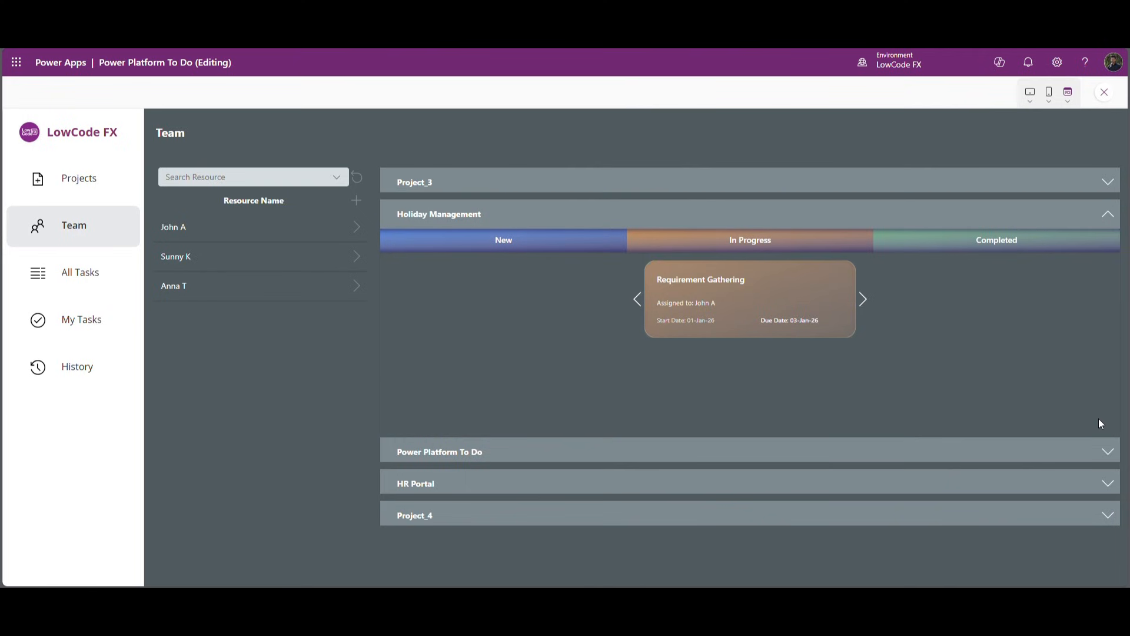
pyautogui.click(1107, 453)
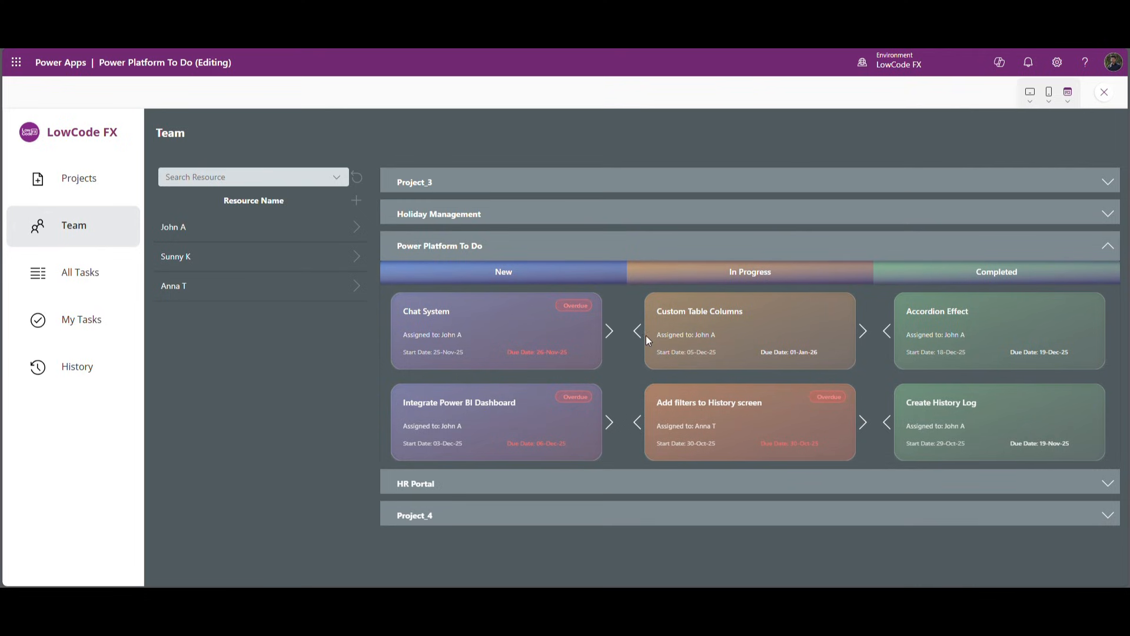
pyautogui.click(1103, 96)
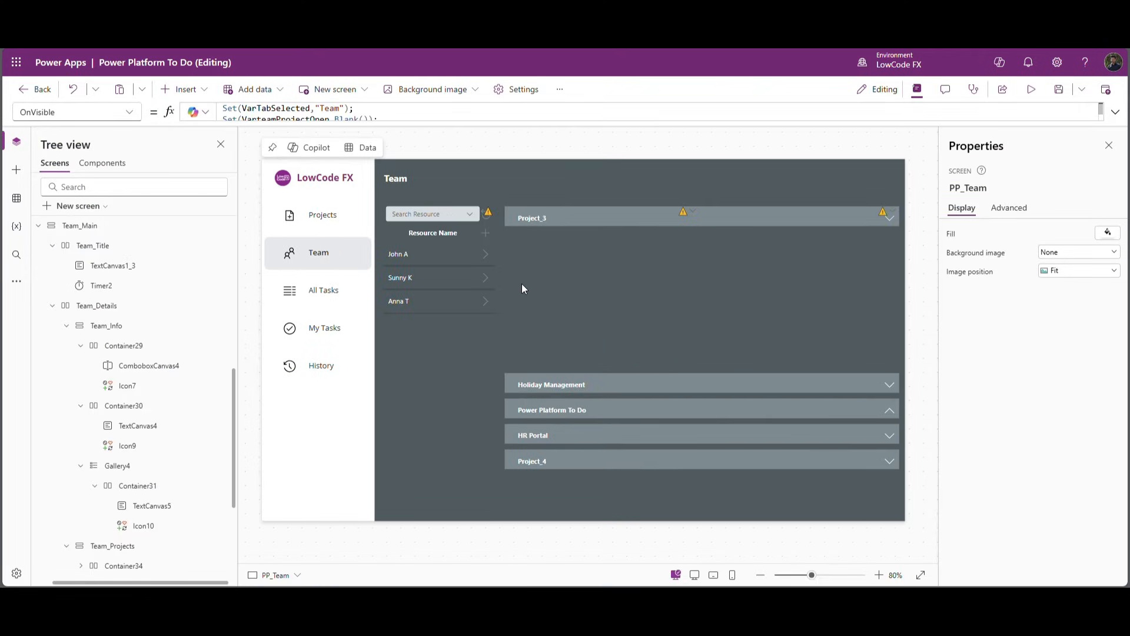
# Step: Add the condition VarTeamGalSelected.Employee_Name = Resource to the Items filter of Gallery2_6, which lists the New tasks
pyautogui.scroll(-5, 102, 442)
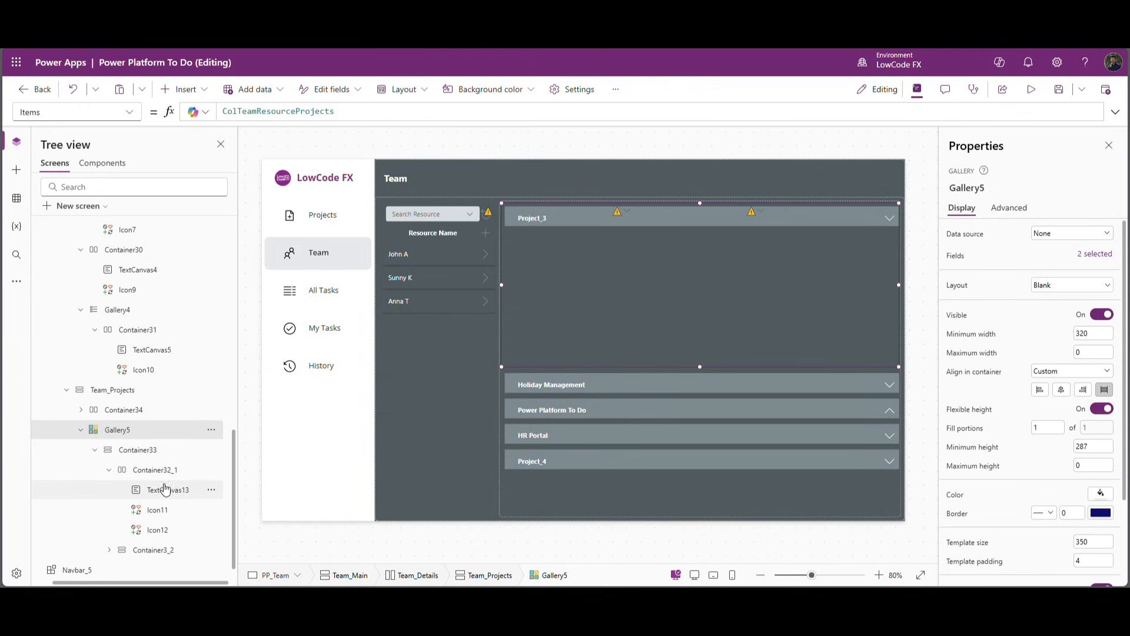
pyautogui.click(110, 530)
pyautogui.scroll(-10, 156, 474)
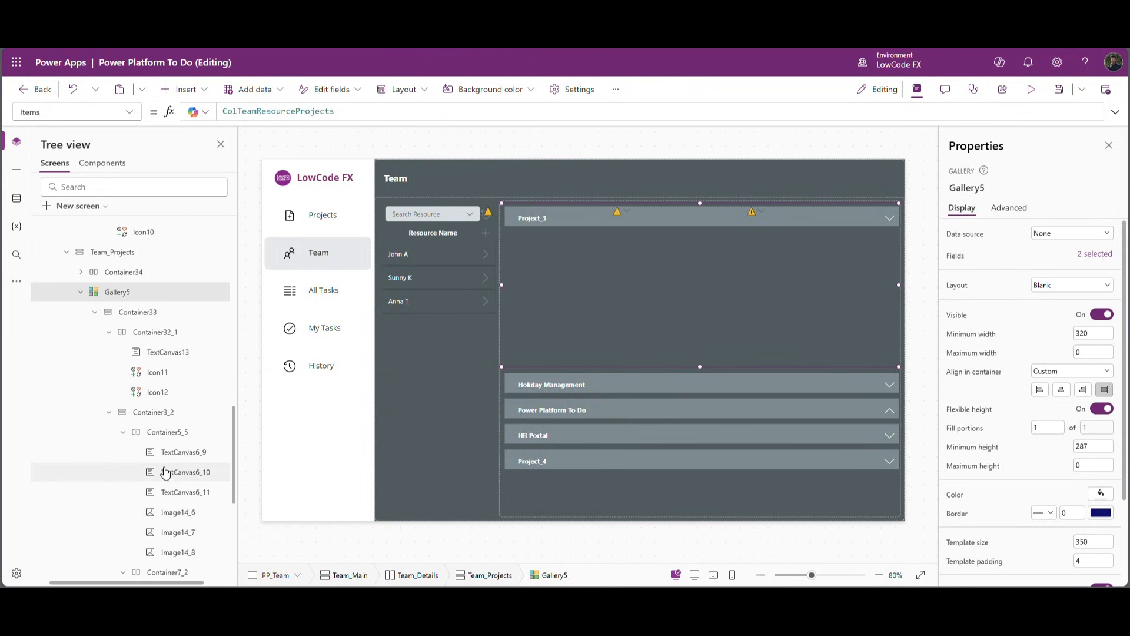
pyautogui.scroll(-1, 169, 490)
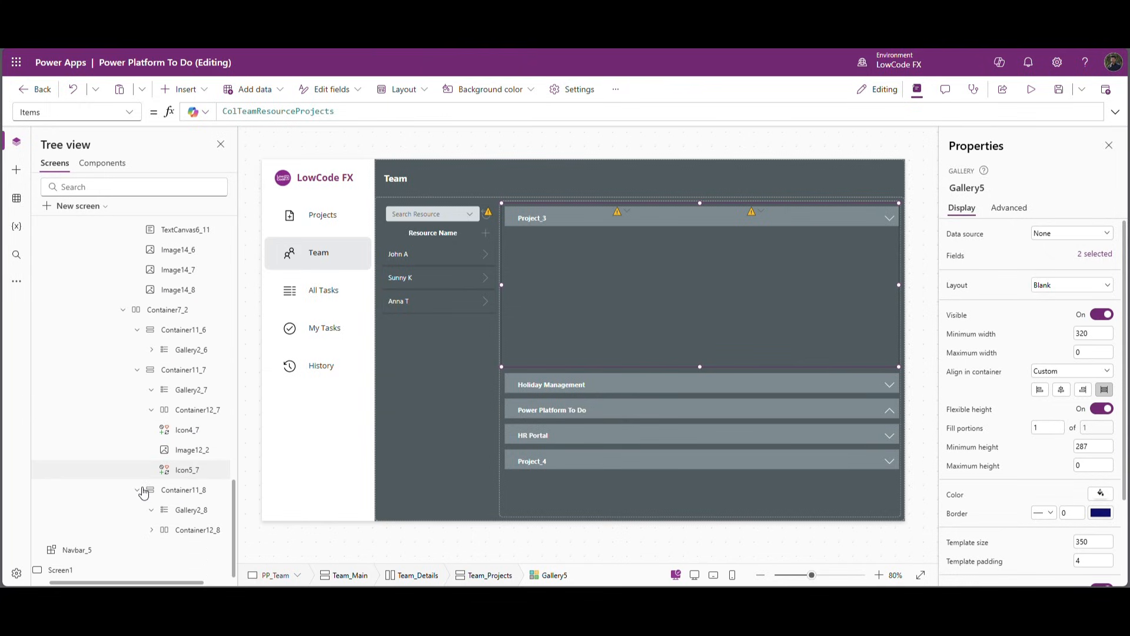
pyautogui.click(189, 350)
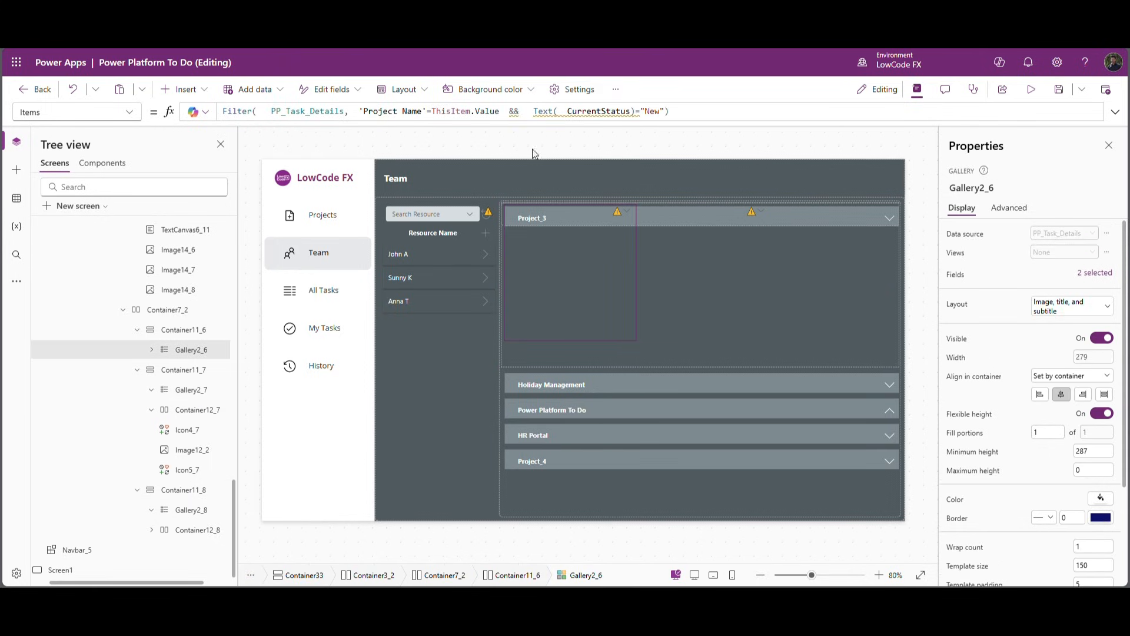
pyautogui.click(511, 114)
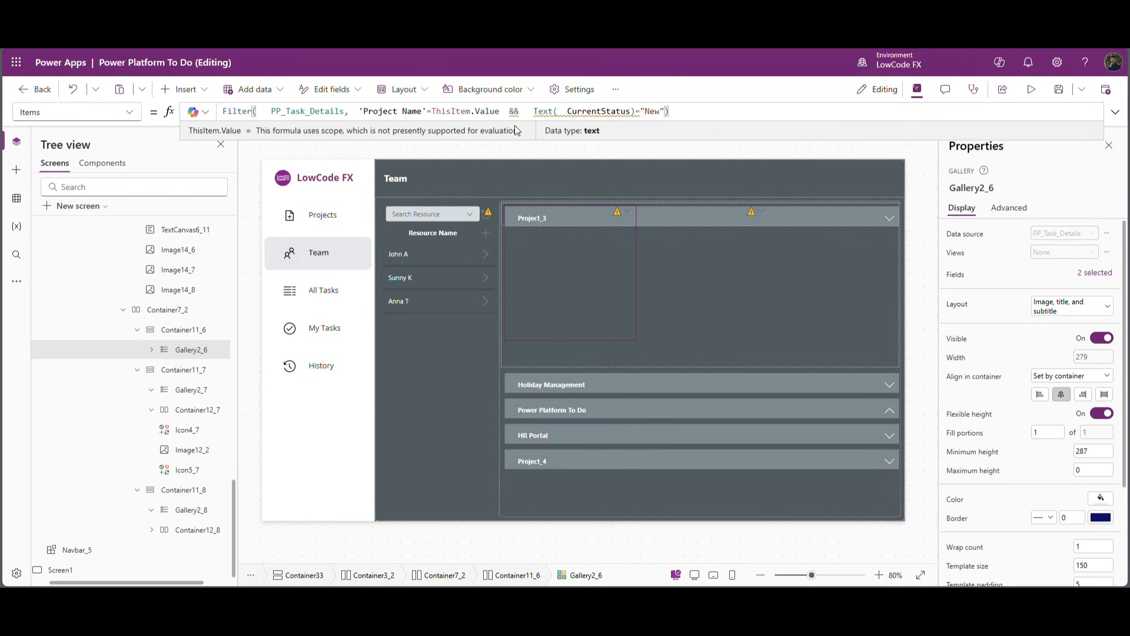
pyautogui.write('&& VarTeamGalSelected ')
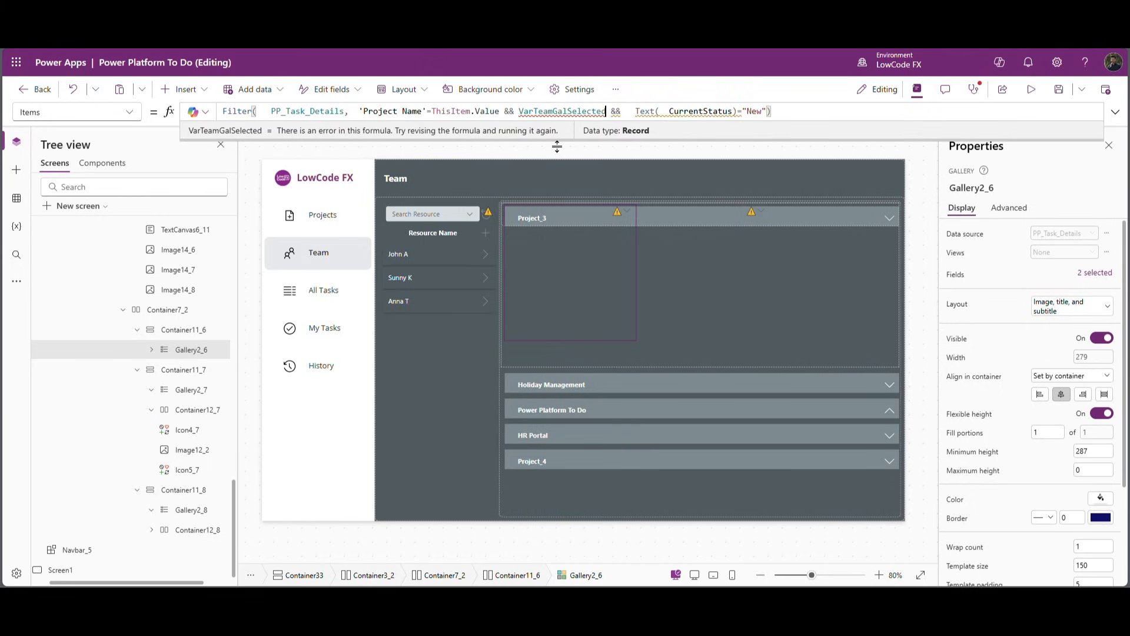
pyautogui.write('.em')
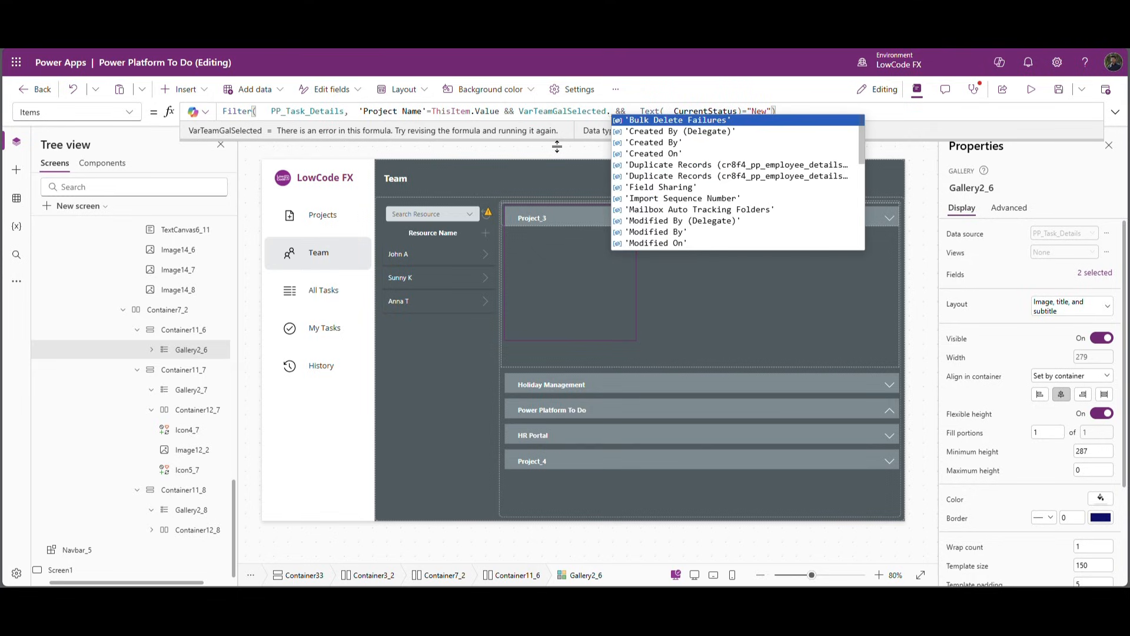
pyautogui.press('Down')
pyautogui.press('Tab')
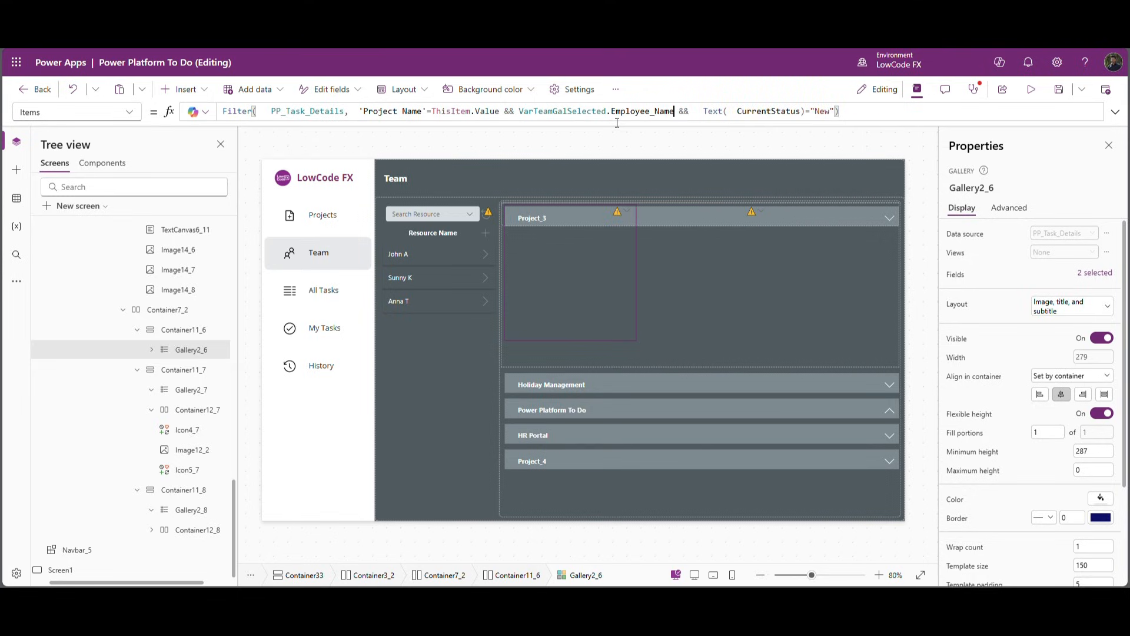
pyautogui.write('= ')
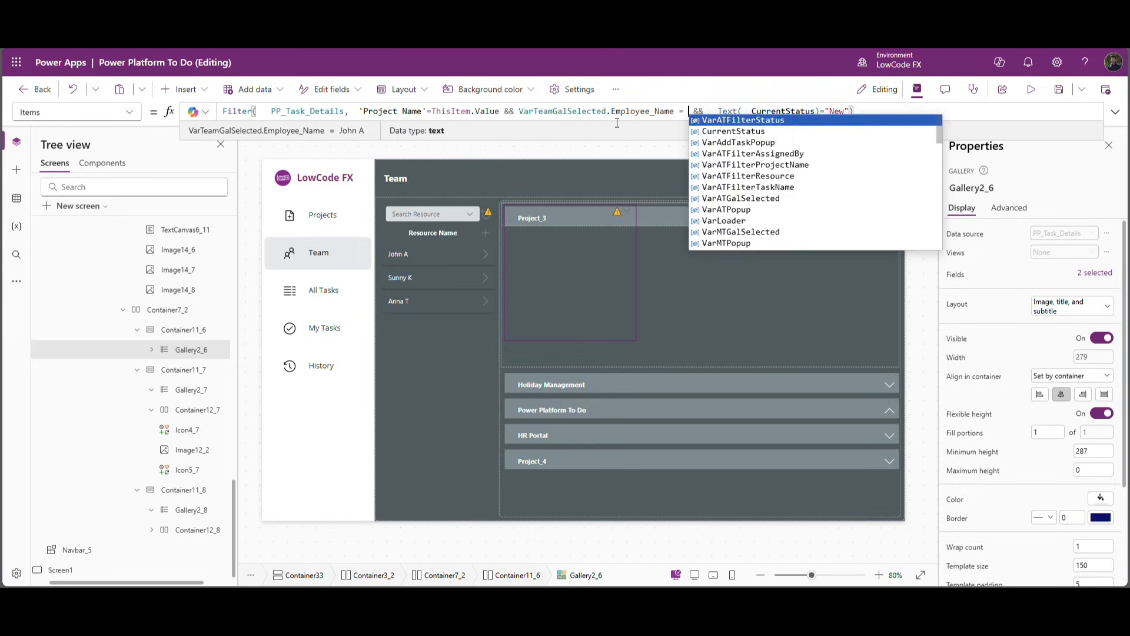
pyautogui.write('reso')
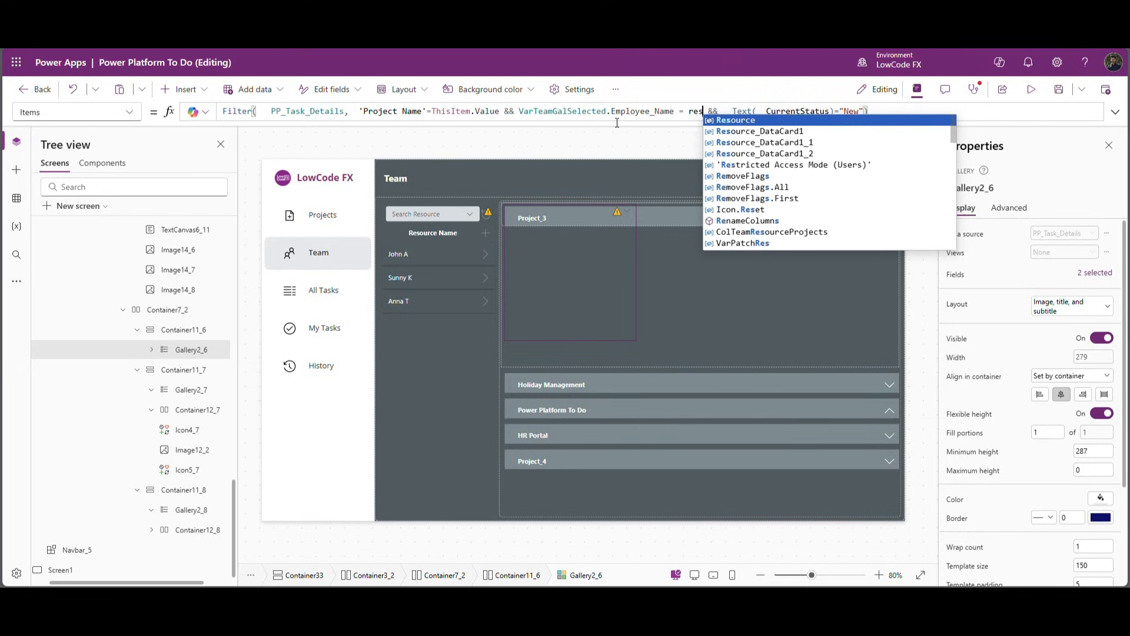
pyautogui.press('Tab')
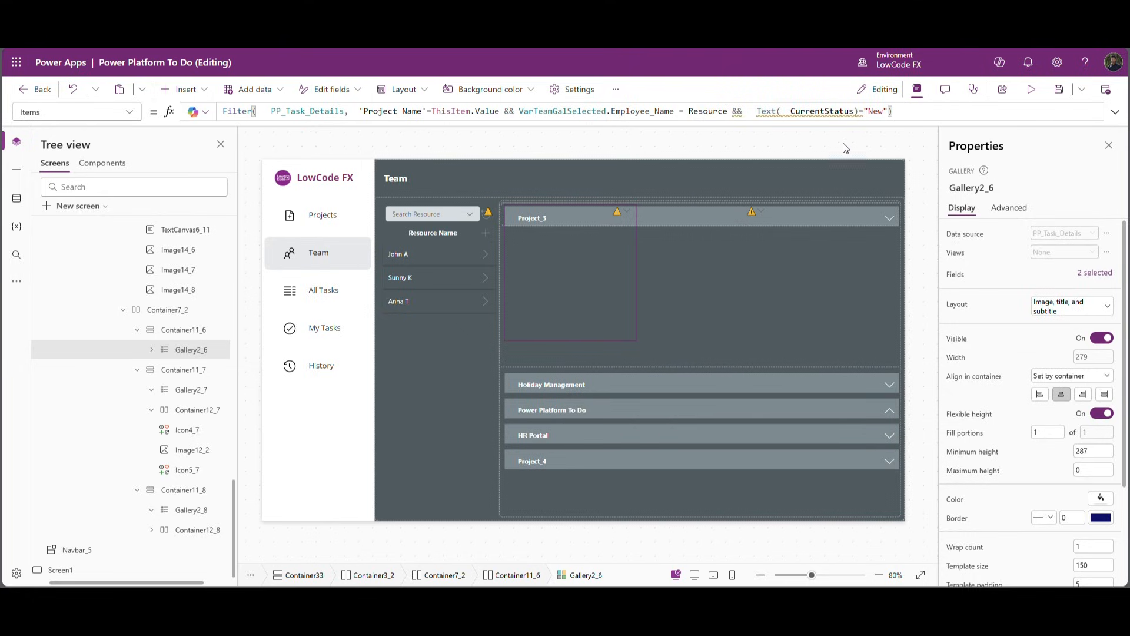
# Step: Copy the employee condition into the Items filter of Gallery2_7, joined with && before the In Progress status check
pyautogui.moveTo(736, 116); pyautogui.dragTo(534, 116)
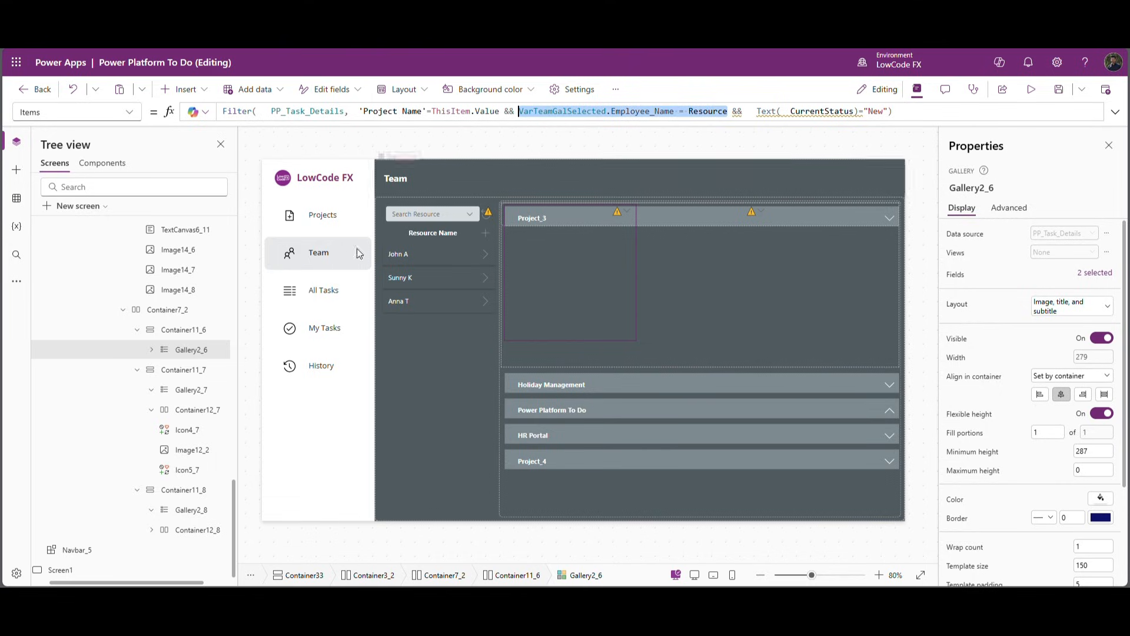
pyautogui.click(189, 389)
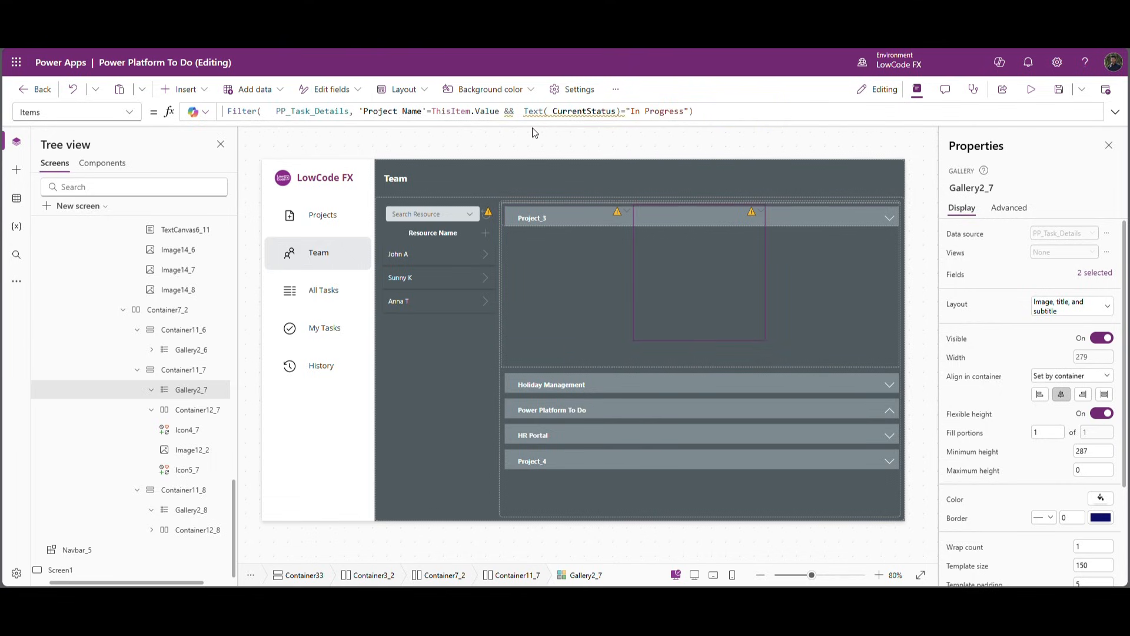
pyautogui.click(502, 114)
pyautogui.write('VarTeamGalSelected.Employee_Name = Resource')
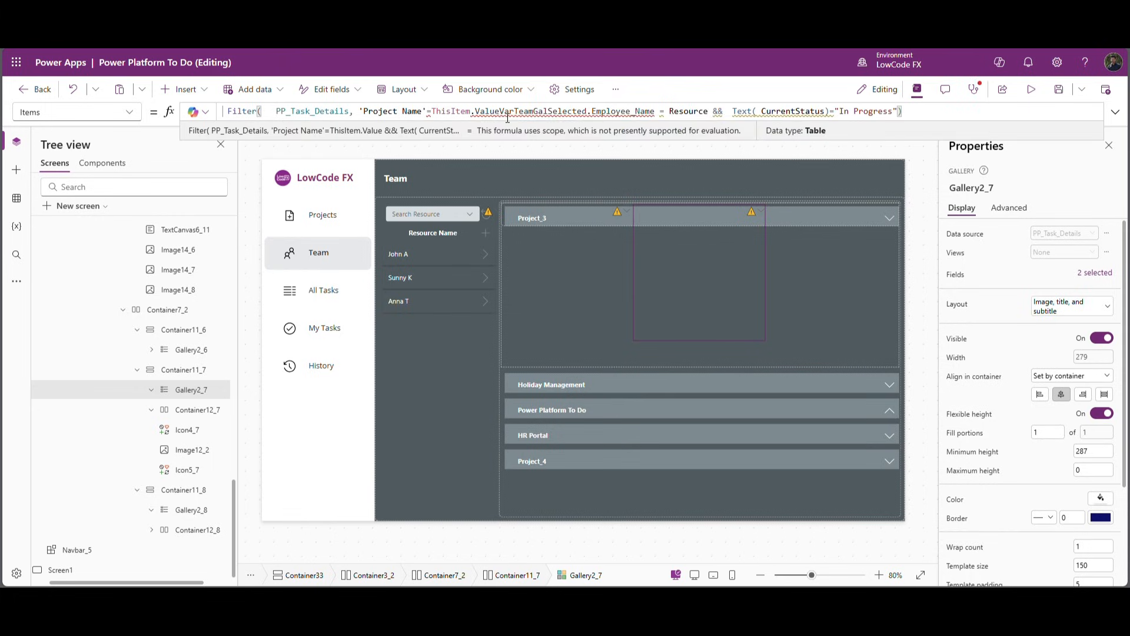
pyautogui.write('&&')
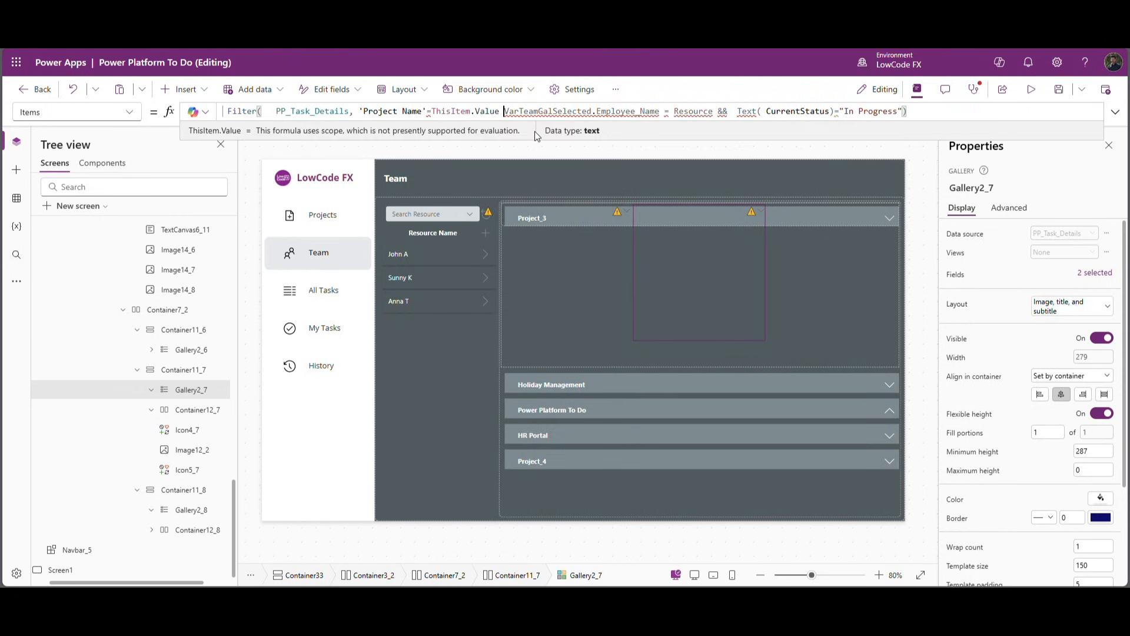
# Step: Copy the && employee condition into the Items filter of Gallery2_8, ahead of the Completed status check
pyautogui.moveTo(729, 114); pyautogui.dragTo(508, 116)
pyautogui.hotkey('ctrl', 'c')
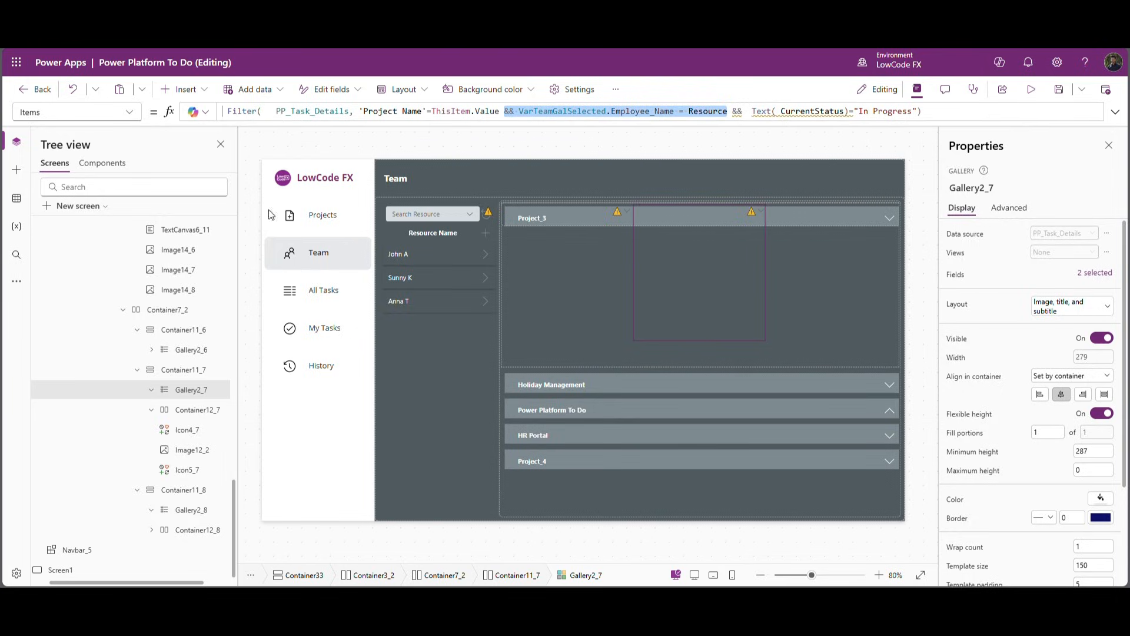
pyautogui.click(189, 511)
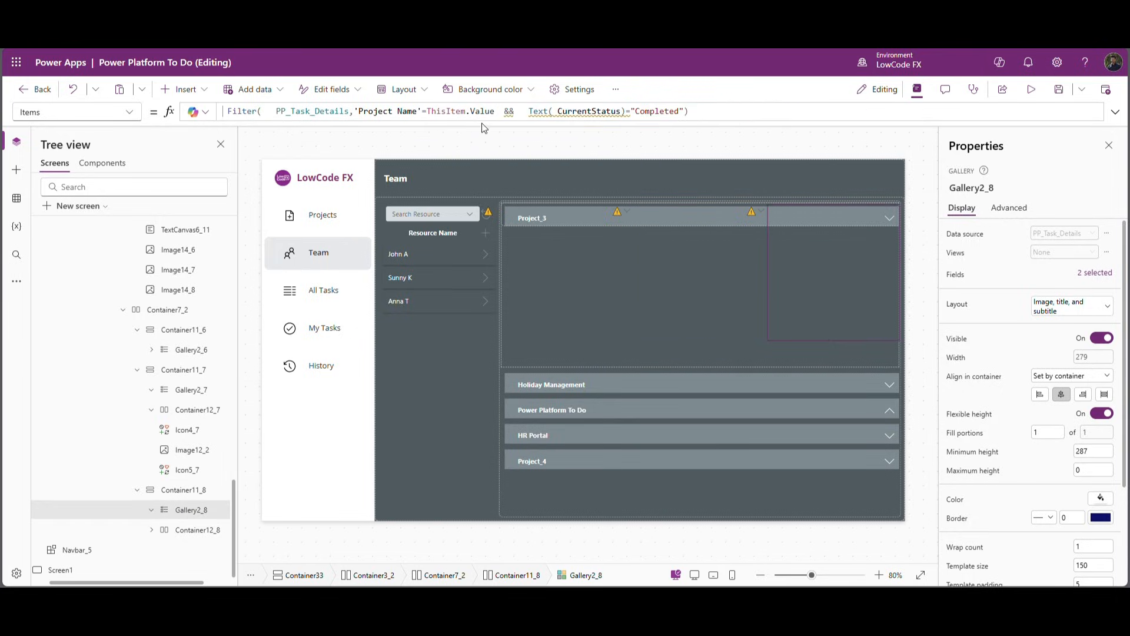
pyautogui.click(504, 118)
pyautogui.hotkey('ctrl', 'v')
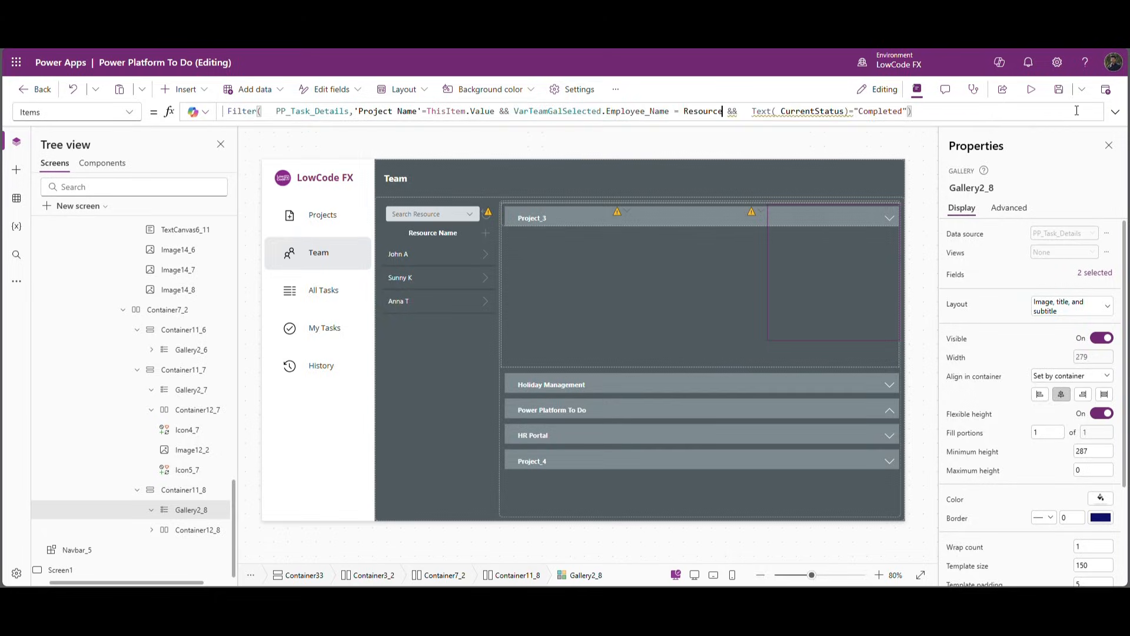
# Step: Preview the Team screen and expand Project_3 and Power Platform To Do to check the filtered task cards
pyautogui.click(1032, 91)
pyautogui.click(1114, 186)
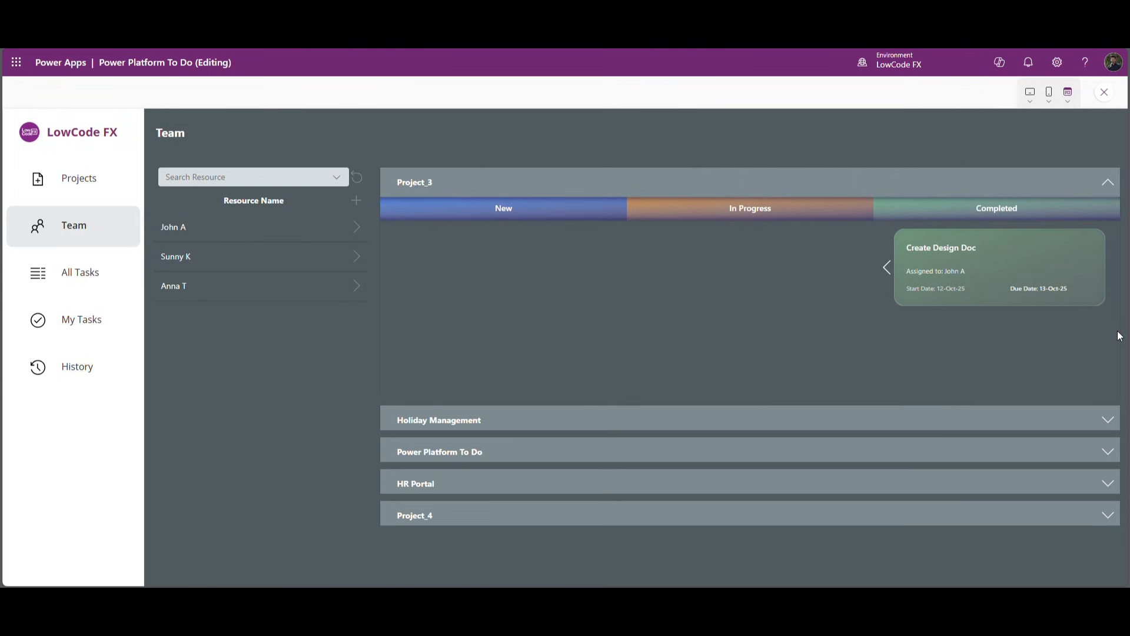
pyautogui.click(1113, 452)
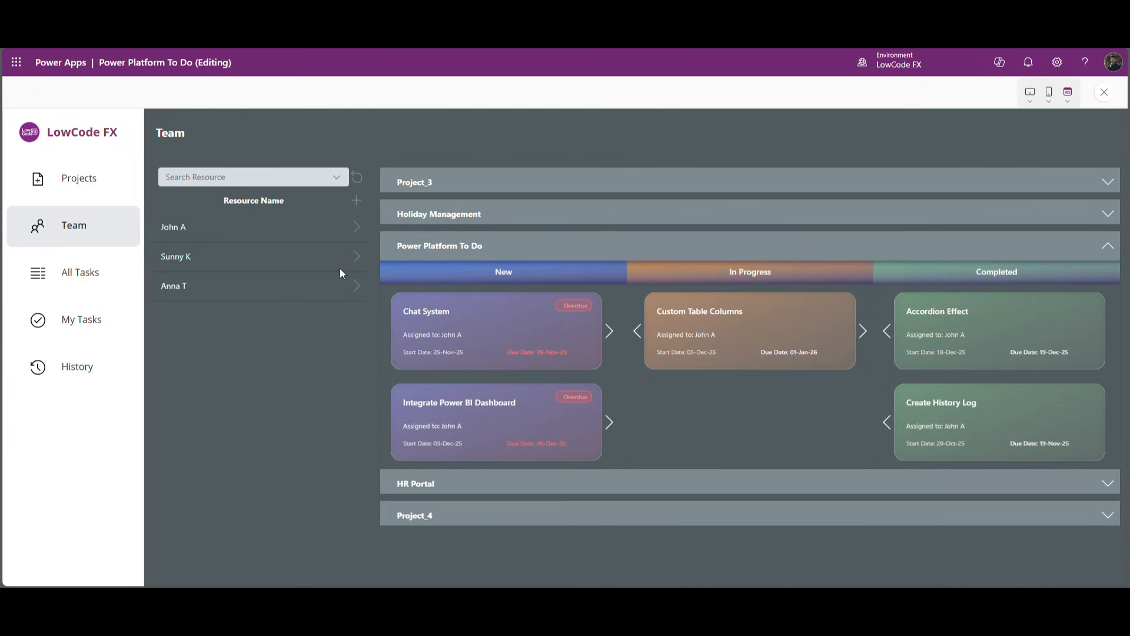
pyautogui.press('Escape')
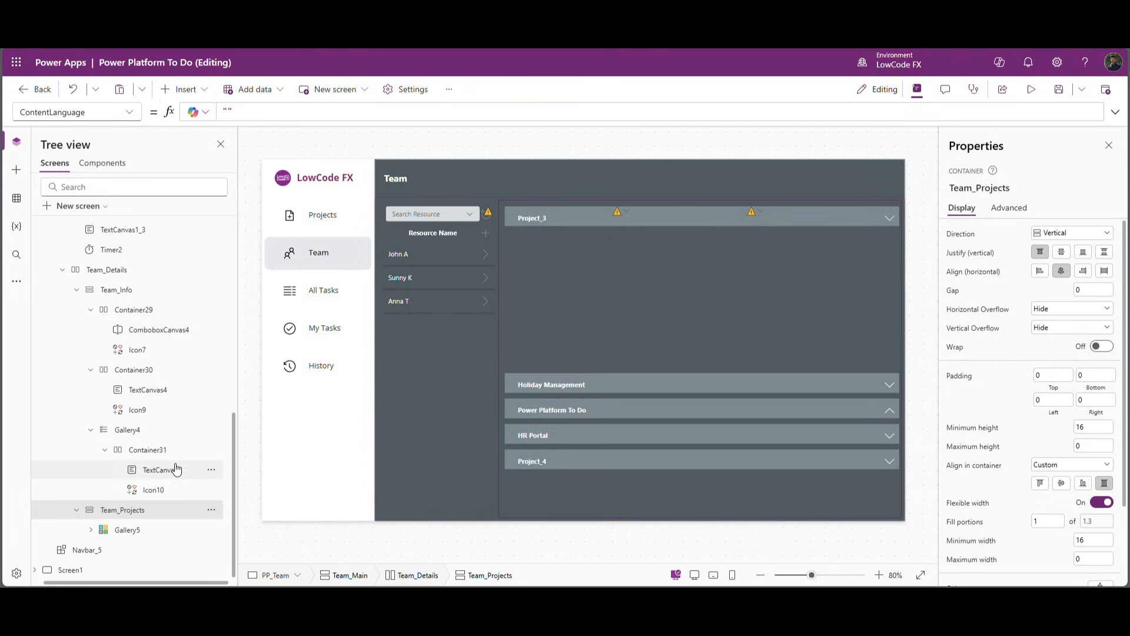
# Step: Insert a horizontal container into Team_Projects and place it above Gallery5
pyautogui.click(184, 89)
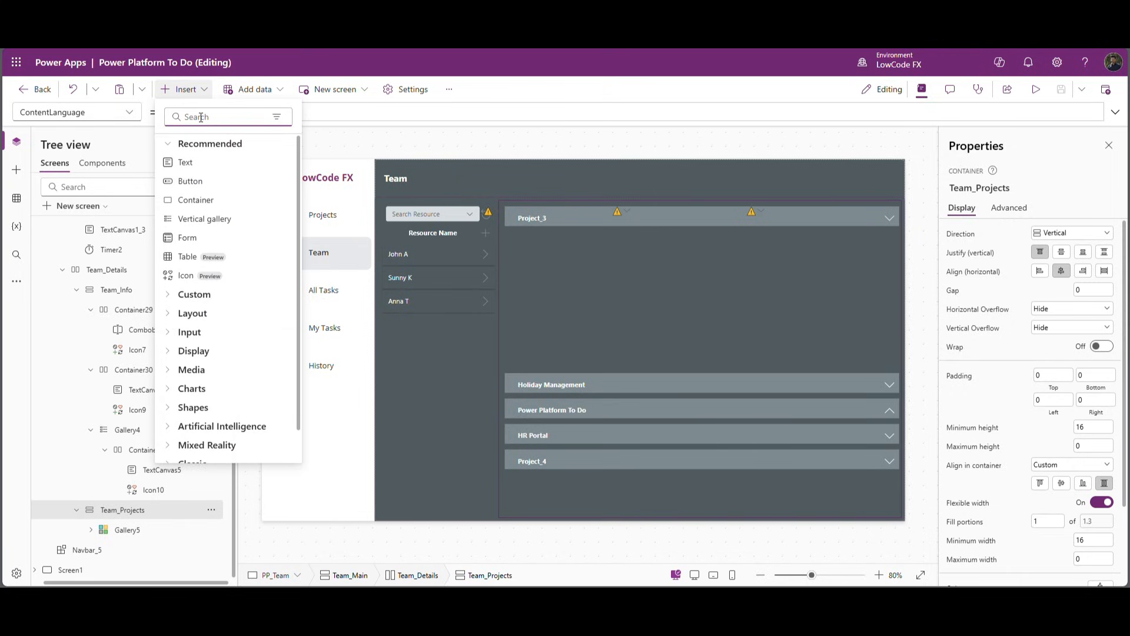
pyautogui.write('hor')
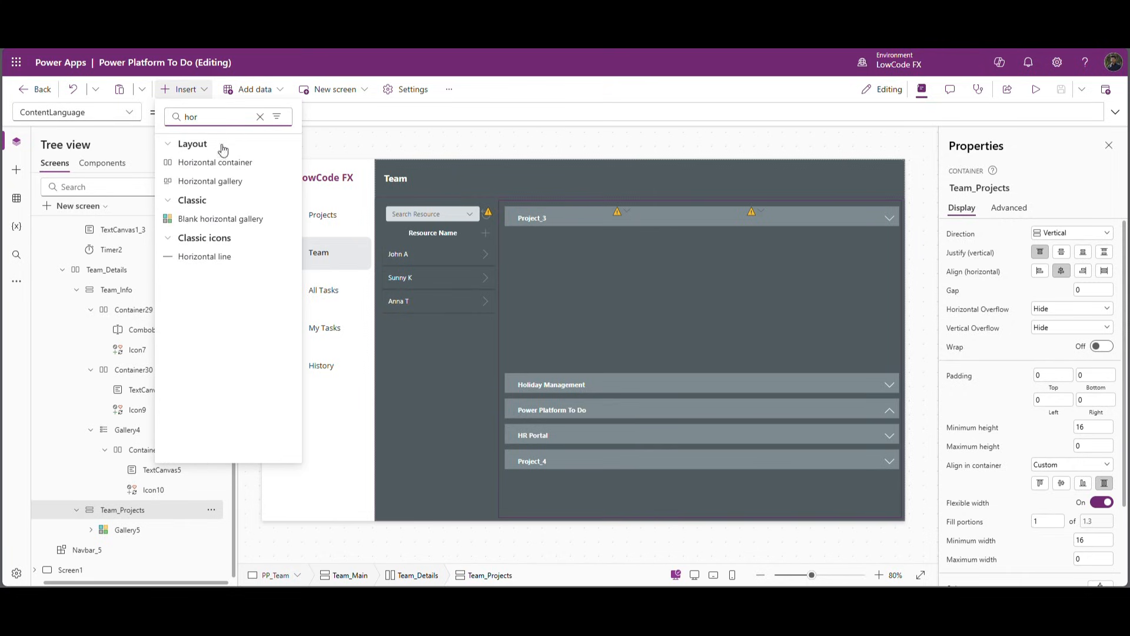
pyautogui.click(225, 162)
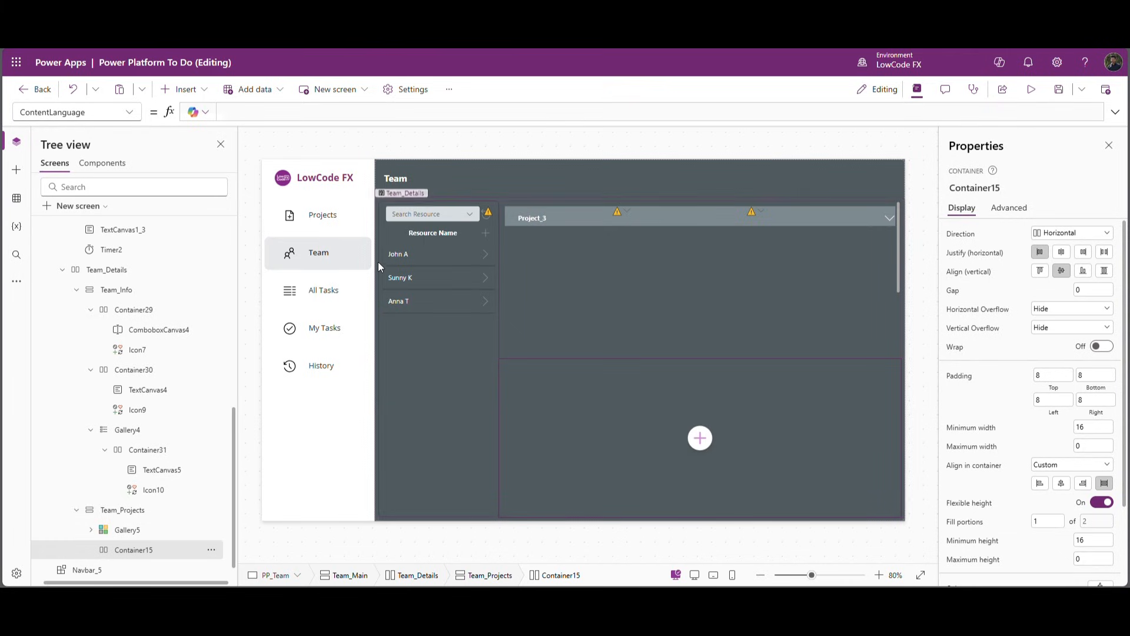
pyautogui.moveTo(132, 550); pyautogui.dragTo(133, 527)
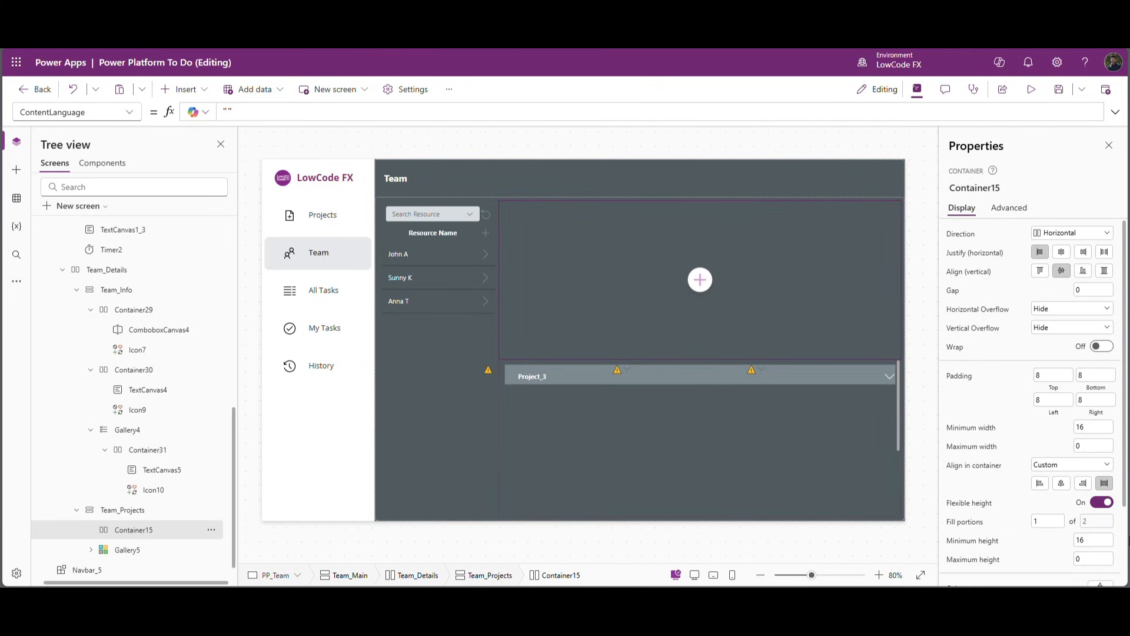
# Step: Turn off flexible height for the new container, set its height to 40 and its drop shadow to Semibold
pyautogui.click(1102, 502)
pyautogui.click(1097, 523)
pyautogui.click(1070, 519)
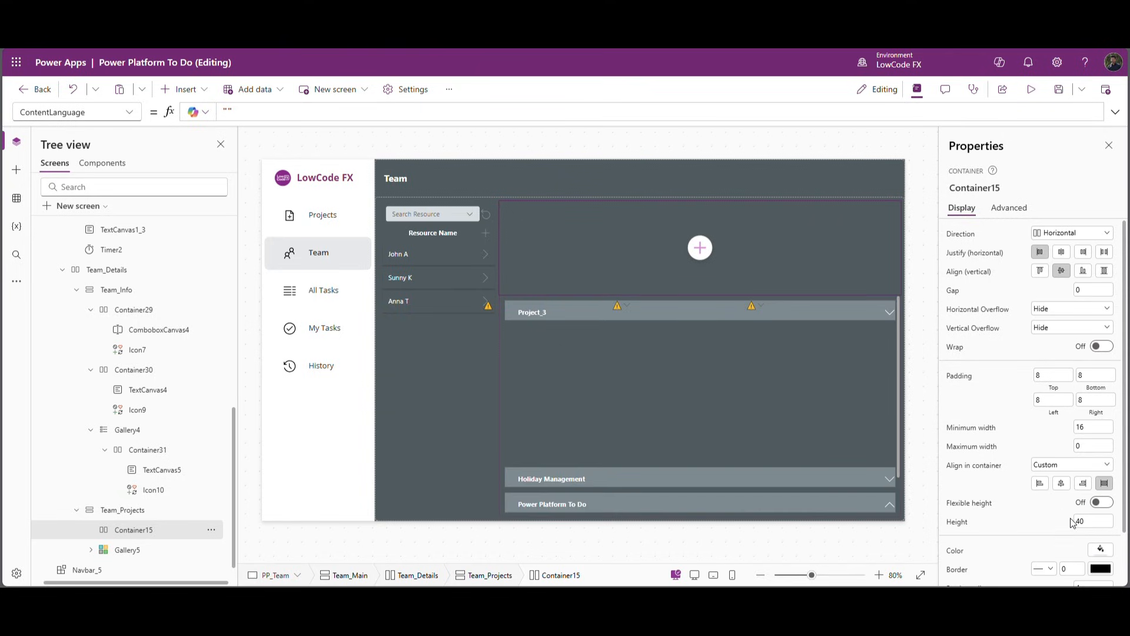
pyautogui.scroll(-2, 1058, 521)
pyautogui.click(1054, 550)
pyautogui.click(1054, 511)
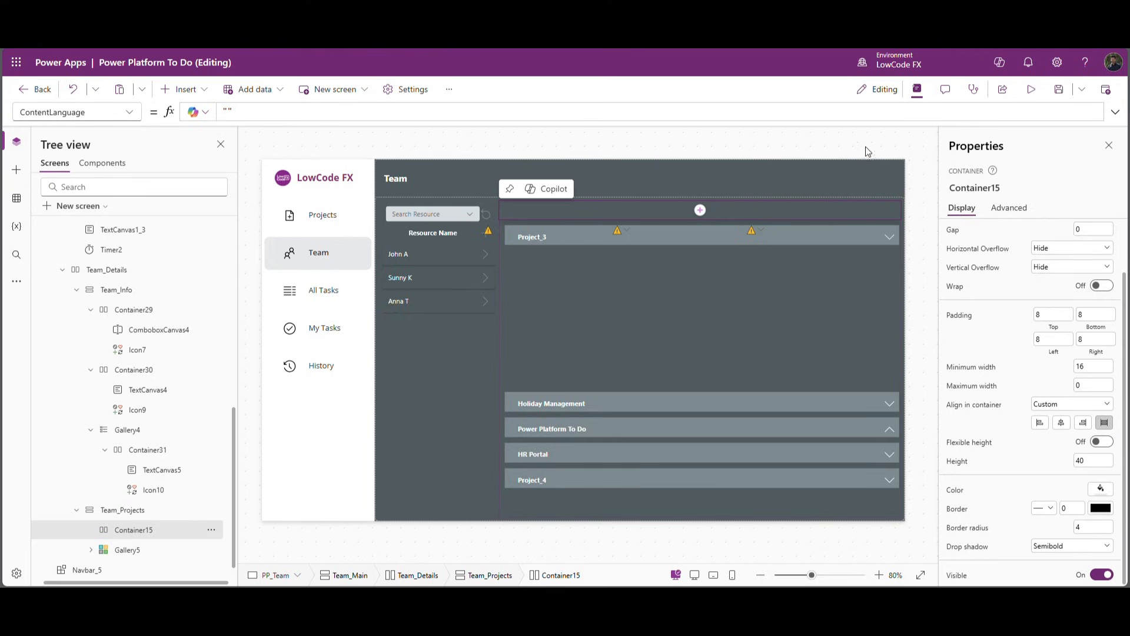
# Step: Add a text control to the new container with Center alignment, Middle vertical alignment and flexible width
pyautogui.click(700, 210)
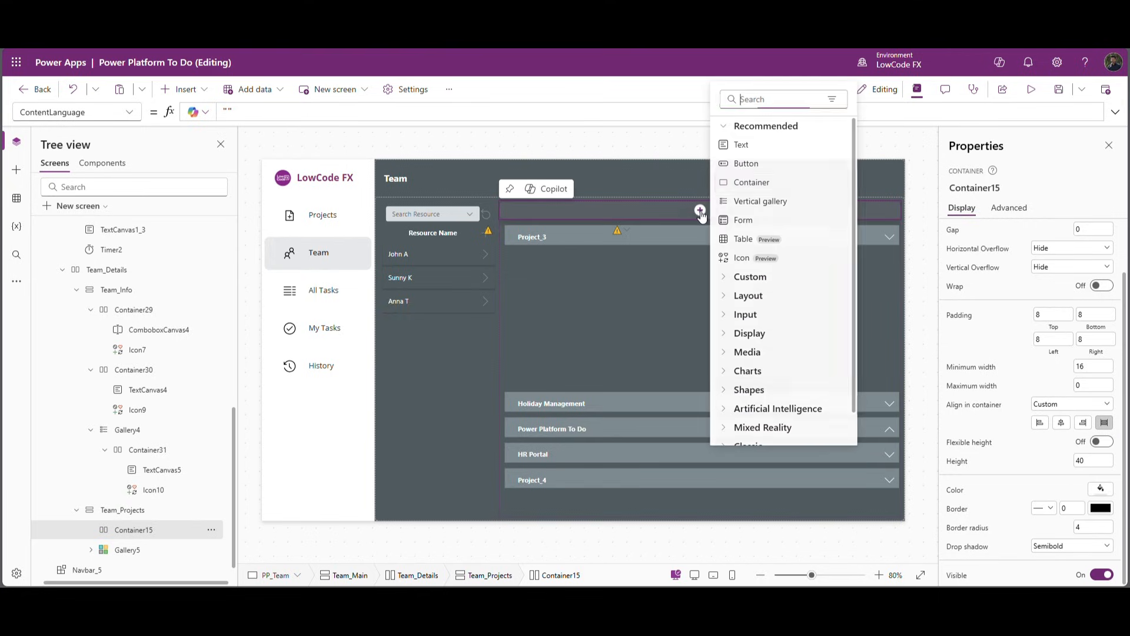
pyautogui.click(748, 145)
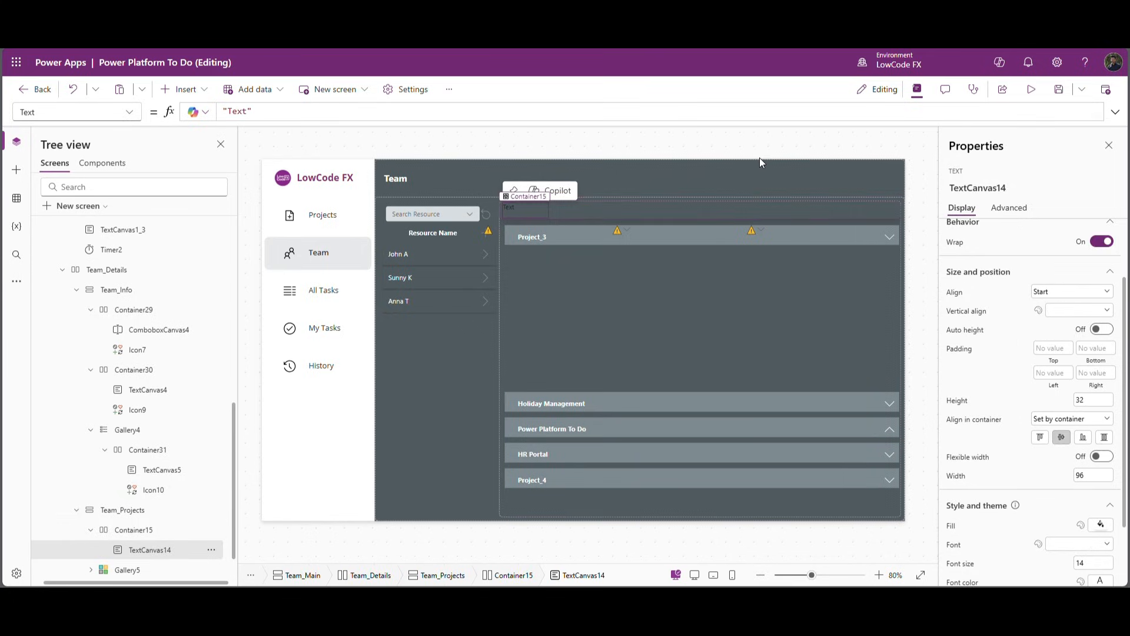
pyautogui.click(1055, 293)
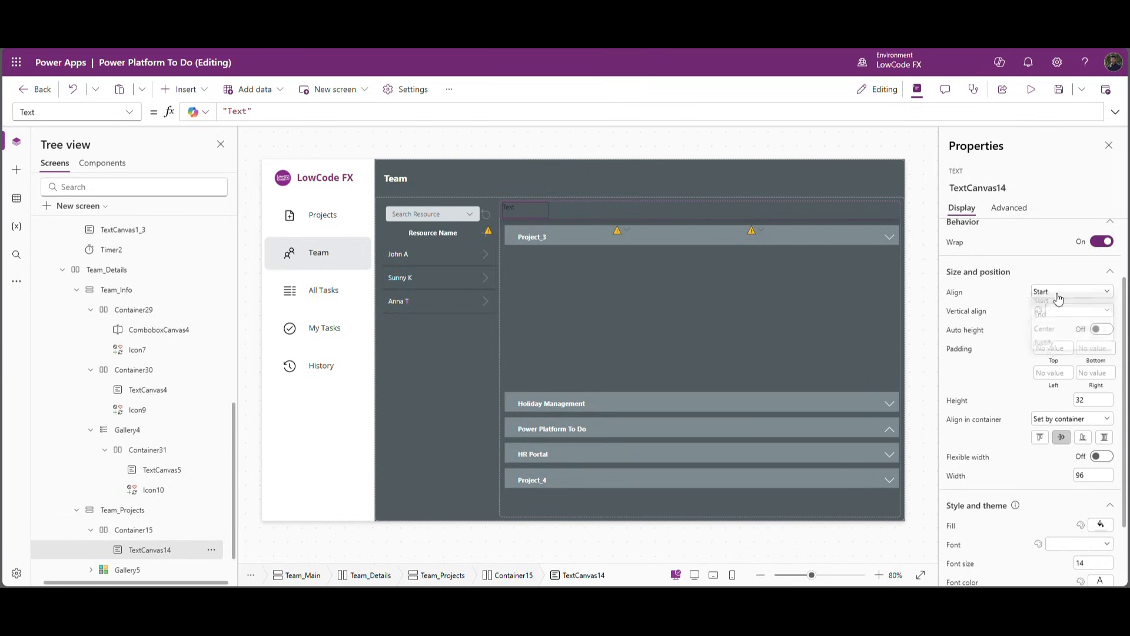
pyautogui.click(1055, 330)
pyautogui.click(1070, 311)
pyautogui.click(1070, 345)
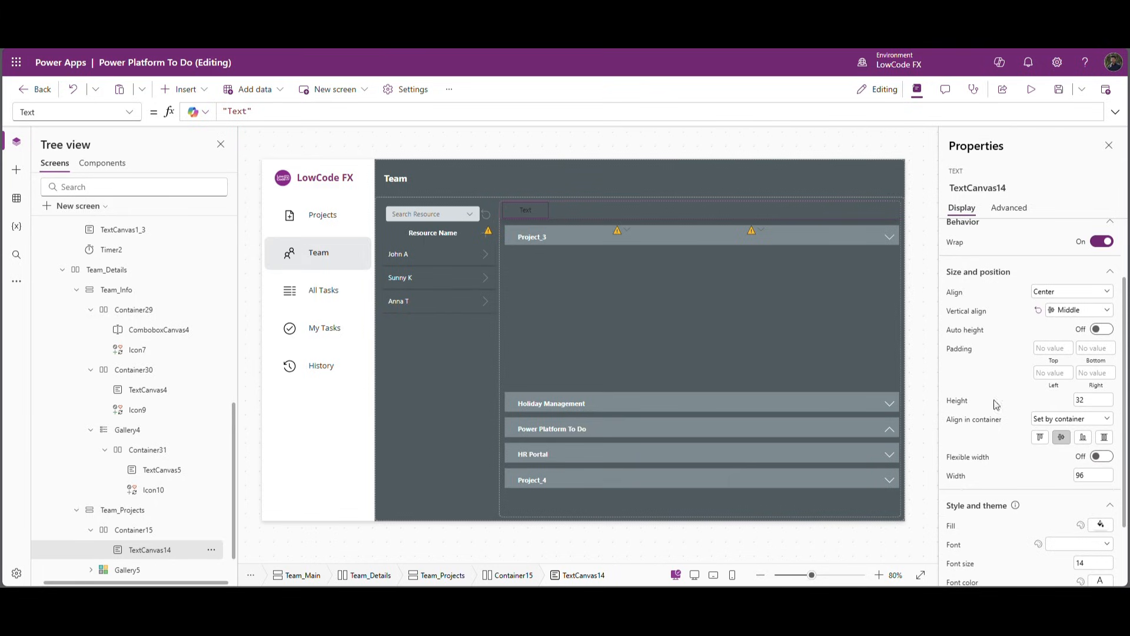
pyautogui.click(1102, 456)
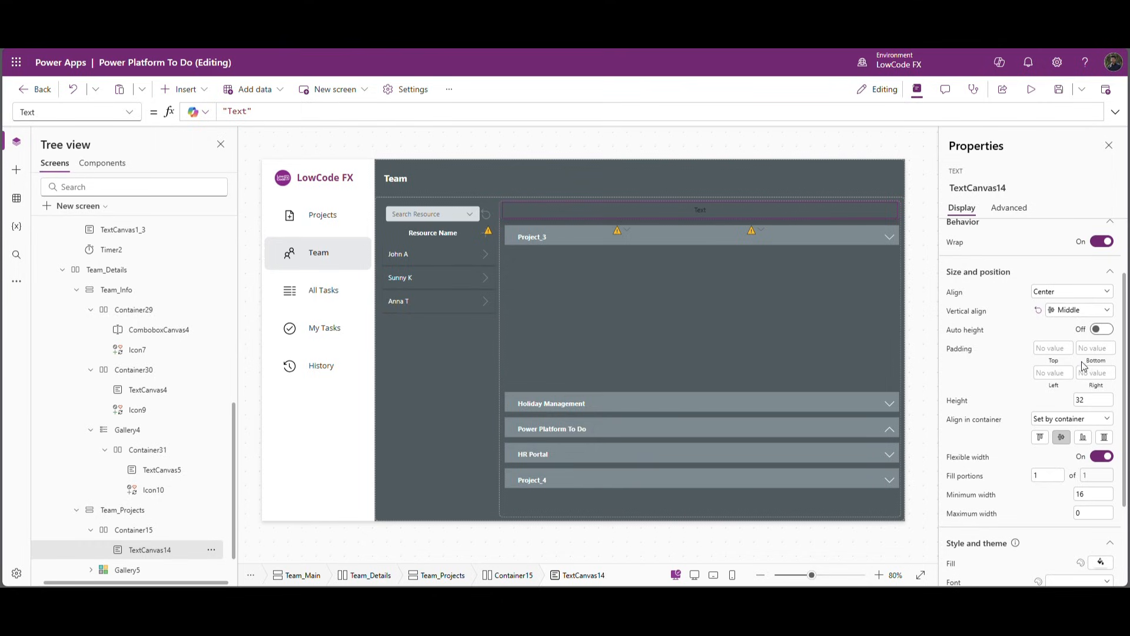
# Step: Set the new text control's alignment to Start and its left padding to 20
pyautogui.click(1058, 292)
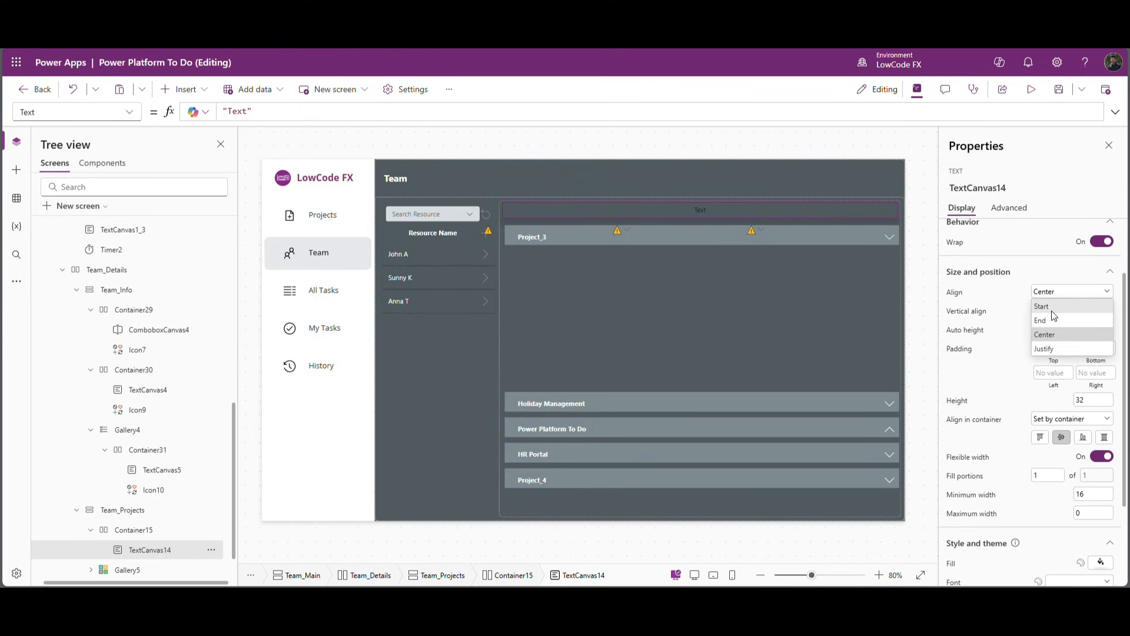
pyautogui.click(1051, 307)
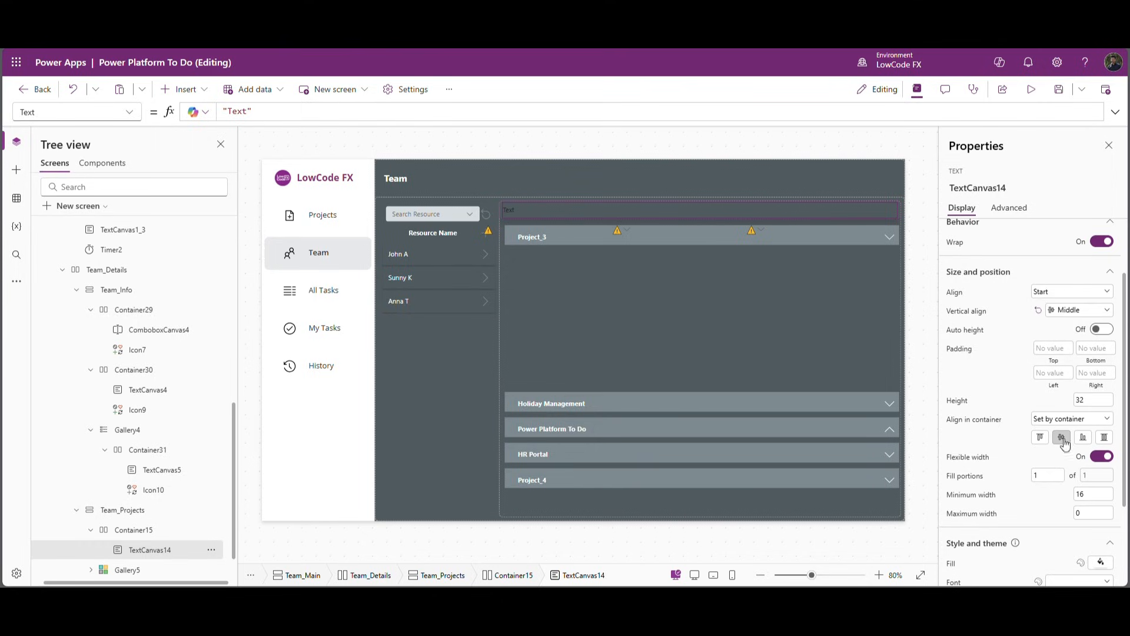
pyautogui.click(1051, 379)
pyautogui.click(1001, 378)
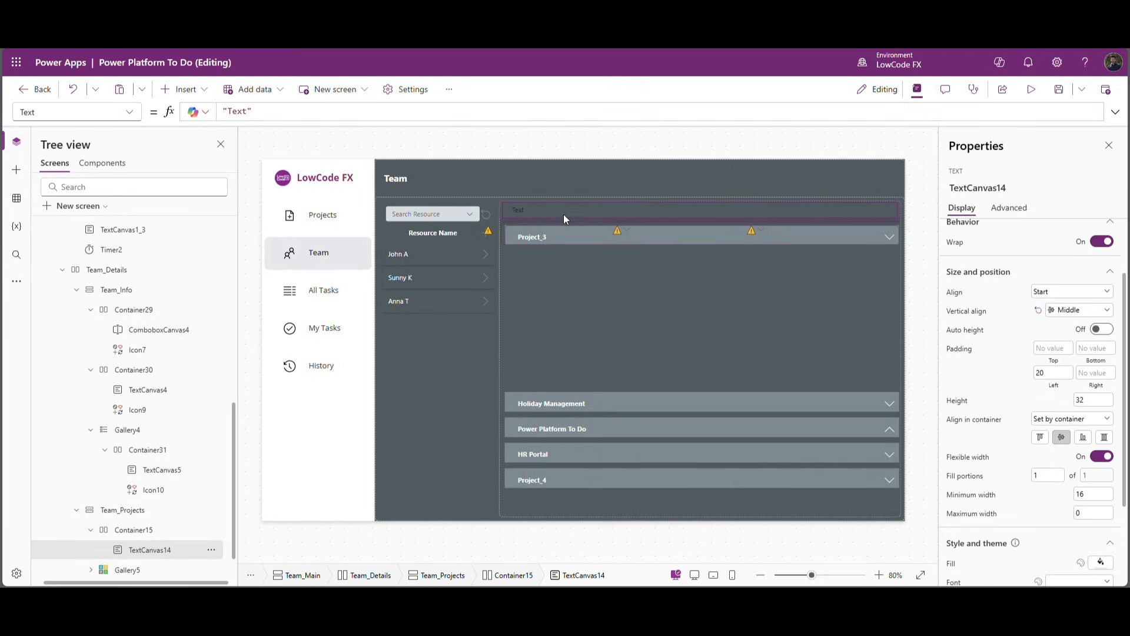
# Step: Format the header text control with a white font color, font size 16 and Bold weight
pyautogui.scroll(-2, 1098, 501)
pyautogui.click(1099, 501)
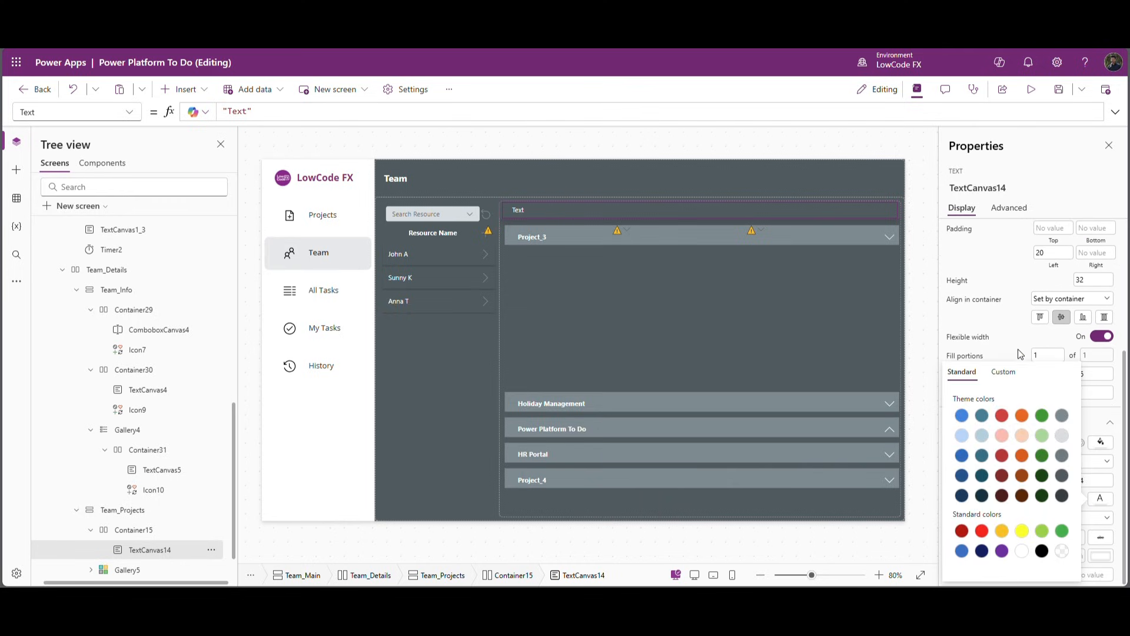
pyautogui.click(1035, 360)
pyautogui.click(1098, 484)
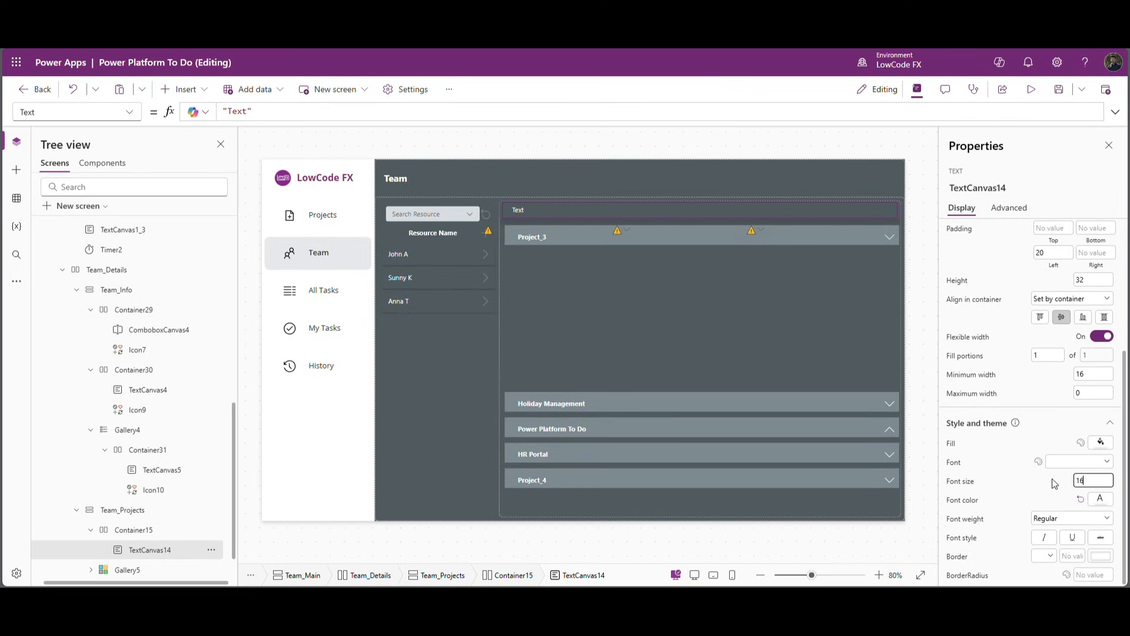
pyautogui.click(1052, 519)
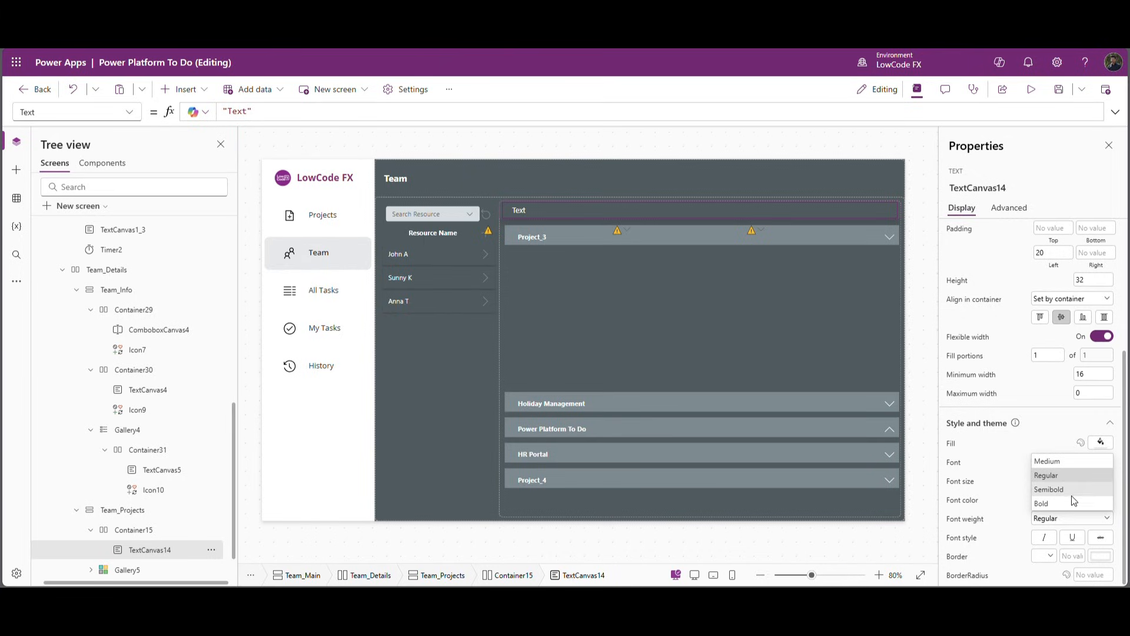
pyautogui.click(1074, 501)
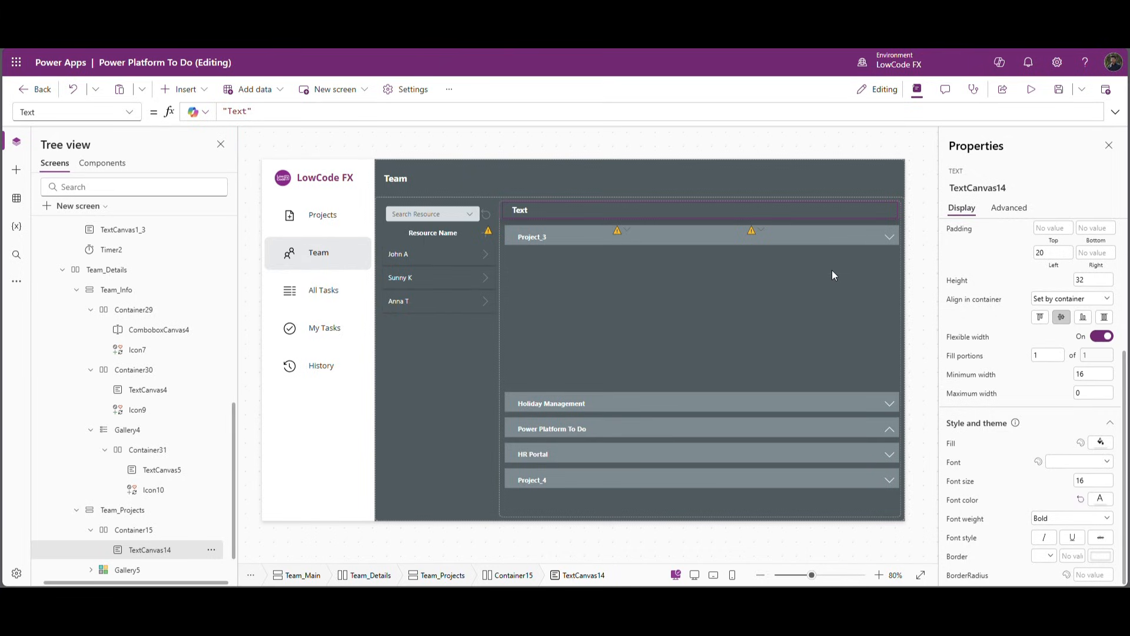
# Step: Bind the header text control's Text to VarTeamGalSelected.Employee_Name, reusing the variable from the resource arrow icon's formula
pyautogui.click(485, 253)
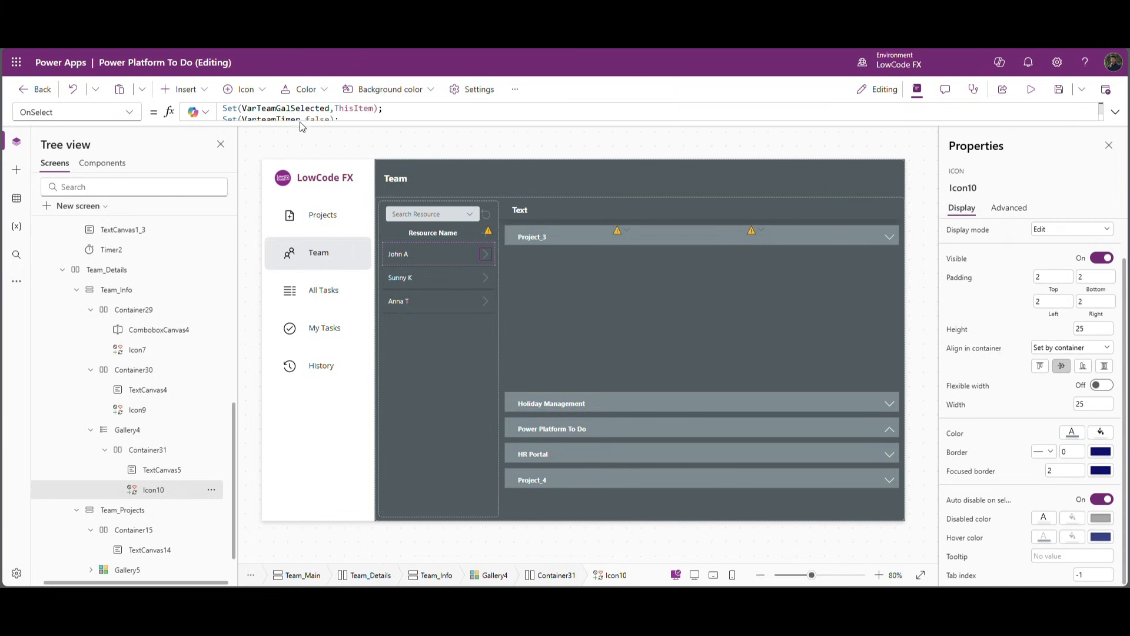
pyautogui.doubleClick(322, 112)
pyautogui.hotkey('ctrl', 'c')
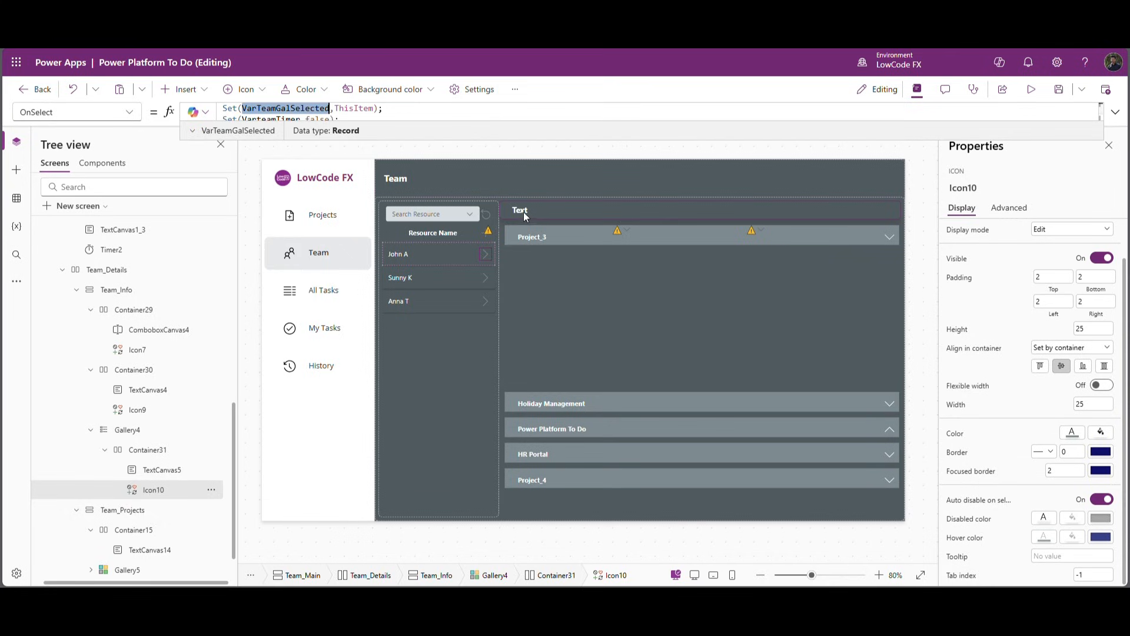
pyautogui.click(514, 208)
pyautogui.click(263, 112)
pyautogui.hotkey('ctrl', 'a')
pyautogui.hotkey('ctrl', 'v')
pyautogui.write('.em')
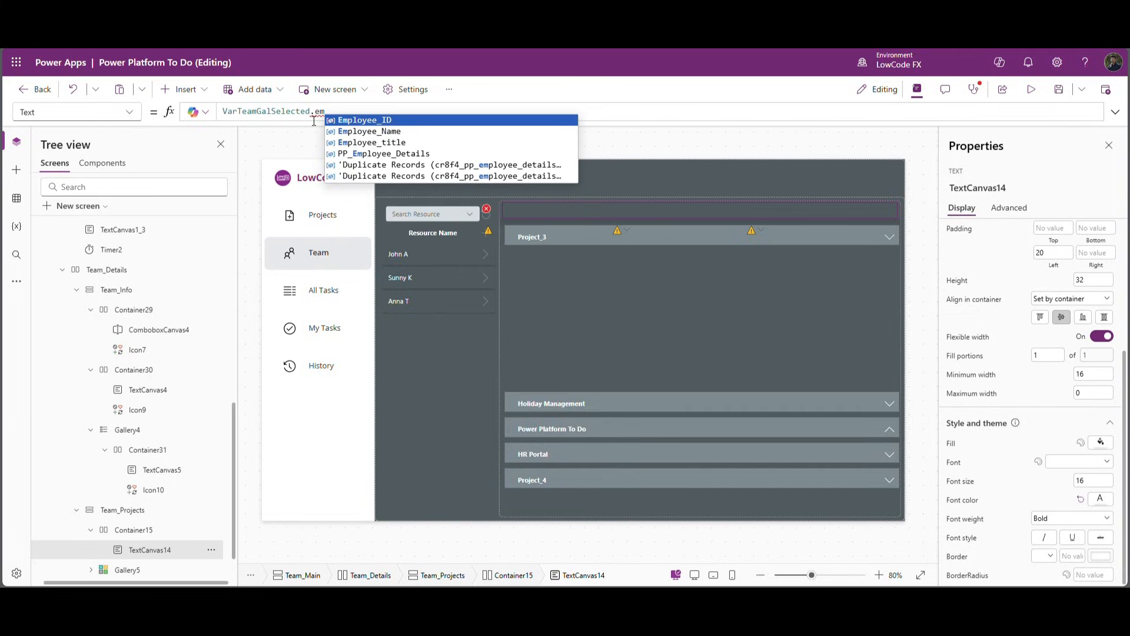
pyautogui.press('Down')
pyautogui.press('Return')
# Step: Preview the app and select each resource in turn to check the header name and project list
pyautogui.click(1032, 90)
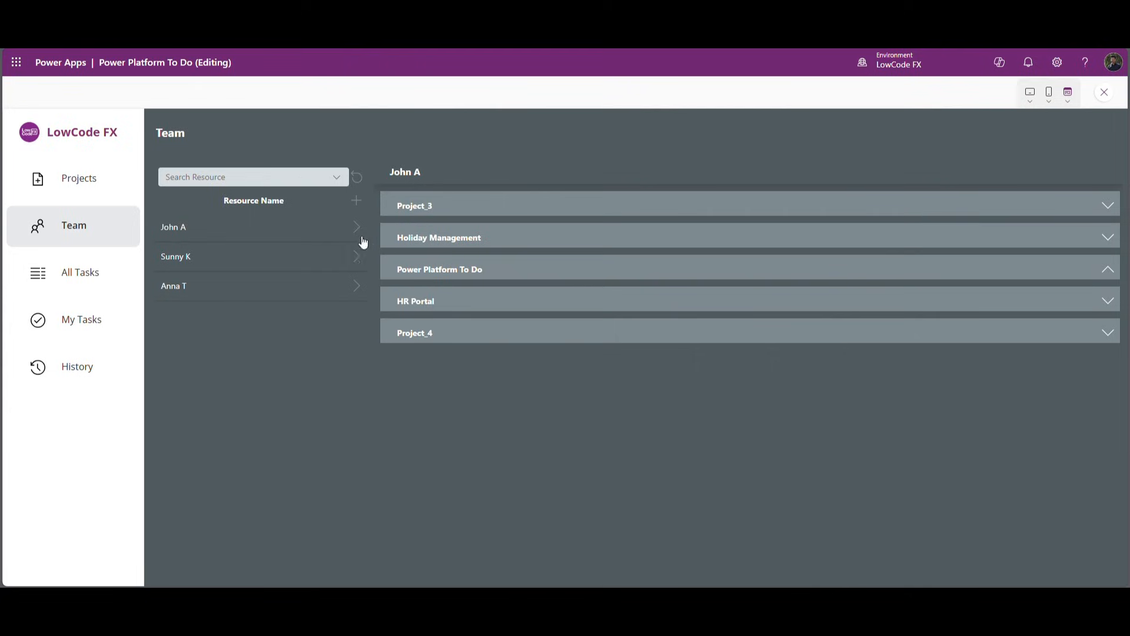
pyautogui.click(357, 256)
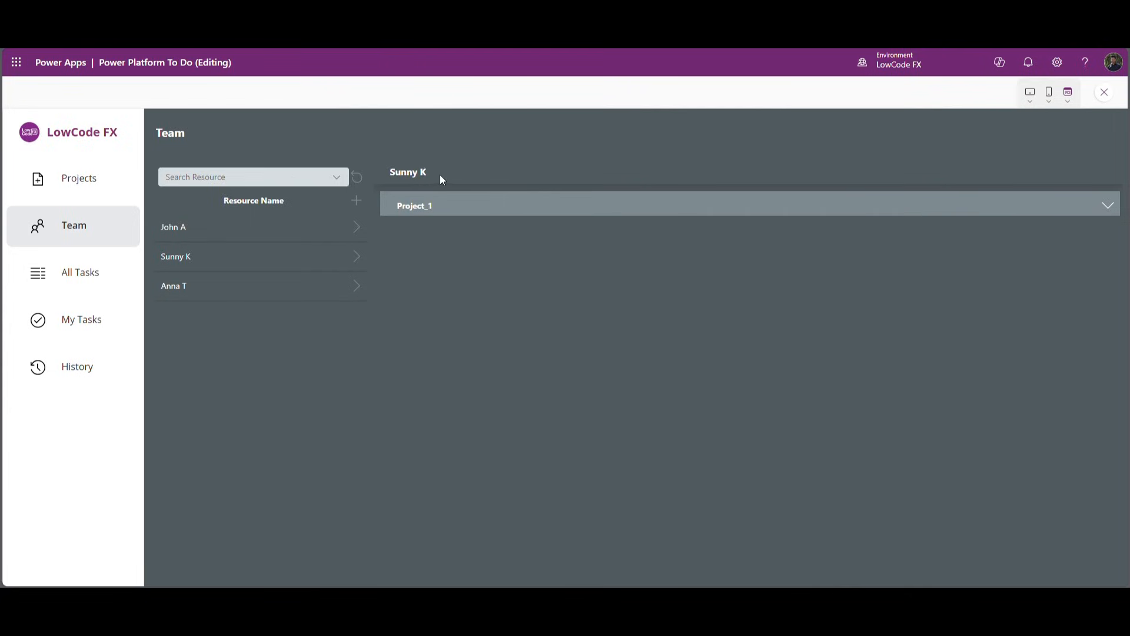
pyautogui.click(350, 290)
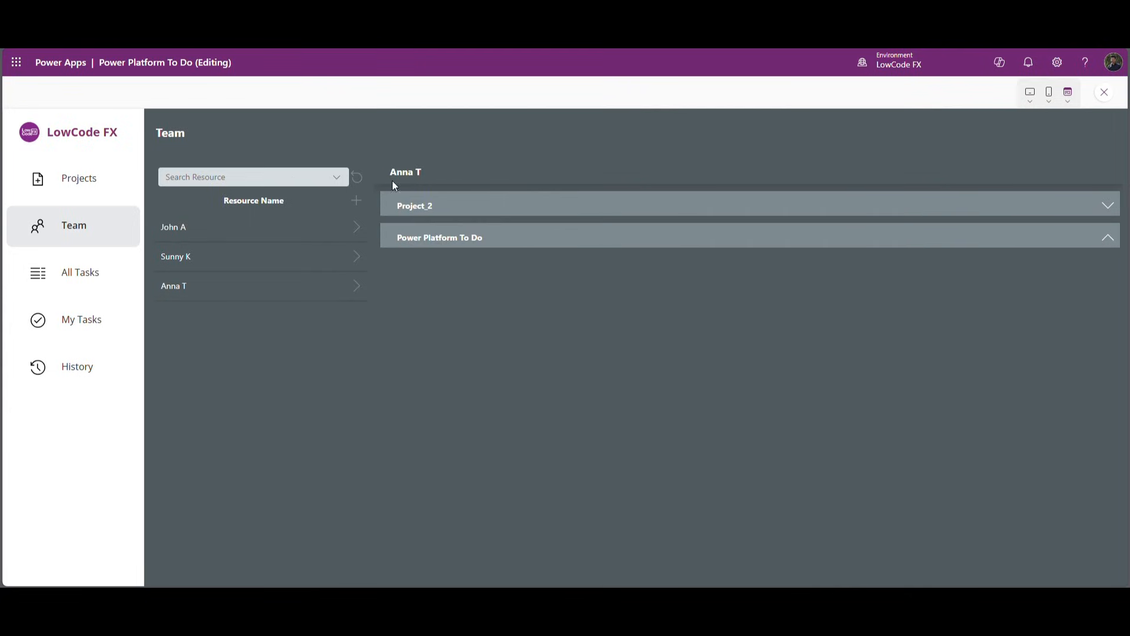
pyautogui.click(357, 228)
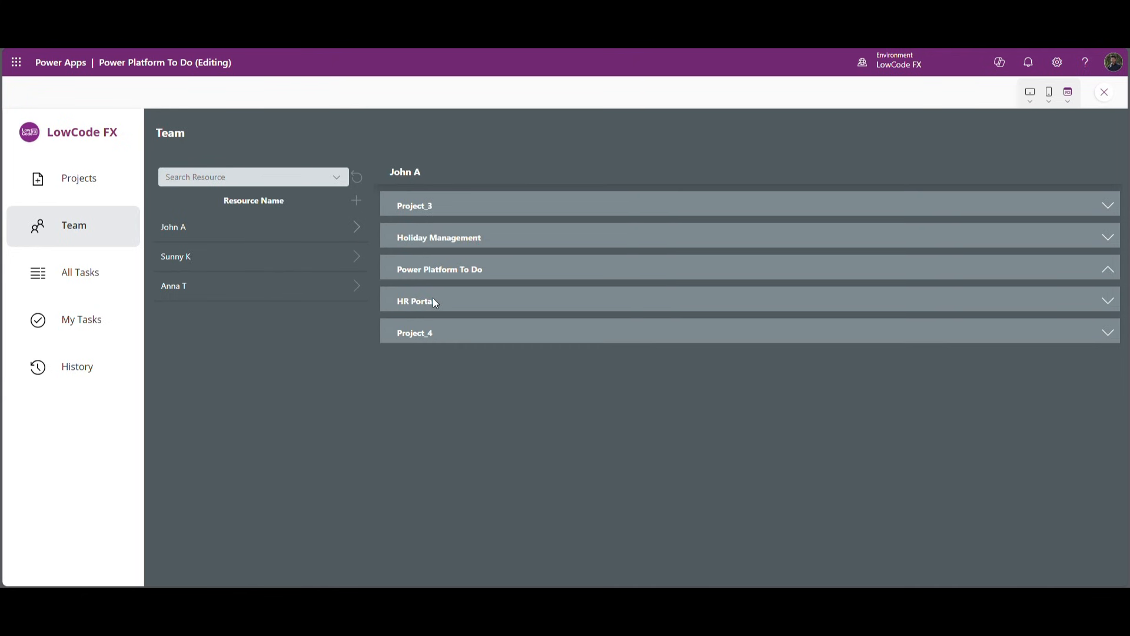
pyautogui.press('Escape')
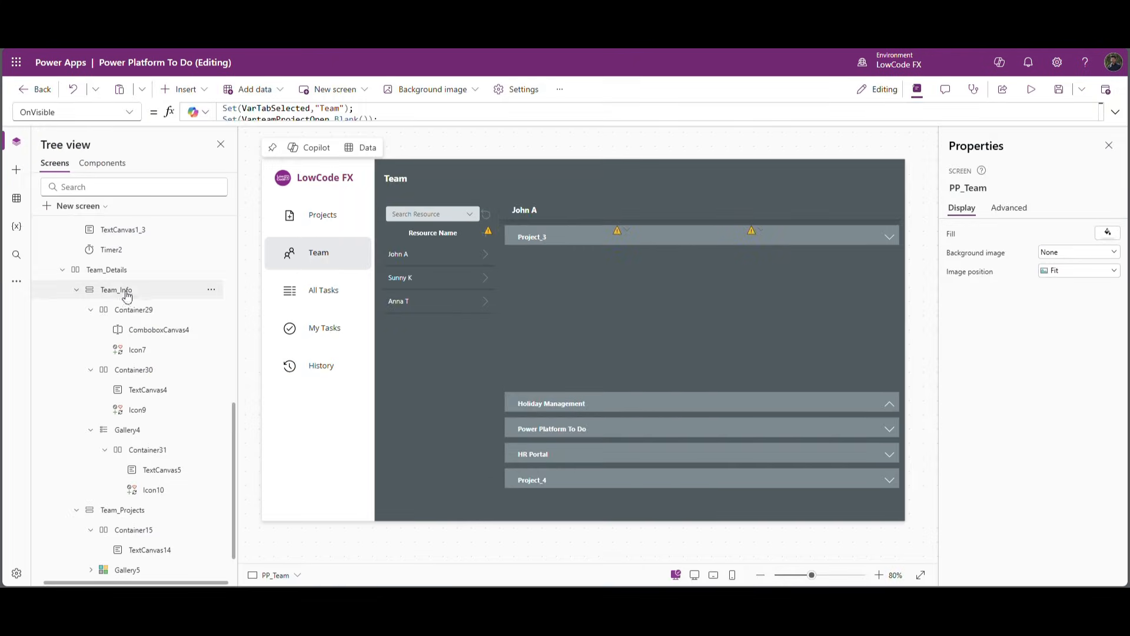
# Step: Copy Set(VarteamProjectOpen,Blank()); from PP_Team's OnVisible formula into the resource arrow icon's OnSelect, before the ClearCollect line
pyautogui.scroll(5, 113, 412)
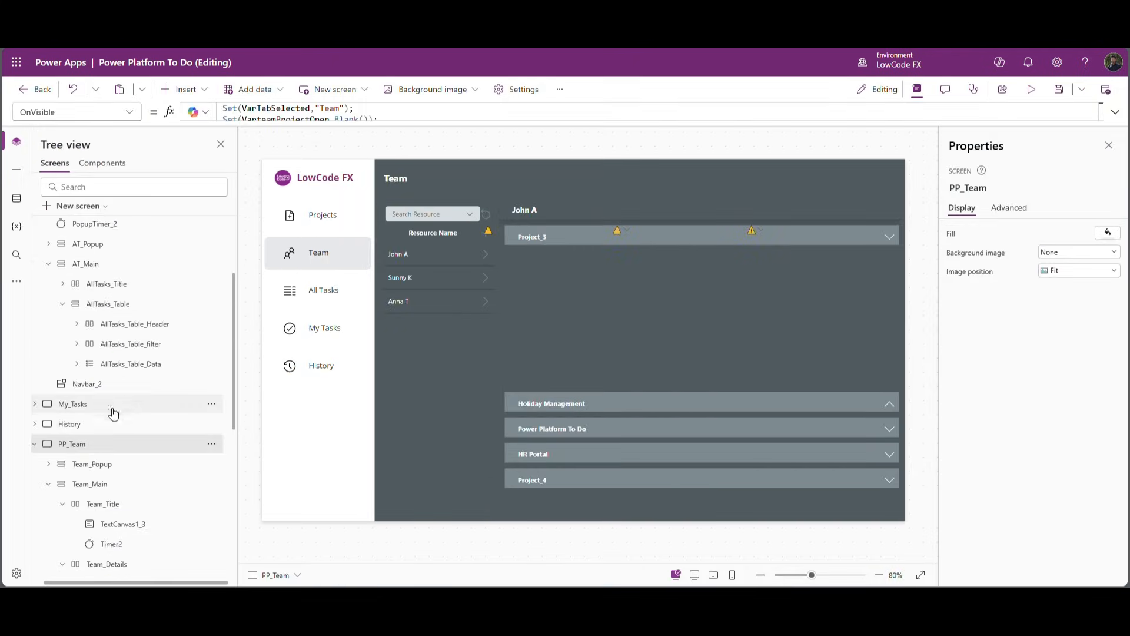
pyautogui.click(35, 443)
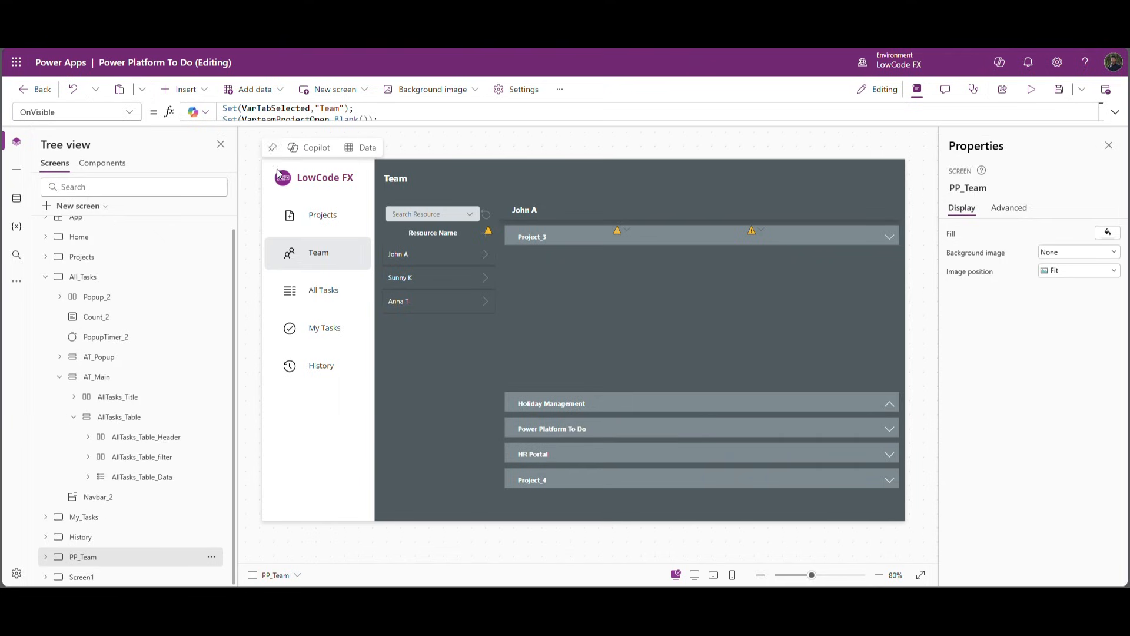
pyautogui.click(259, 117)
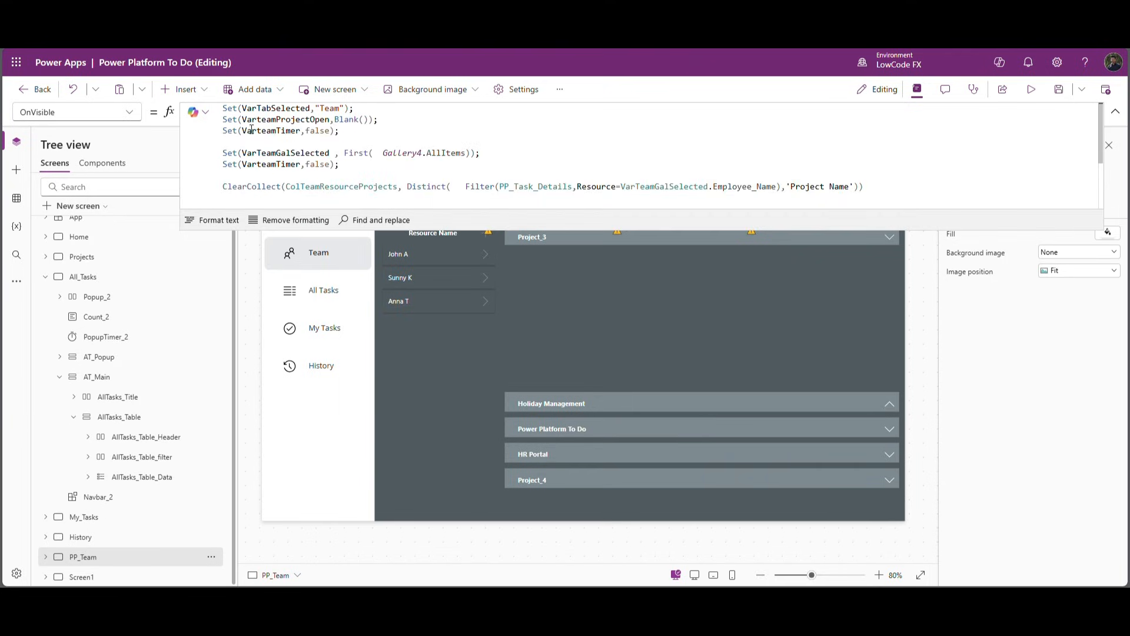
pyautogui.moveTo(384, 122); pyautogui.dragTo(222, 121)
pyautogui.hotkey('ctrl', 'c')
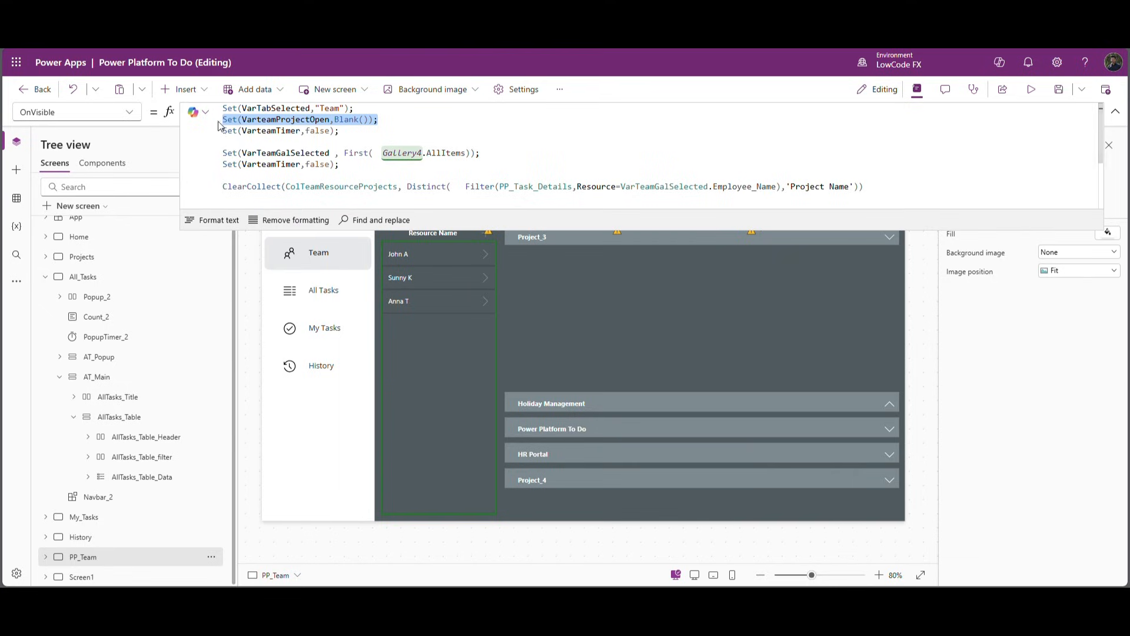
pyautogui.click(1115, 112)
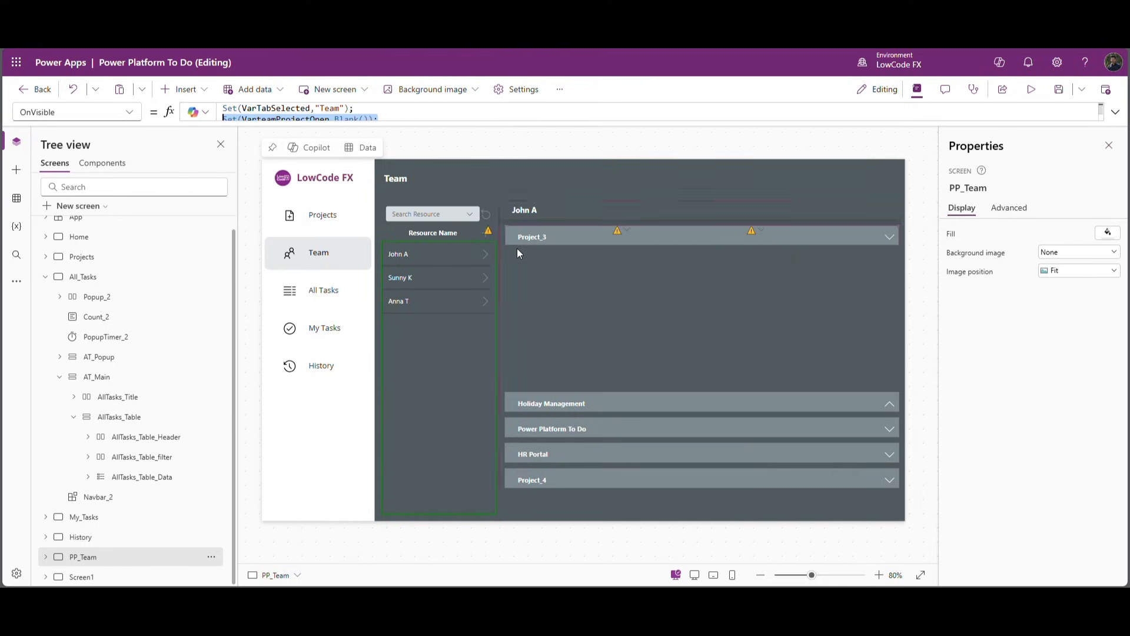
pyautogui.click(480, 253)
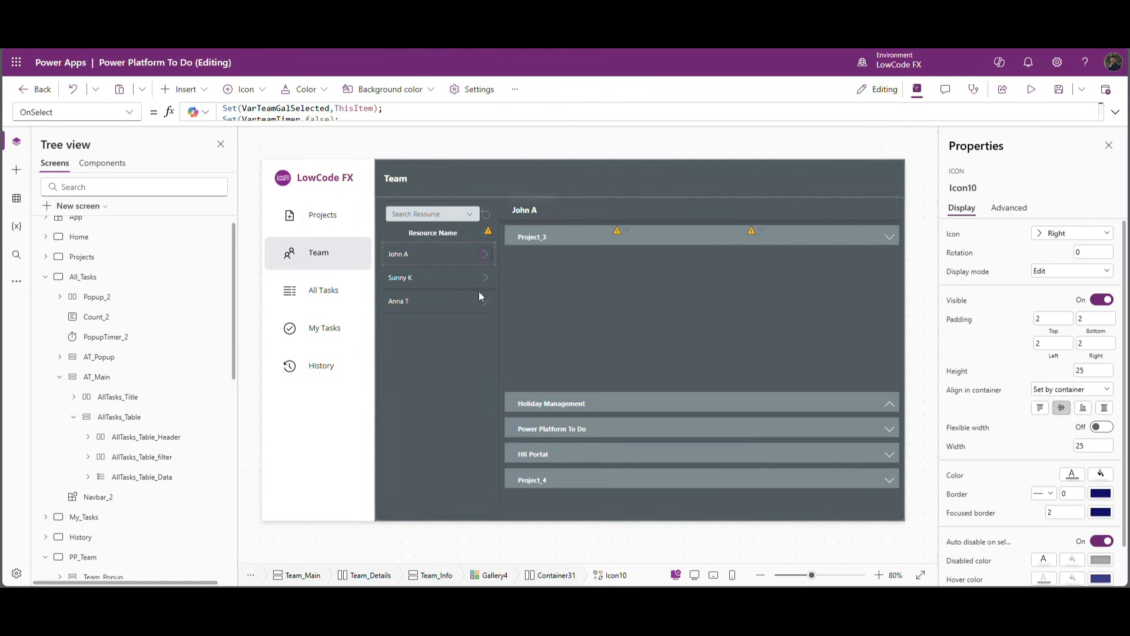
pyautogui.click(389, 118)
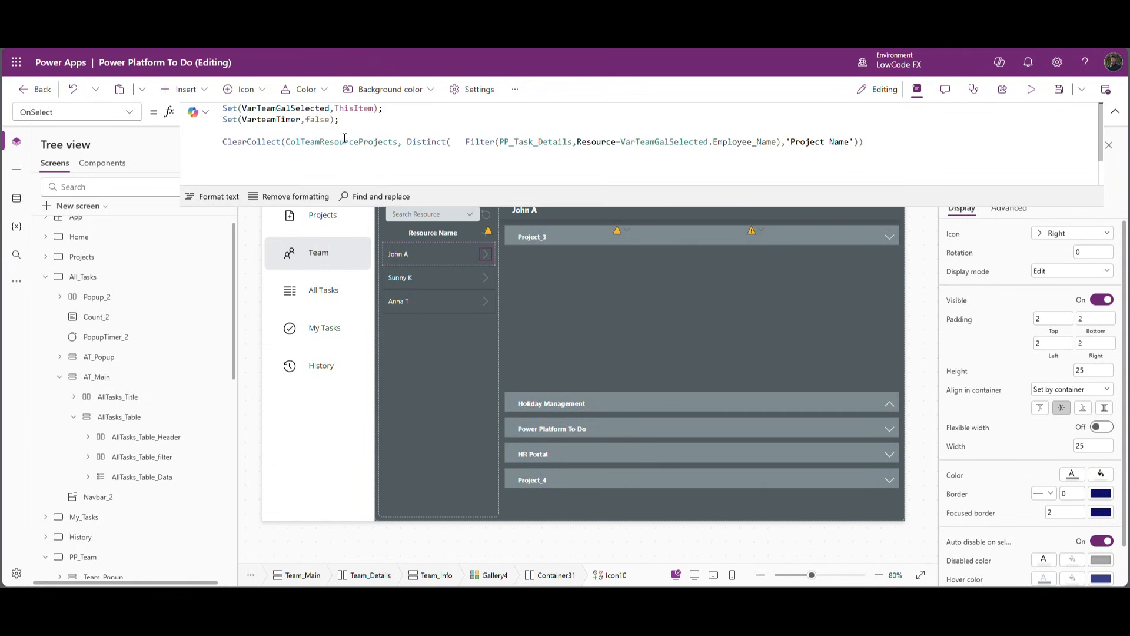
pyautogui.hotkey('ctrl', 'v')
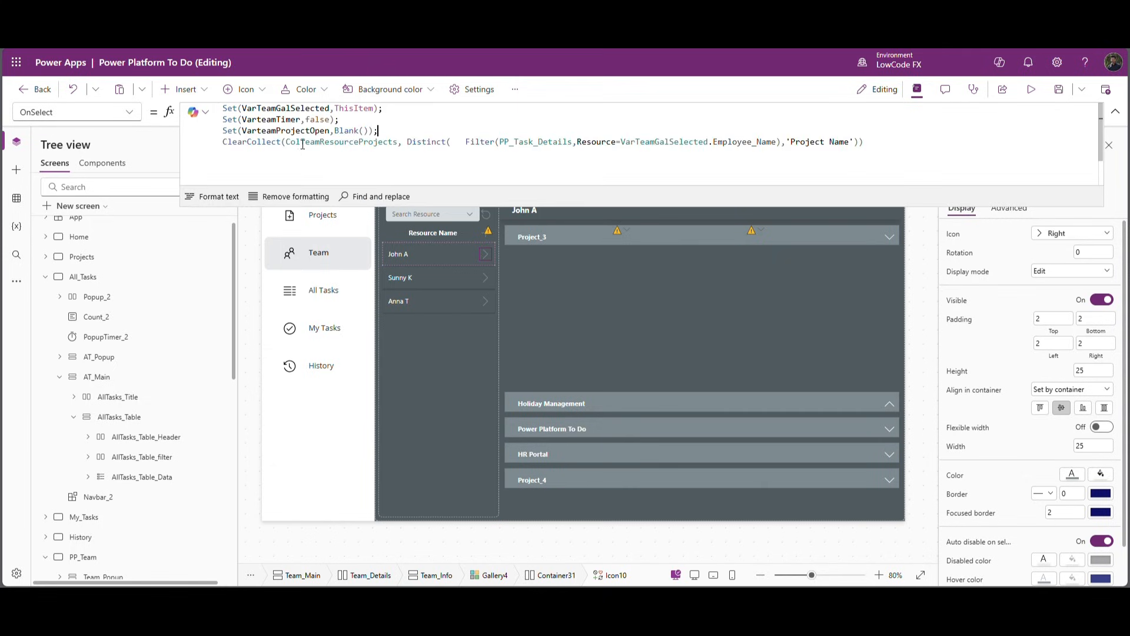
# Step: Preview the app, select the second resource, and open the new-task popup on the All Tasks screen
pyautogui.click(1031, 89)
pyautogui.click(360, 261)
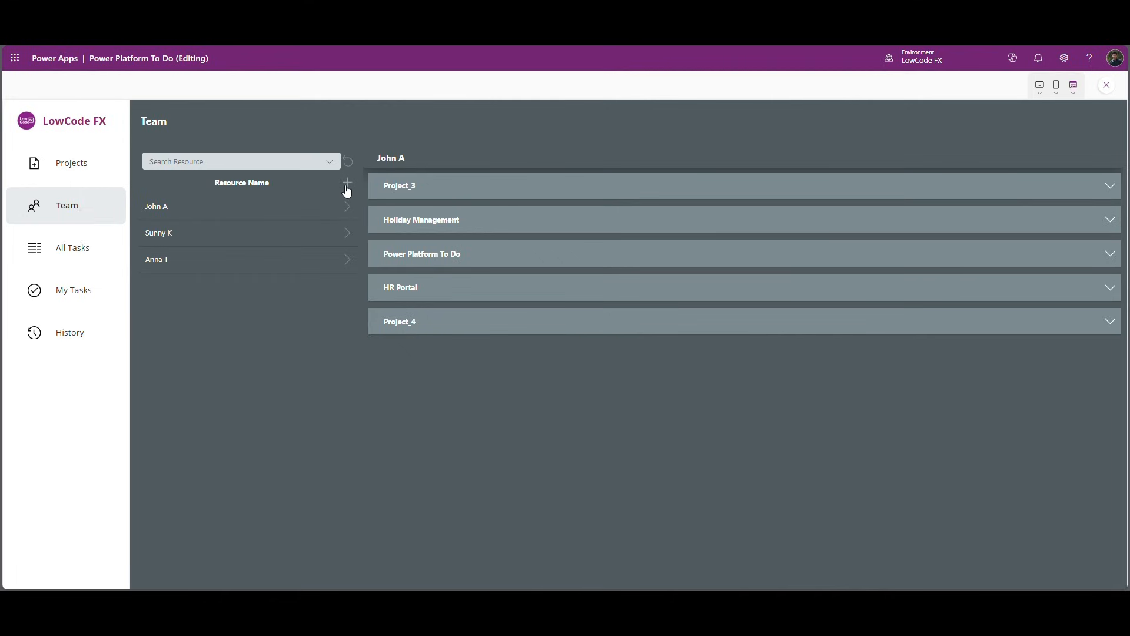
pyautogui.click(65, 253)
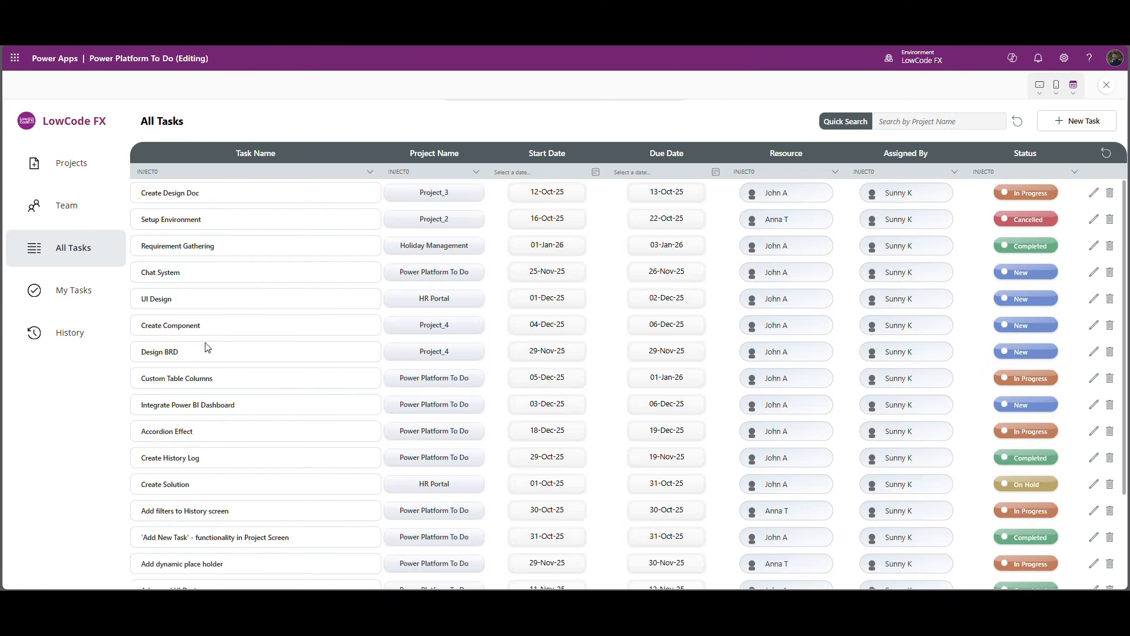
pyautogui.click(1088, 129)
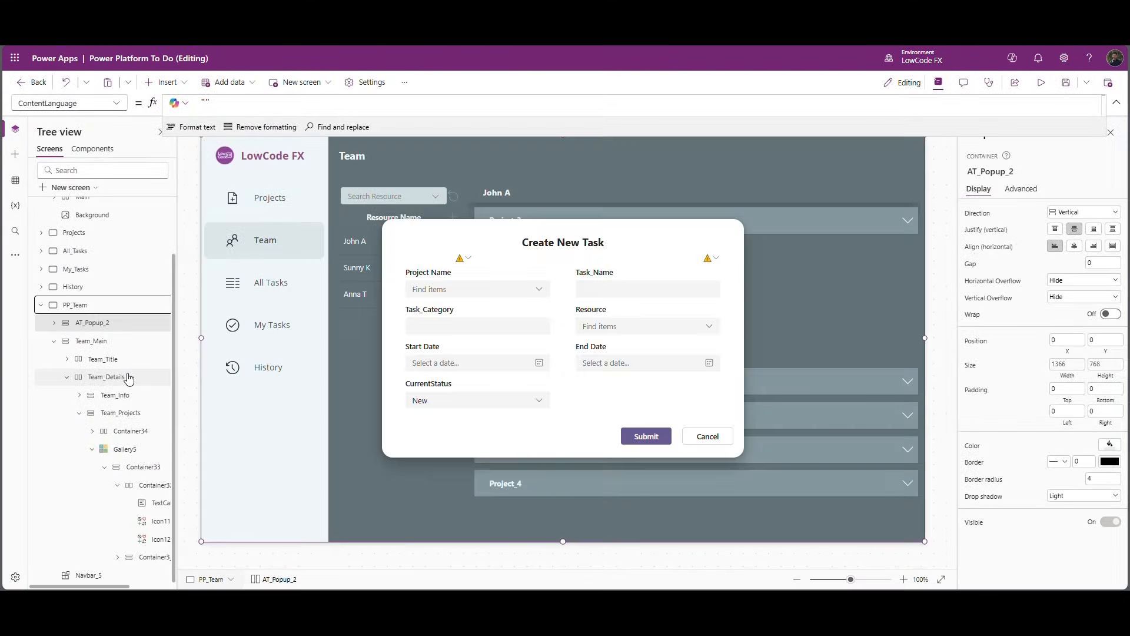
# Step: Change the Visible formula of AT_Popup_2 on PP_Team to VarTeamPopup
pyautogui.click(975, 522)
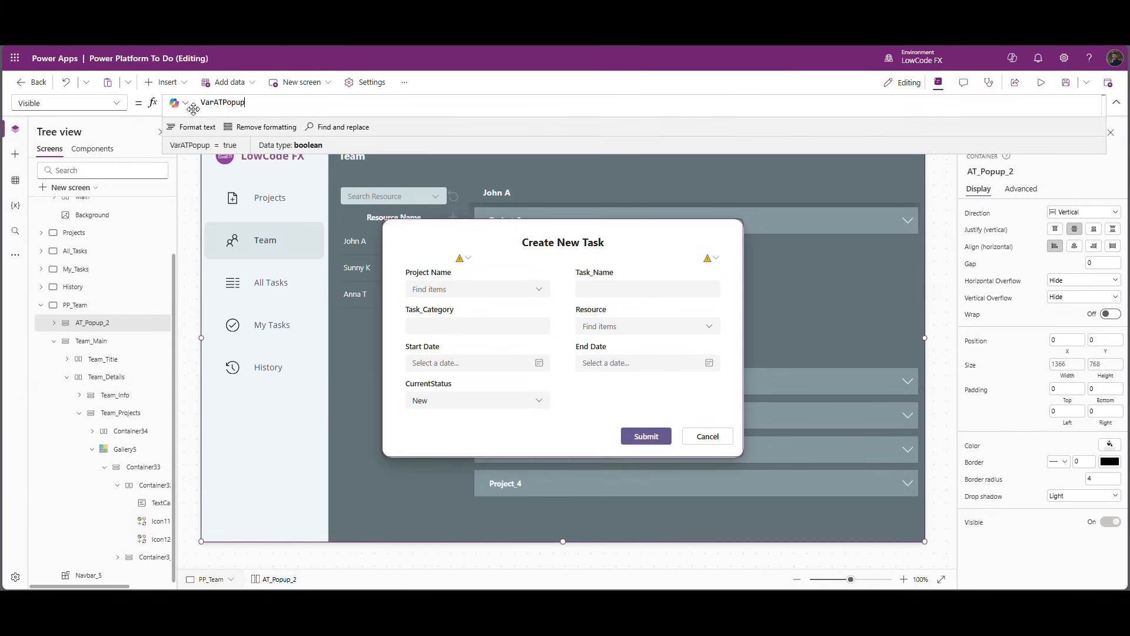
pyautogui.doubleClick(227, 103)
pyautogui.press('BackSpace')
pyautogui.press('BackSpace')
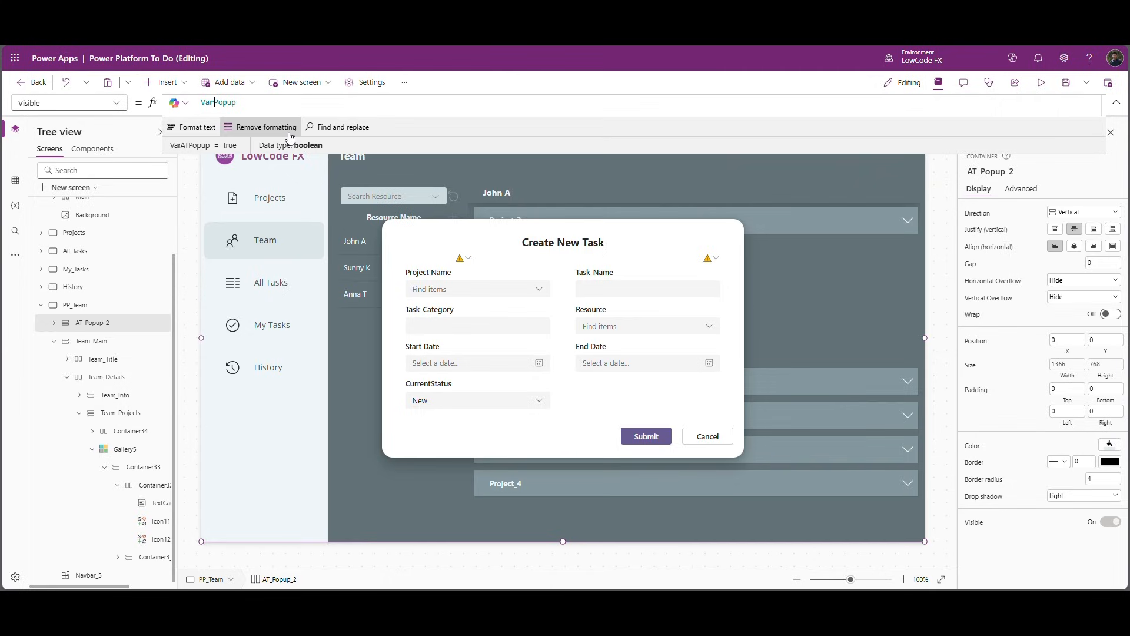
pyautogui.write('Team')
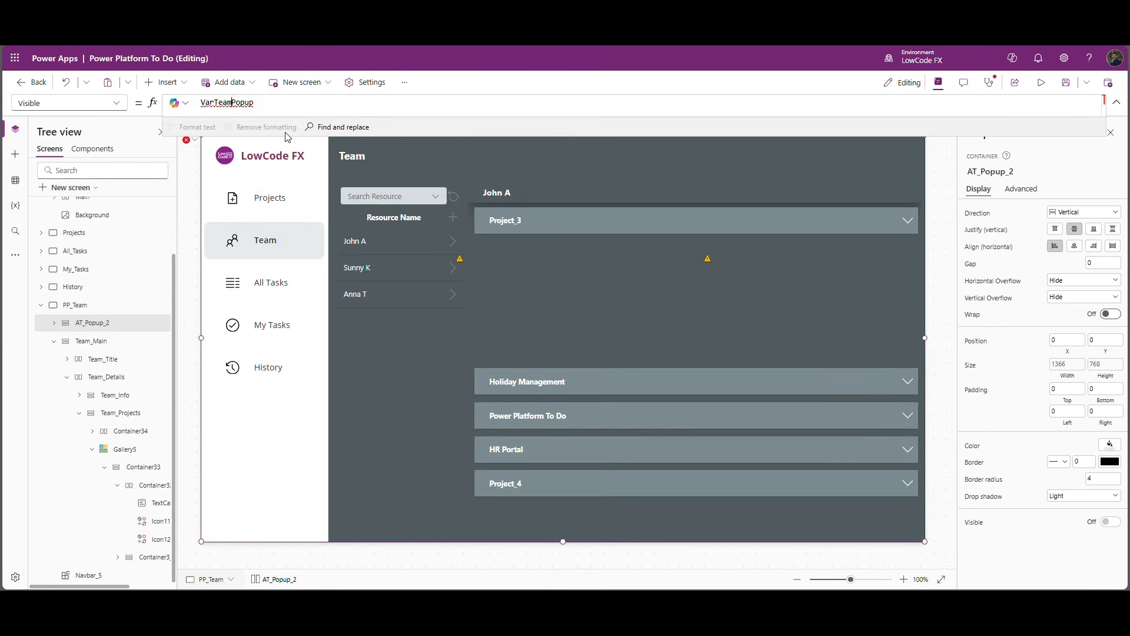
# Step: Set the OnSelect of the add icon beside Resource Name to Set(VarTeamPopup,true) and trigger it to open the popup
pyautogui.doubleClick(253, 105)
pyautogui.click(936, 421)
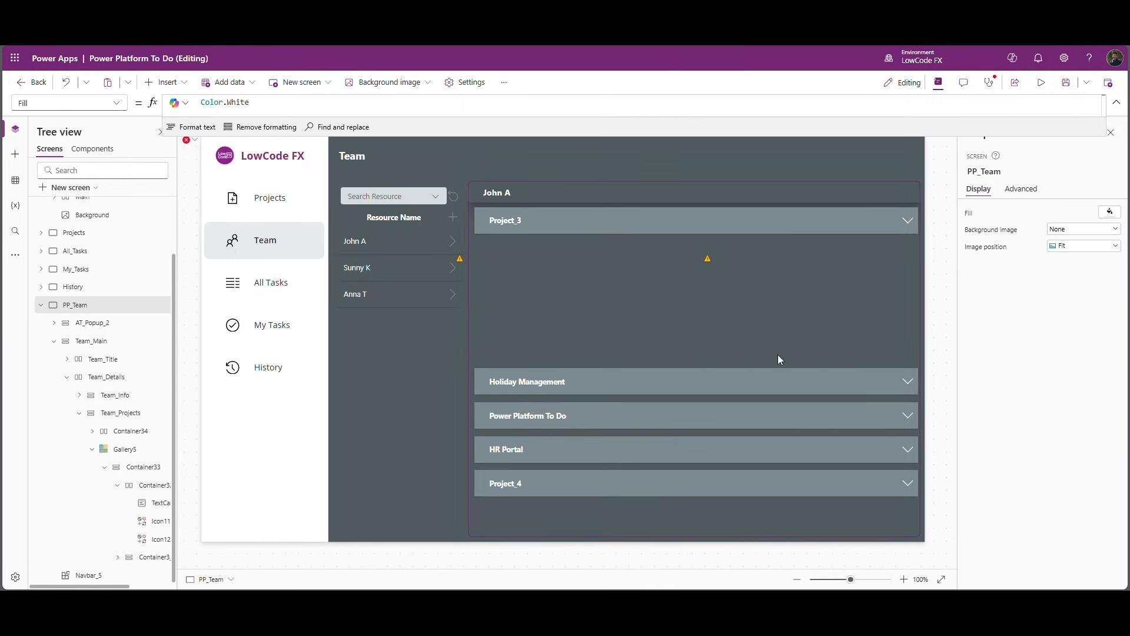
pyautogui.click(452, 218)
pyautogui.doubleClick(212, 103)
pyautogui.write('Set(')
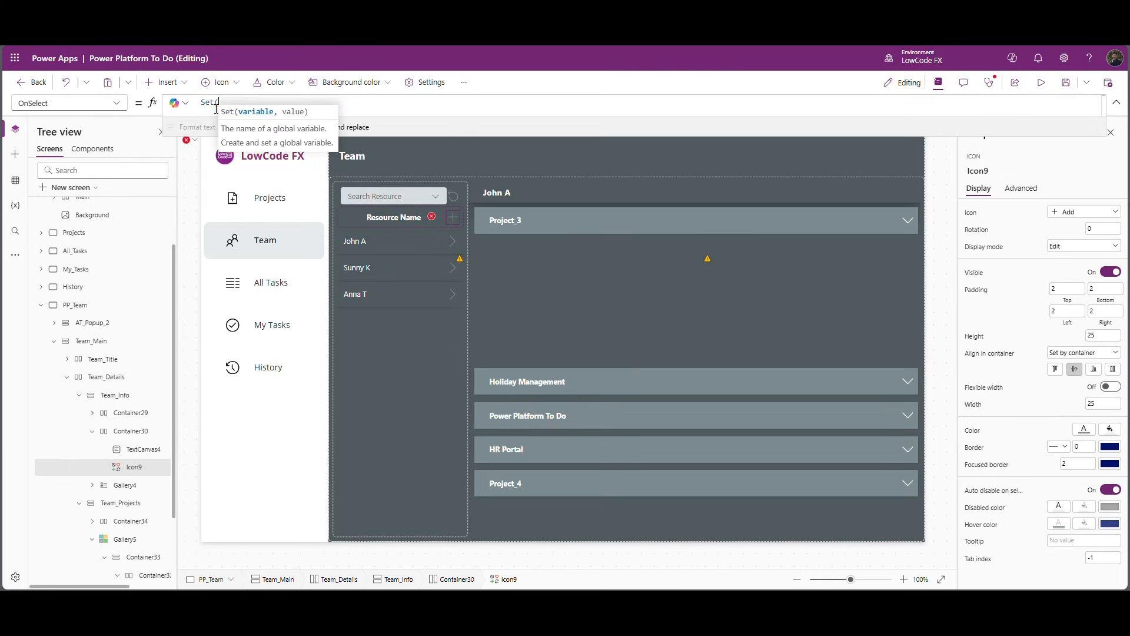
pyautogui.write('VarTeamPopup')
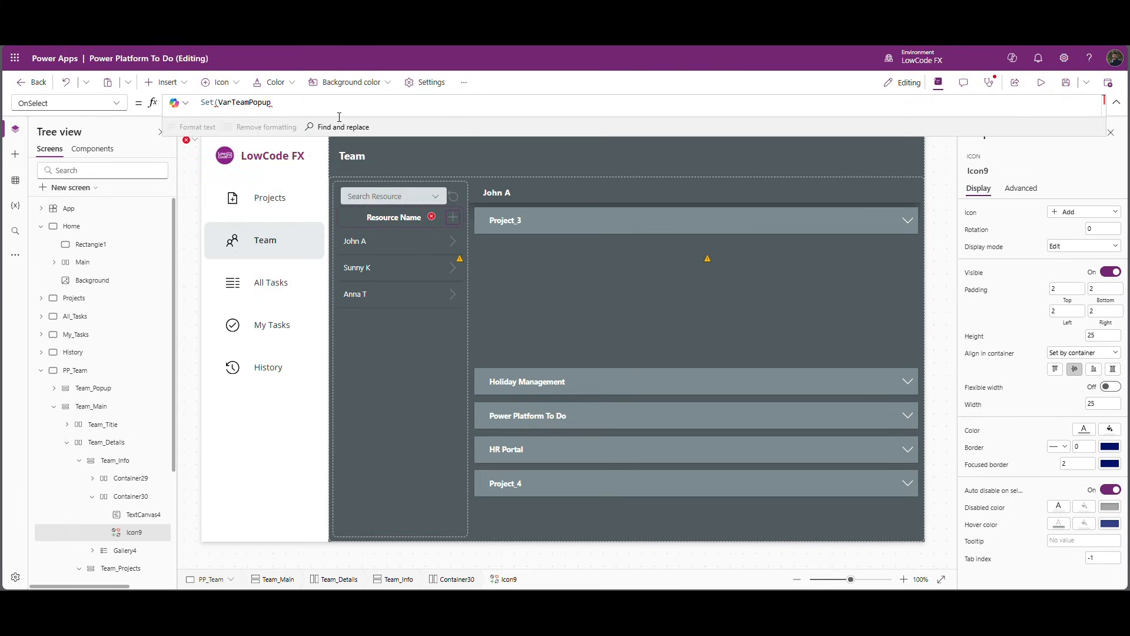
pyautogui.write(',true)')
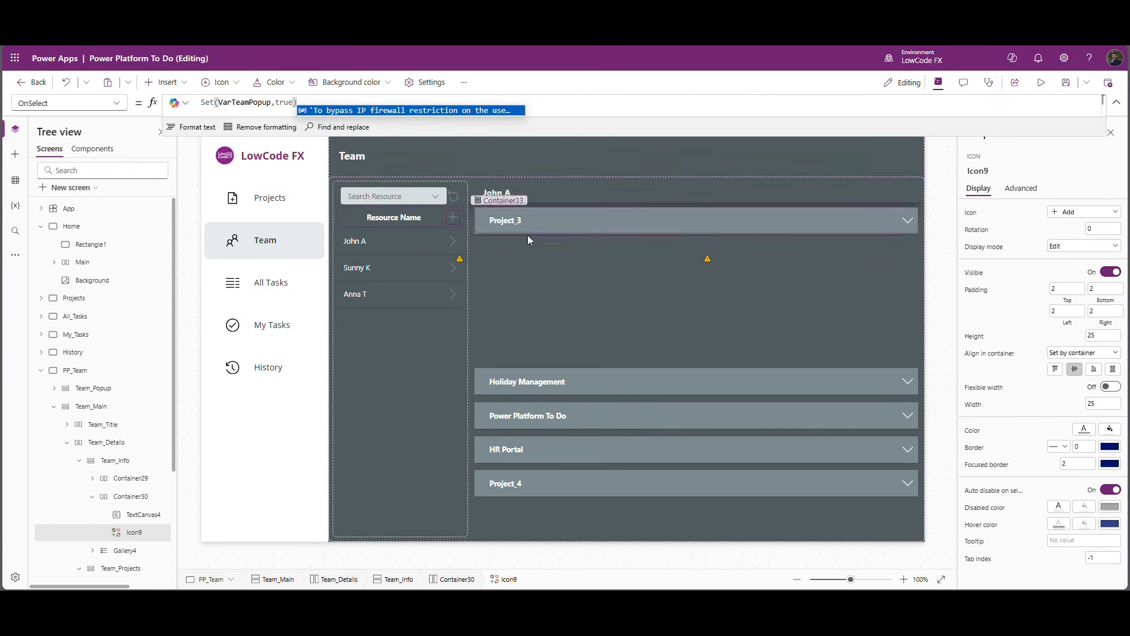
pyautogui.keyDown('alt'); pyautogui.click(453, 217); pyautogui.keyUp('alt')
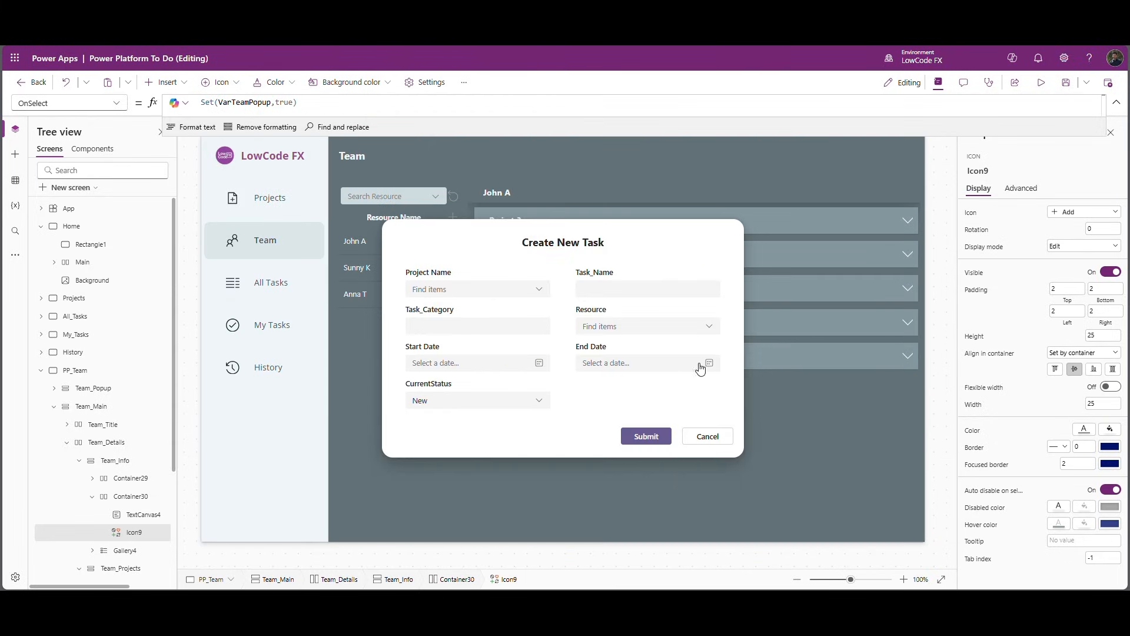
# Step: Delete the task form Form2_3 from the Team popup
pyautogui.click(502, 362)
pyautogui.click(716, 413)
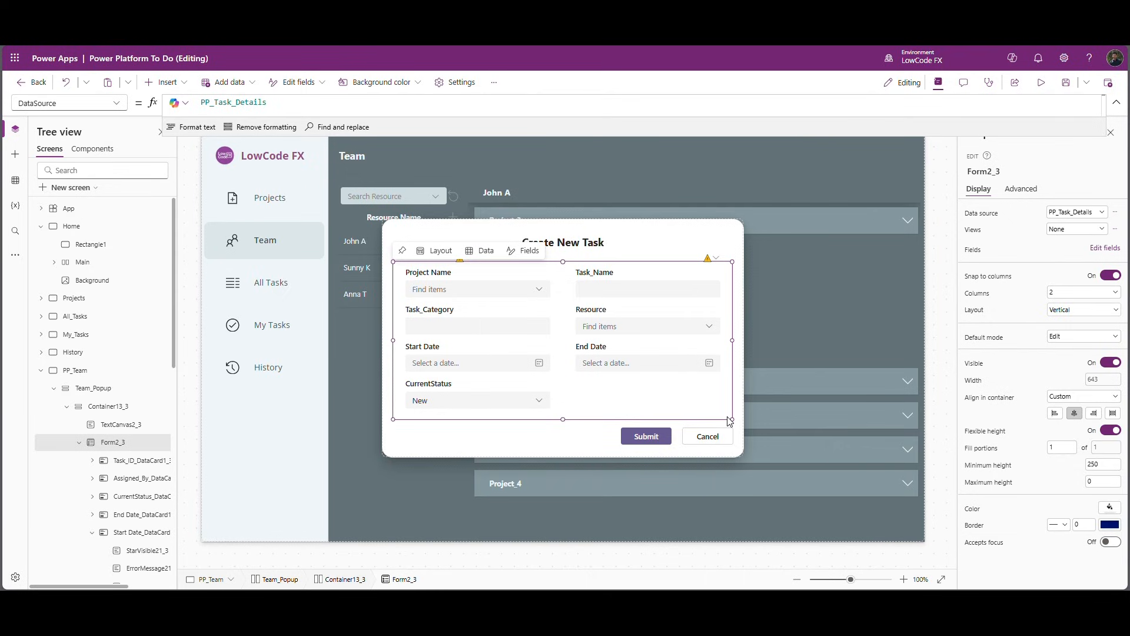
pyautogui.press('Delete')
# Step: Replace the popup title's conditional Text formula with "Add Resource"
pyautogui.click(573, 332)
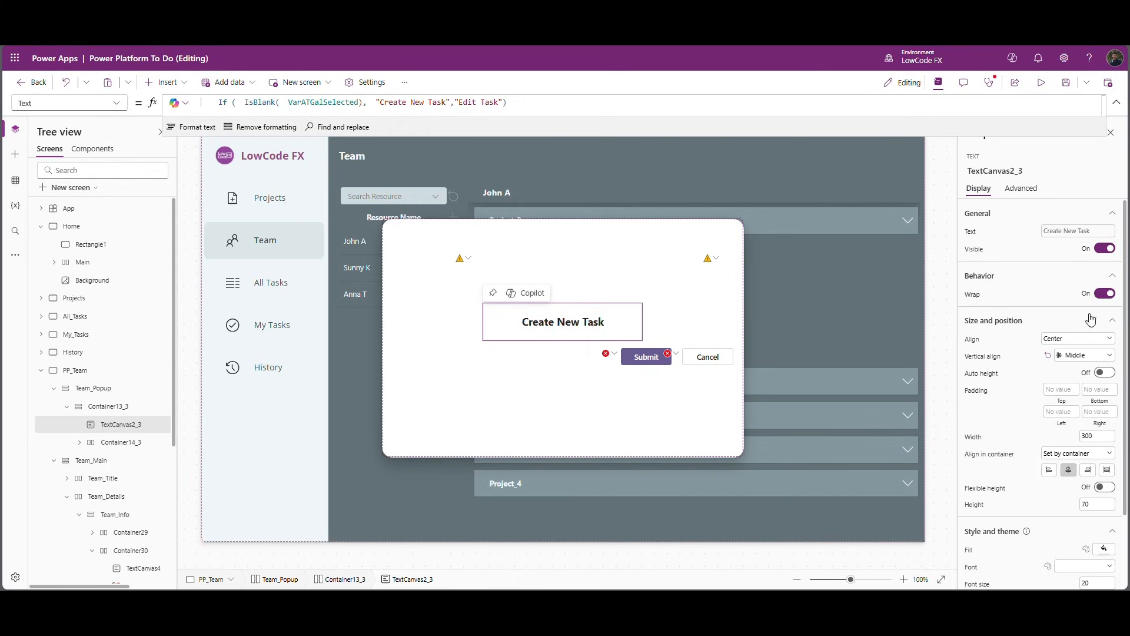
pyautogui.click(355, 116)
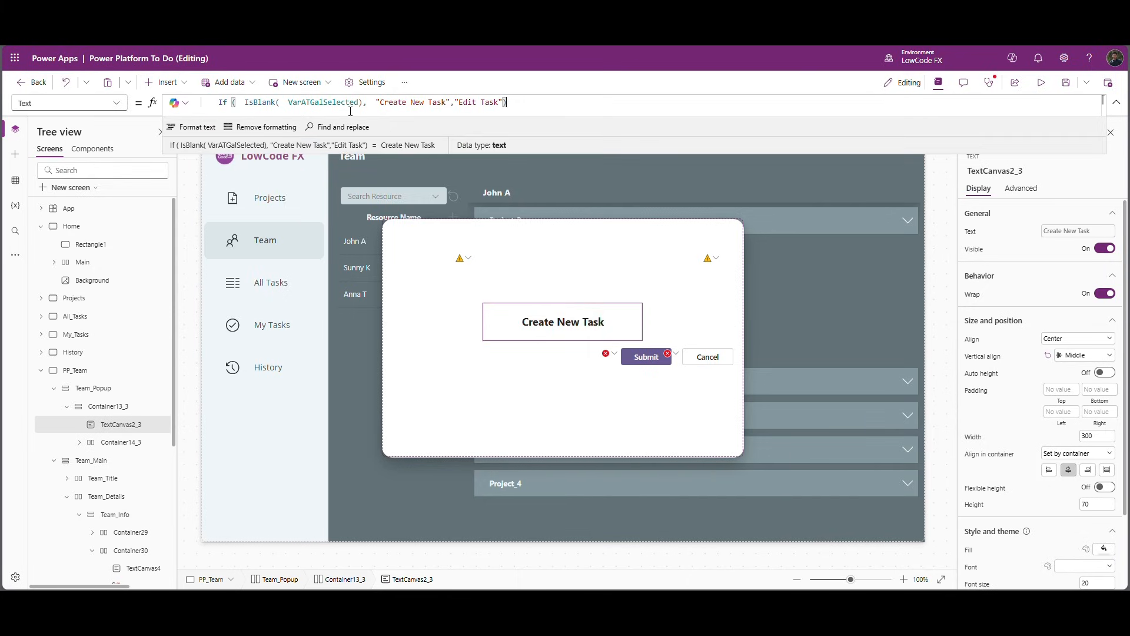
pyautogui.moveTo(537, 108); pyautogui.dragTo(188, 104)
pyautogui.write('""')
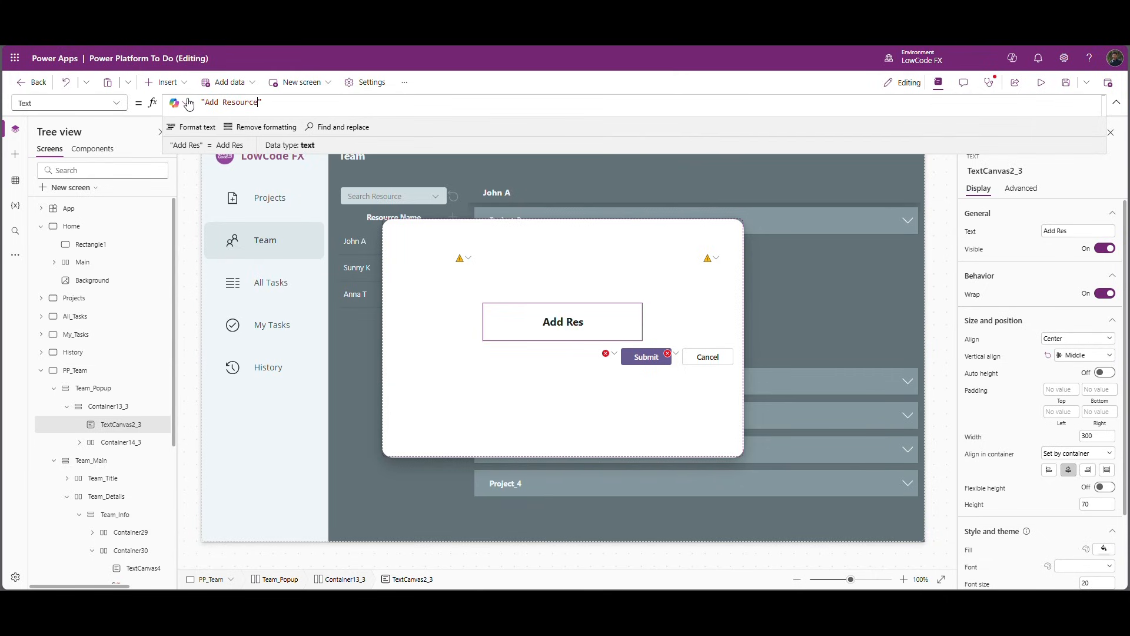
# Step: Insert a form between the title and the buttons of the Team popup container and set its DataSource to PP_Employee_Details
pyautogui.click(543, 406)
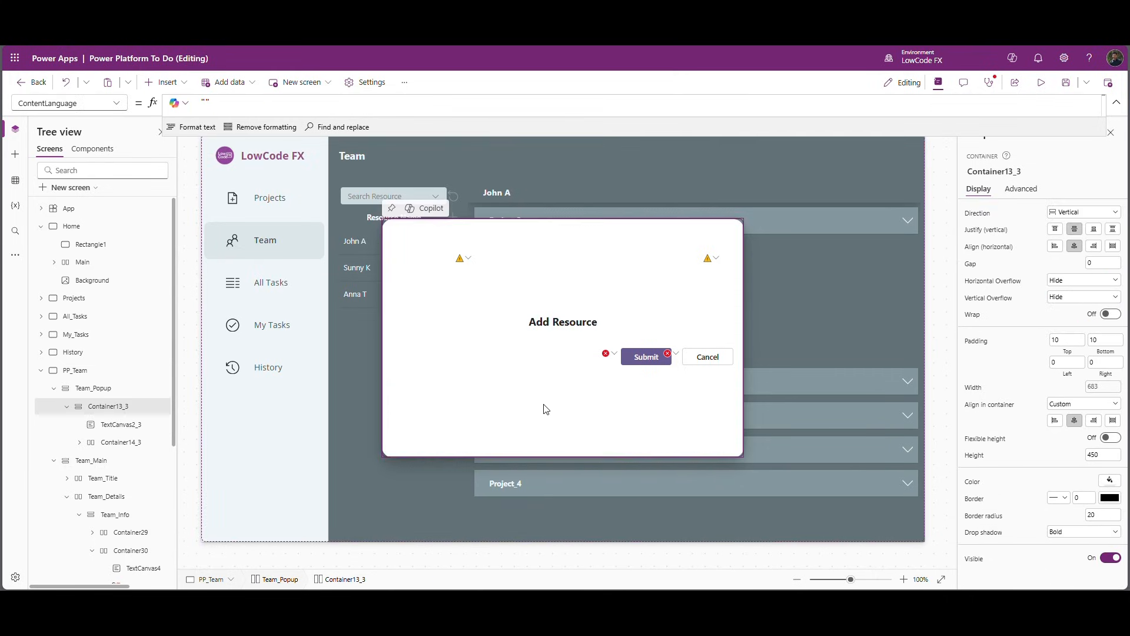
pyautogui.click(179, 86)
pyautogui.write('form')
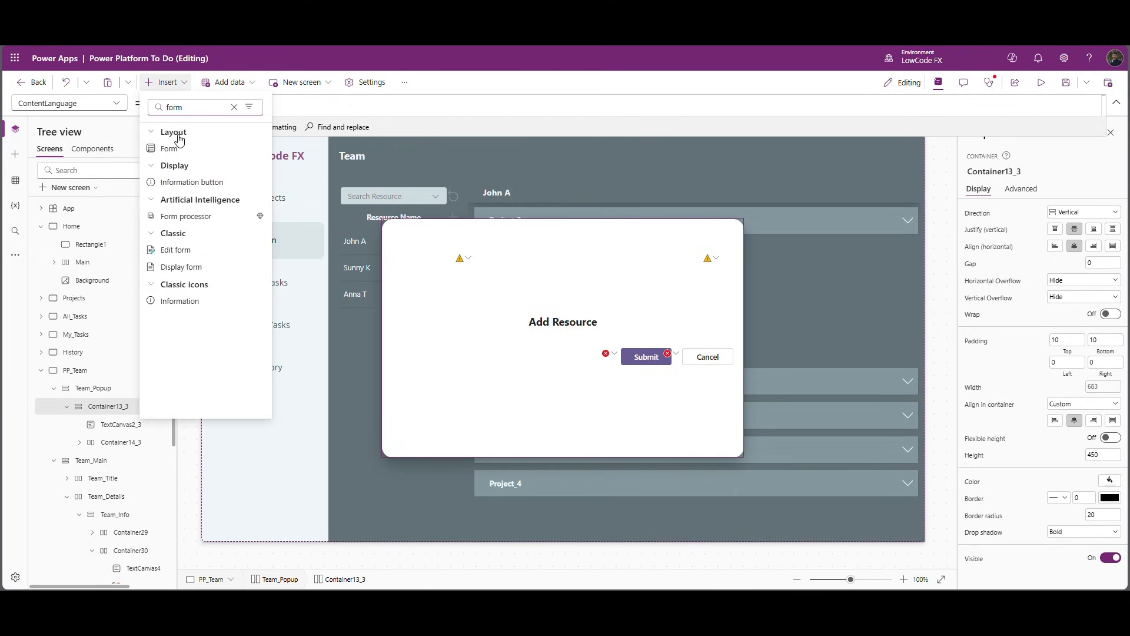
pyautogui.click(176, 148)
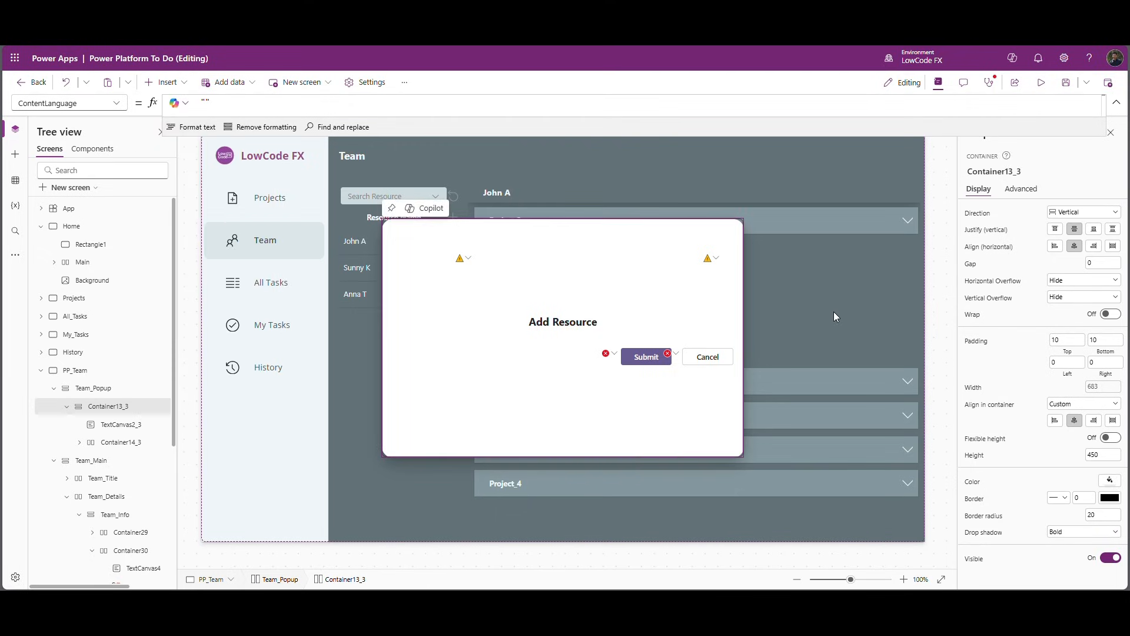
pyautogui.moveTo(121, 461); pyautogui.dragTo(112, 440)
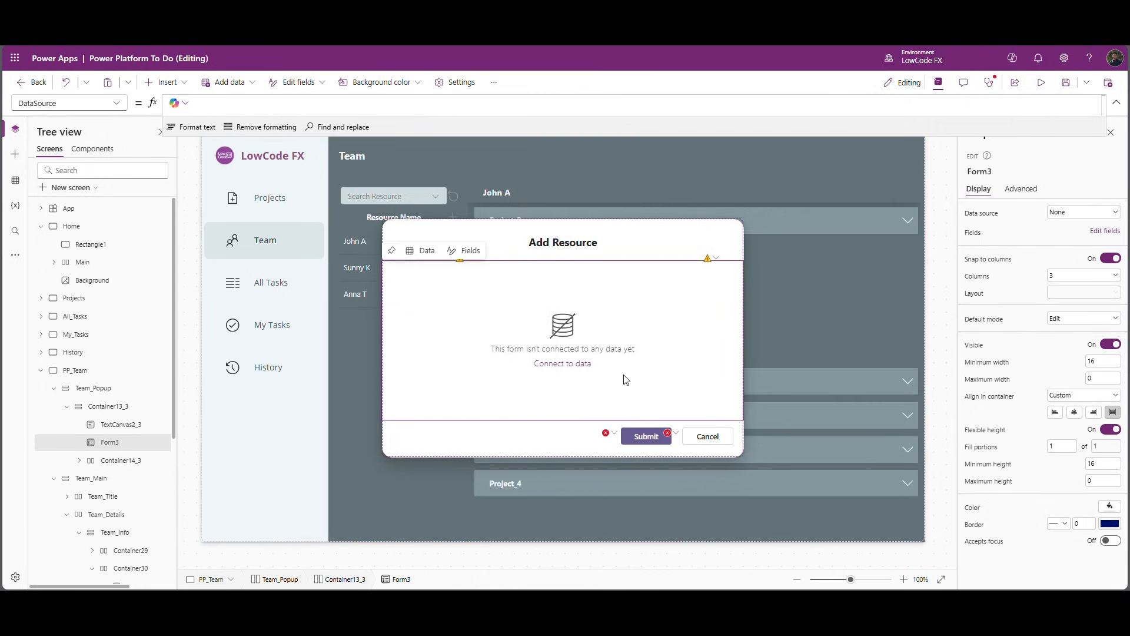
pyautogui.click(215, 107)
pyautogui.write('PP_Employee_Details')
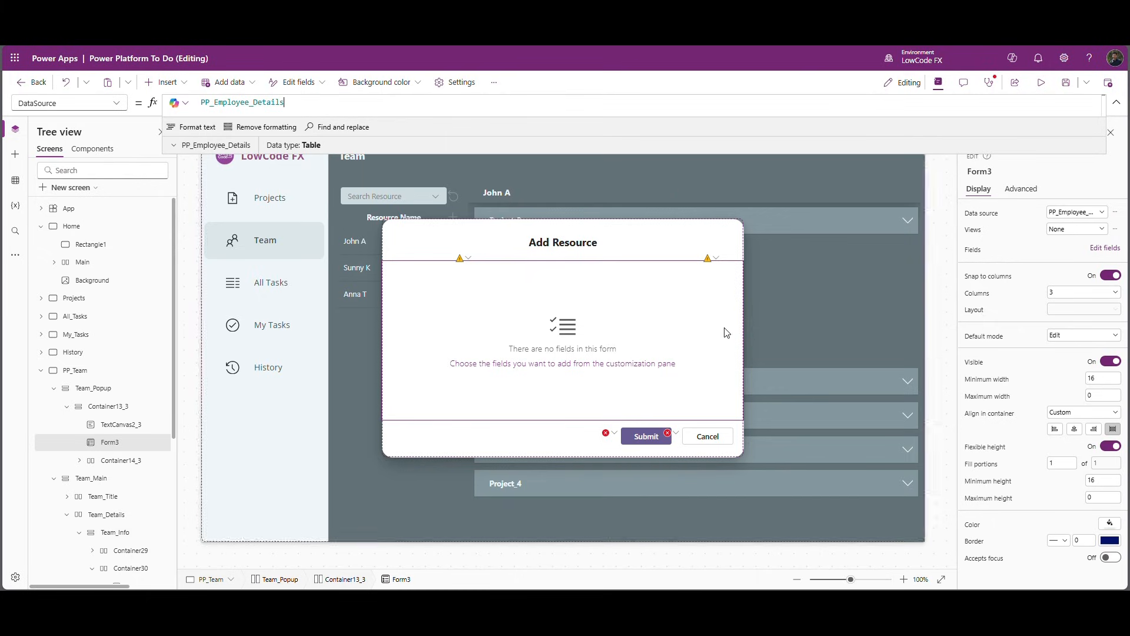
# Step: Change the popup Cancel button's OnSelect to Set(VarTeamPopup,false); ResetForm(Form3) and trigger it to close the popup
pyautogui.click(981, 172)
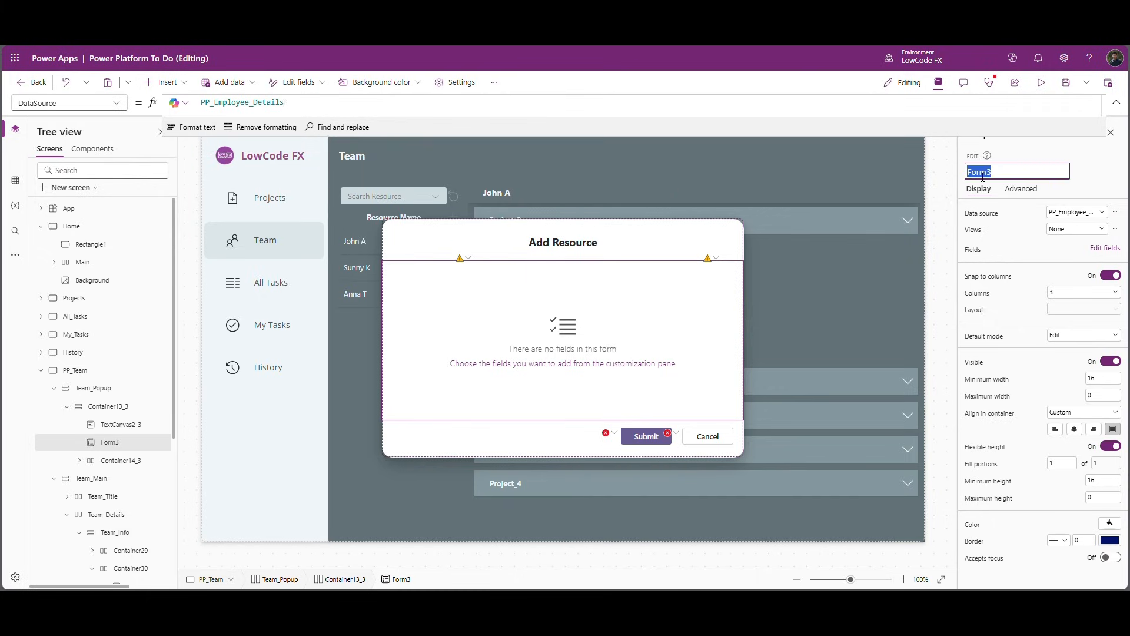
pyautogui.click(713, 438)
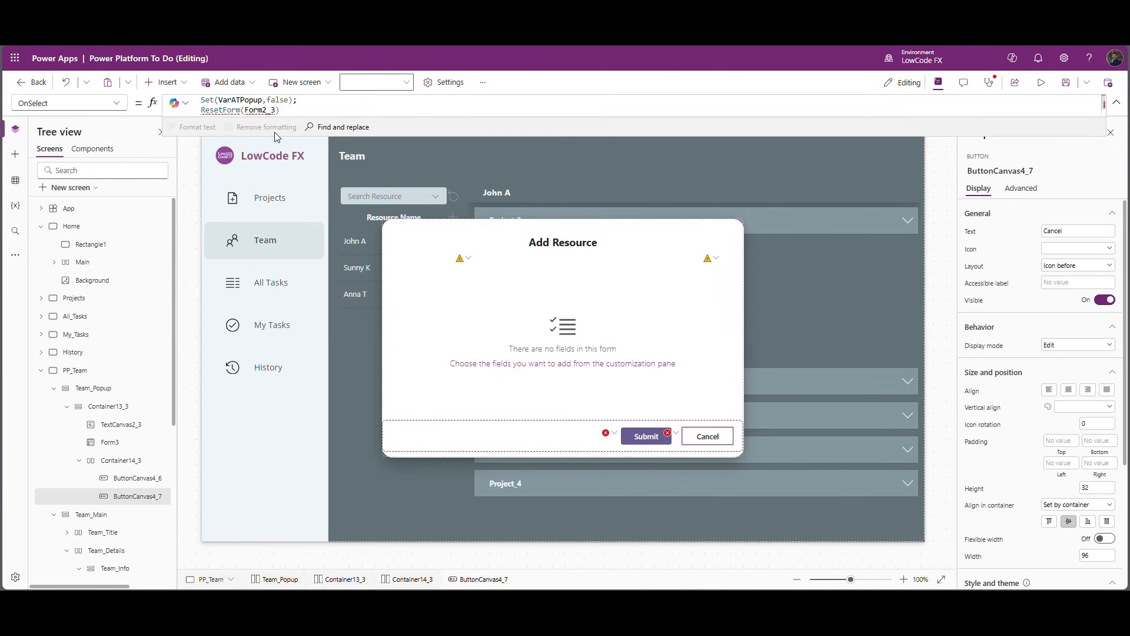
pyautogui.click(273, 159)
pyautogui.click(708, 436)
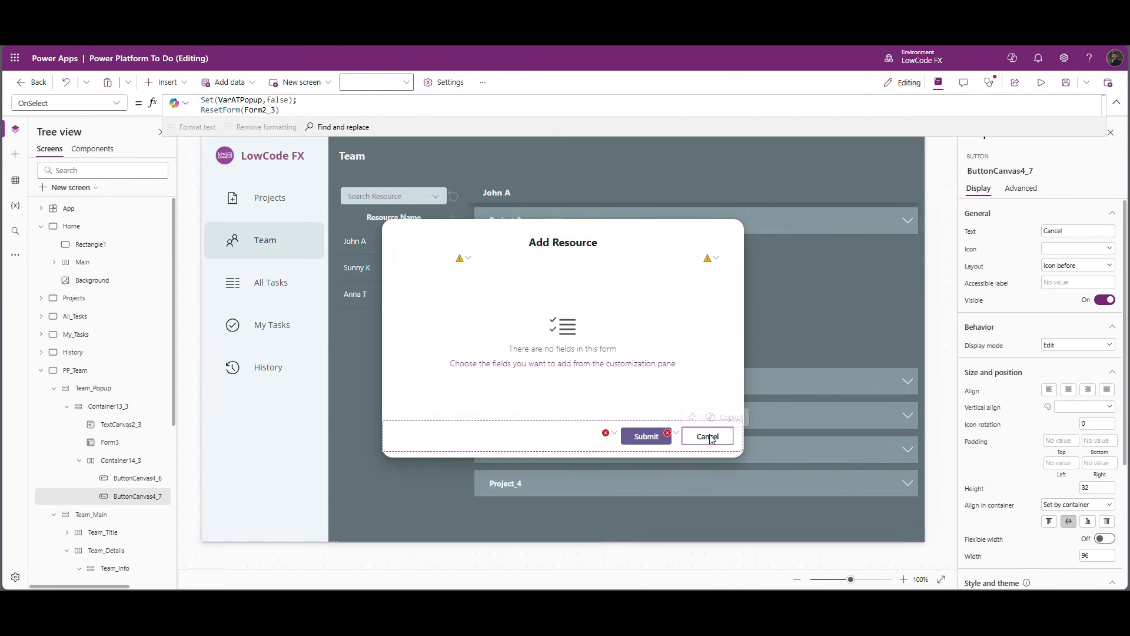
pyautogui.moveTo(301, 116); pyautogui.dragTo(238, 196)
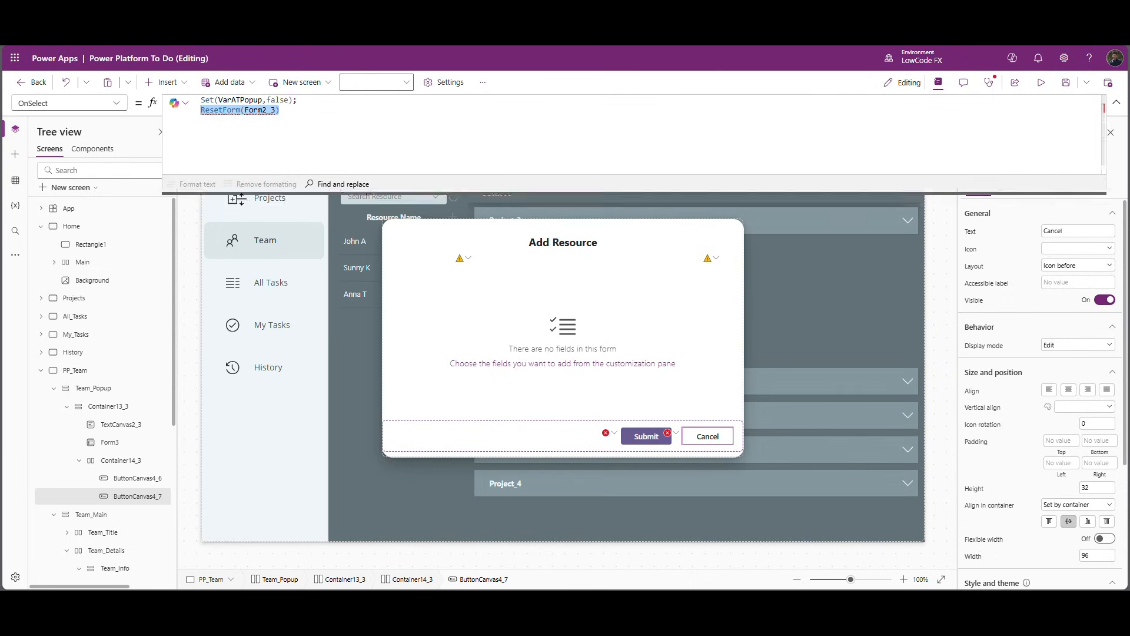
pyautogui.click(278, 119)
pyautogui.press('BackSpace')
pyautogui.press('BackSpace')
pyautogui.click(235, 100)
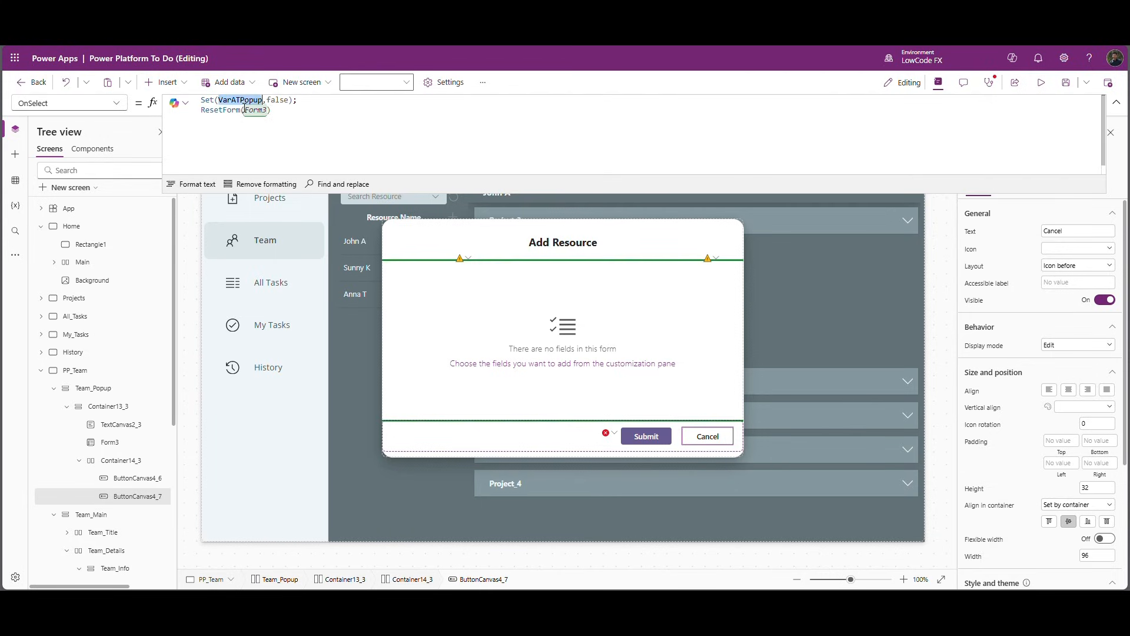
pyautogui.press('BackSpace')
pyautogui.write('Team')
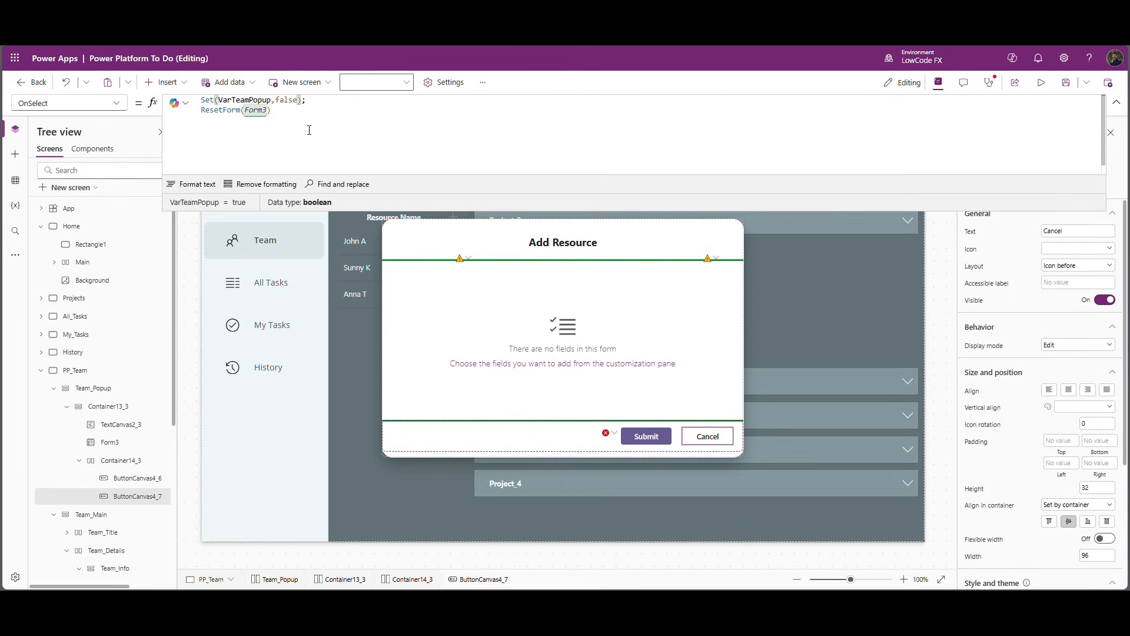
pyautogui.click(1117, 103)
pyautogui.press('alt')
pyautogui.click(723, 441)
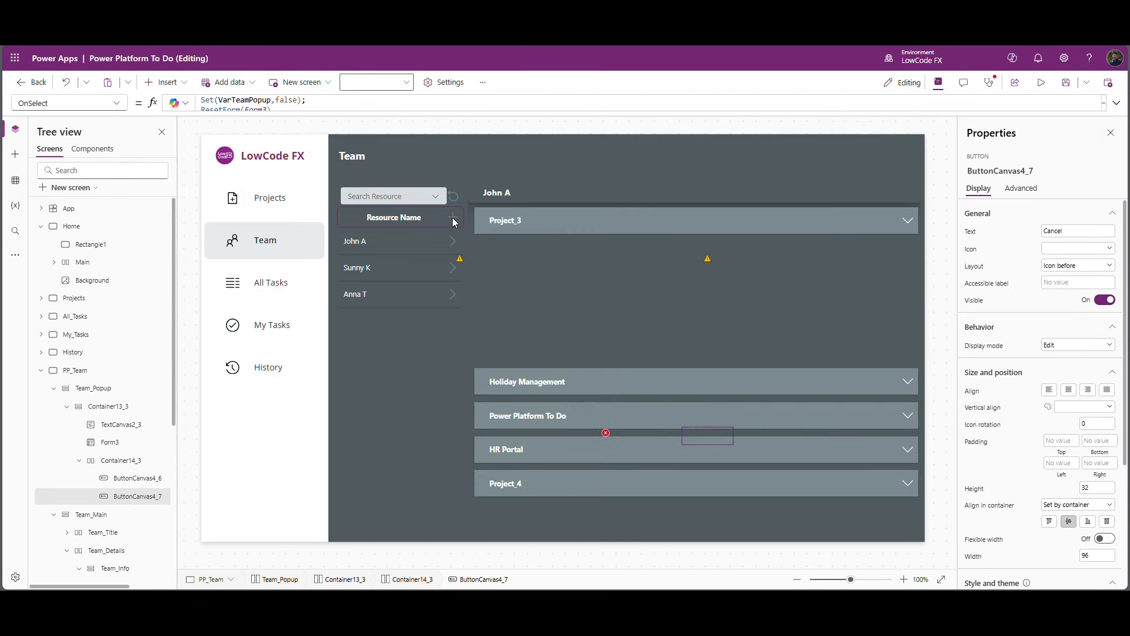
# Step: Append NewForm(Form3) to the OnSelect of the add icon beside Resource Name and trigger it to reopen the popup
pyautogui.click(452, 217)
pyautogui.click(1117, 103)
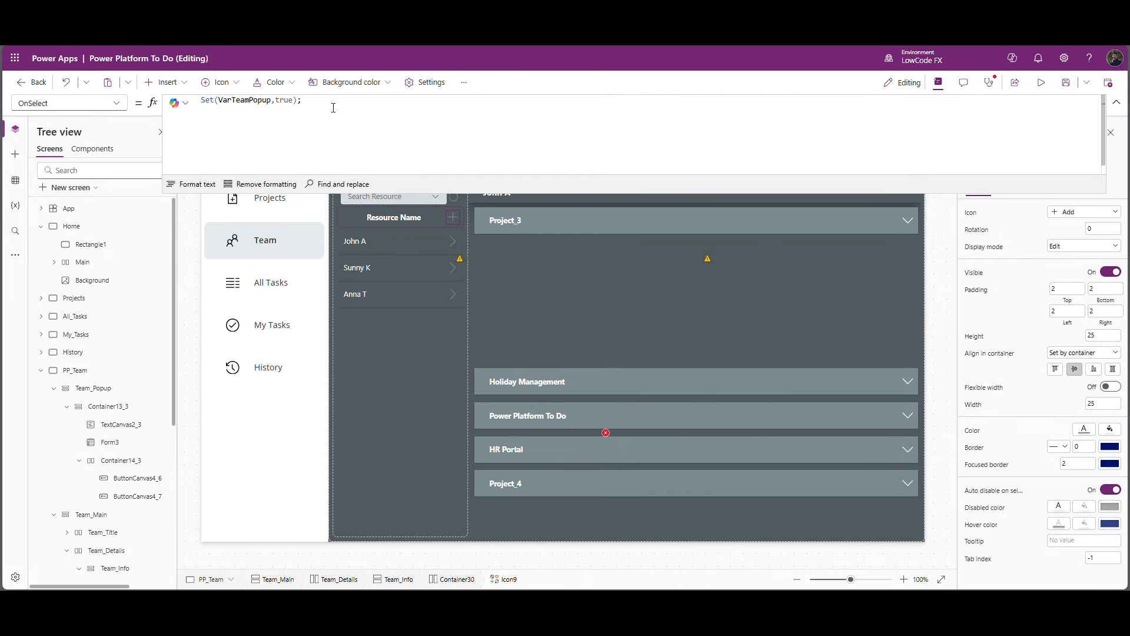
pyautogui.hotkey('shift', 'Return')
pyautogui.write('NewForm(')
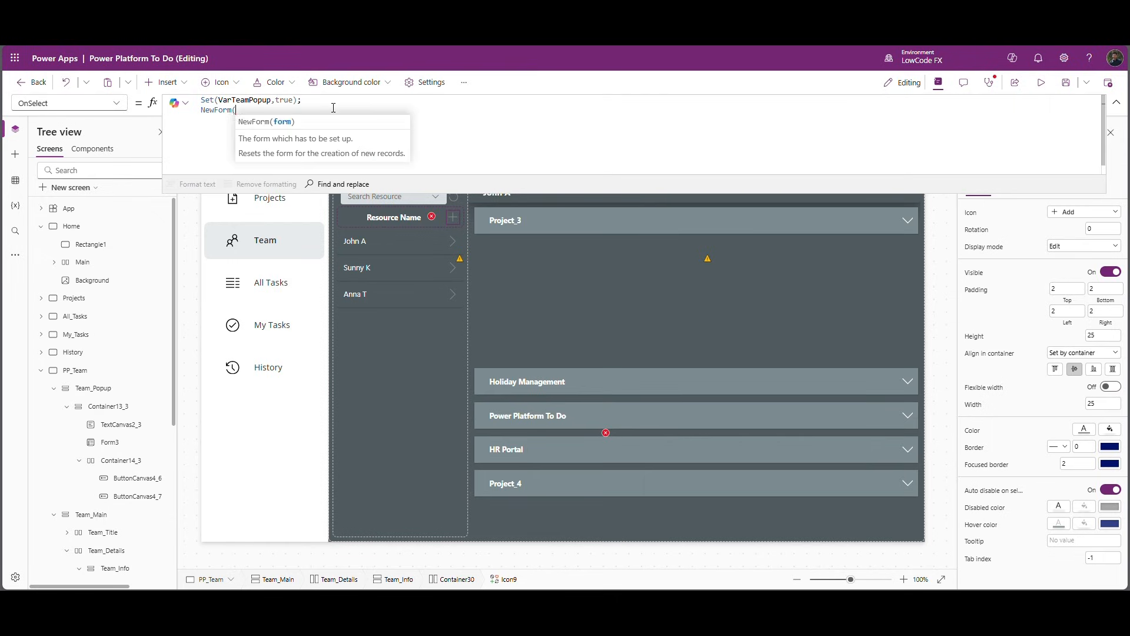
pyautogui.write('Form3)')
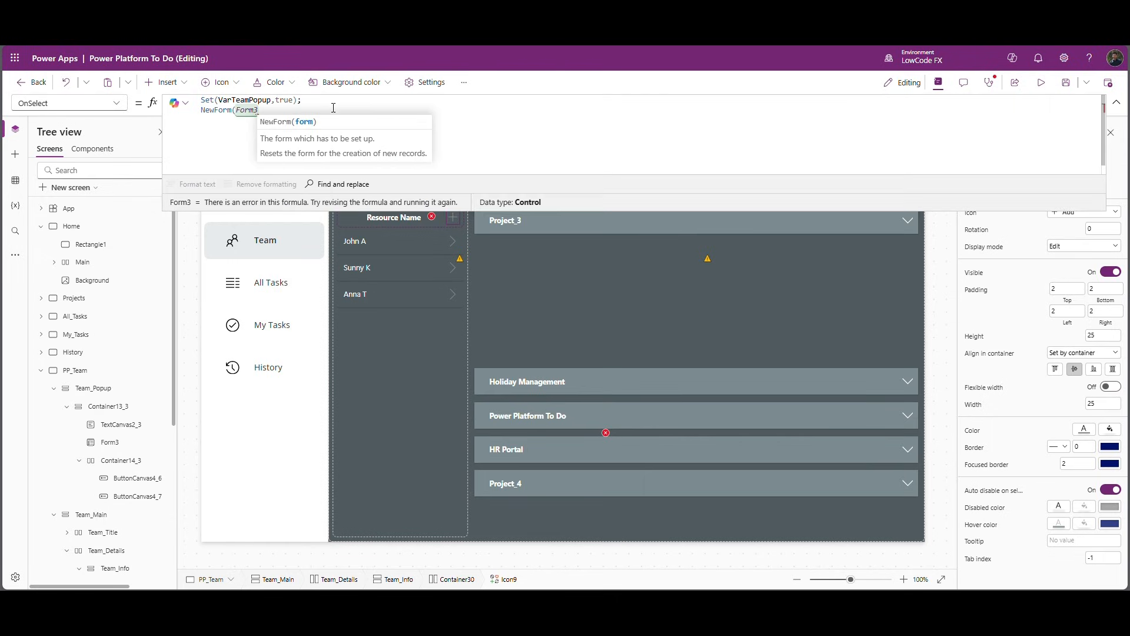
pyautogui.click(1117, 101)
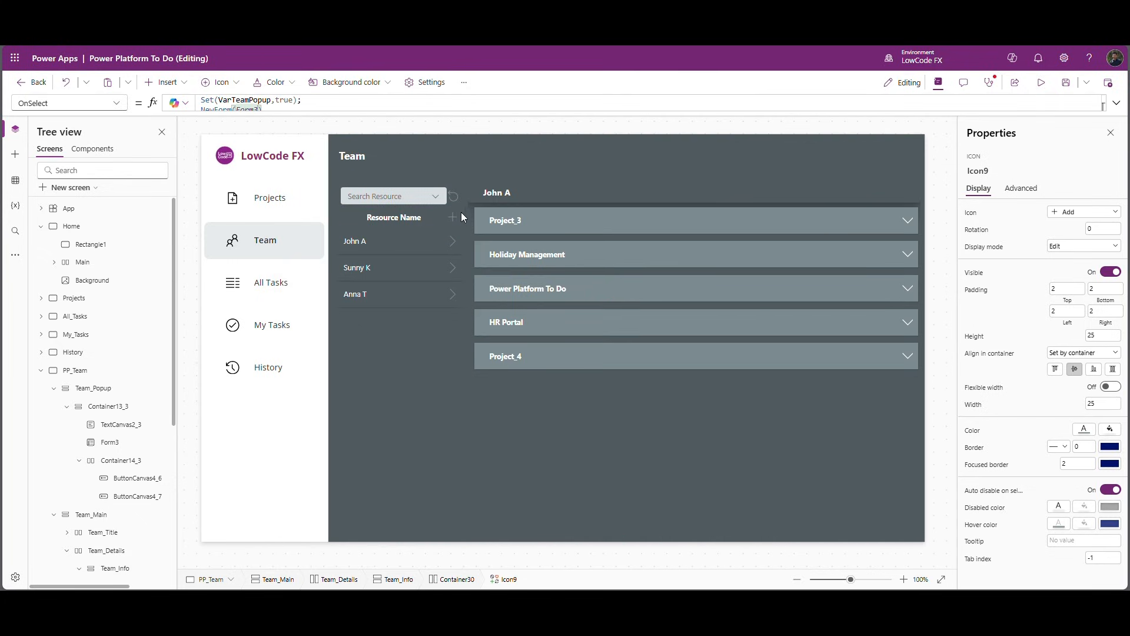
pyautogui.keyDown('alt'); pyautogui.click(462, 213); pyautogui.keyUp('alt')
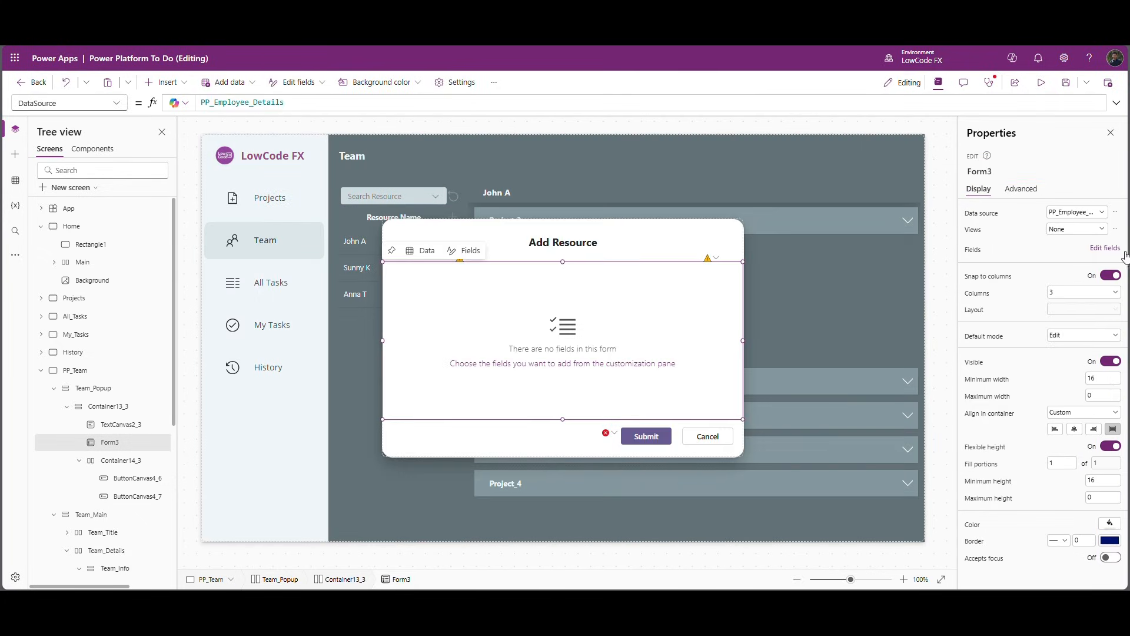
# Step: Add the Employee_ID, Employee_Name and Employee_title fields to Form3 and set the form to 1 column
pyautogui.click(1105, 248)
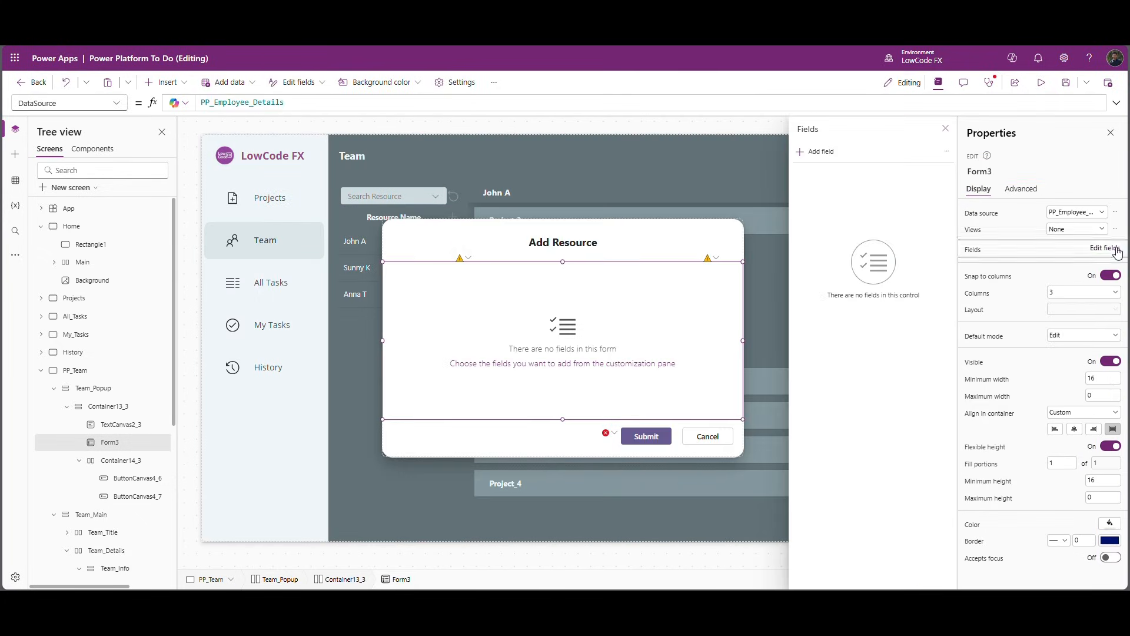
pyautogui.click(821, 152)
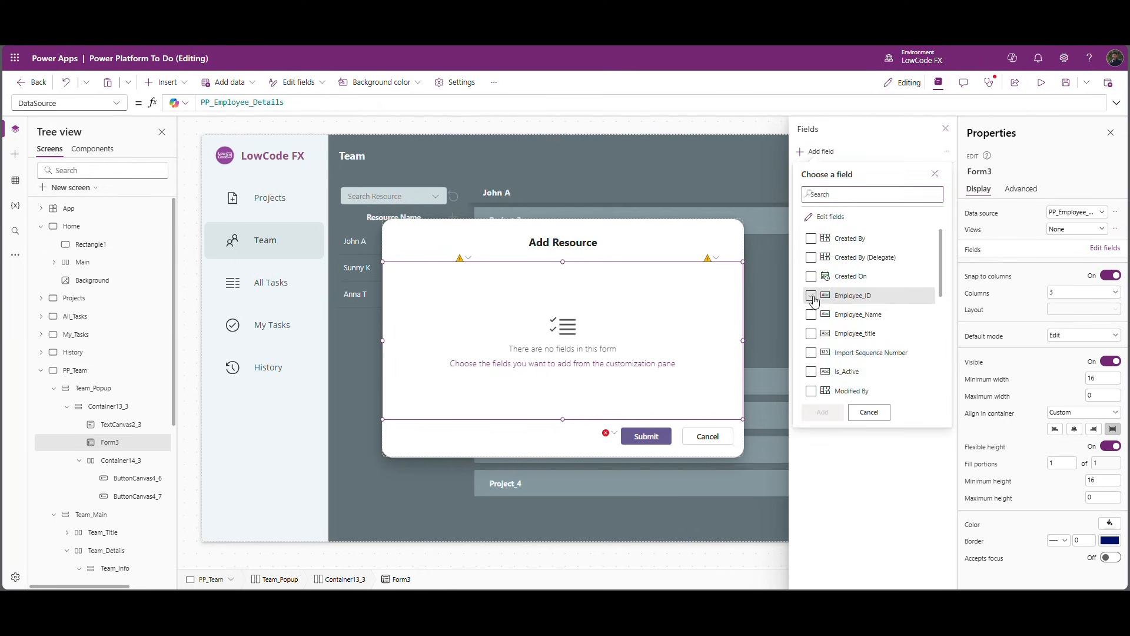
pyautogui.click(813, 298)
pyautogui.click(811, 315)
pyautogui.click(811, 334)
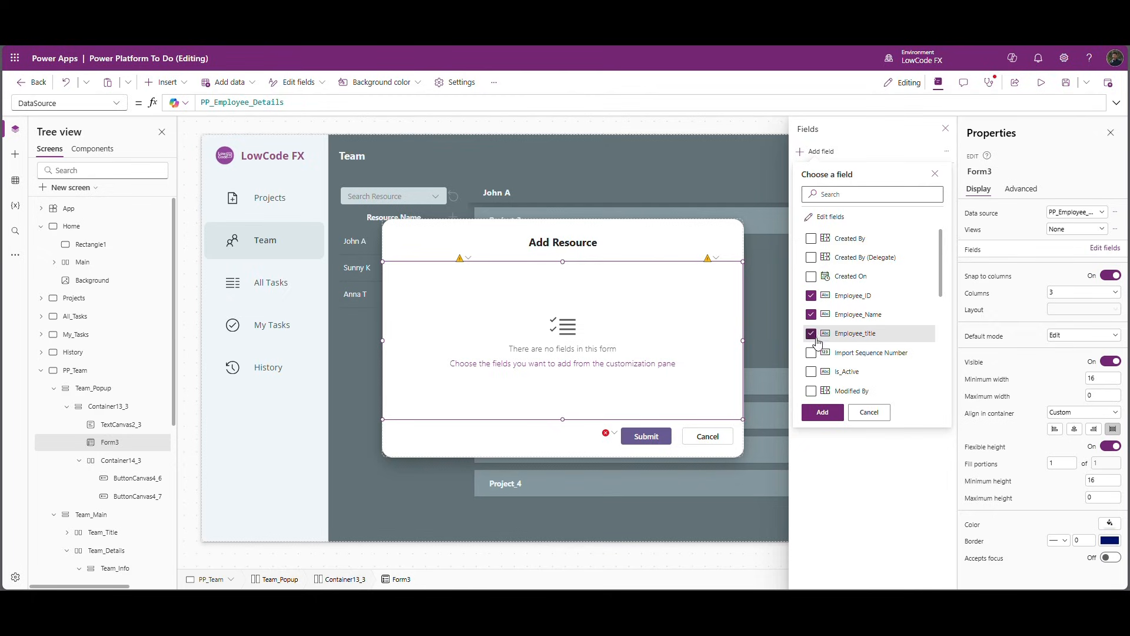
pyautogui.click(827, 412)
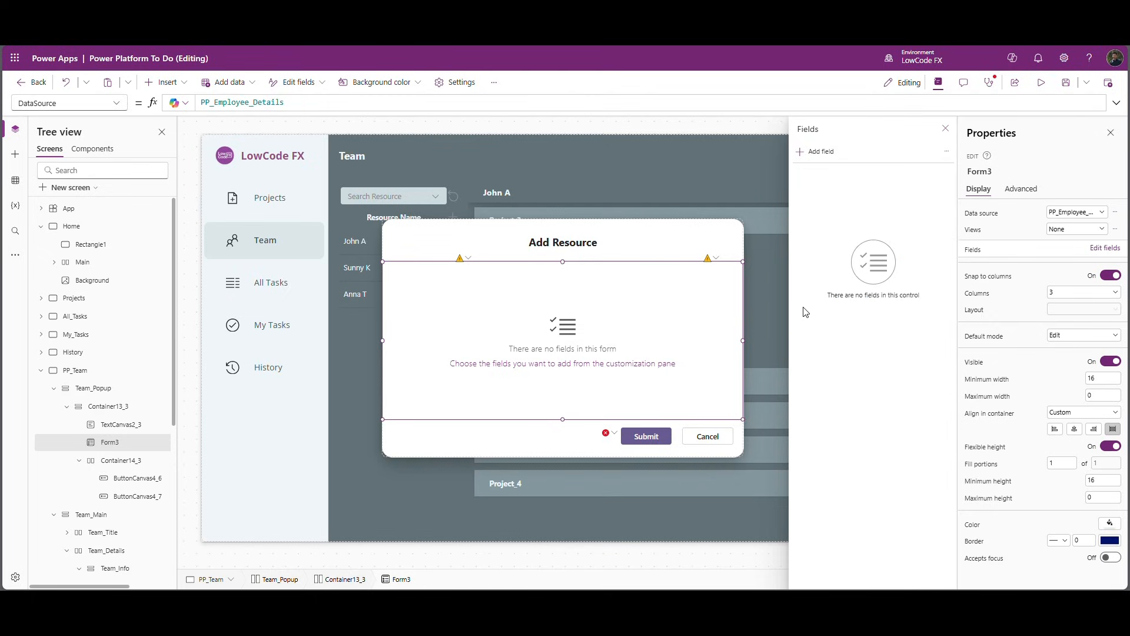
pyautogui.click(1084, 292)
pyautogui.click(1070, 307)
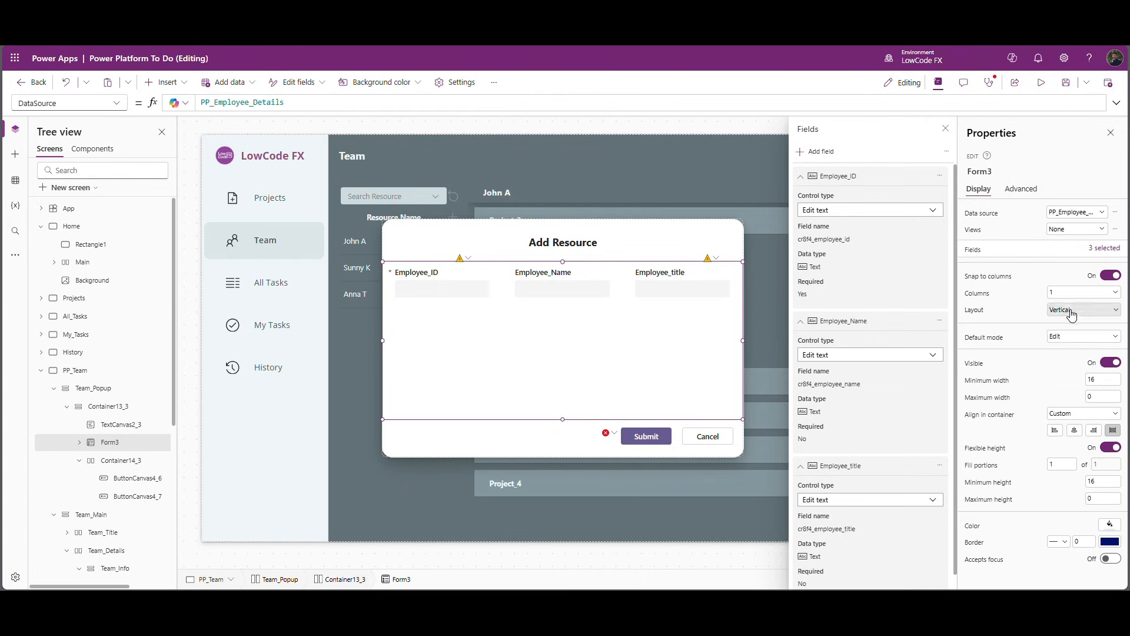
# Step: Reduce the height of popup container Container13_3 slightly and trigger the add icon to show the Add Resource popup
pyautogui.click(655, 457)
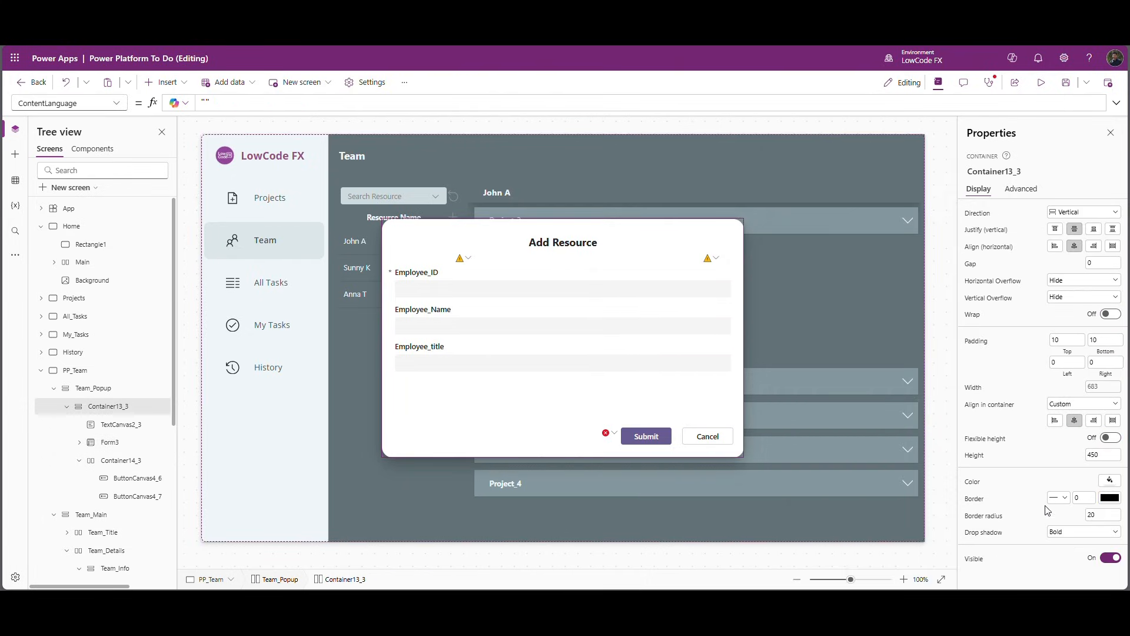
pyautogui.click(1110, 456)
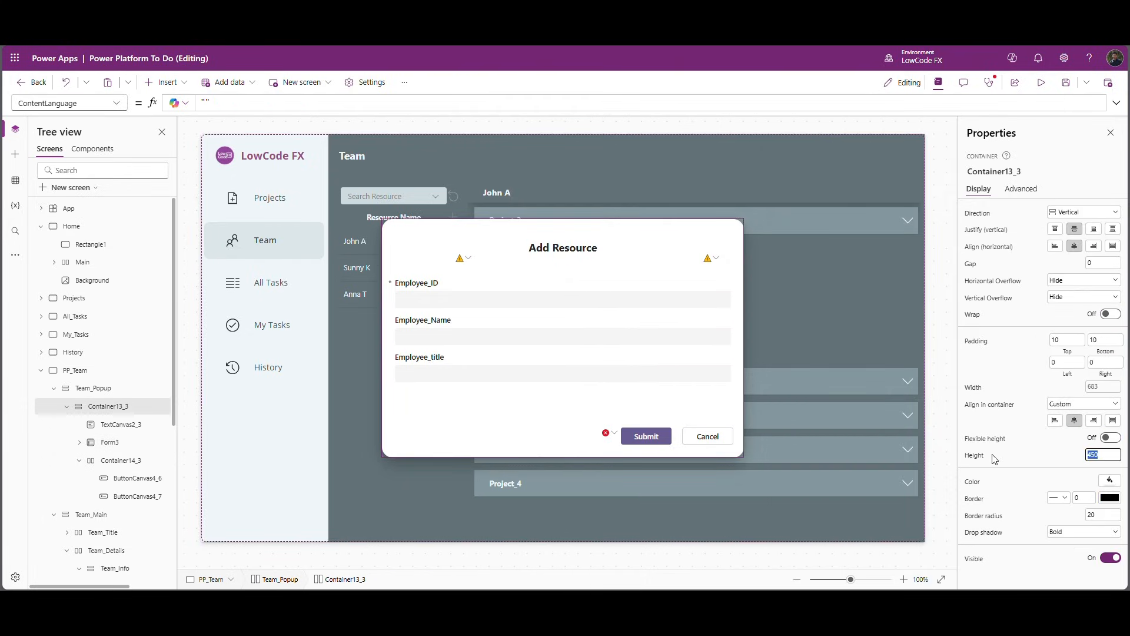
pyautogui.click(453, 217)
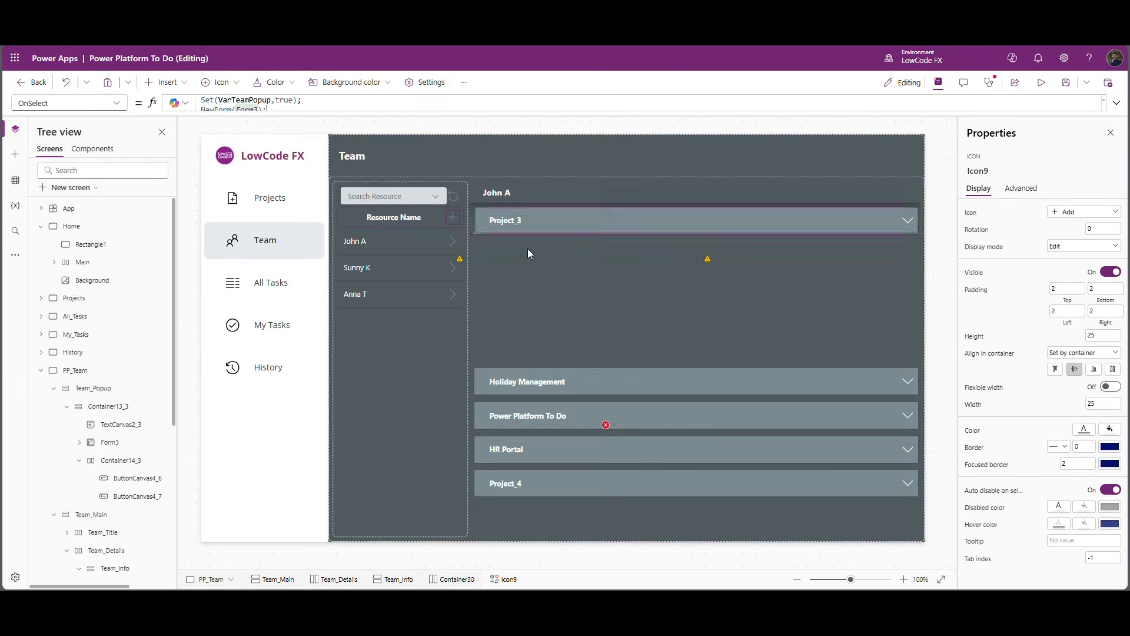
pyautogui.keyDown('alt'); pyautogui.click(457, 221); pyautogui.keyUp('alt')
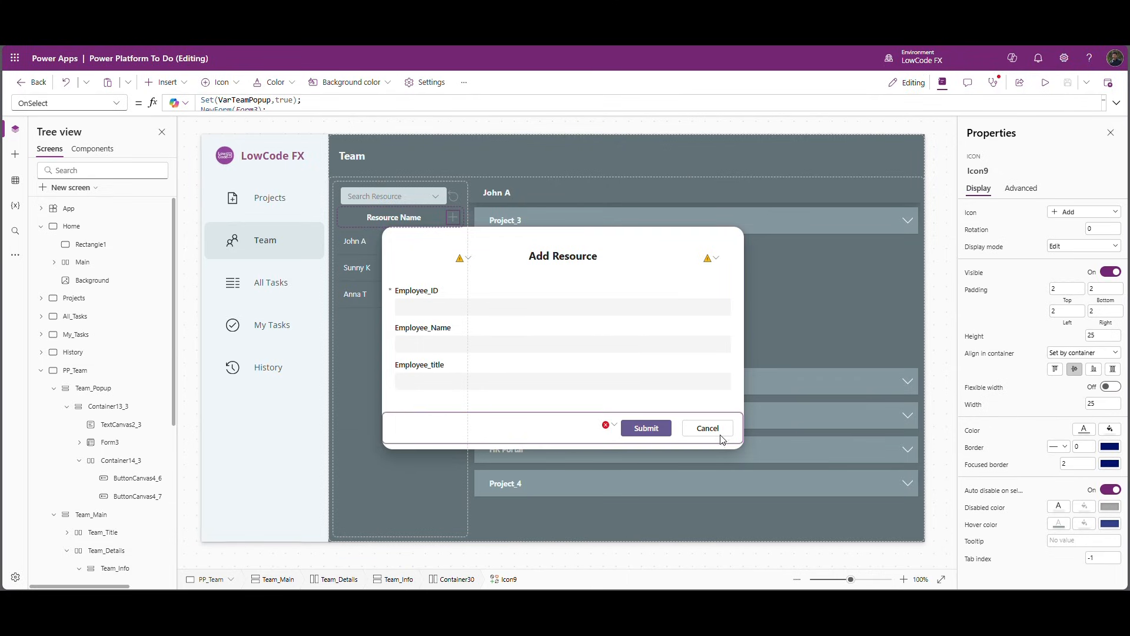
# Step: Delete the IsBlank condition and the PP_Histories Patch calls from the popup Submit button's OnSelect formula
pyautogui.click(639, 429)
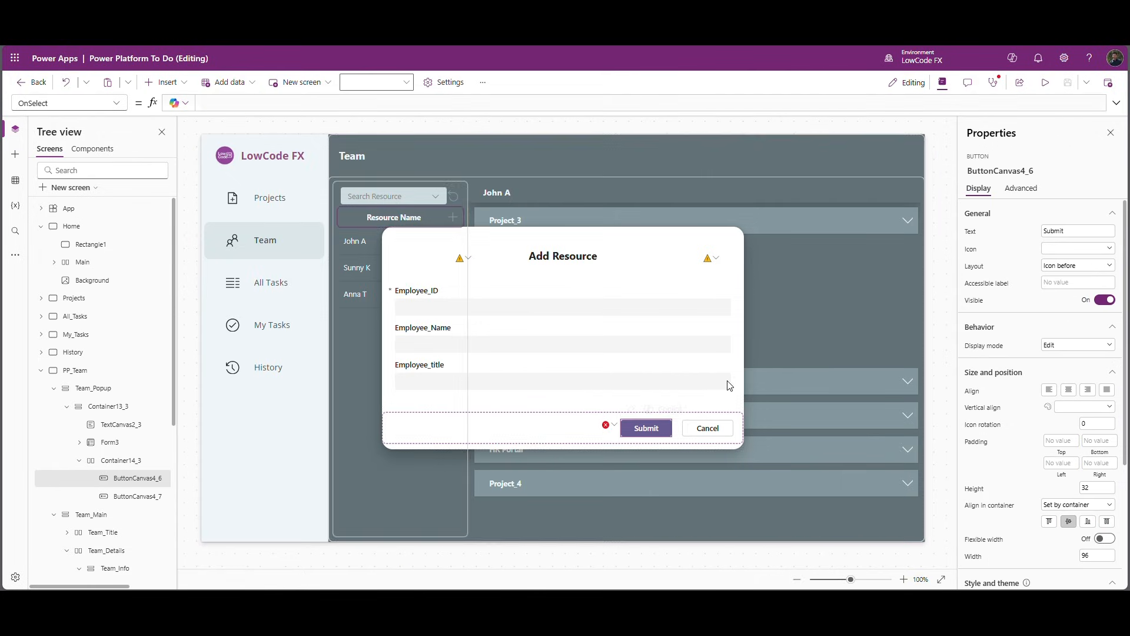
pyautogui.click(1117, 102)
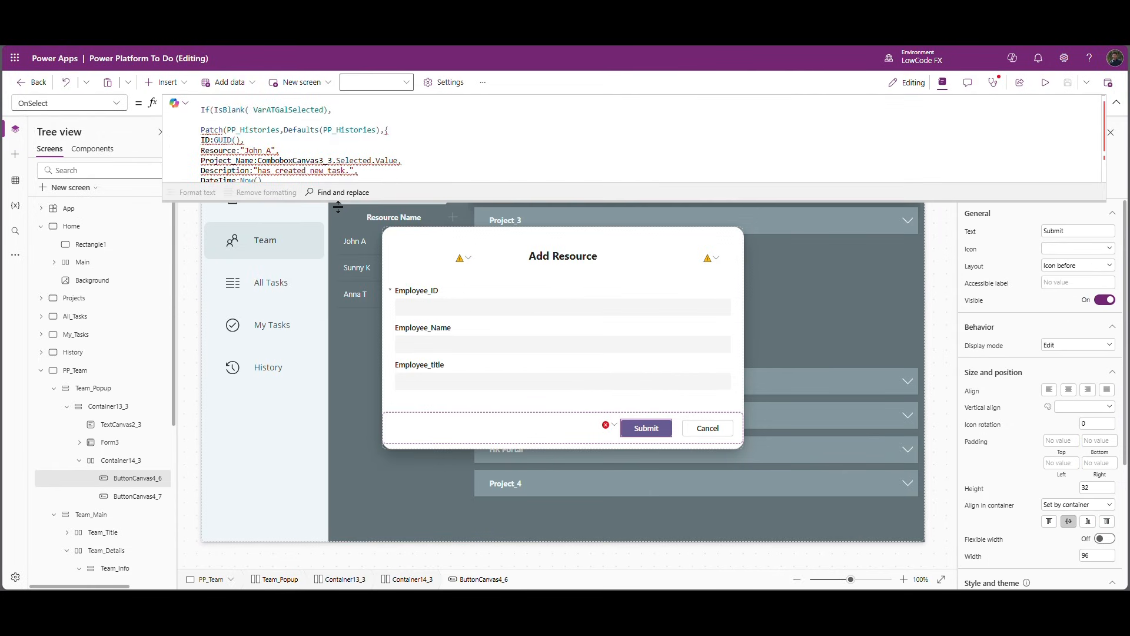
pyautogui.moveTo(338, 206); pyautogui.dragTo(338, 303)
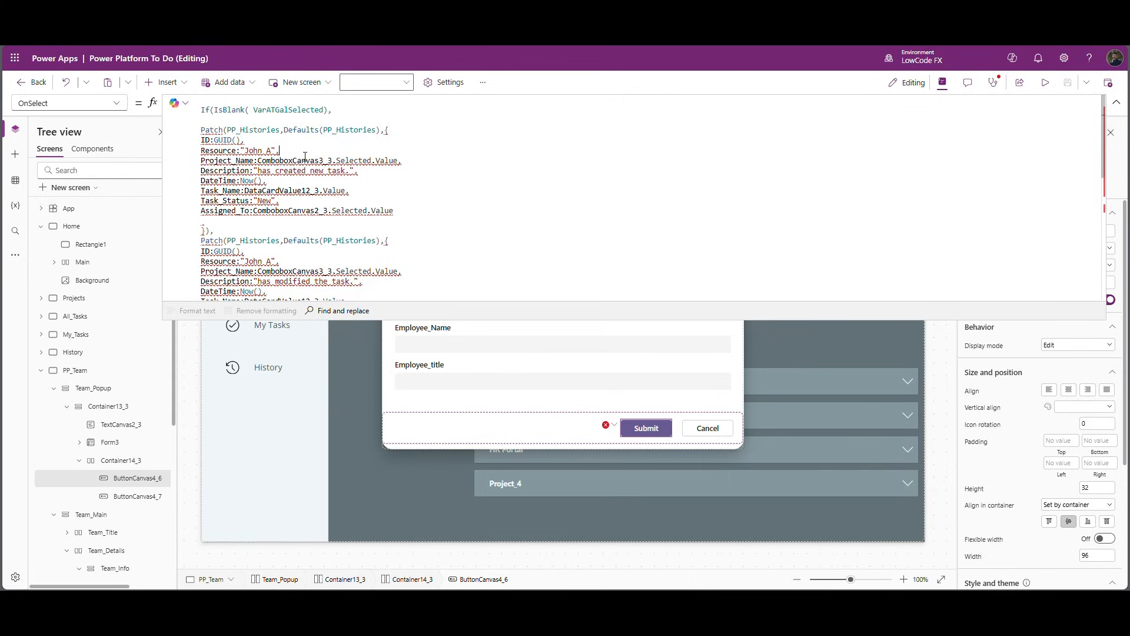
pyautogui.scroll(-10, 305, 156)
pyautogui.scroll(3, 311, 188)
pyautogui.moveTo(219, 164); pyautogui.dragTo(187, 116)
pyautogui.press('BackSpace')
pyautogui.press('BackSpace')
pyautogui.press('BackSpace')
pyautogui.press('BackSpace')
pyautogui.press('BackSpace')
pyautogui.press('BackSpace')
pyautogui.press('BackSpace')
pyautogui.press('BackSpace')
pyautogui.press('BackSpace')
pyautogui.press('BackSpace')
pyautogui.press('BackSpace')
pyautogui.press('BackSpace')
pyautogui.press('BackSpace')
pyautogui.press('BackSpace')
pyautogui.press('BackSpace')
pyautogui.press('BackSpace')
pyautogui.press('BackSpace')
pyautogui.press('BackSpace')
pyautogui.press('BackSpace')
pyautogui.press('BackSpace')
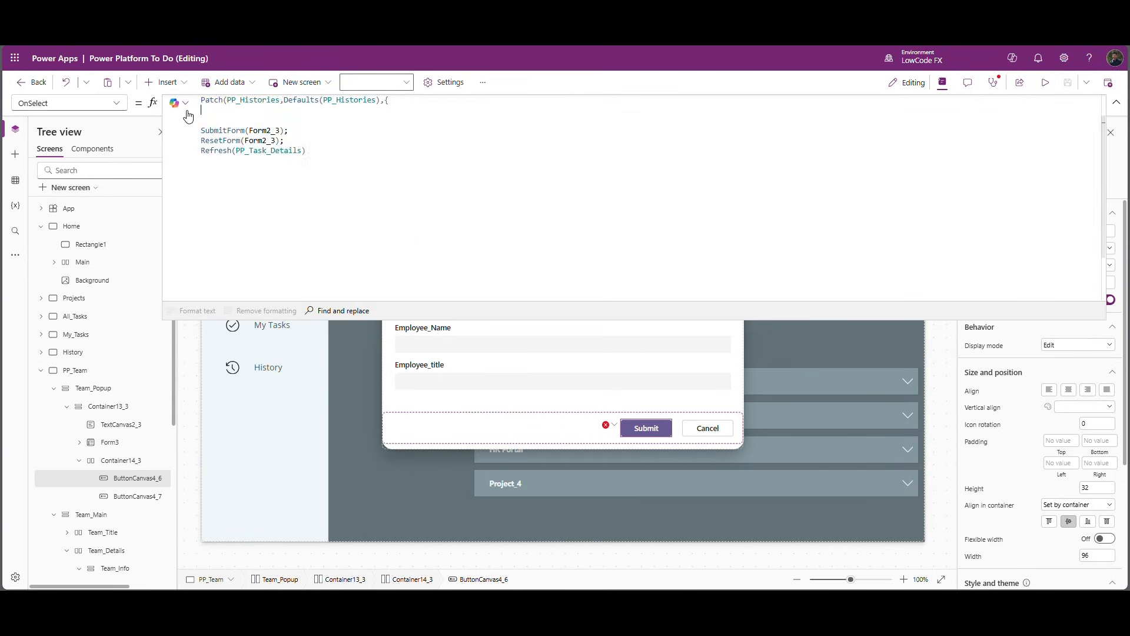
pyautogui.press('BackSpace')
pyautogui.press('BackSpace')
pyautogui.press('BackSpace')
pyautogui.press('BackSpace')
pyautogui.press('BackSpace')
pyautogui.press('BackSpace')
pyautogui.press('BackSpace')
pyautogui.press('BackSpace')
pyautogui.press('BackSpace')
pyautogui.press('BackSpace')
pyautogui.press('BackSpace')
pyautogui.press('BackSpace')
pyautogui.press('BackSpace')
pyautogui.press('BackSpace')
pyautogui.press('BackSpace')
pyautogui.press('BackSpace')
pyautogui.press('BackSpace')
pyautogui.press('BackSpace')
pyautogui.press('BackSpace')
pyautogui.press('BackSpace')
# Step: Point SubmitForm and ResetForm in the Submit button's OnSelect at Form3 and make Refresh use PP_Employee_Details
pyautogui.click(283, 119)
pyautogui.press('BackSpace')
pyautogui.press('Down')
pyautogui.press('Delete')
pyautogui.press('Delete')
pyautogui.press('BackSpace')
pyautogui.write('3')
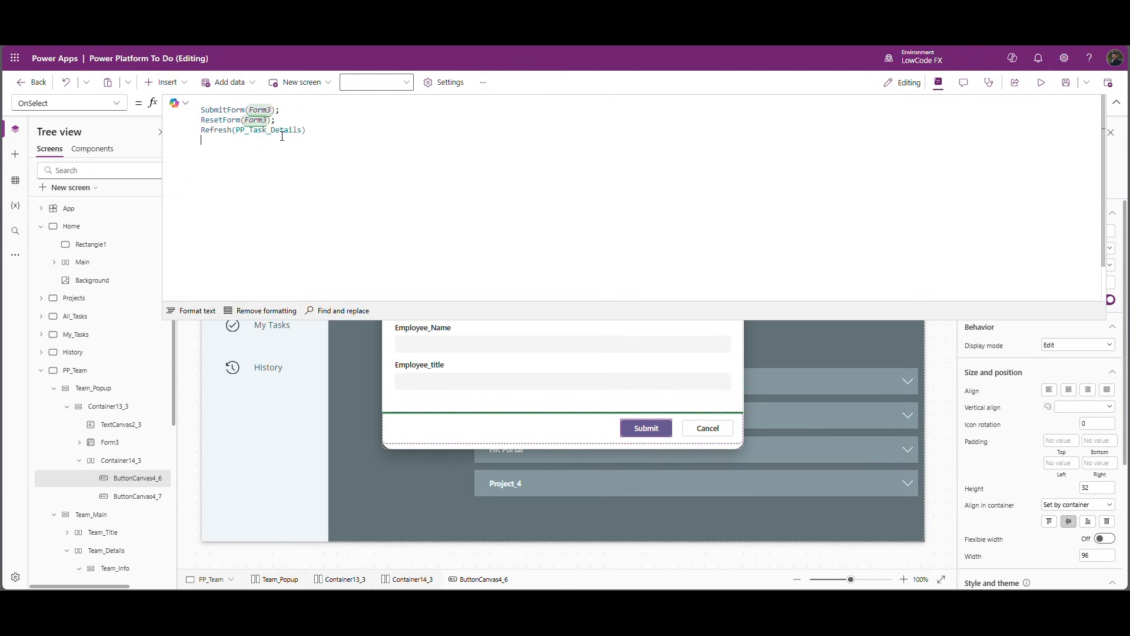
pyautogui.doubleClick(282, 133)
pyautogui.write('PP_')
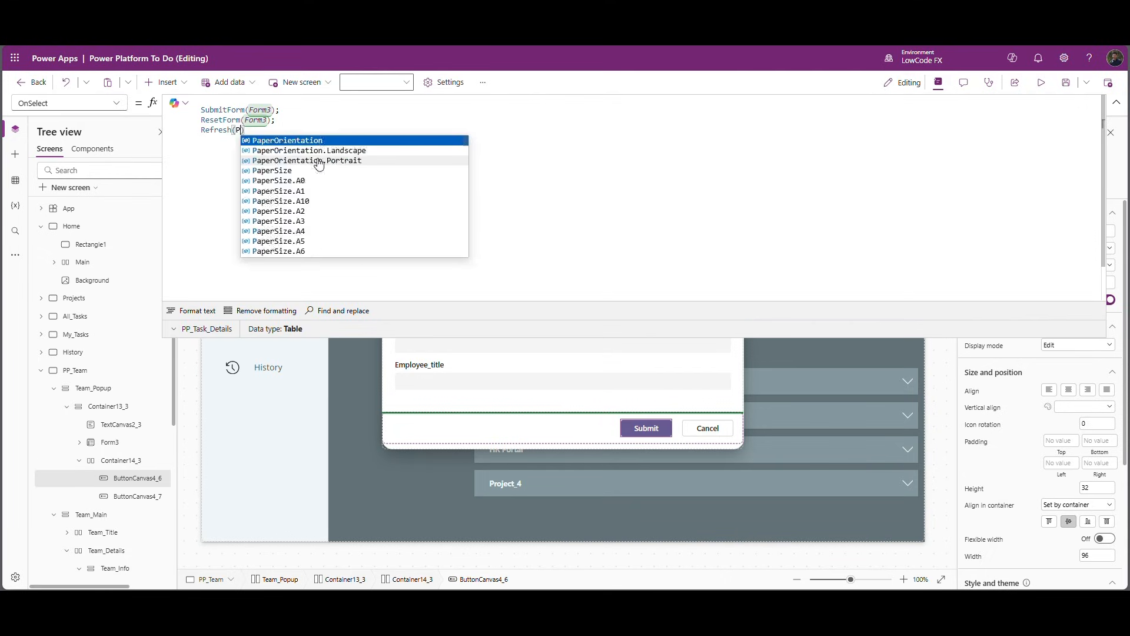
pyautogui.write('Employee_Details')
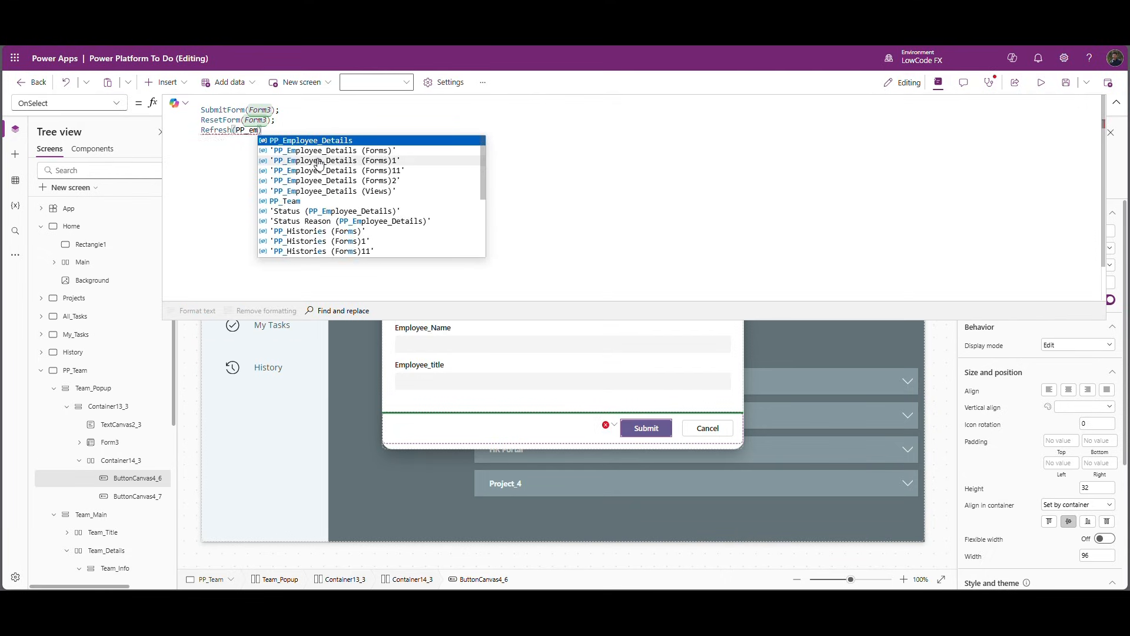
pyautogui.press('Return')
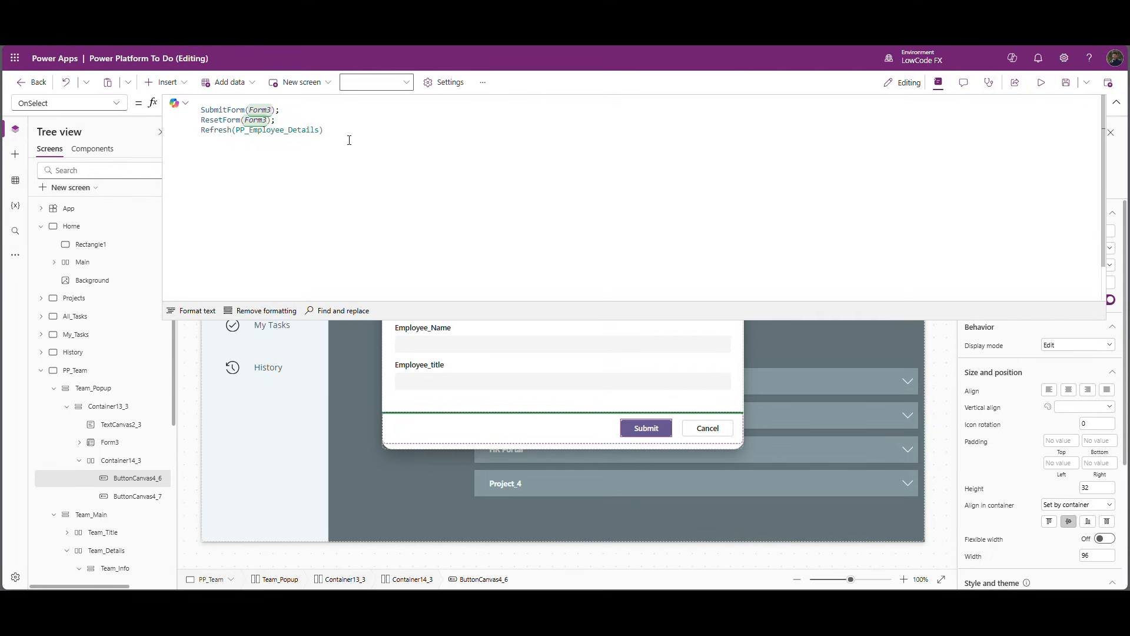
# Step: Copy Set(VarTeamPopup,false); from the popup Cancel button's OnSelect formula and make it the OnSuccess formula of Form3
pyautogui.click(707, 428)
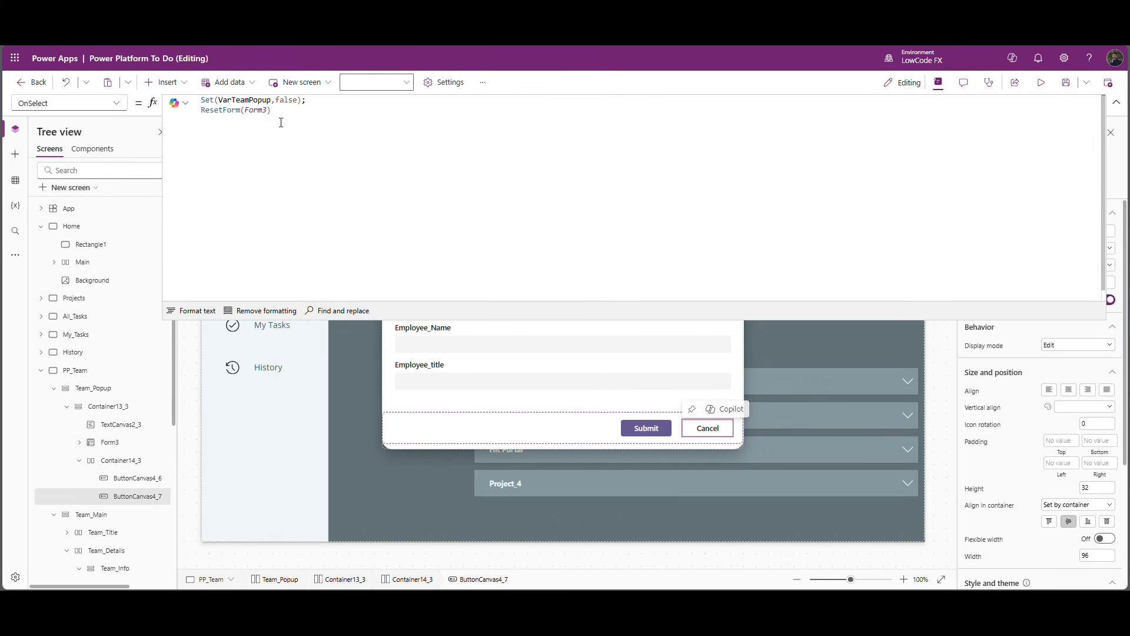
pyautogui.moveTo(307, 100); pyautogui.dragTo(153, 99)
pyautogui.hotkey('ctrl', 'c')
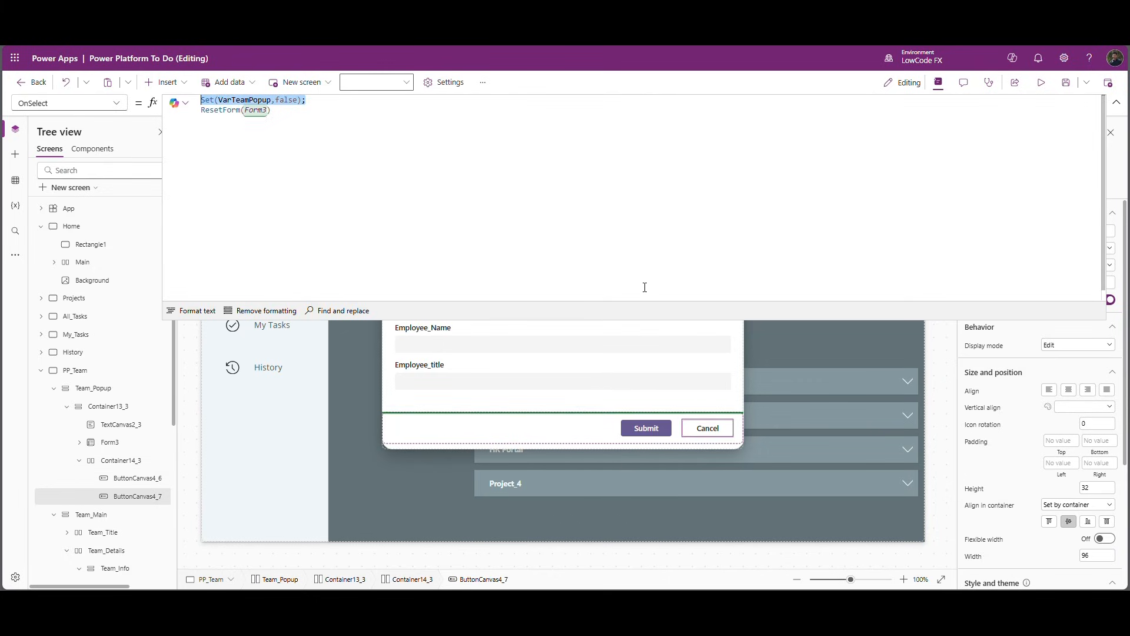
pyautogui.click(542, 400)
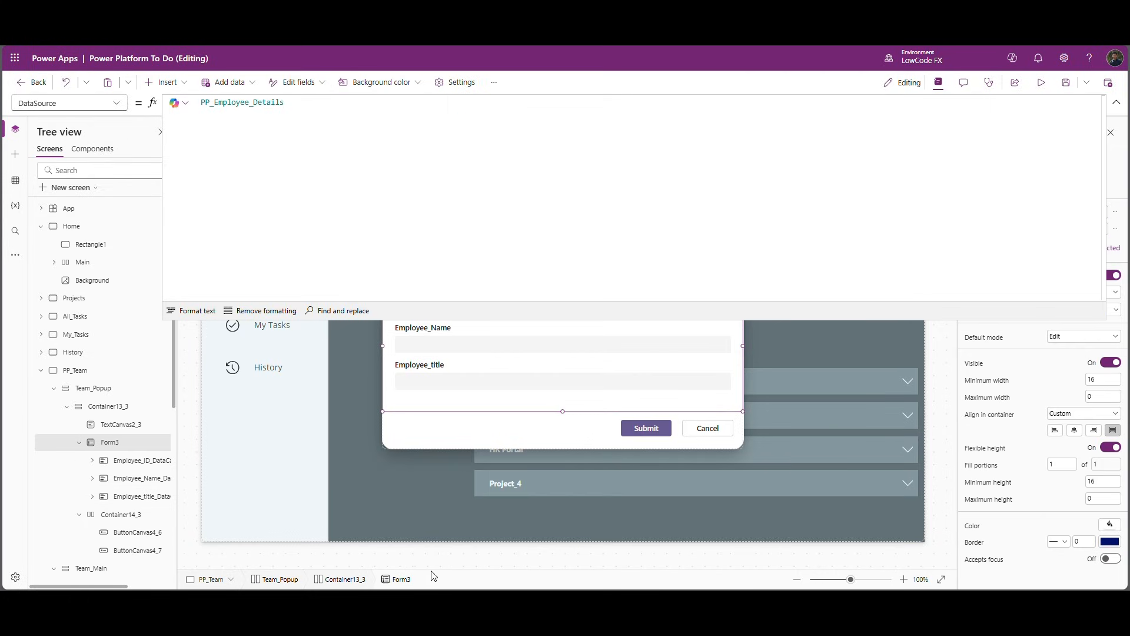
pyautogui.click(117, 103)
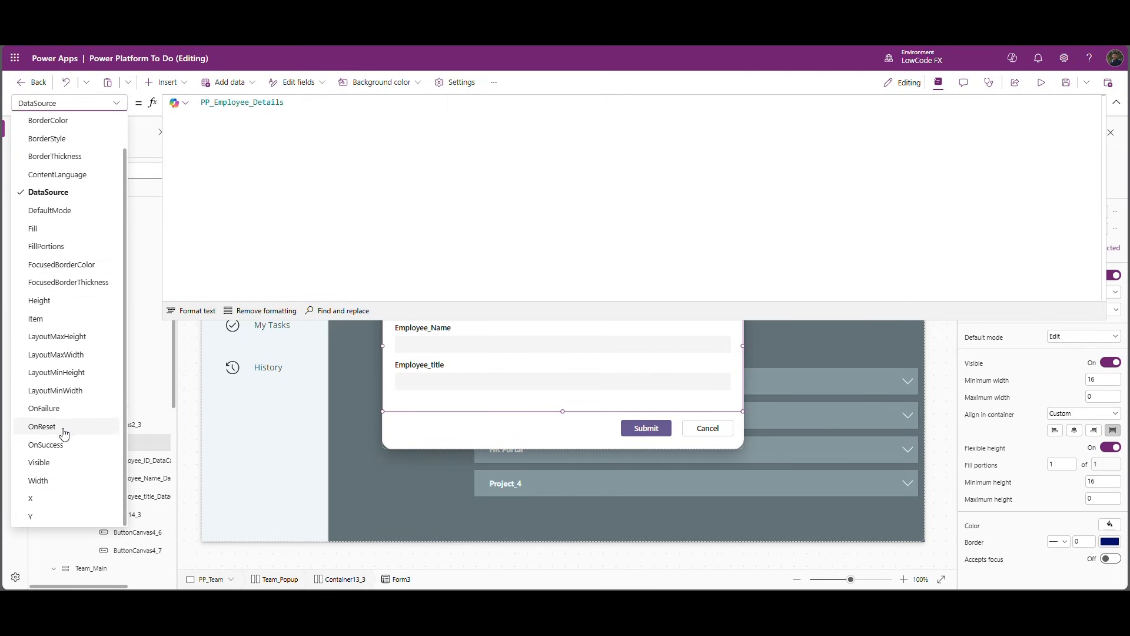
pyautogui.click(45, 445)
pyautogui.click(336, 157)
pyautogui.hotkey('ctrl', 'a')
pyautogui.hotkey('ctrl', 'v')
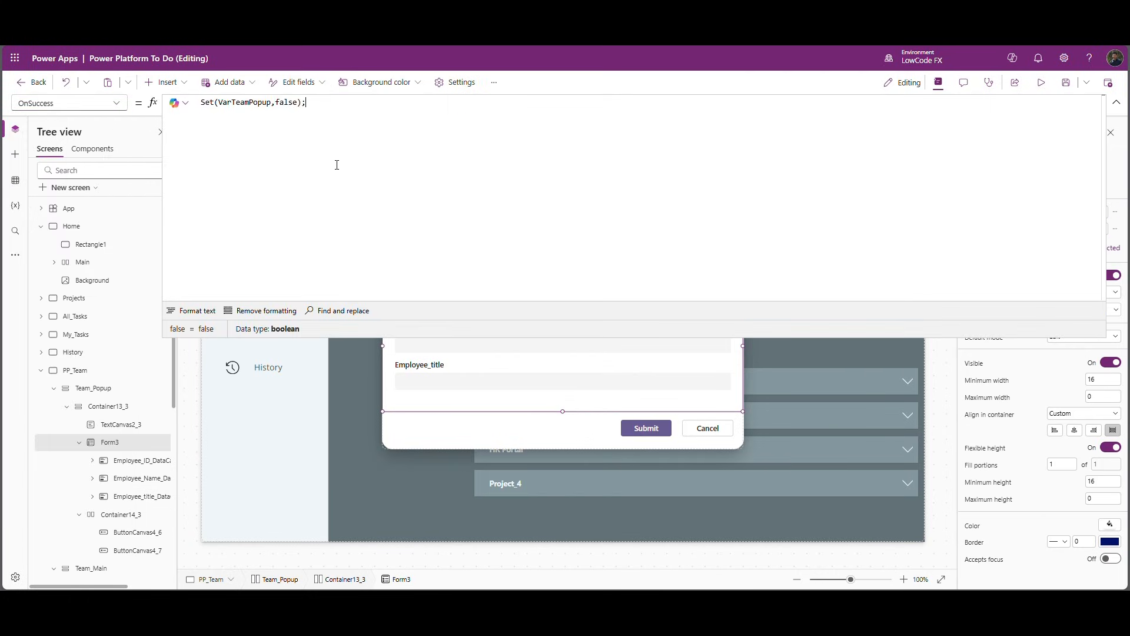
pyautogui.click(1116, 103)
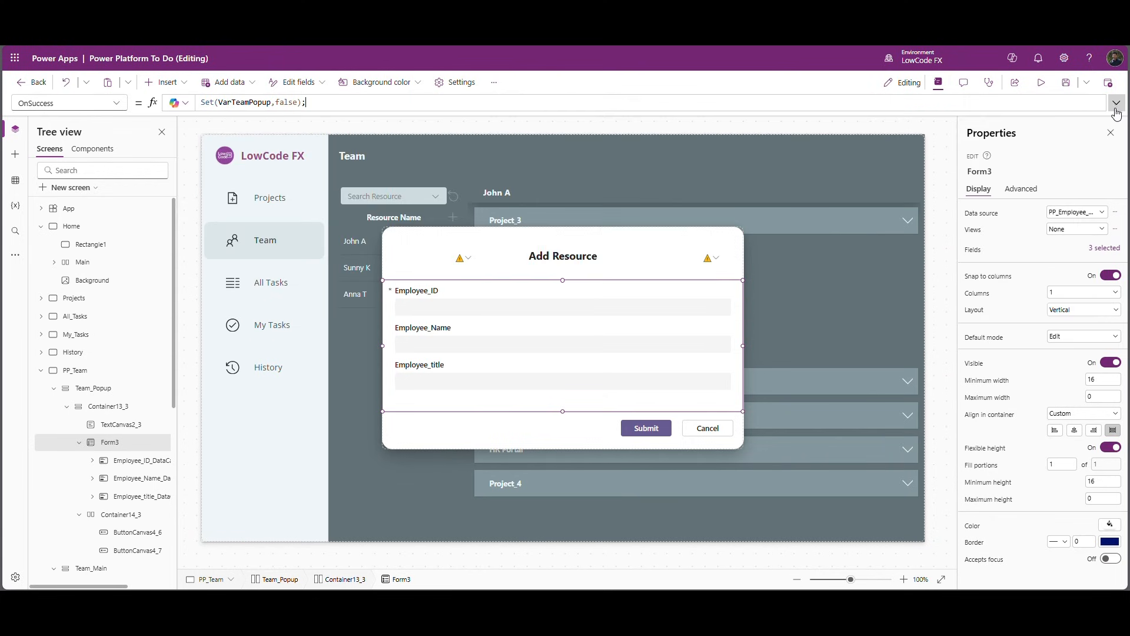
# Step: Trigger the Cancel button on the canvas to close the Add Resource popup
pyautogui.click(543, 445)
pyautogui.click(828, 246)
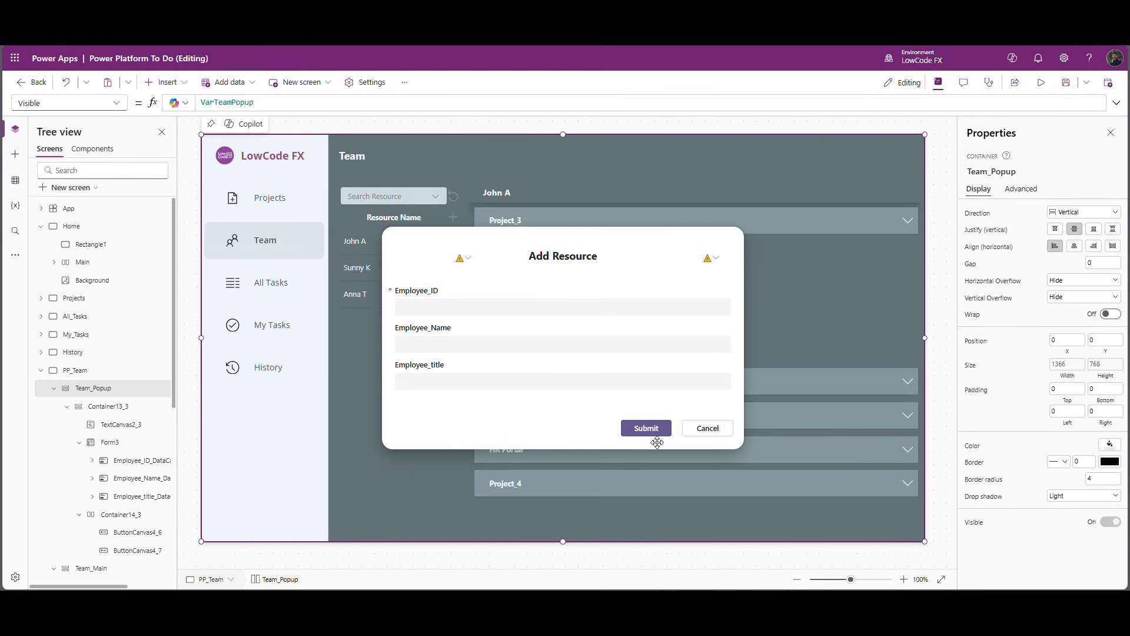
pyautogui.click(707, 434)
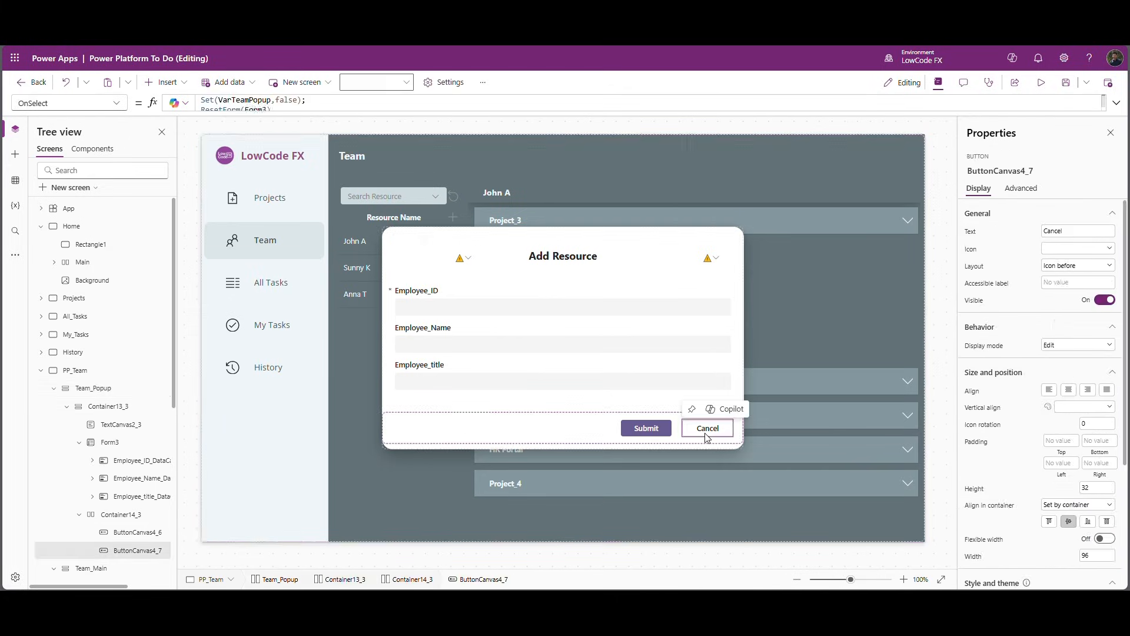
pyautogui.keyDown('alt'); pyautogui.click(711, 432); pyautogui.keyUp('alt')
pyautogui.click(828, 513)
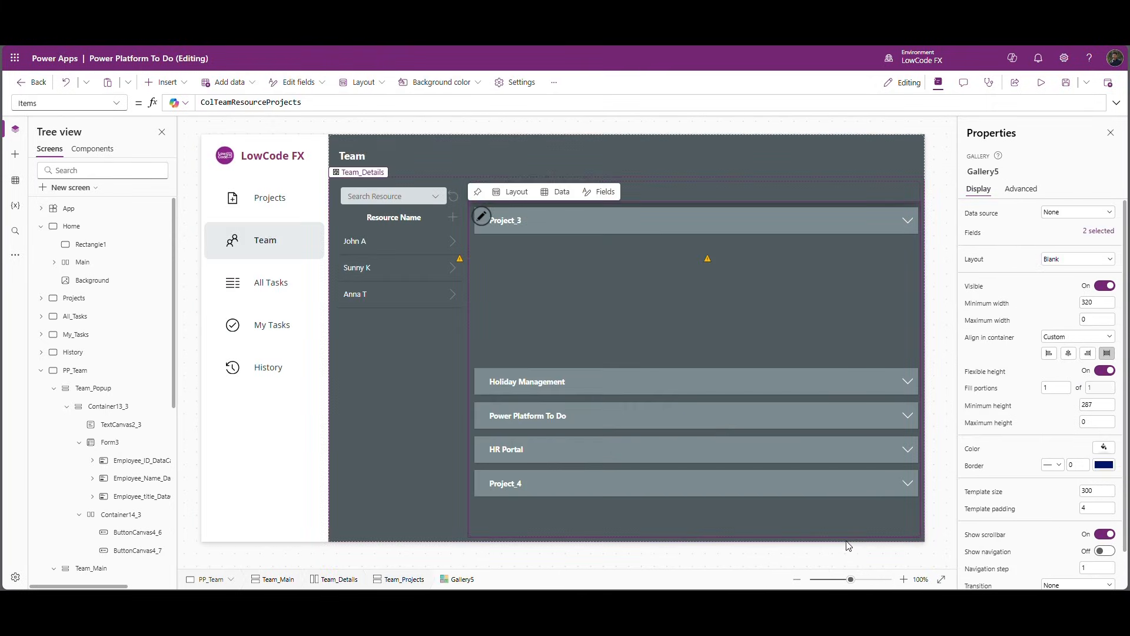
# Step: Copy the custom hex fill colour of the Team_Main container
pyautogui.click(356, 581)
pyautogui.click(297, 580)
pyautogui.click(1110, 445)
pyautogui.click(987, 347)
pyautogui.click(959, 537)
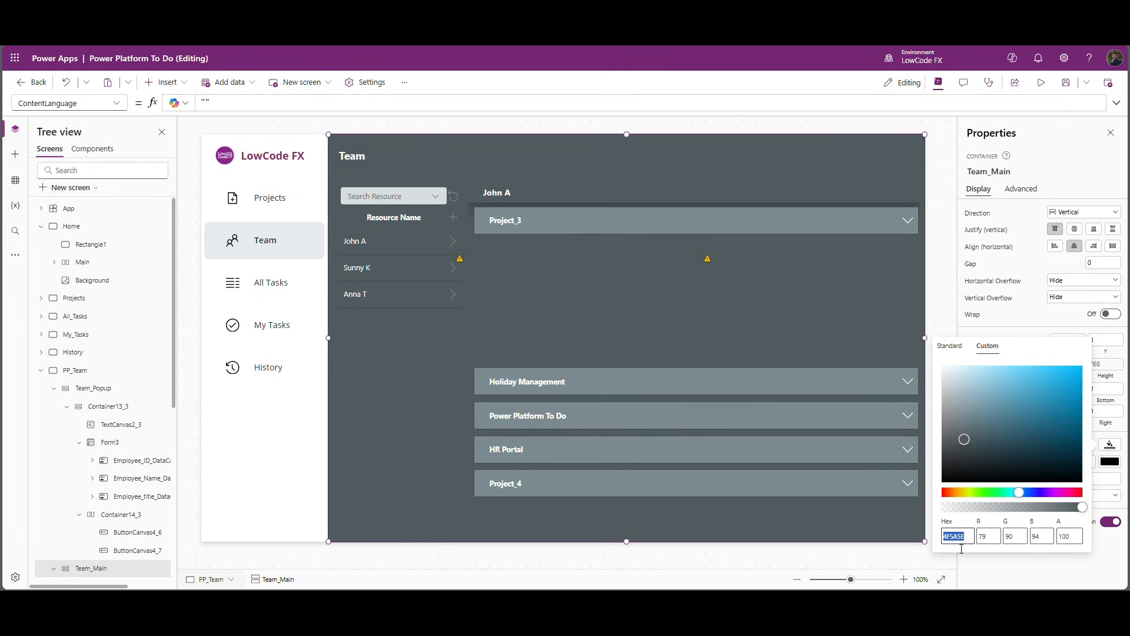
pyautogui.click(985, 567)
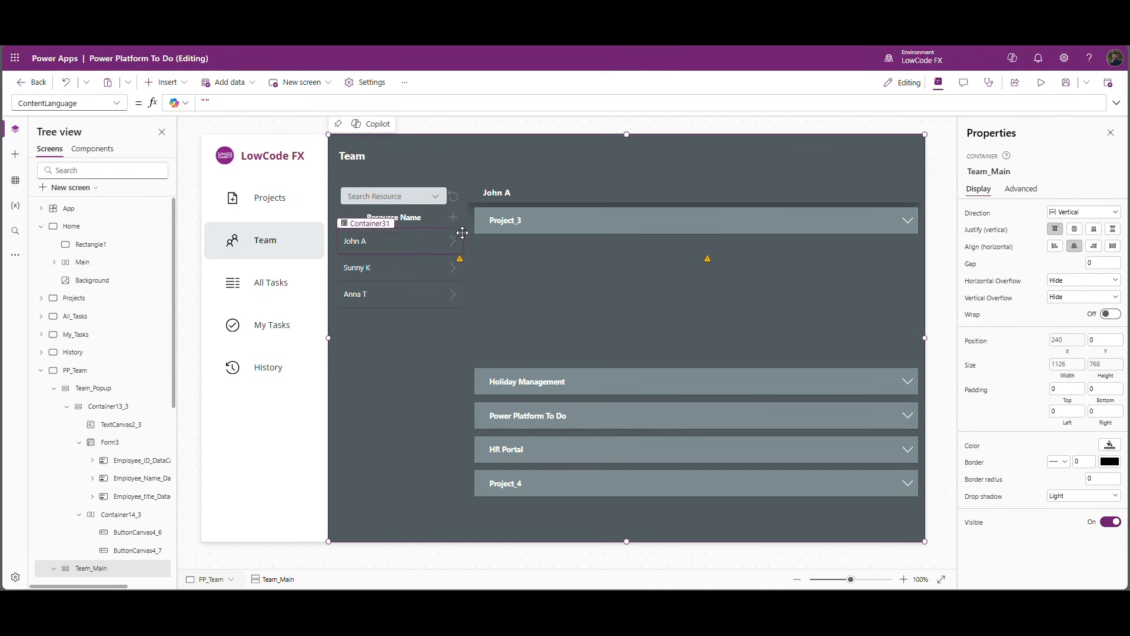
# Step: Show the Add Resource popup again and fill Container13_3 with the copied hex colour 4F5A5E
pyautogui.keyDown('alt'); pyautogui.click(458, 222); pyautogui.keyUp('alt')
pyautogui.click(405, 445)
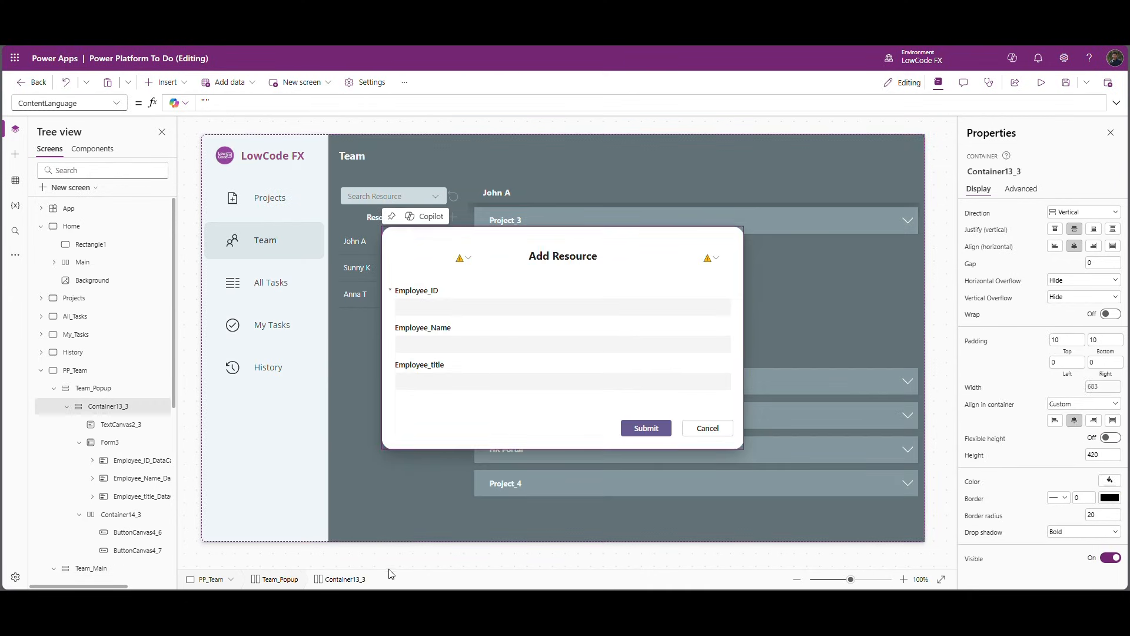
pyautogui.click(1110, 480)
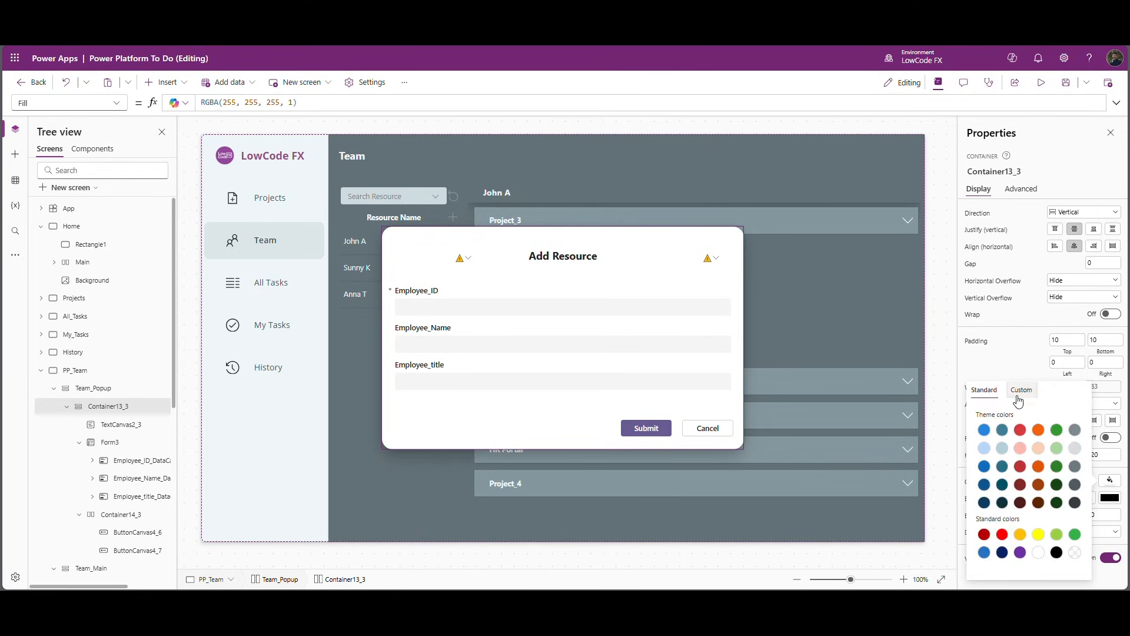
pyautogui.doubleClick(959, 574)
pyautogui.hotkey('ctrl', 'v')
pyautogui.click(850, 556)
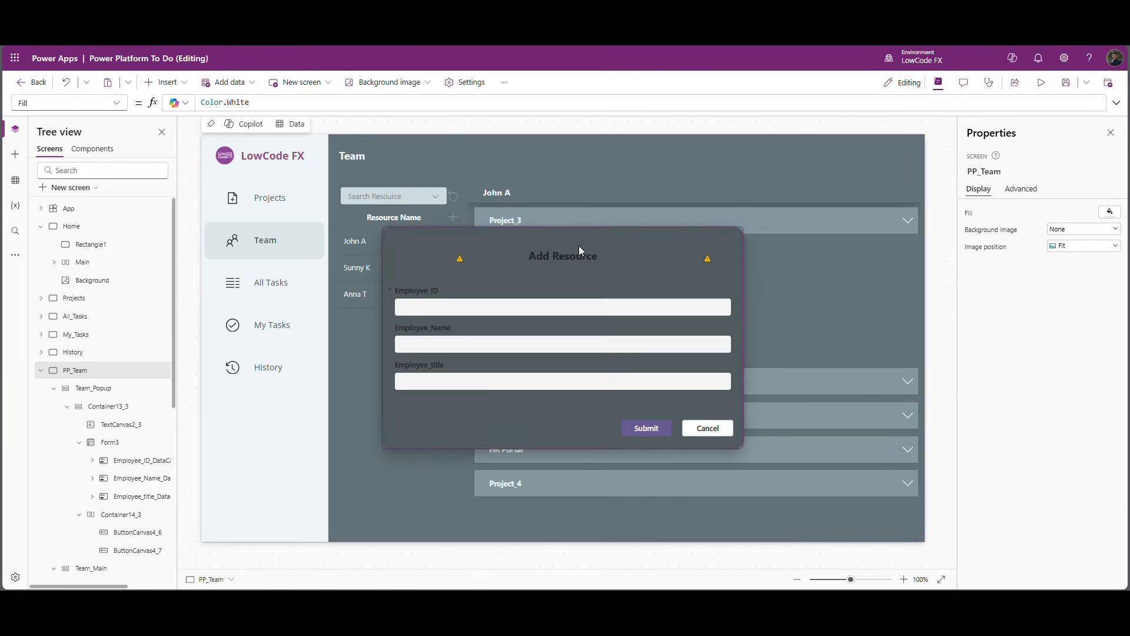
# Step: Set the font colour of the Add Resource title and the Employee_ID label to white
pyautogui.click(580, 246)
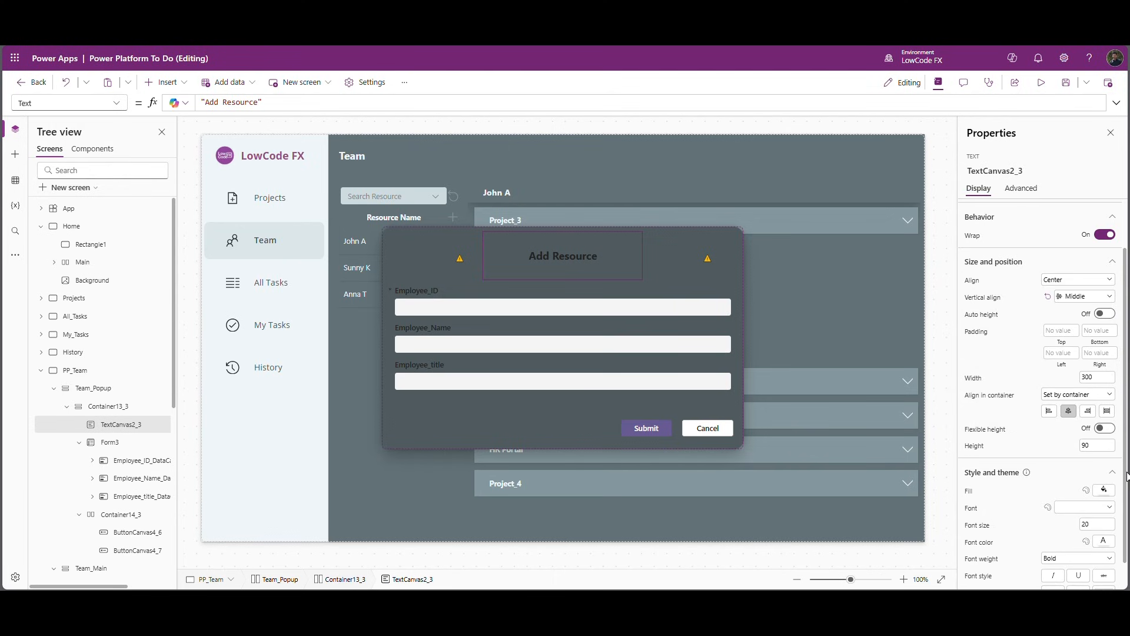
pyautogui.click(1105, 549)
pyautogui.click(417, 297)
pyautogui.click(416, 294)
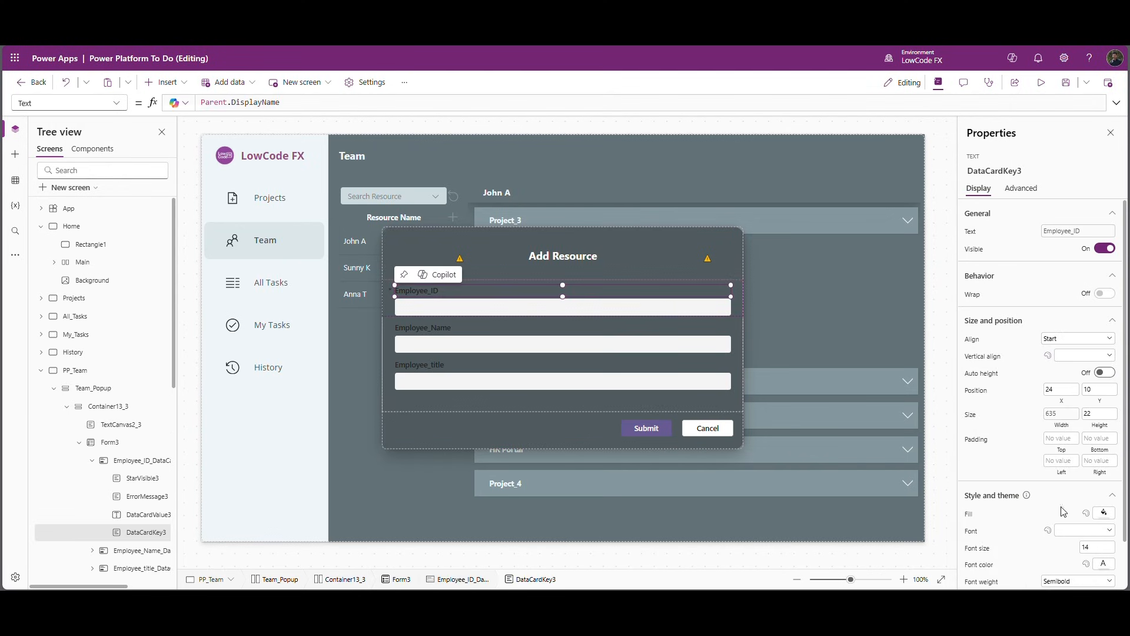
pyautogui.click(1105, 569)
pyautogui.click(1032, 556)
# Step: Set the font colour of the Employee_Name and Employee_title labels to white
pyautogui.click(443, 333)
pyautogui.click(443, 328)
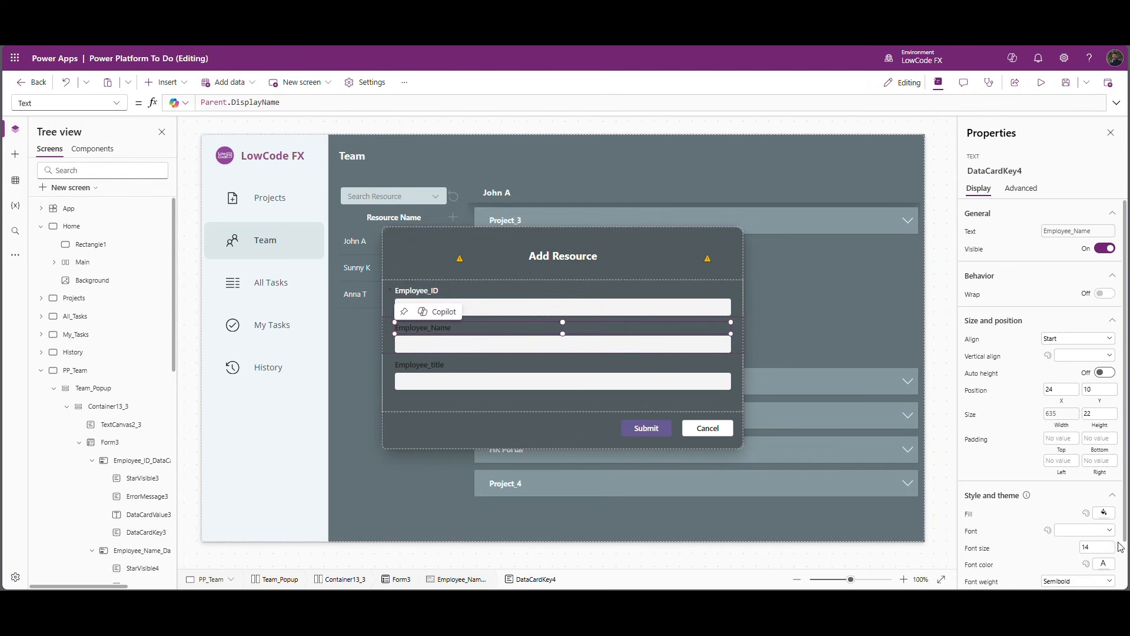
pyautogui.click(1105, 572)
pyautogui.click(1032, 556)
pyautogui.click(423, 367)
pyautogui.click(1105, 571)
pyautogui.click(1032, 556)
# Step: Change the popup Submit button's type to Secondary
pyautogui.click(647, 436)
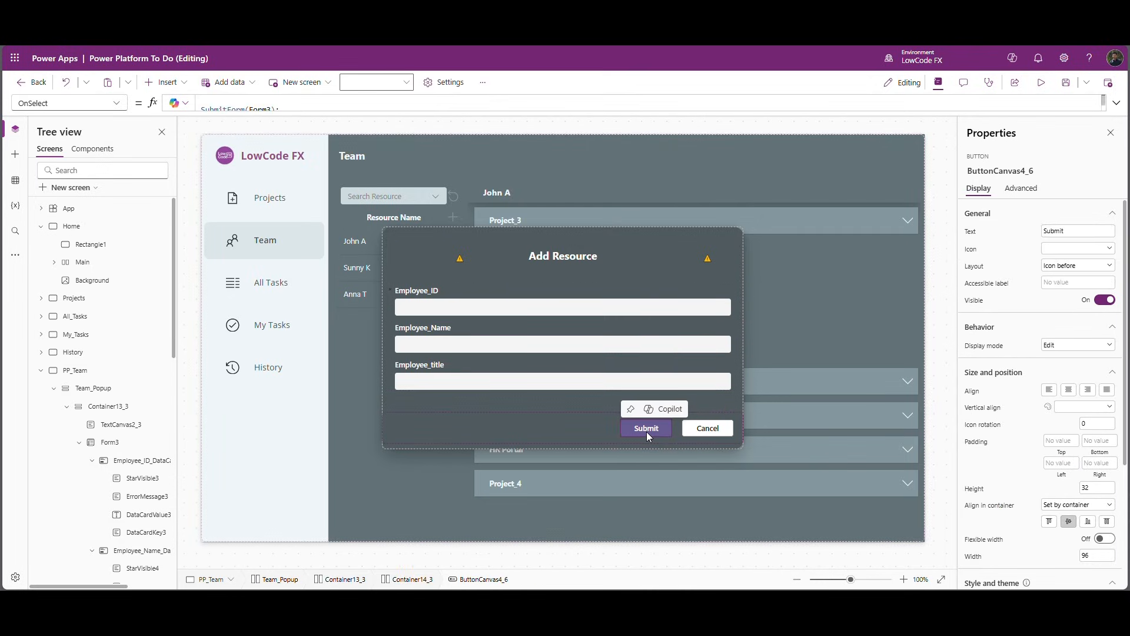
pyautogui.scroll(-5, 1096, 438)
pyautogui.click(1096, 421)
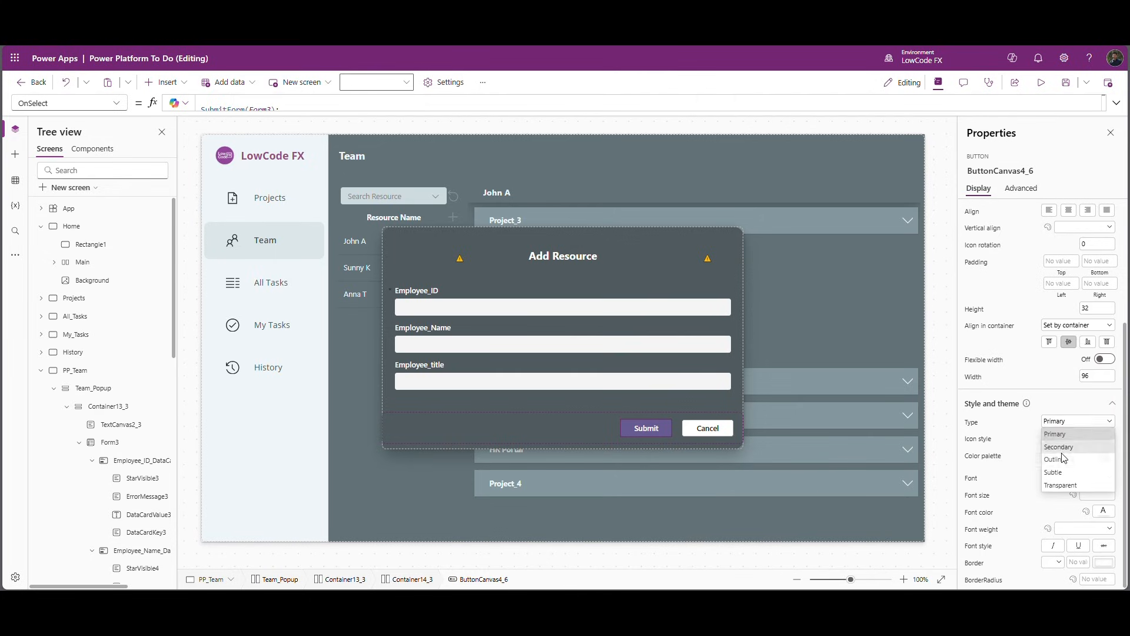
pyautogui.click(1062, 436)
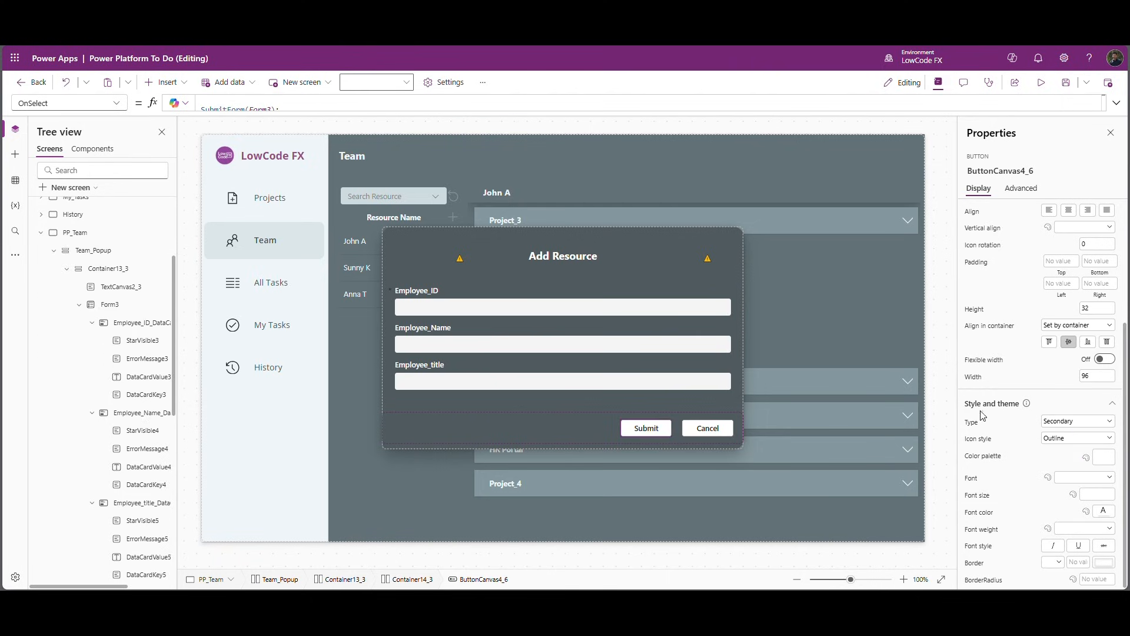
pyautogui.click(948, 412)
# Step: Preview the app, enter an employee ID and the employee's name in the Add Resource form, and submit it
pyautogui.press('F5')
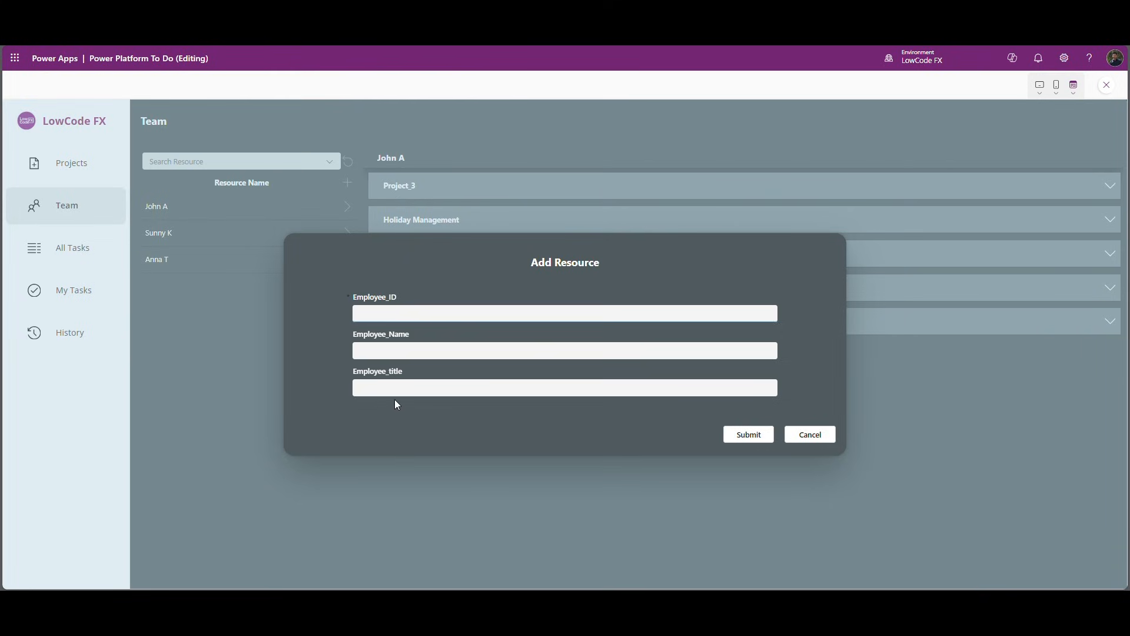
pyautogui.click(383, 317)
pyautogui.write('PP_04')
pyautogui.click(396, 351)
pyautogui.write('Arya R')
pyautogui.click(392, 388)
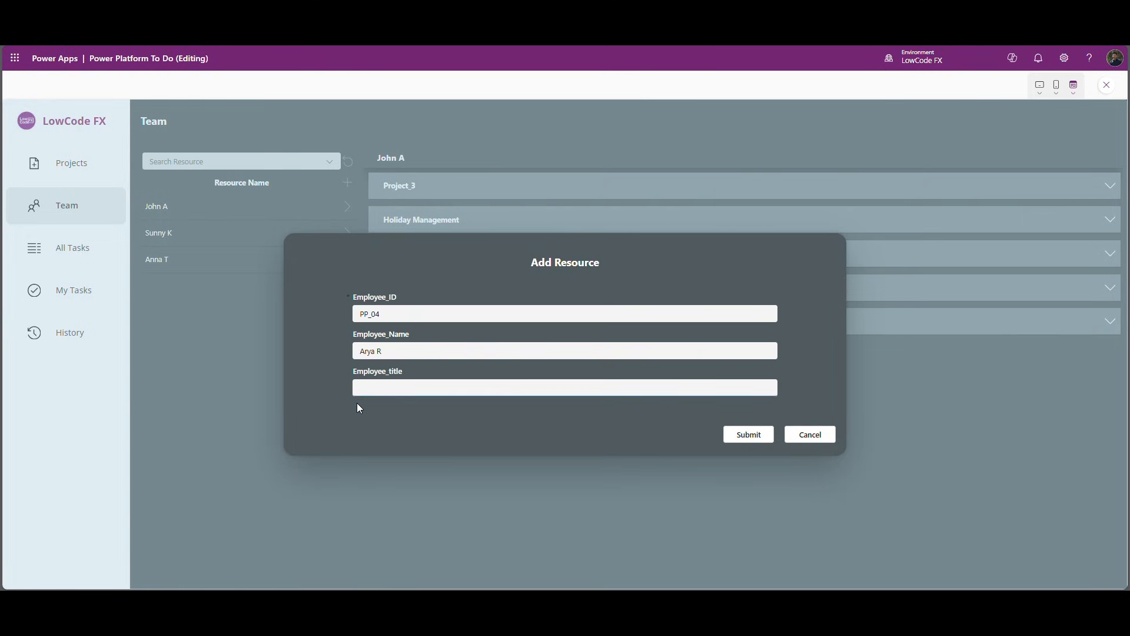
pyautogui.click(751, 436)
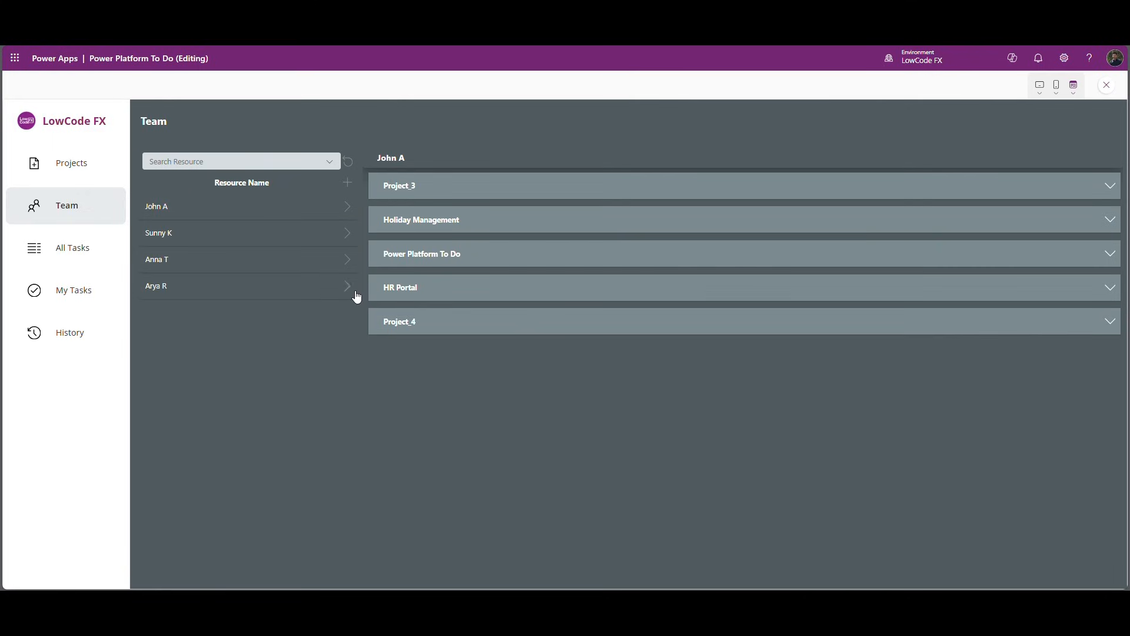
# Step: Select the newly added resource, reopen the Add Resource popup and leave the preview
pyautogui.click(355, 294)
pyautogui.click(348, 183)
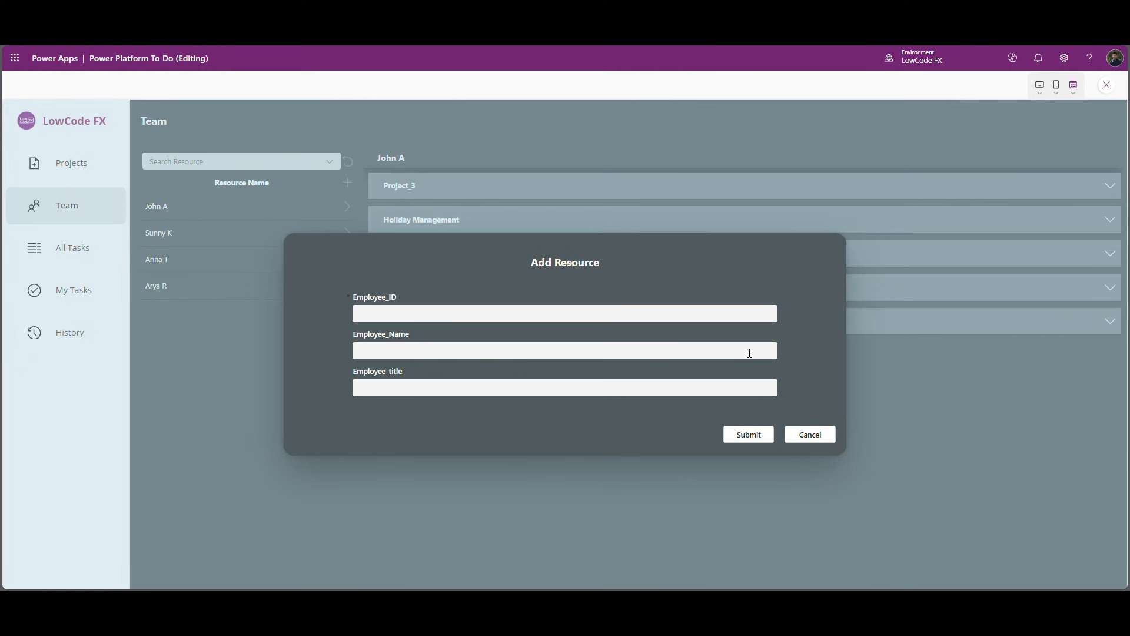
pyautogui.click(1107, 88)
# Step: Insert a combo box over the text input in the Employee_Name card, with its Height set to DataCardValue4.Height
pyautogui.click(440, 346)
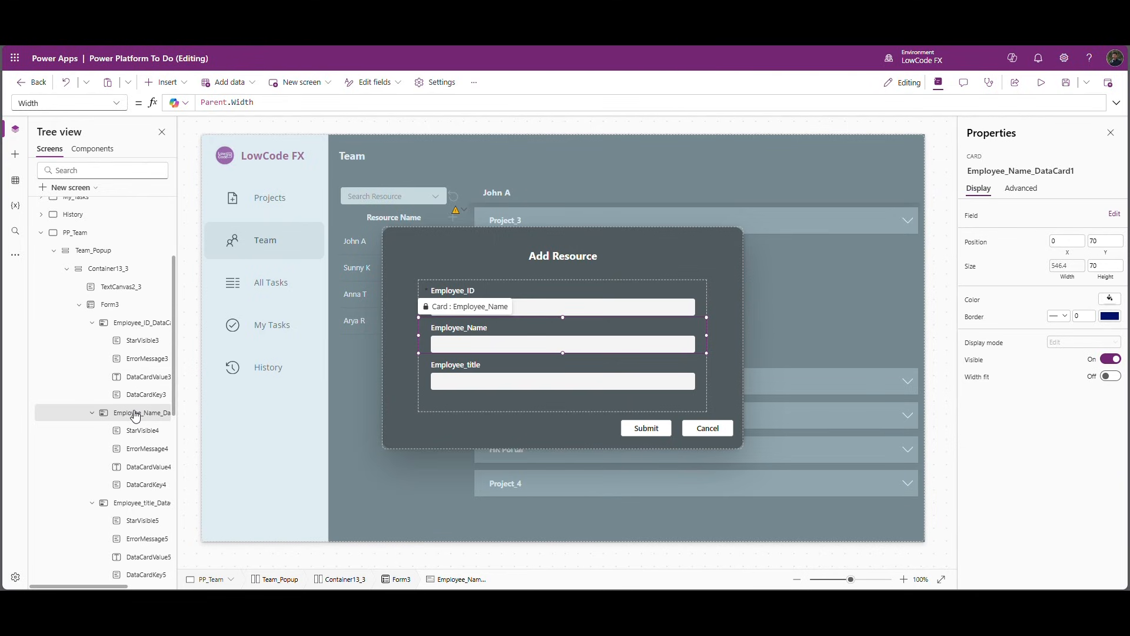
pyautogui.click(175, 83)
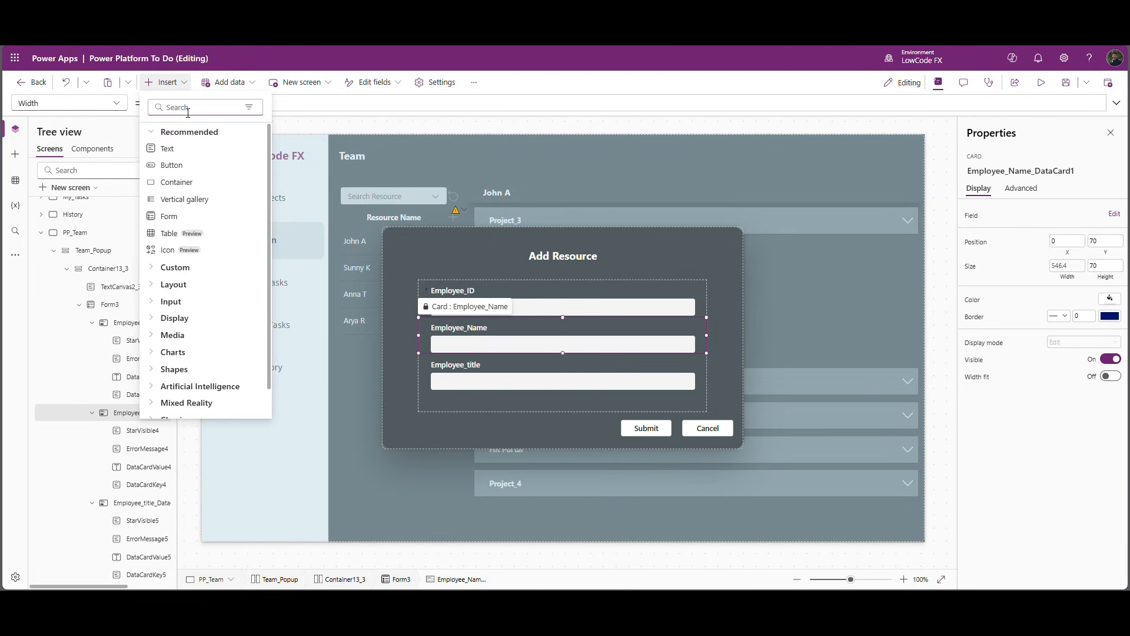
pyautogui.write('comb')
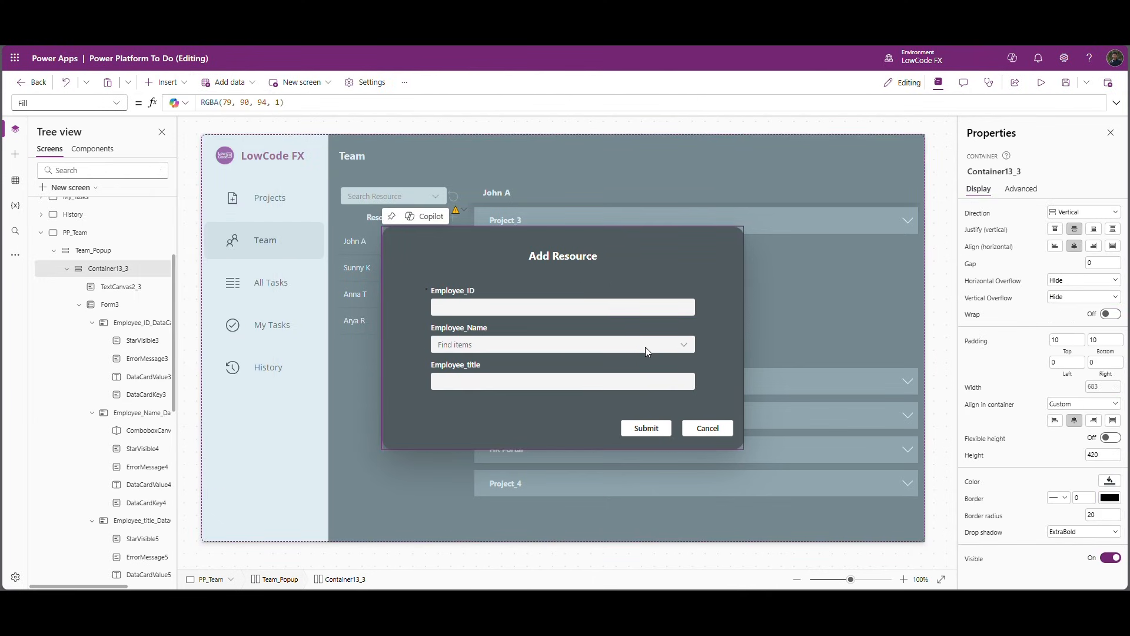
# Step: Clear the default sample list from the Items property of the Employee_Name combo box
pyautogui.click(646, 348)
pyautogui.click(646, 349)
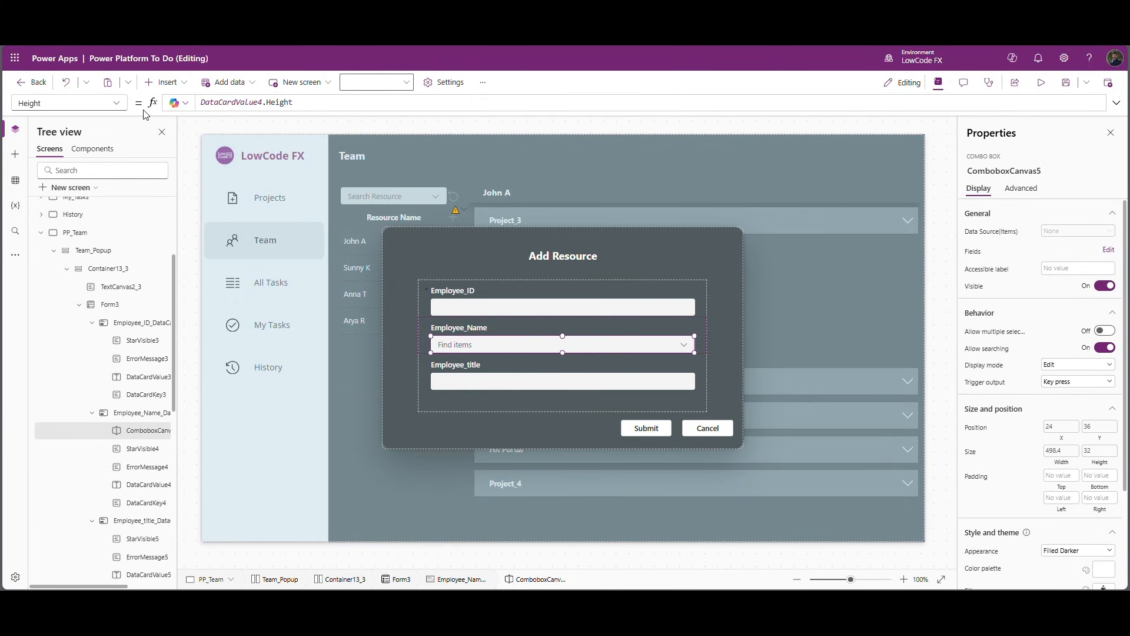
pyautogui.click(122, 108)
pyautogui.scroll(-5, 29, 373)
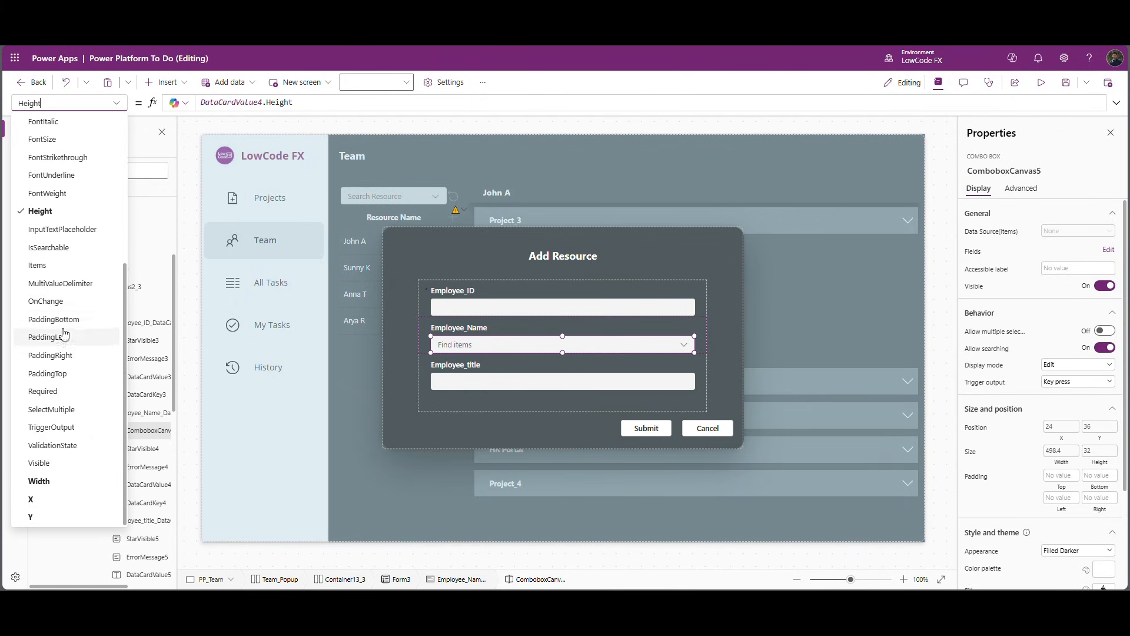
pyautogui.click(38, 265)
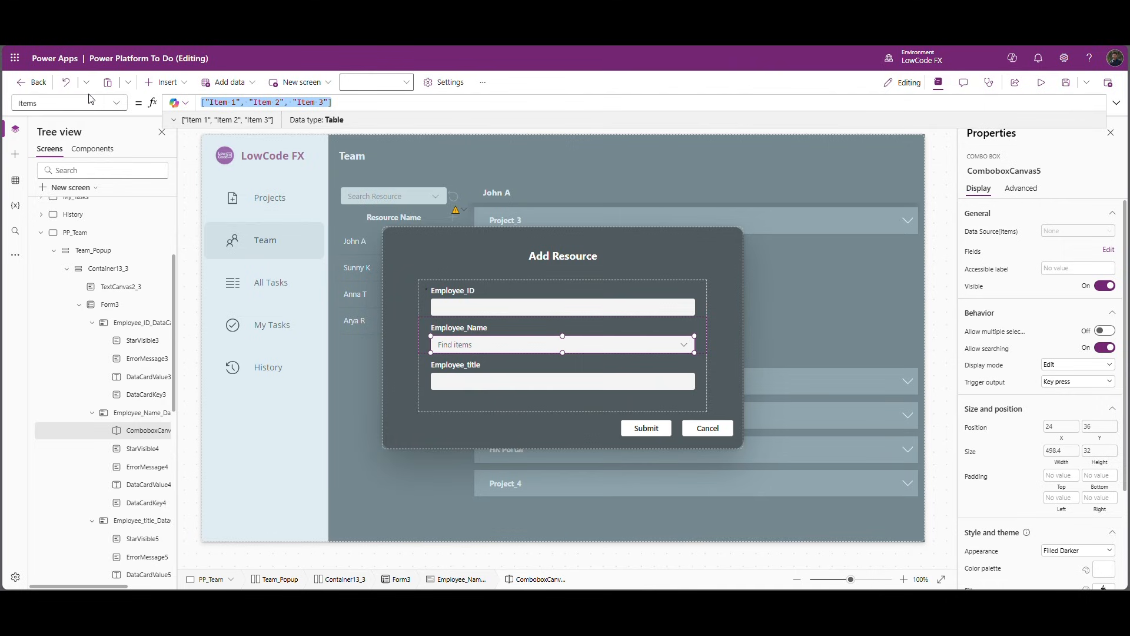
pyautogui.press('Delete')
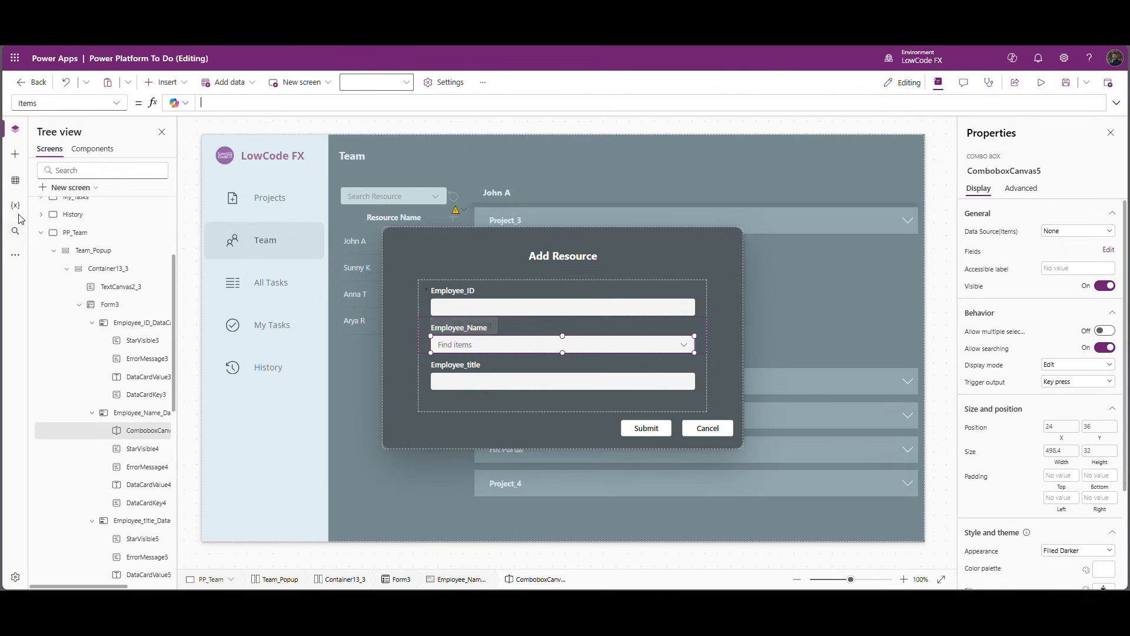
# Step: Add the Office 365 Users connector as a data source of the app
pyautogui.click(16, 180)
pyautogui.click(76, 169)
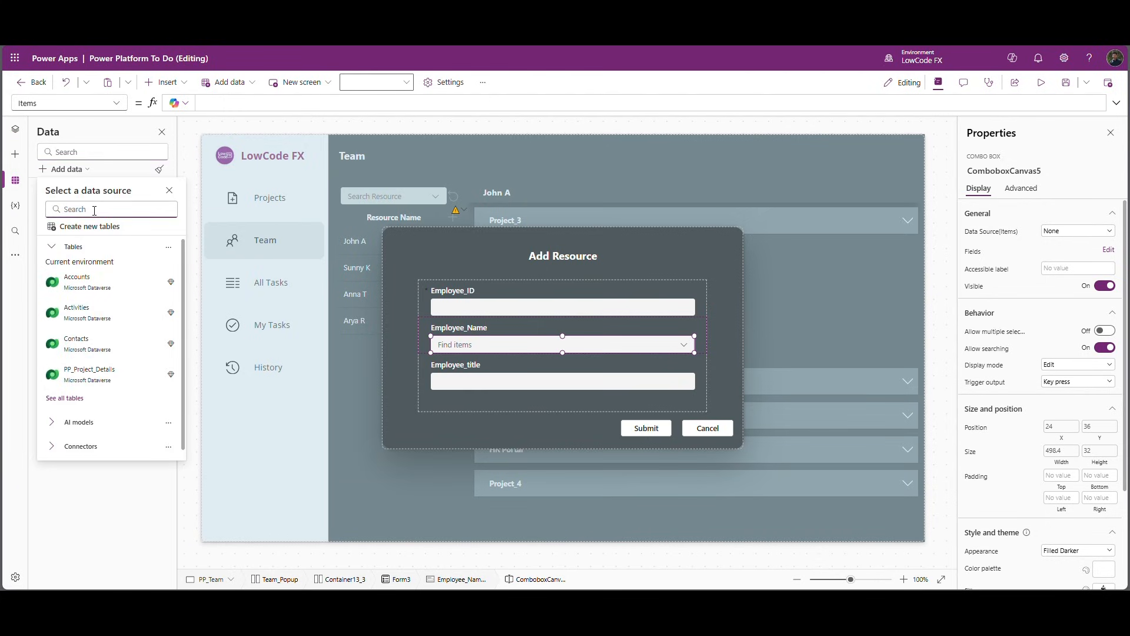
pyautogui.write('office')
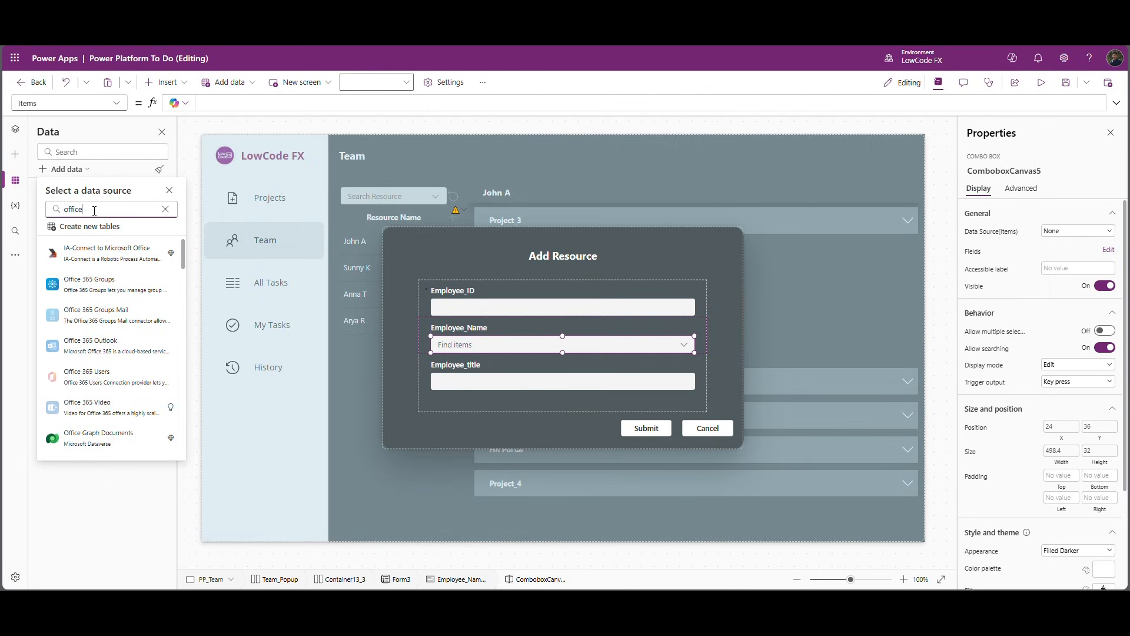
pyautogui.click(101, 377)
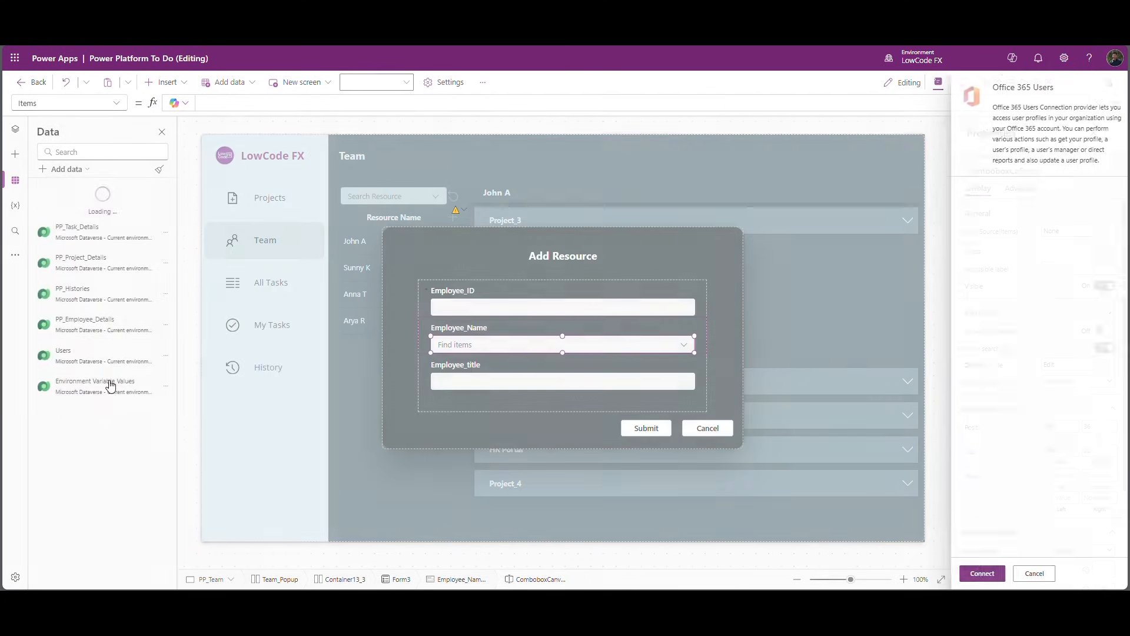
# Step: Start the Items formula of the Employee_Name combo box with the Office365Users.SearchUserV2 function
pyautogui.write('offic')
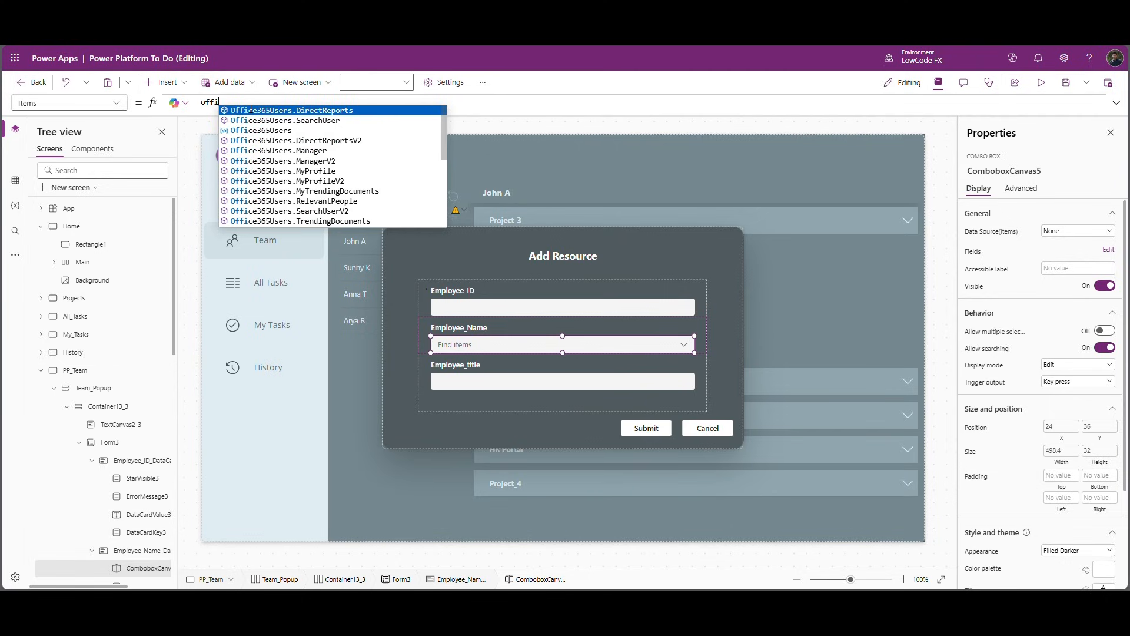
pyautogui.press('Down')
pyautogui.press('Down')
pyautogui.press('Down')
pyautogui.press('Down')
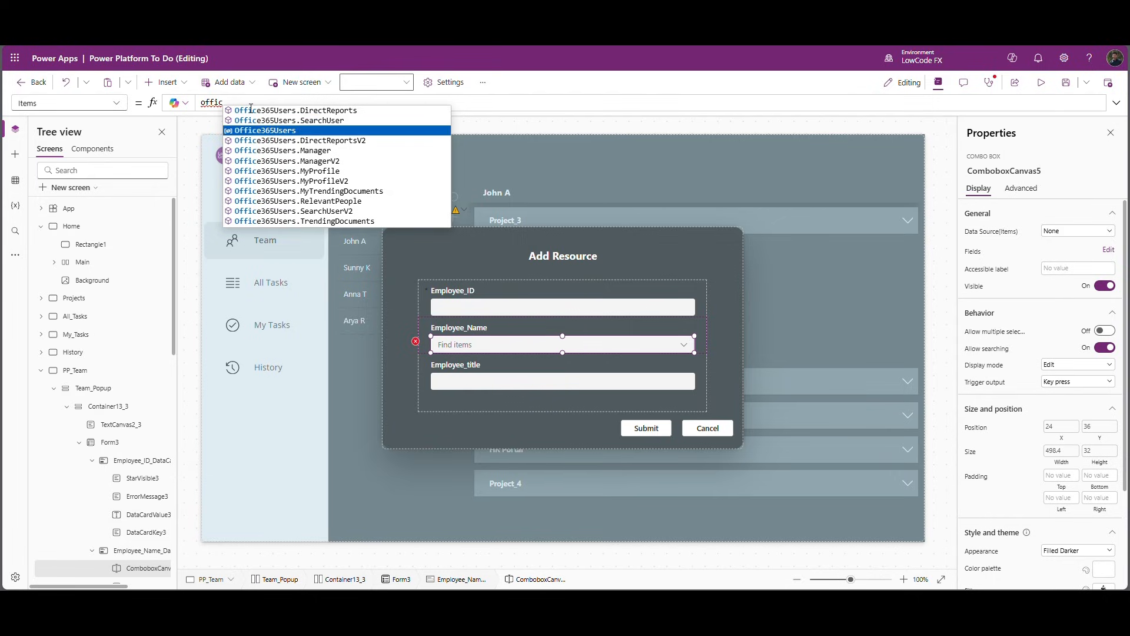
pyautogui.press('Up')
pyautogui.press('Up')
pyautogui.press('Tab')
pyautogui.write('.u')
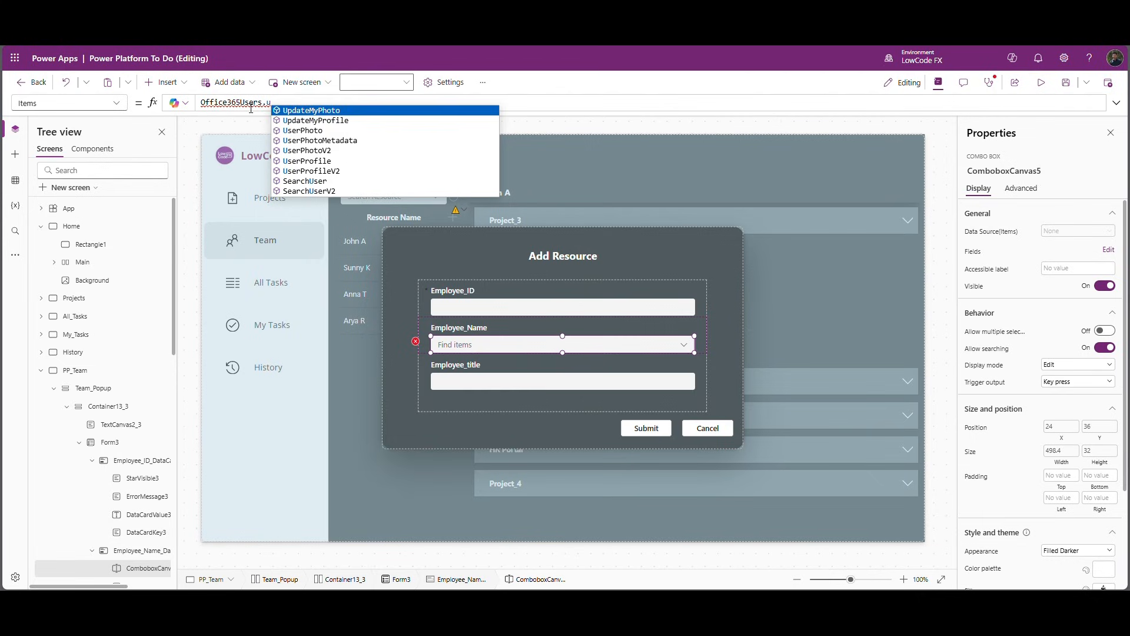
pyautogui.press('Down')
pyautogui.press('Down')
pyautogui.press('Down')
pyautogui.press('Down')
pyautogui.press('Down')
pyautogui.press('Down')
pyautogui.press('Down')
pyautogui.press('Down')
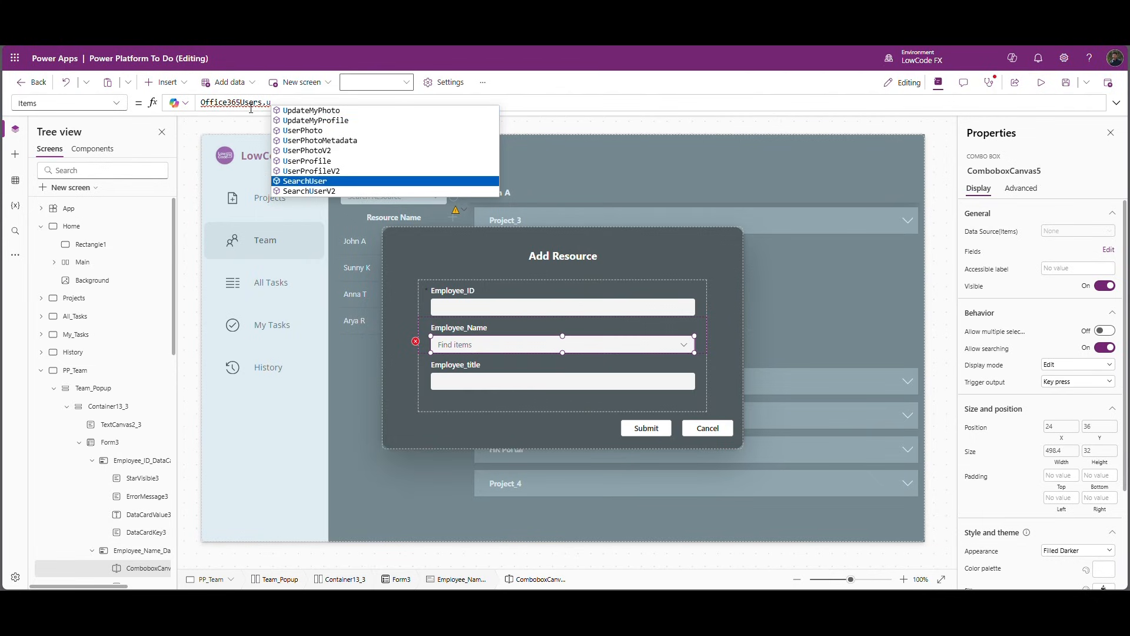
pyautogui.press('Tab')
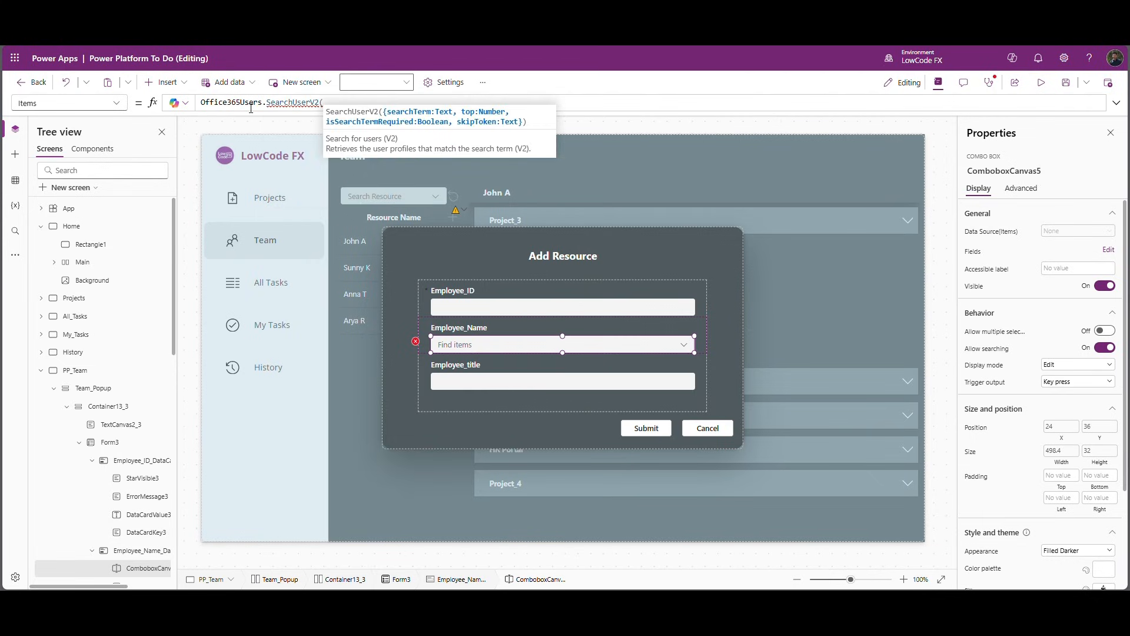
# Step: Complete the Items formula with the argument {searchTerm:ComboboxCanvas5.SearchText} and return its .value
pyautogui.write('{')
pyautogui.press('Down')
pyautogui.press('Tab')
pyautogui.write('(')
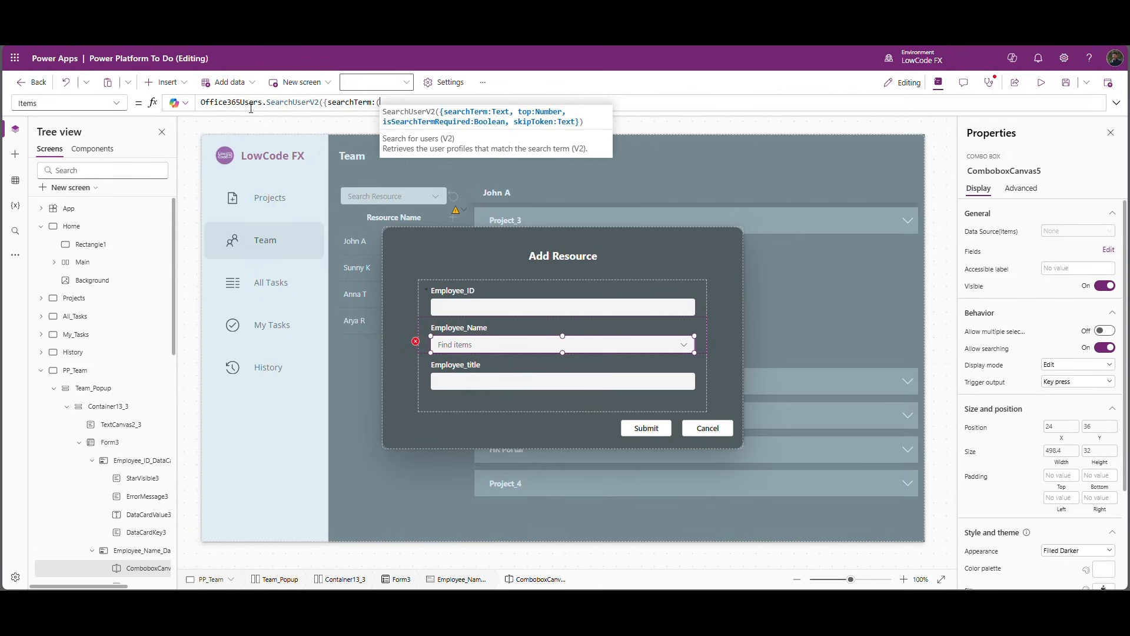
pyautogui.press('BackSpace')
pyautogui.write('ComboboxCanvas5.SearchText}')
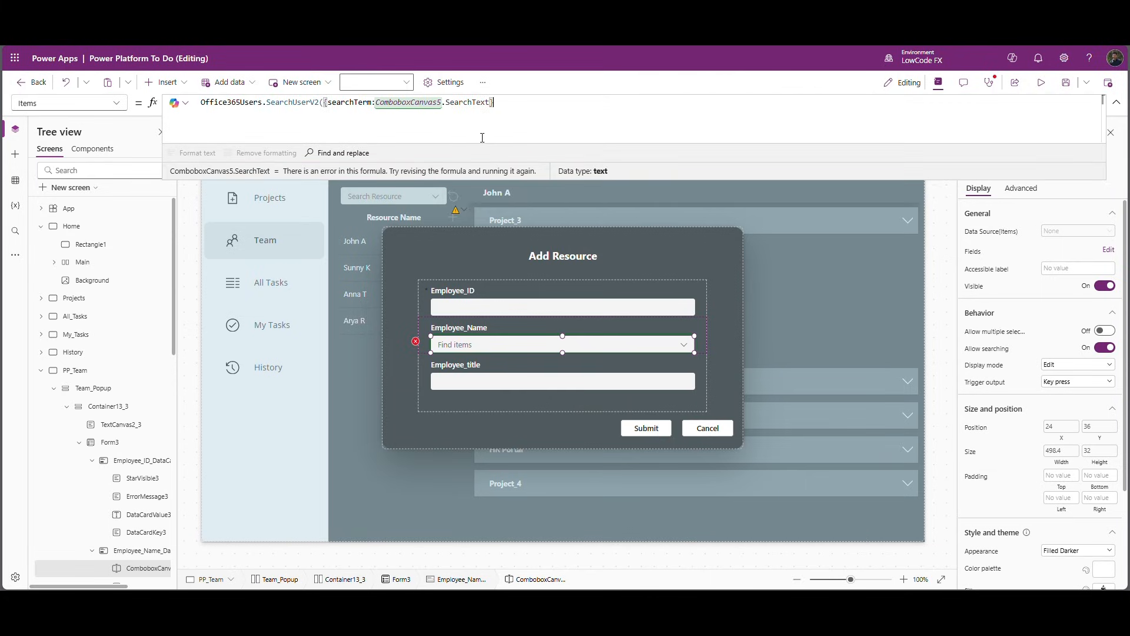
pyautogui.write(').value')
pyautogui.click(1038, 300)
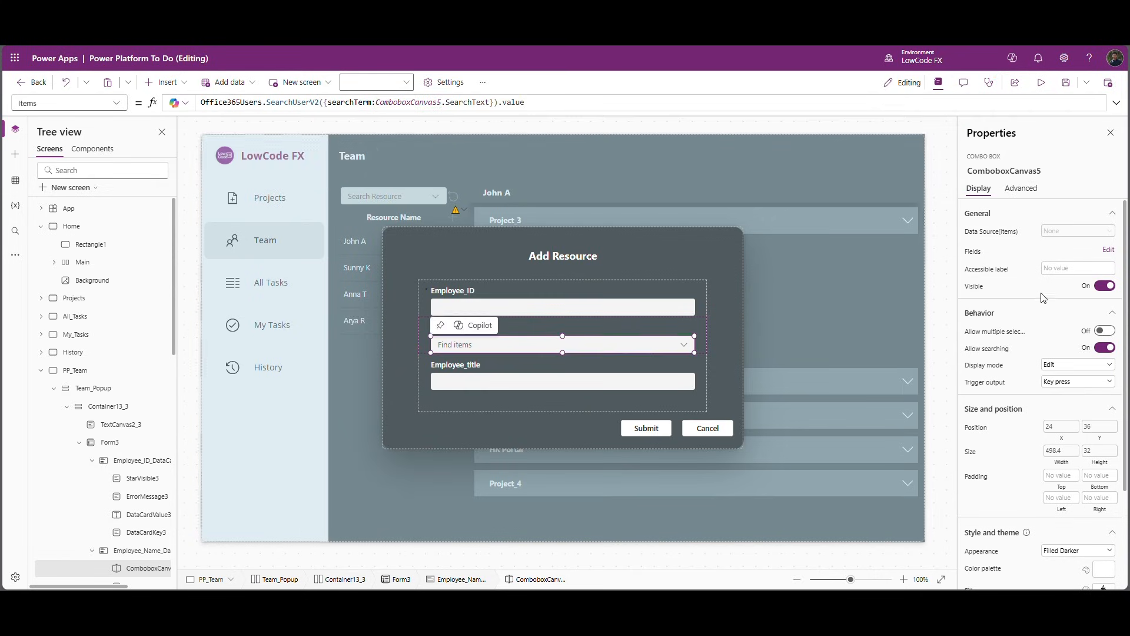
# Step: Add DisplayName as the field of the Employee_Name combo box and close the field settings
pyautogui.click(1108, 250)
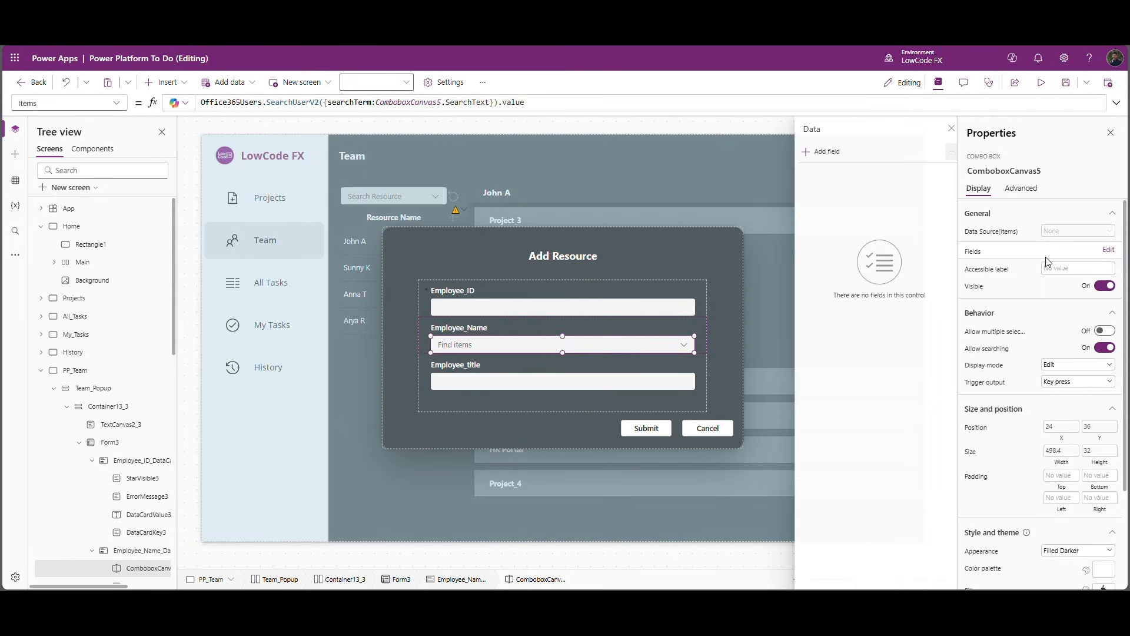
pyautogui.click(831, 153)
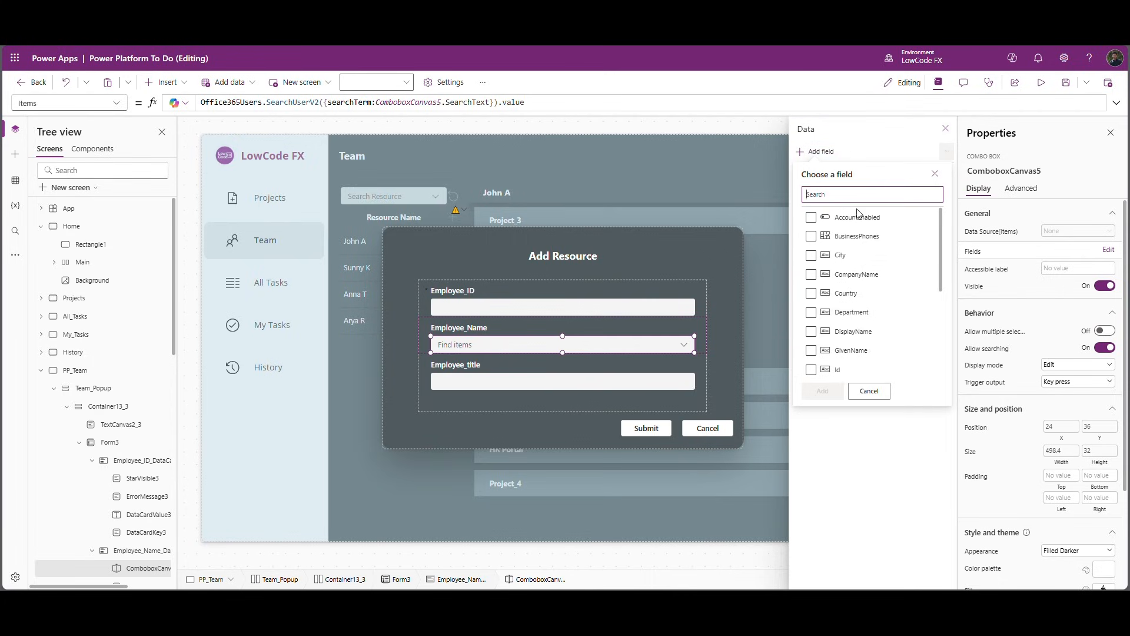
pyautogui.click(811, 333)
pyautogui.scroll(-3, 853, 306)
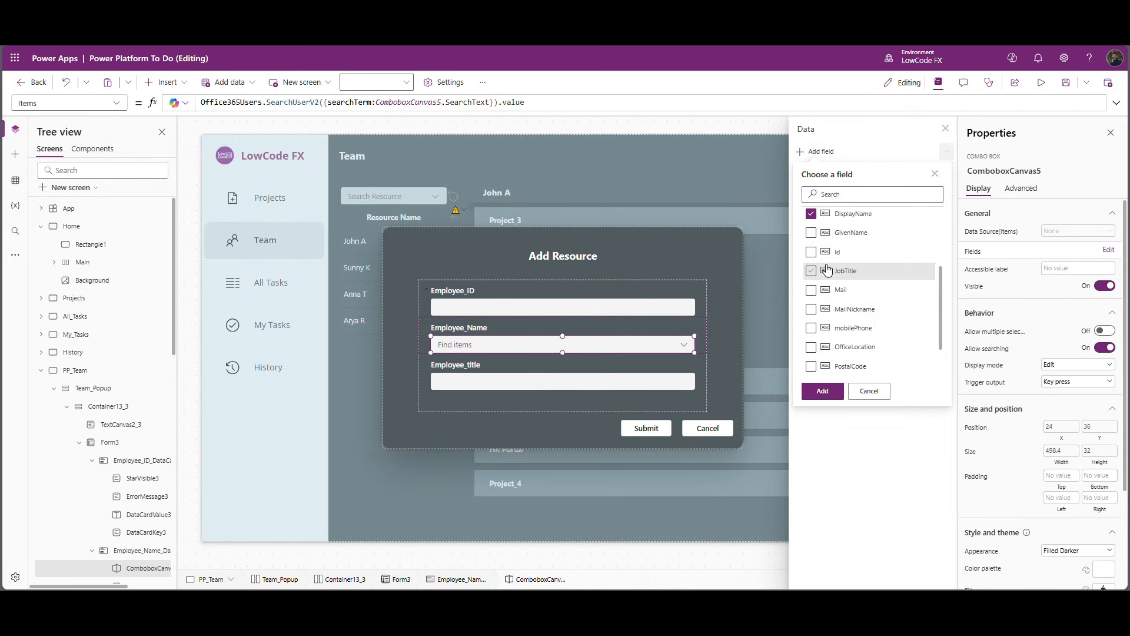
pyautogui.click(831, 391)
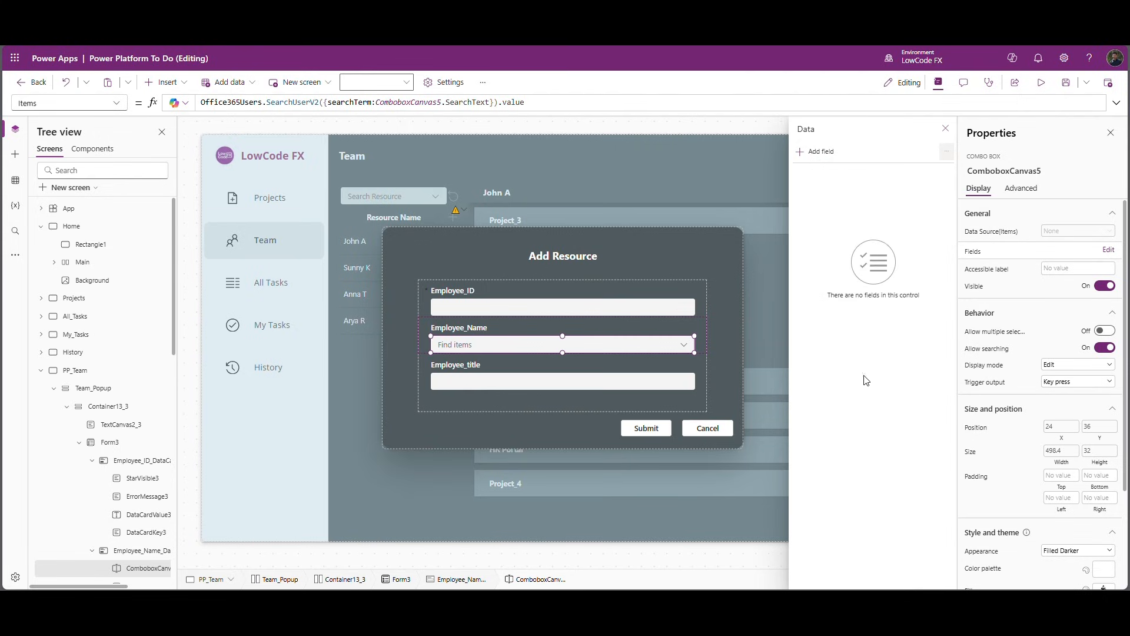
pyautogui.click(945, 128)
# Step: Set the Value of DataCardValue4 in the Employee_Name card to ComboboxCanvas5.Selected.DisplayName
pyautogui.click(1066, 177)
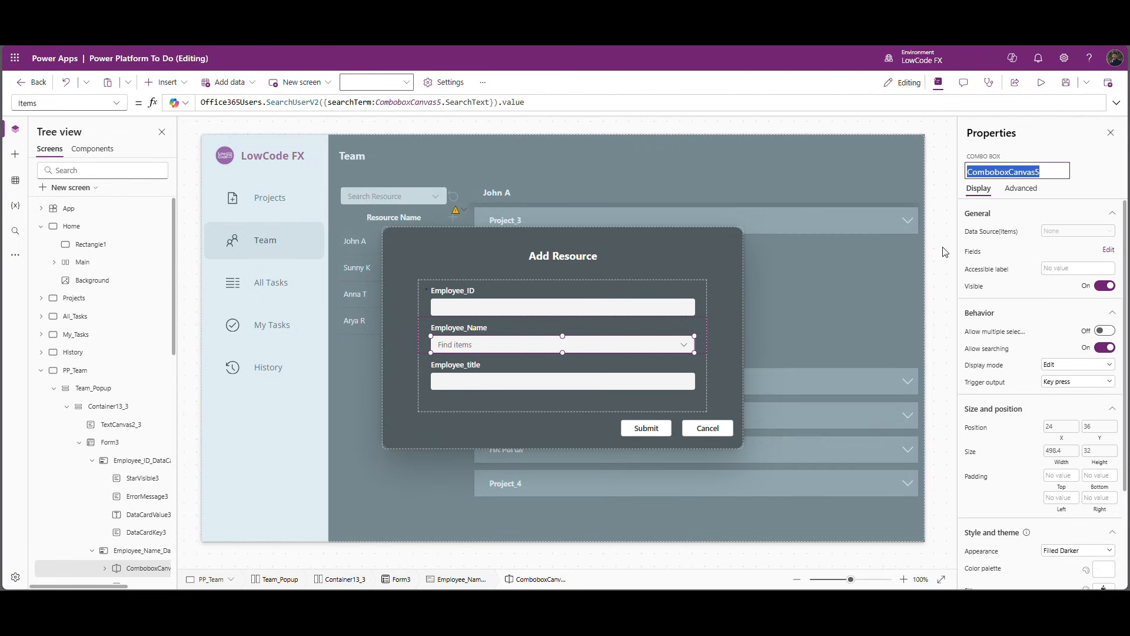
pyautogui.scroll(-3, 135, 522)
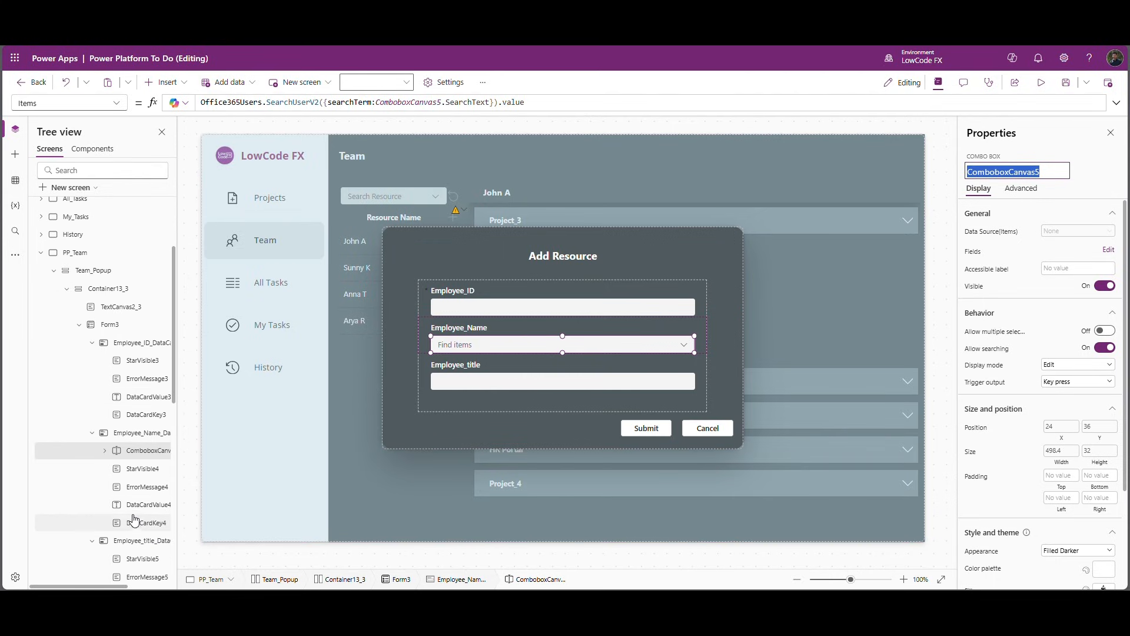
pyautogui.click(142, 505)
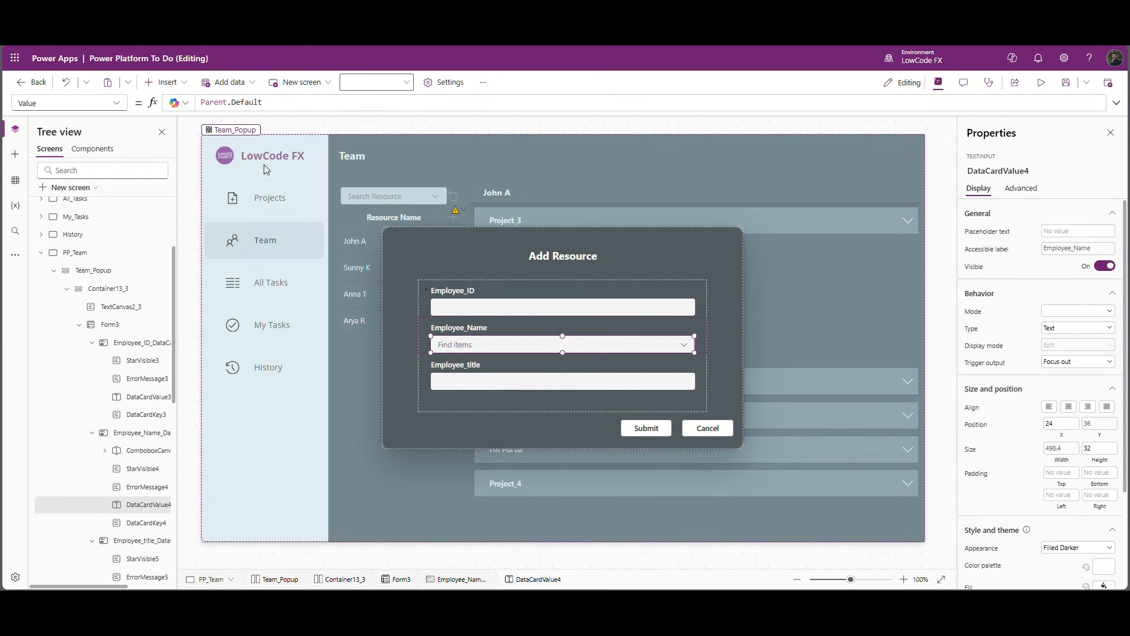
pyautogui.click(116, 103)
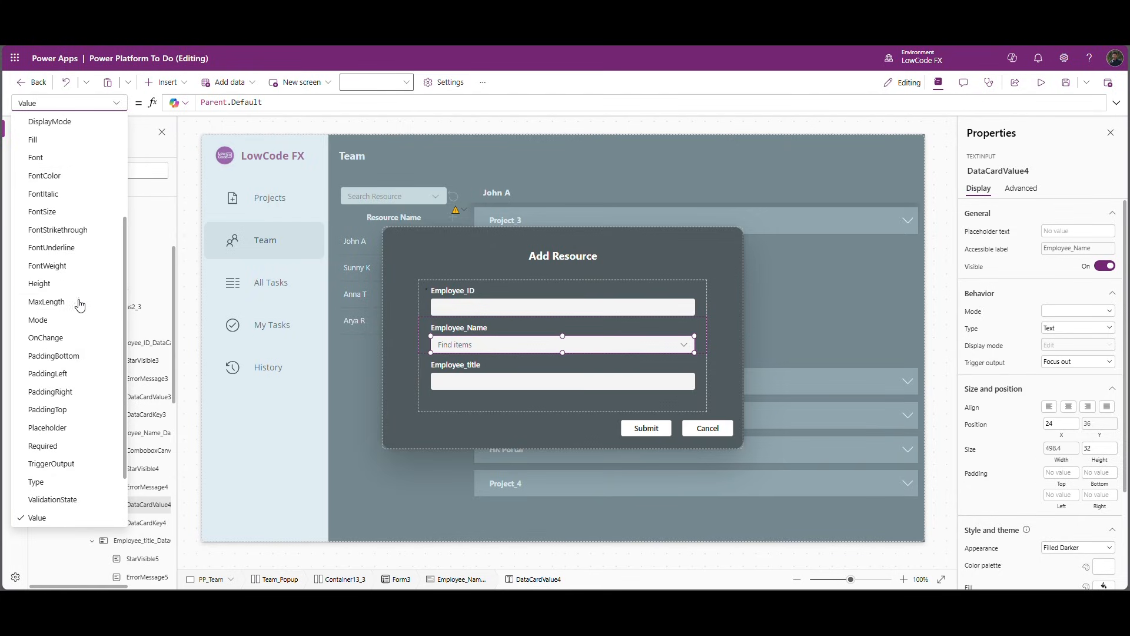
pyautogui.scroll(-2, 55, 383)
pyautogui.click(66, 447)
pyautogui.moveTo(263, 103); pyautogui.dragTo(201, 103)
pyautogui.write('ComboboxCanvas5.s')
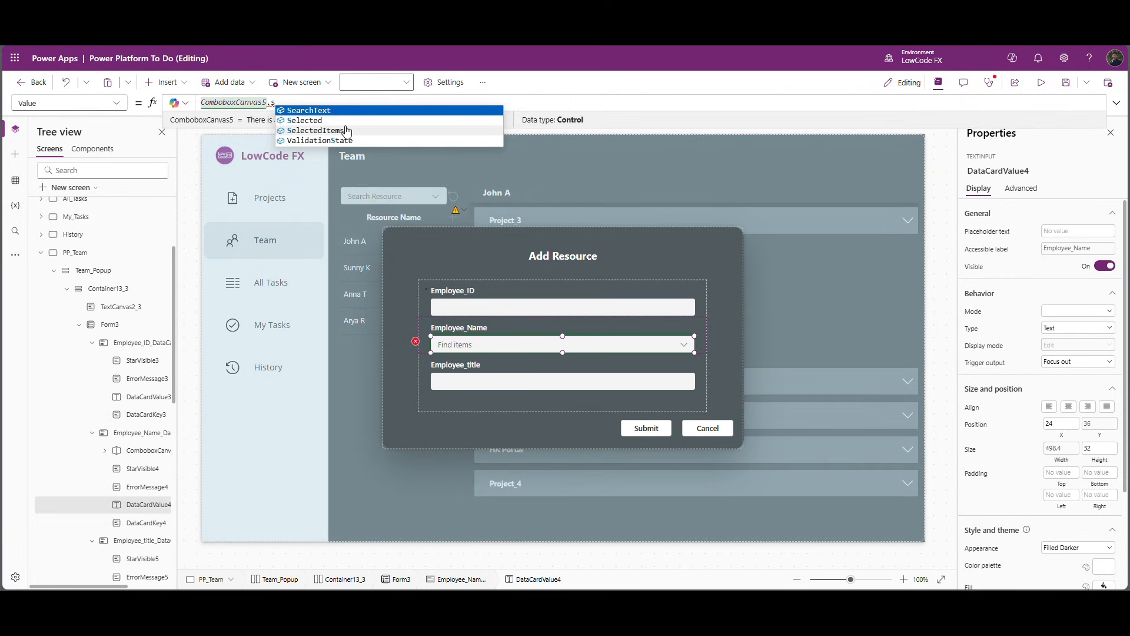
pyautogui.click(343, 123)
pyautogui.write('.Selected.Na')
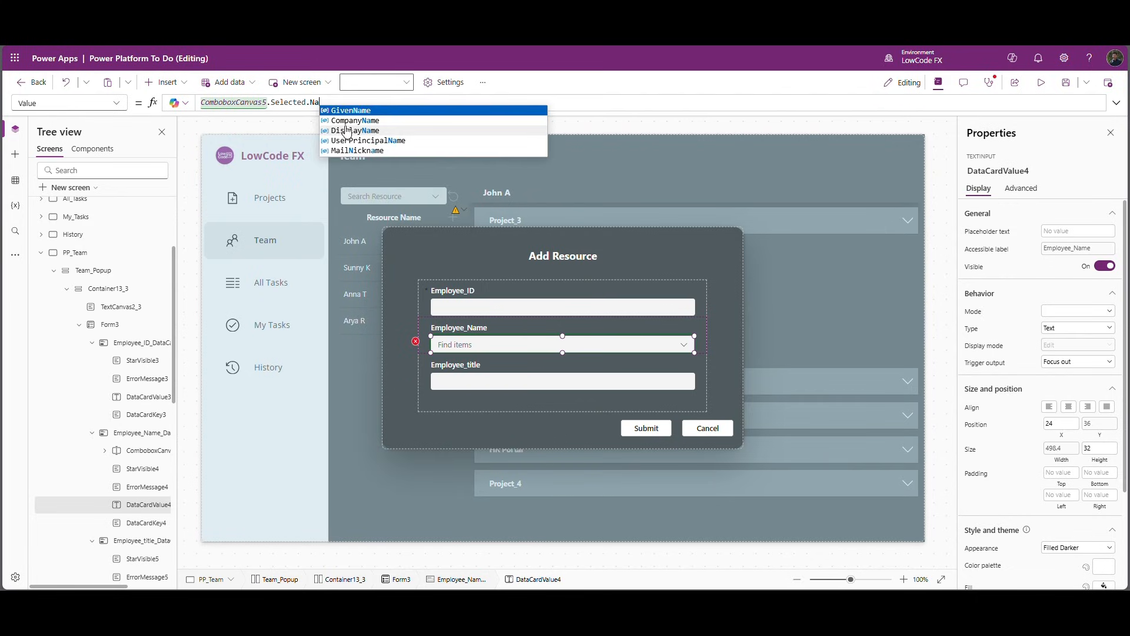
pyautogui.click(356, 130)
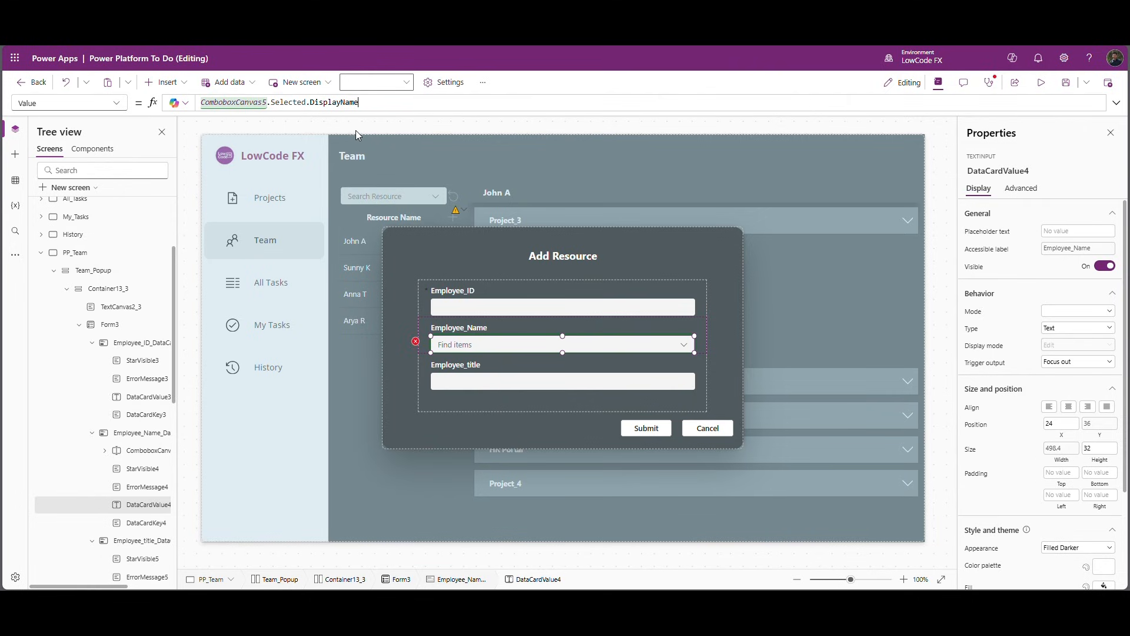
# Step: Copy the combo box name and replace the Value formula of the Employee_ID text input with ComboboxCanvas5
pyautogui.click(450, 346)
pyautogui.click(450, 346)
pyautogui.click(451, 346)
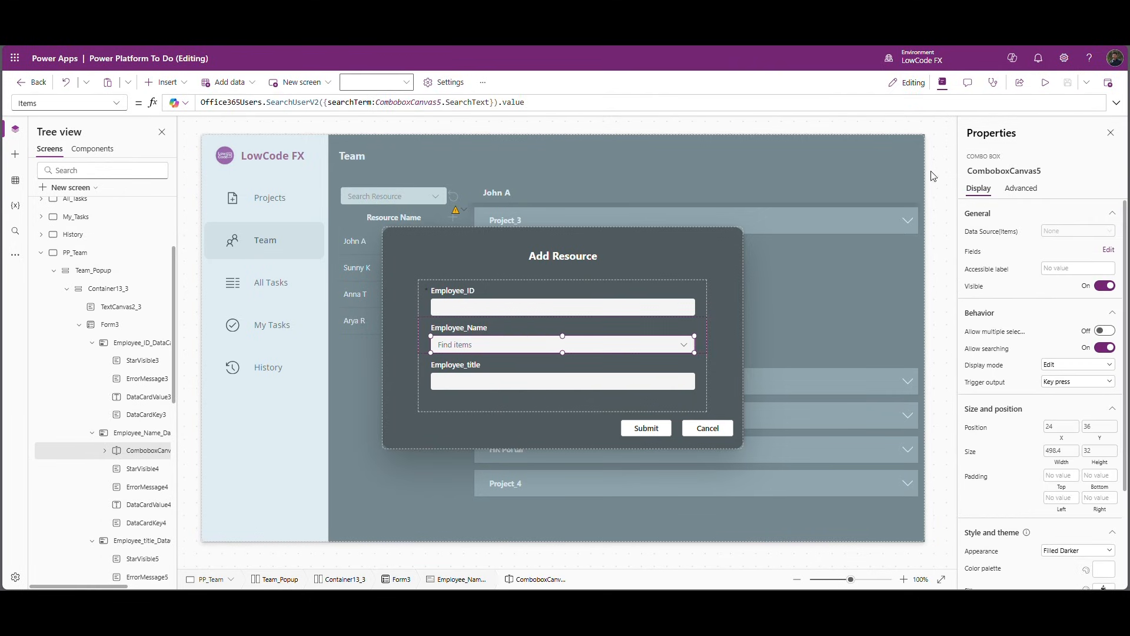
pyautogui.click(1004, 176)
pyautogui.hotkey('ctrl', 'c')
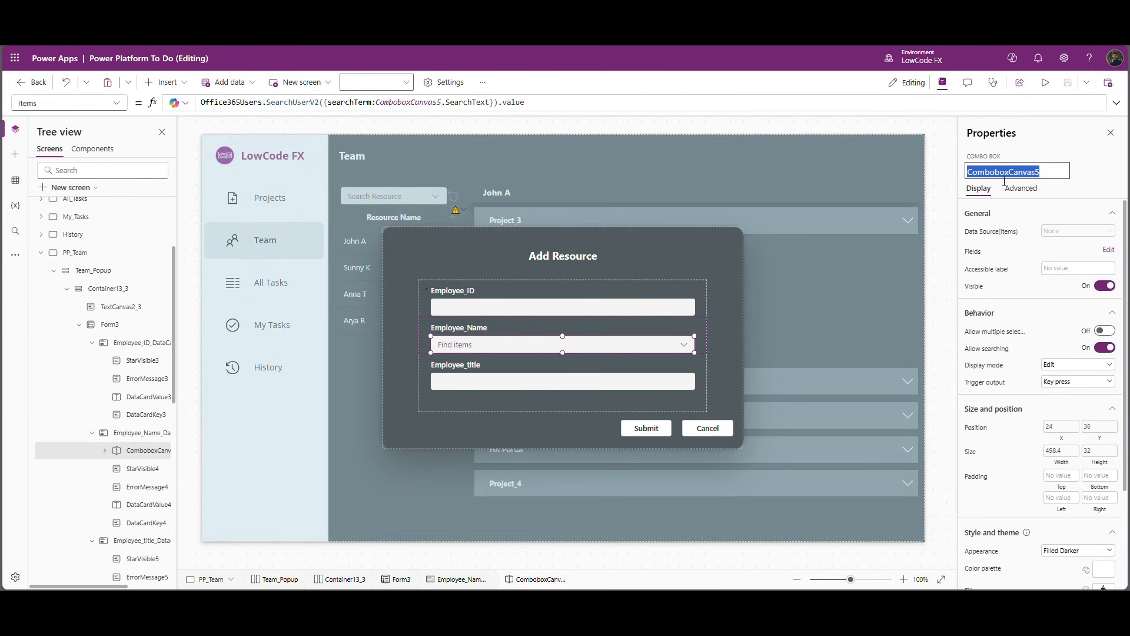
pyautogui.click(602, 309)
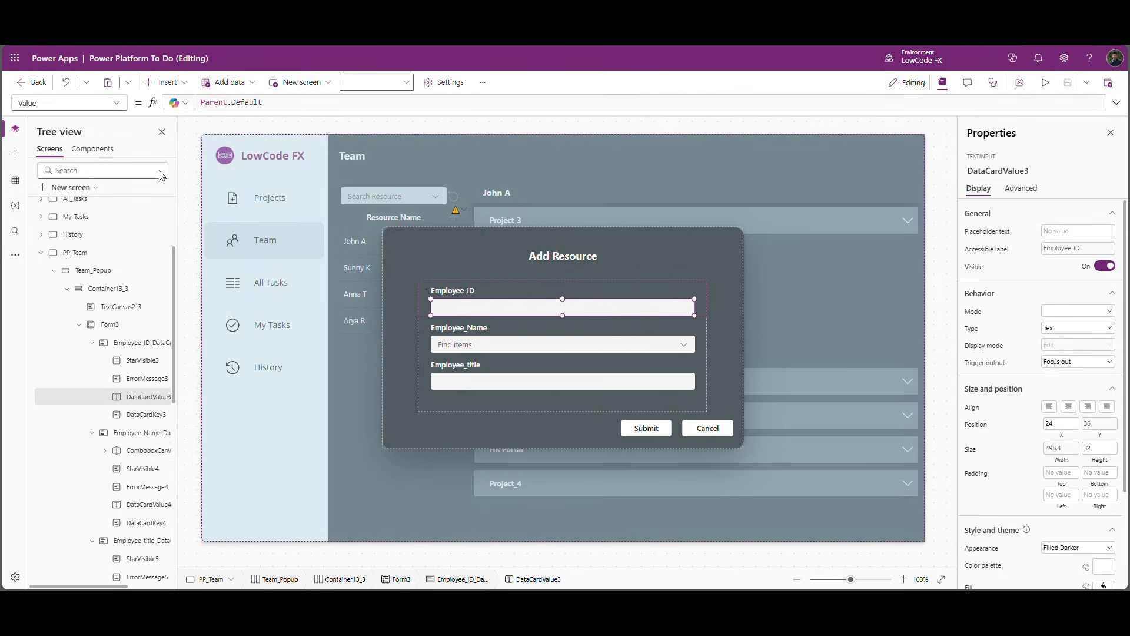
pyautogui.click(272, 103)
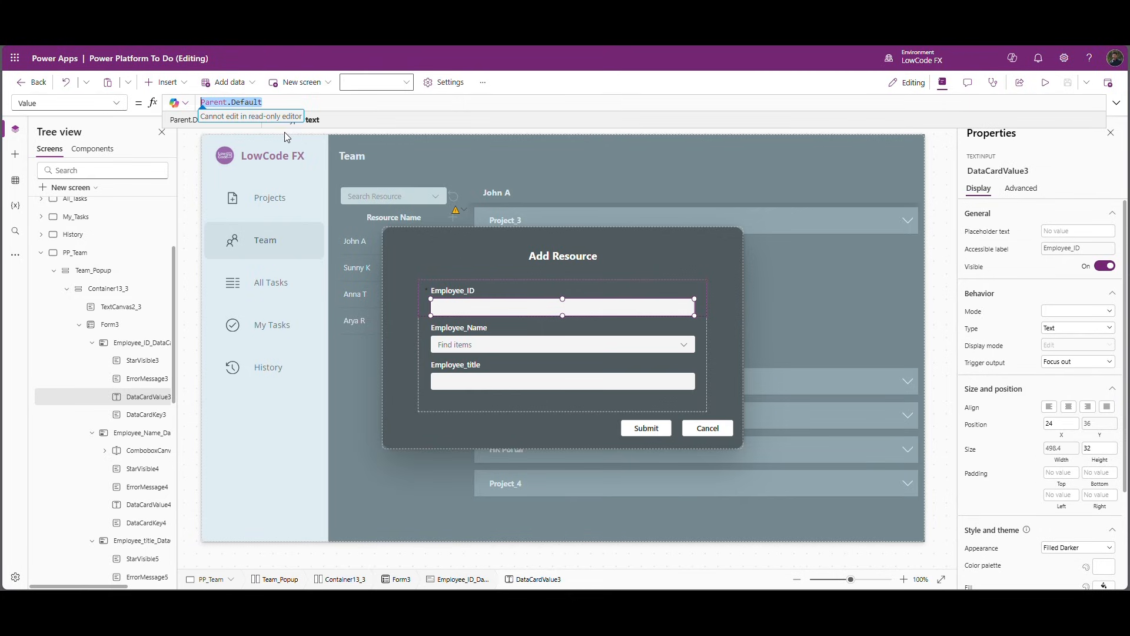
pyautogui.press('BackSpace')
pyautogui.press('BackSpace')
pyautogui.press('BackSpace')
pyautogui.press('BackSpace')
pyautogui.press('BackSpace')
pyautogui.press('BackSpace')
pyautogui.press('BackSpace')
pyautogui.press('BackSpace')
pyautogui.press('BackSpace')
pyautogui.press('BackSpace')
pyautogui.press('BackSpace')
pyautogui.press('BackSpace')
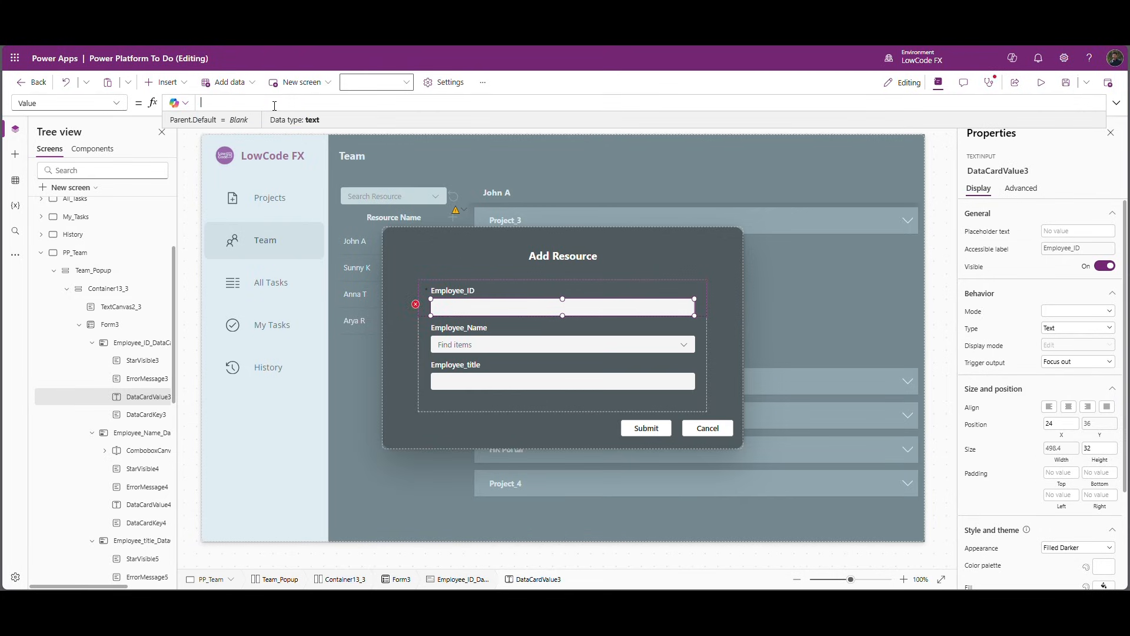
pyautogui.hotkey('ctrl', 'v')
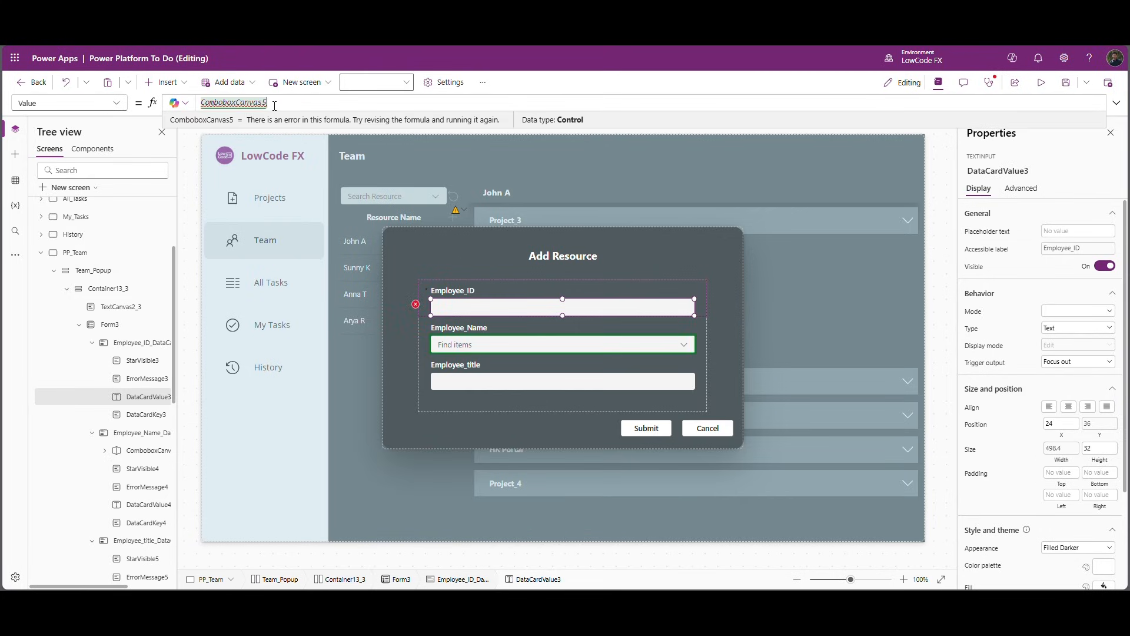
# Step: Extend the Employee_ID Value formula with .Selected and the Id property of the selected user
pyautogui.write('.Selected')
pyautogui.press('Down')
pyautogui.press('Return')
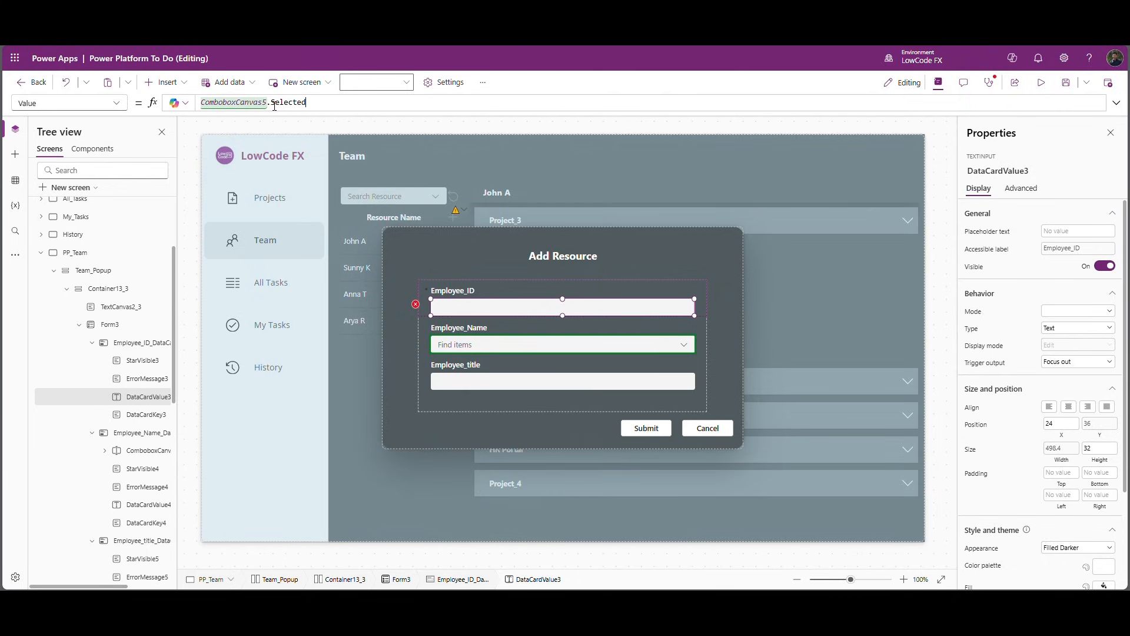
pyautogui.write('.')
pyautogui.press('Down')
pyautogui.press('Down')
pyautogui.press('Down')
pyautogui.press('Down')
pyautogui.press('Down')
pyautogui.press('Down')
pyautogui.press('Return')
pyautogui.click(946, 152)
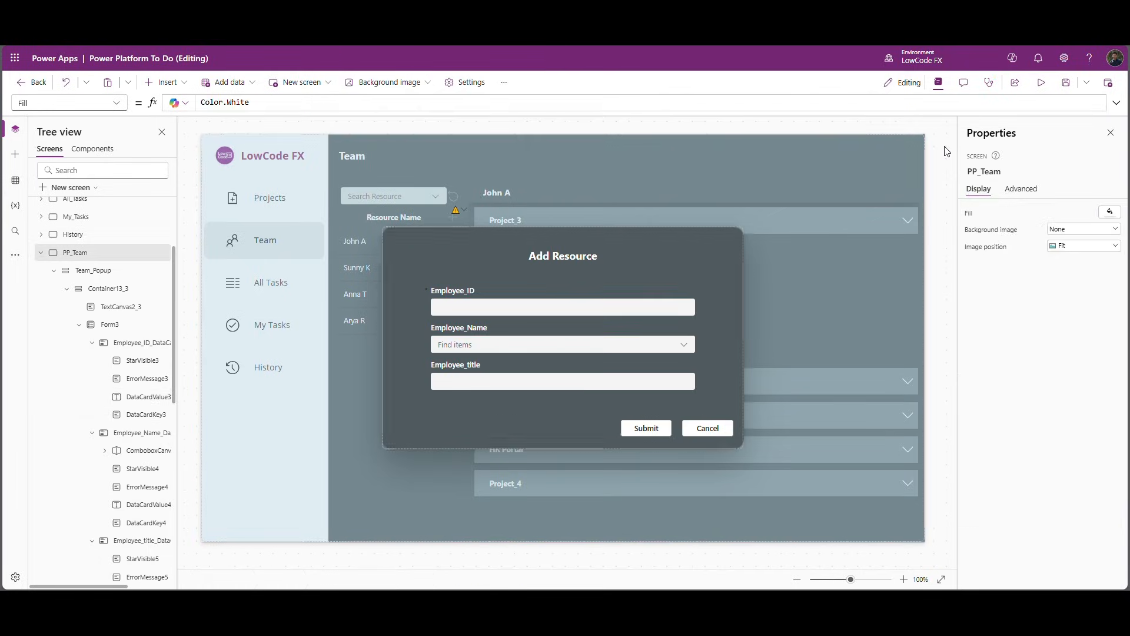
# Step: Preview the app, submit a resource picked in Employee_Name with title Sr. Developer, show the first resource's projects and leave the preview
pyautogui.click(1041, 84)
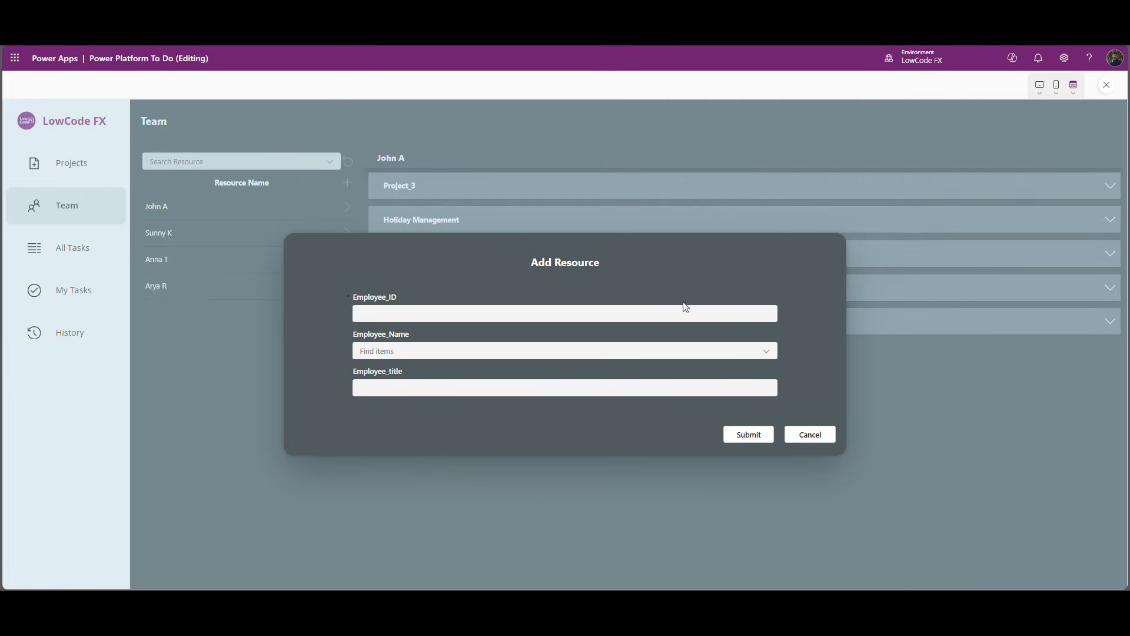
pyautogui.click(476, 358)
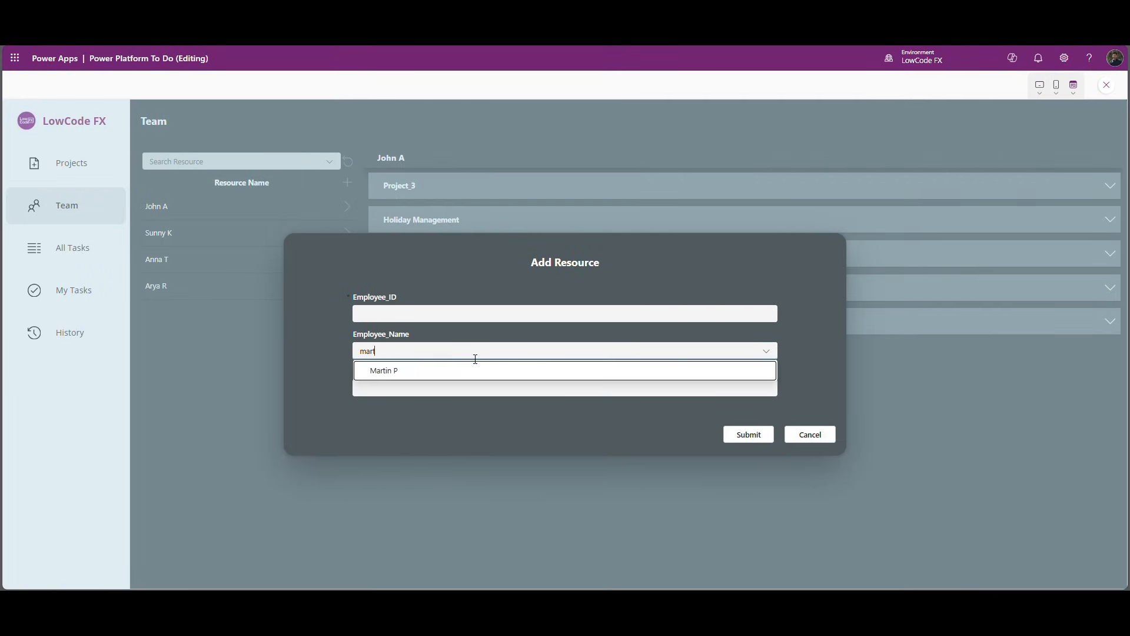
pyautogui.click(390, 376)
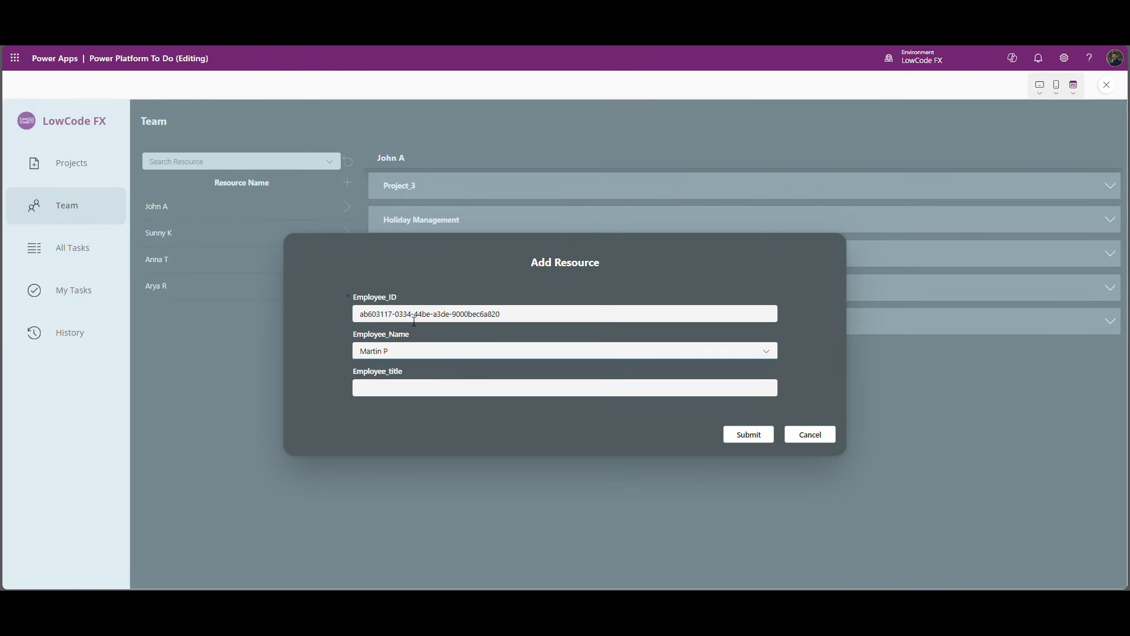
pyautogui.click(527, 320)
pyautogui.click(423, 389)
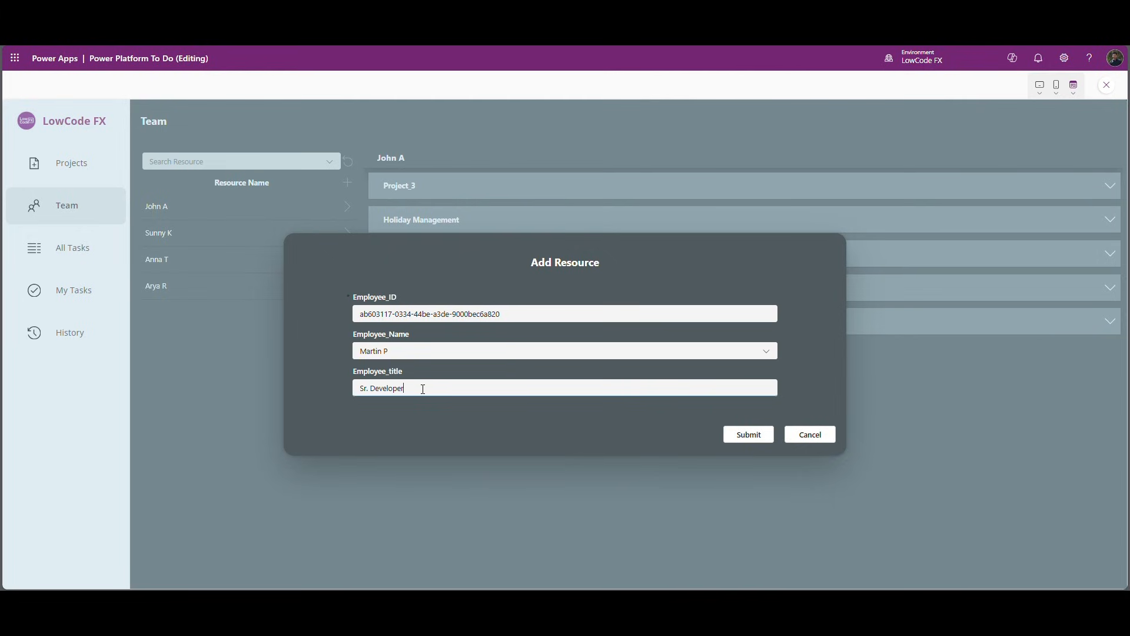
pyautogui.click(751, 432)
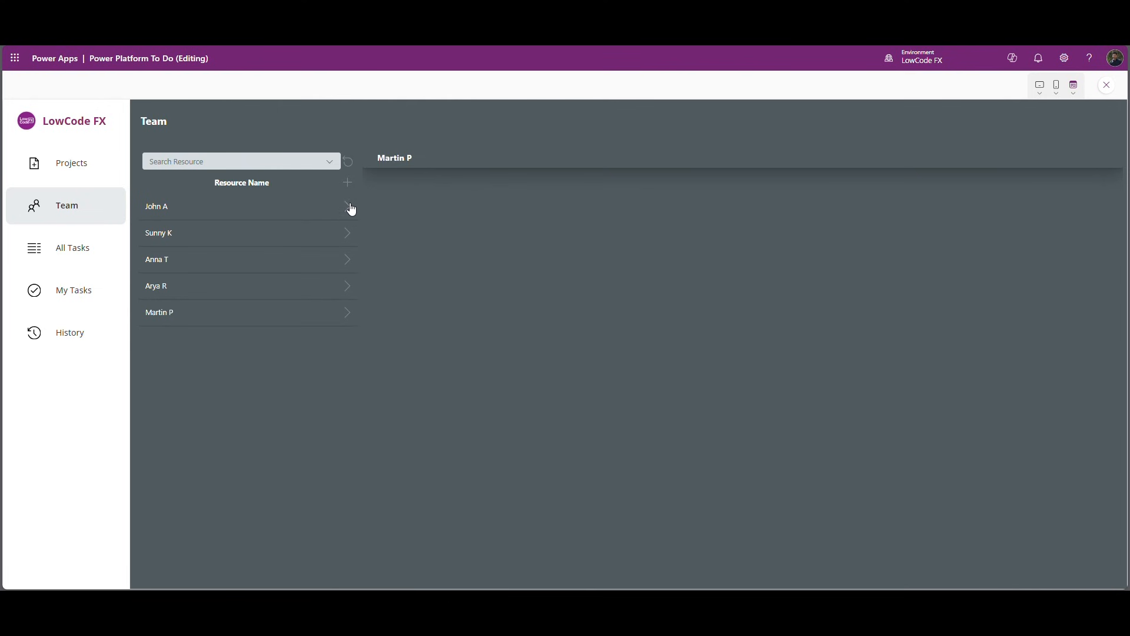
pyautogui.click(352, 216)
pyautogui.press('Escape')
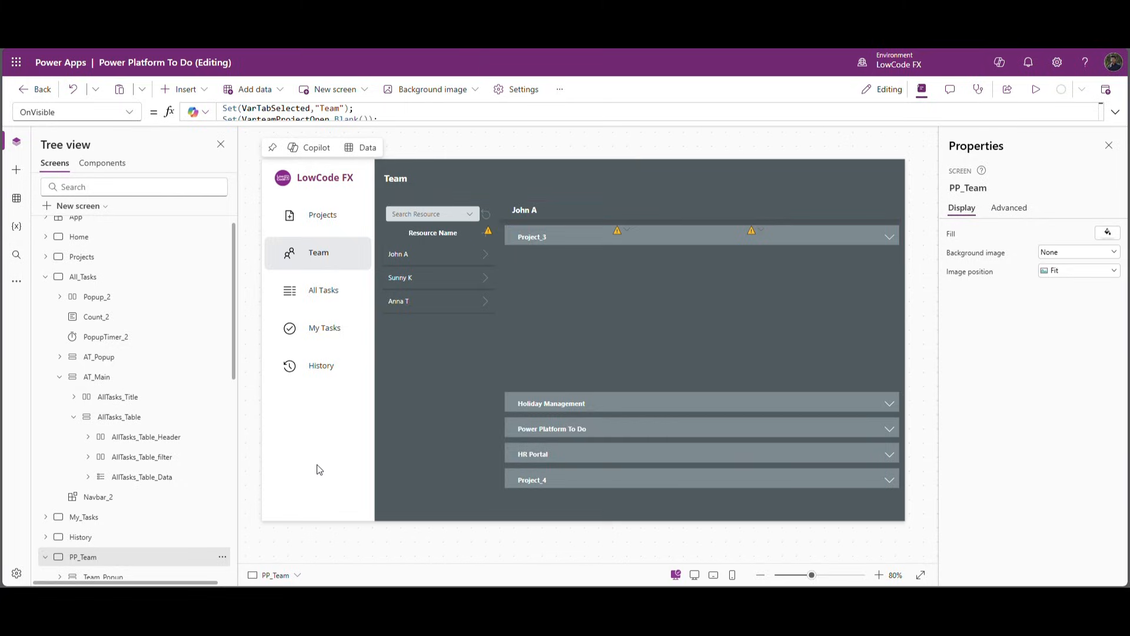
# Step: Set the fill of the PP_Team screen to the custom hex colour 4F5A5E
pyautogui.scroll(-4, 93, 328)
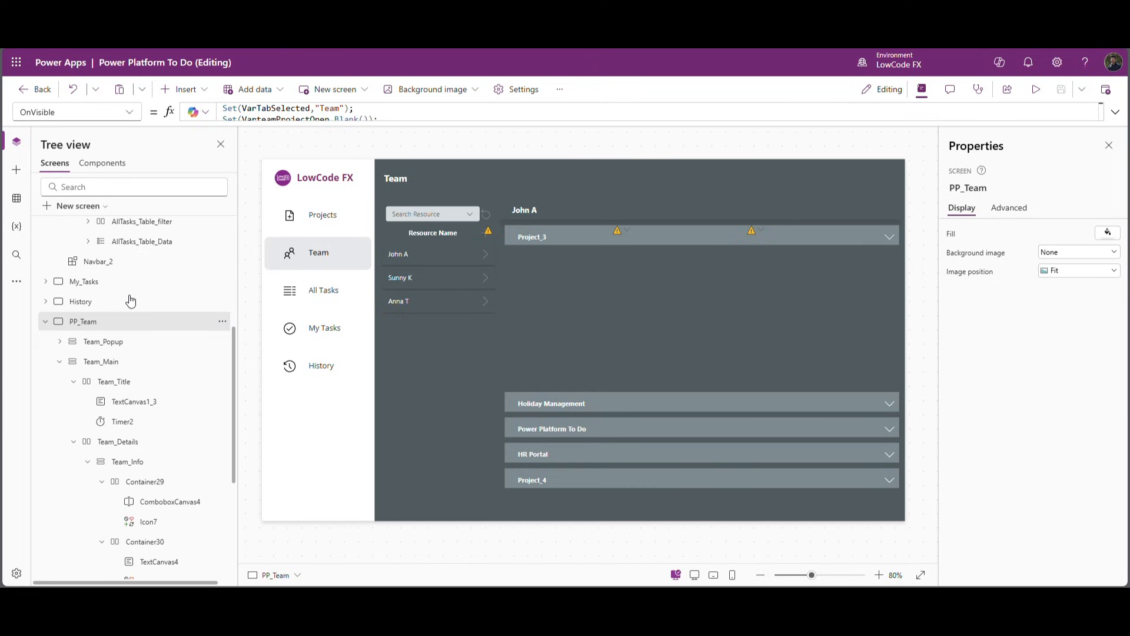
pyautogui.click(1106, 241)
pyautogui.click(1009, 131)
pyautogui.click(936, 335)
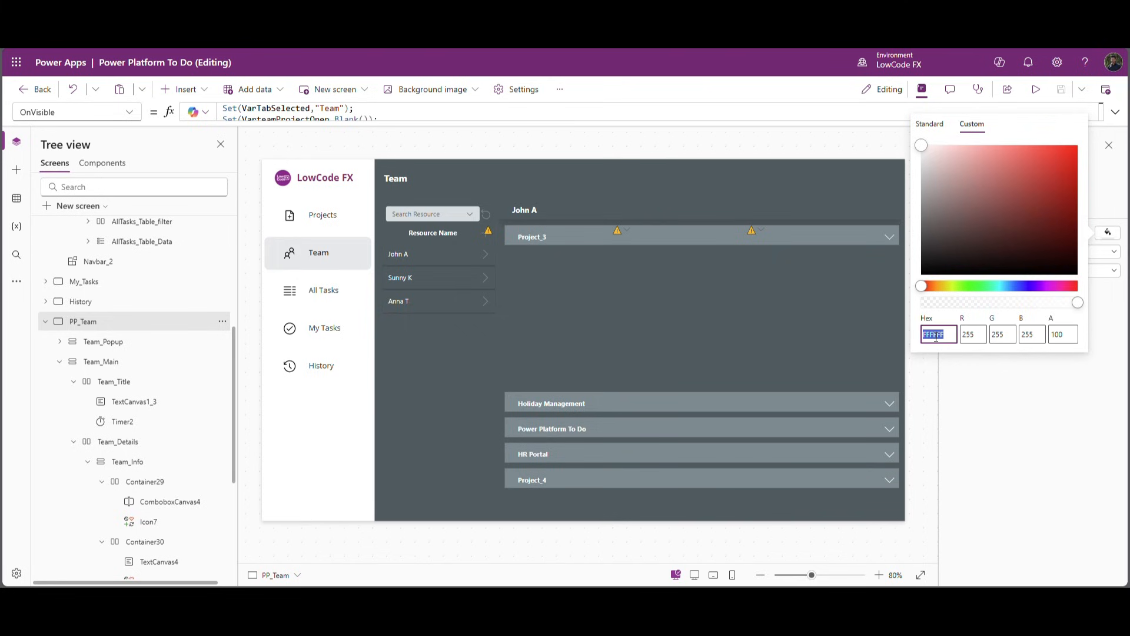
pyautogui.write('4F5A5E')
# Step: Preview the app, compare the navigation bar on the Team and Projects screens, and leave the preview
pyautogui.press('F5')
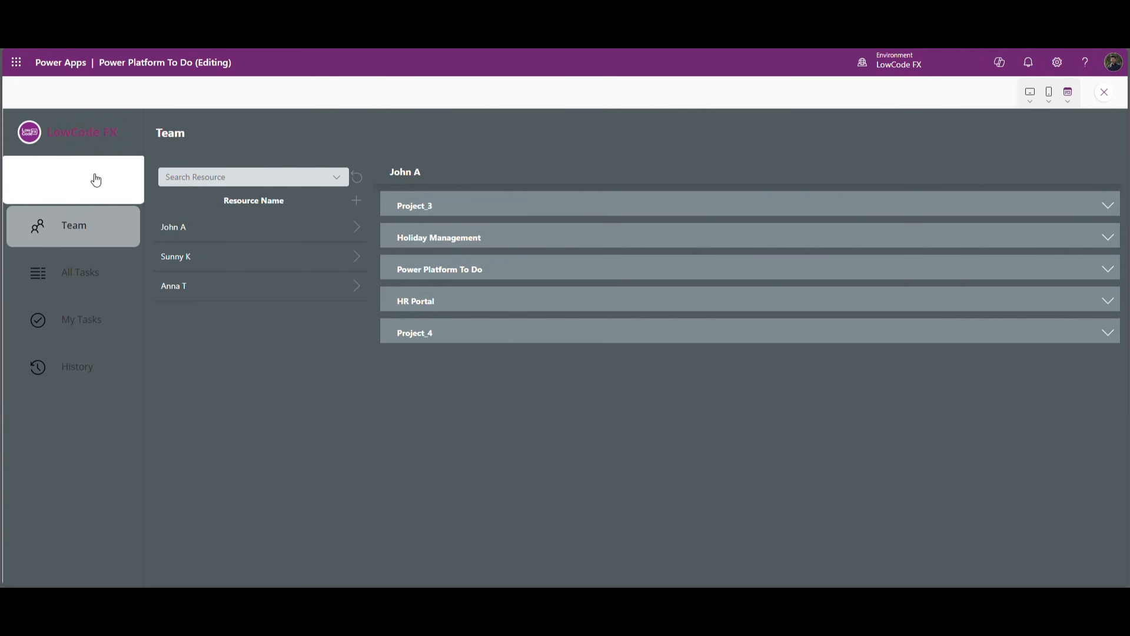
pyautogui.click(91, 177)
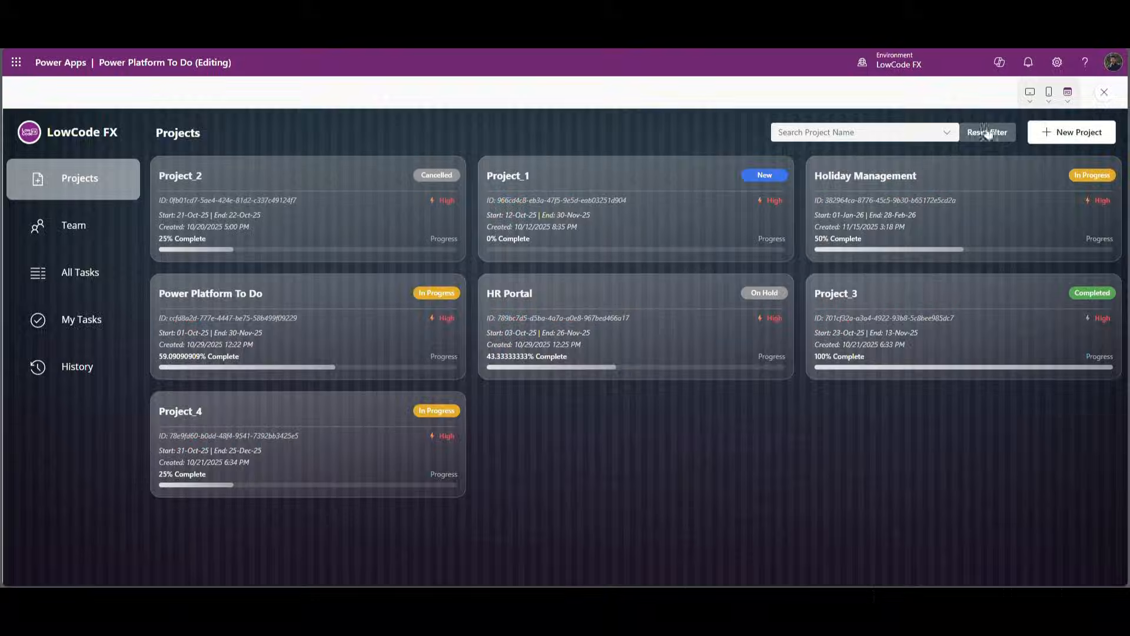
pyautogui.click(1105, 92)
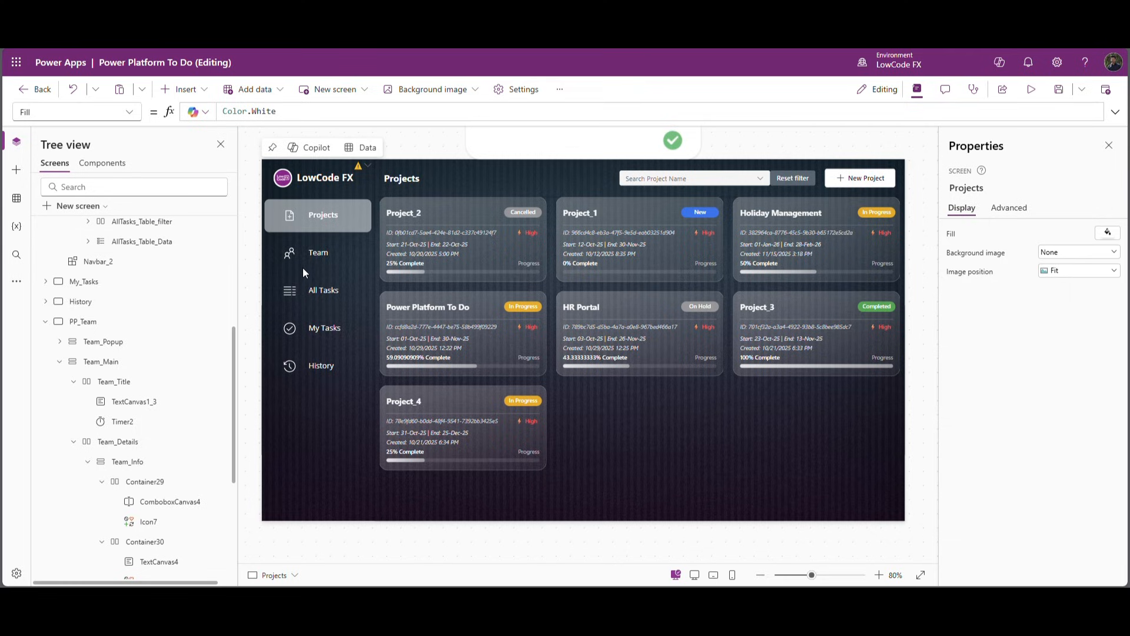
# Step: In the Navbar component, extend the Fill condition of Nav_Main with && VarTabSelected = "Team"
pyautogui.click(111, 165)
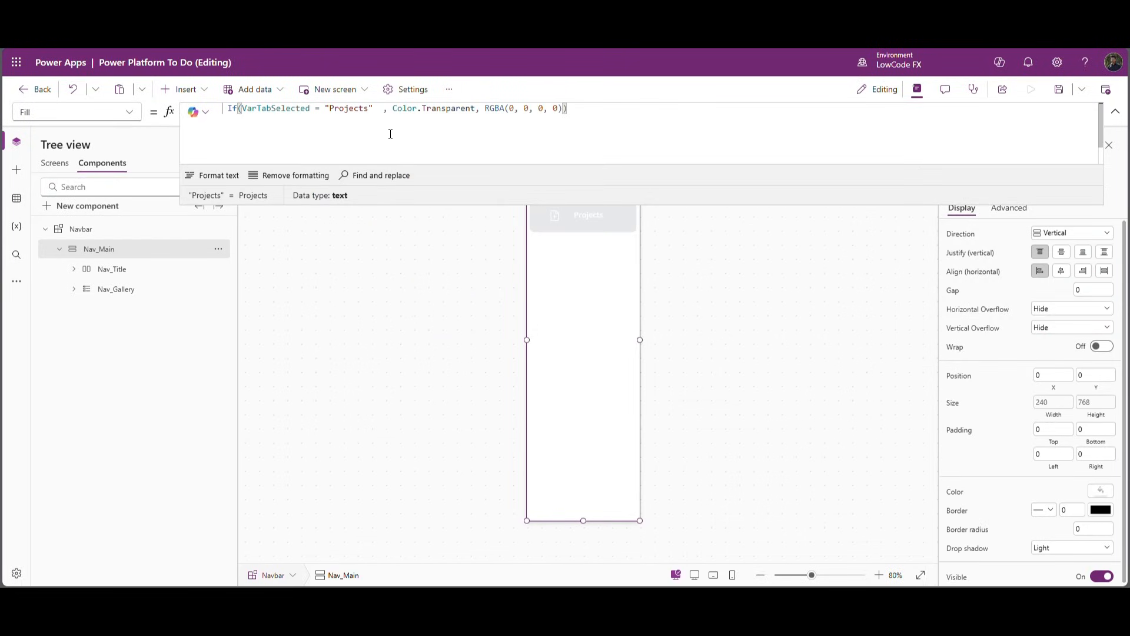
pyautogui.write('&& ,')
pyautogui.write('VarTabSelected = "Projects"')
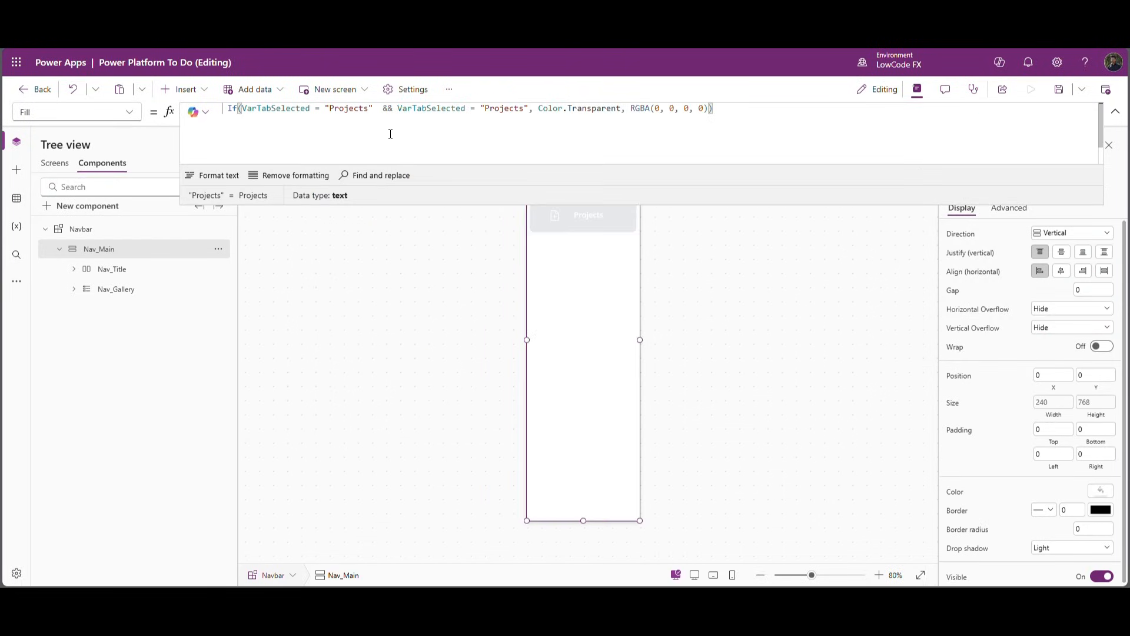
pyautogui.doubleClick(501, 110)
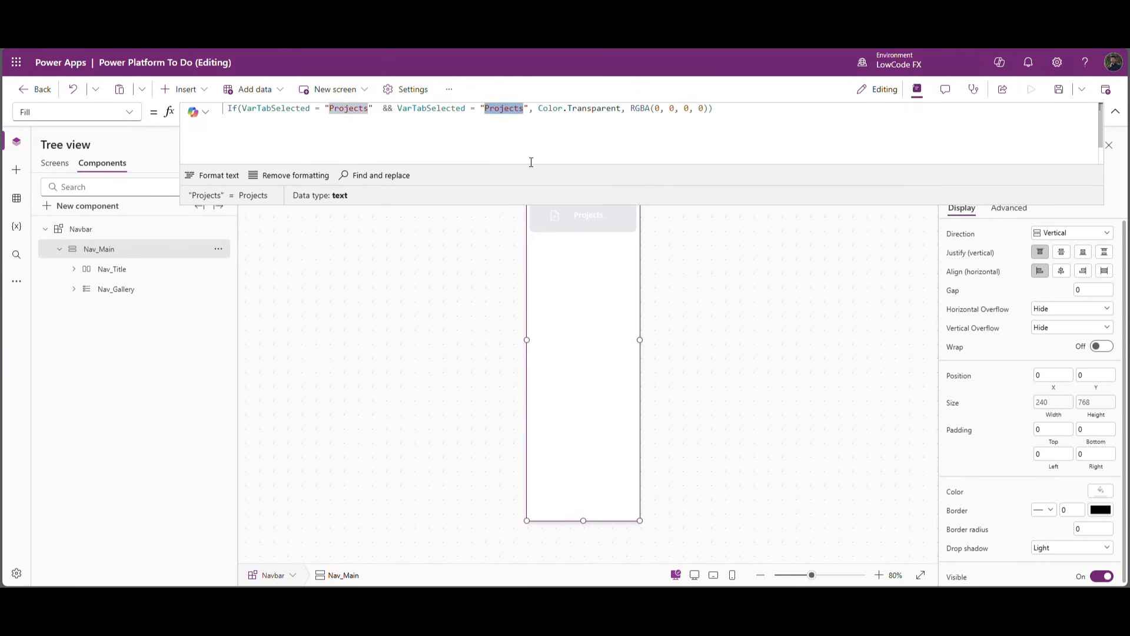
pyautogui.write('Team')
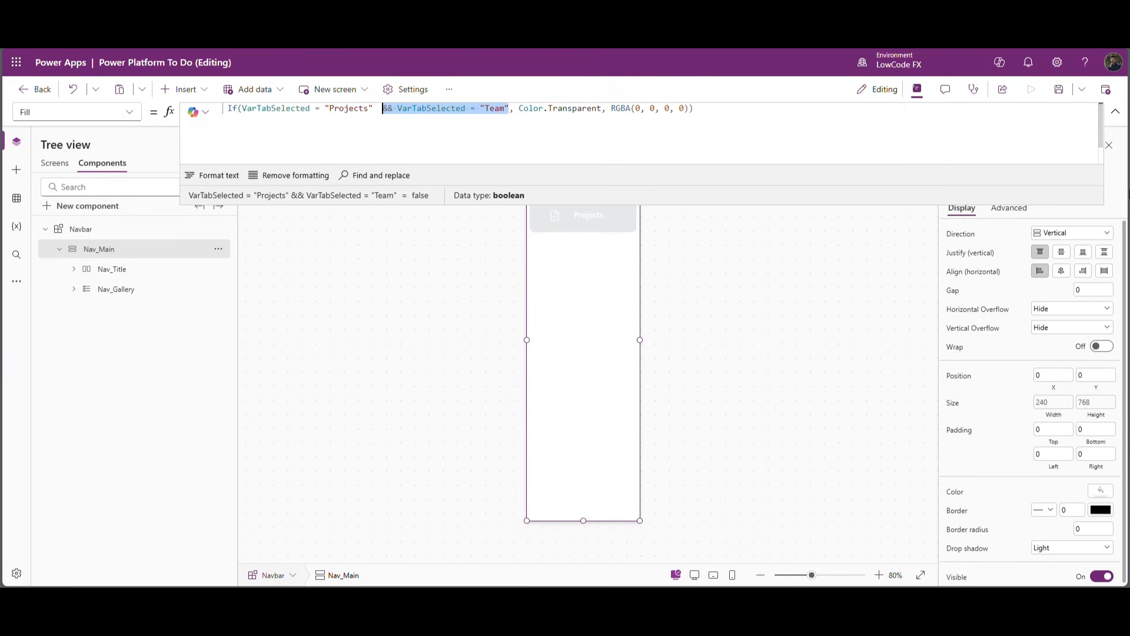
pyautogui.click(1116, 112)
# Step: Add && VarTabSelected = "Team" to the Color condition of the LowCode FX title label in Nav_Title
pyautogui.click(574, 187)
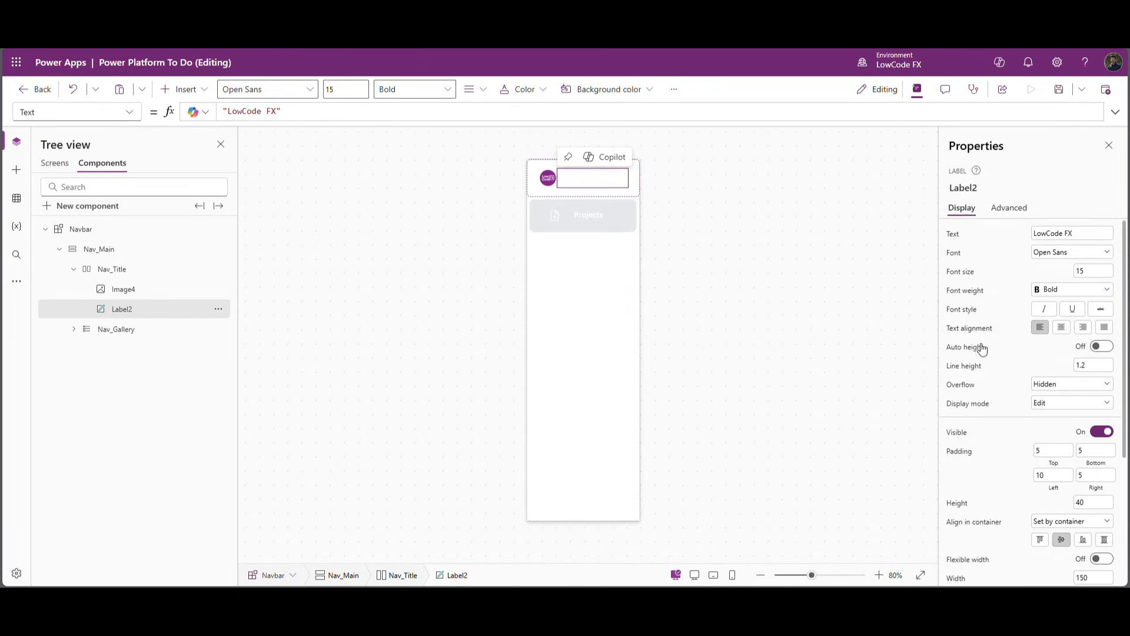
pyautogui.scroll(-5, 1066, 505)
pyautogui.scroll(-2, 1077, 507)
pyautogui.click(1072, 429)
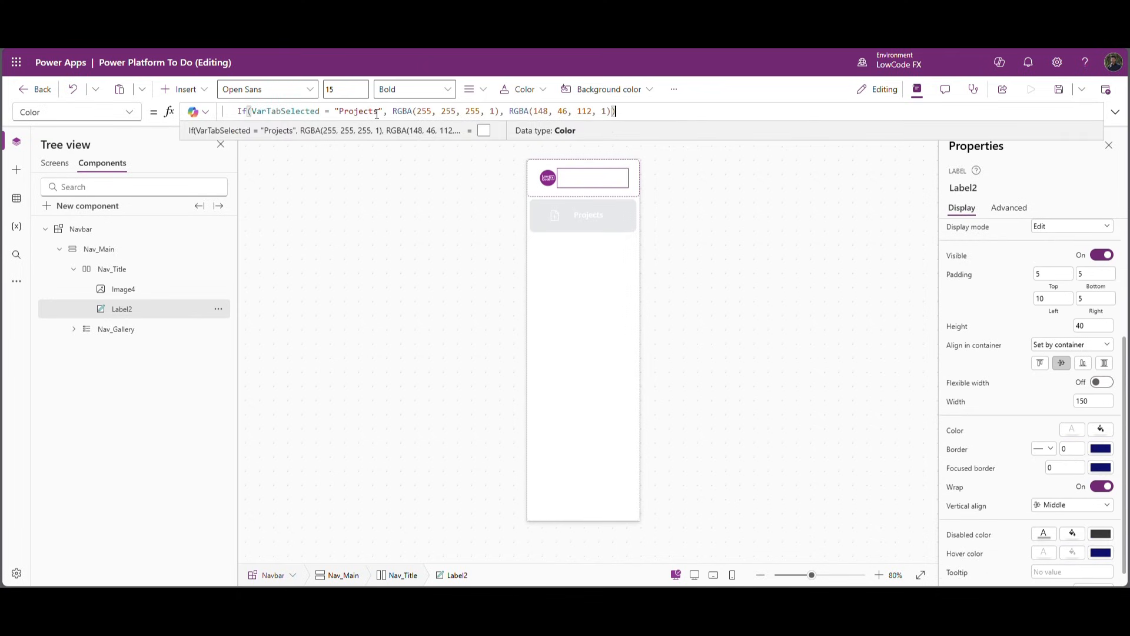
pyautogui.write('&& VarTabSelected = "Team"')
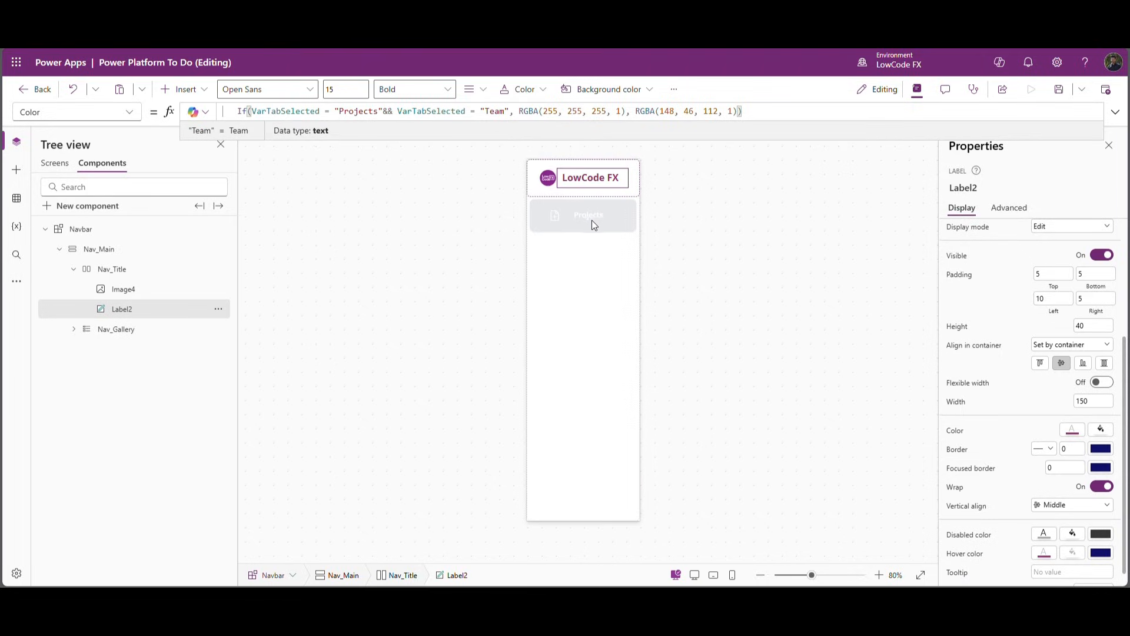
# Step: Add && VarTabSelected = "Team" to the Color conditions of Title2 and Icon3 in Nav_Gallery
pyautogui.click(591, 220)
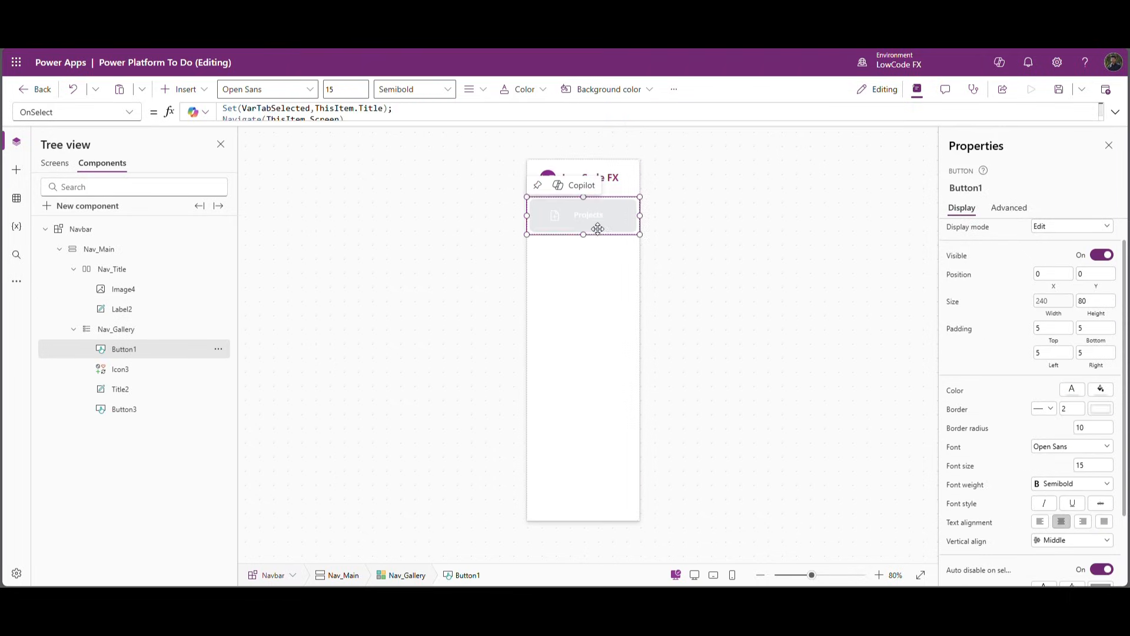
pyautogui.click(132, 371)
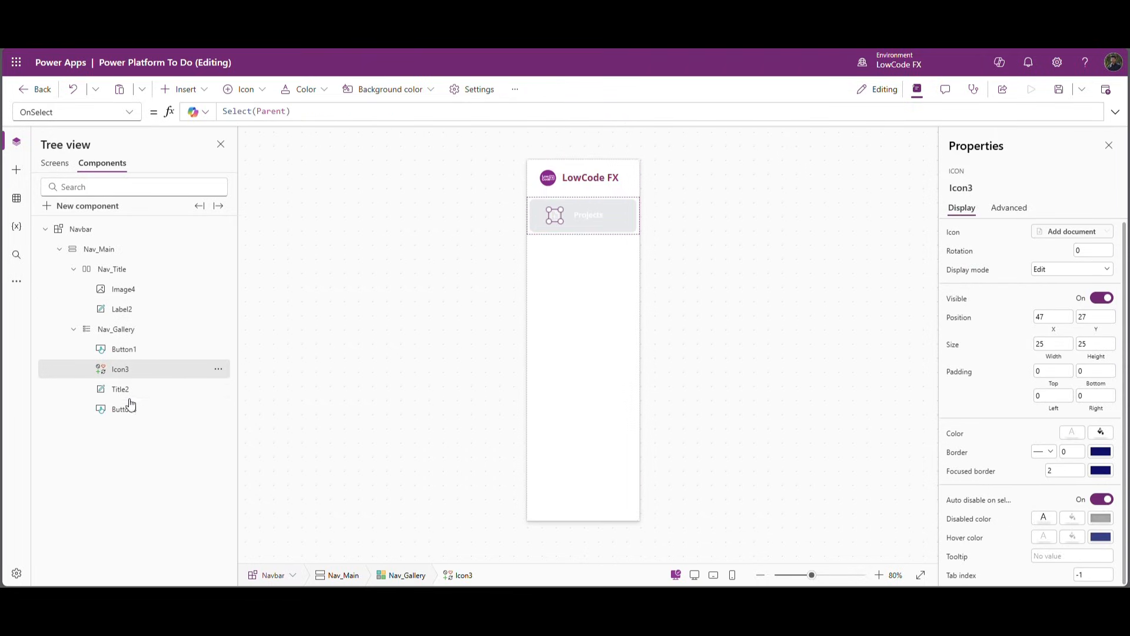
pyautogui.click(128, 393)
pyautogui.click(1072, 413)
pyautogui.write('&& VarTabSelected = "Team"')
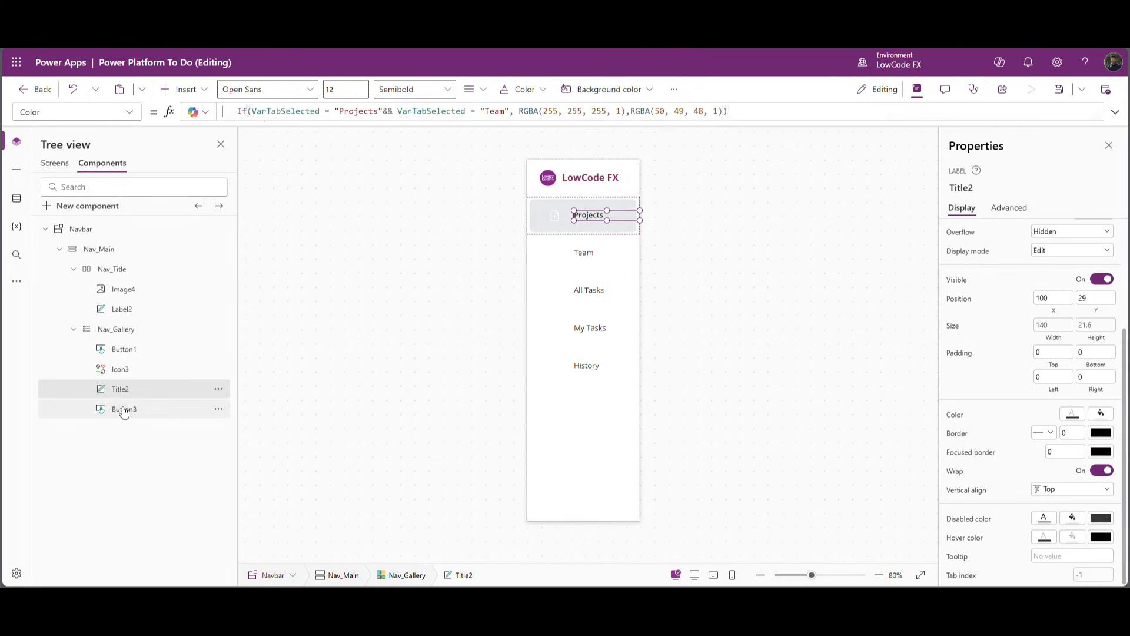
pyautogui.click(125, 410)
pyautogui.click(127, 370)
pyautogui.click(371, 260)
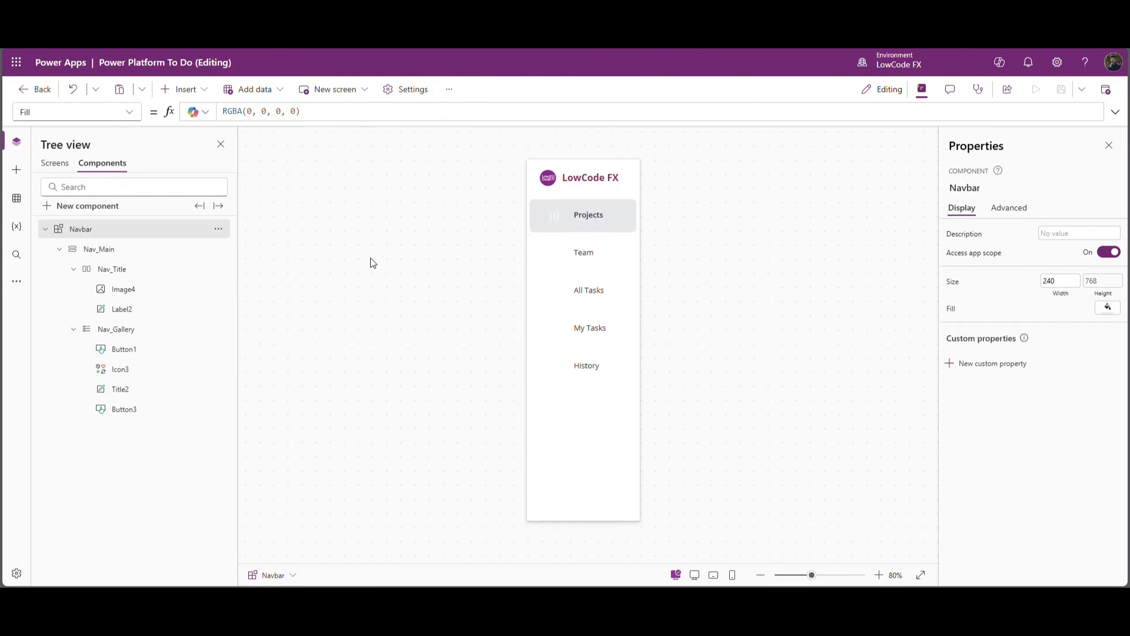
# Step: Check the navigation bar on the Projects screen, and replace && with || in the Color condition of Title2 in the Navbar component
pyautogui.click(55, 164)
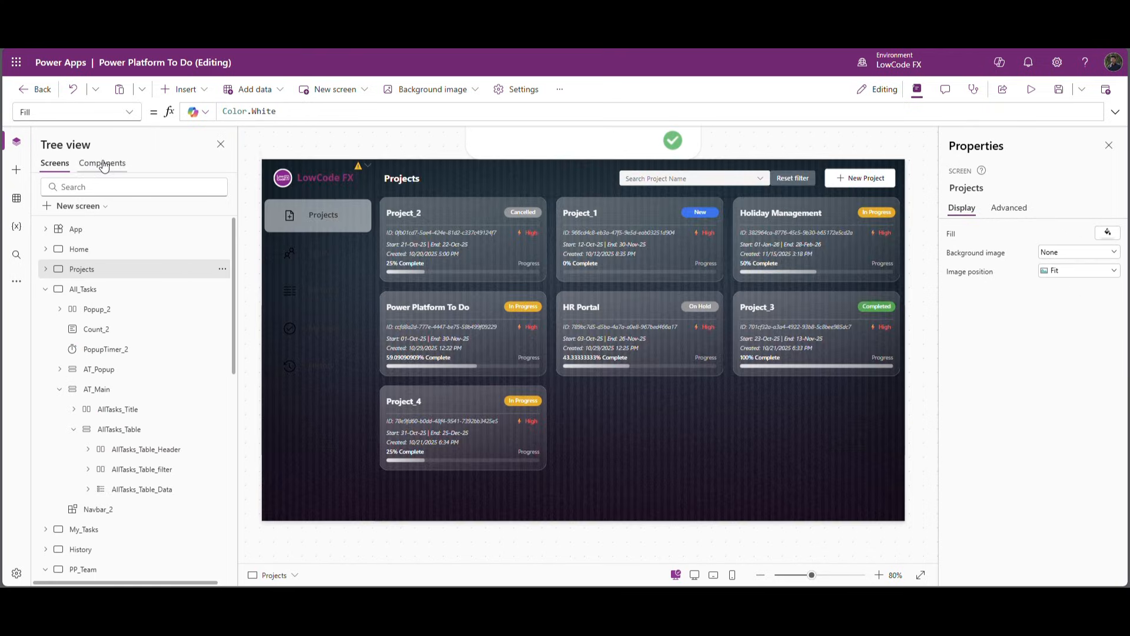
pyautogui.click(102, 164)
pyautogui.click(125, 389)
pyautogui.click(402, 112)
pyautogui.press('BackSpace')
pyautogui.press('BackSpace')
pyautogui.press('BackSpace')
pyautogui.write('||')
pyautogui.click(555, 216)
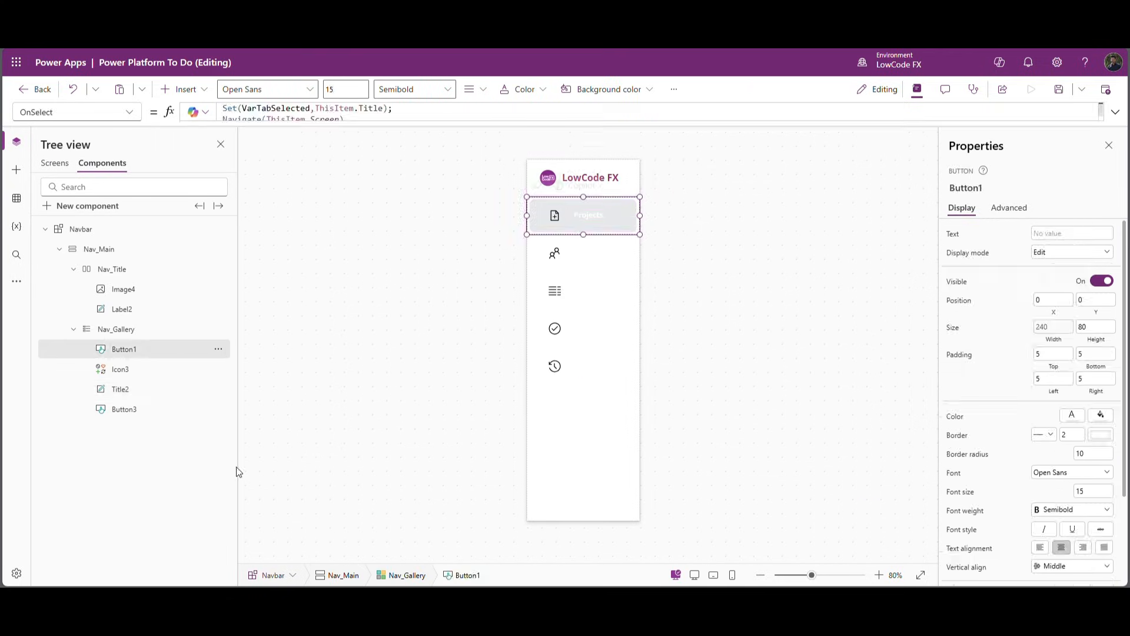
# Step: Replace && with || between the Projects and Team conditions in the Color formula of Icon3
pyautogui.click(121, 370)
pyautogui.click(1076, 436)
pyautogui.moveTo(393, 112); pyautogui.dragTo(385, 111)
pyautogui.write('||')
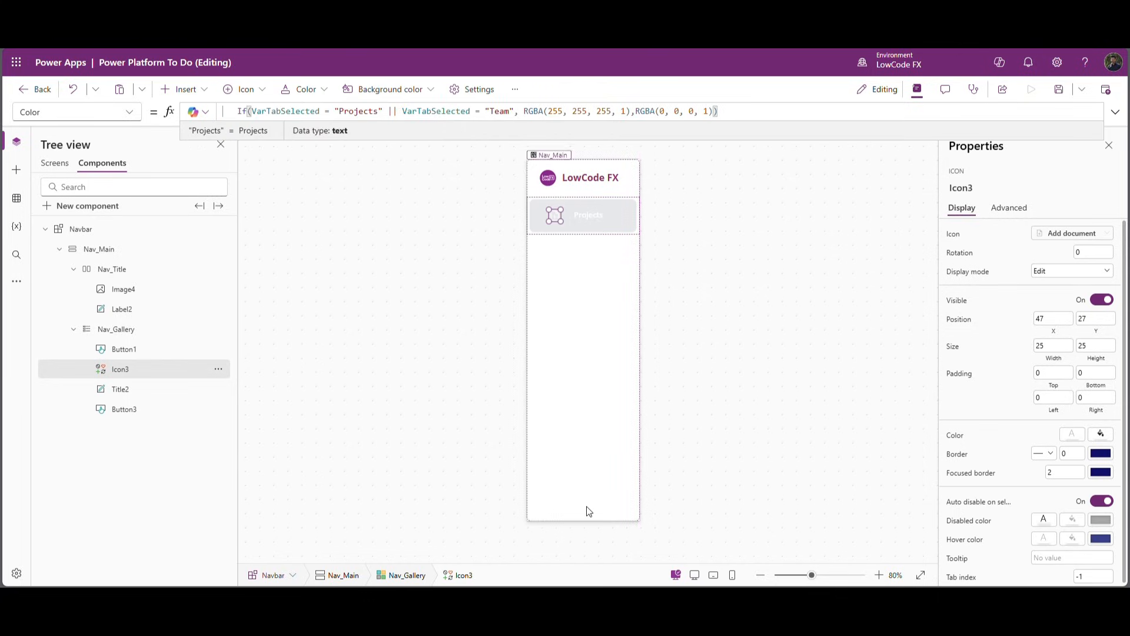
pyautogui.click(593, 495)
# Step: Replace && with || in the Color of Label2 and the Fill of Nav_Main, and check the Team screen in the preview
pyautogui.click(590, 177)
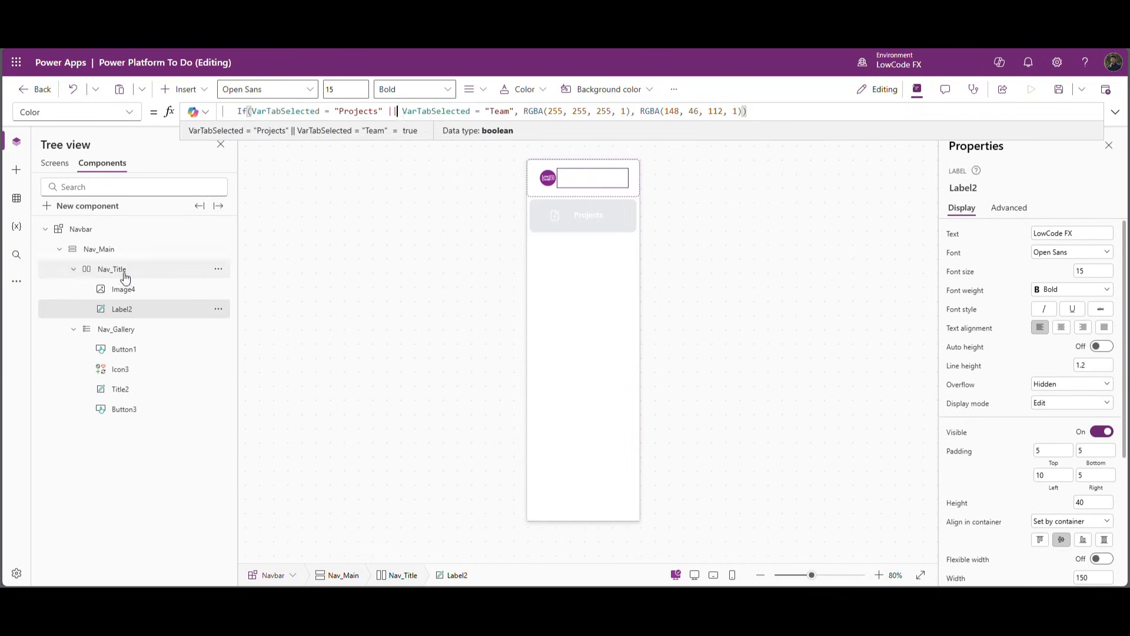
pyautogui.click(100, 249)
pyautogui.click(424, 169)
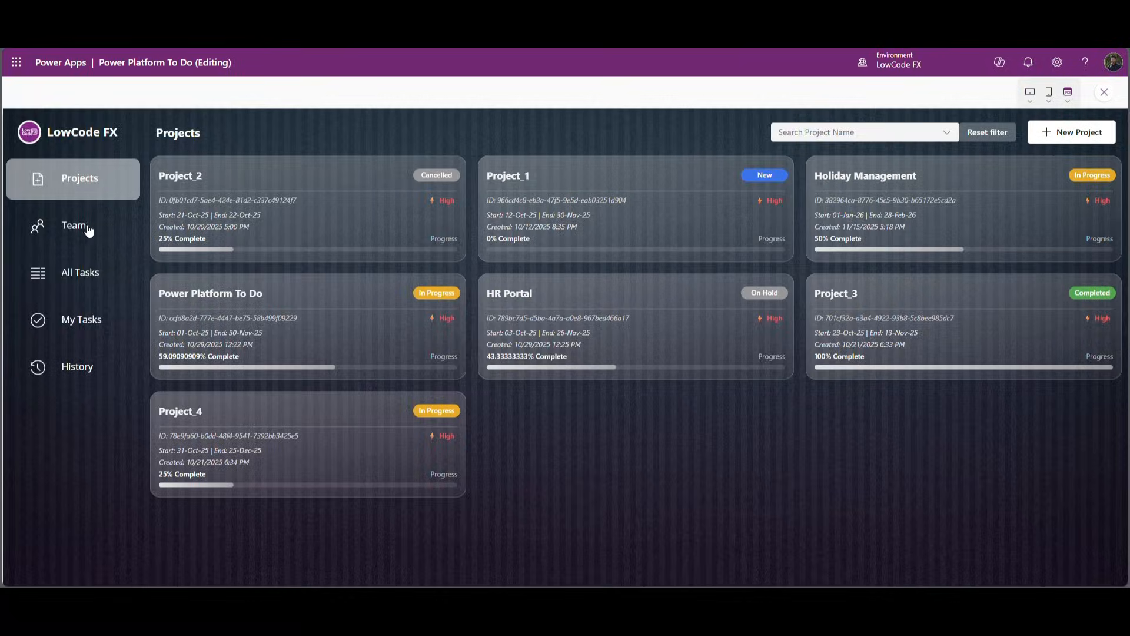
pyautogui.click(88, 230)
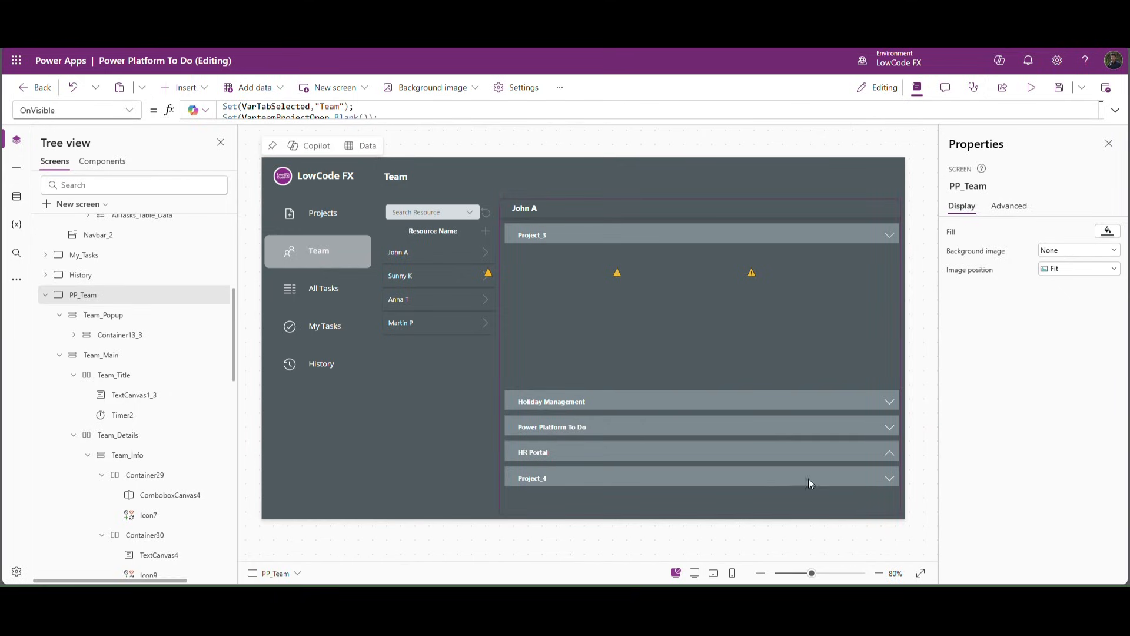
# Step: Set the Duration of Timer2 in Team_Title to 400 and publish the app
pyautogui.click(141, 414)
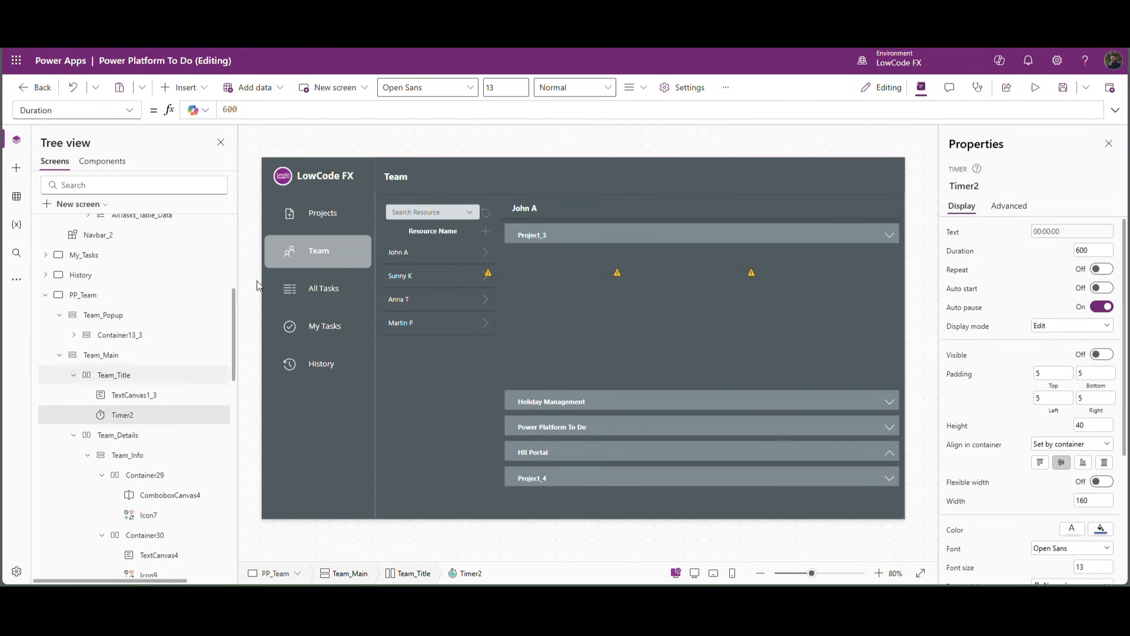
pyautogui.doubleClick(233, 113)
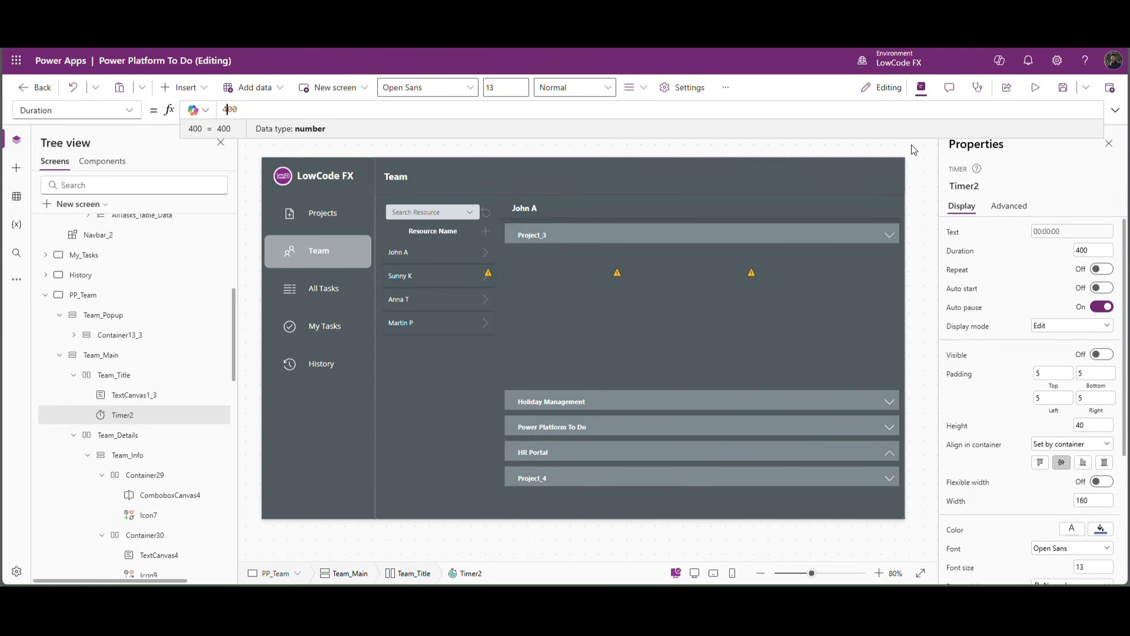
pyautogui.click(927, 154)
pyautogui.click(1115, 93)
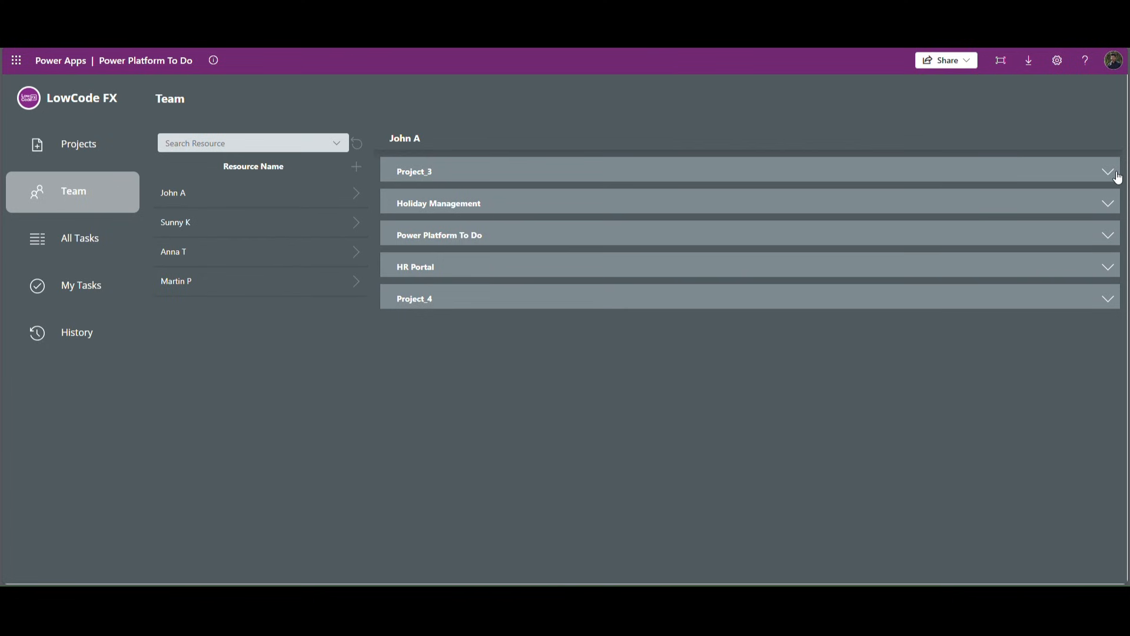
# Step: In the published app, expand and collapse the first resource's projects to test the accordion effect, and open the History screen
pyautogui.click(1117, 177)
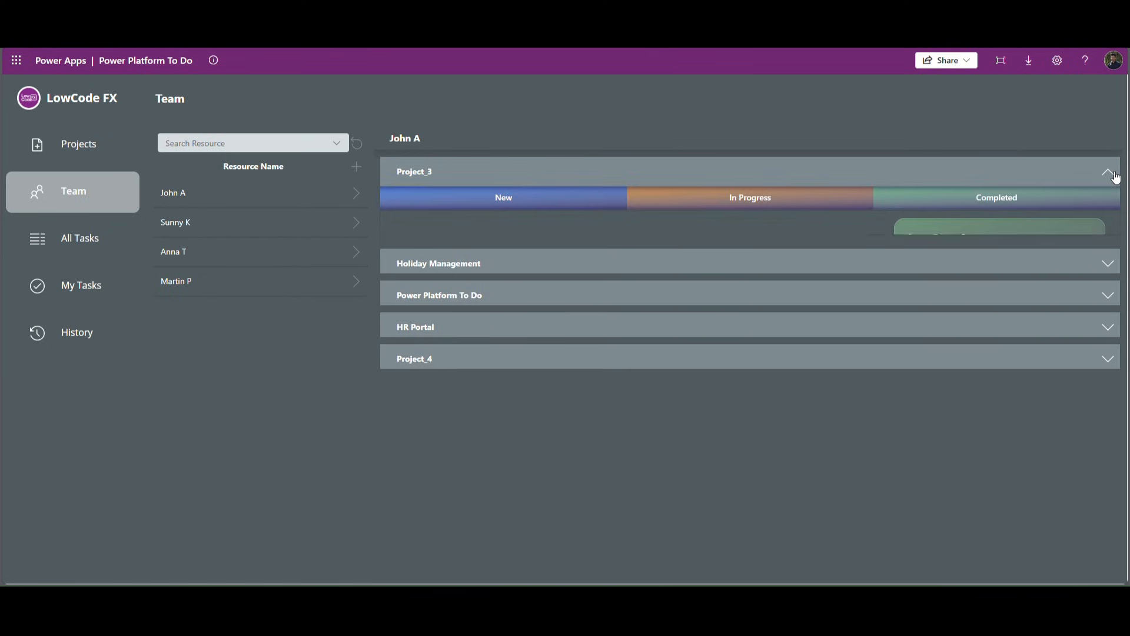
pyautogui.click(1113, 410)
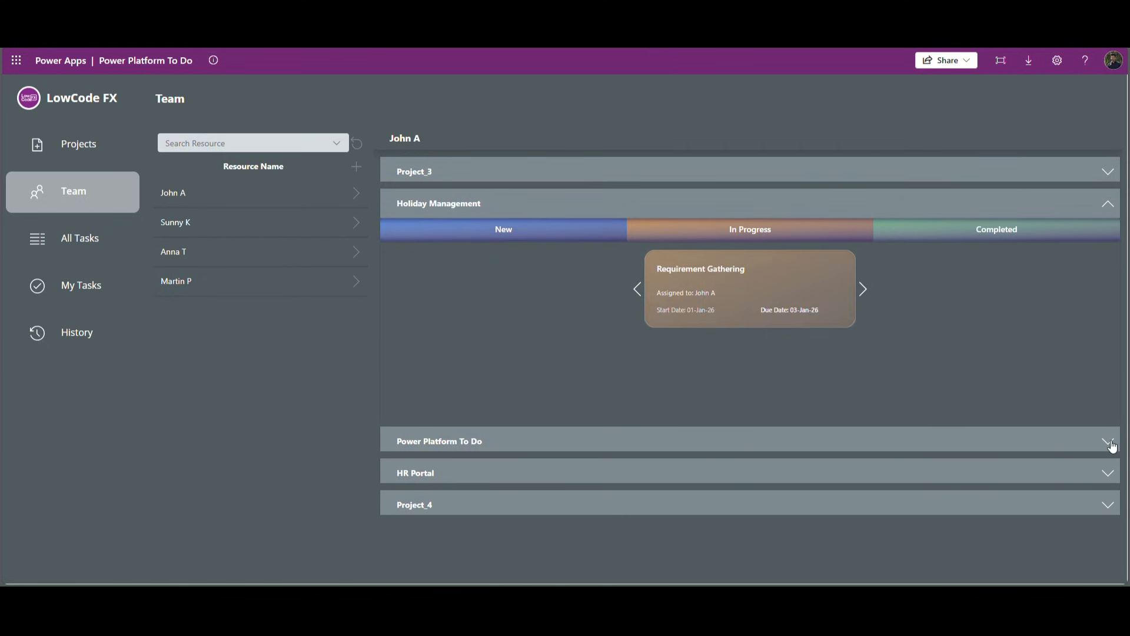
pyautogui.click(1111, 443)
pyautogui.click(1113, 475)
pyautogui.click(1116, 234)
pyautogui.click(1117, 207)
pyautogui.click(1111, 177)
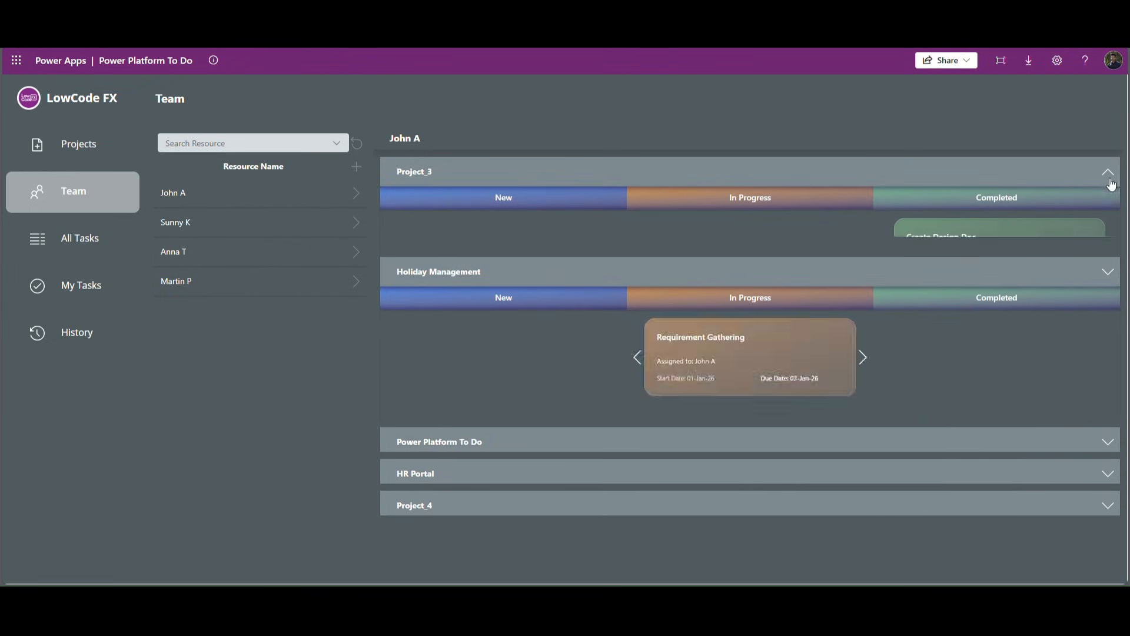
pyautogui.click(1101, 414)
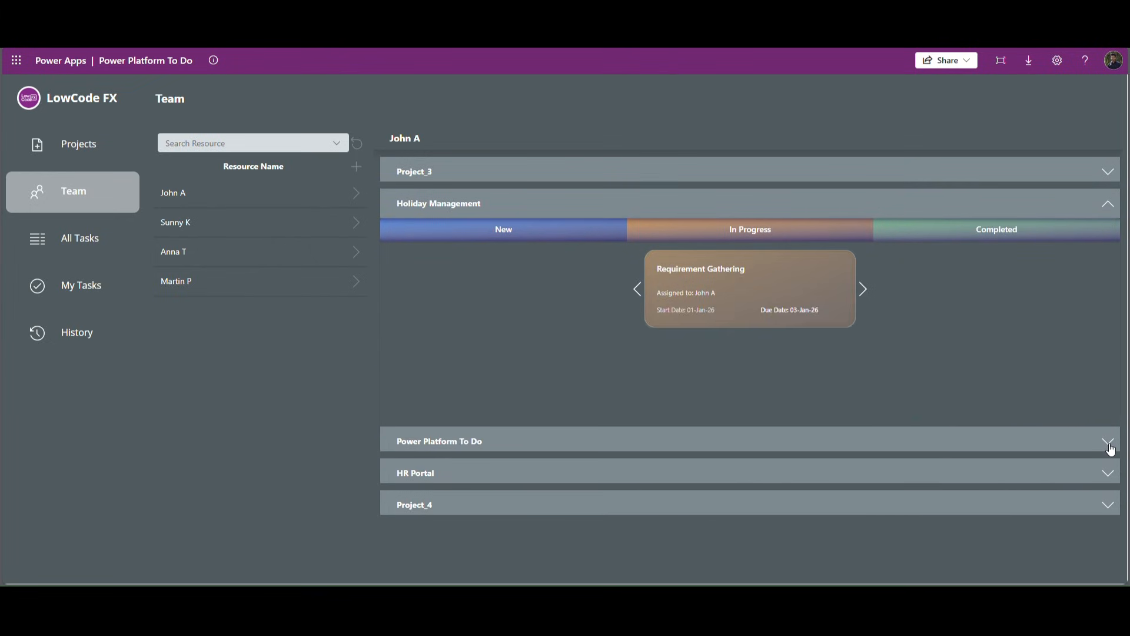
pyautogui.click(1110, 444)
pyautogui.click(1110, 478)
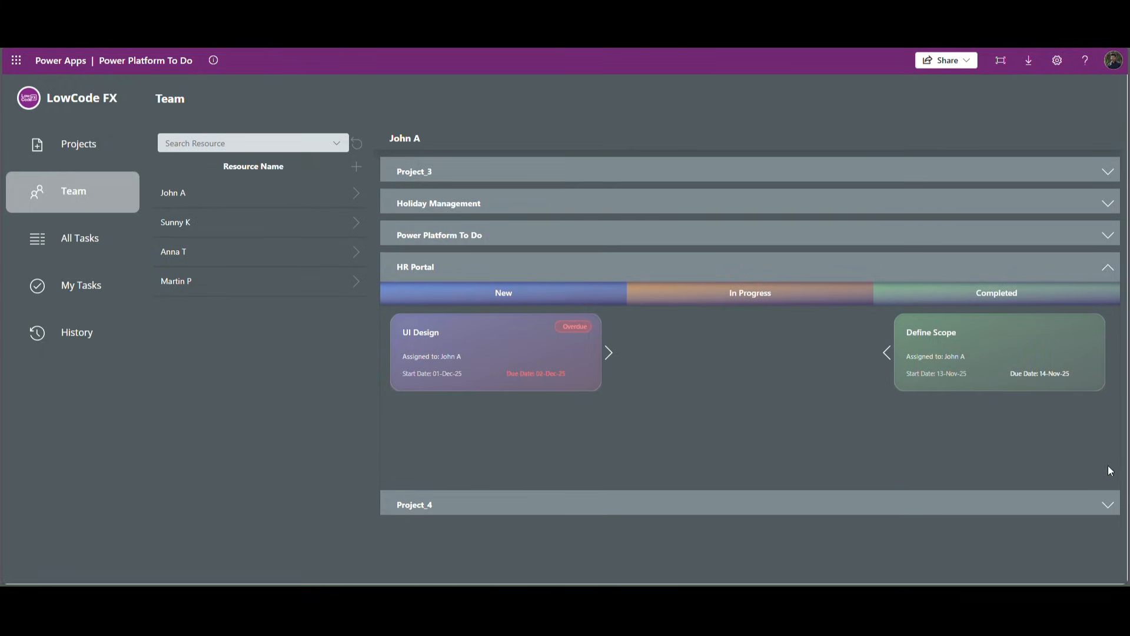
pyautogui.click(1111, 508)
pyautogui.click(1111, 262)
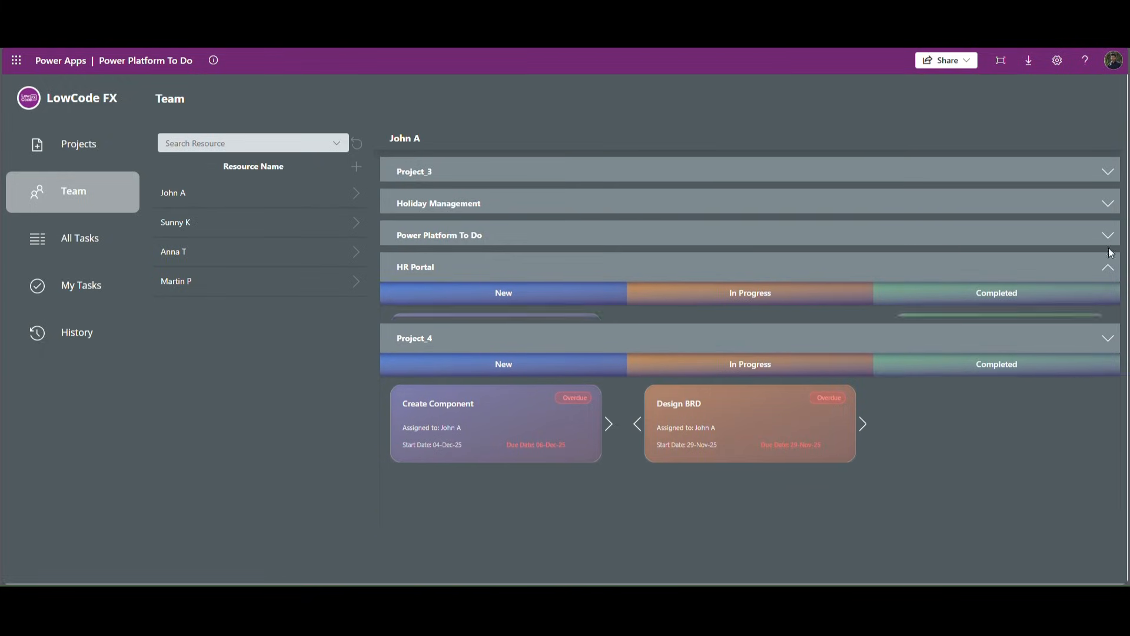
pyautogui.click(1113, 239)
pyautogui.click(1111, 207)
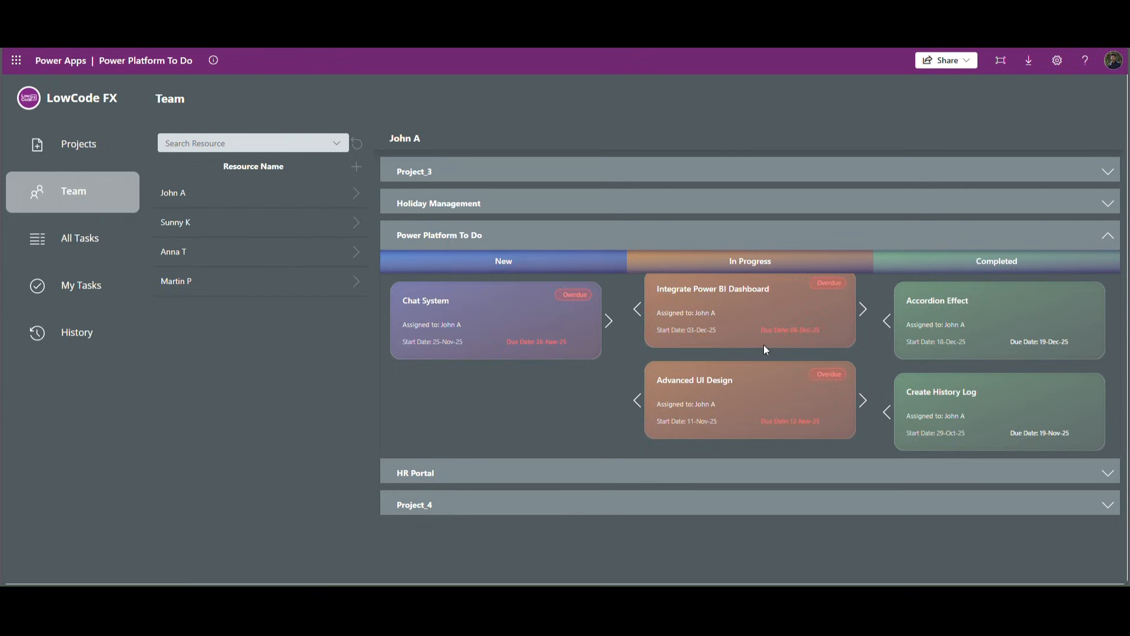
pyautogui.scroll(2, 765, 350)
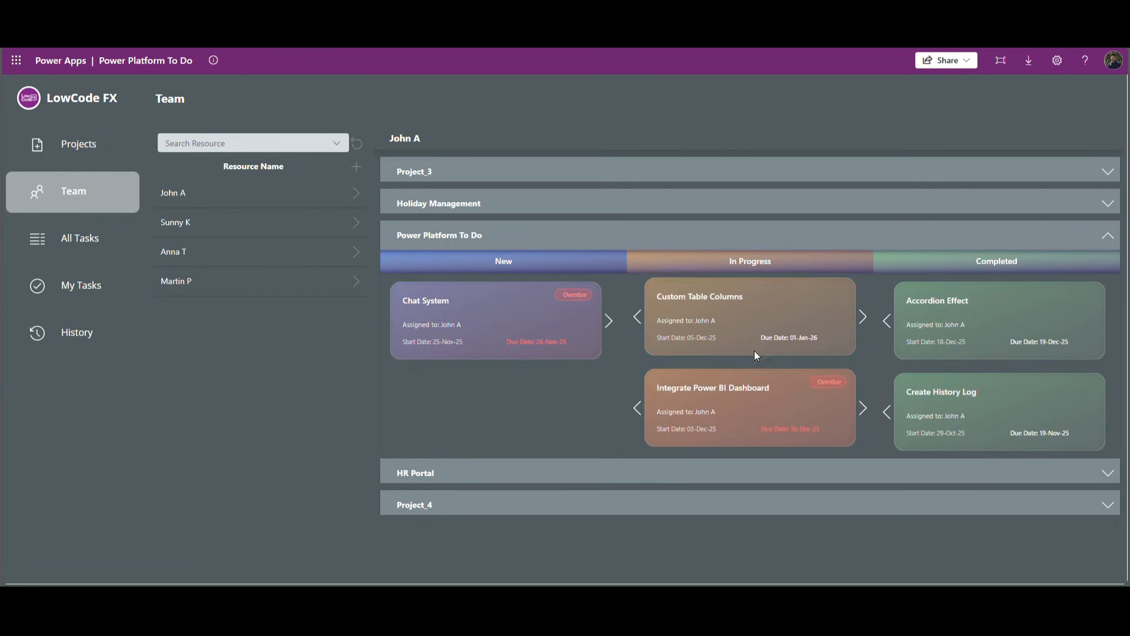
pyautogui.click(1109, 239)
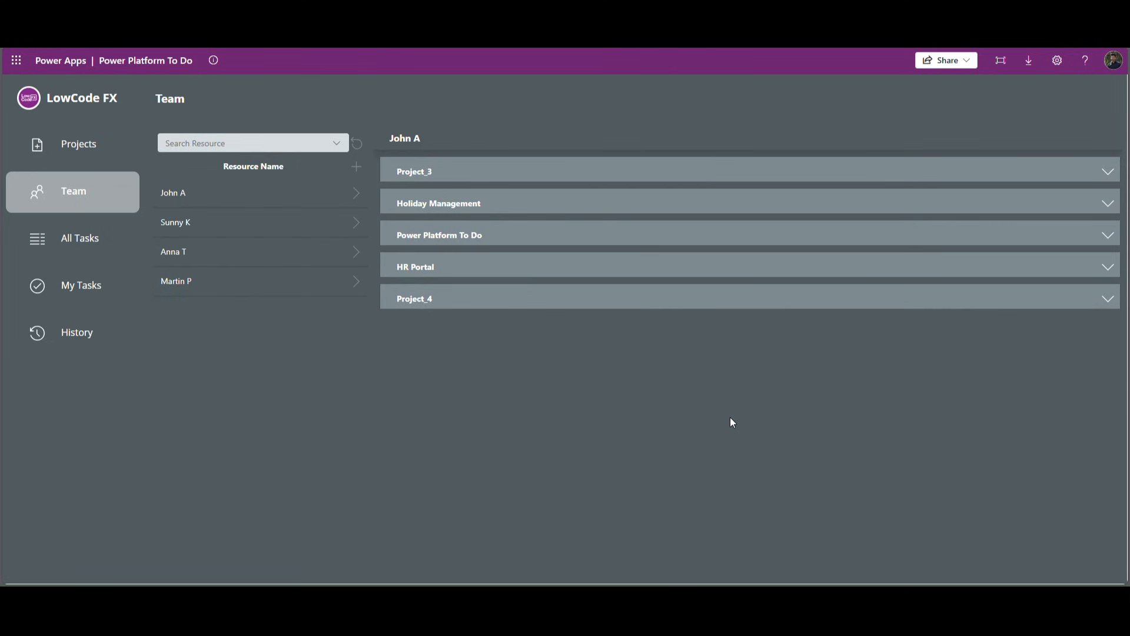
pyautogui.click(85, 339)
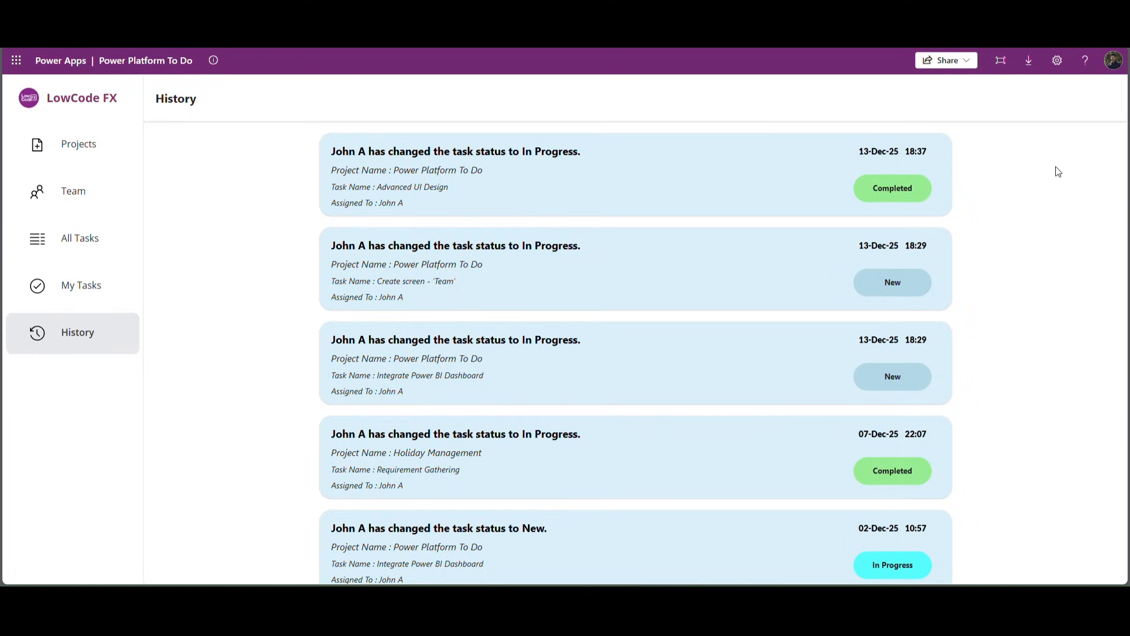